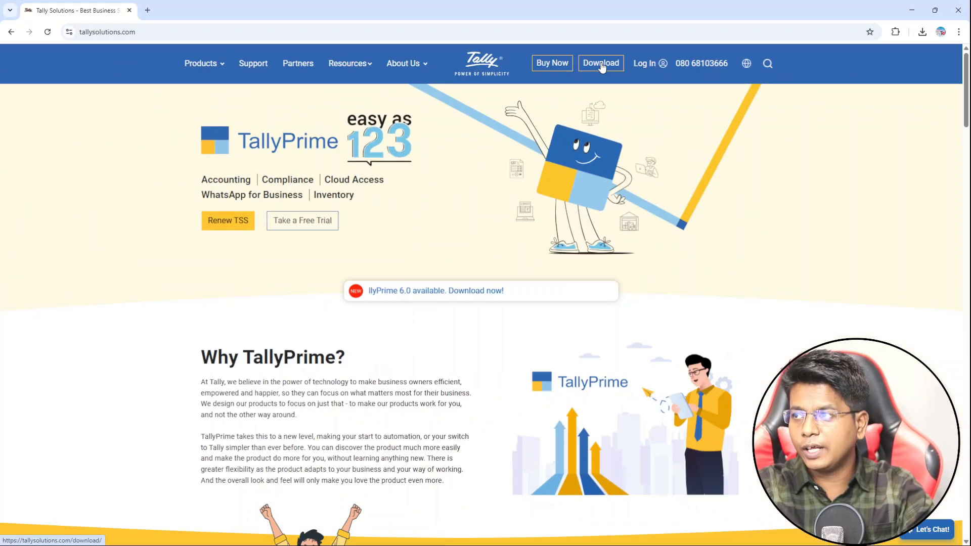
Open the TallyPrime download page and highlight the note on Windows 7 or later 64-bit support.
left_click(672, 46)
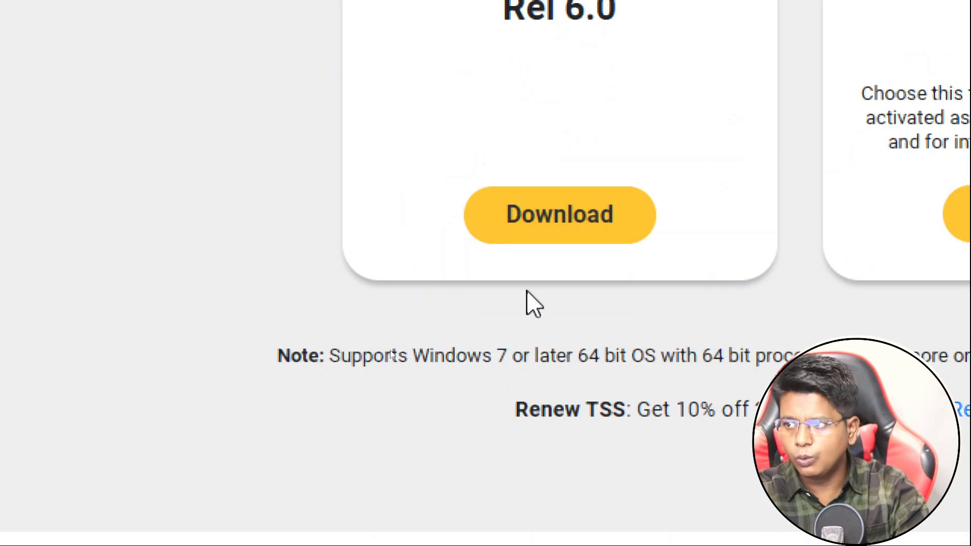
double_click(417, 354)
left_click_drag(511, 347, 915, 349)
left_click_drag(559, 372, 970, 380)
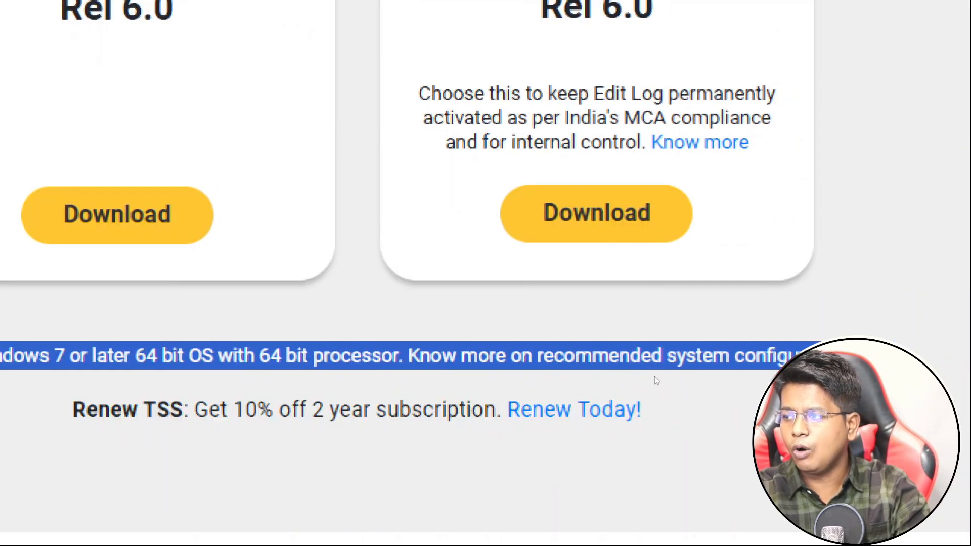
left_click(624, 384)
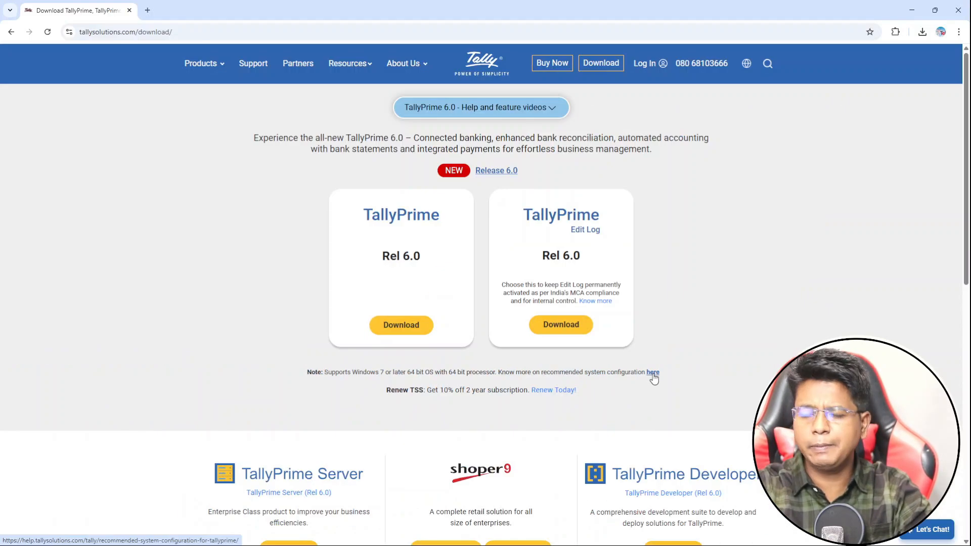
Open the recommended system configuration page and review its 1.8 GHz processor, 4 GB RAM, 150 MB disk requirements.
left_click(653, 373)
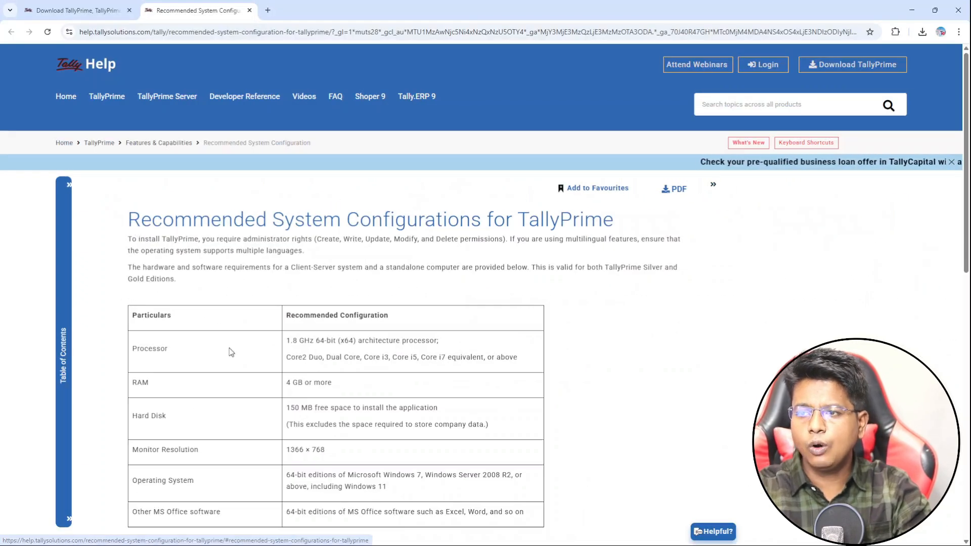
scroll(229, 350, "down", 3)
scroll(231, 369, "down", 1)
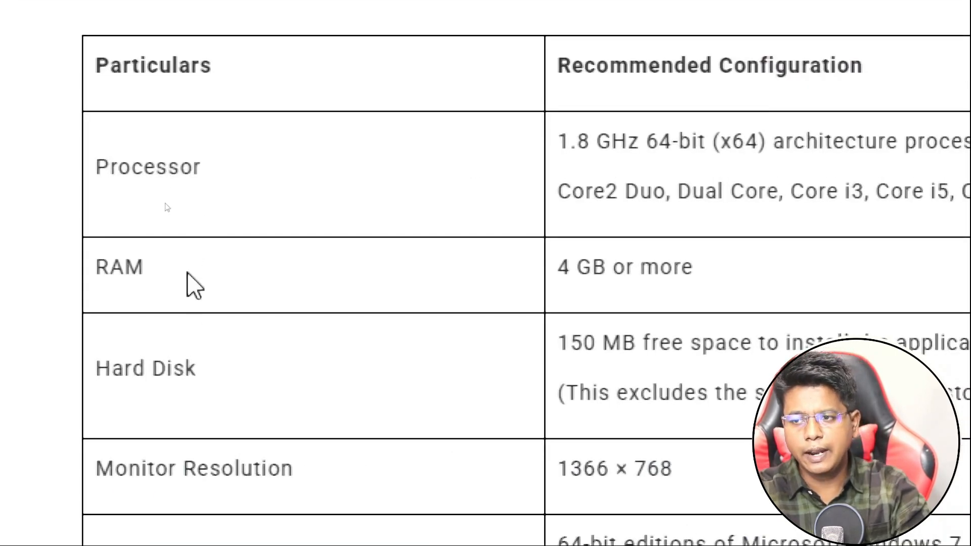
scroll(219, 506, "down", 2)
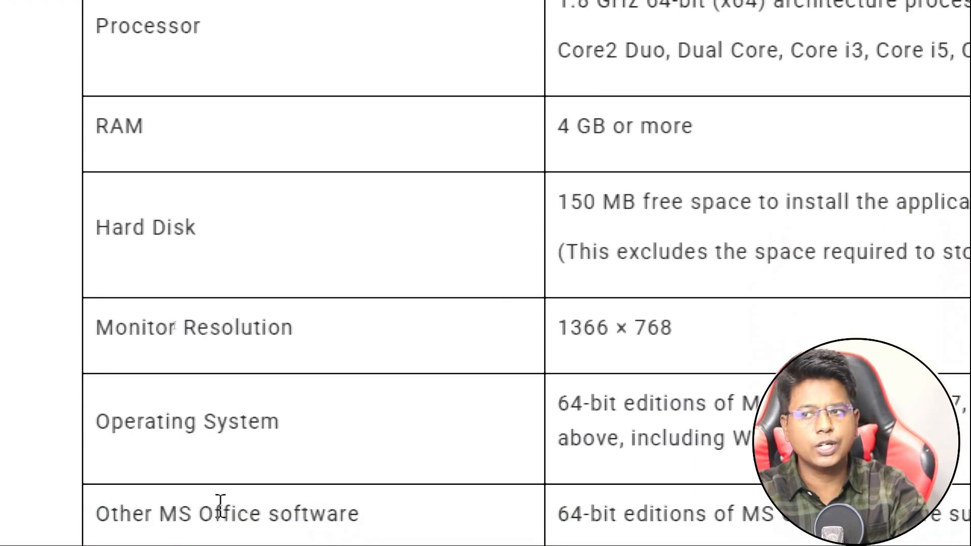
scroll(234, 505, "down", 1)
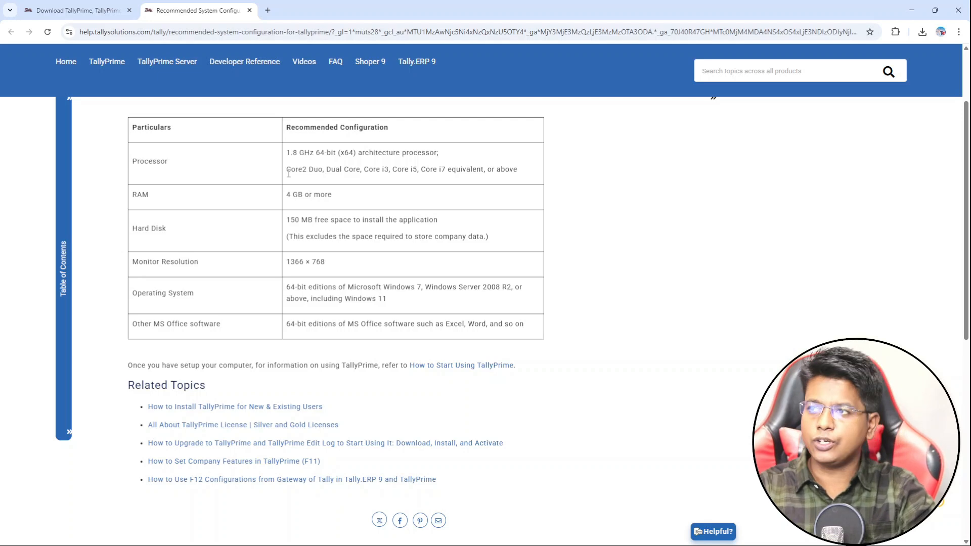
scroll(288, 173, "up", 3)
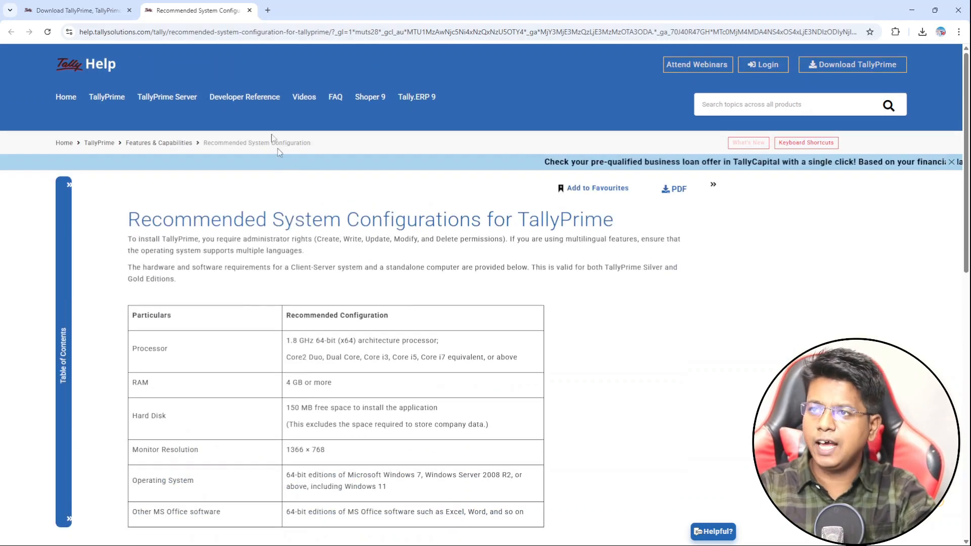
Download the TallyPrime Rel 6.0 installer and launch TallyPrime.
left_click(84, 6)
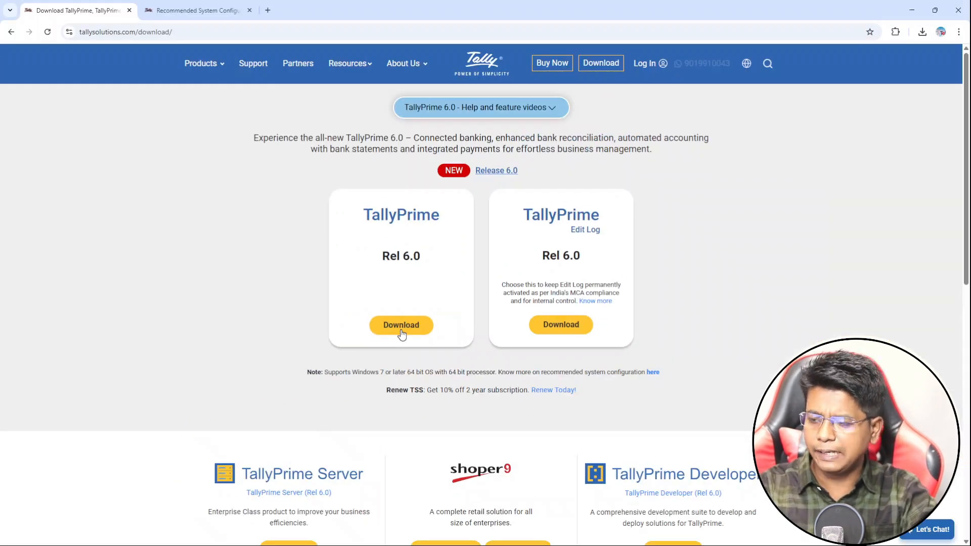
left_click(401, 325)
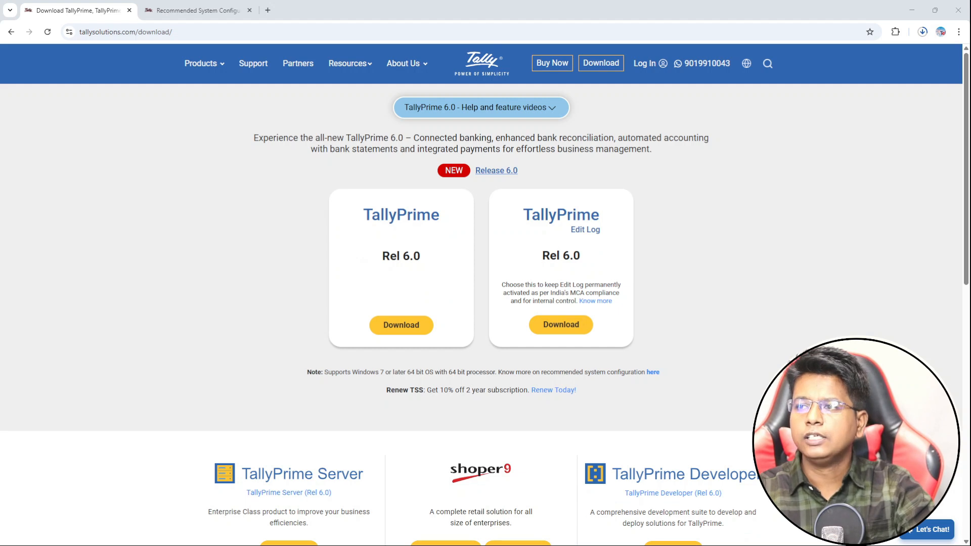
key("alt+Tab")
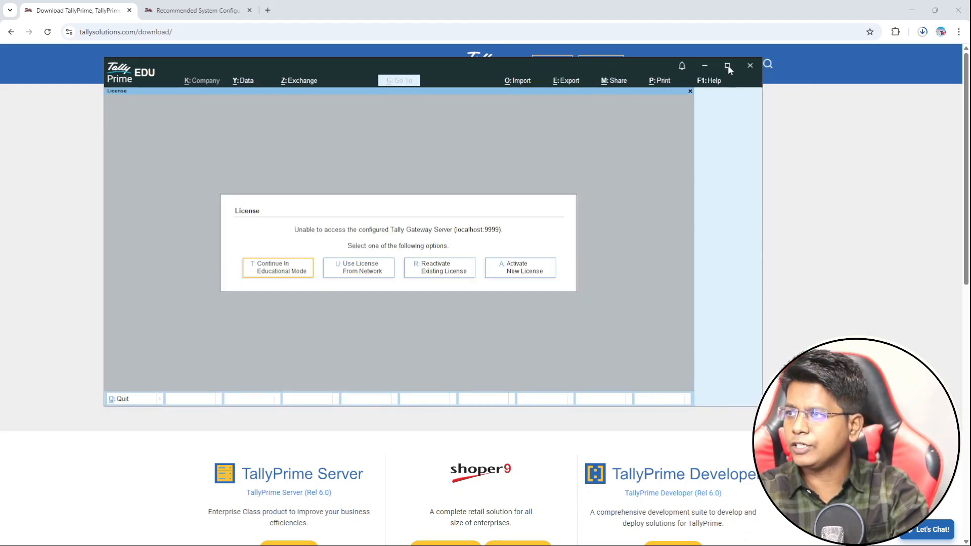
Maximize TallyPrime, decline quitting, and choose Continue in Educational Mode.
left_click(727, 65)
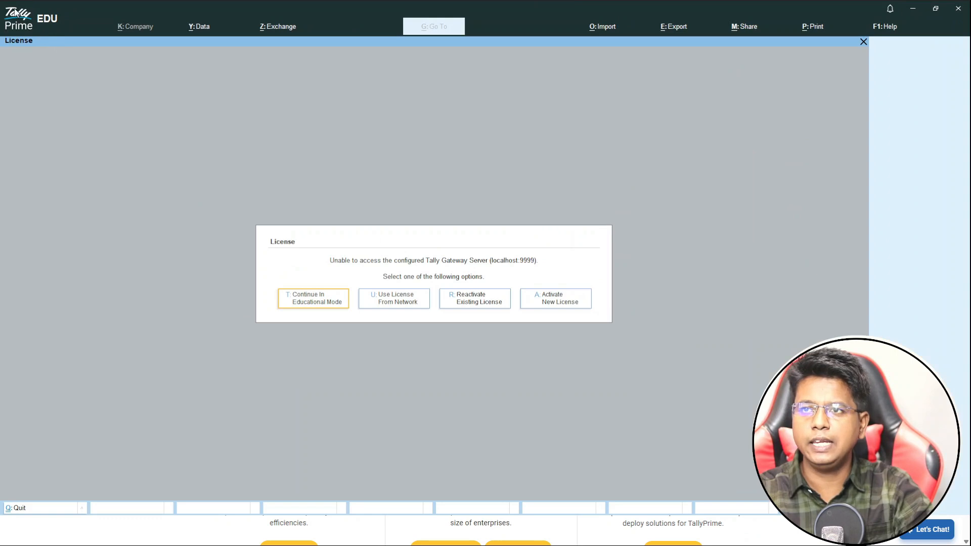
key("Escape")
key("n")
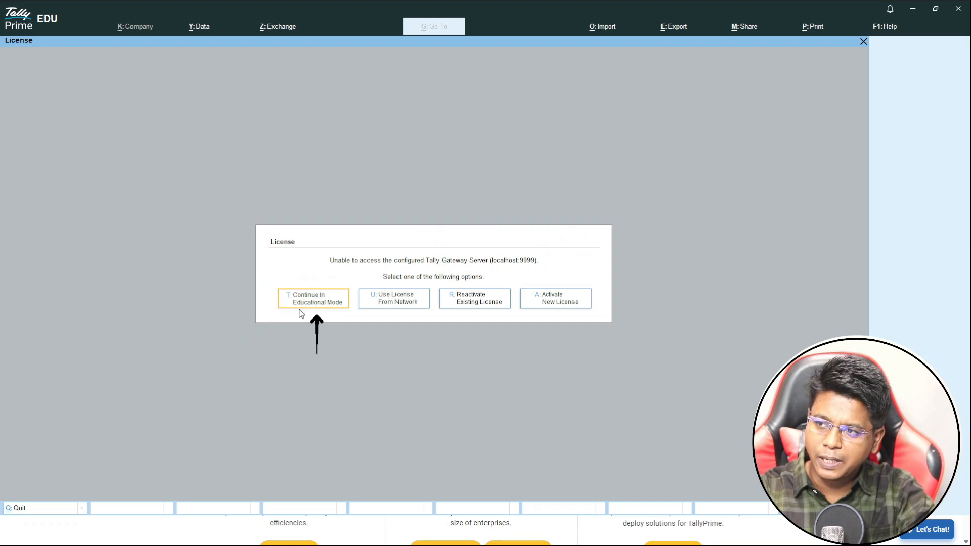
left_click(299, 308)
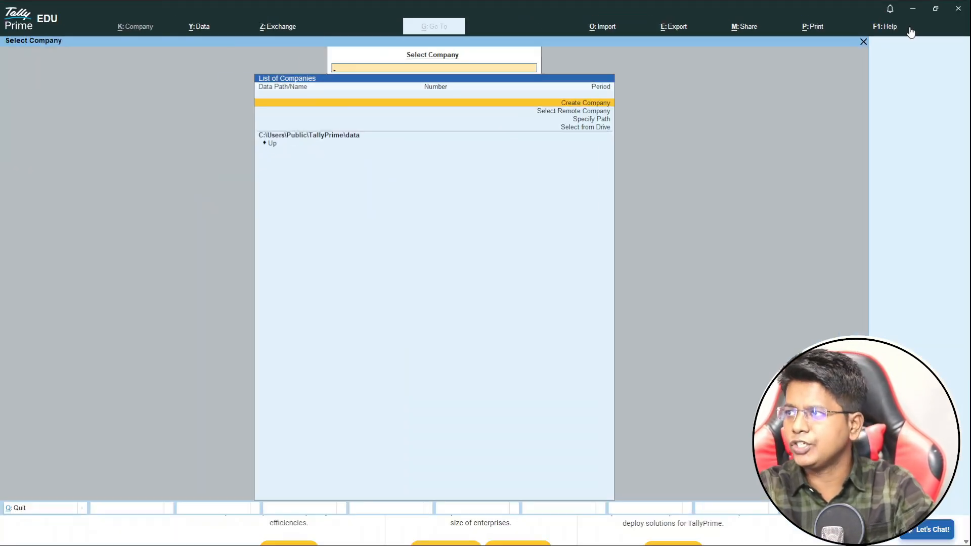
Move through the Help menu past Upgrade, TallyShop, Troubleshooting, Settings and TDLs & AddOns to About.
left_click(893, 31)
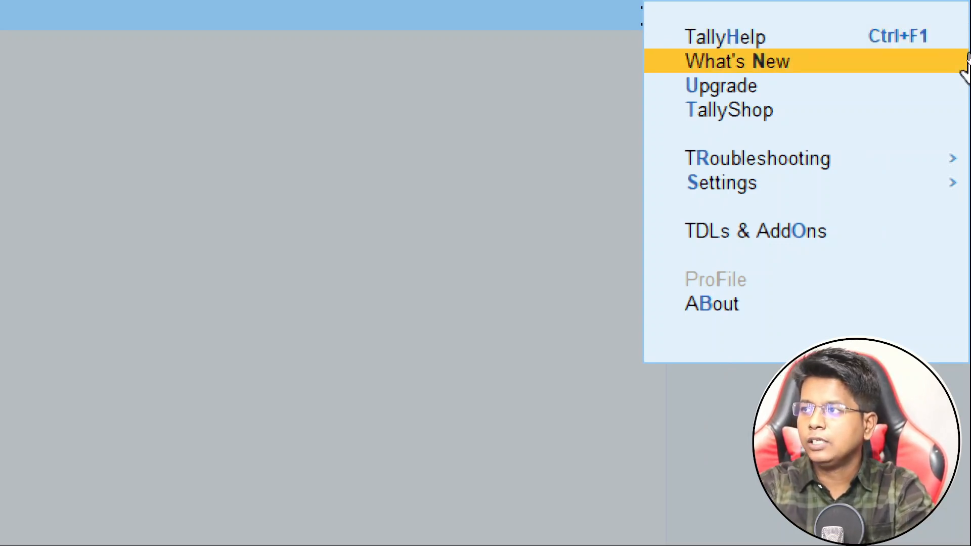
key("Down")
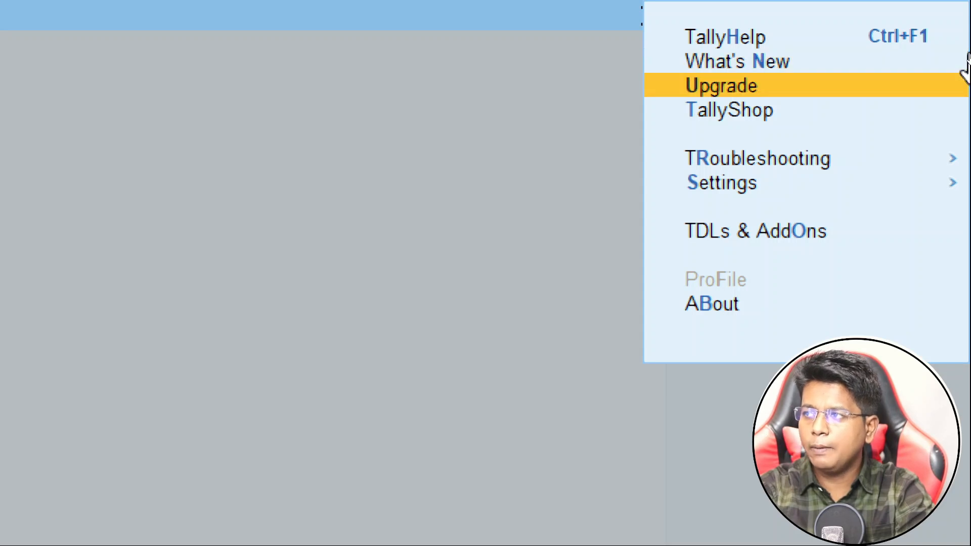
key("Down")
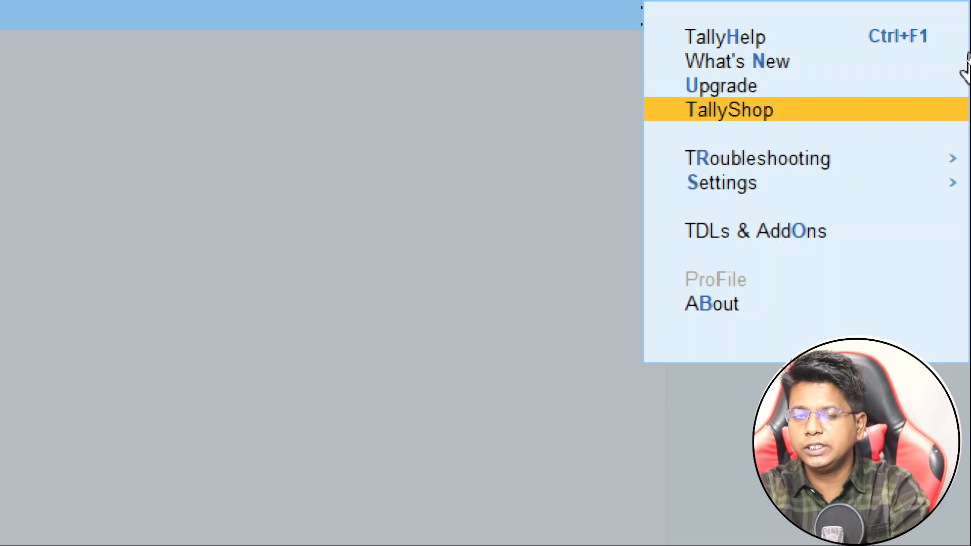
key("Down")
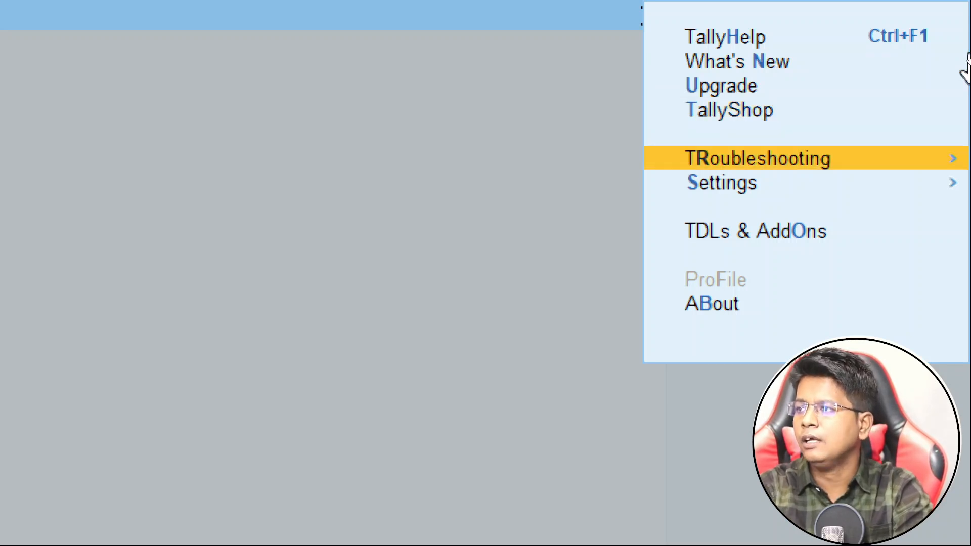
key("Down")
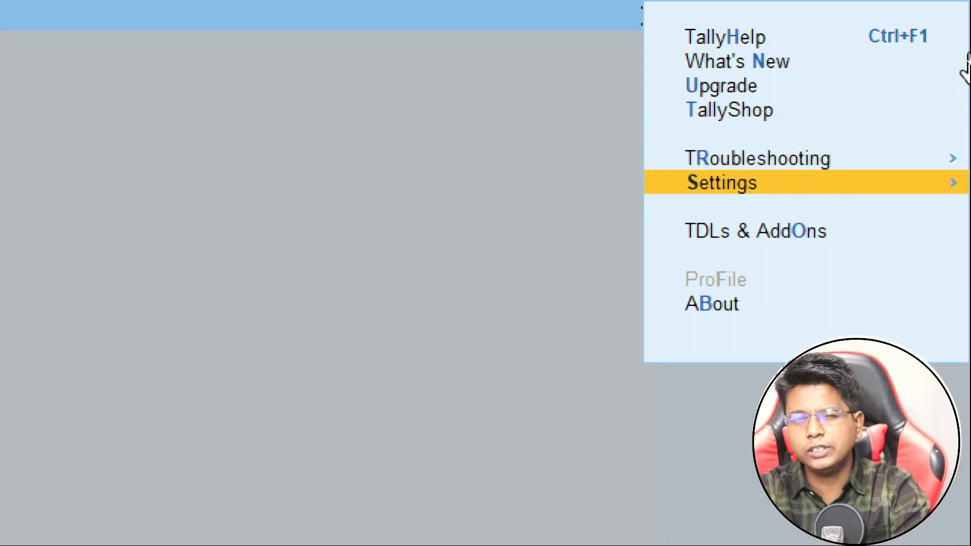
key("Down")
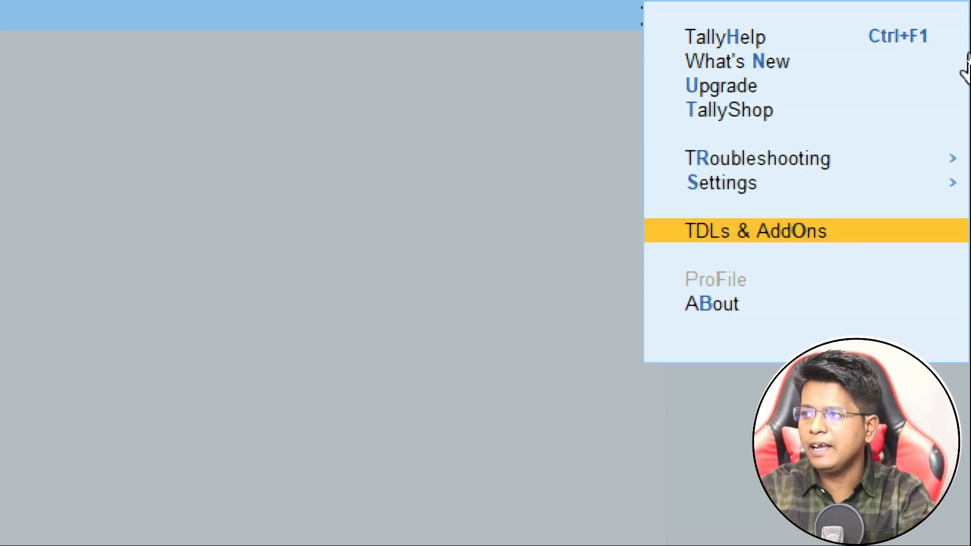
key("Down")
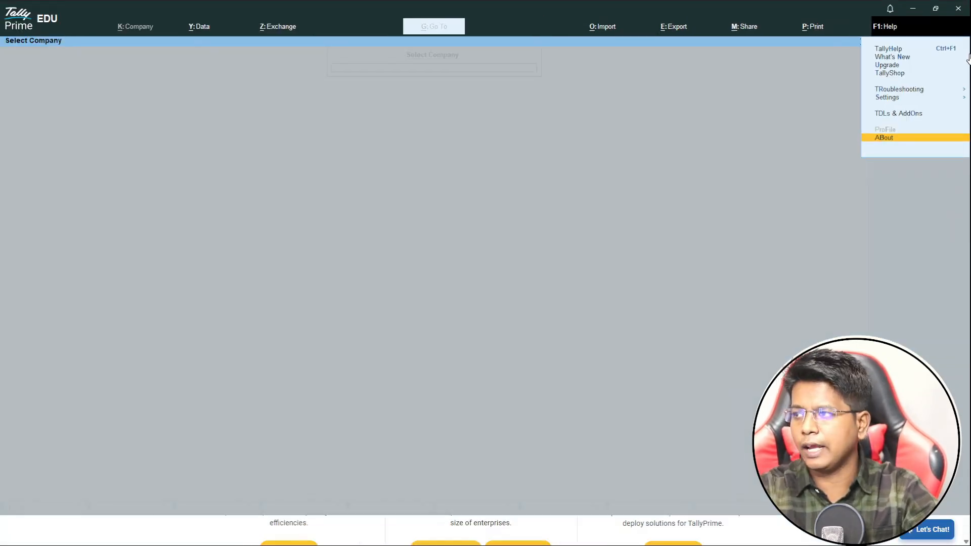
left_click(885, 137)
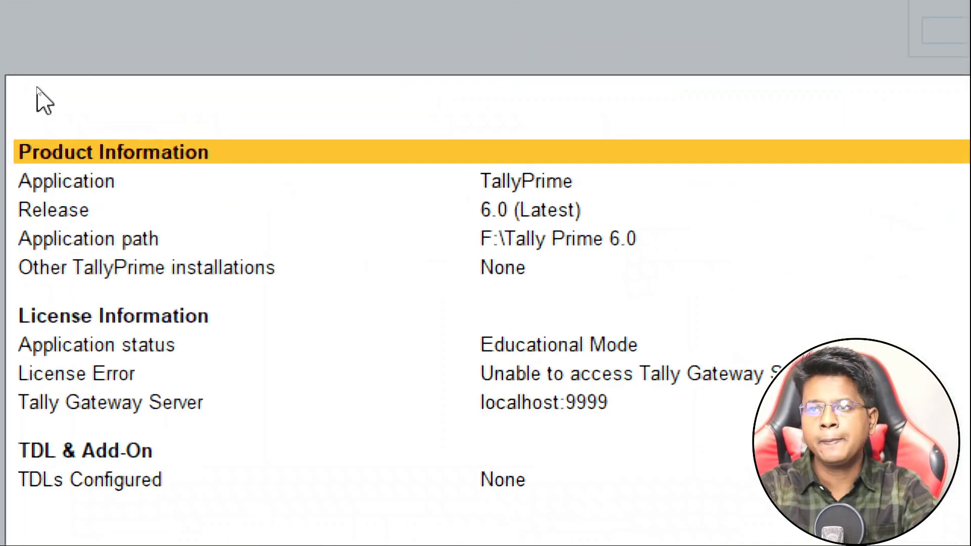
key("Down")
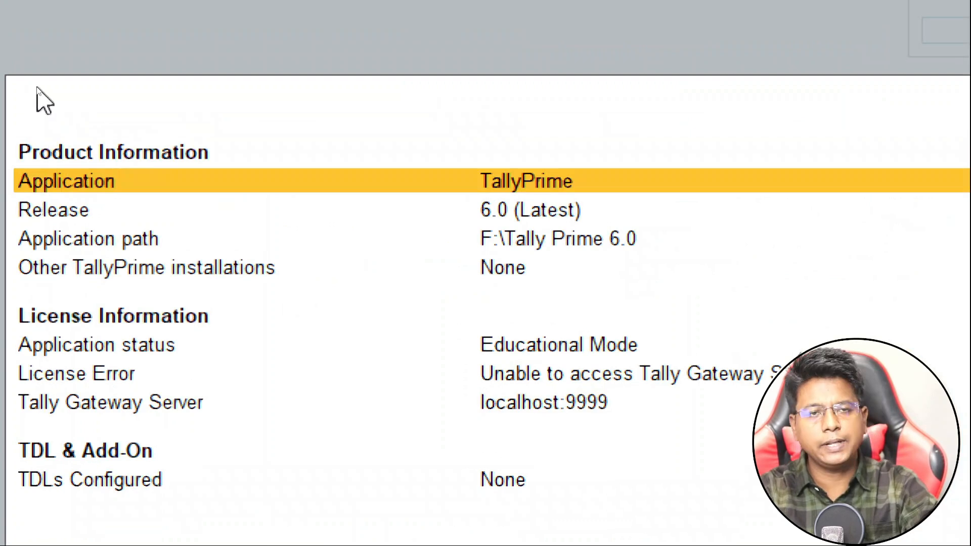
key("Down")
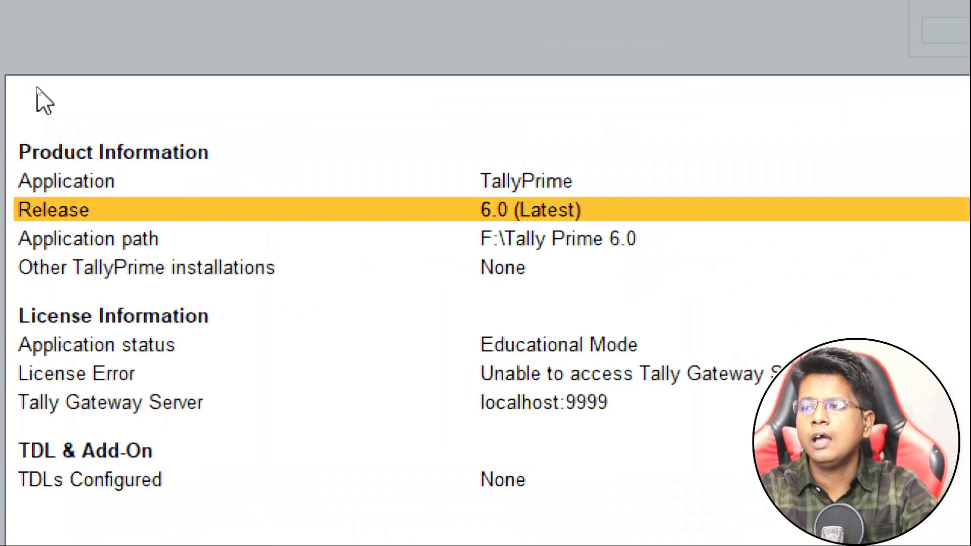
key("Down")
key("Down")
key("Down")
key("Down")
key("Down")
key("Down")
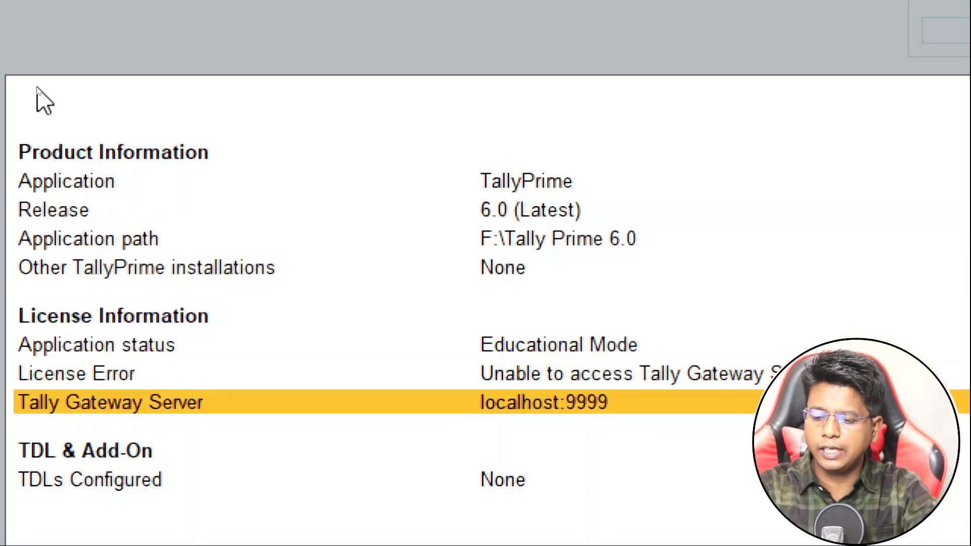
key("Return")
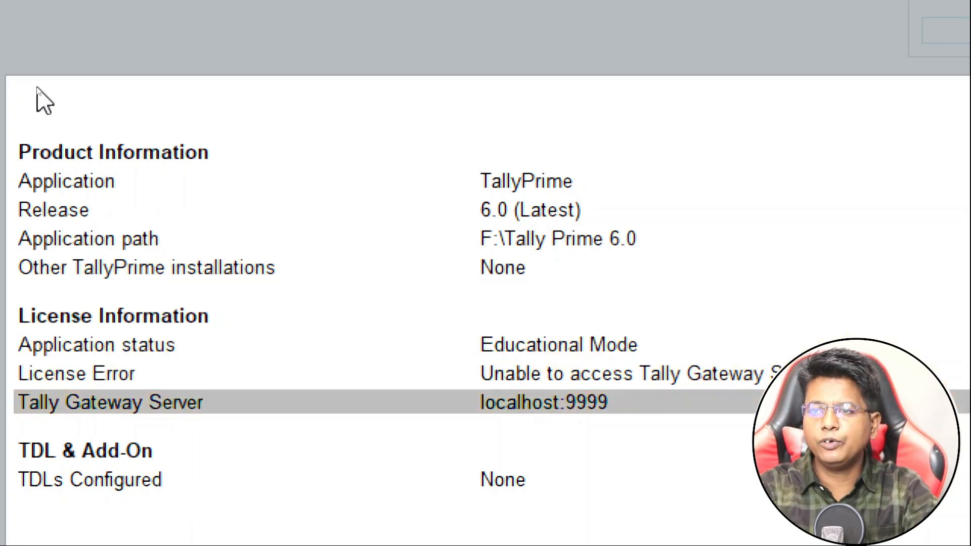
key("Down")
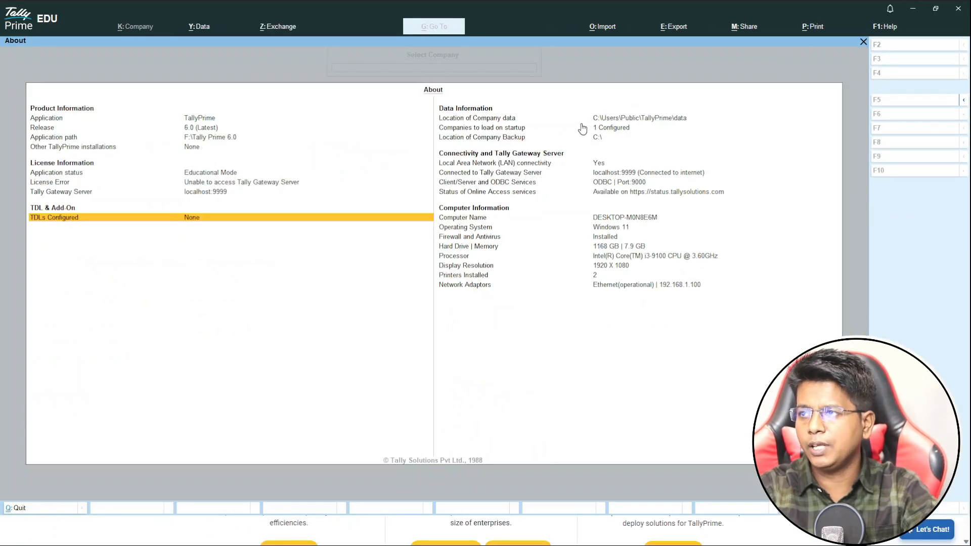
Step through the Data Information and Connectivity rows in About, then close it.
left_click(498, 113)
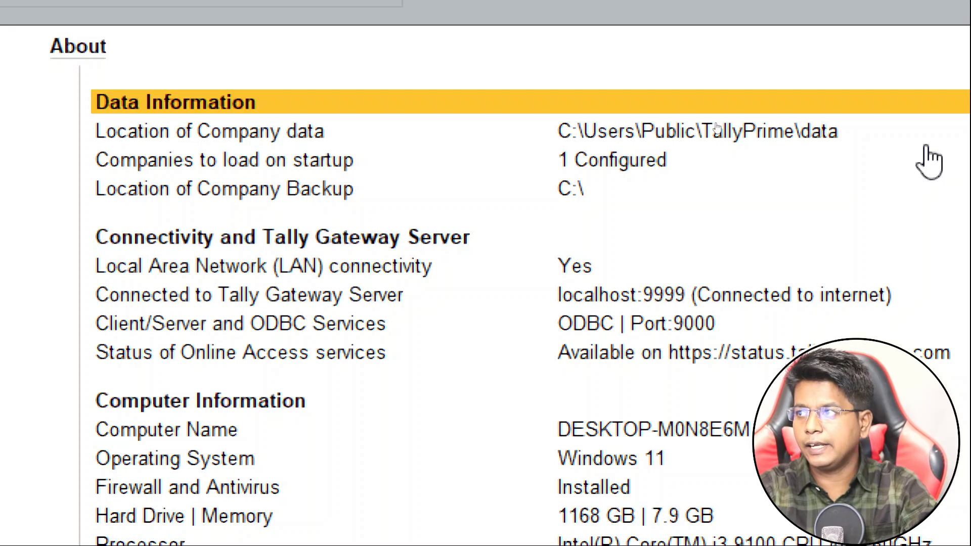
key("Down")
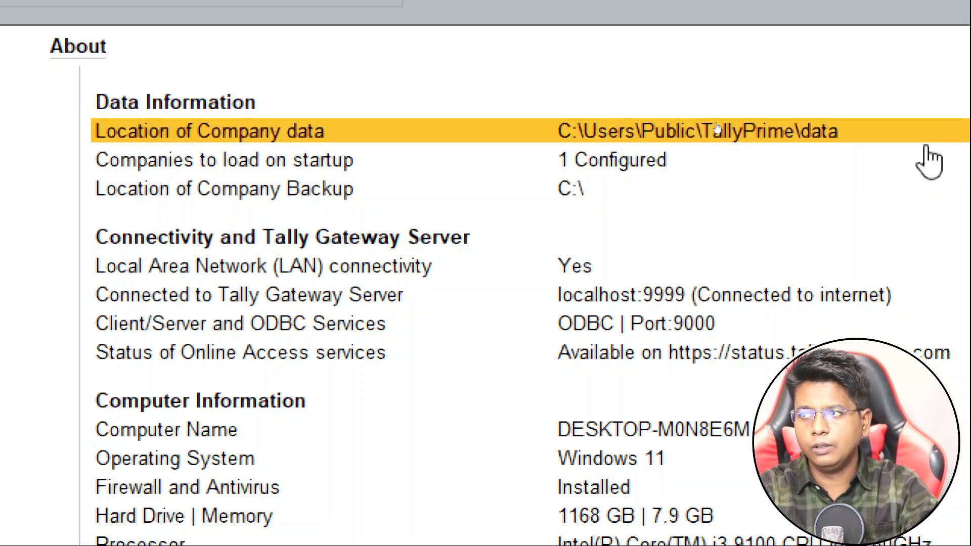
key("Down")
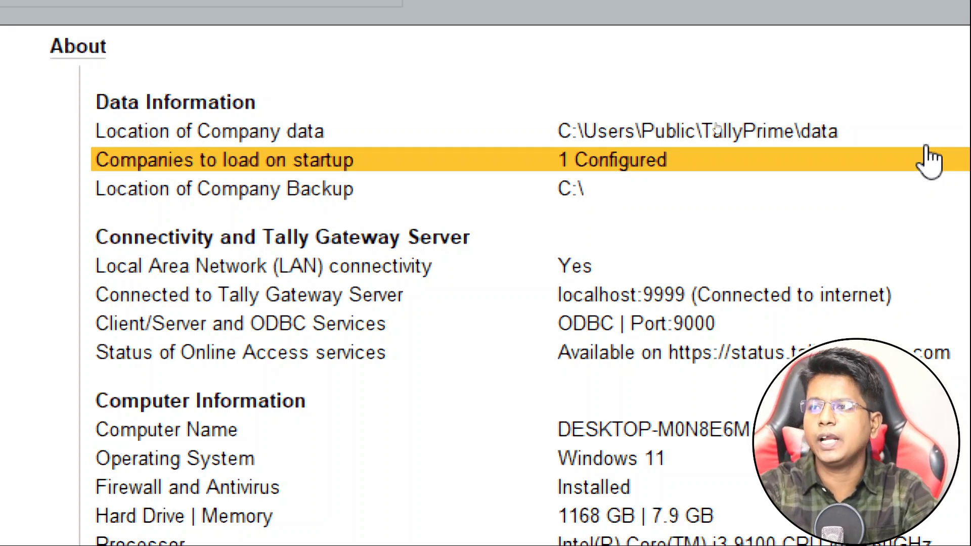
key("Down")
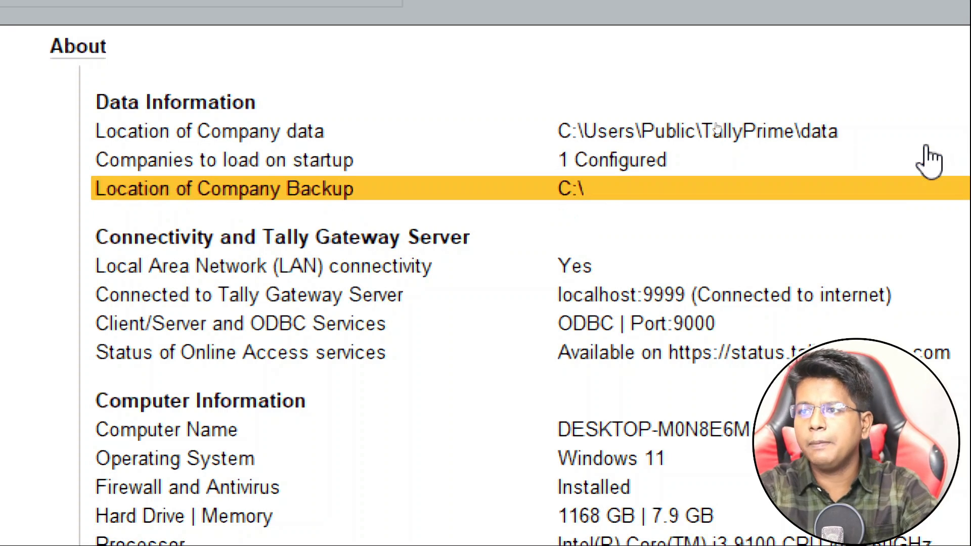
key("Down")
key("Down")
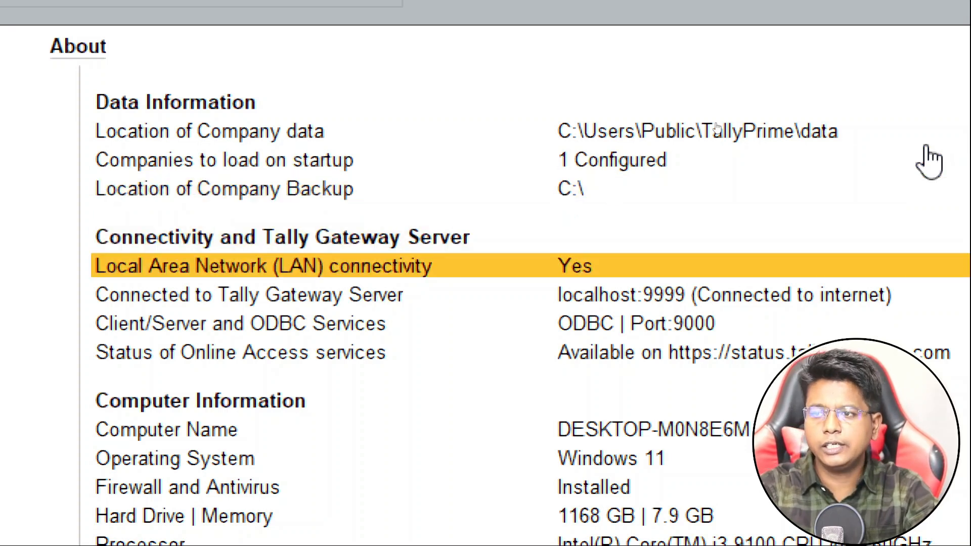
key("Down")
key("Down")
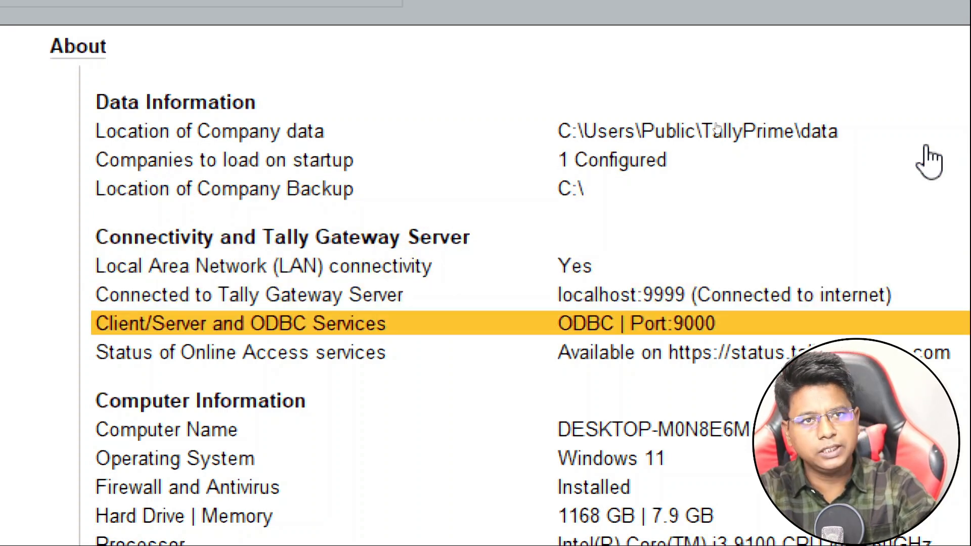
key("Down")
key("Down")
key("Down")
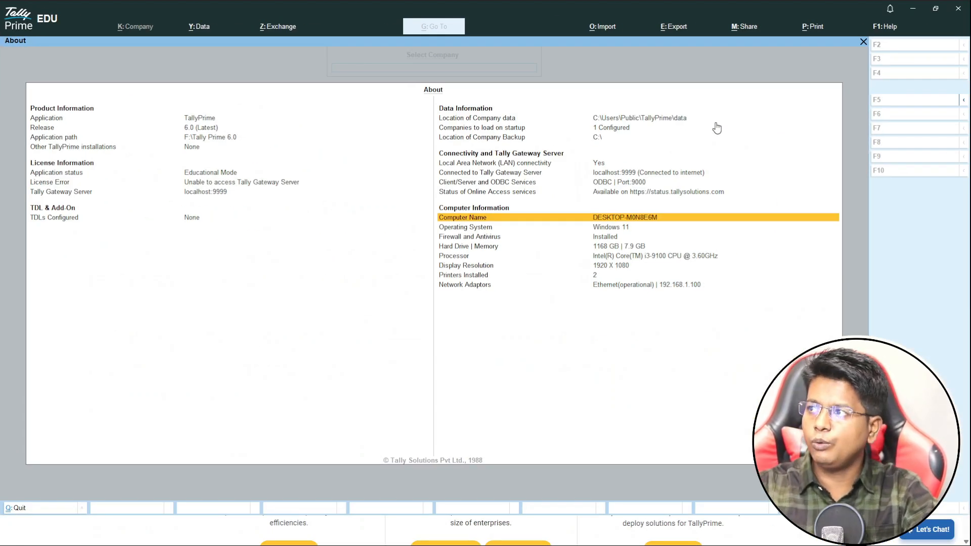
key("Escape")
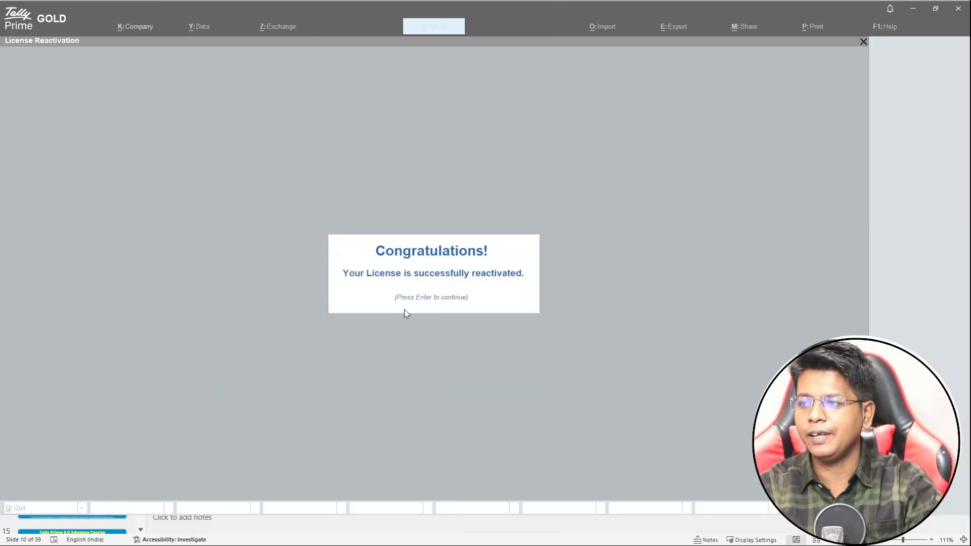
Dismiss the license reactivation message and switch to the PowerPoint course deck.
left_click(348, 349)
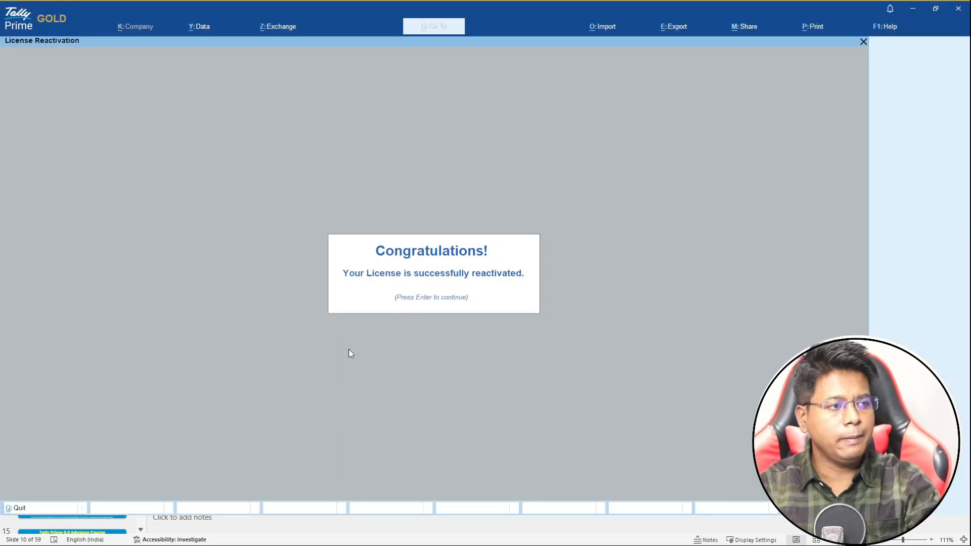
key("Return")
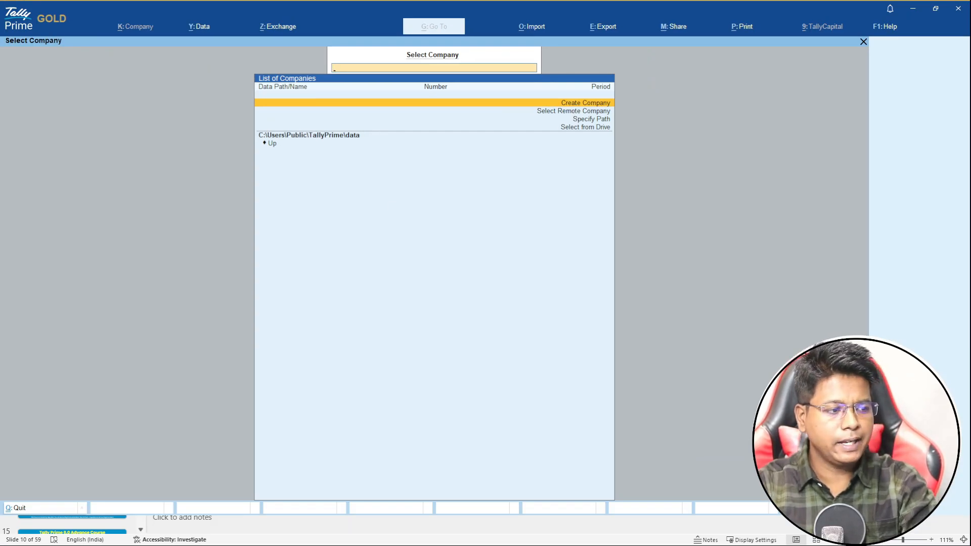
key("alt+Tab")
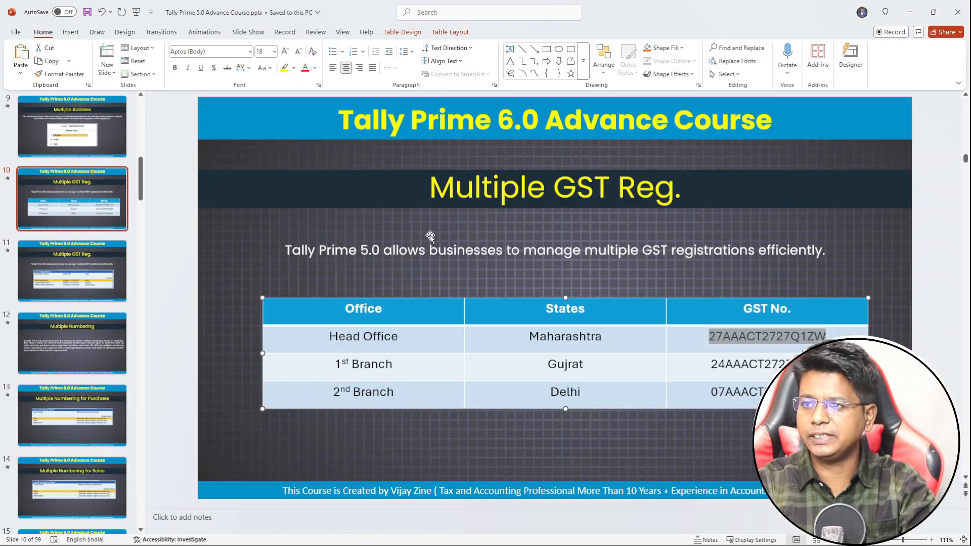
Run the slide show from slide 1, 'How To Download & Install', and advance it.
scroll(81, 242, "up", 3)
scroll(83, 233, "up", 10)
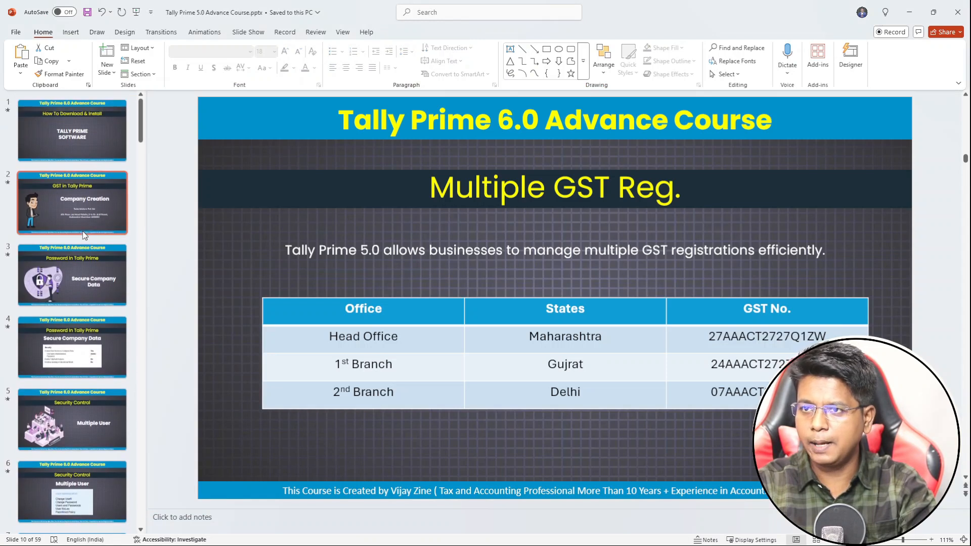
left_click(72, 141)
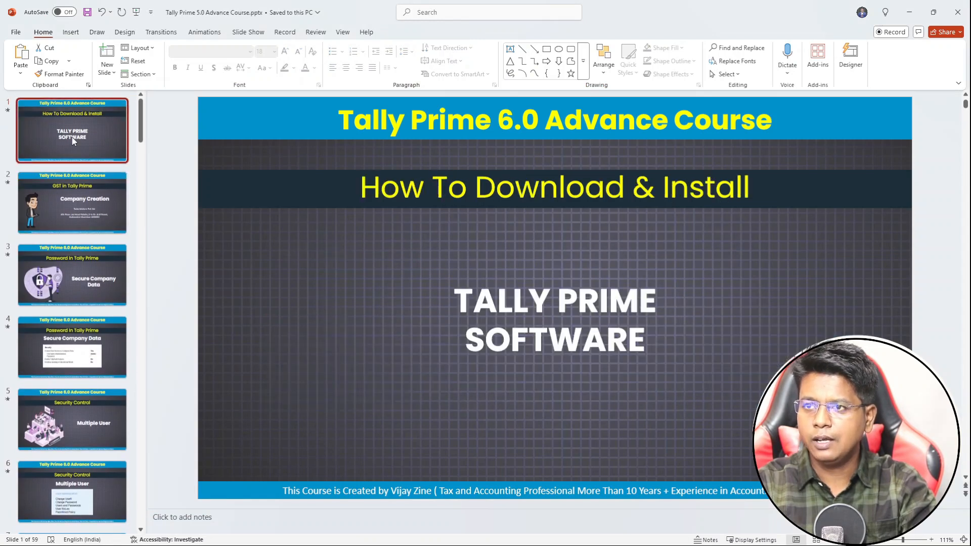
left_click(248, 32)
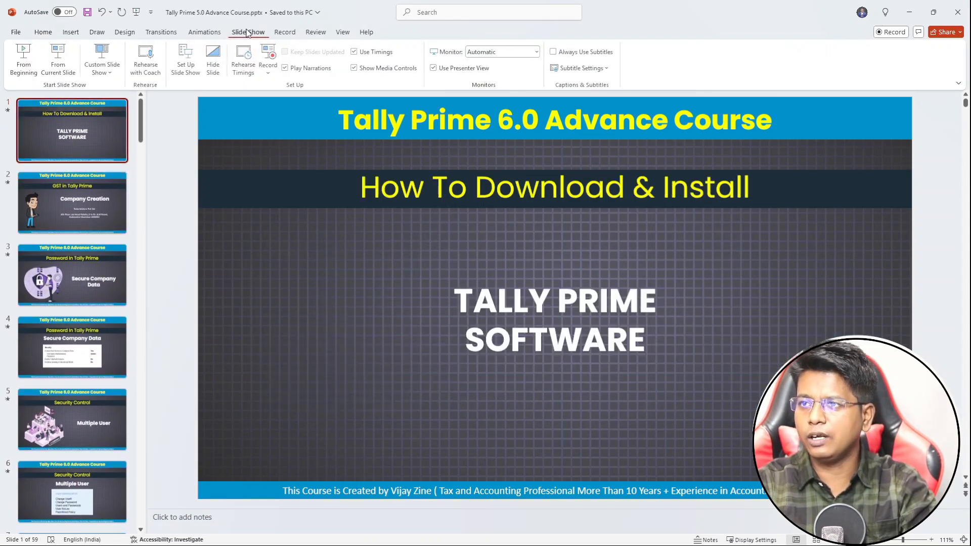
left_click(57, 61)
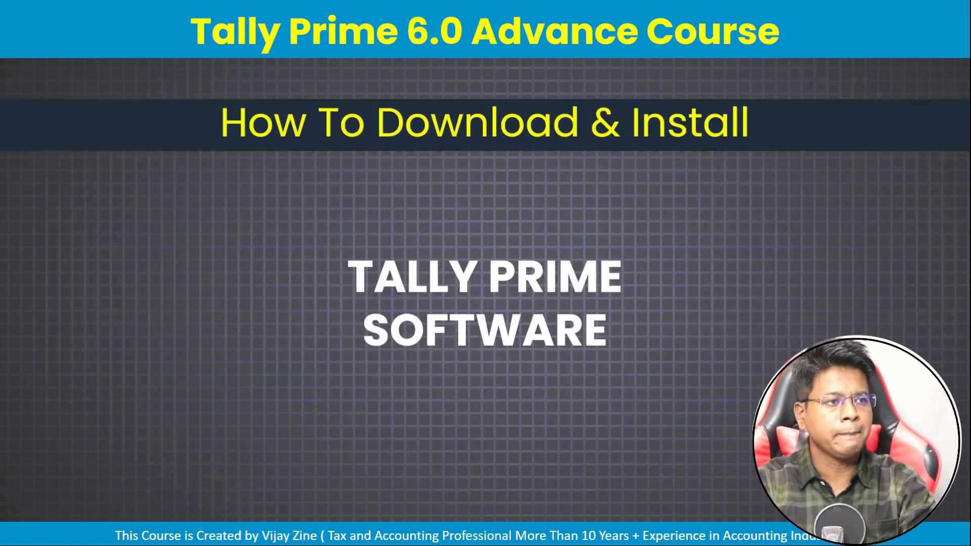
key("Right")
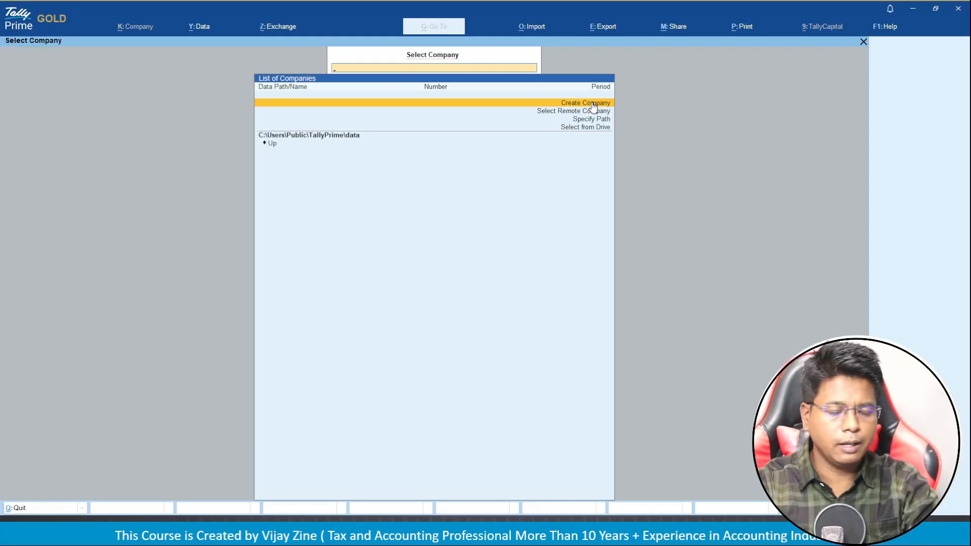
Create a company named Tata Motors Pvt Ltd, keeping the same mailing name.
left_click(593, 105)
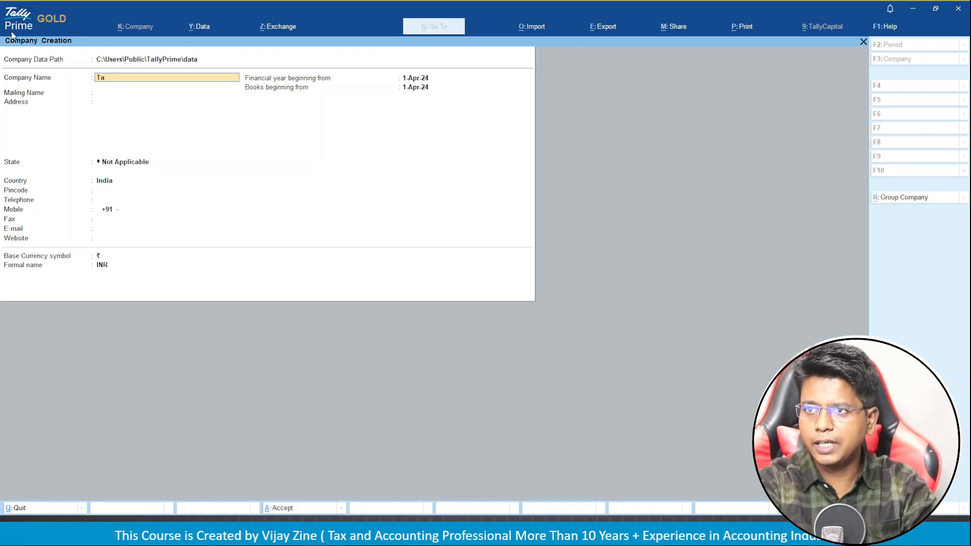
type("ot")
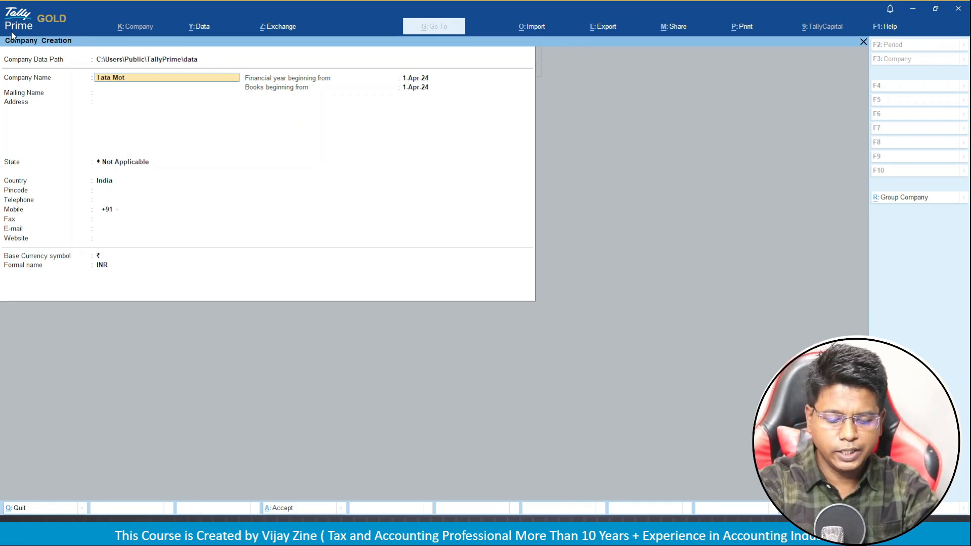
type("ors P")
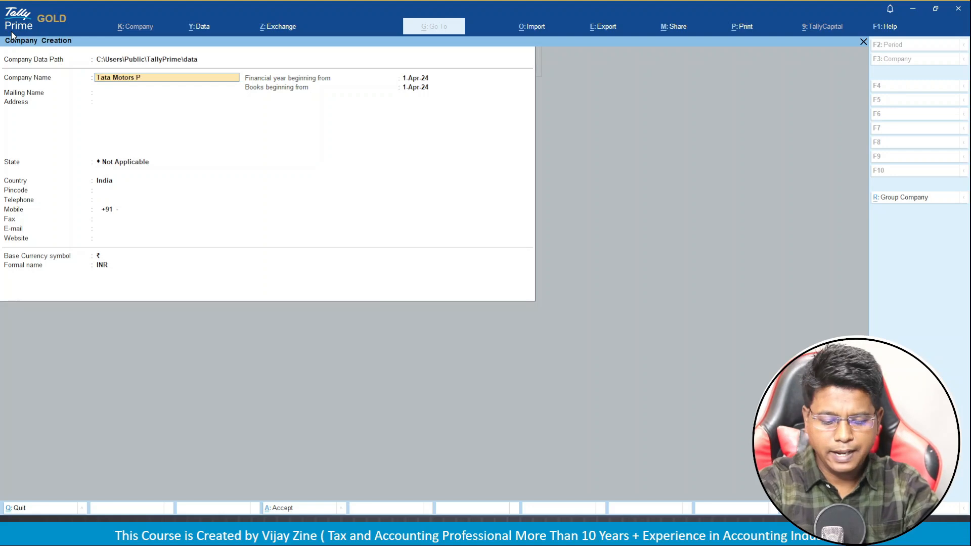
type("vt Ltd.")
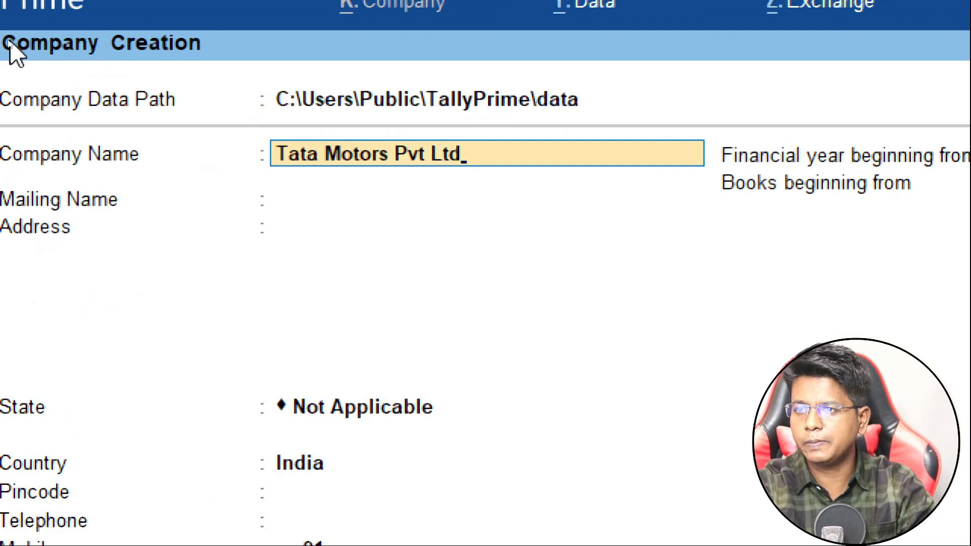
key("Return")
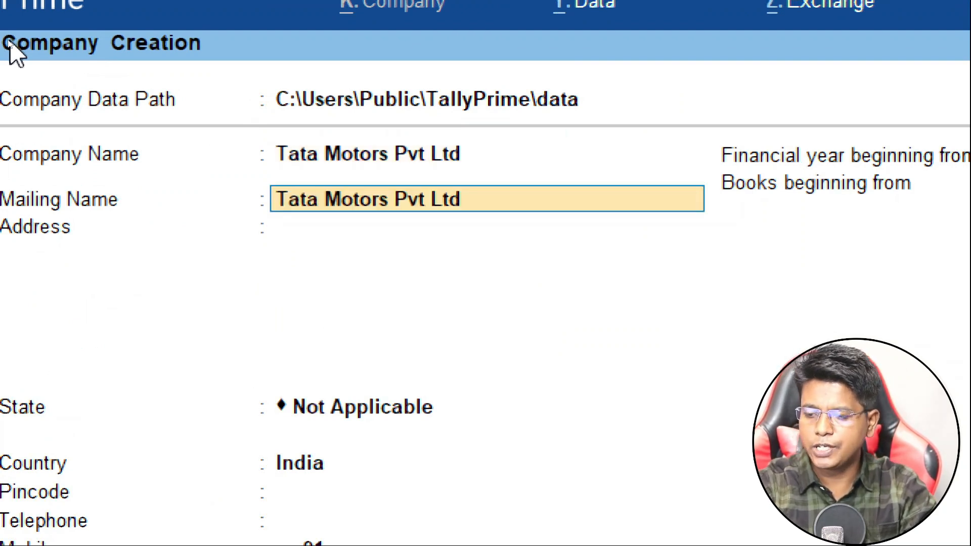
key("Return")
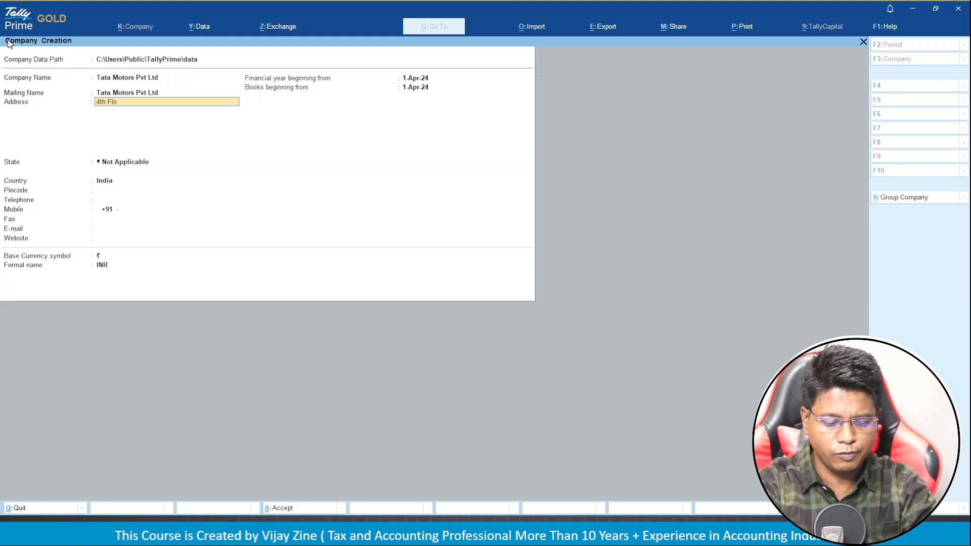
Enter the company's two-line address and move on to the State field.
key("Return")
type("Kalbhadevi Mumbai")
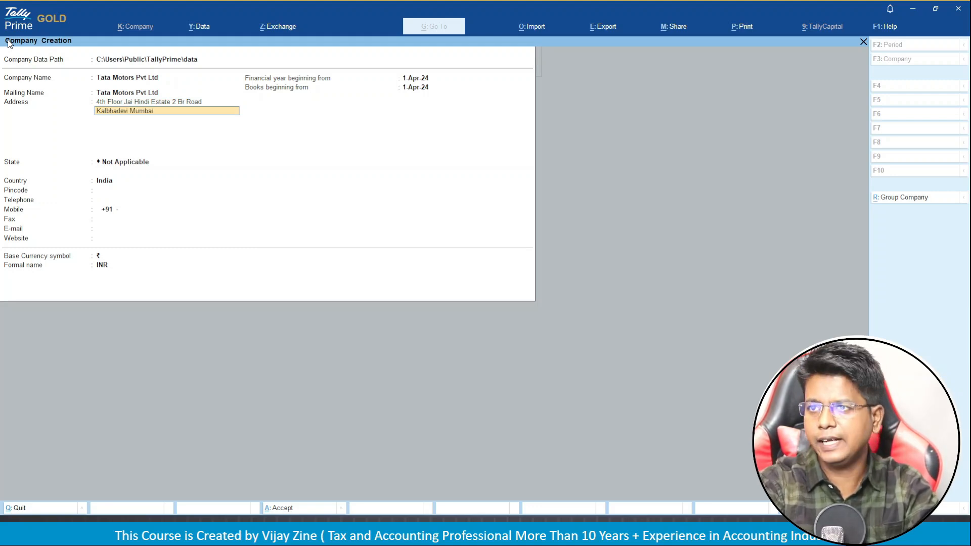
key("Return")
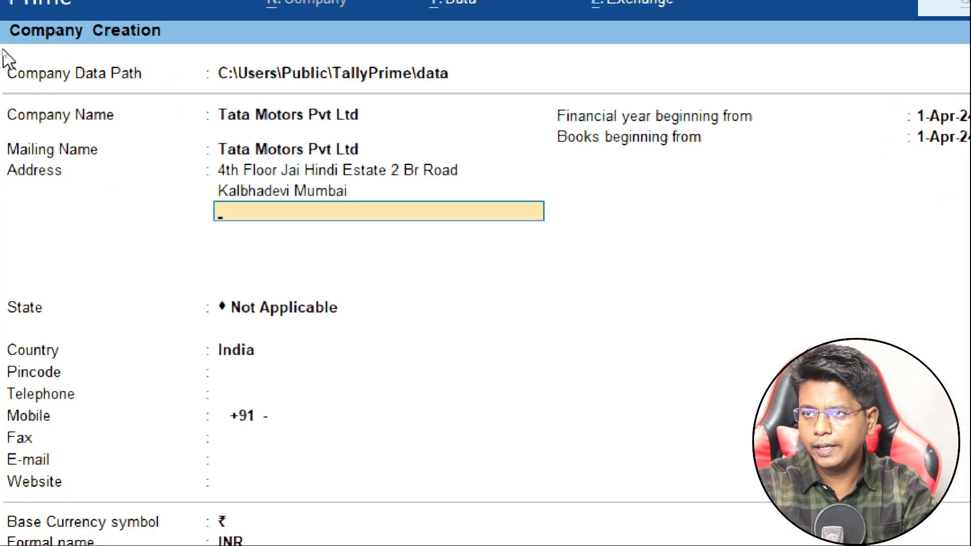
key("Return")
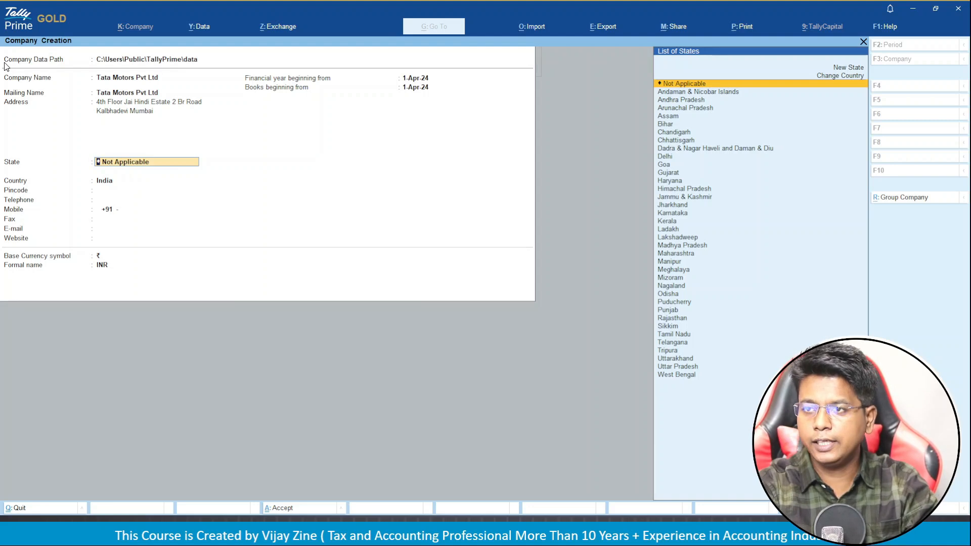
Enter 'Mah' in the State field and confirm Maharashtra as the company's state.
type("Mah")
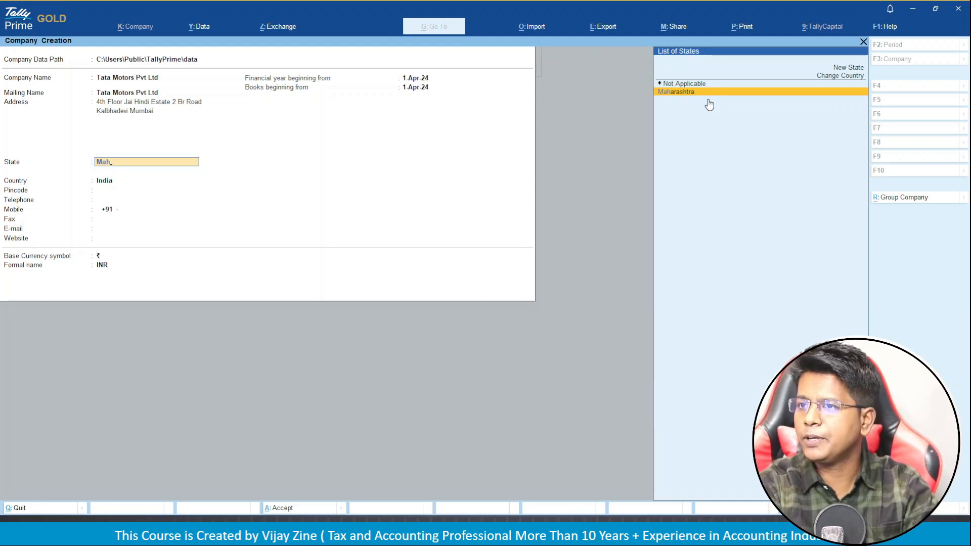
key("Return")
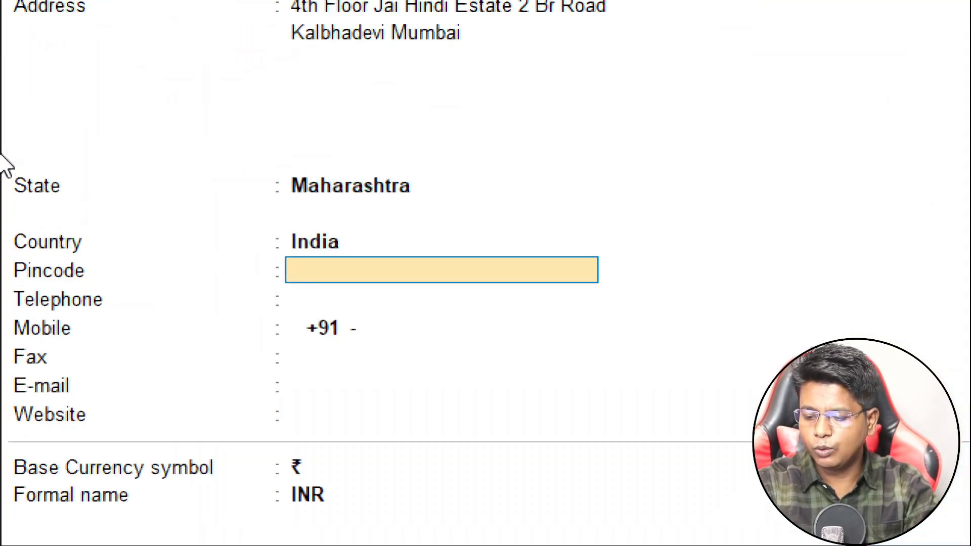
Enter pincode 400002 and the company's telephone and mobile numbers, leaving Fax empty.
type("4")
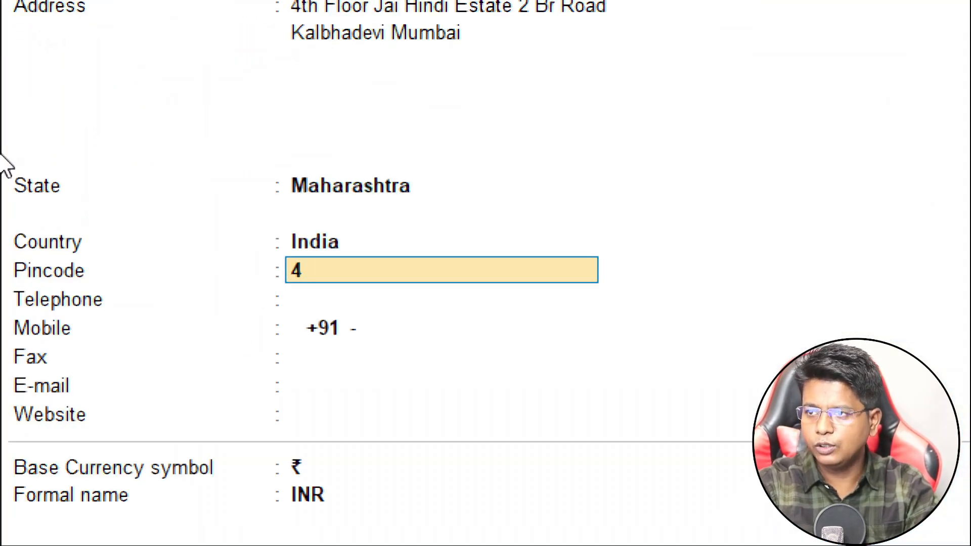
type("00002")
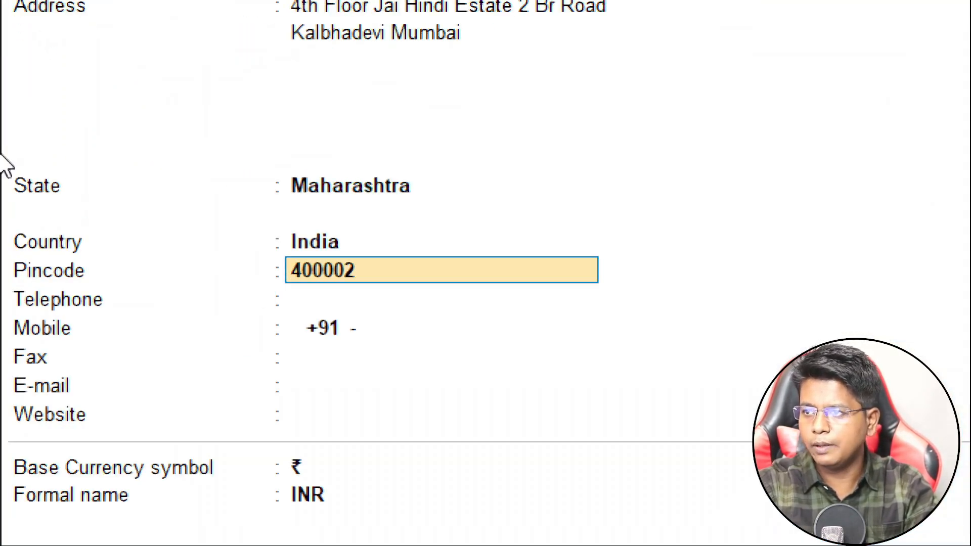
key("Return")
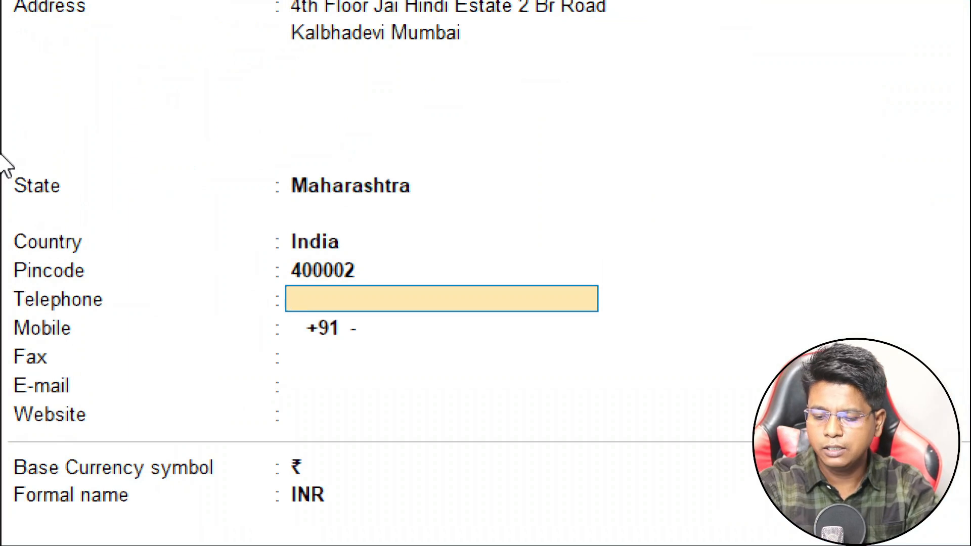
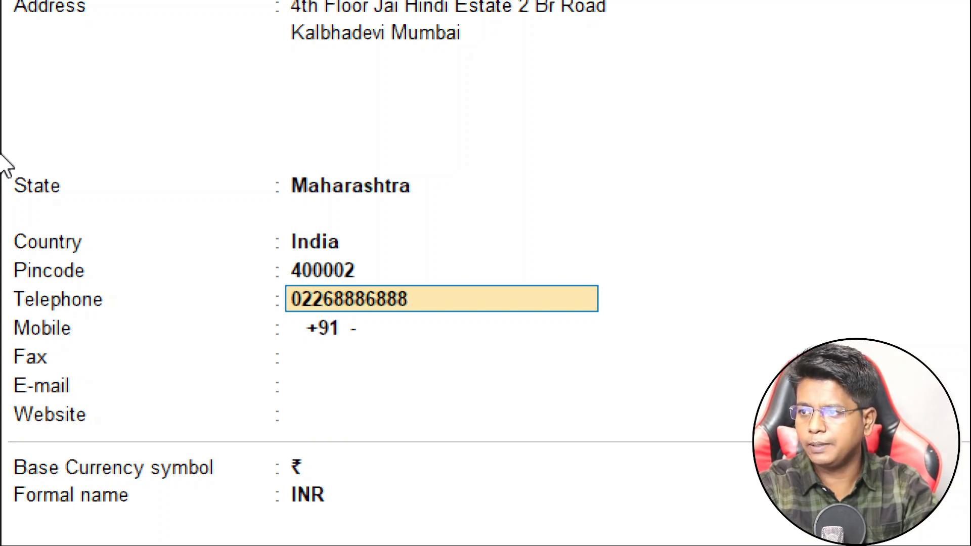
key("Return")
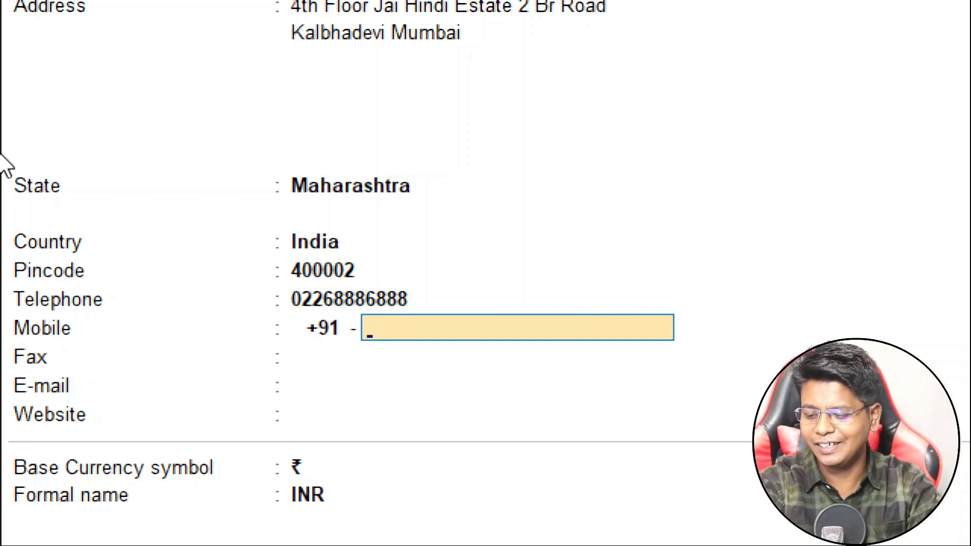
type("9")
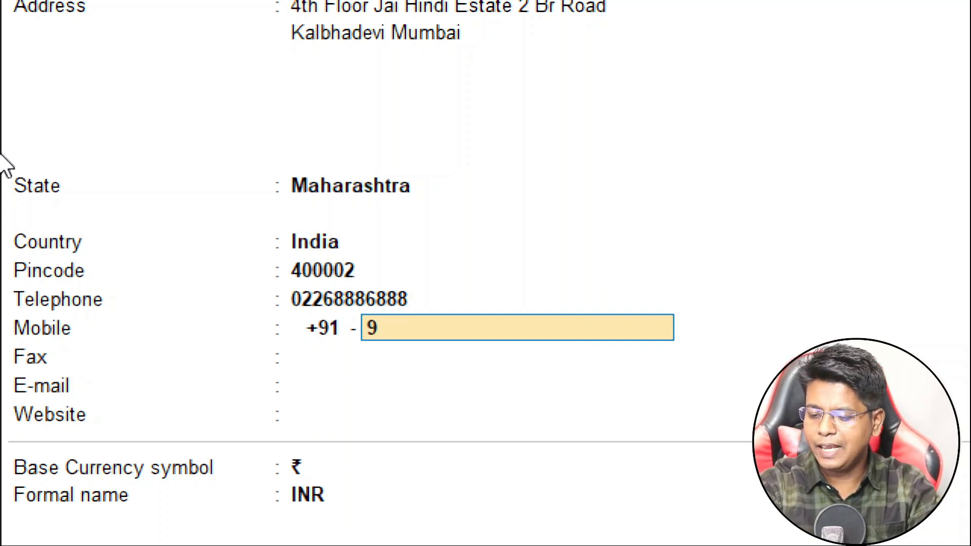
type("87654")
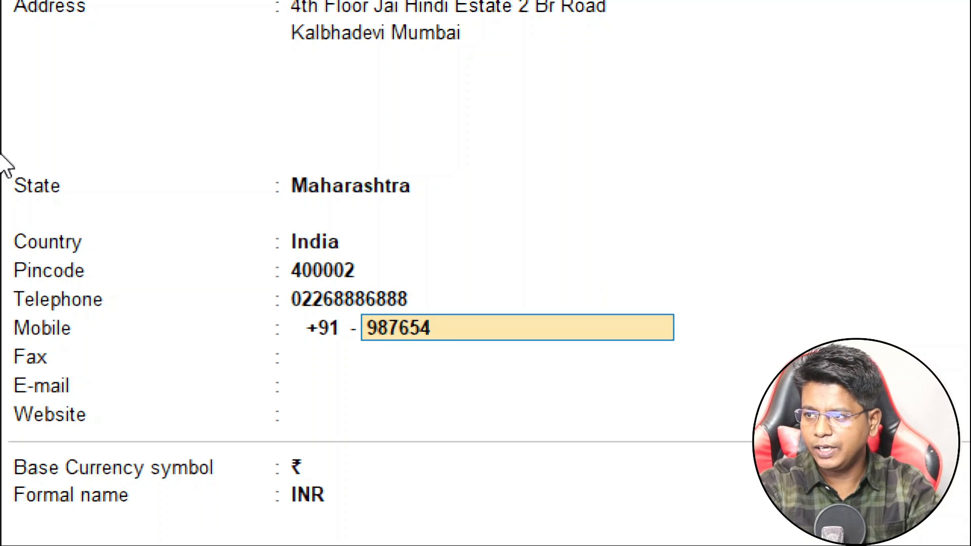
type("3210")
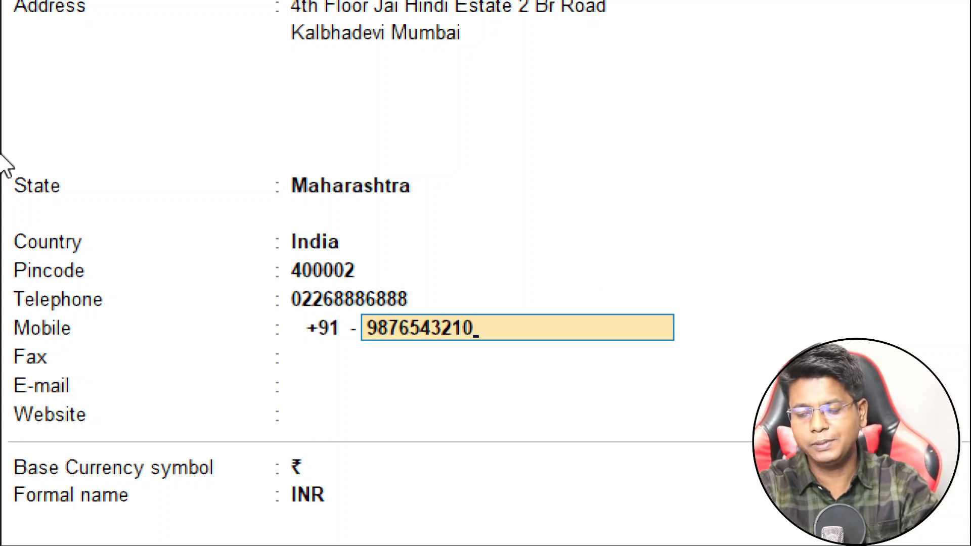
key("Return")
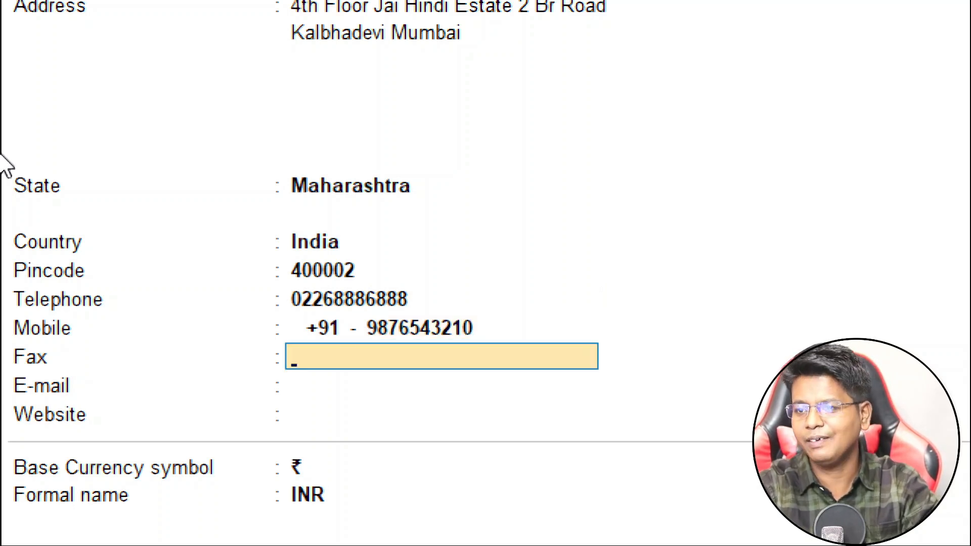
key("Return")
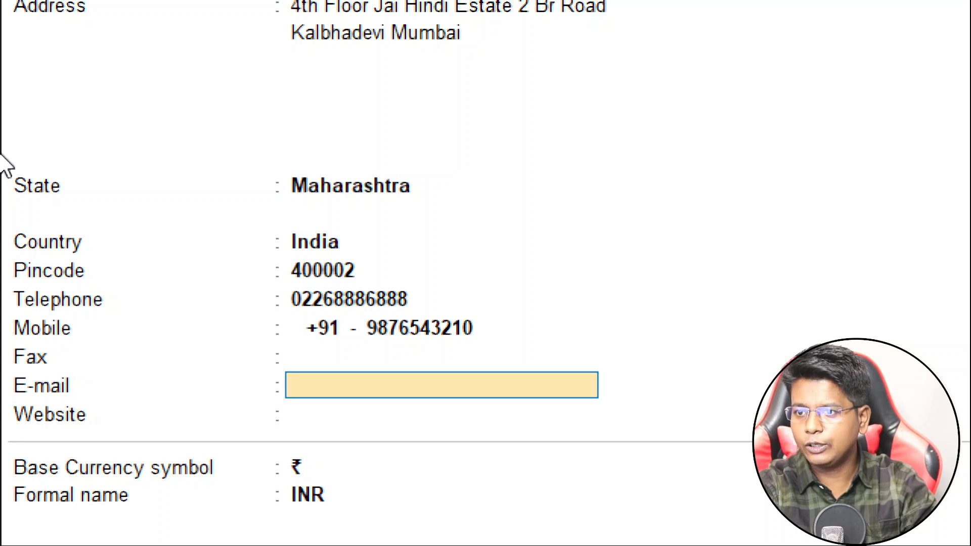
Fill in the company's e-mail address, correcting the mistyped entry.
type("s")
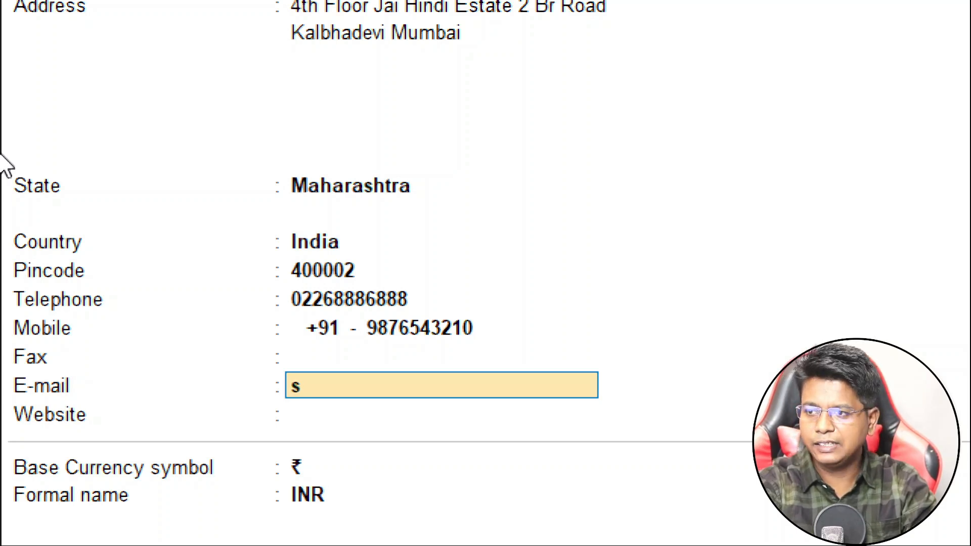
type("kill")
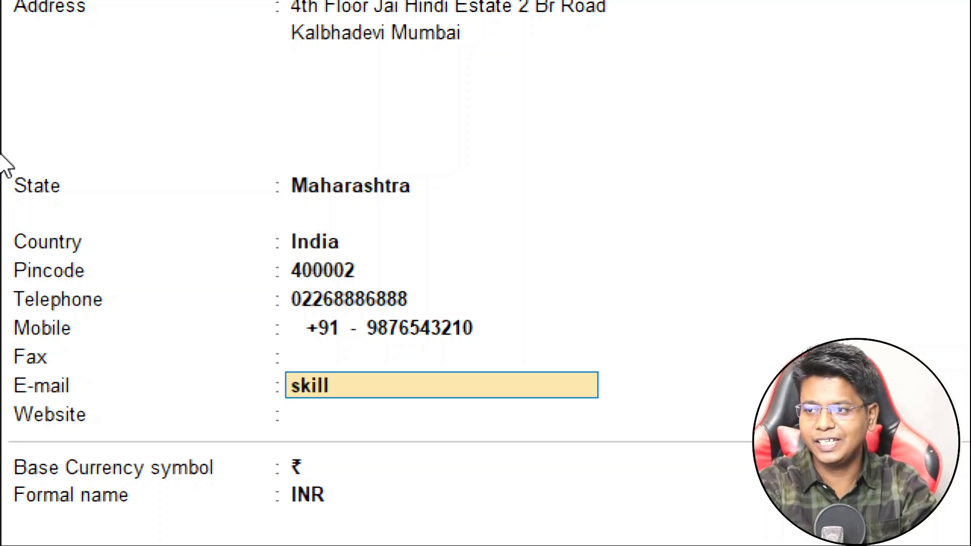
type("course")
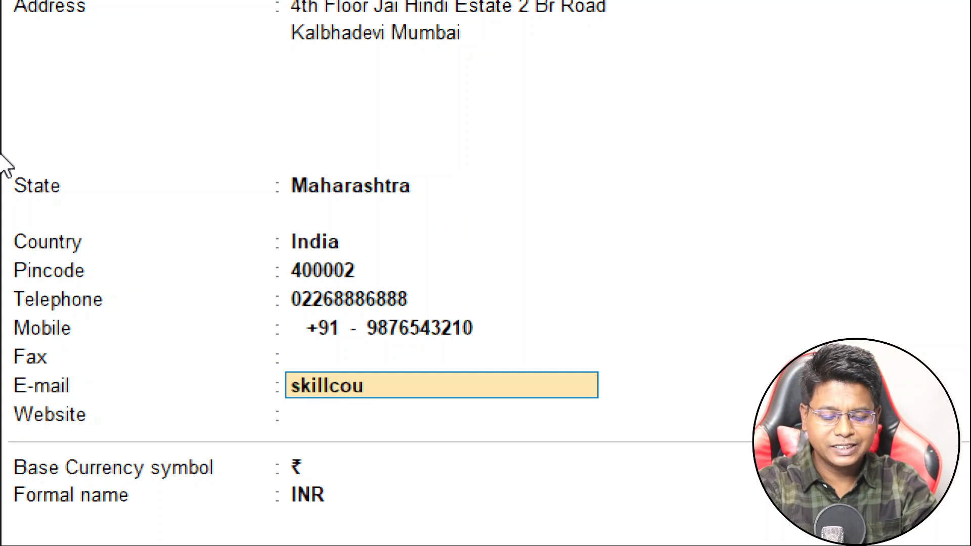
key("BackSpace")
key("BackSpace")
key("BackSpace")
key("BackSpace")
key("BackSpace")
key("BackSpace")
key("BackSpace")
key("BackSpace")
key("BackSpace")
key("BackSpace")
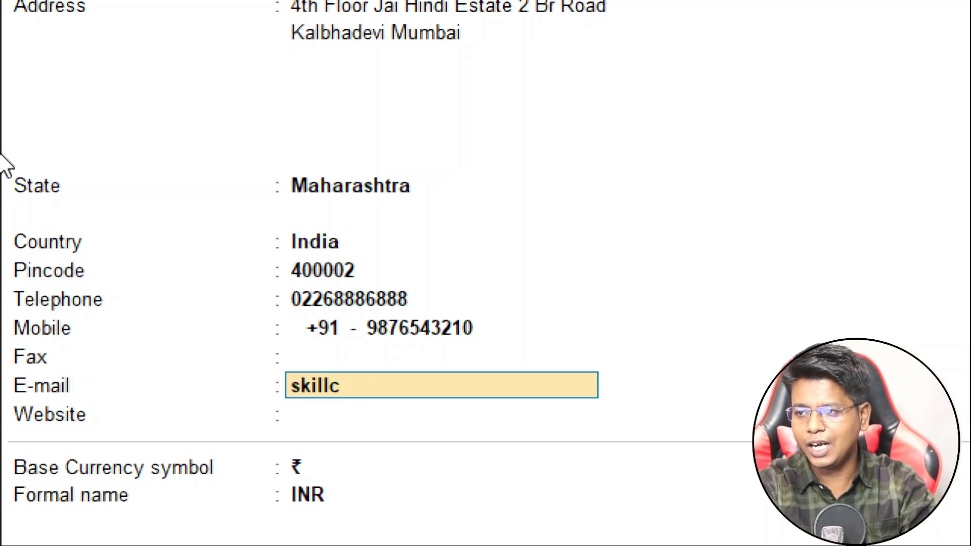
key("BackSpace")
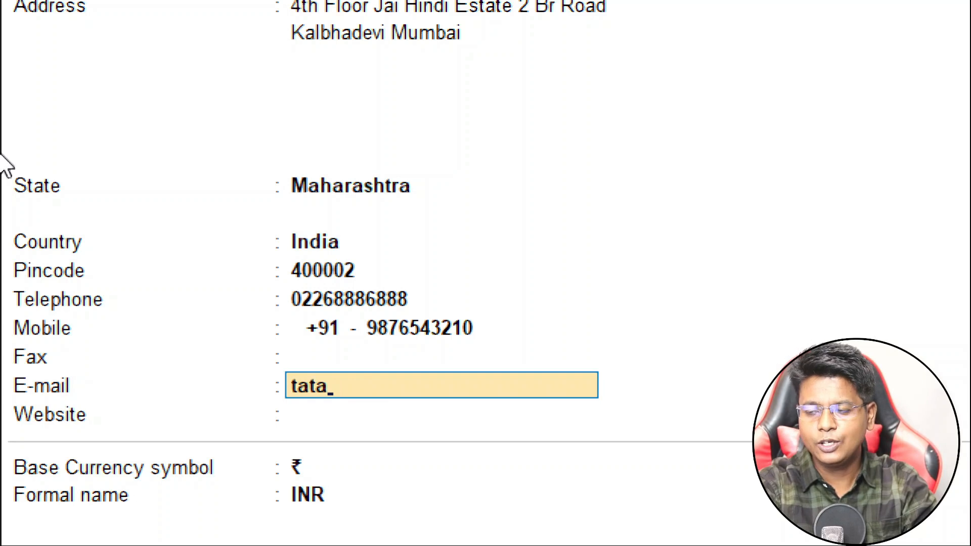
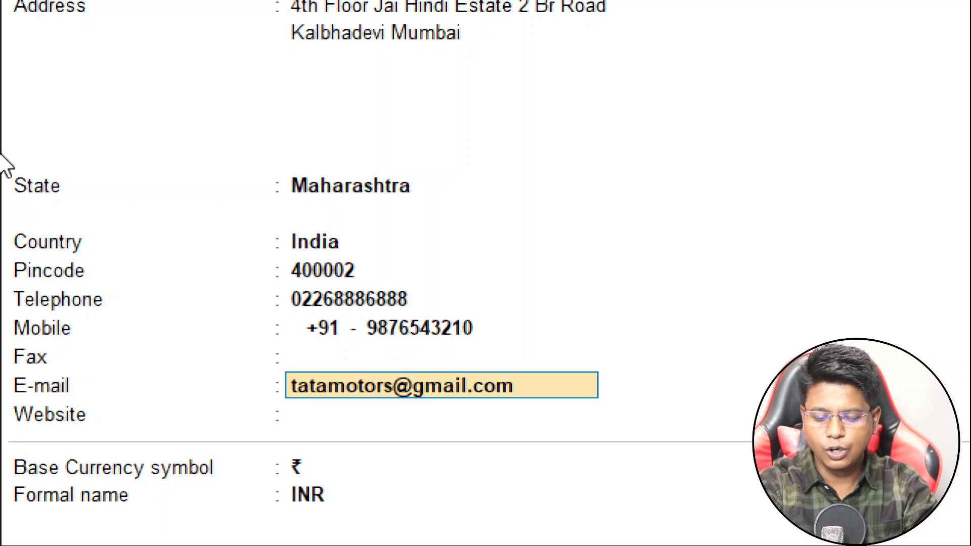
key("Return")
type("www.")
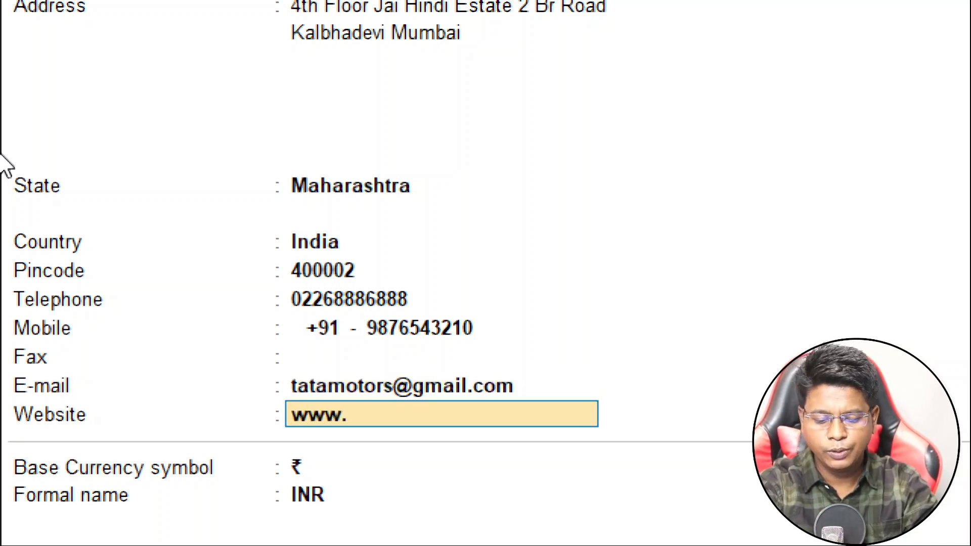
type("skillcou")
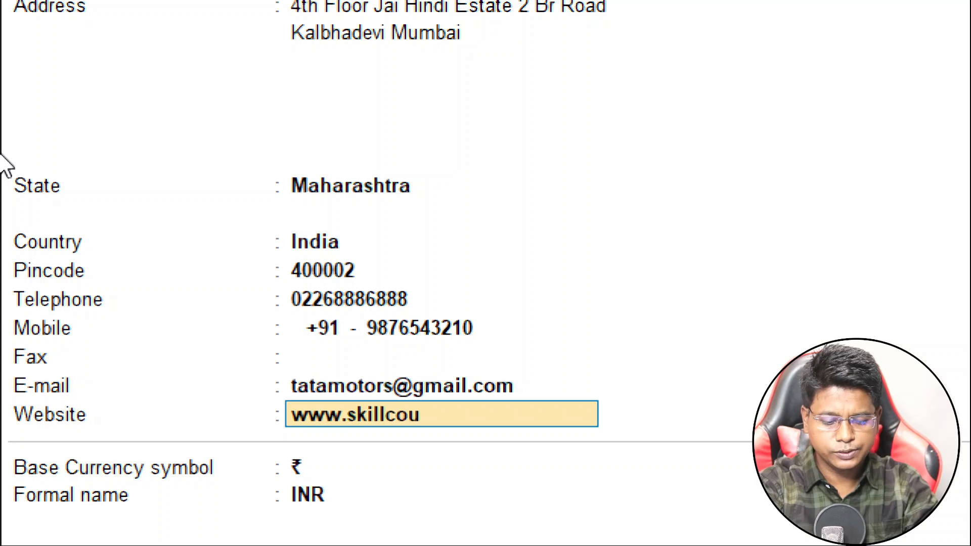
type("rse,in")
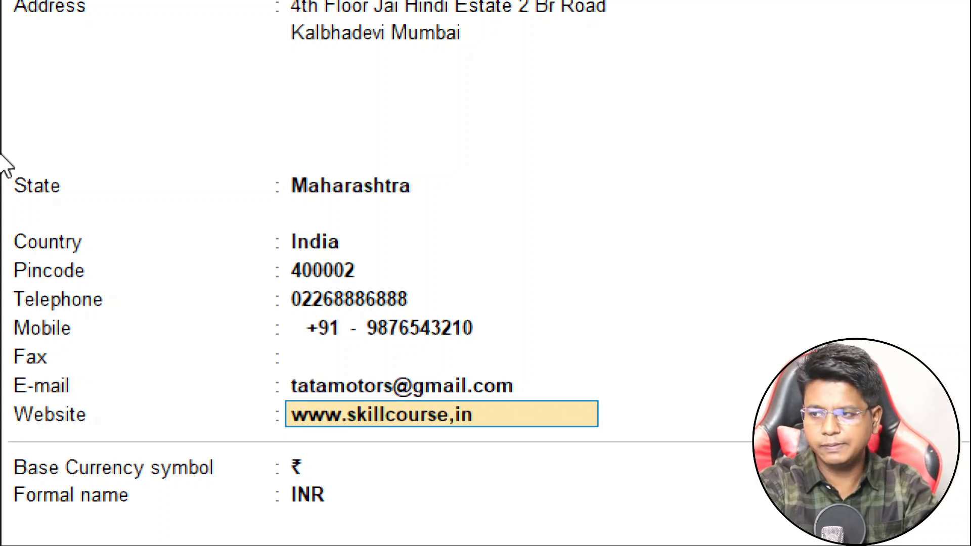
key("BackSpace")
key("BackSpace")
key("BackSpace")
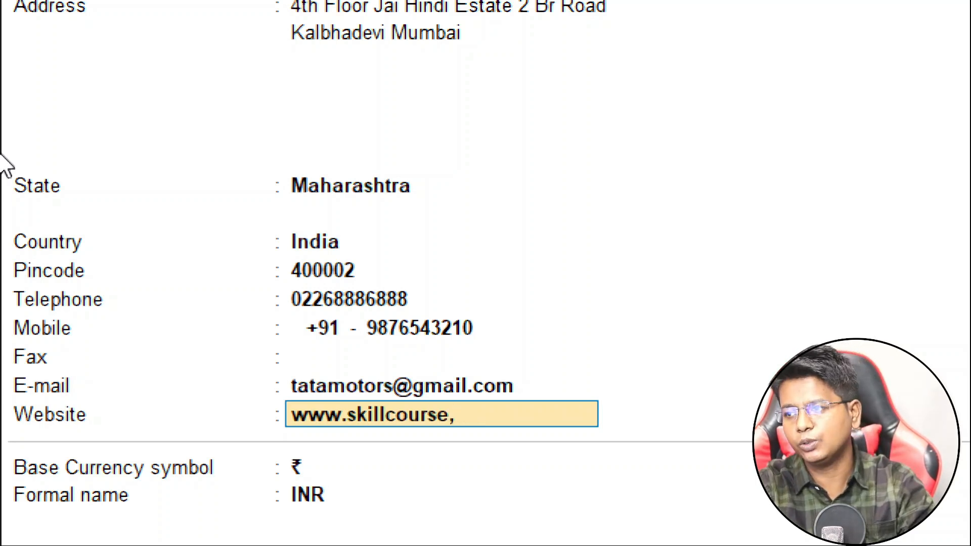
type(",")
type("i")
key("BackSpace")
key("BackSpace")
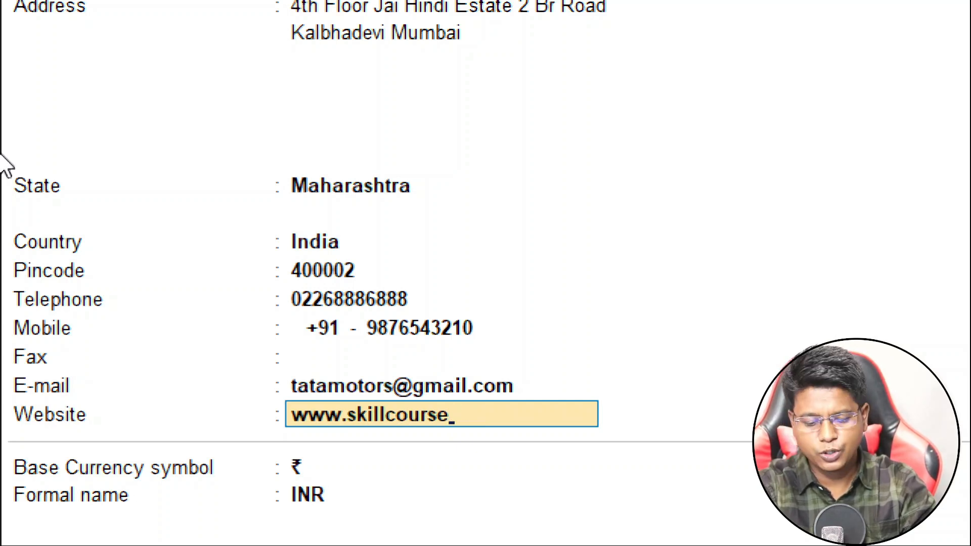
type(".in")
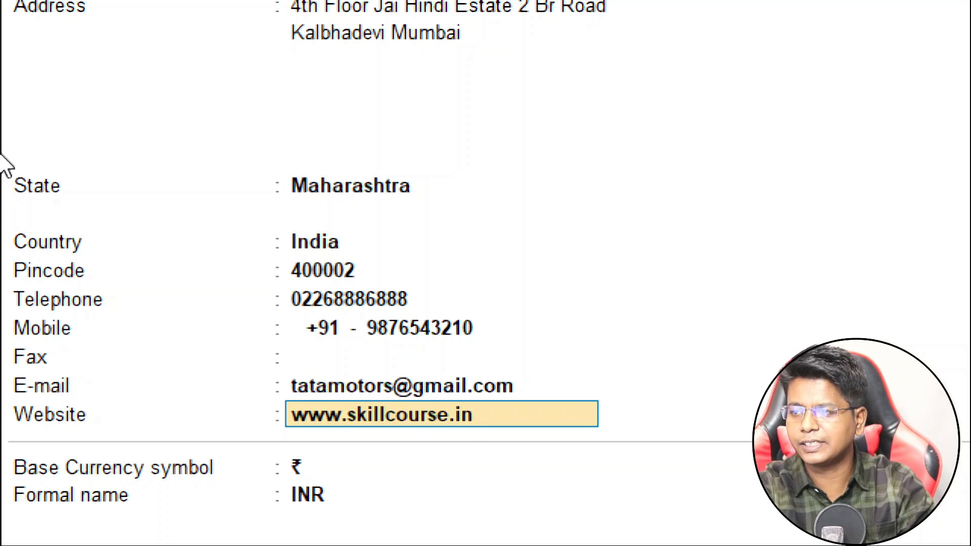
key("Return")
key("Return")
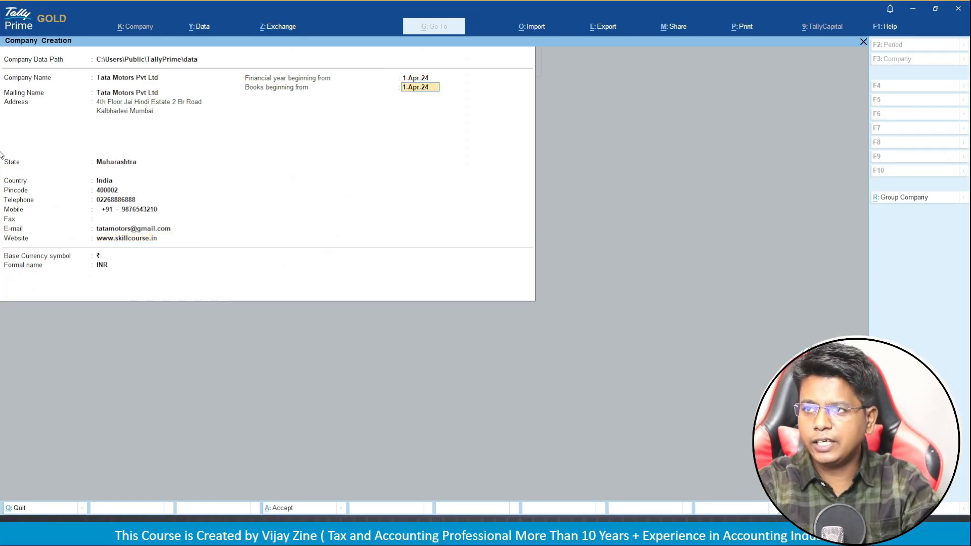
key("Return")
key("Return")
key("Return")
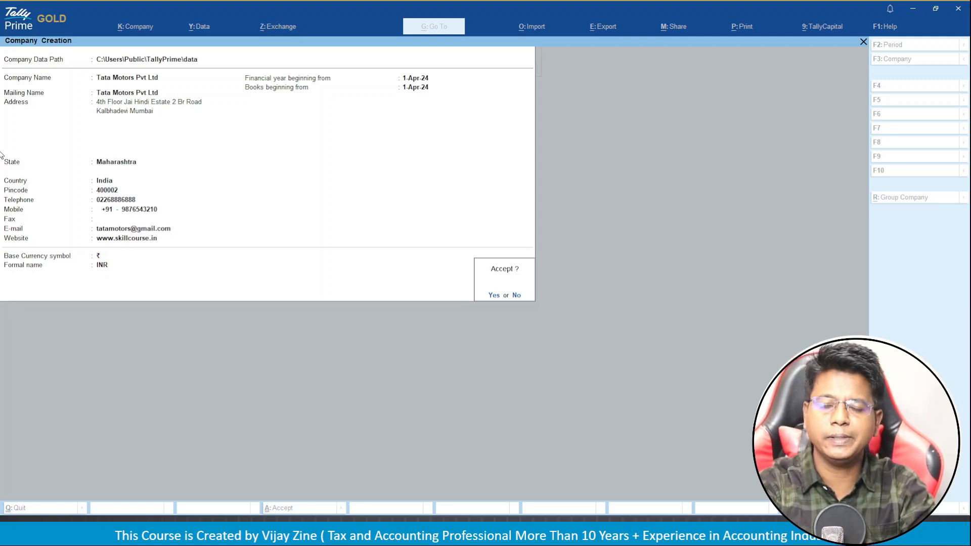
key("Return")
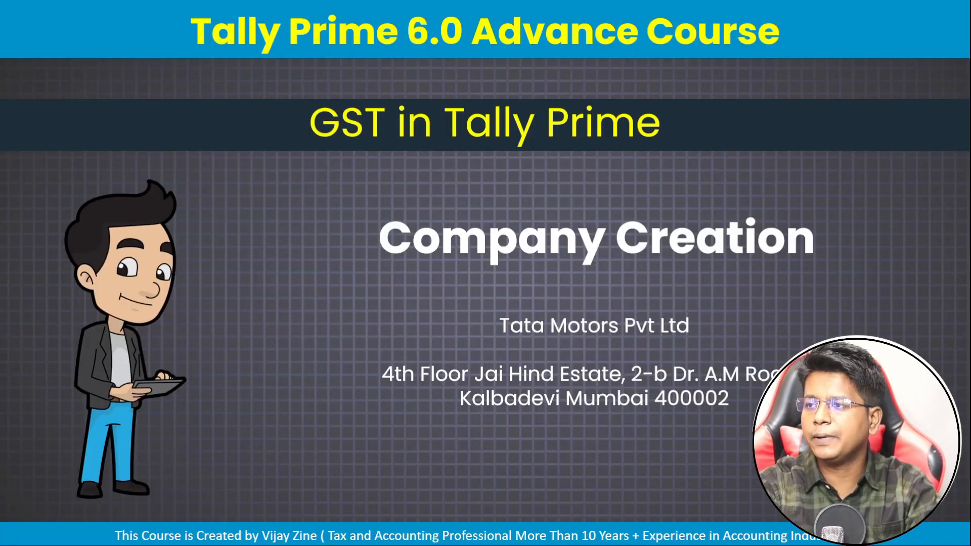
Advance the slides to show the Password In Tally Prime title, padlock illustration and Secure Company Data caption.
left_click(395, 276)
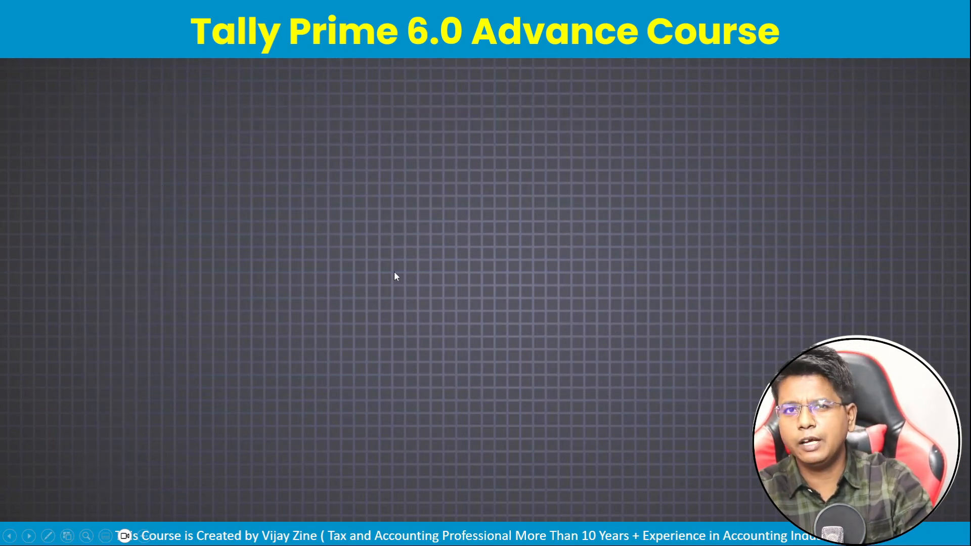
key("Right")
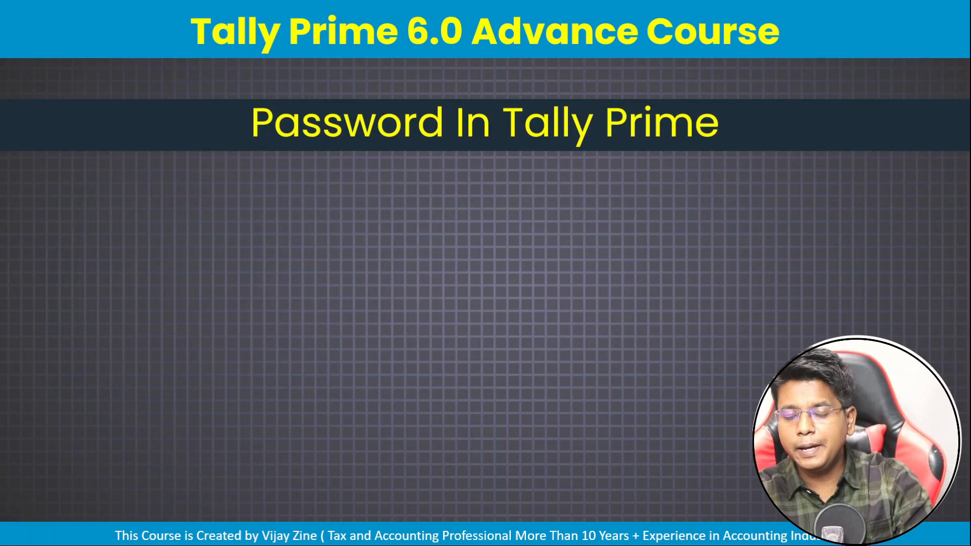
key("Right")
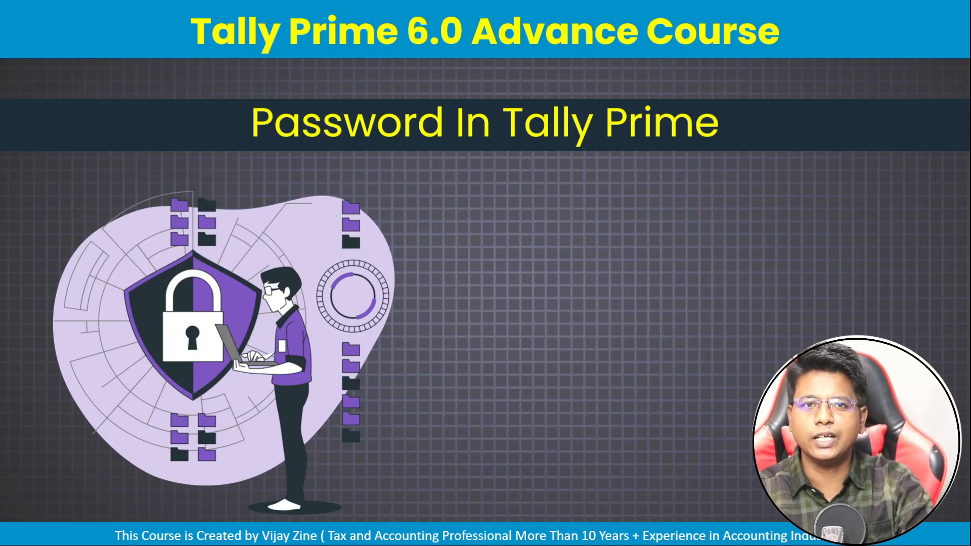
key("Right")
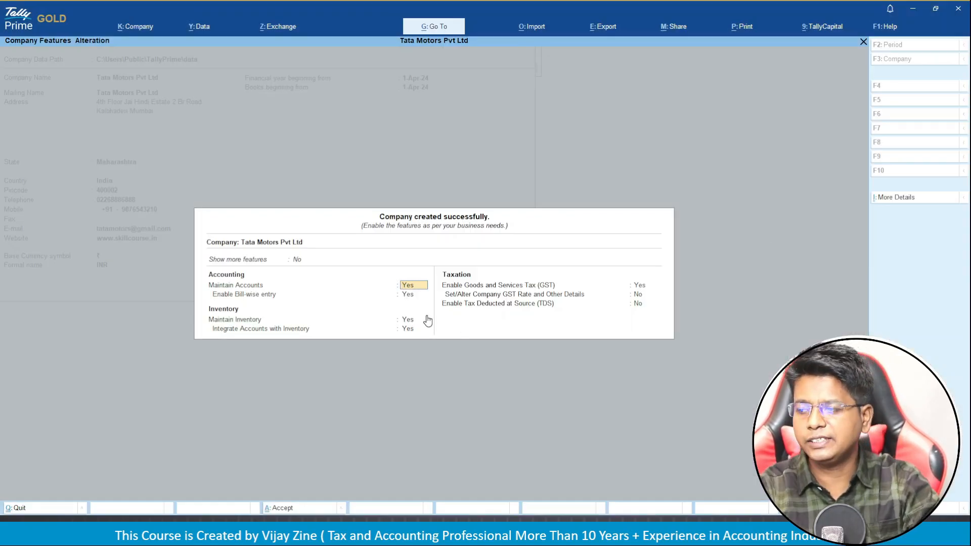
Quit the Company Features screen and open Tata Motors Pvt Ltd in Company Alteration.
key("BackSpace")
key("Escape")
key("Return")
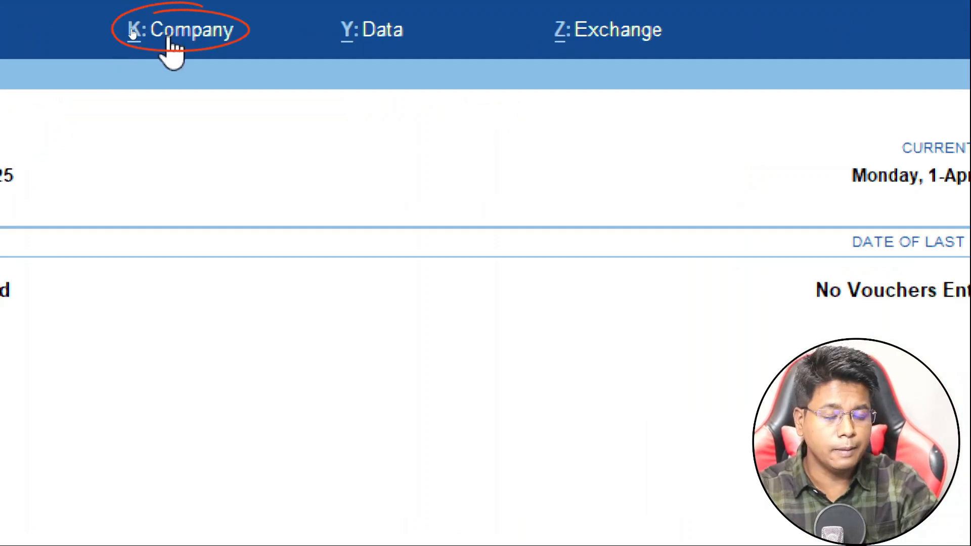
left_click(133, 32)
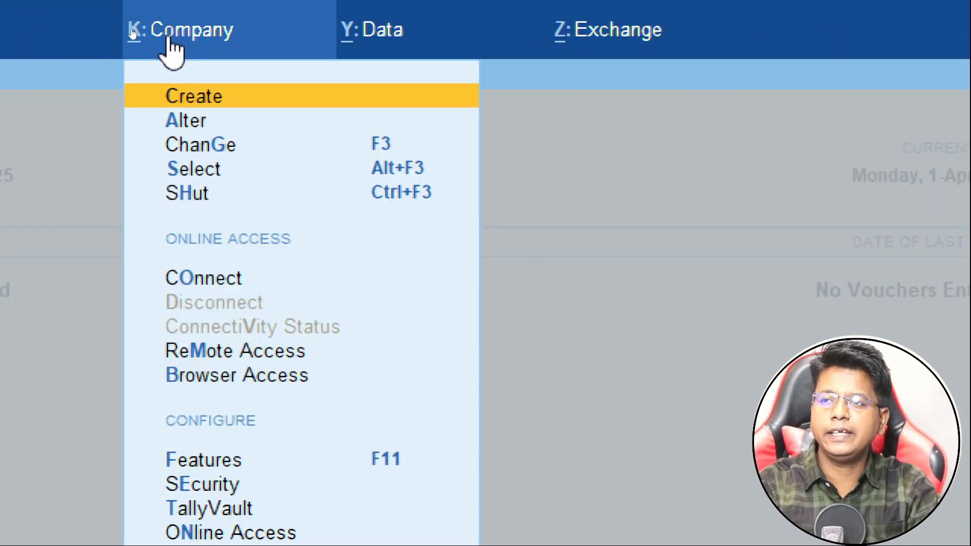
key("Down")
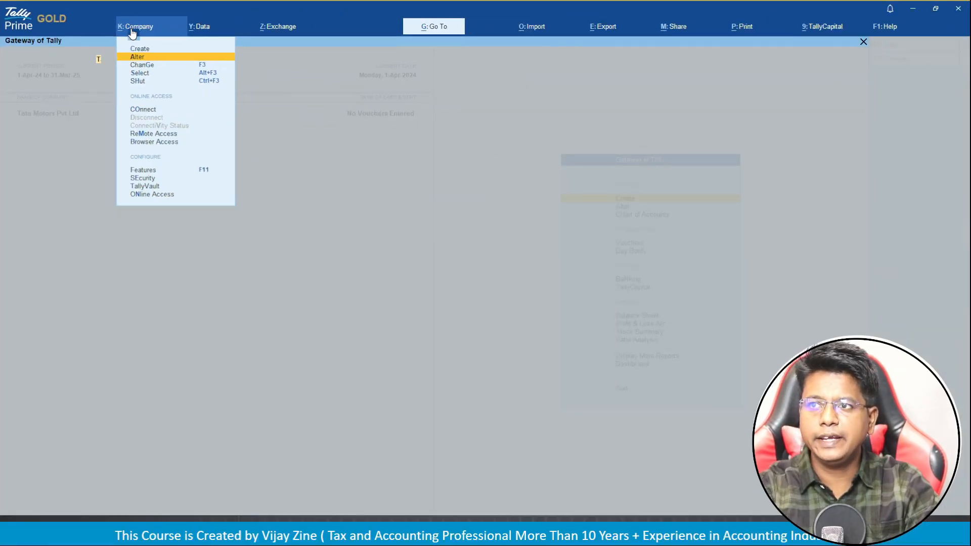
key("Return")
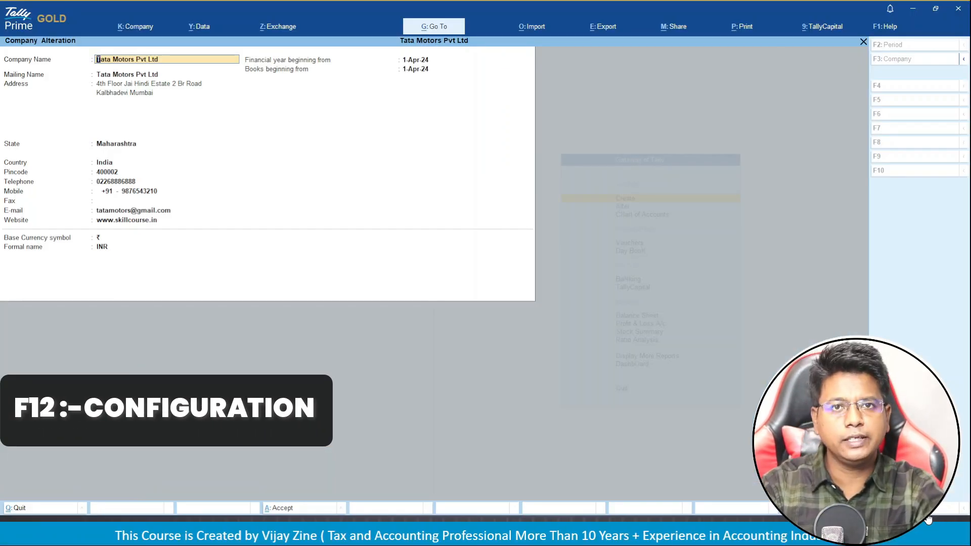
Set Use User Access Control to Yes in the F12 company configuration.
key("F12")
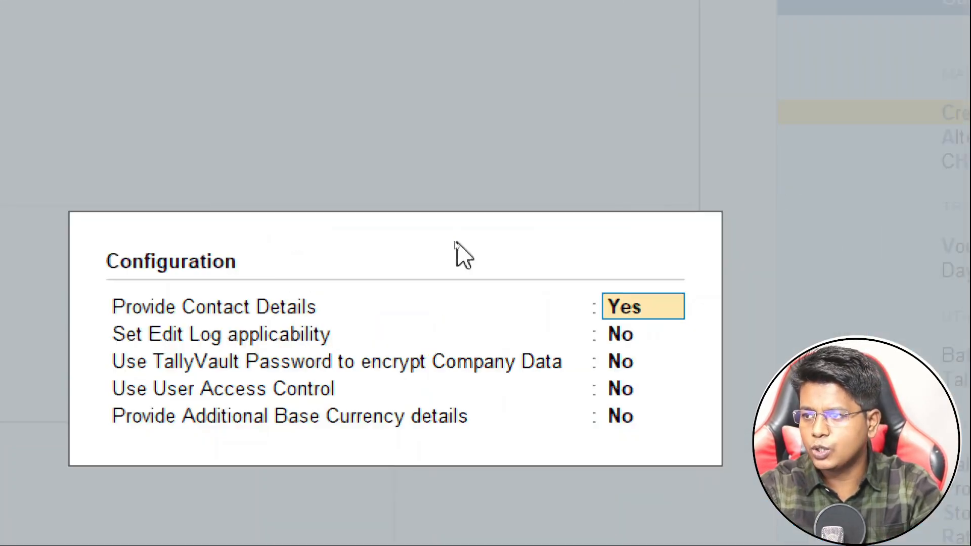
key("Return")
key("Return")
key("Return")
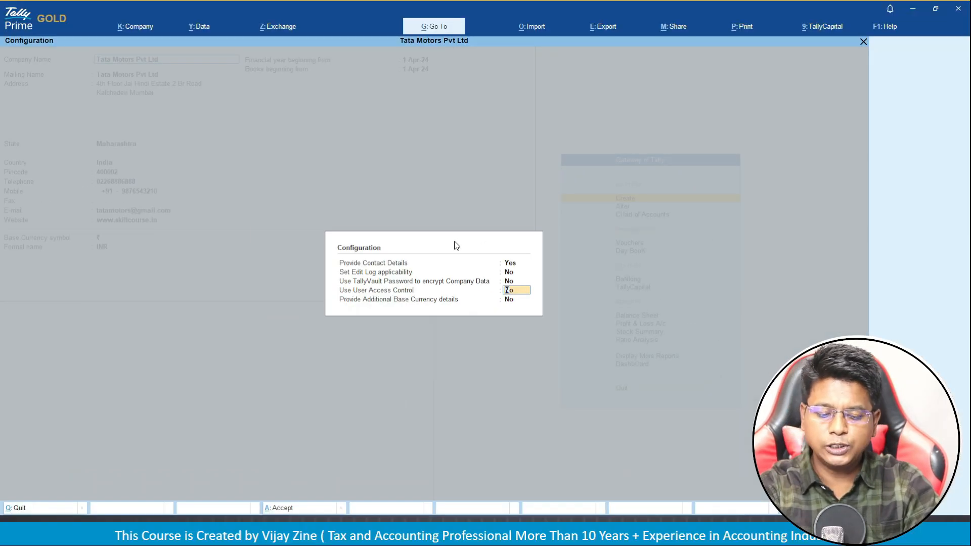
type("y")
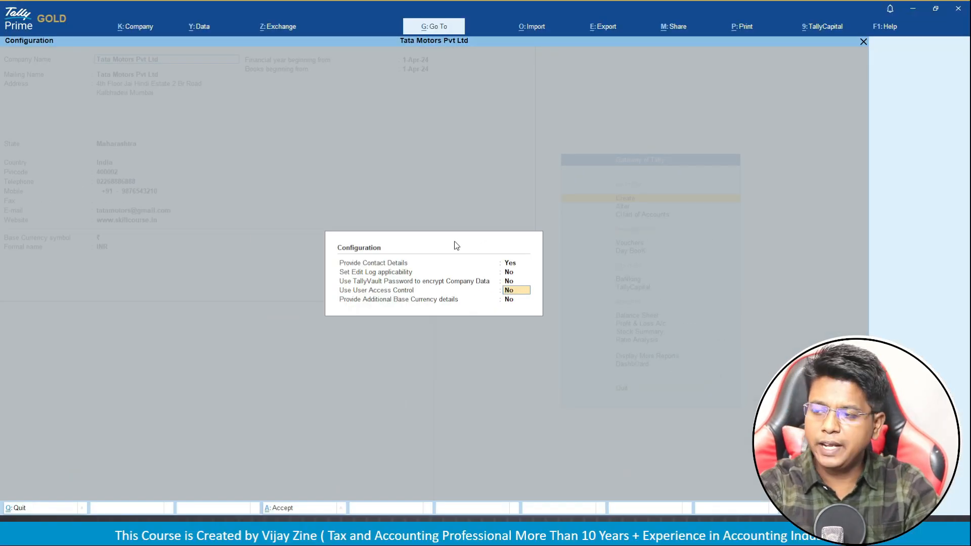
key("Return")
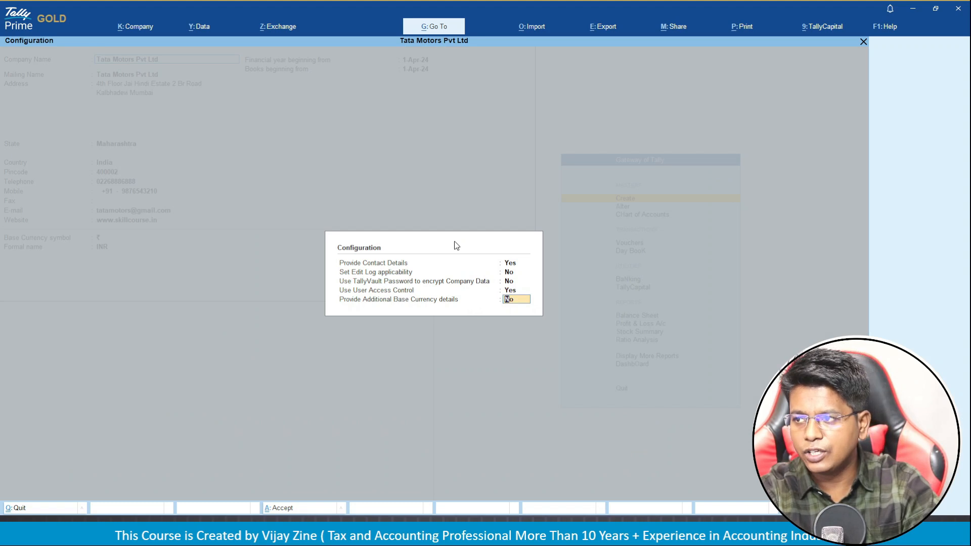
key("Return")
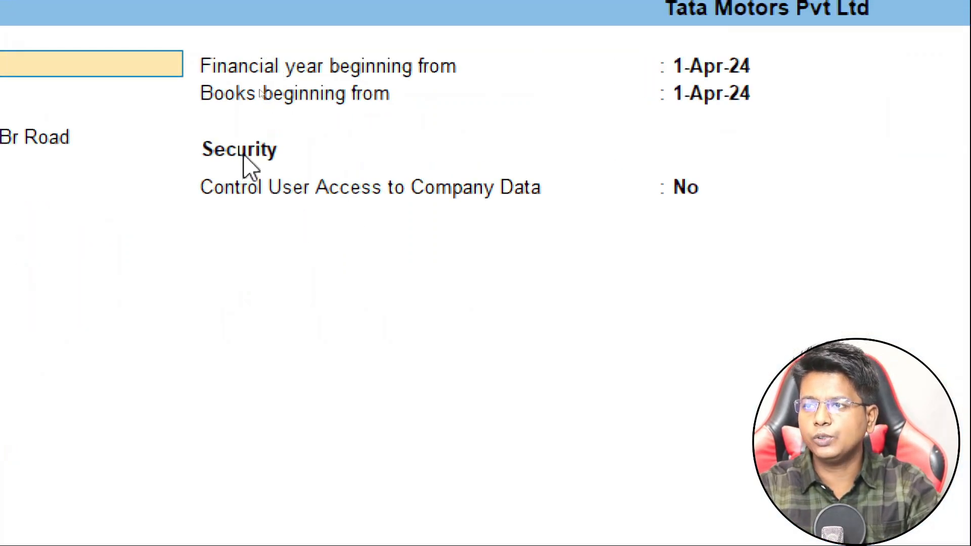
Set Control User Access to Yes with administrator username Admin, entering and confirming the password.
left_click(254, 199)
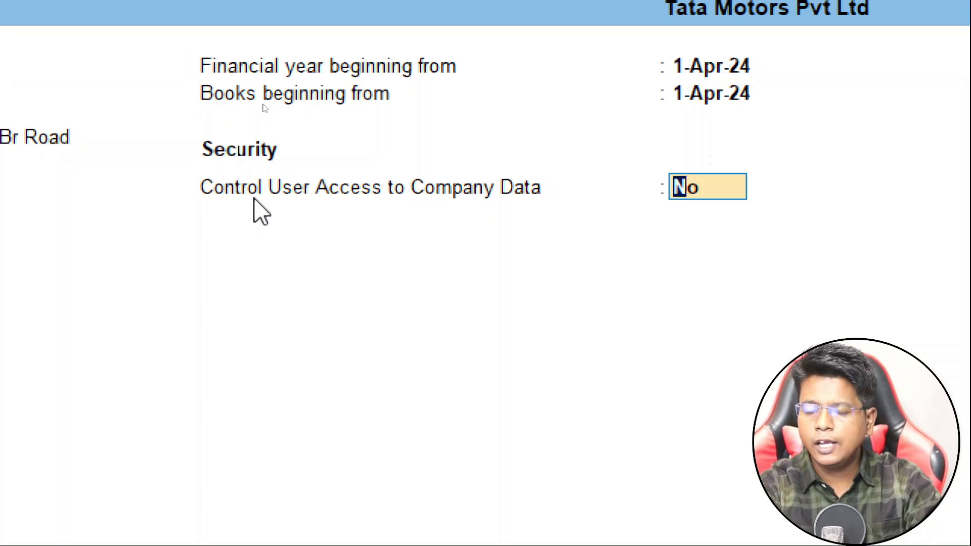
type("y")
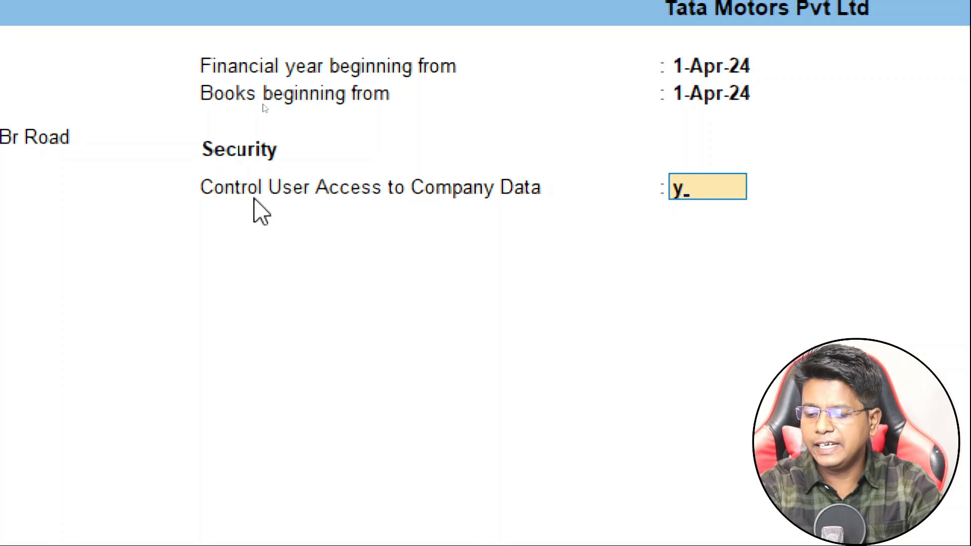
key("Return")
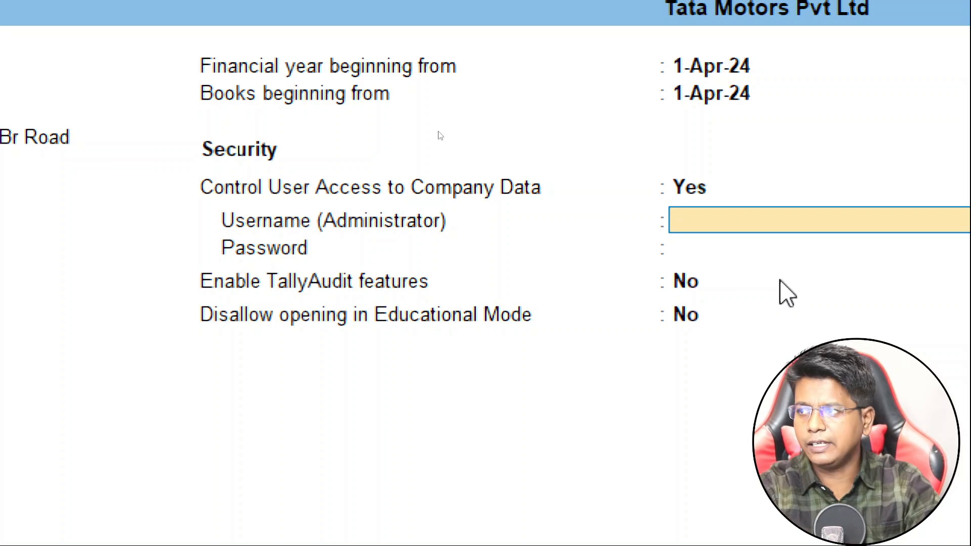
type("Admin")
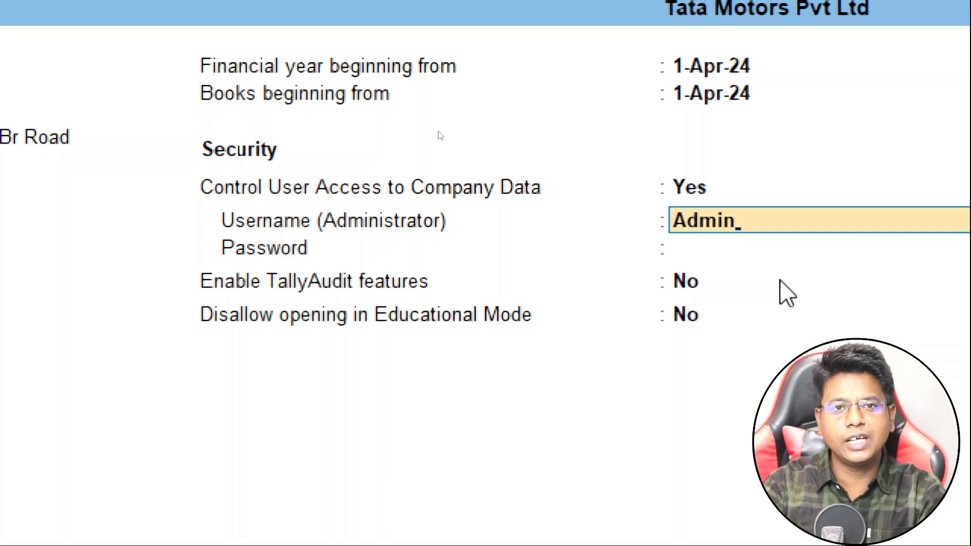
key("Return")
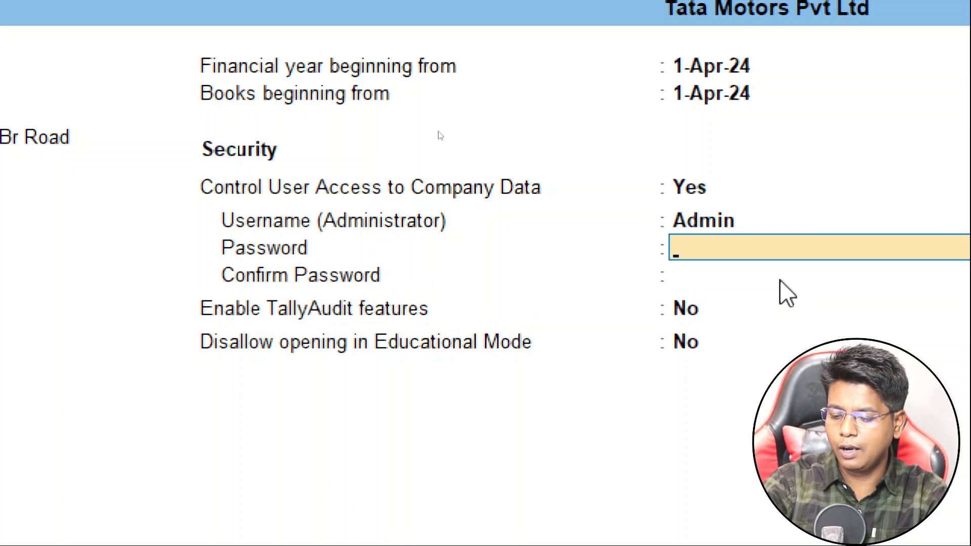
type("123")
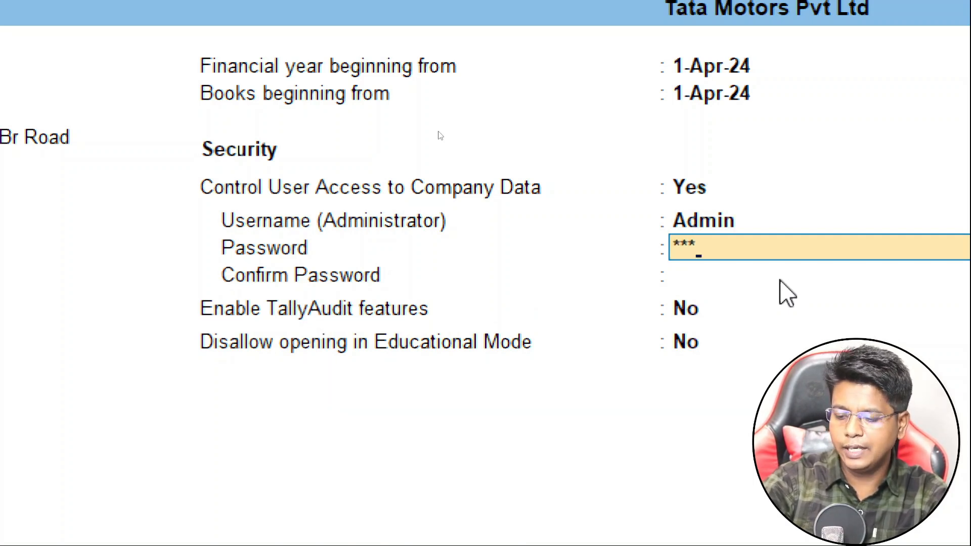
key("Return")
type("123")
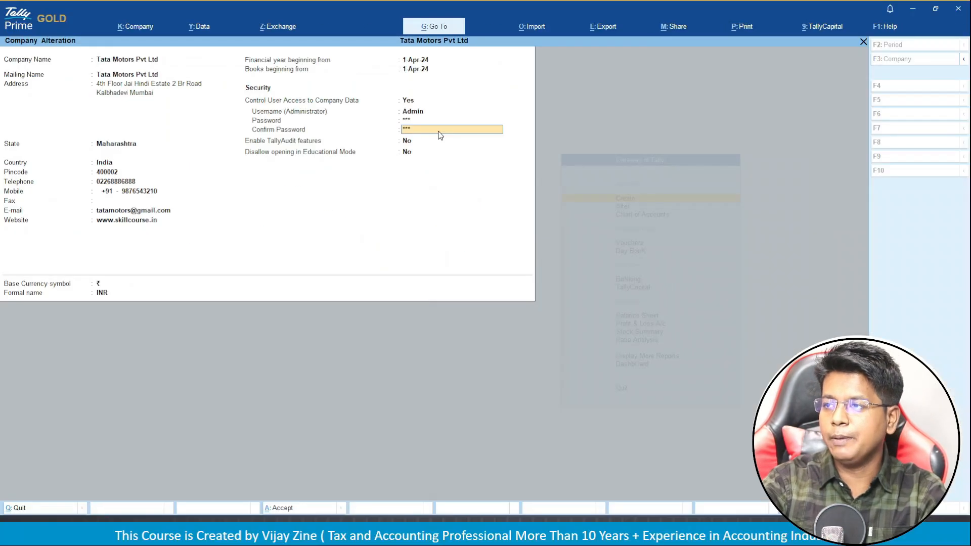
key("Return")
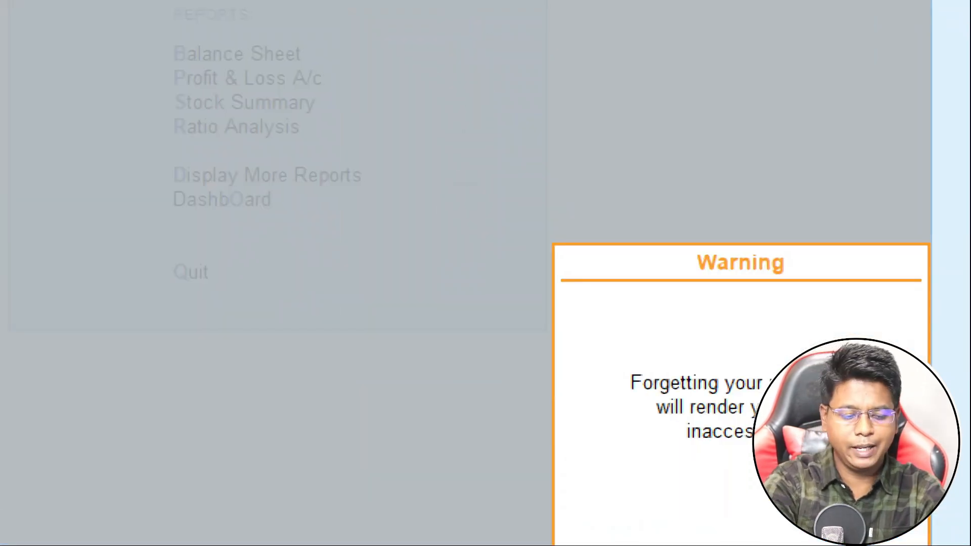
Dismiss the forgotten-password warning and accept the Tata Motors alteration to save it.
key("Return")
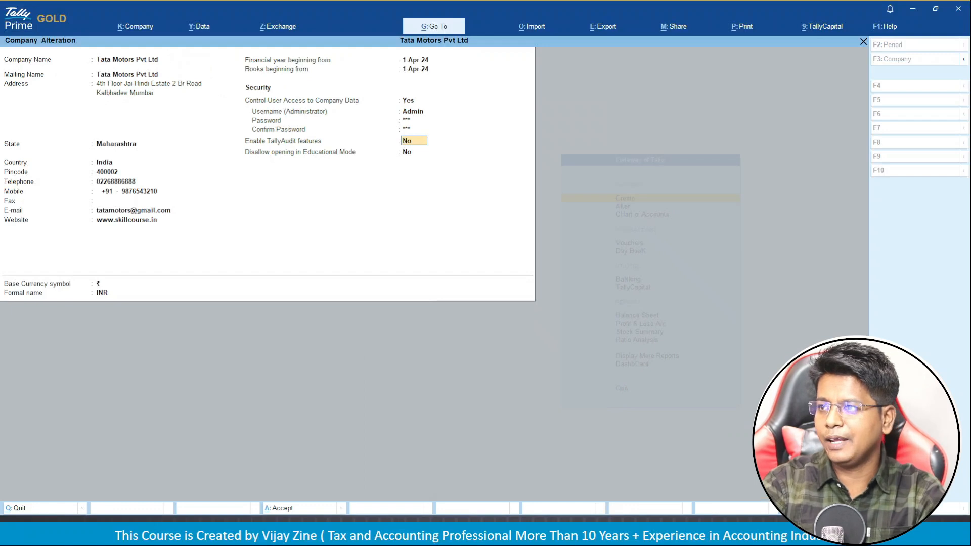
key("Return")
key("Return")
key("Up")
key("Up")
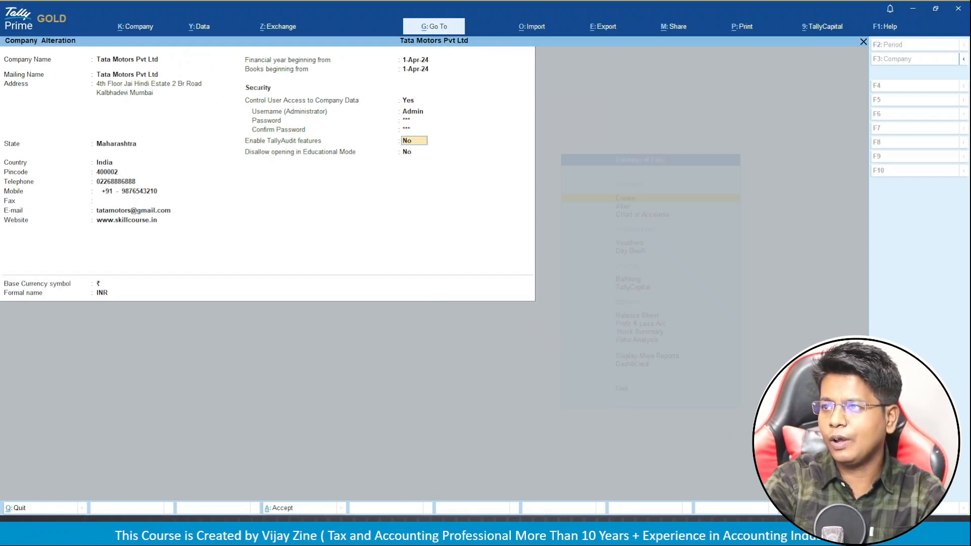
key("Return")
key("Return")
key("Return")
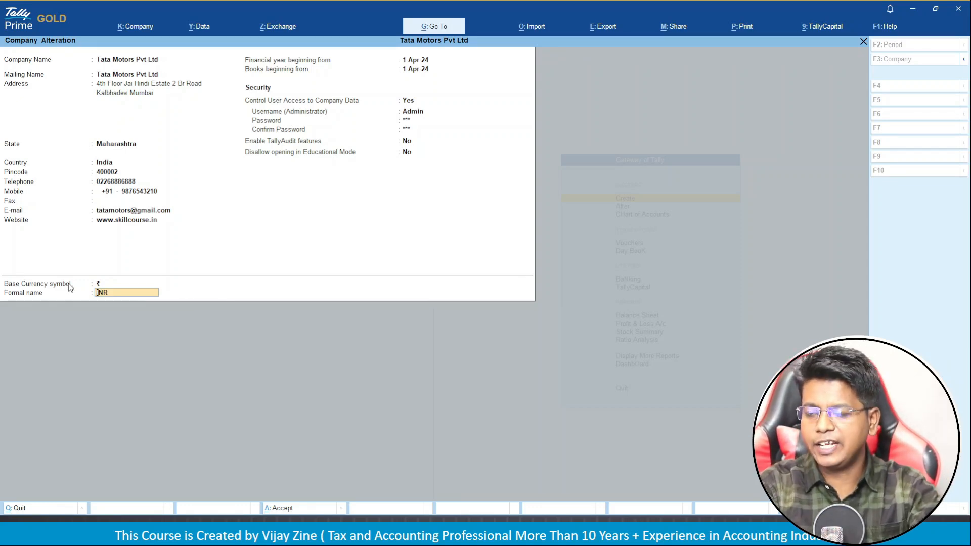
key("Return")
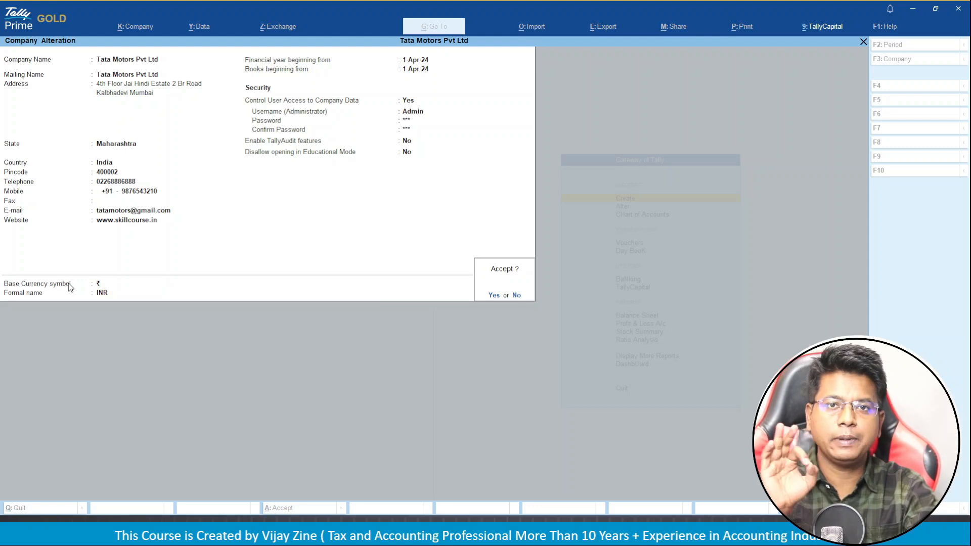
key("Return")
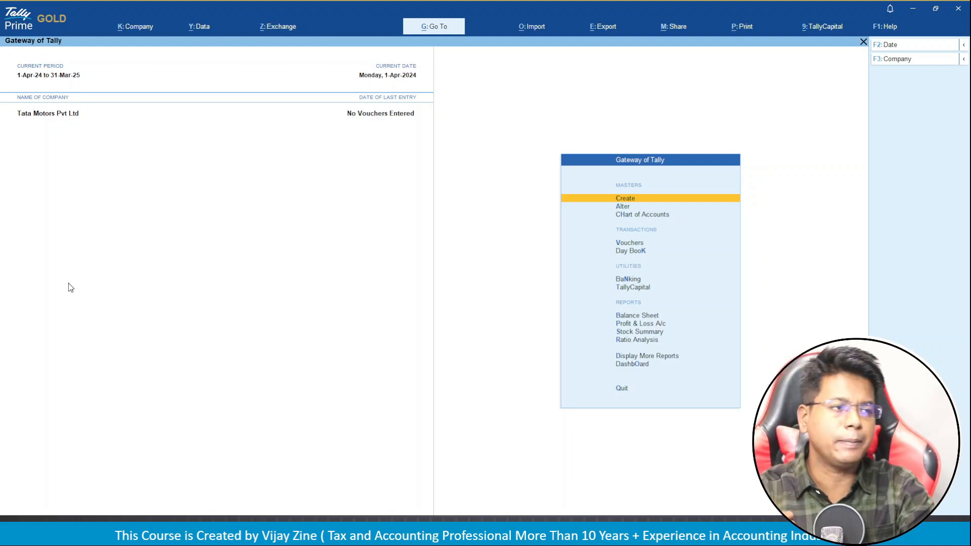
Shut Tata Motors Pvt Ltd using K: Company > Shut.
left_click(129, 29)
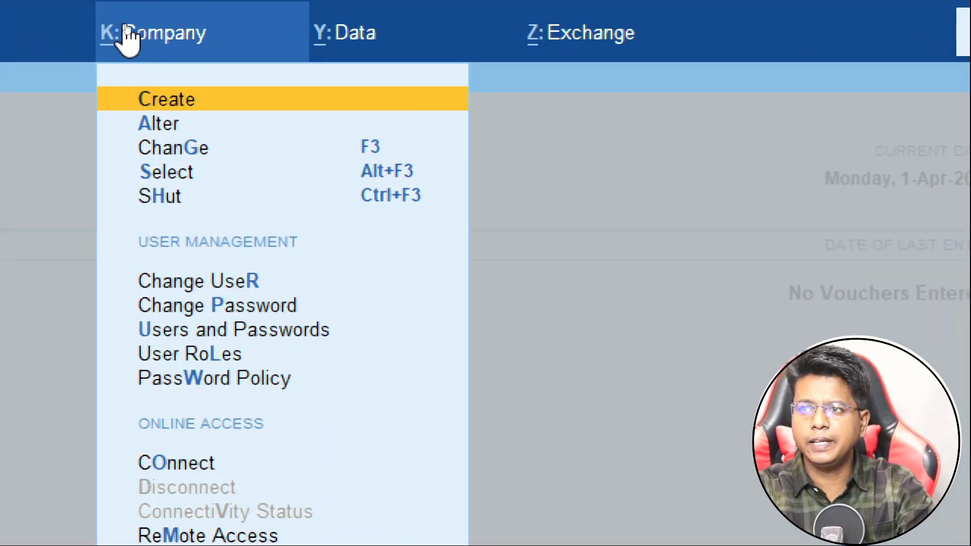
key("Down")
key("Down")
key("Down")
key("Down")
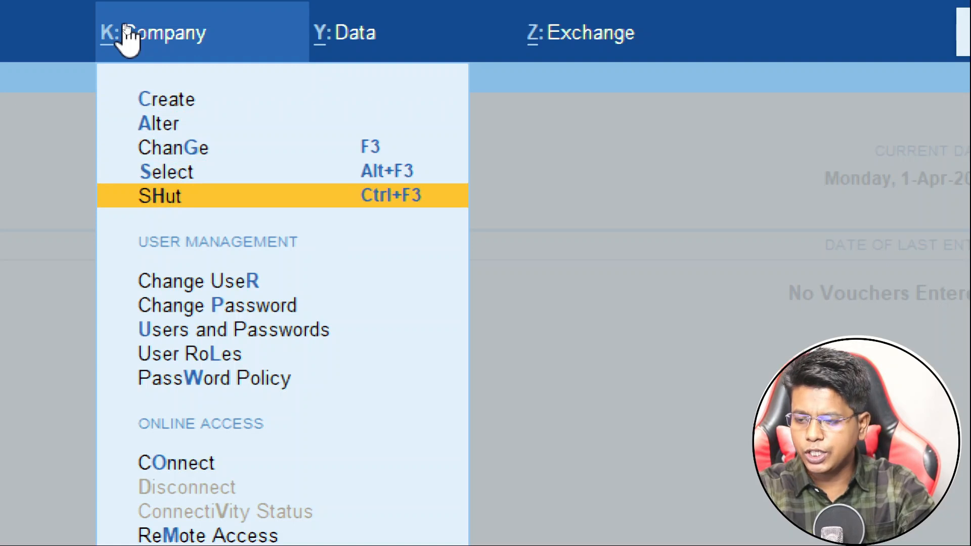
key("Return")
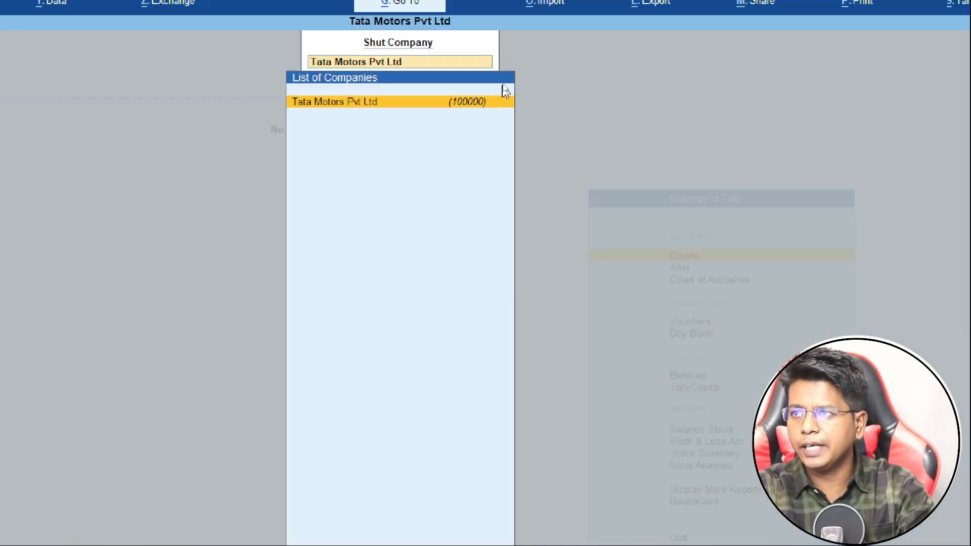
key("Return")
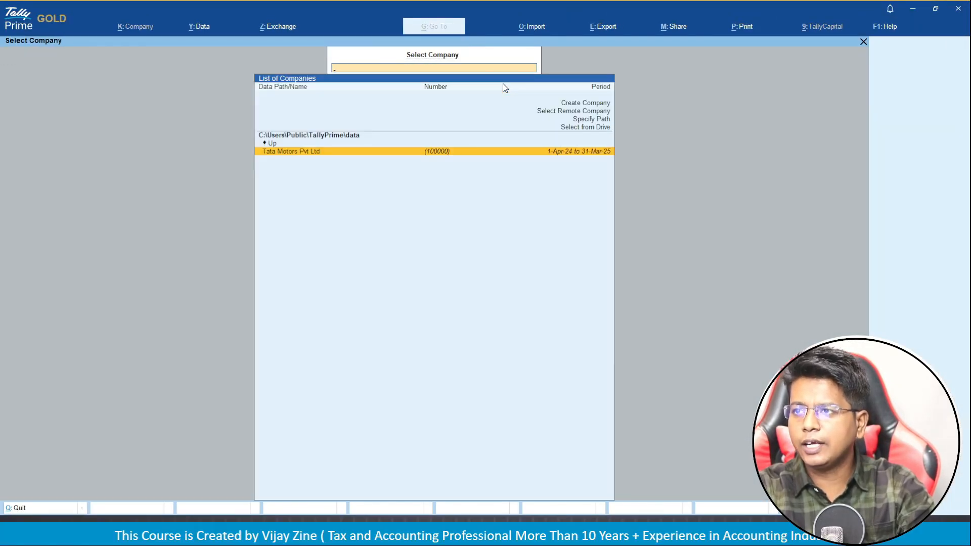
key("Return")
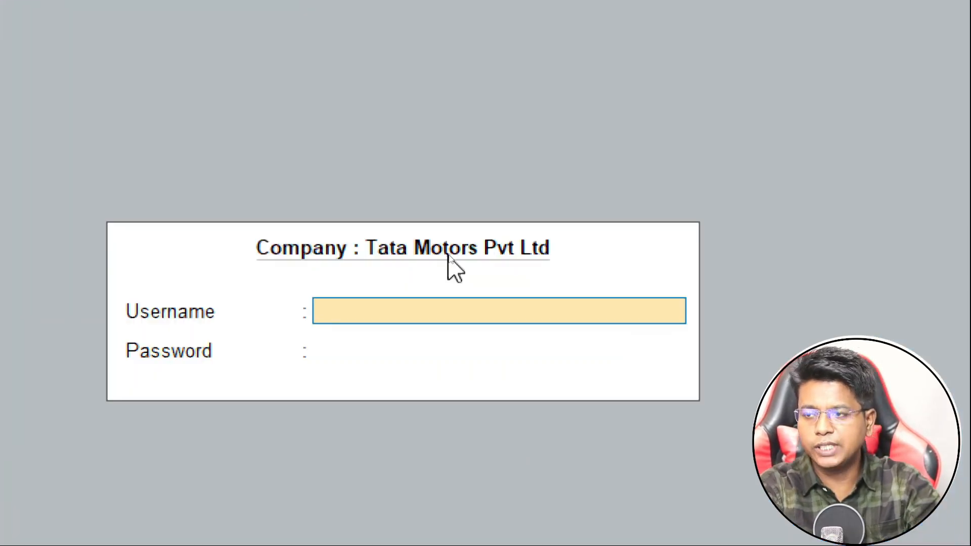
Log back in to Tata Motors Pvt Ltd as Admin with the administrator password.
type("Admin")
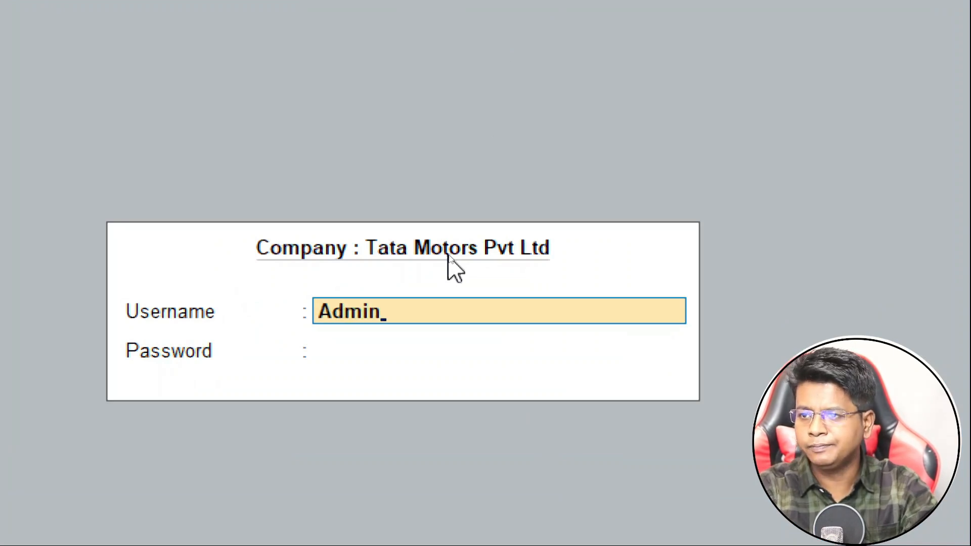
key("Return")
type("123")
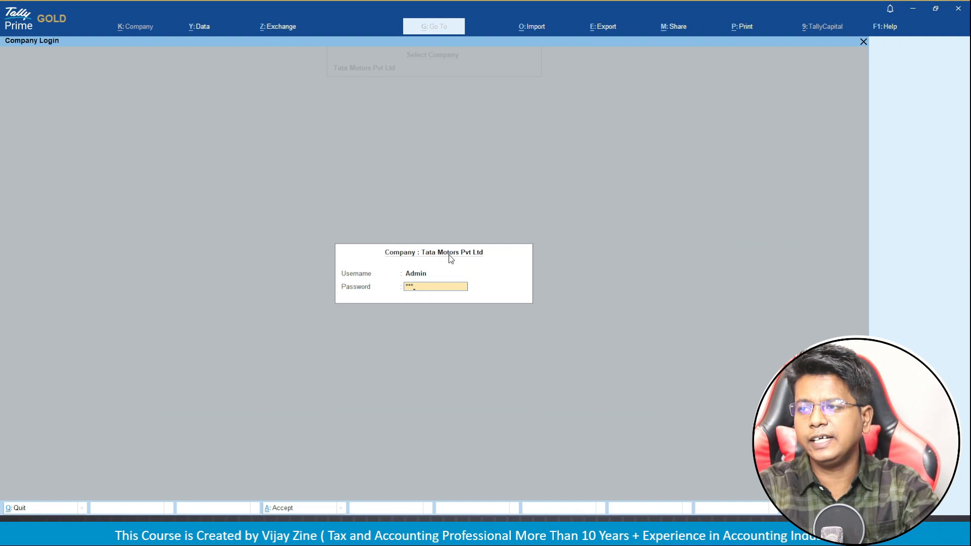
key("Return")
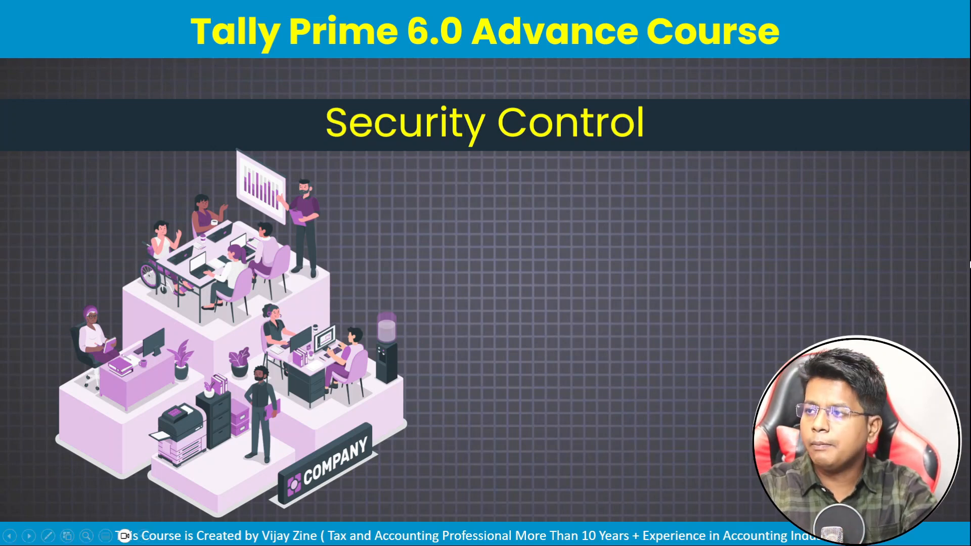
Reveal the Multiple User point on the Security Control slide.
left_click(569, 298)
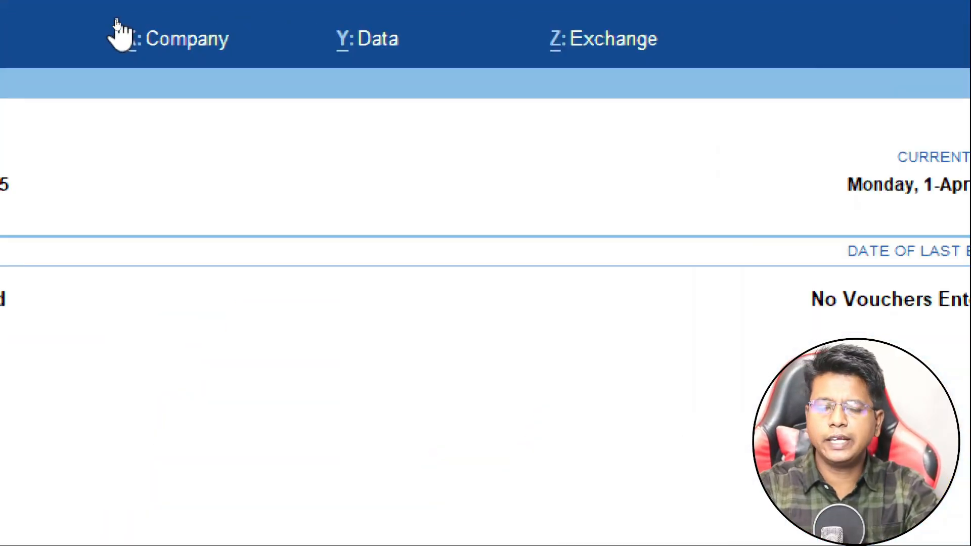
Open the Users and Passwords screen for Tata Motors Pvt Ltd from the Company menu.
left_click(165, 44)
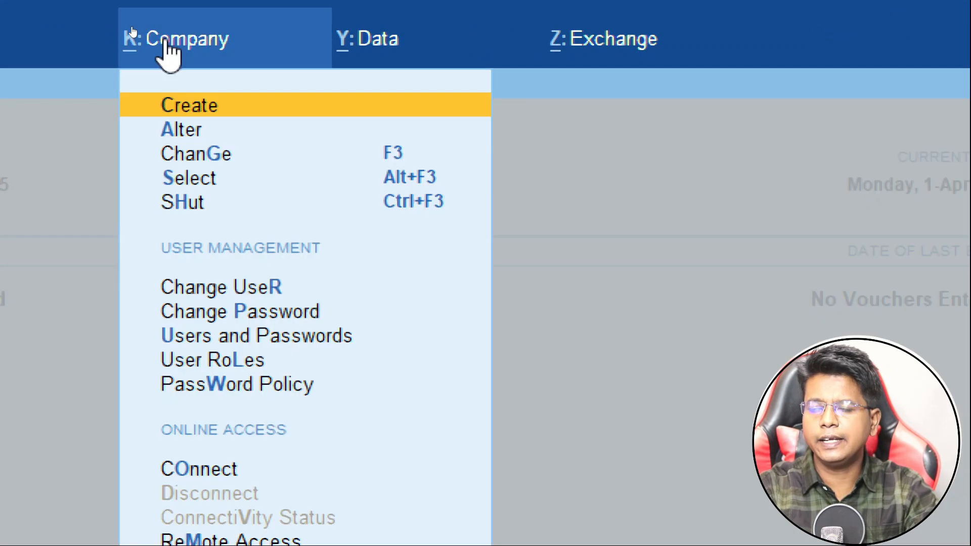
key("Down")
key("Down")
key("Down")
key("Down")
key("Down")
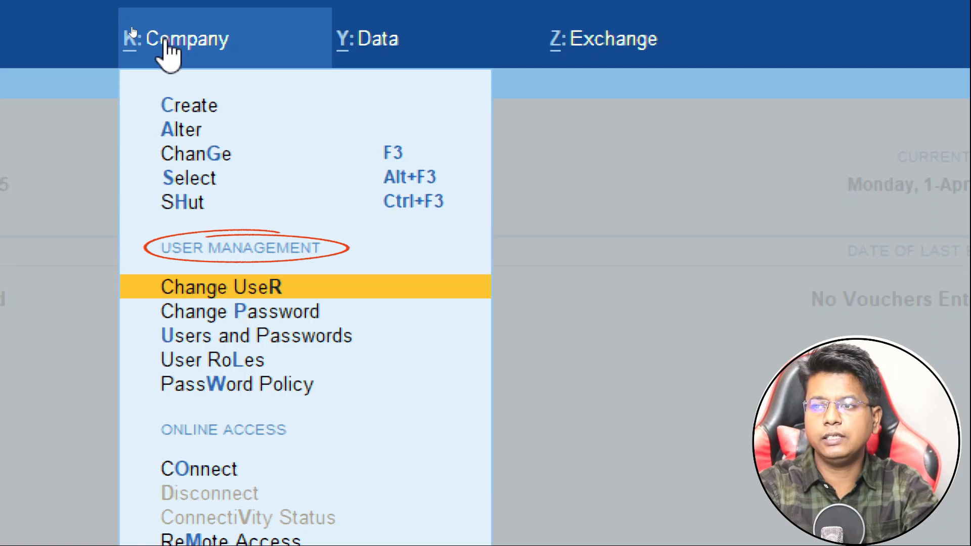
key("Down")
key("Down")
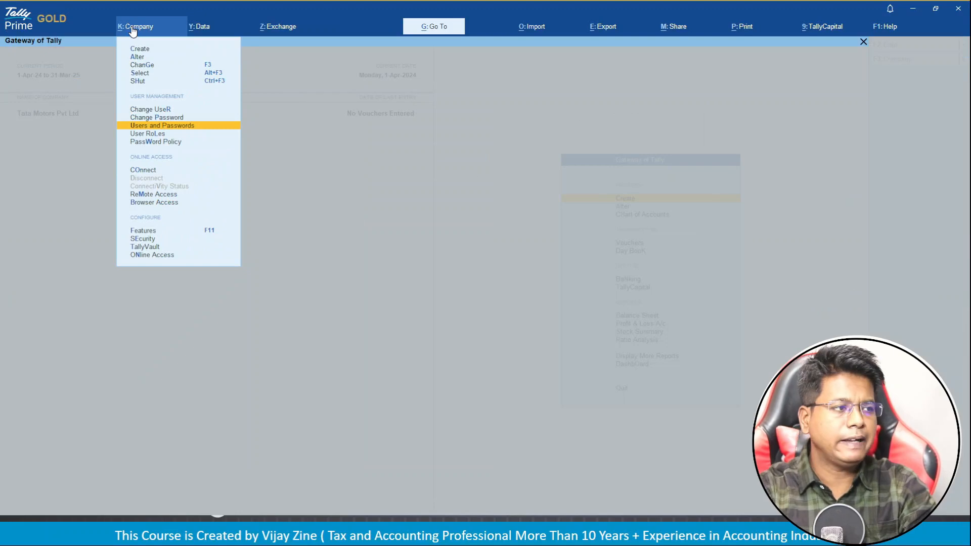
key("Return")
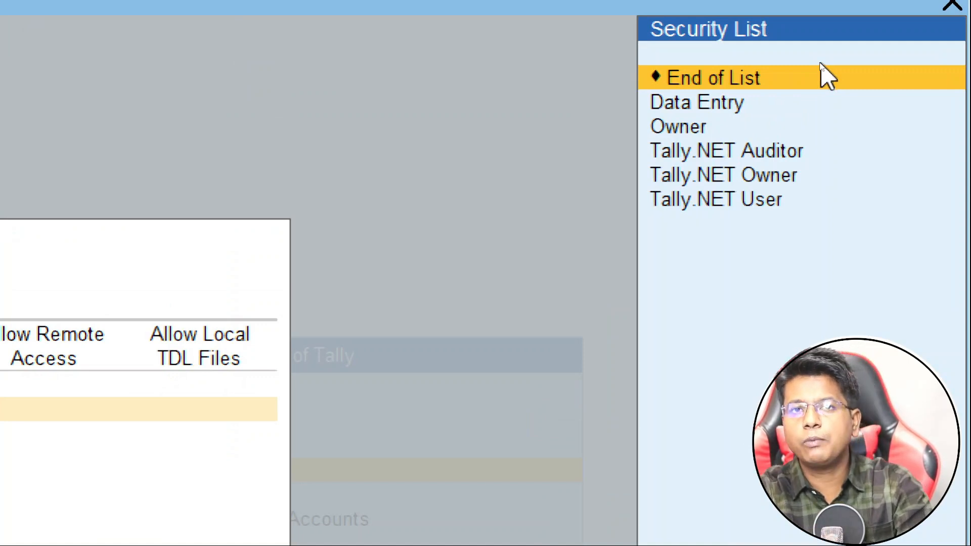
Browse the Security List roles (Owner, Tally.NET Auditor, Tally.NET User) and settle on Data Entry.
key("Down")
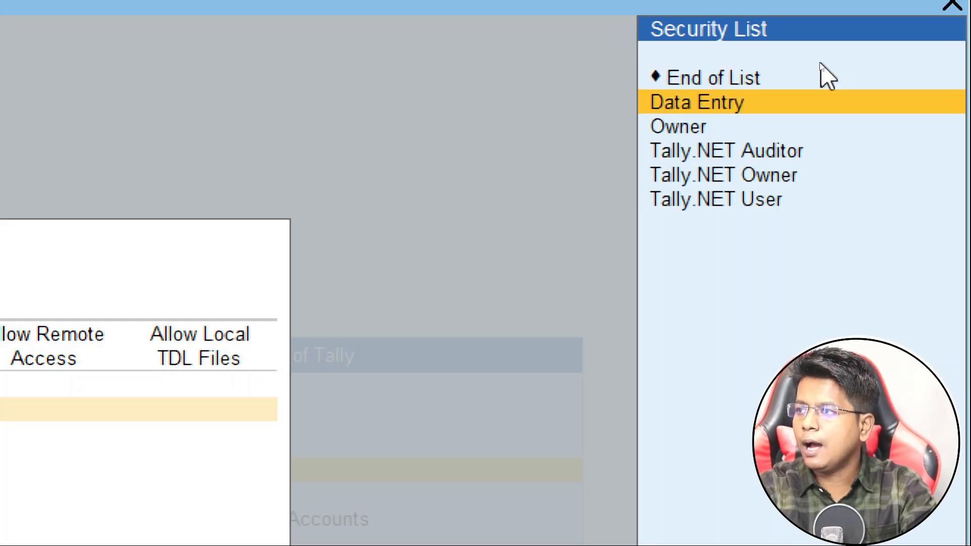
key("Down")
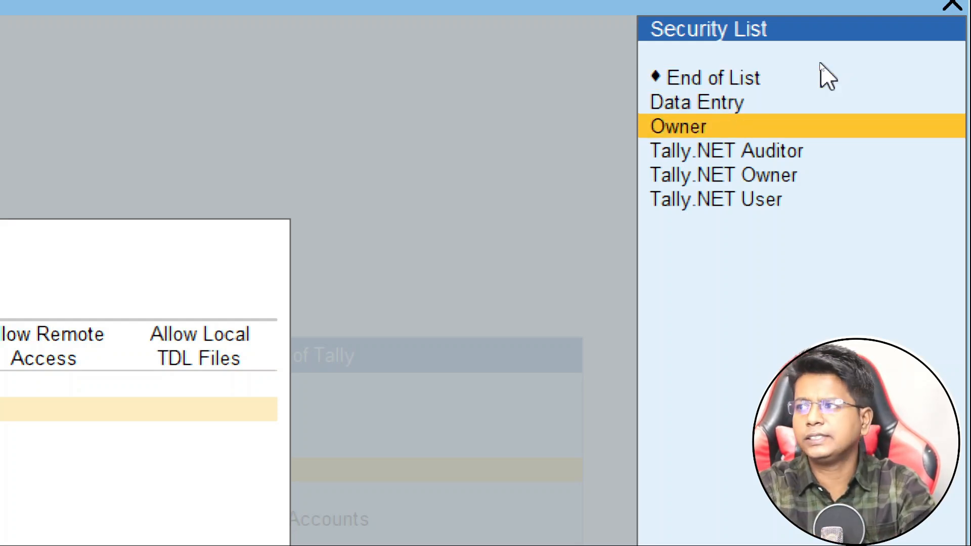
key("Down")
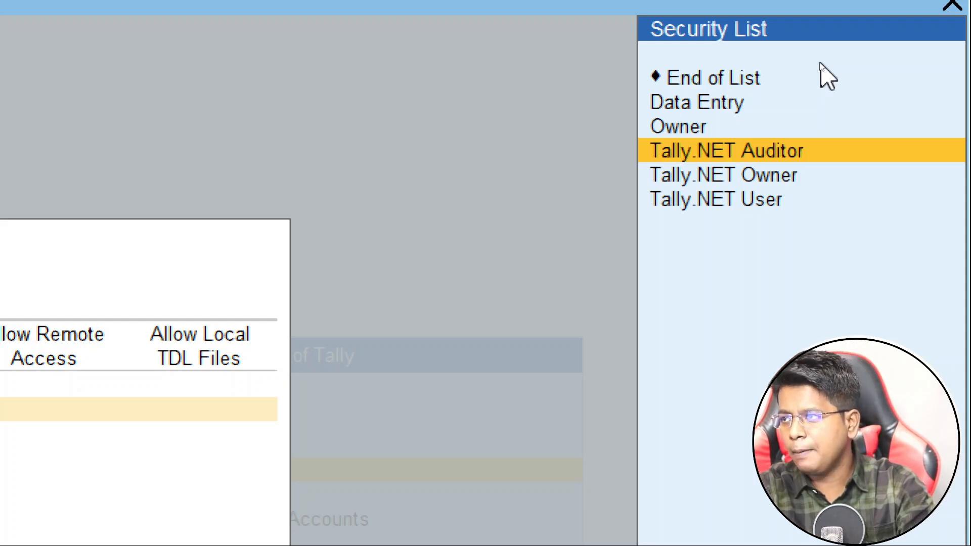
key("Down")
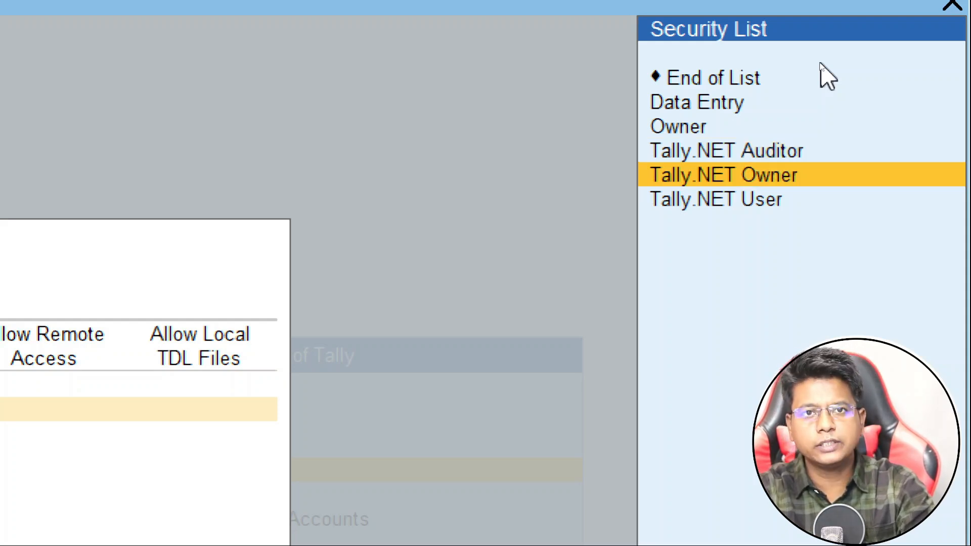
key("Down")
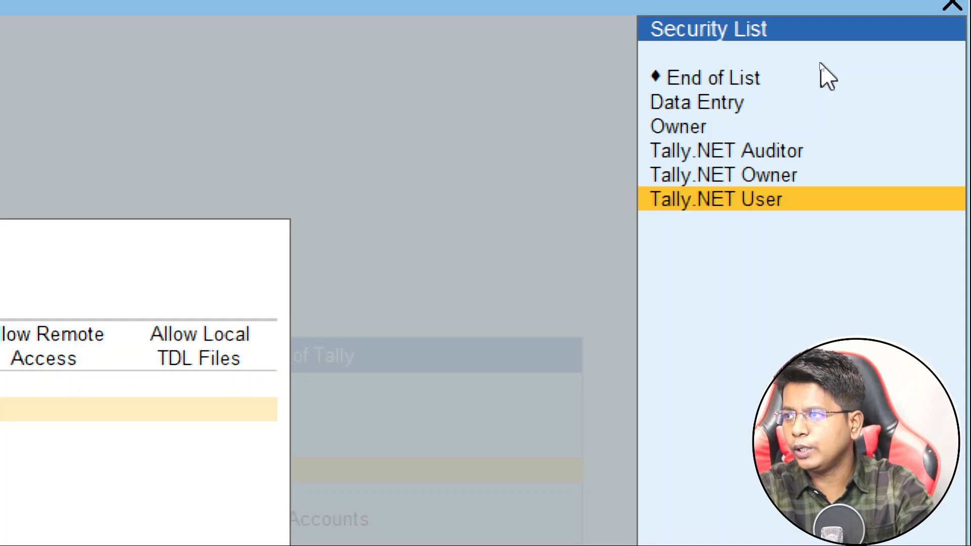
key("Up")
key("Up")
key("Up")
key("Up")
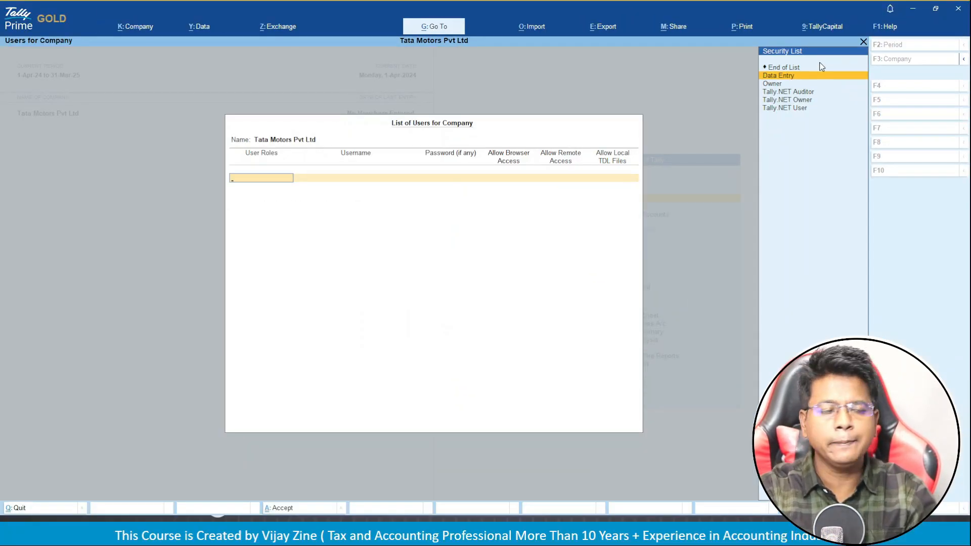
Assign the Data Entry role, enter the new user's username and password, and save the user list.
key("Return")
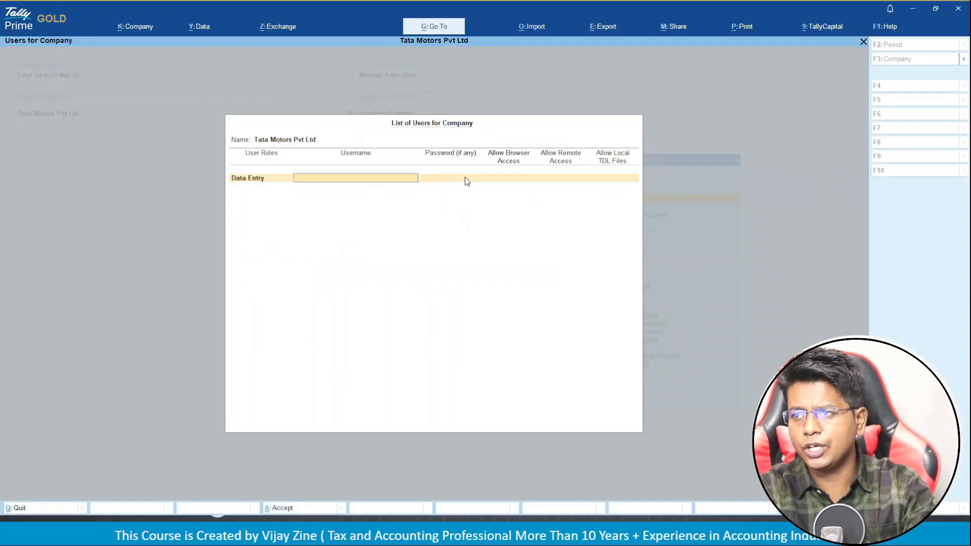
type("Vijay")
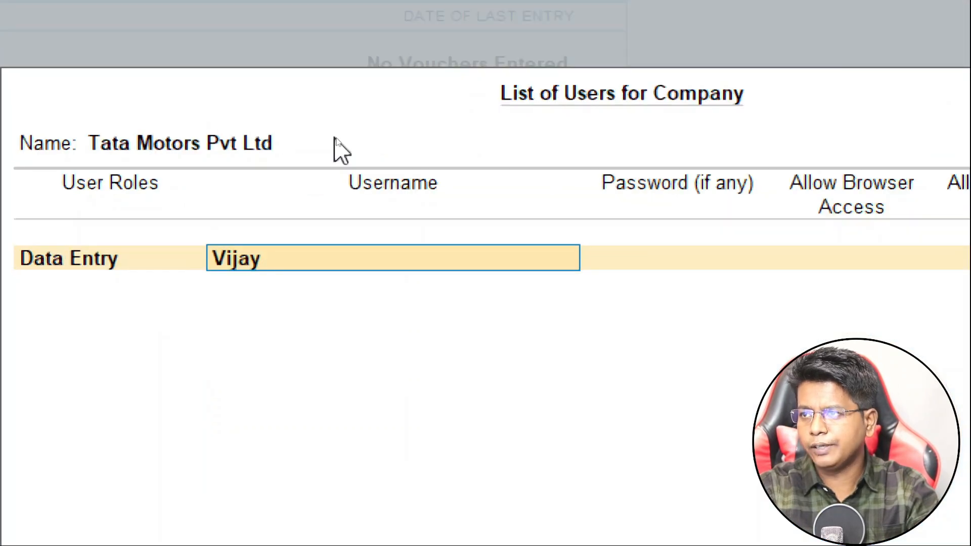
key("Return")
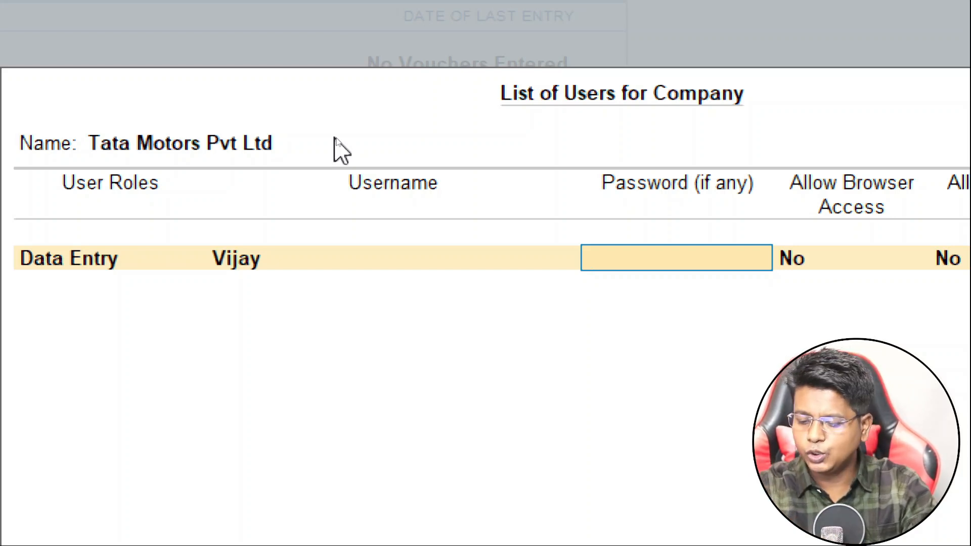
type("1234")
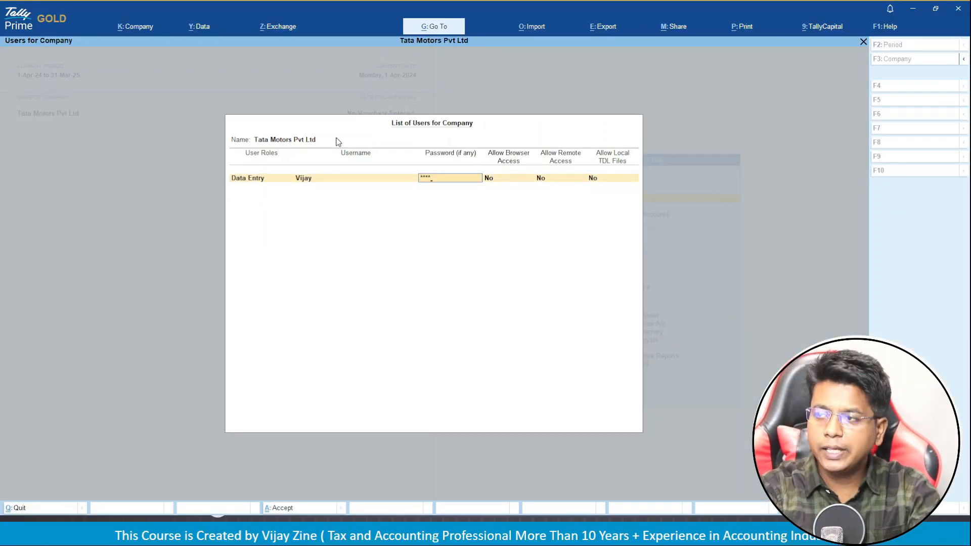
key("Return")
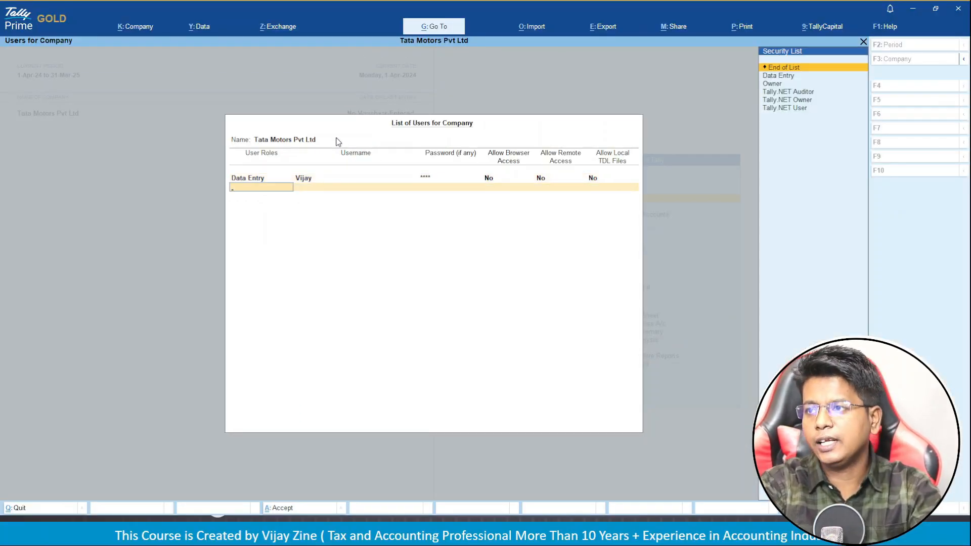
key("Return")
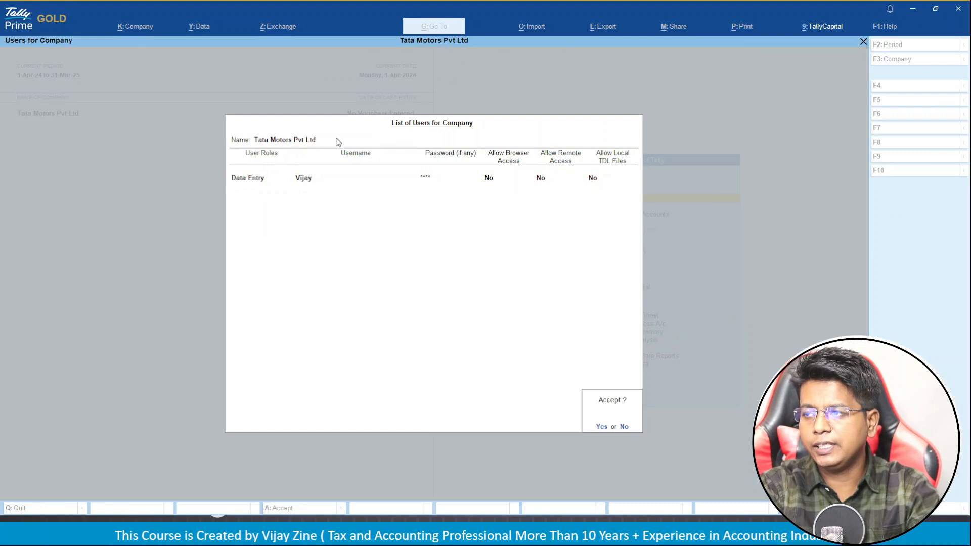
key("Return")
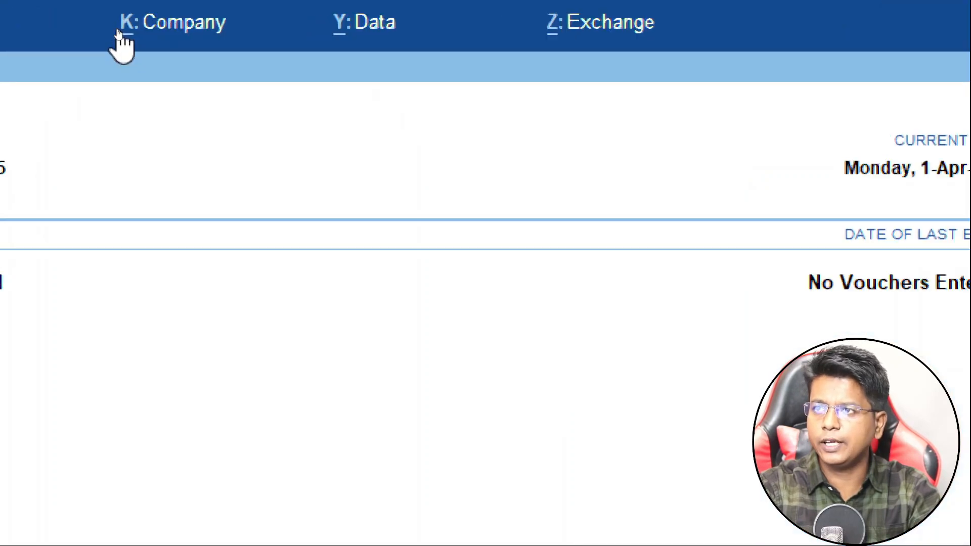
Shut the open Tata Motors Pvt Ltd company from the Company menu.
left_click(156, 32)
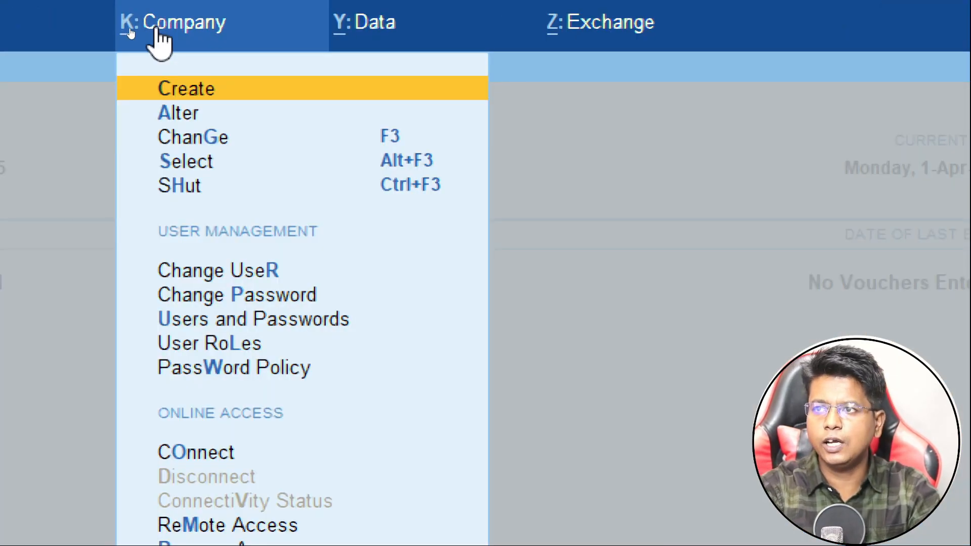
key("Down")
key("Down")
key("Down")
key("Down")
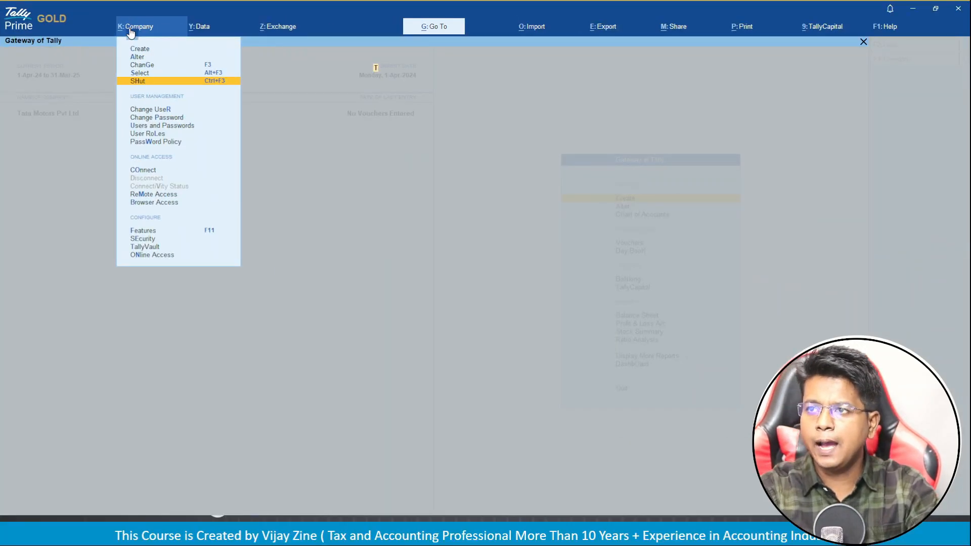
key("Return")
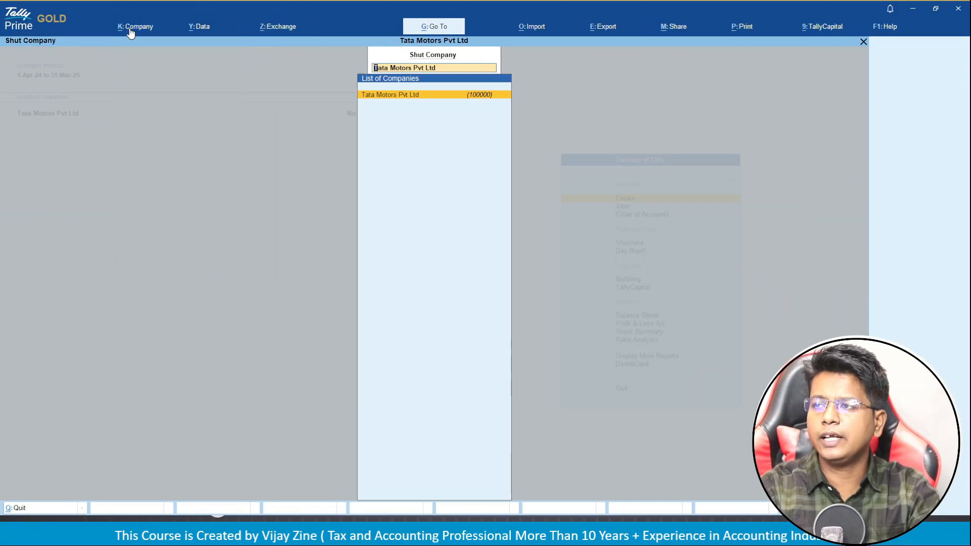
key("Return")
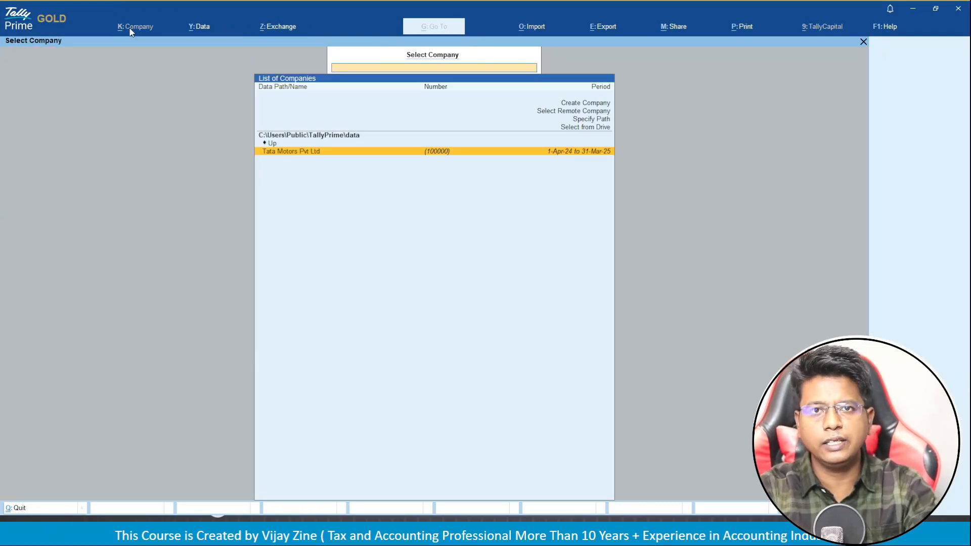
Reopen Tata Motors Pvt Ltd and log in with the Data Entry user's username and password.
key("Return")
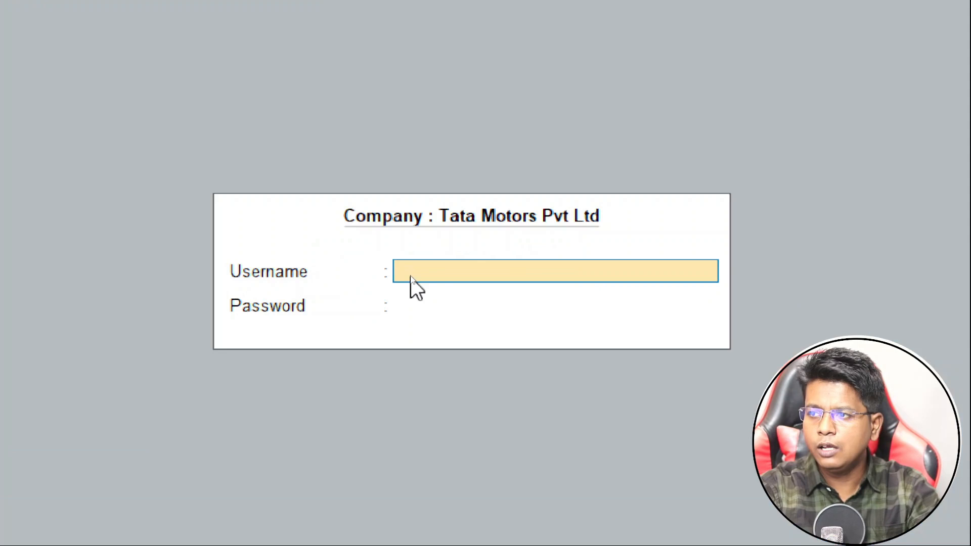
type("Vijay")
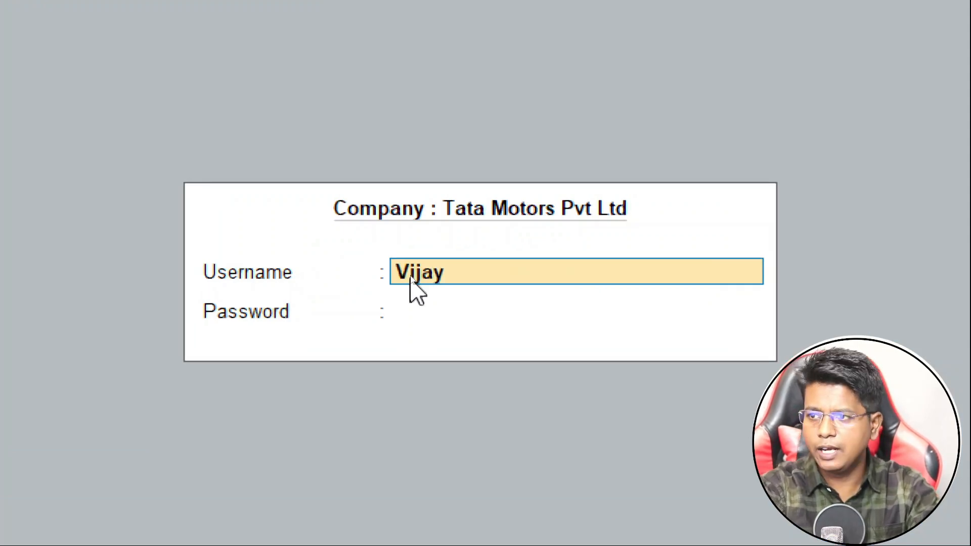
key("Return")
type("****")
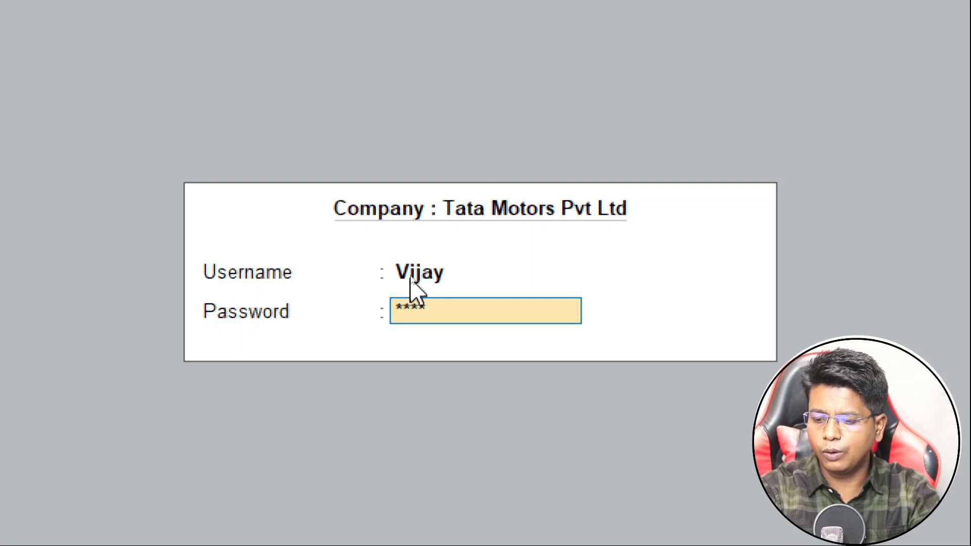
key("Return")
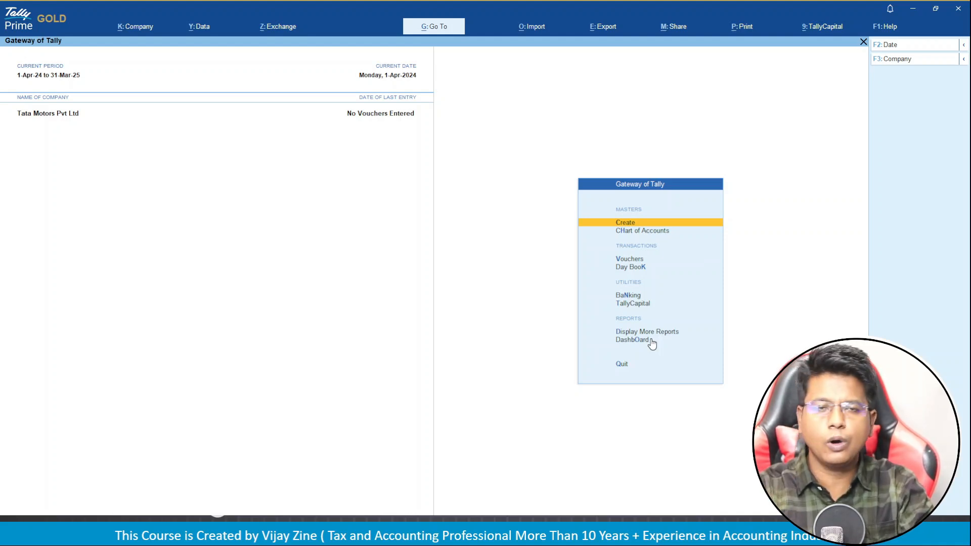
Return to the PowerPoint slideshow and advance the Security Control slide.
key("alt")
key("alt+k")
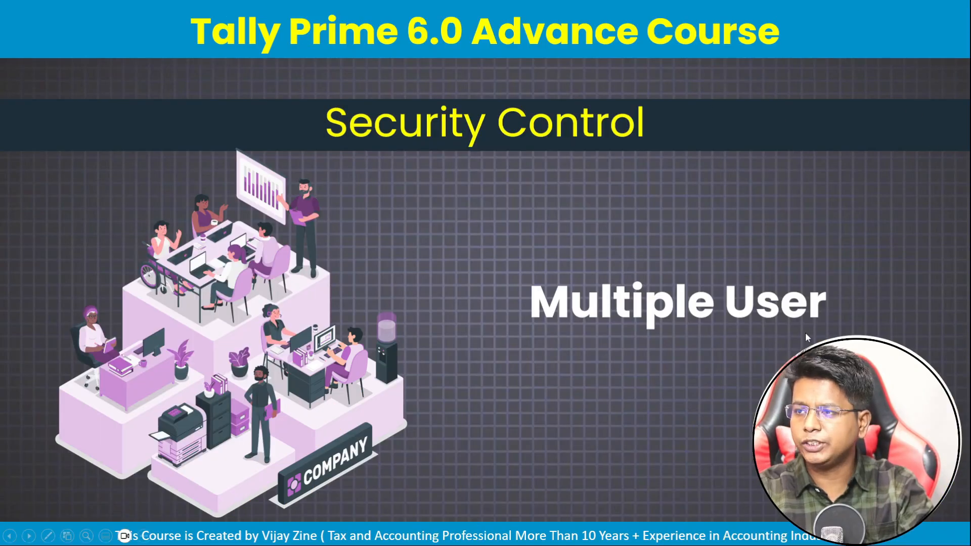
left_click(606, 381)
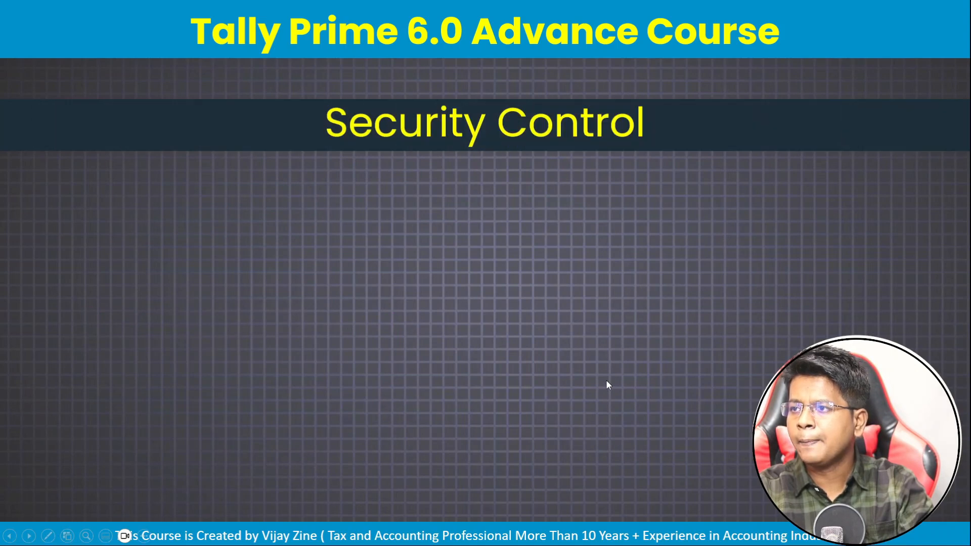
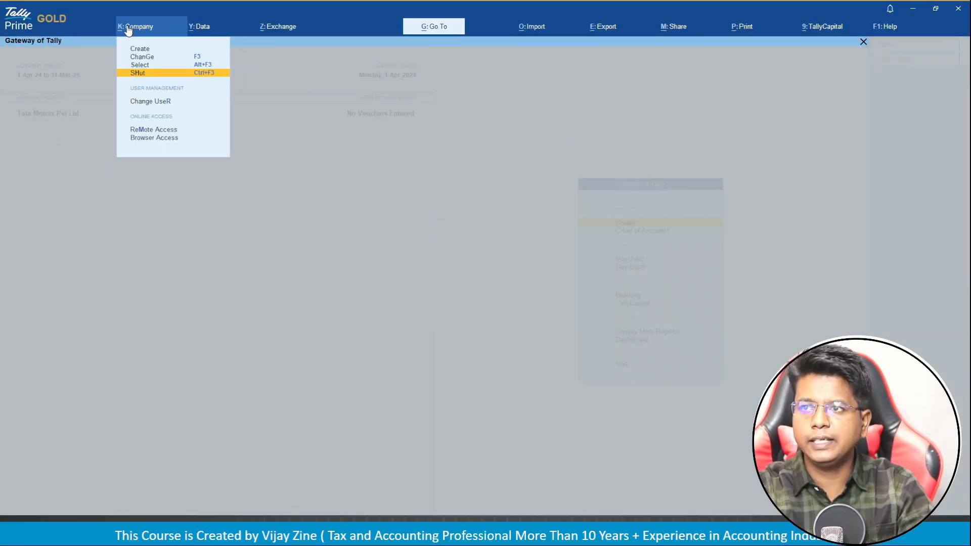
Shut Tata Motors Pvt Ltd, then reopen it with the administrator's username and password.
key("Return")
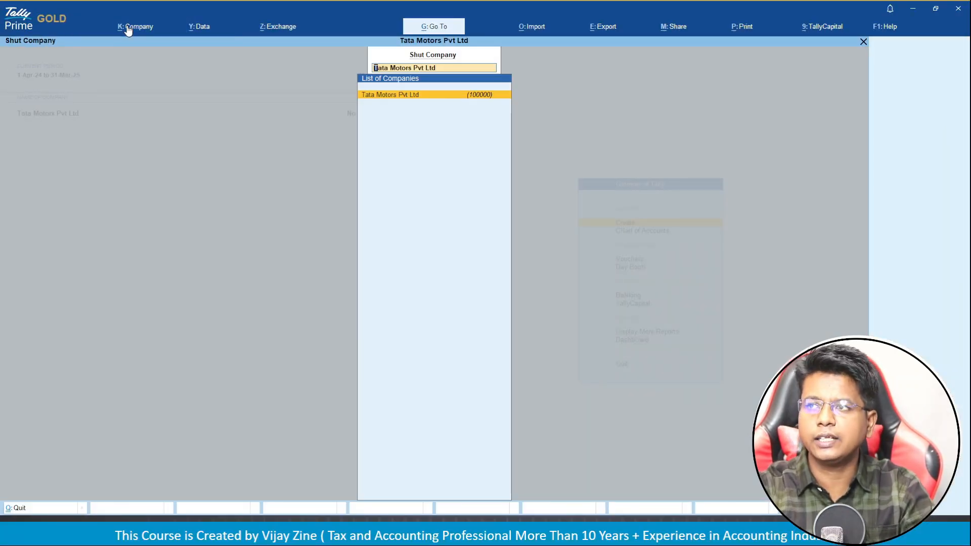
key("Return")
key("Return")
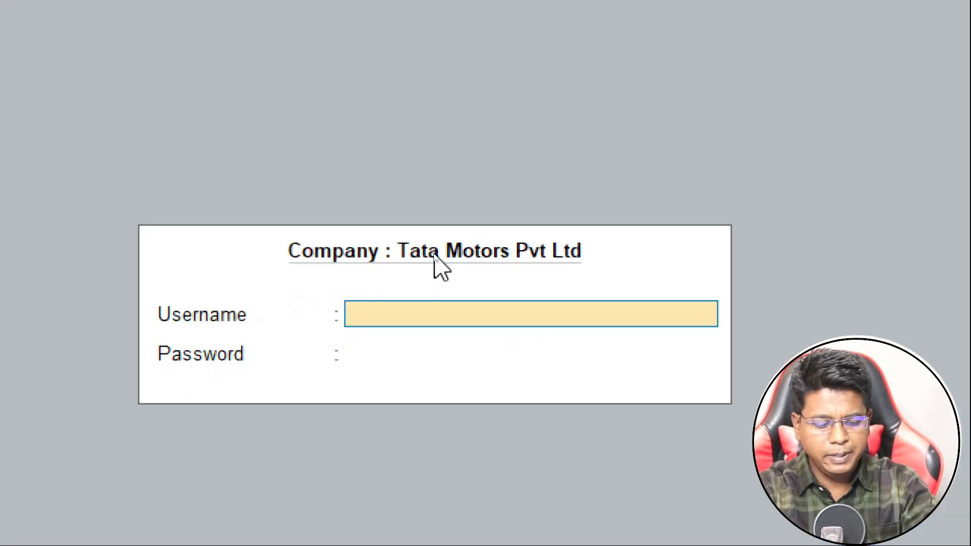
type("Admin")
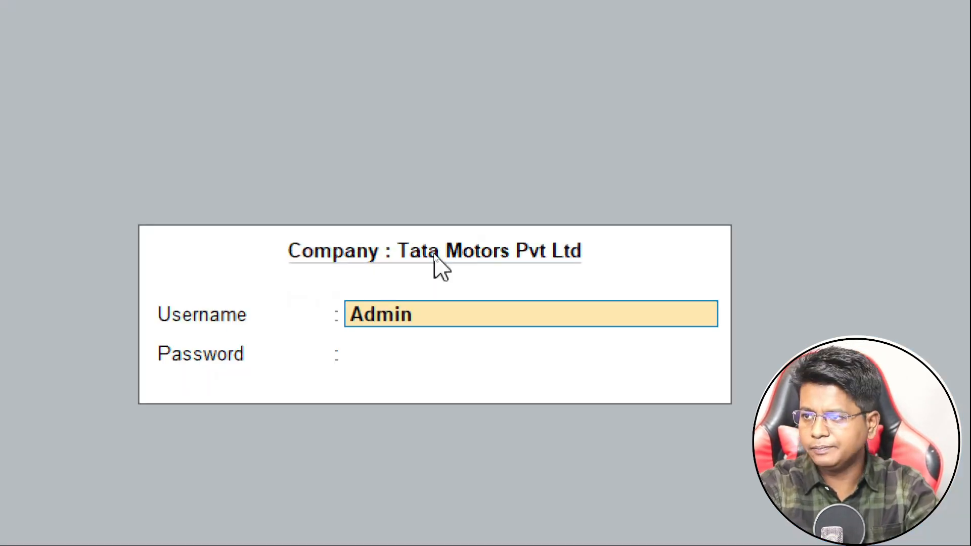
key("Return")
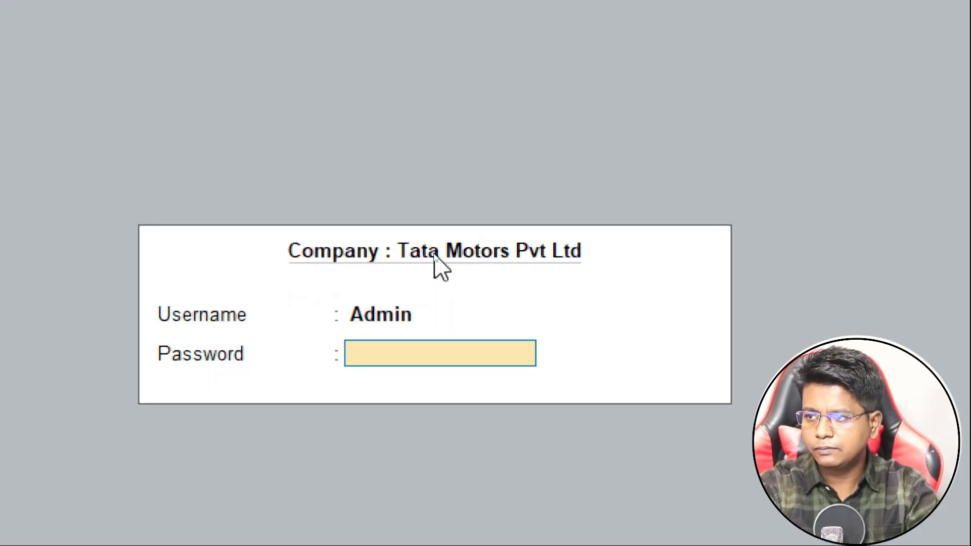
type("***")
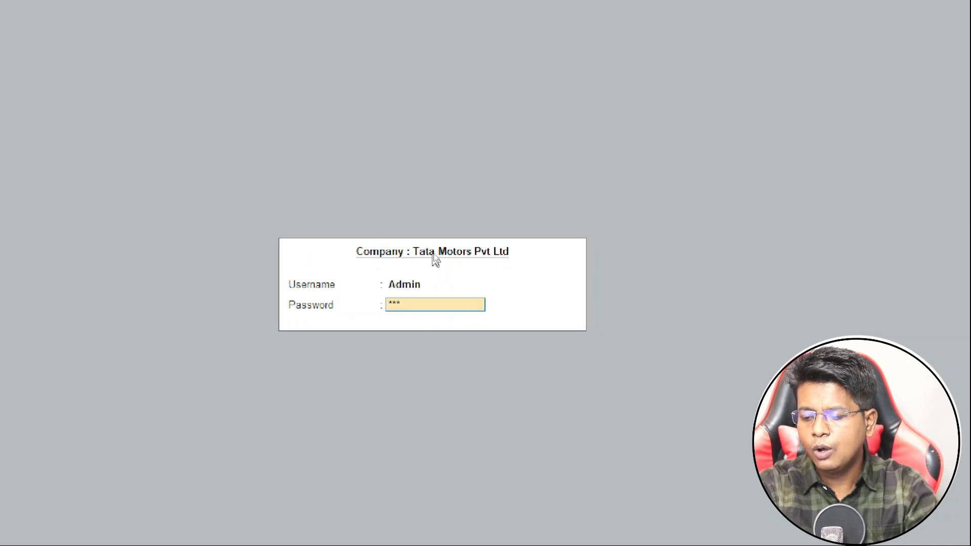
key("Return")
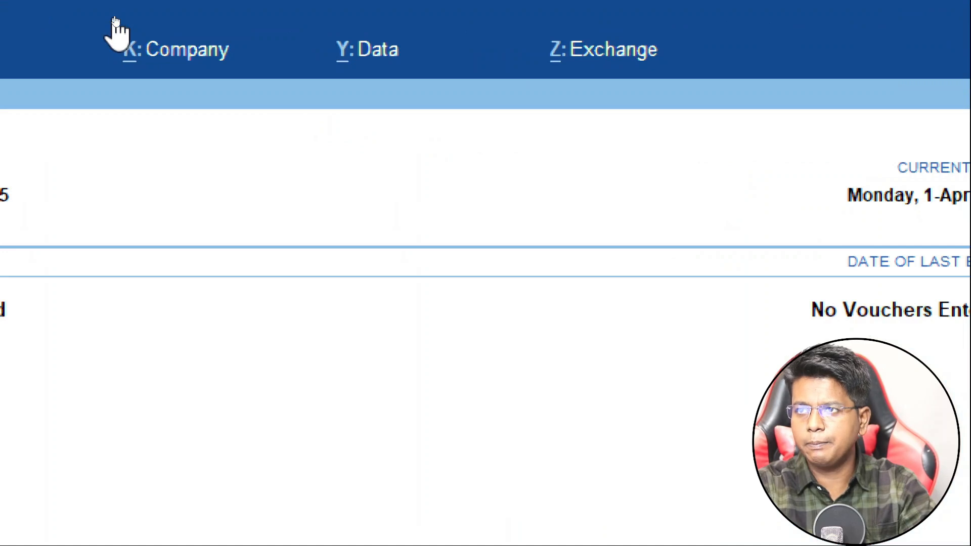
Open the Features screen under Company configuration for Tata Motors Pvt Ltd.
left_click(149, 48)
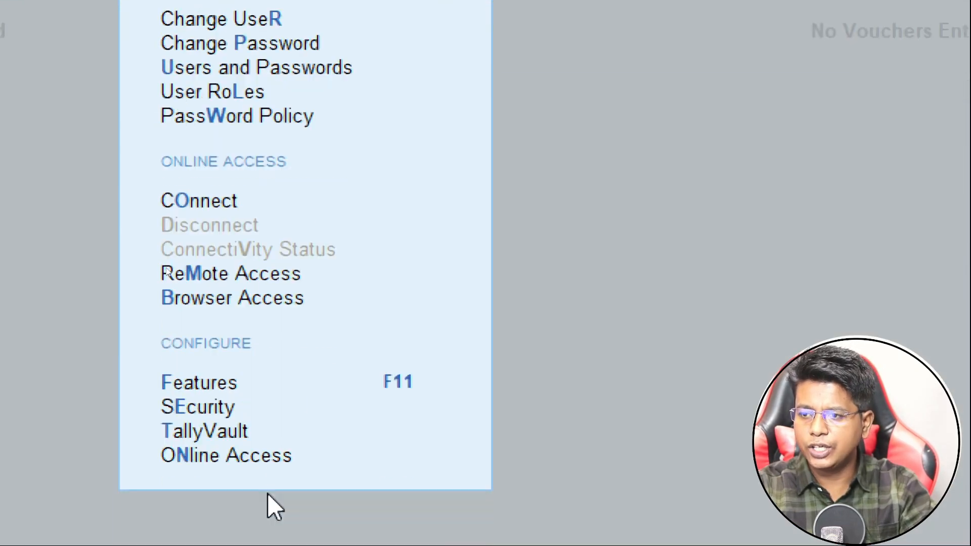
key("Down")
key("Down")
key("Down")
key("Down")
key("Down")
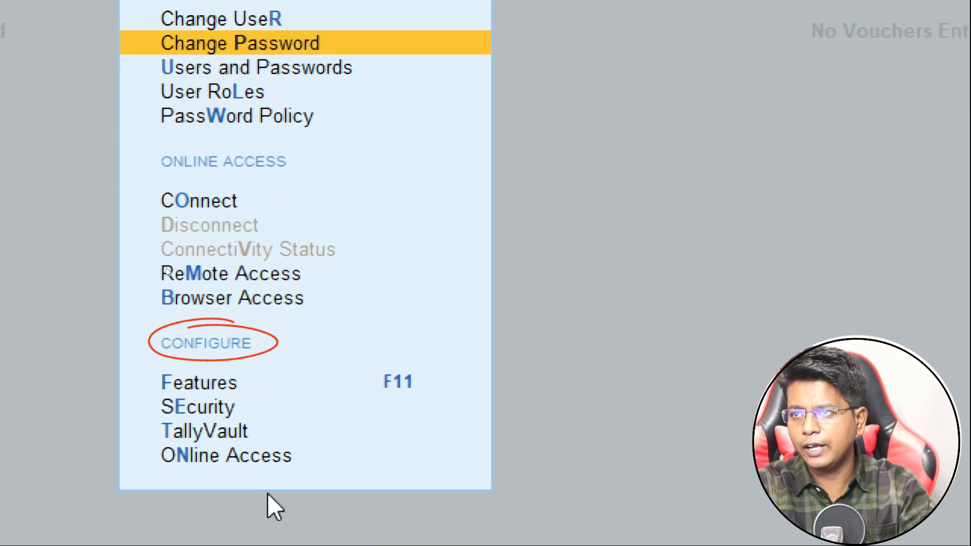
key("Down")
key("Down")
key("Down")
key("Down")
key("Down")
key("Up")
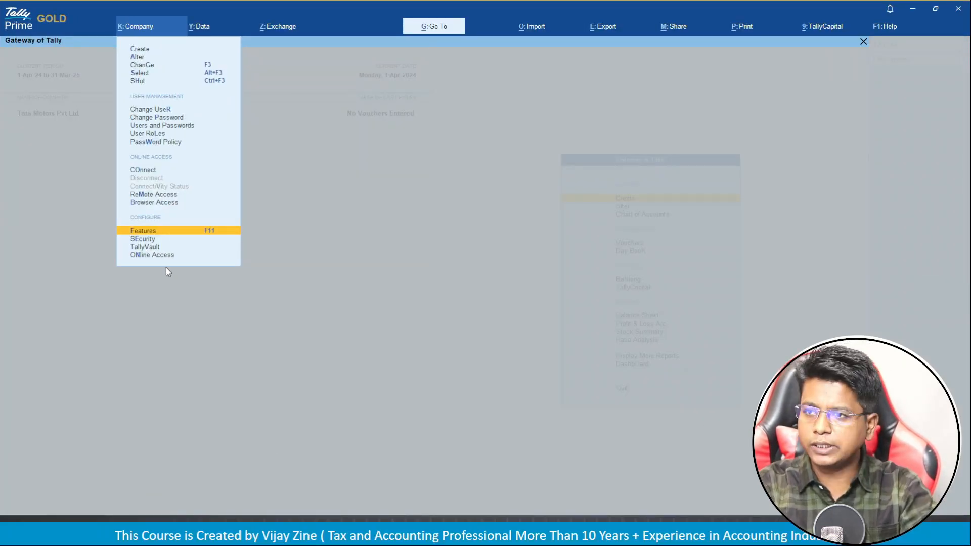
key("Return")
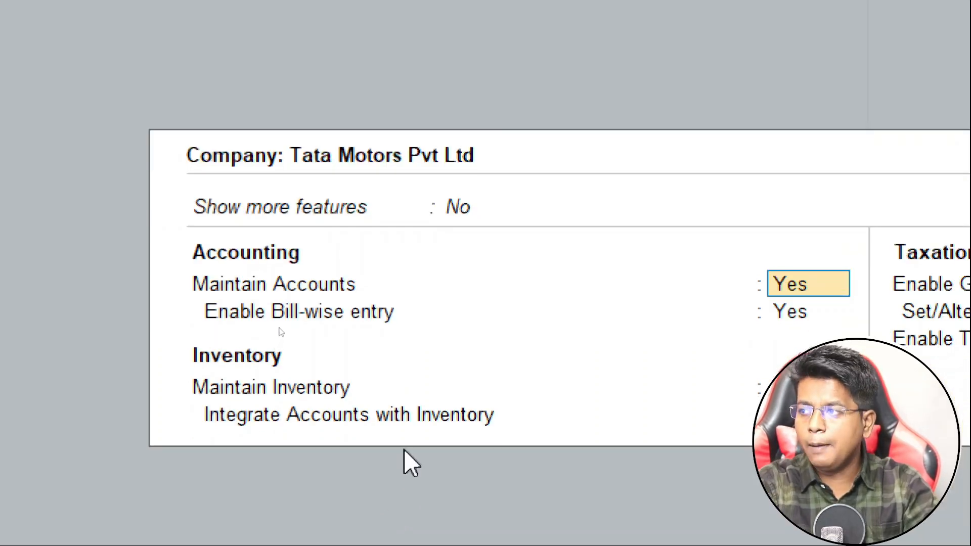
Set Show more features to Yes, leave Show all features at No, and select Enable multiple addresses.
key("Up")
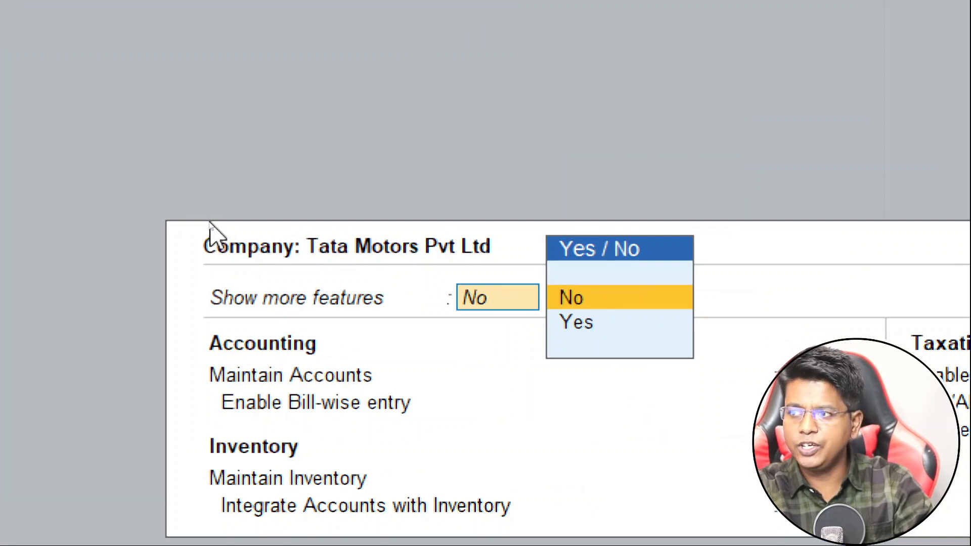
key("Down")
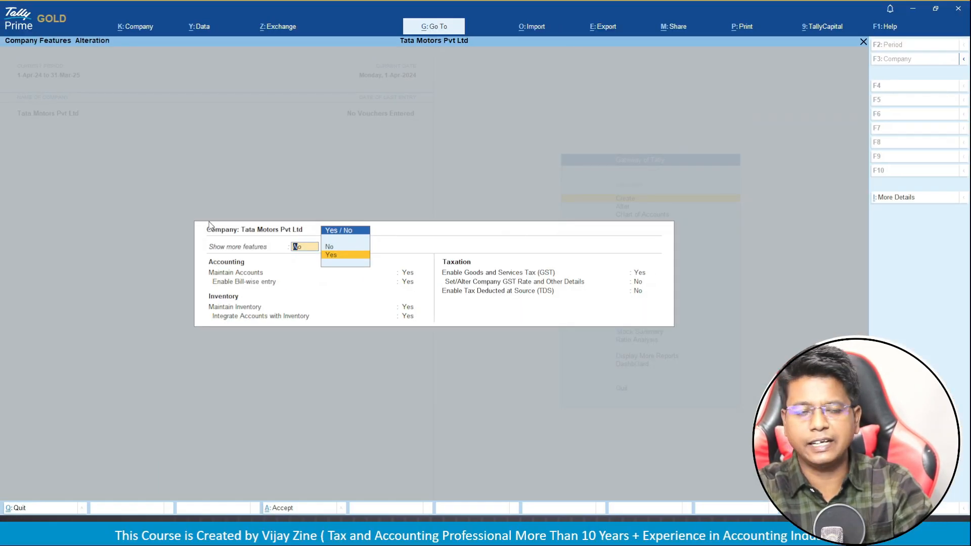
key("Return")
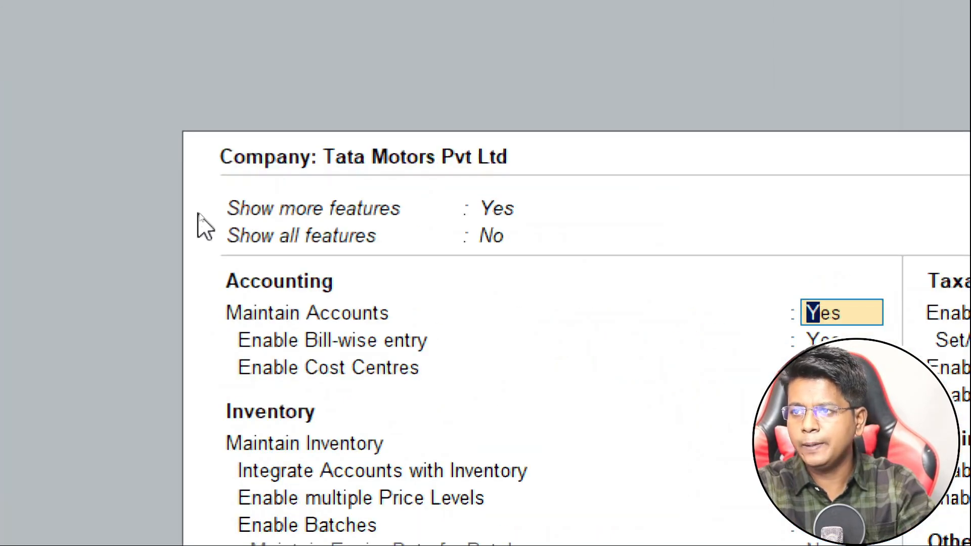
key("Up")
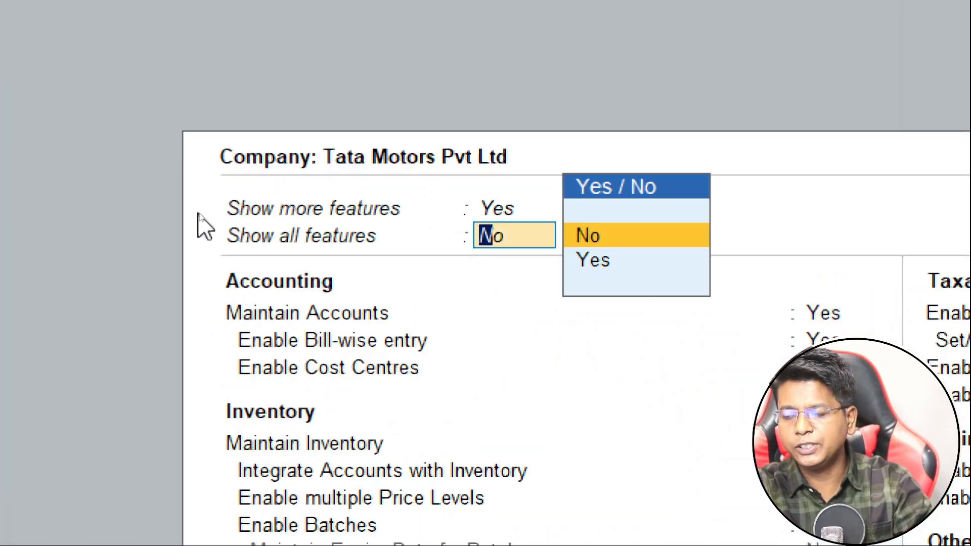
key("Down")
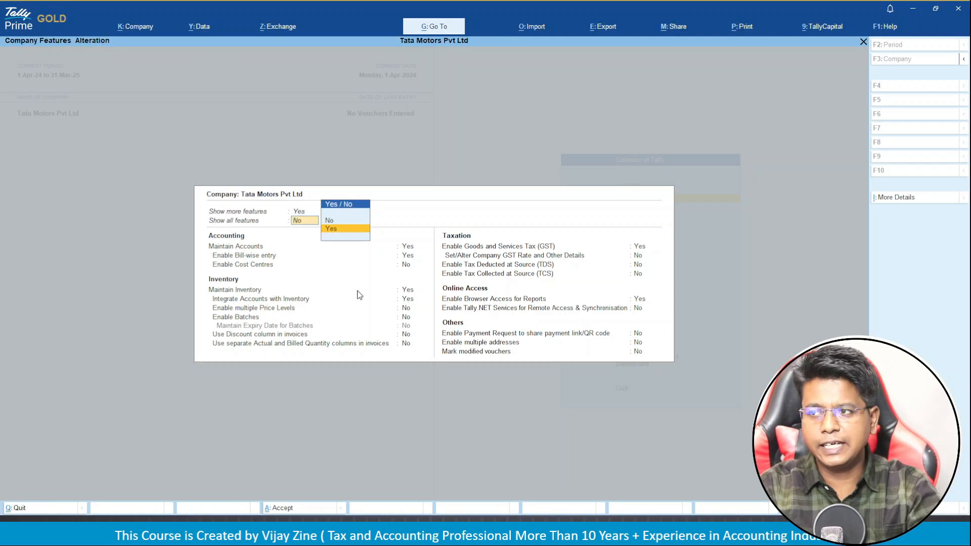
key("Return")
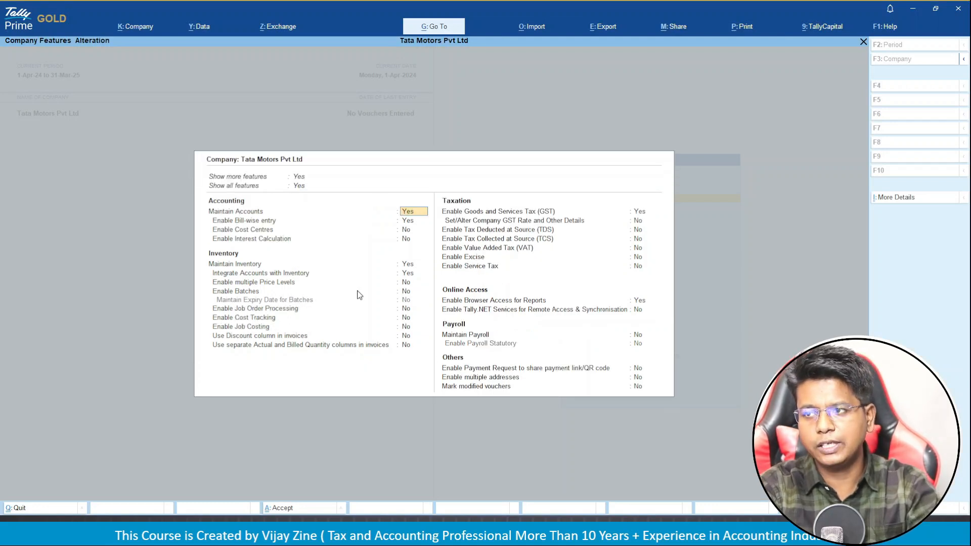
key("BackSpace")
key("Up")
key("Return")
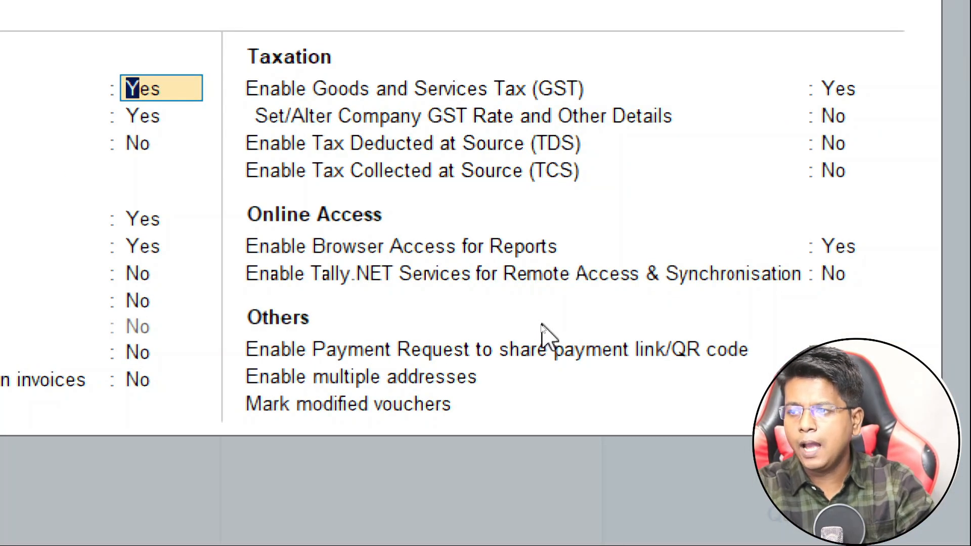
left_click(395, 383)
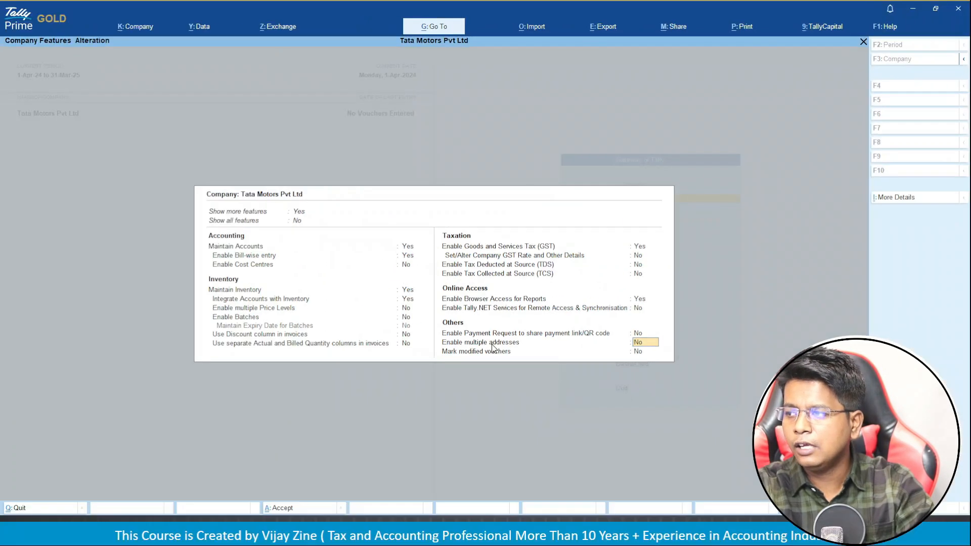
Set multiple addresses to Yes, accept Primary's mailing details, and add a Gujrat address type.
type("y")
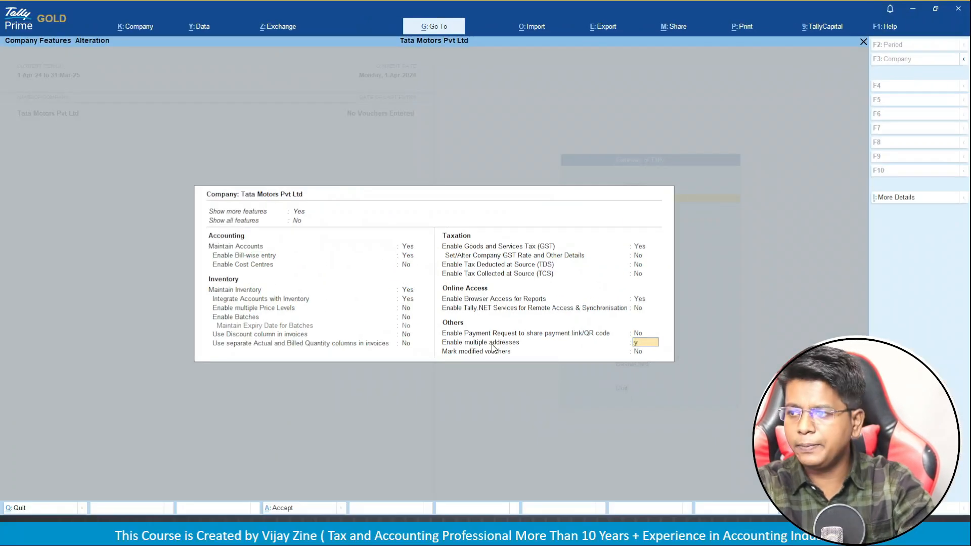
key("Return")
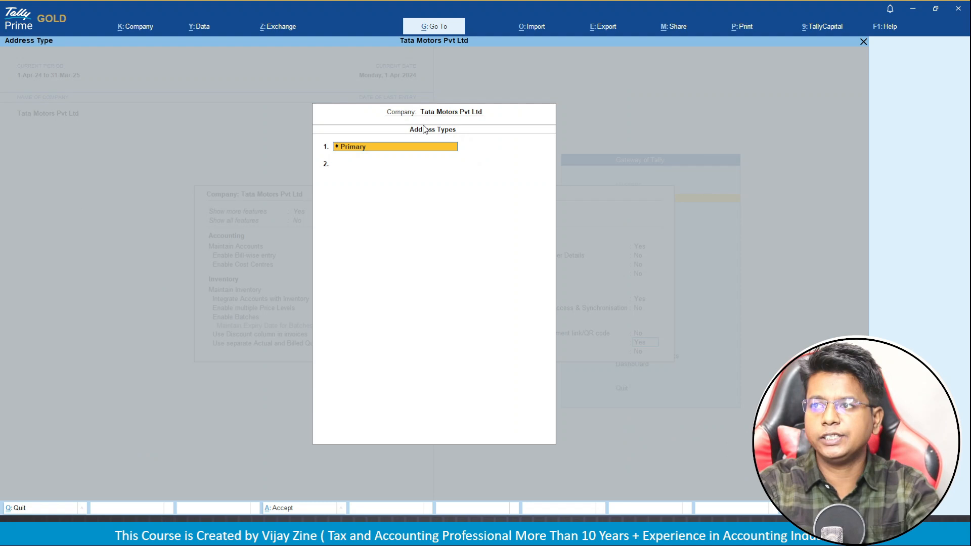
key("Return")
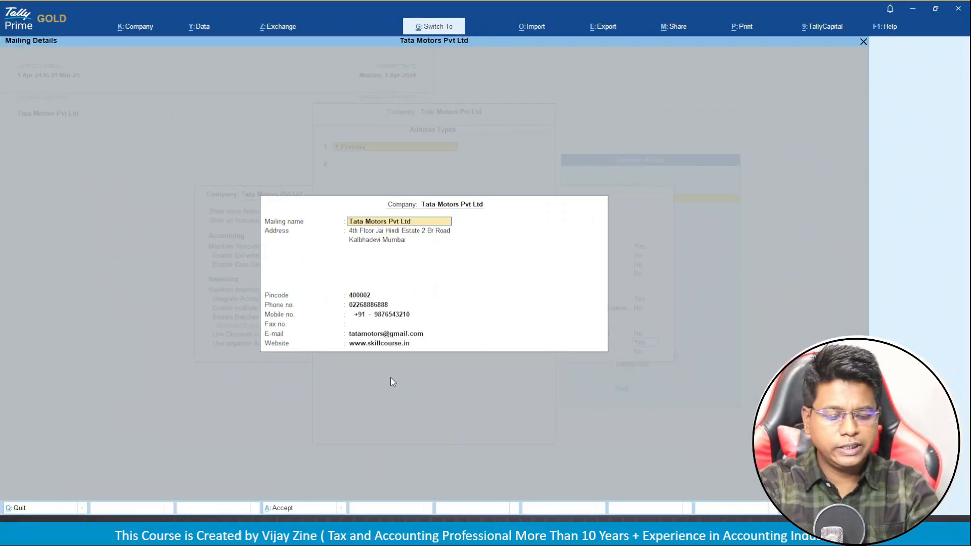
key("ctrl+a")
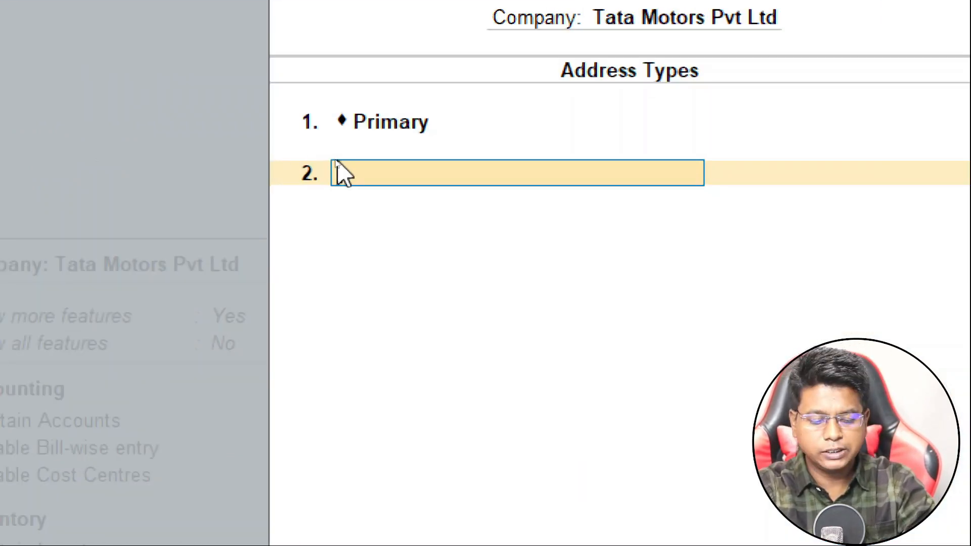
type("Gu")
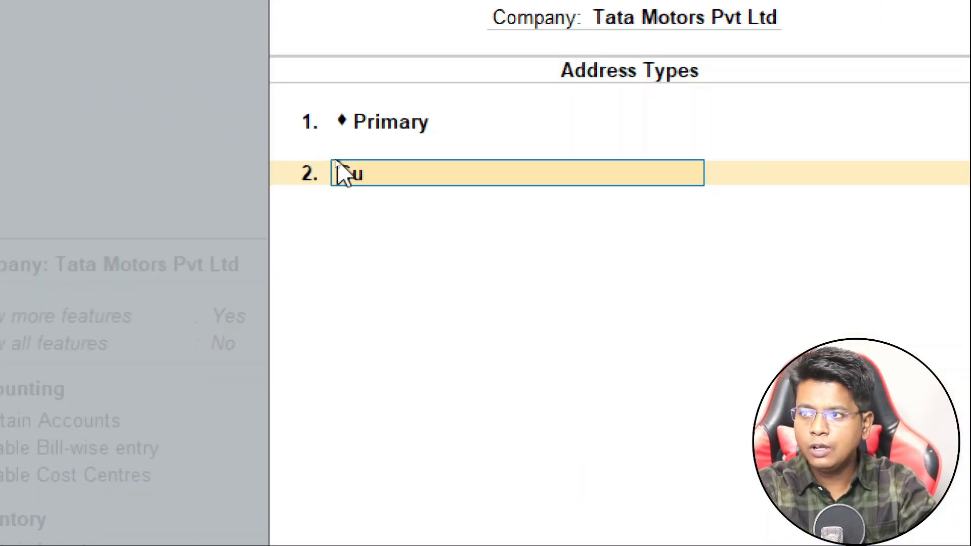
type("jrat")
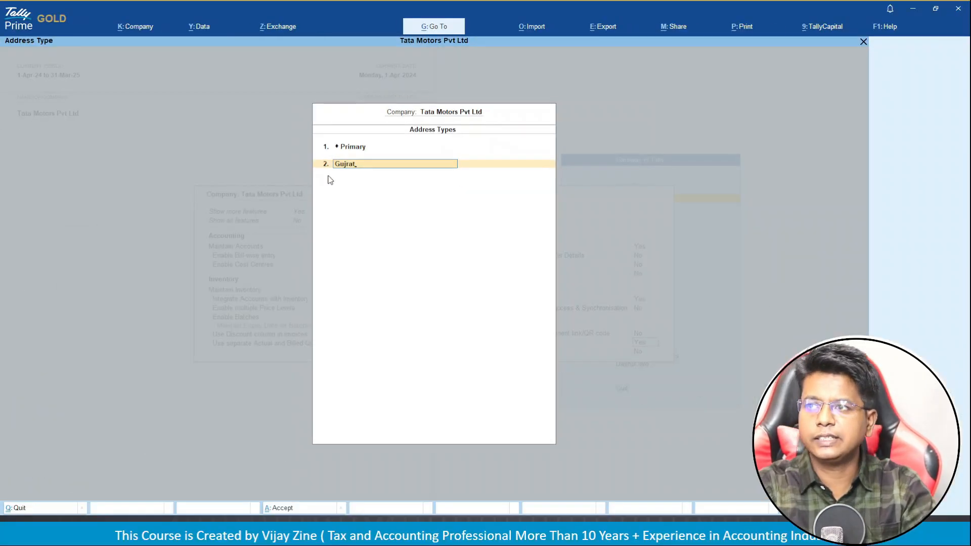
key("Return")
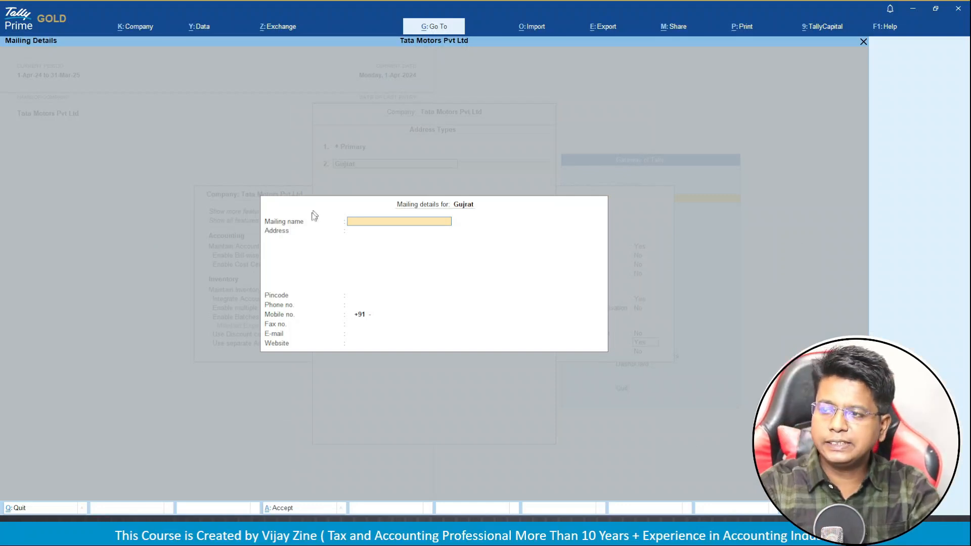
Give the Gujrat address the mailing name Tata Motors and fill in its address lines.
type("T")
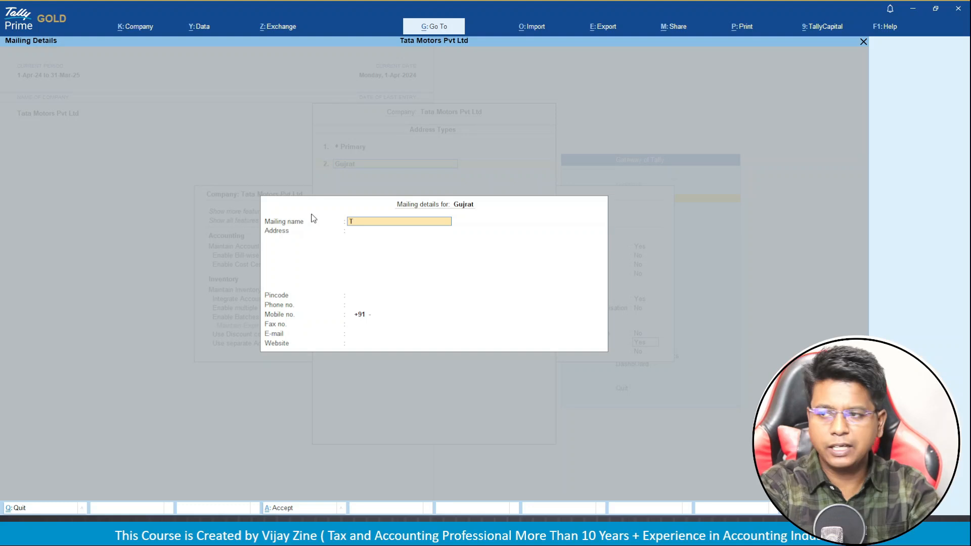
type("ata Motors")
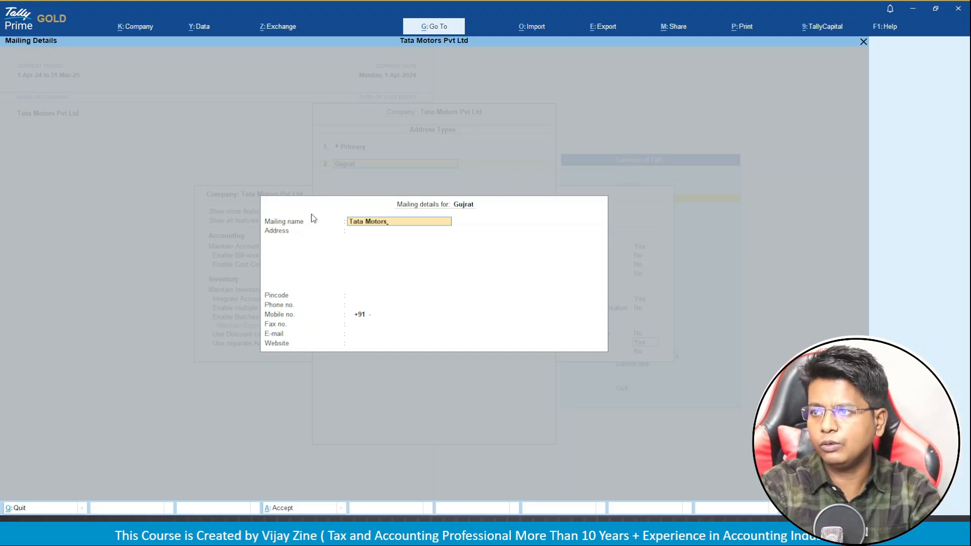
key("Return")
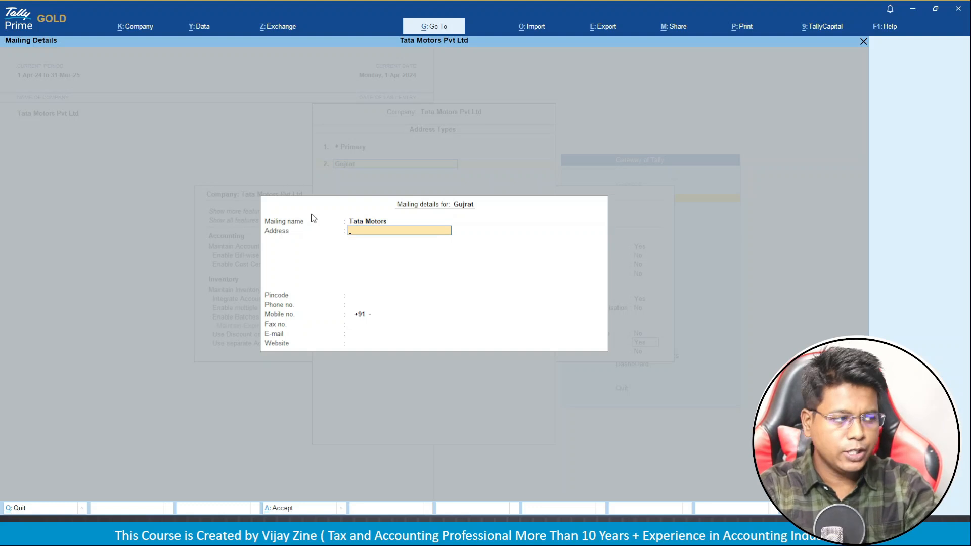
type("Opp")
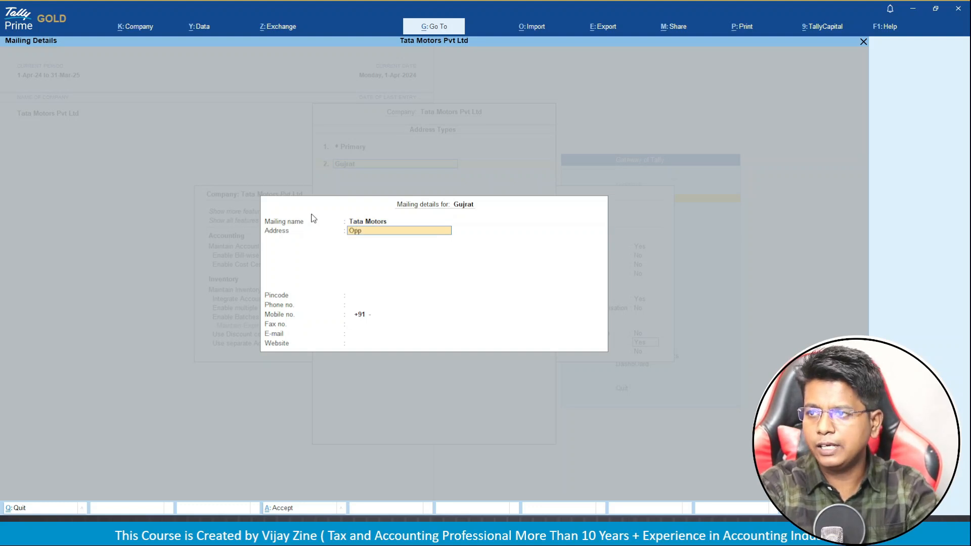
type(" M")
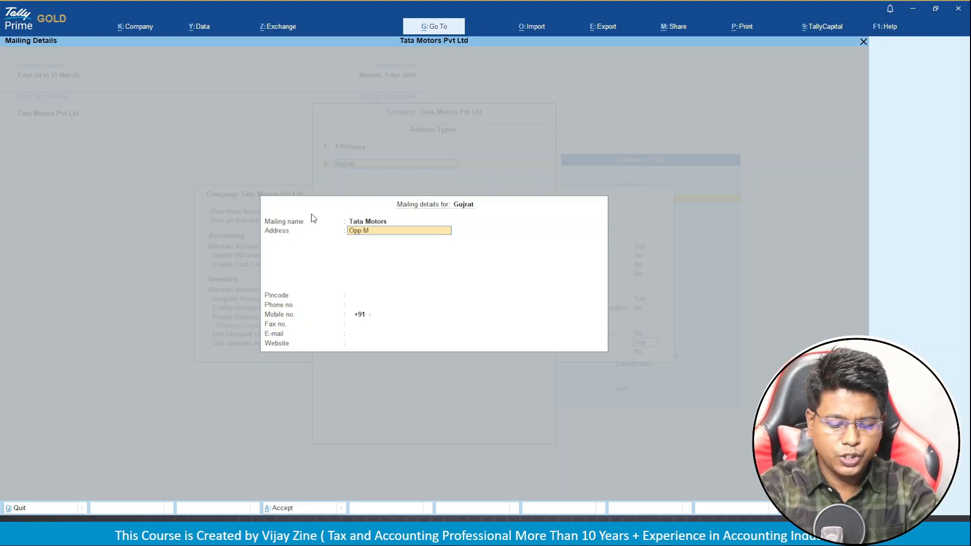
type(".G Road")
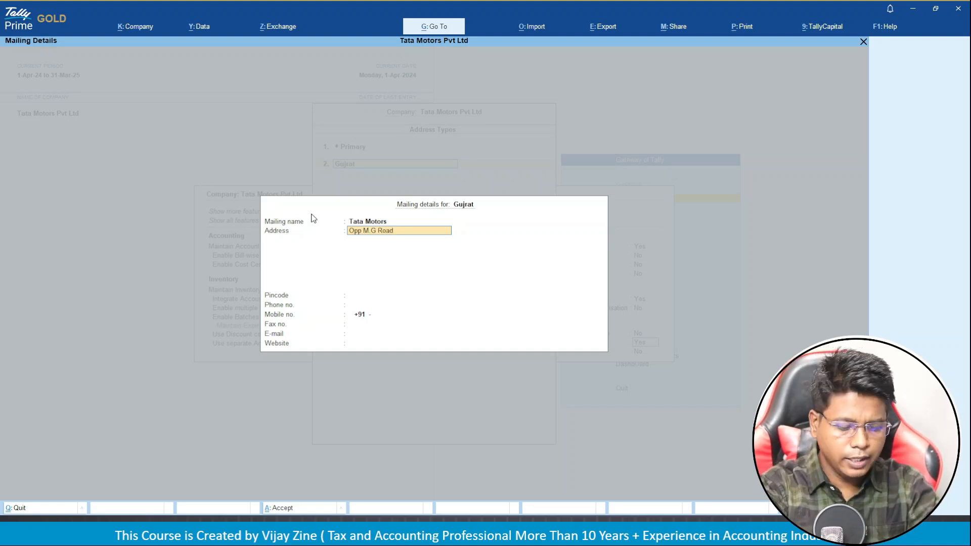
type(" Nr Govind")
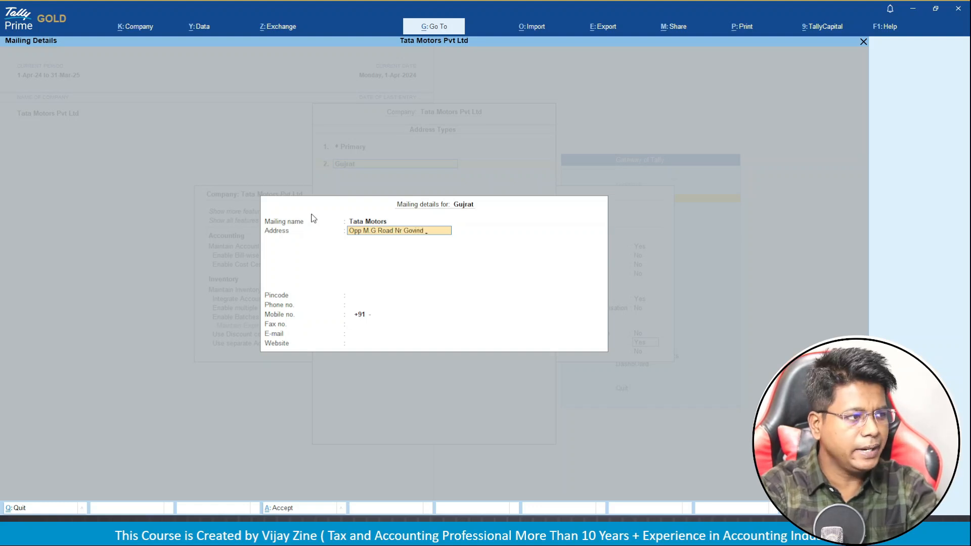
type(" Bhavam")
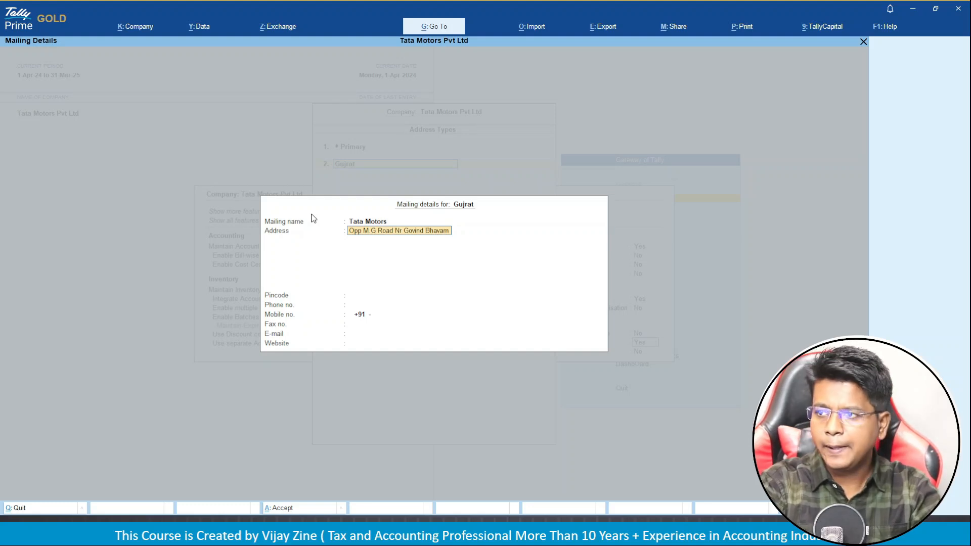
key("Return")
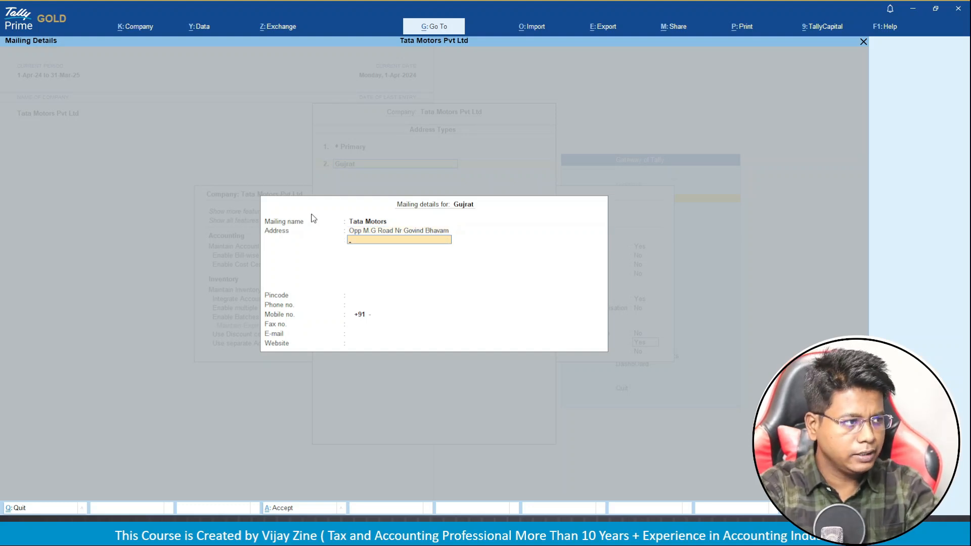
type("Dandia Bazar")
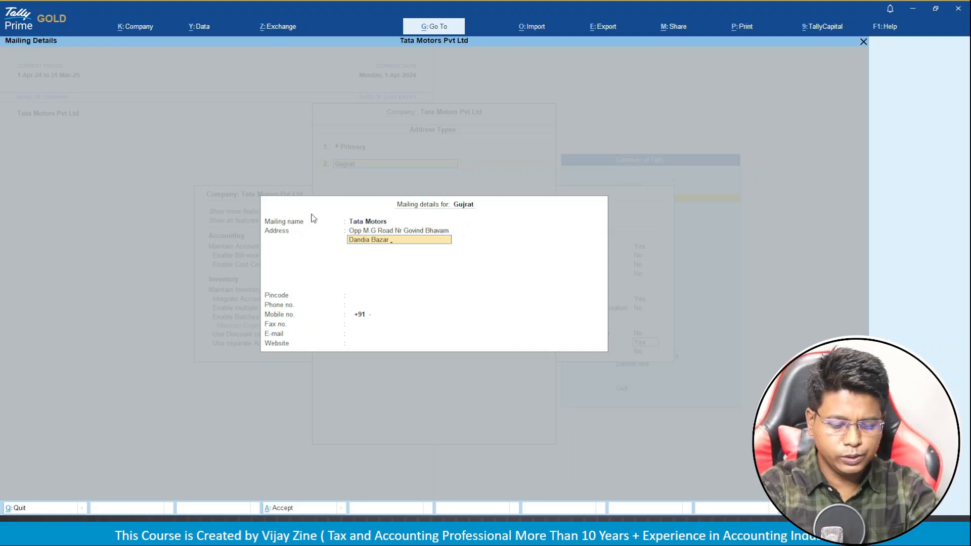
type("adodara")
key("Return")
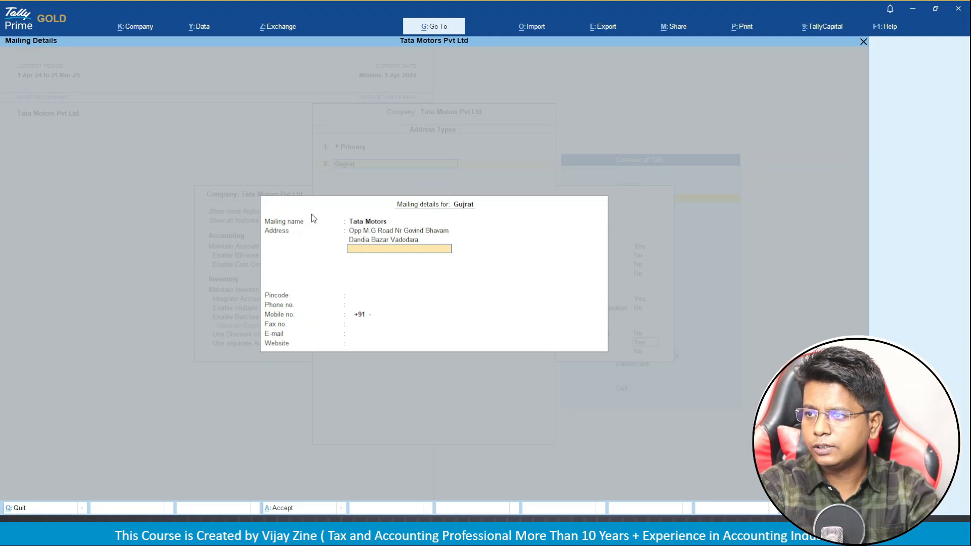
type("Gujrat")
key("Return")
key("Return")
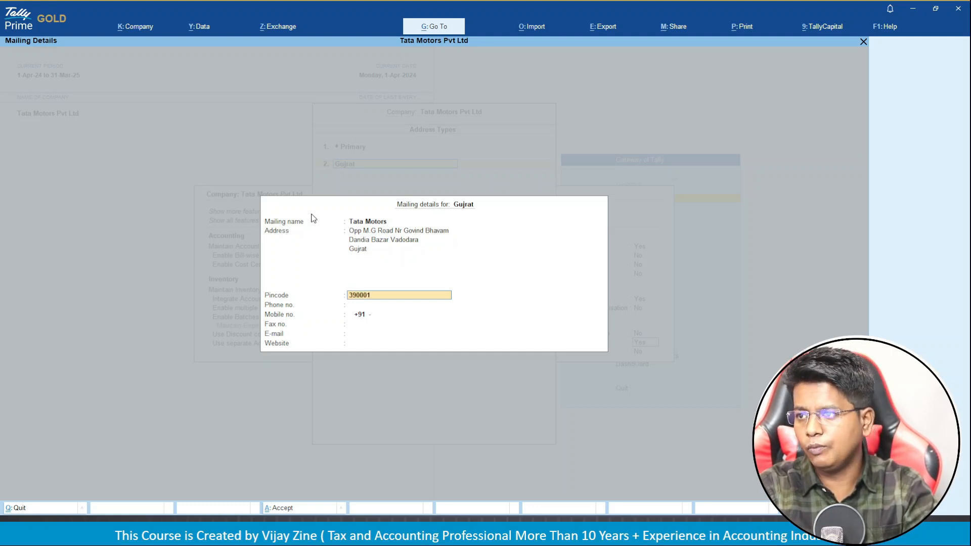
key("Return")
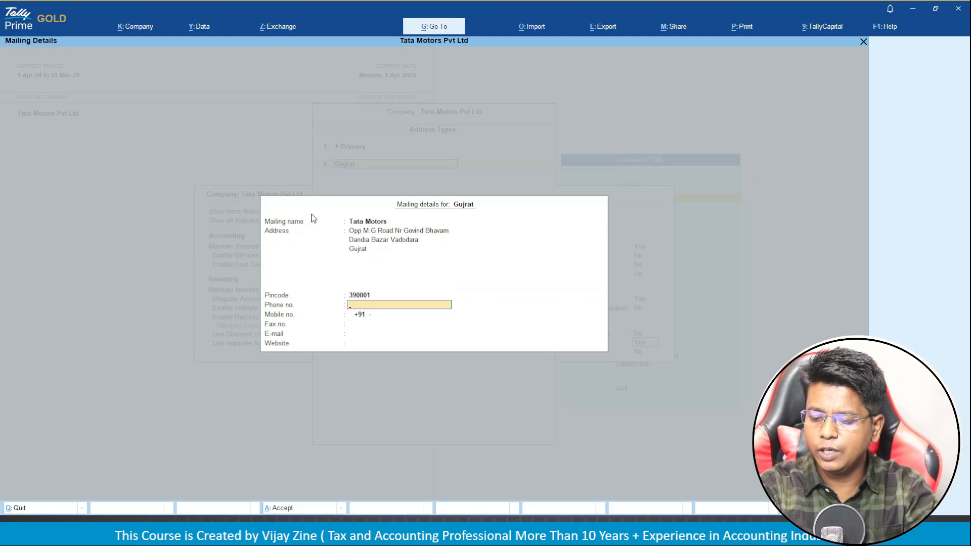
key("Return")
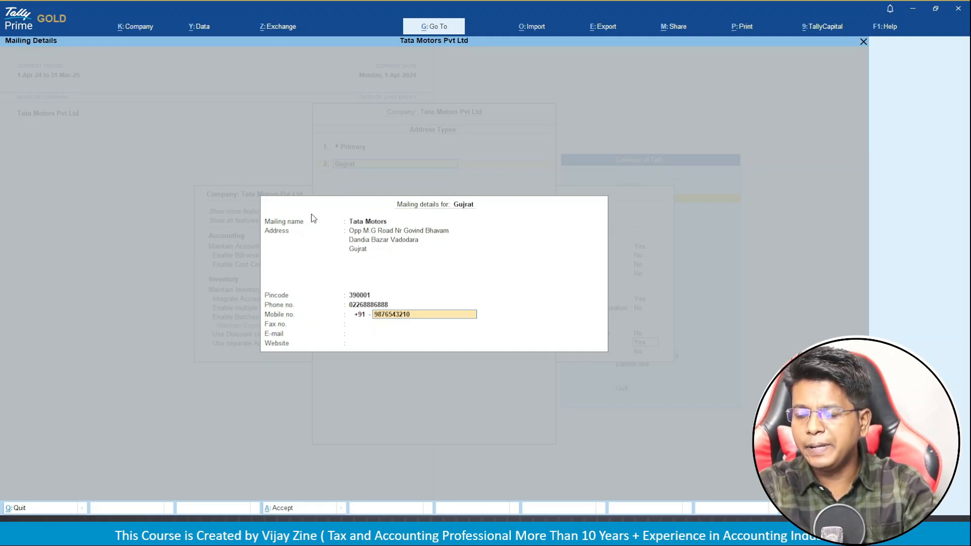
key("Return")
key("Return")
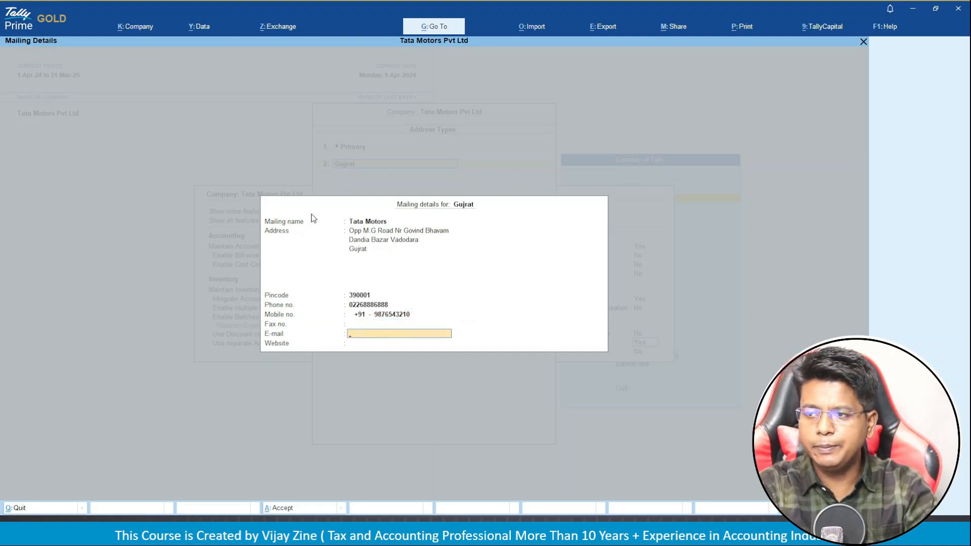
key("Return")
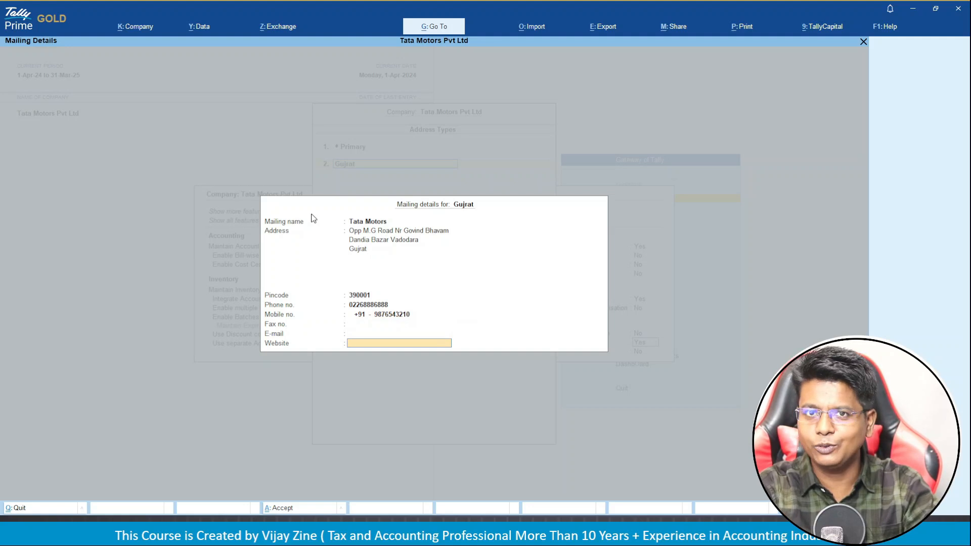
key("Return")
type("Delhi")
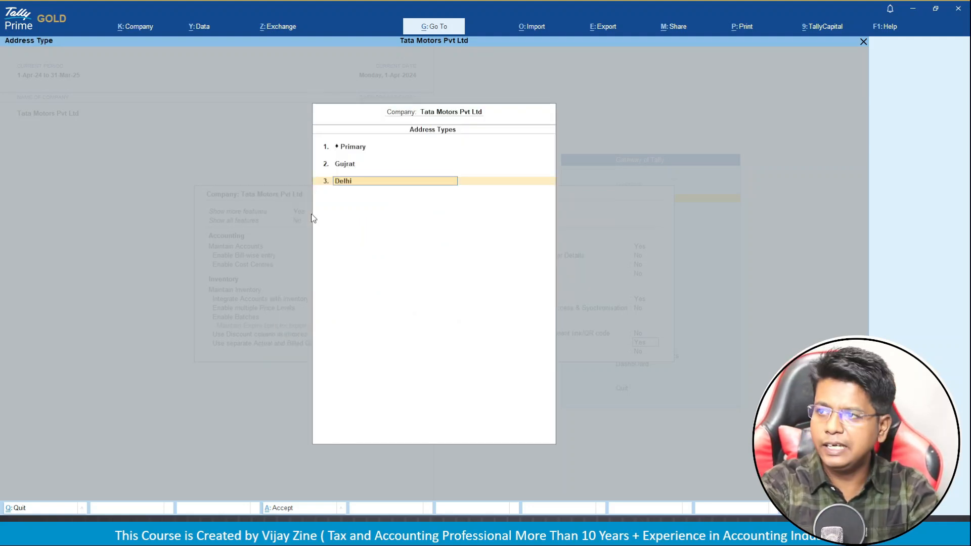
Confirm Delhi as the third address type with mailing name Tata Motors.
key("Return")
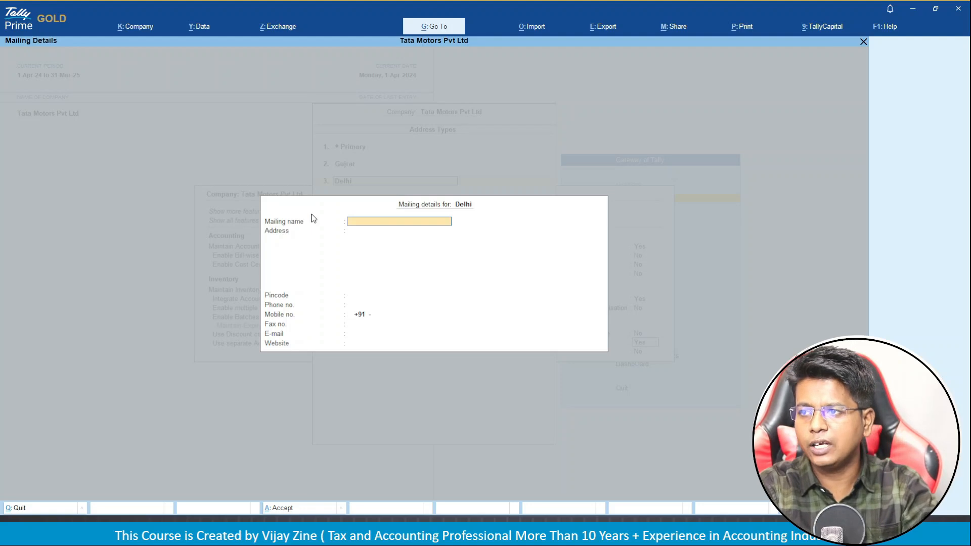
type("Tata")
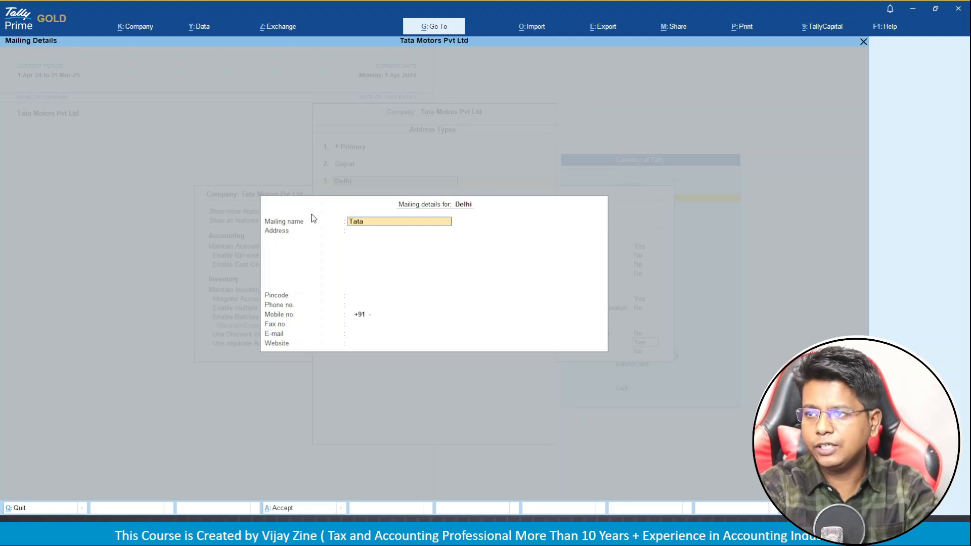
type(" Motors")
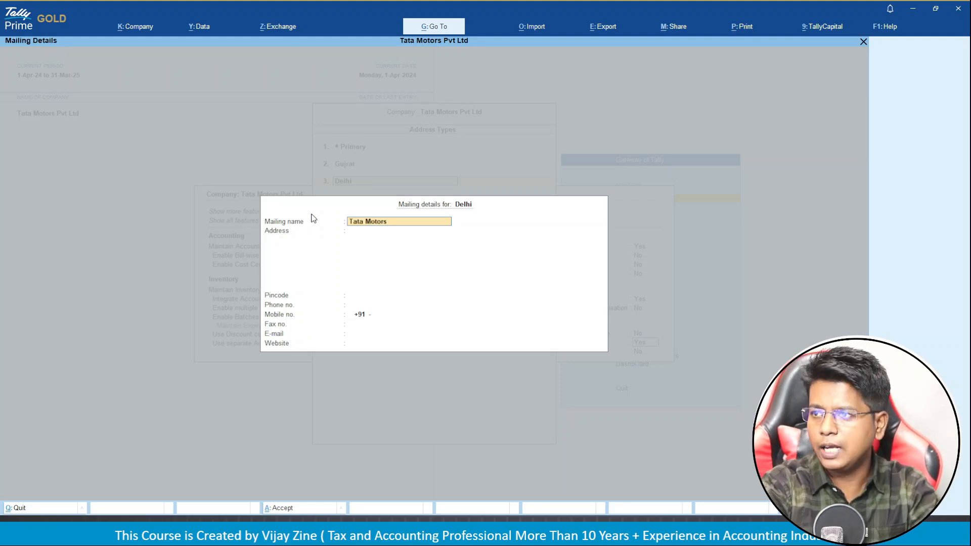
key("Return")
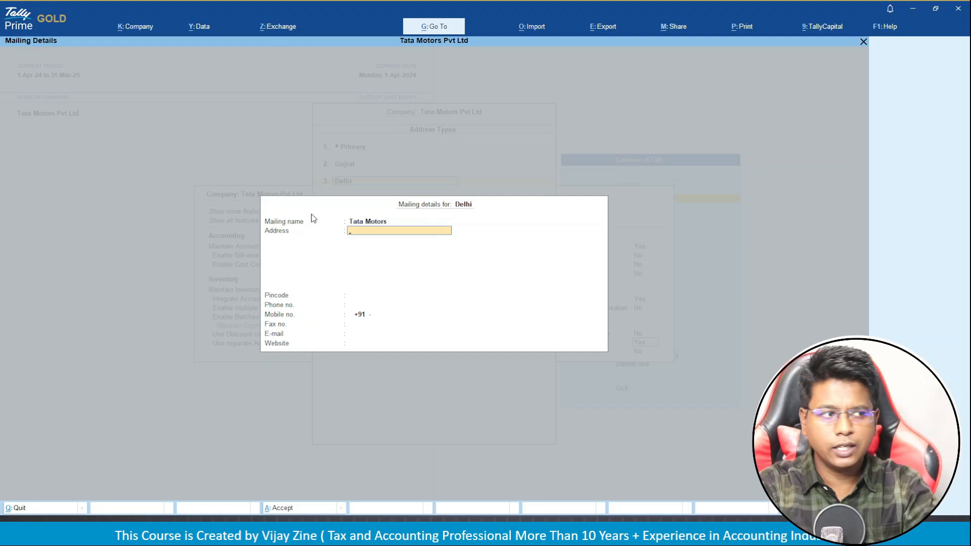
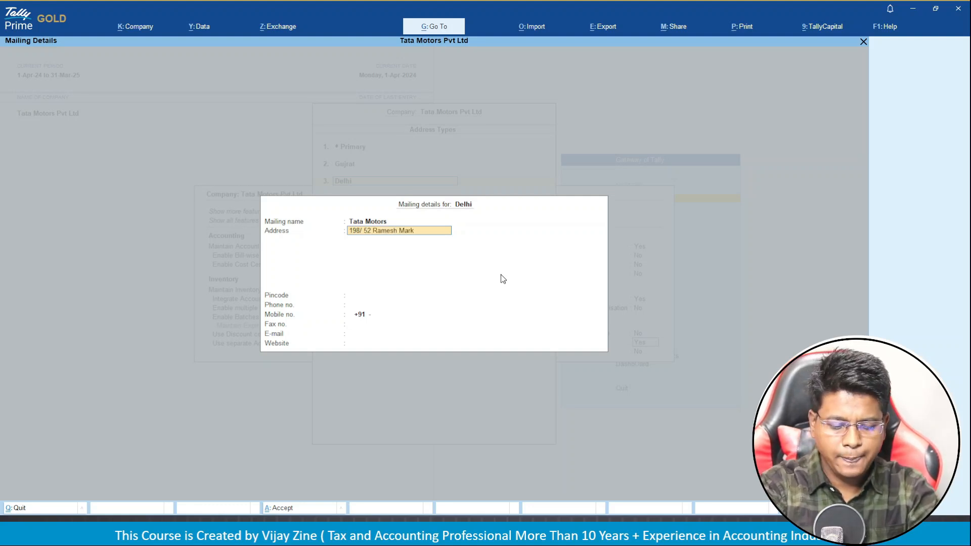
Fill in Delhi's three address lines, ending with Delhi, and its pincode.
key("Return")
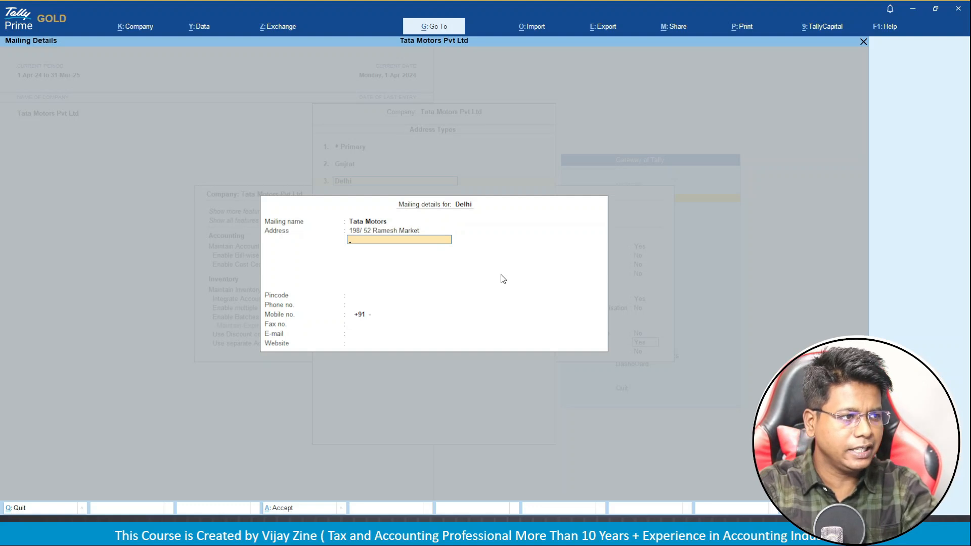
type("R")
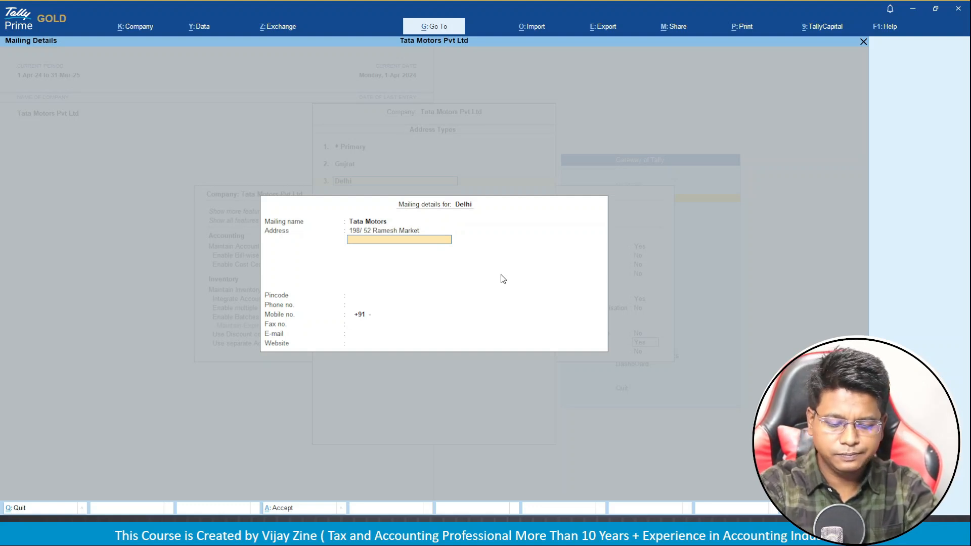
type("East of")
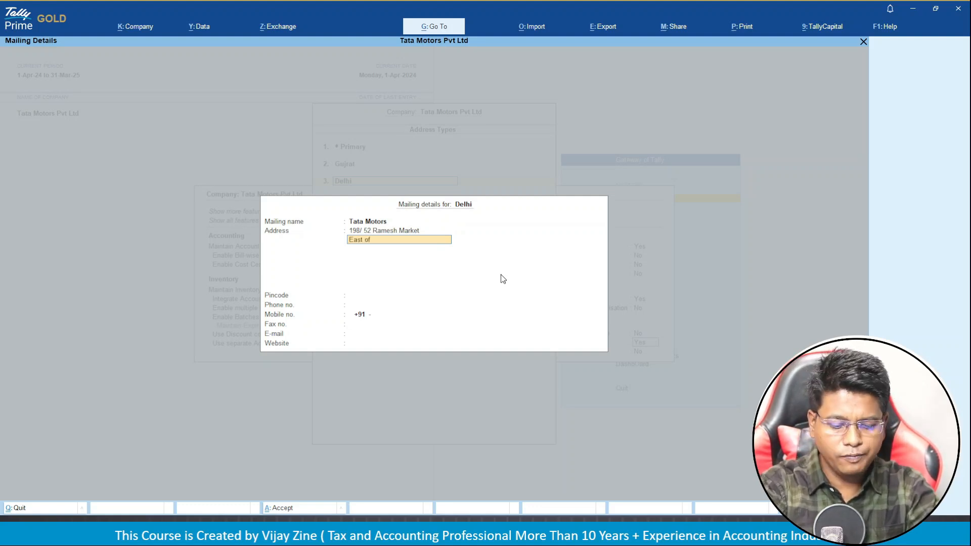
type(" Kailas")
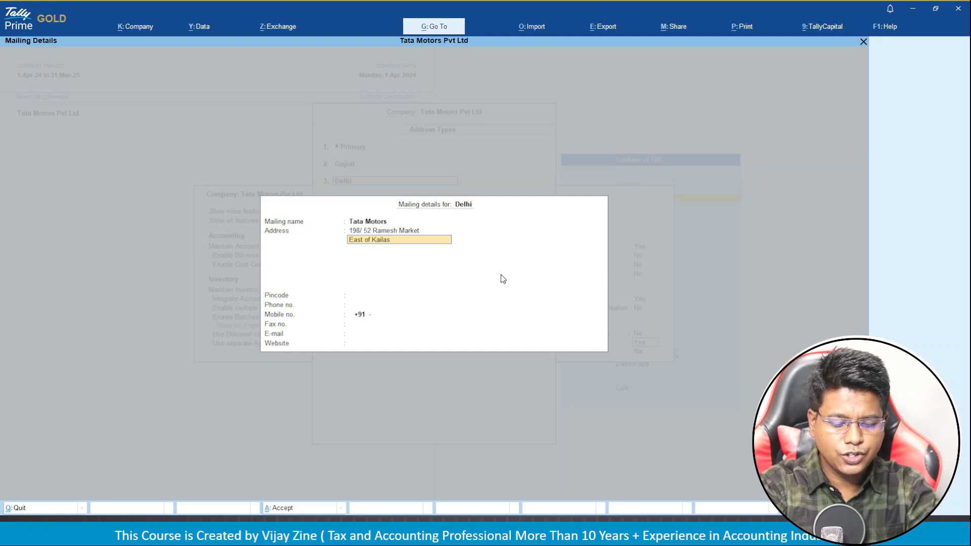
key("Return")
key("Return")
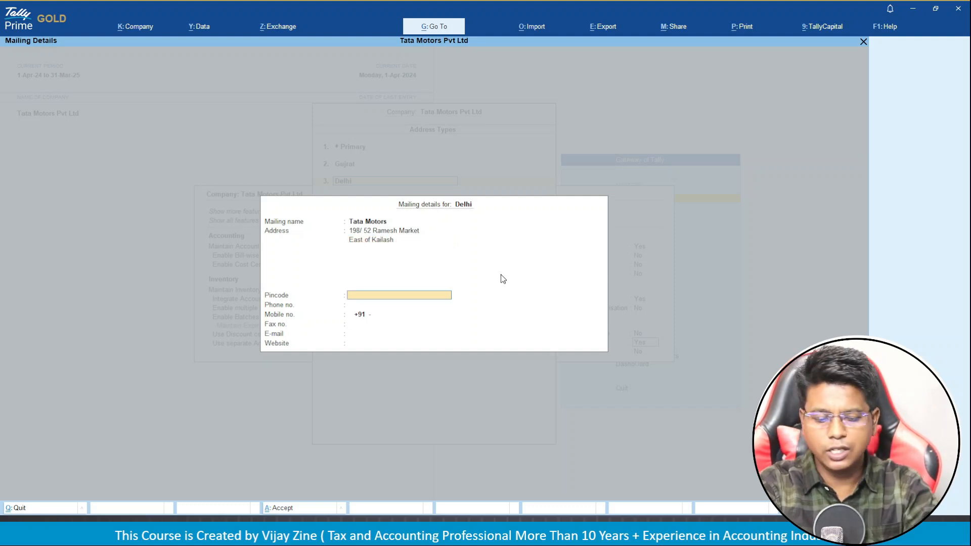
key("BackSpace")
key("Return")
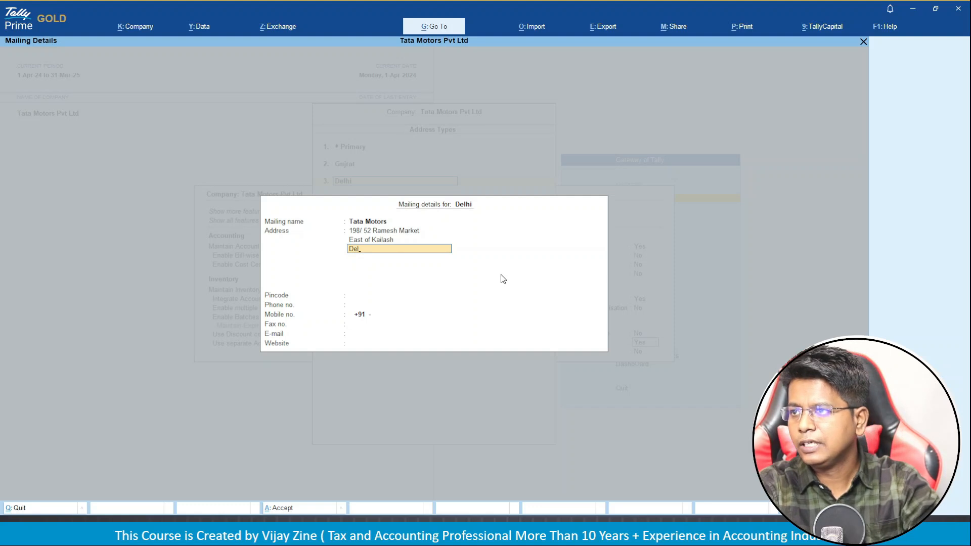
type("Delhi")
key("Return")
key("Return")
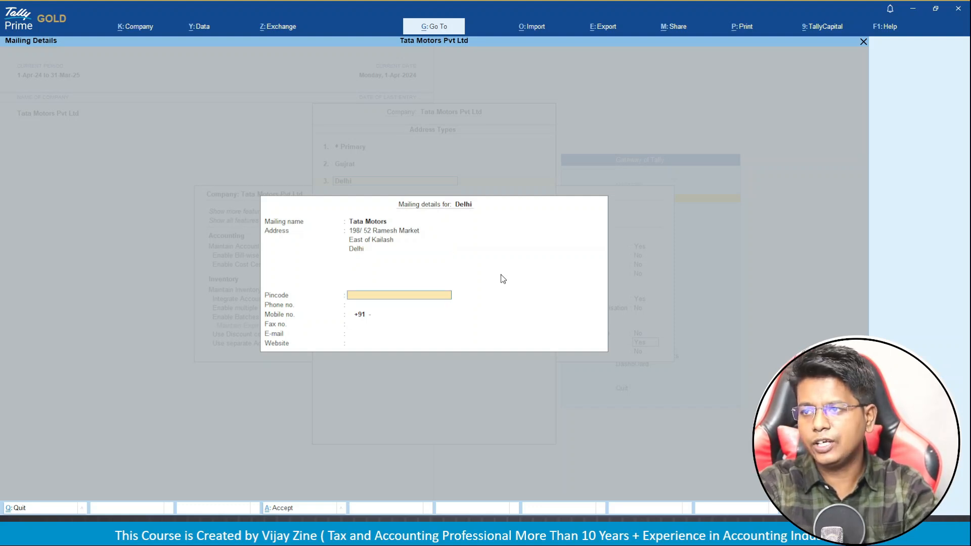
type("110065")
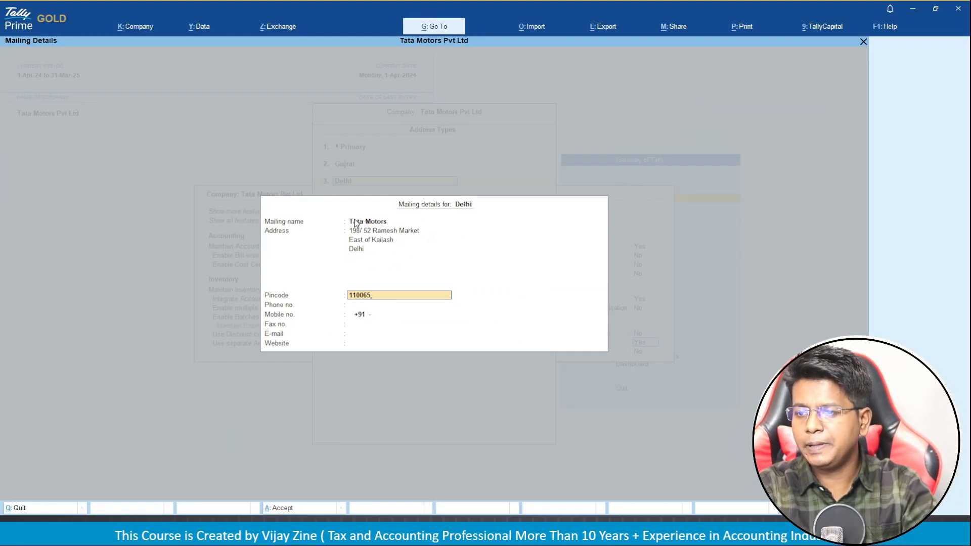
Review the Gujrat and Delhi mailing details and accept the Company Features changes.
key("Return")
key("Return")
key("Return")
key("Return")
key("Return")
key("Return")
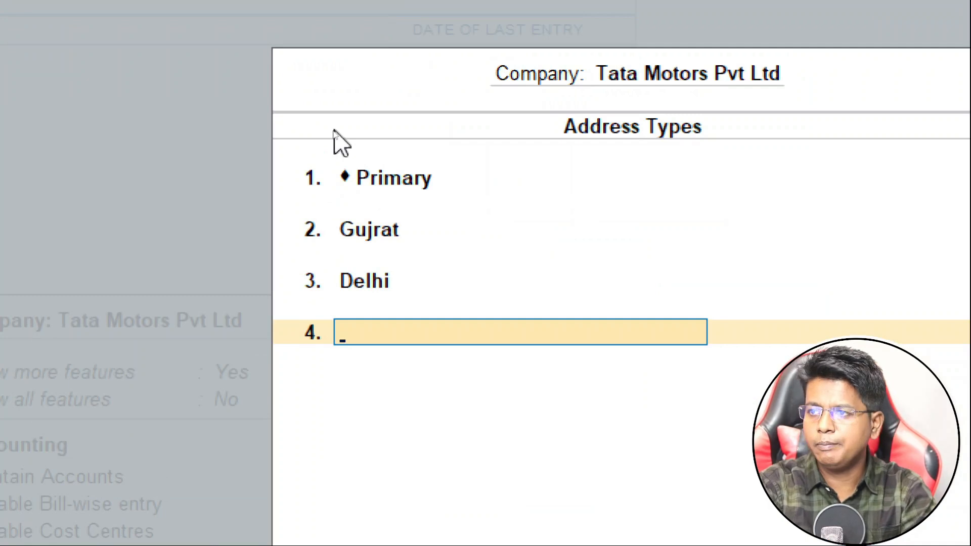
key("Up")
key("Up")
key("Return")
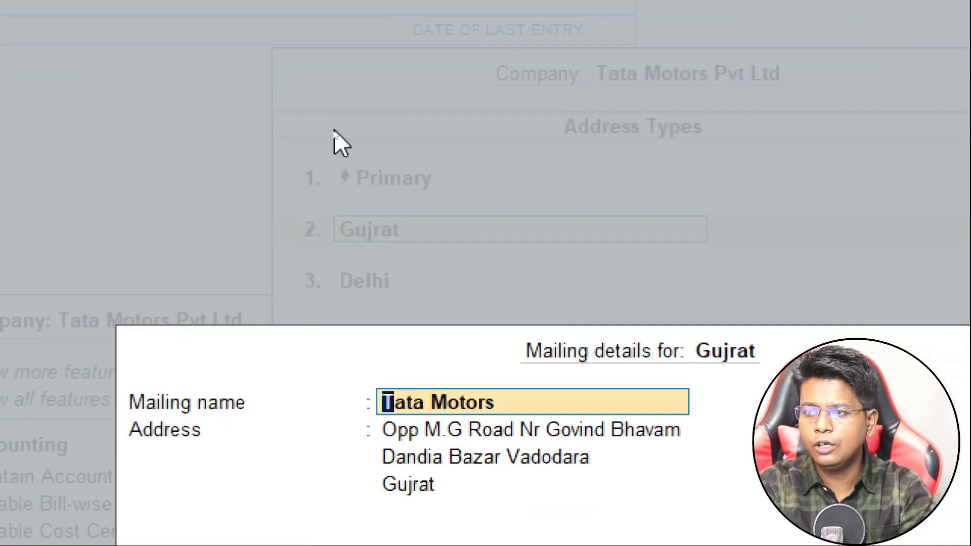
key("ctrl+a")
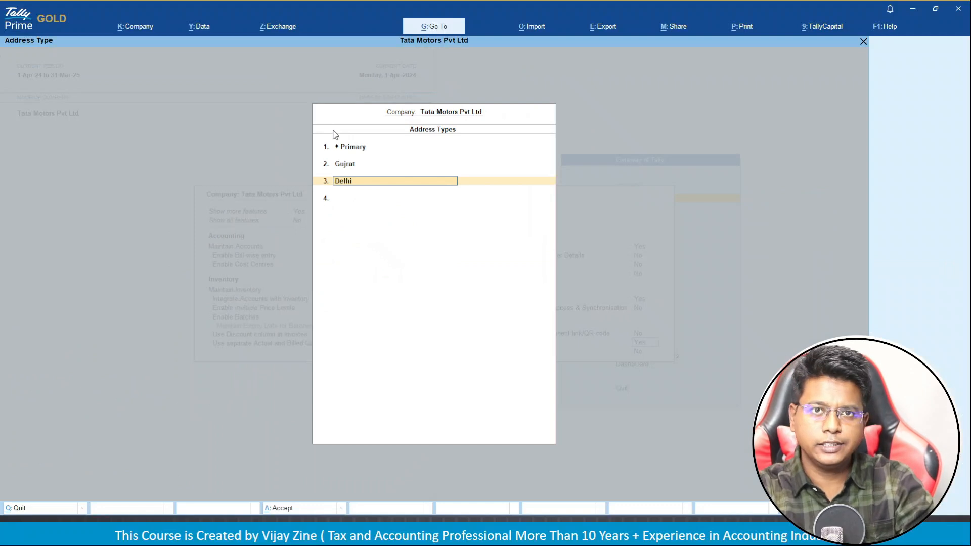
key("alt+Tab")
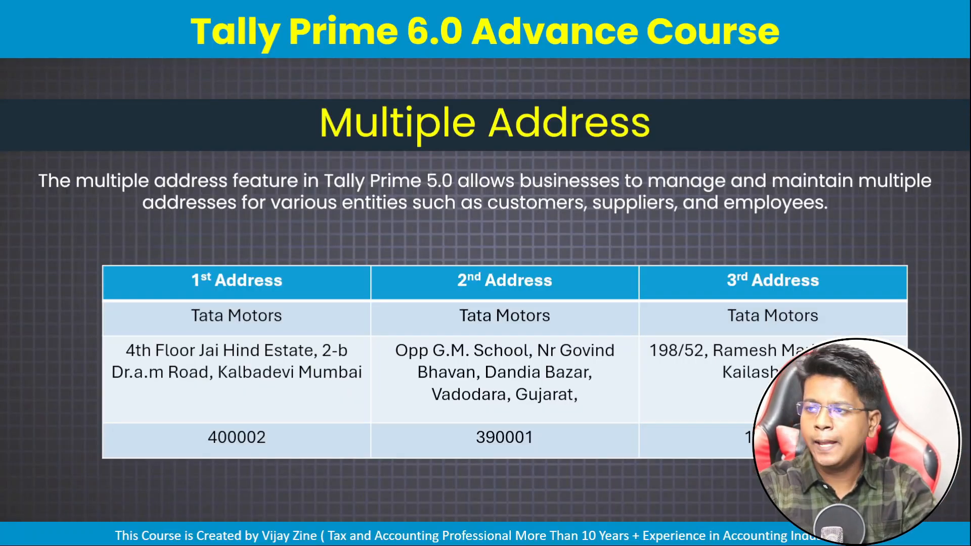
key("alt+Tab")
key("Return")
key("Return")
key("Return")
key("Return")
key("Return")
key("Return")
key("Return")
key("Return")
key("Return")
key("Return")
key("Return")
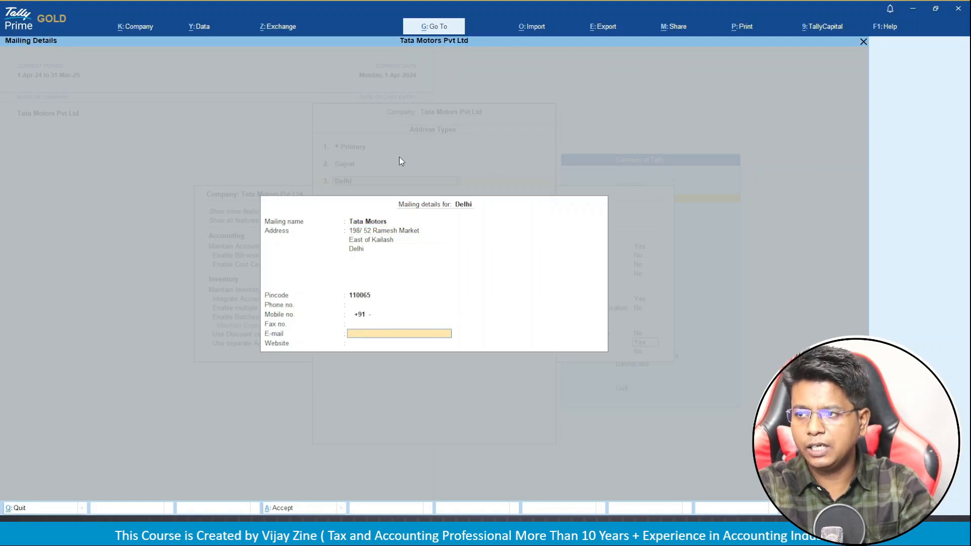
key("Return")
key("Return")
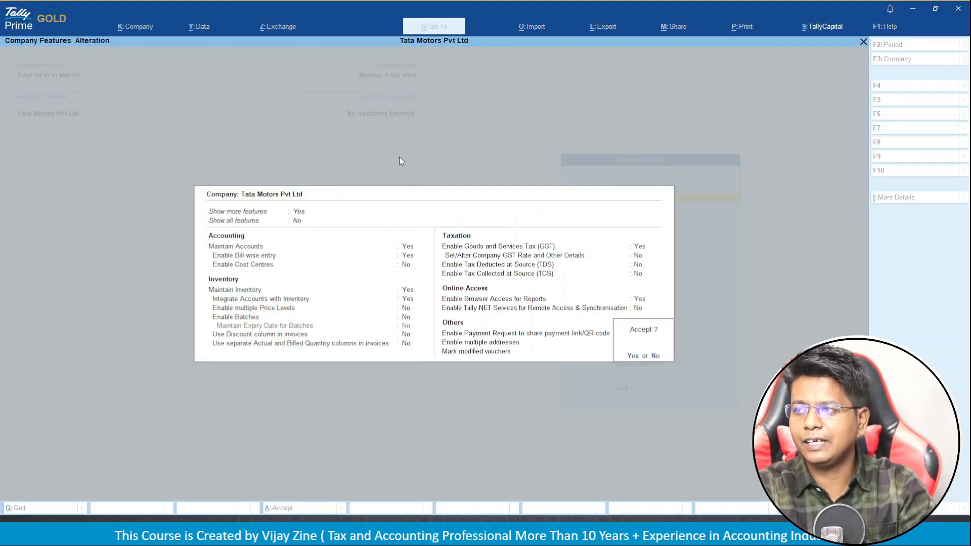
key("Return")
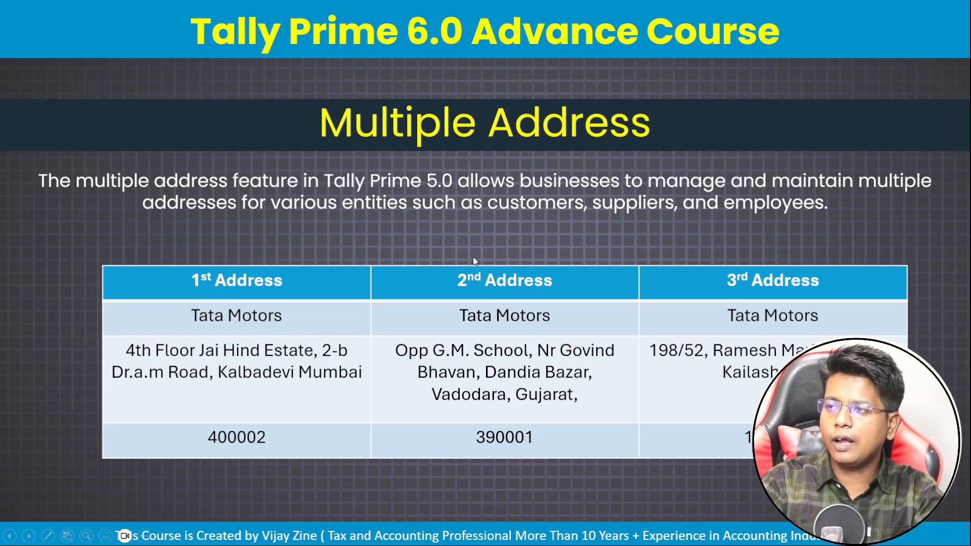
key("Right")
key("Right")
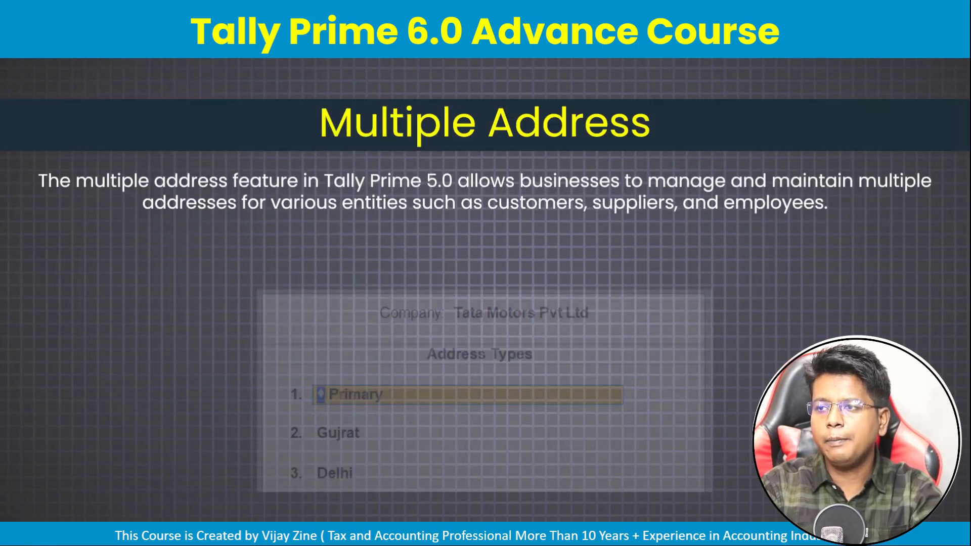
key("Right")
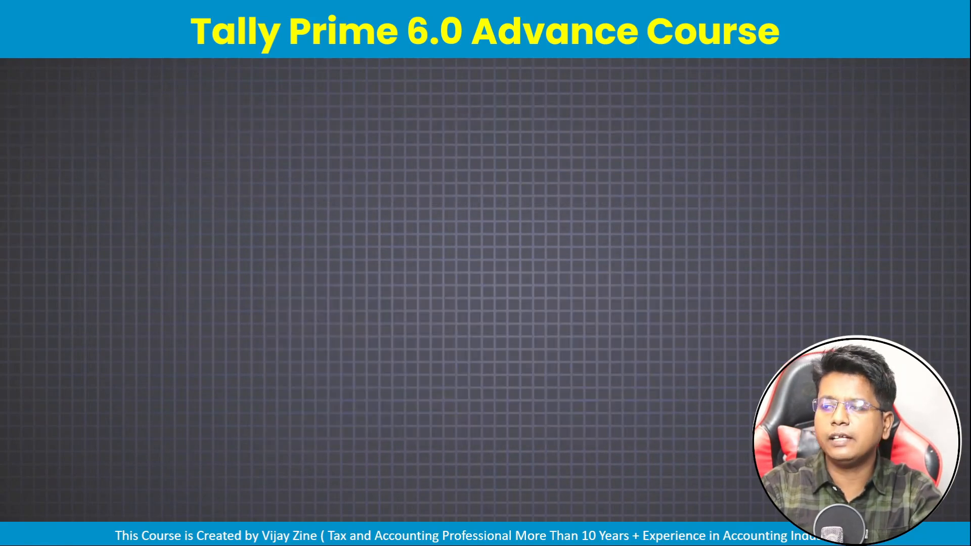
key("Right")
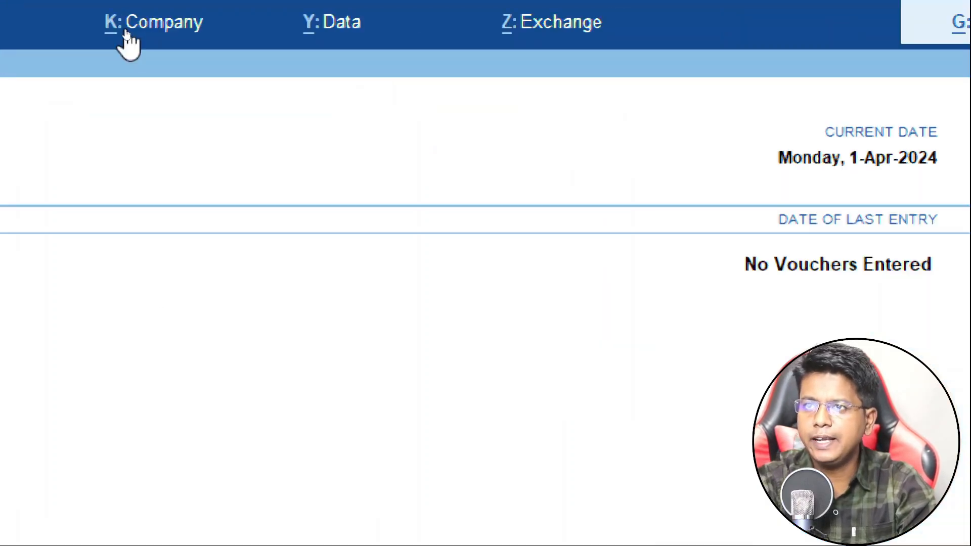
Reopen Company Features for Tata Motors Pvt Ltd and select the Enable GST field.
left_click(128, 45)
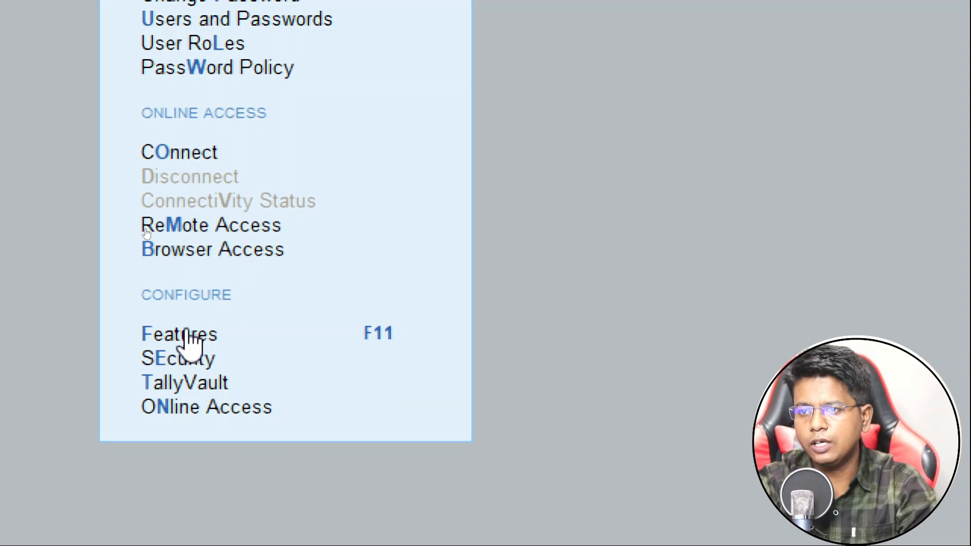
key("Down")
key("Down")
key("Down")
key("Down")
key("Down")
key("Down")
key("Down")
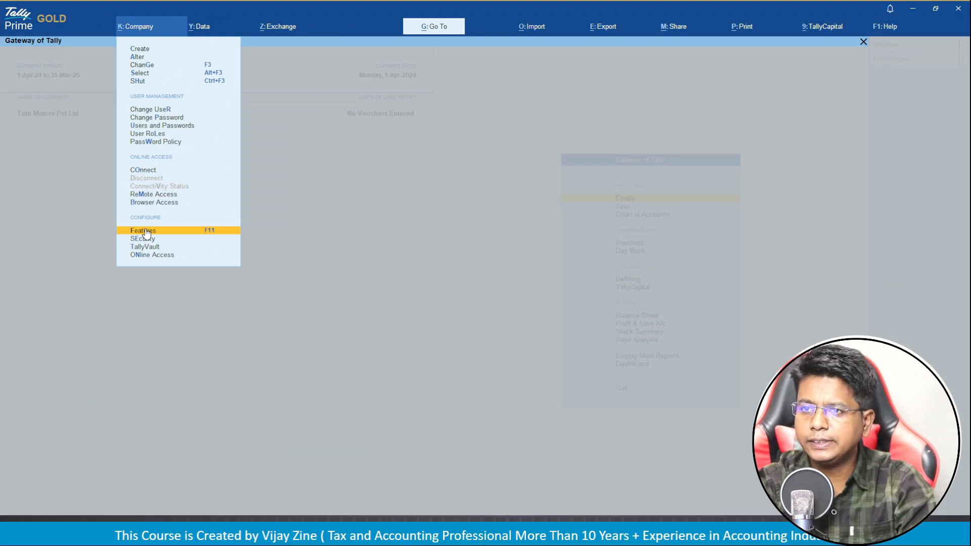
left_click(145, 231)
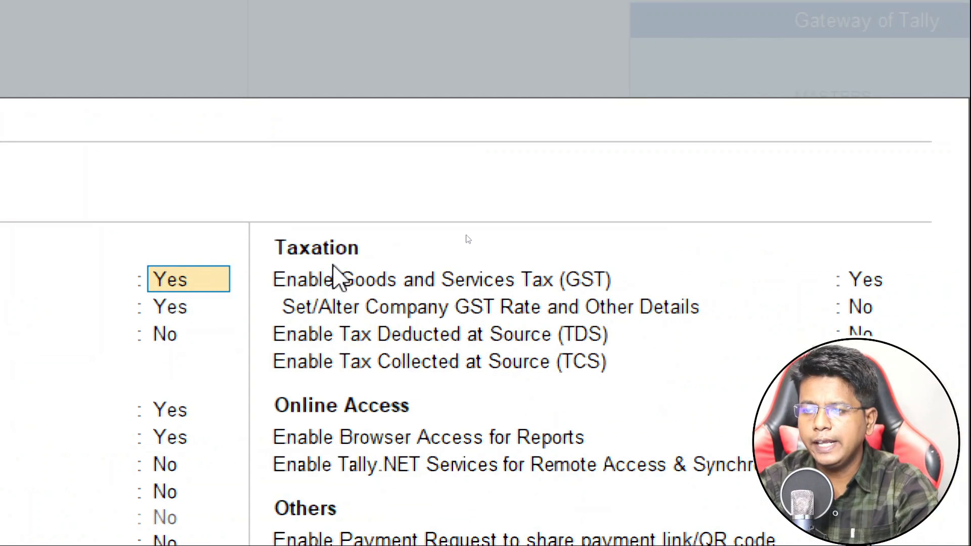
left_click(383, 289)
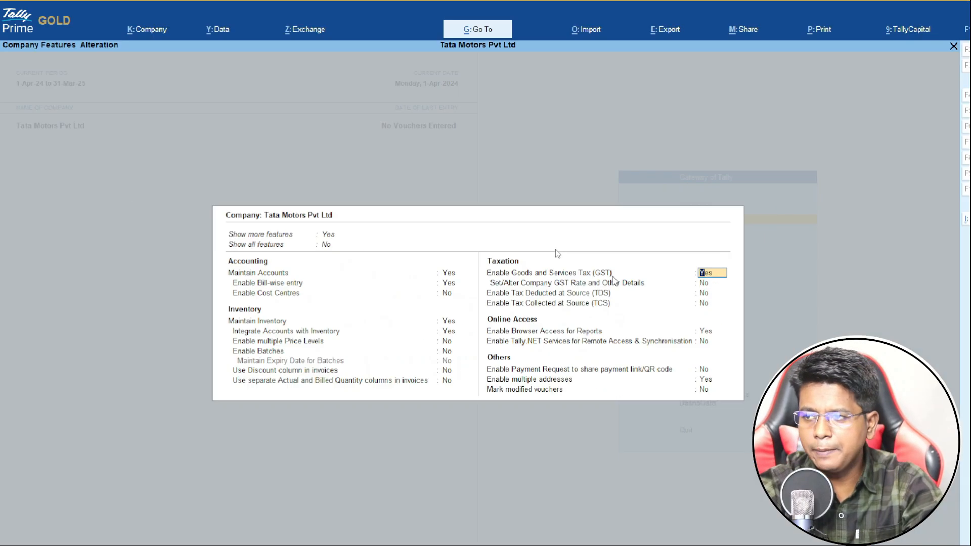
Open GST Details showing Maharashtra, Primary address type and Regular registration.
key("Return")
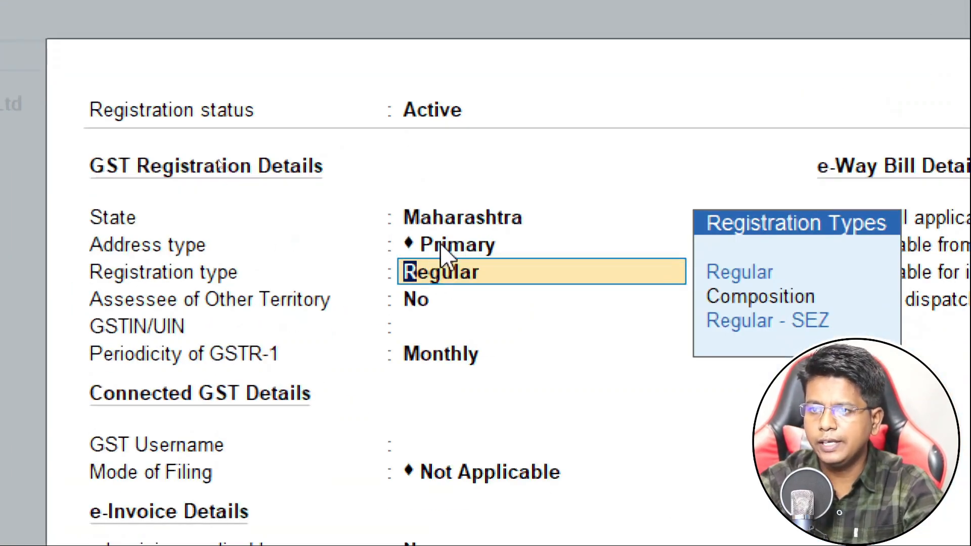
Keep Regular registration, enter the company's GSTIN, and keep Monthly GSTR-1 periodicity.
key("Return")
key("Return")
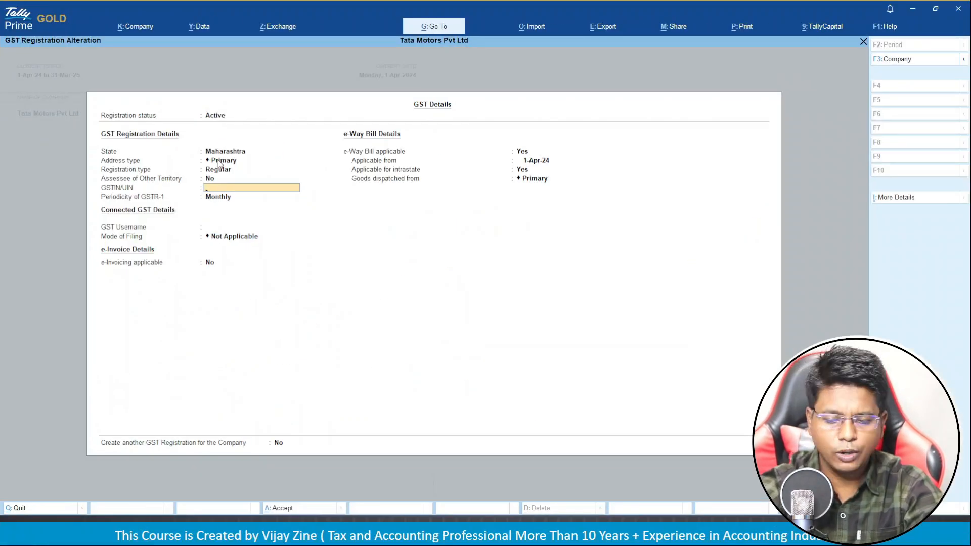
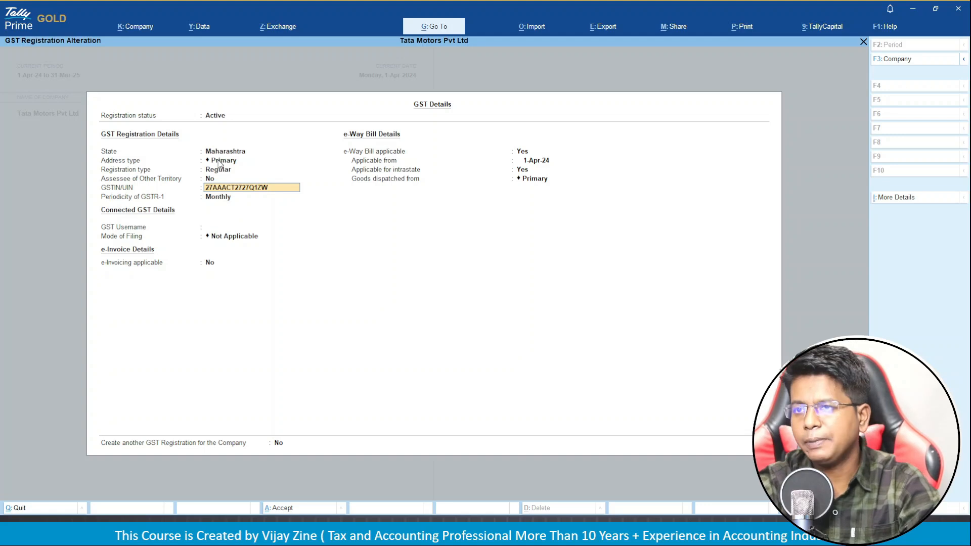
key("Return")
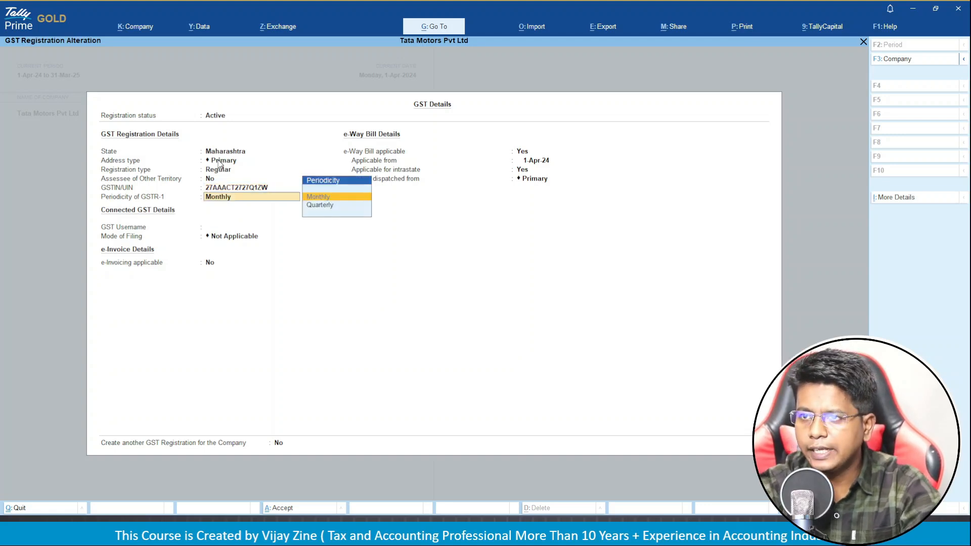
key("Return")
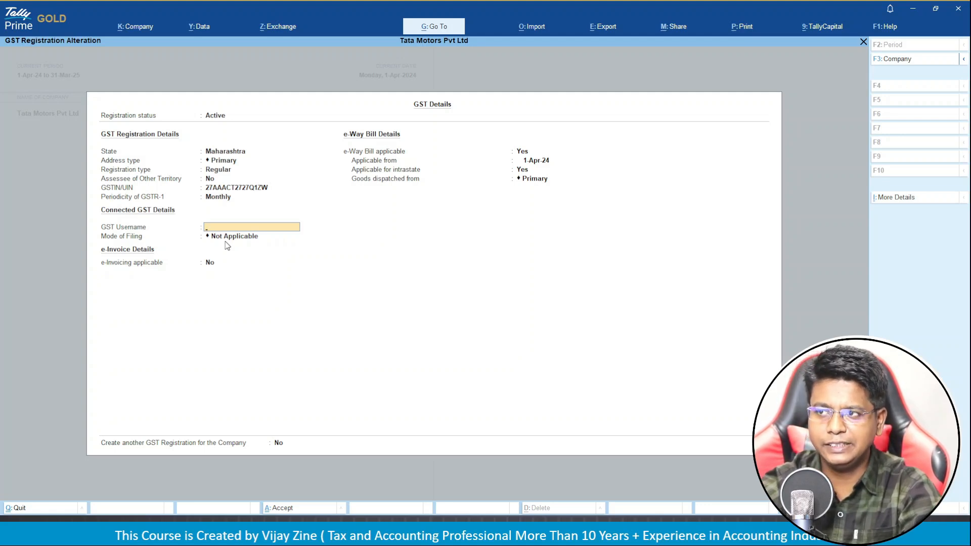
Keep default Mode of Filing, e-Invoicing and e-Way Bill values for Maharashtra until Accept appears.
key("Return")
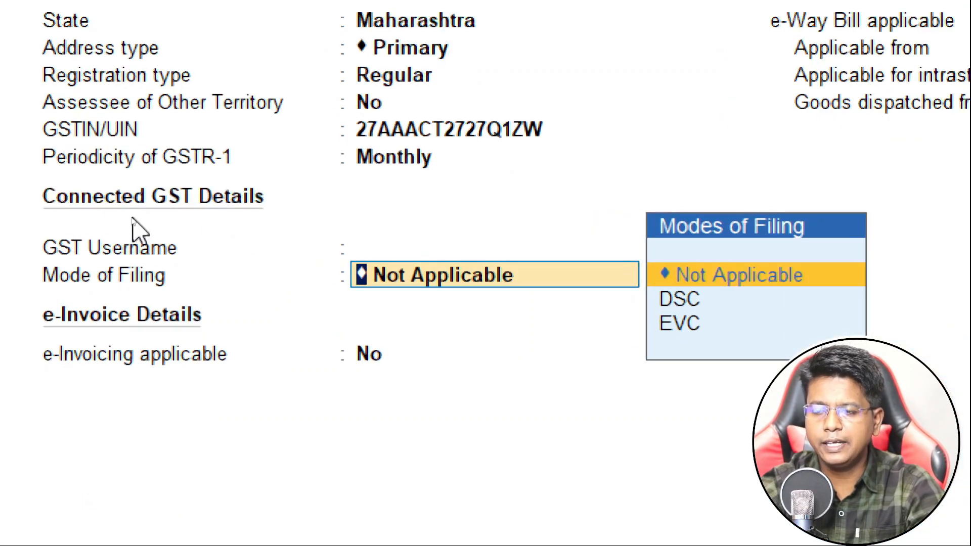
key("Return")
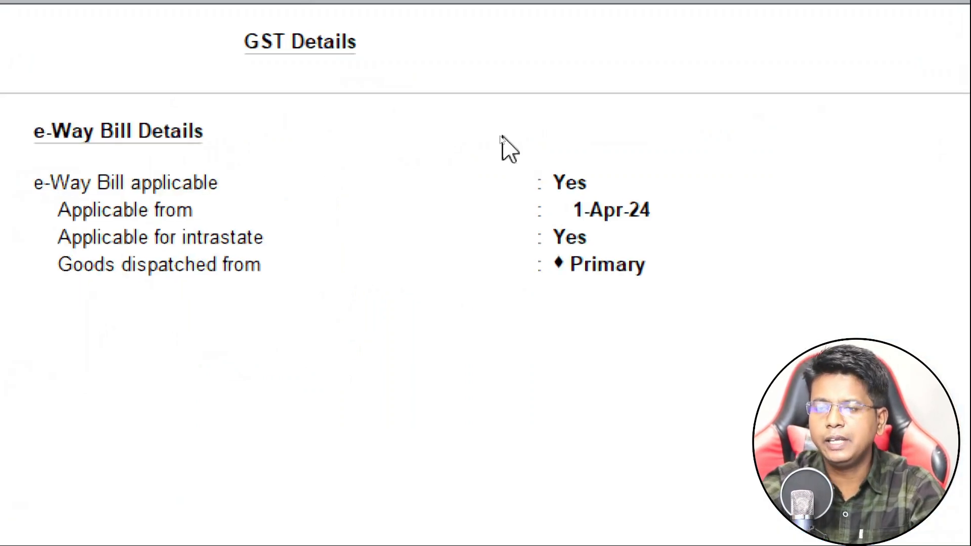
key("Return")
key("Return")
key("Return")
key("Return")
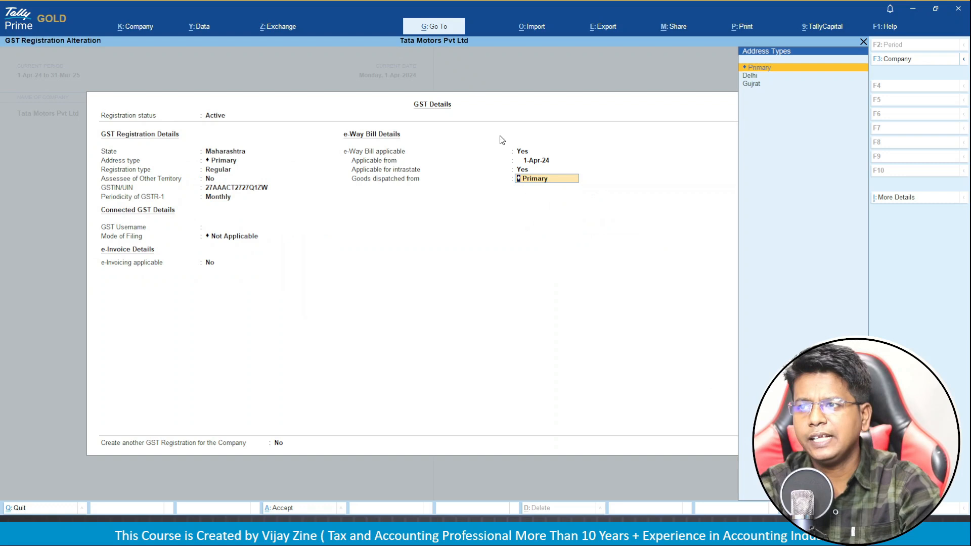
key("Return")
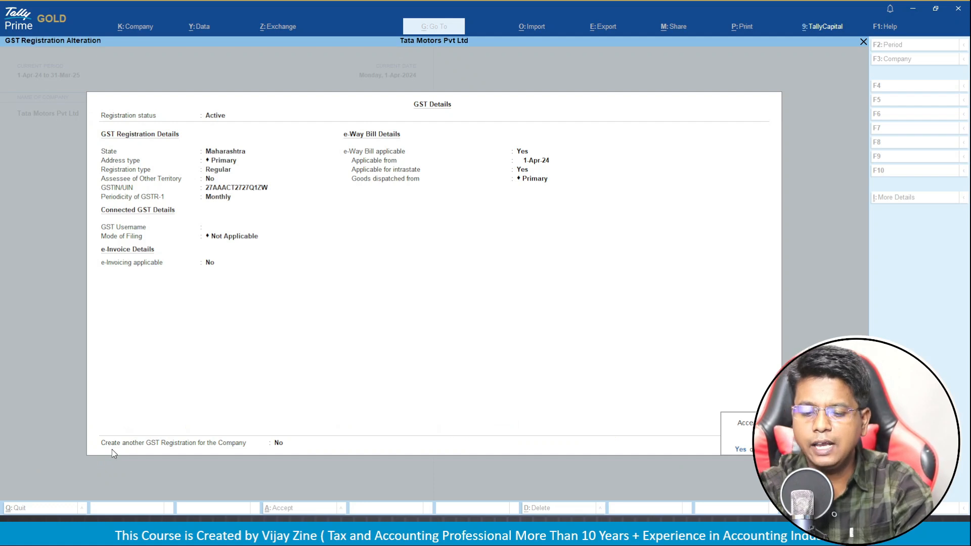
Answer Yes to adding another GST registration and begin a new one.
key("Escape")
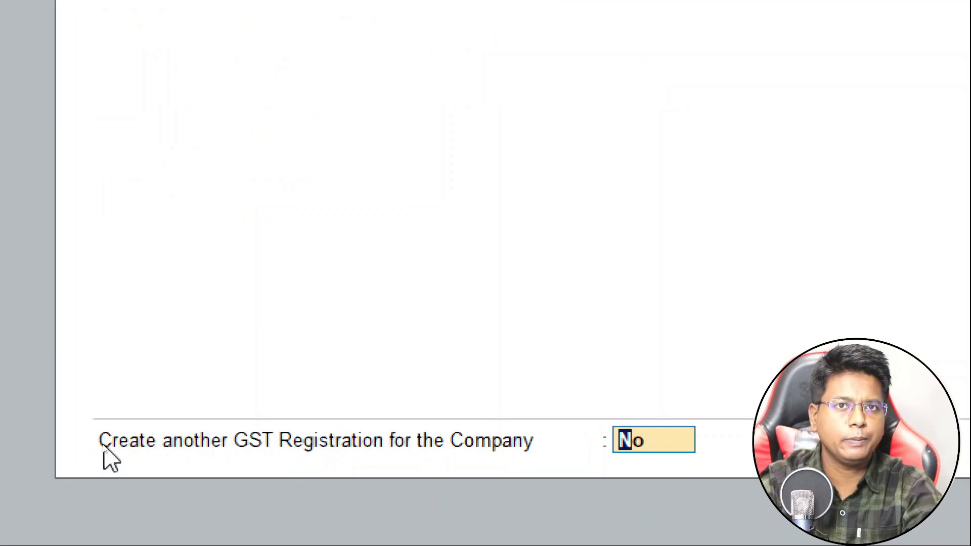
type("Y")
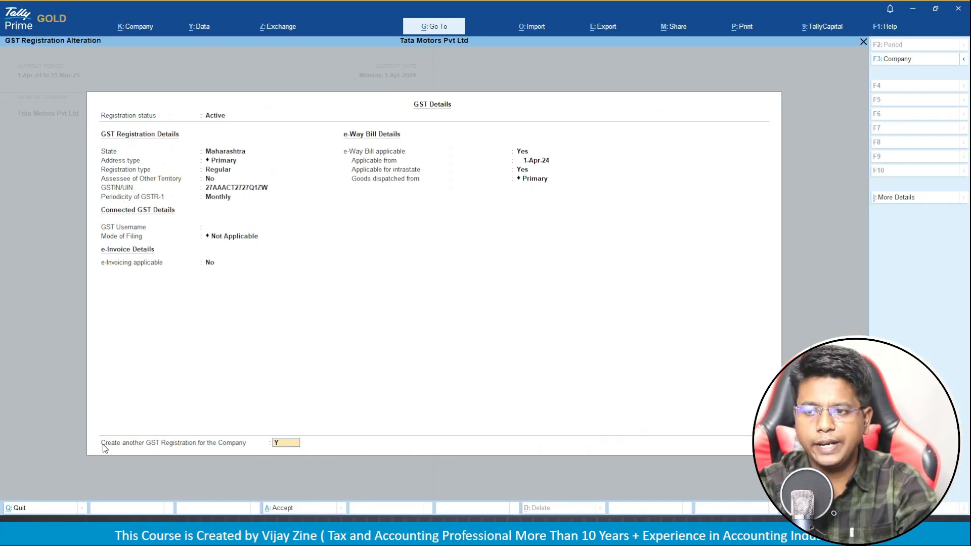
key("Return")
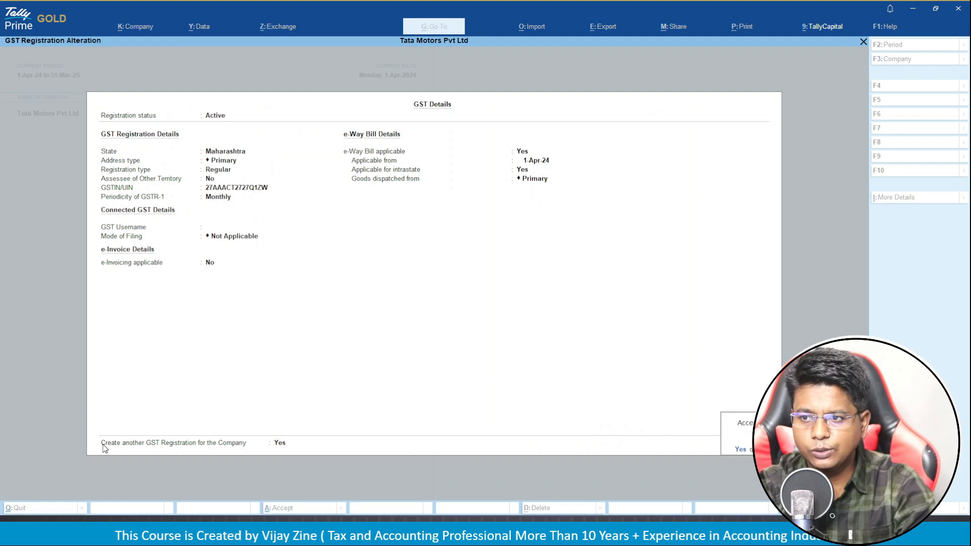
key("Return")
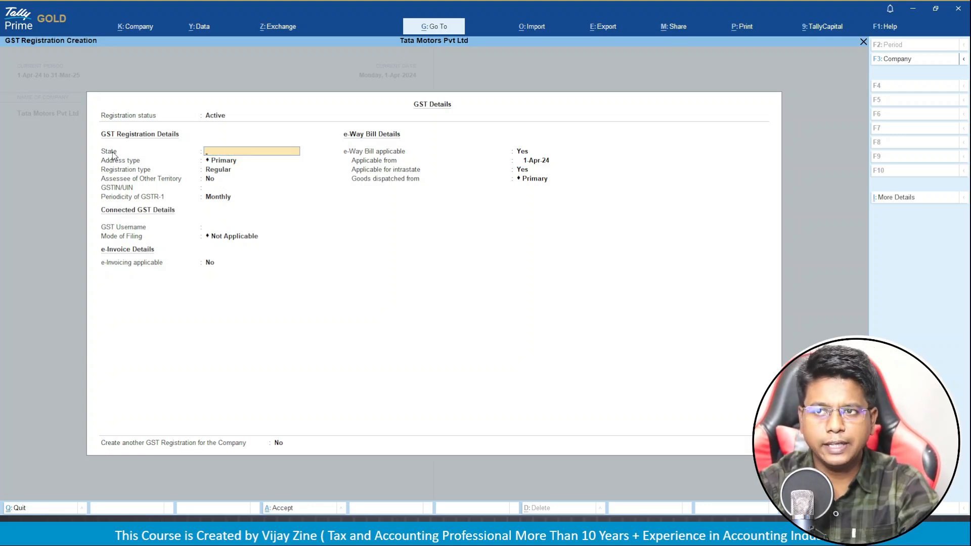
key("Escape")
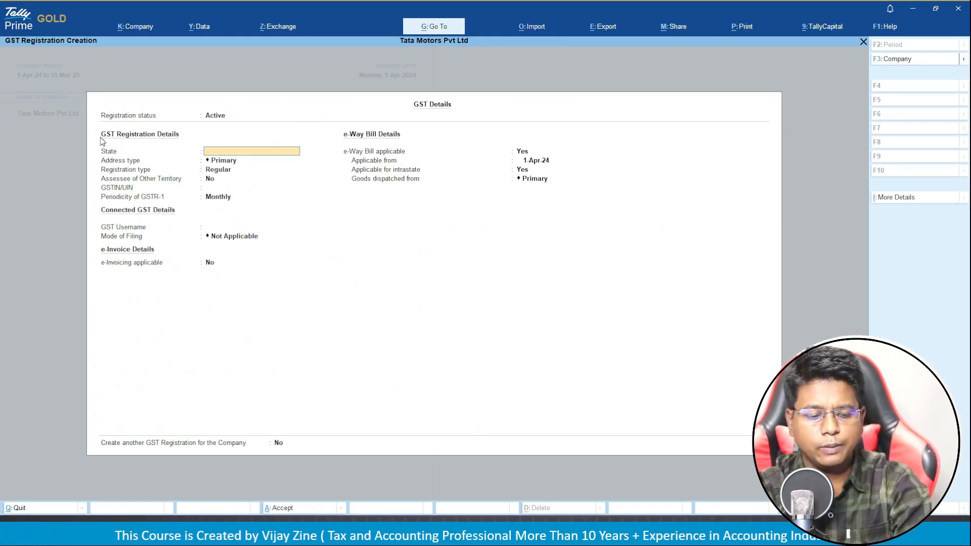
Register Gujarat with the Gujrat address, Regular type, its GSTIN and monthly GSTR-1, then accept.
type("GU")
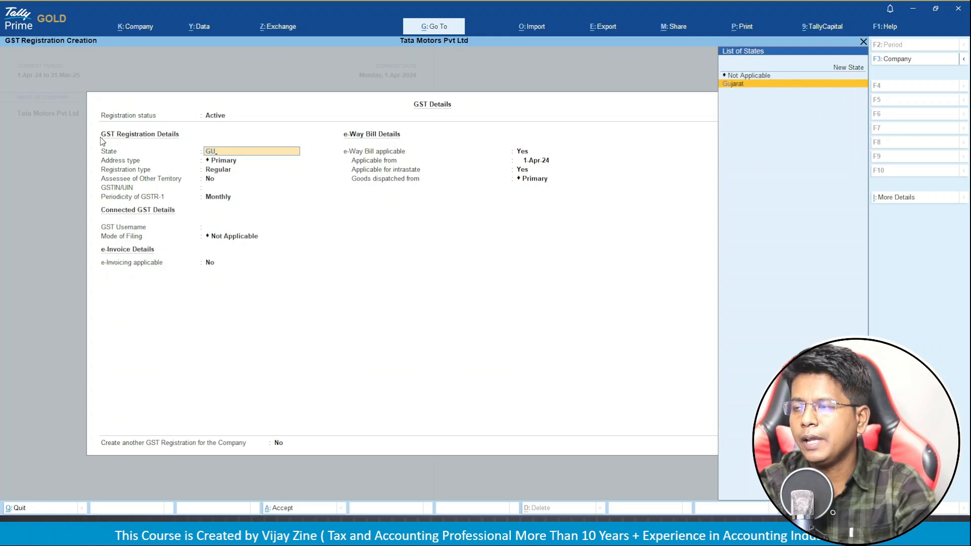
key("Return")
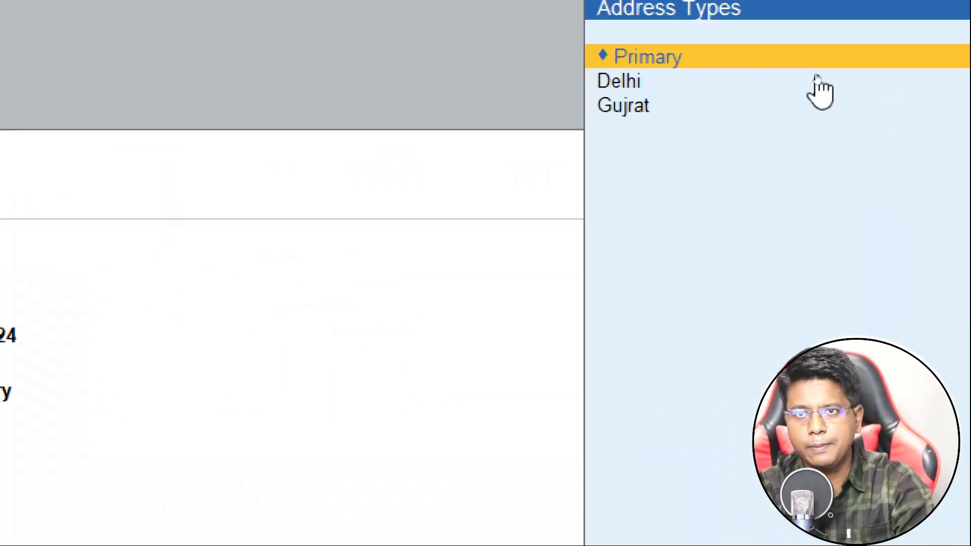
key("Down")
key("Down")
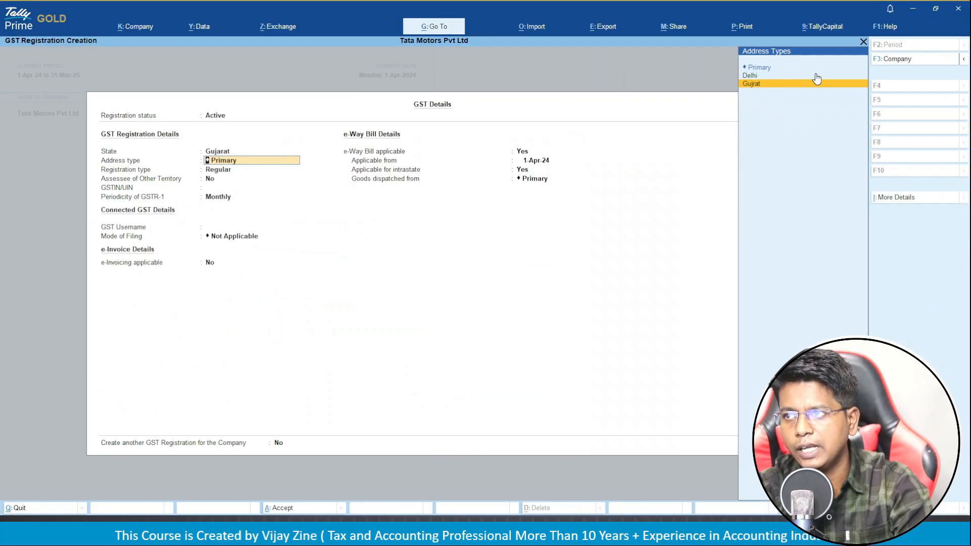
key("Return")
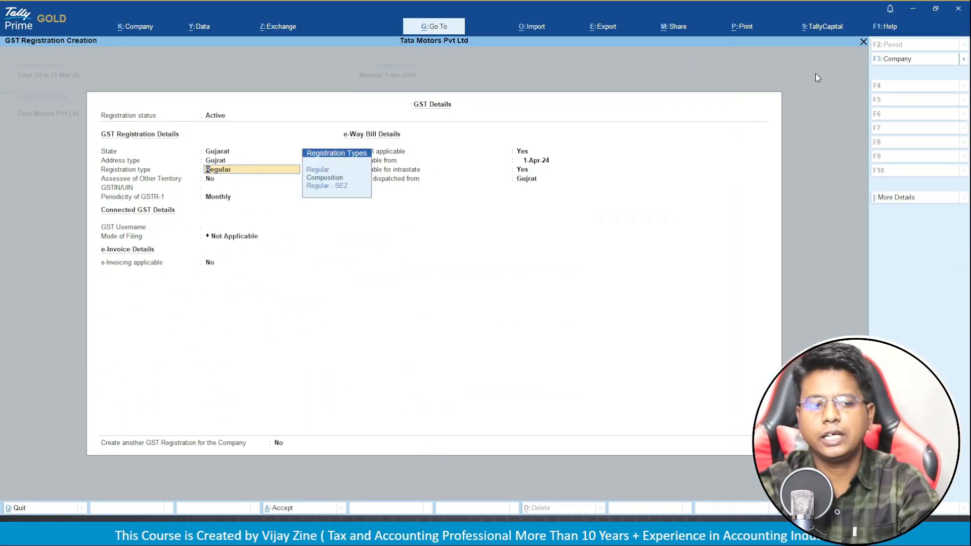
key("Return")
key("Return")
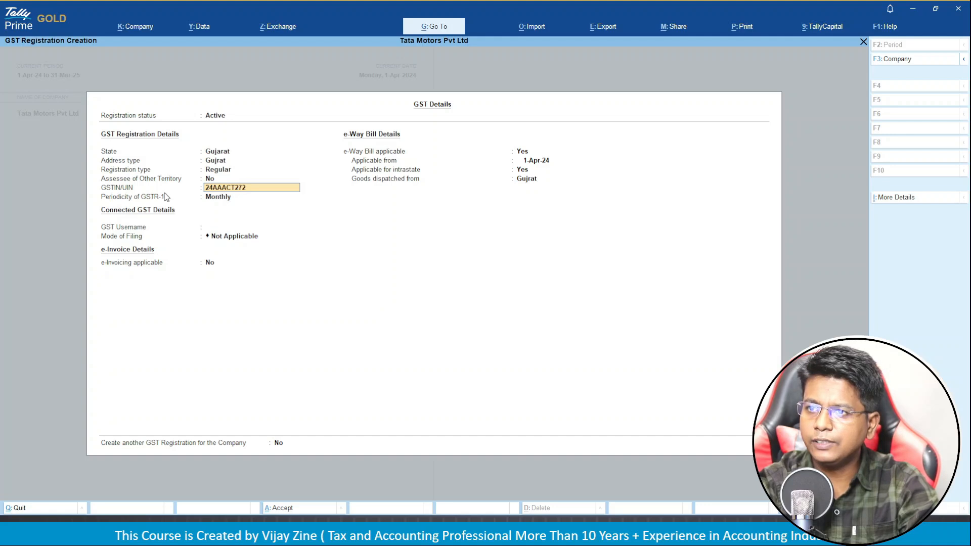
type("Q1Z2")
key("Return")
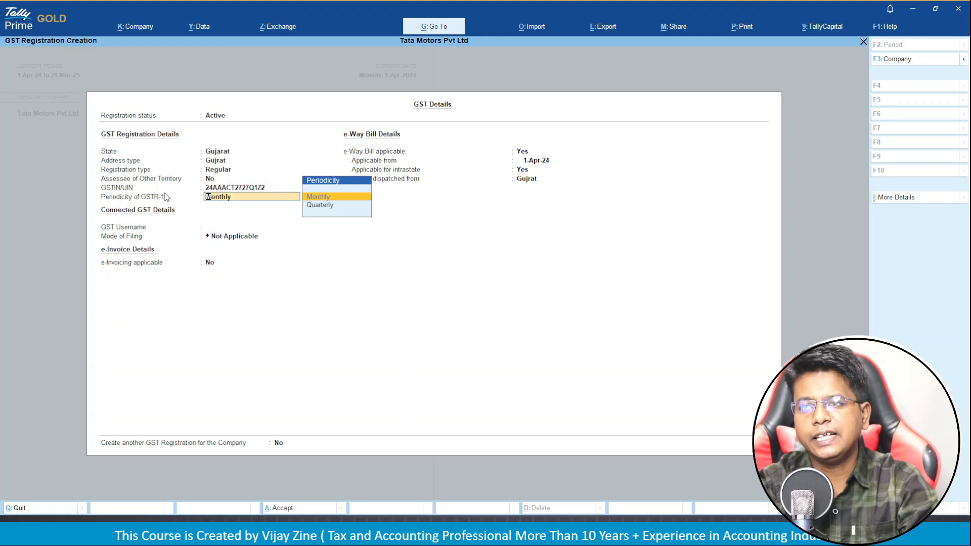
key("Return")
key("Return")
key("Return")
key("Return")
key("Return")
key("Return")
key("Return")
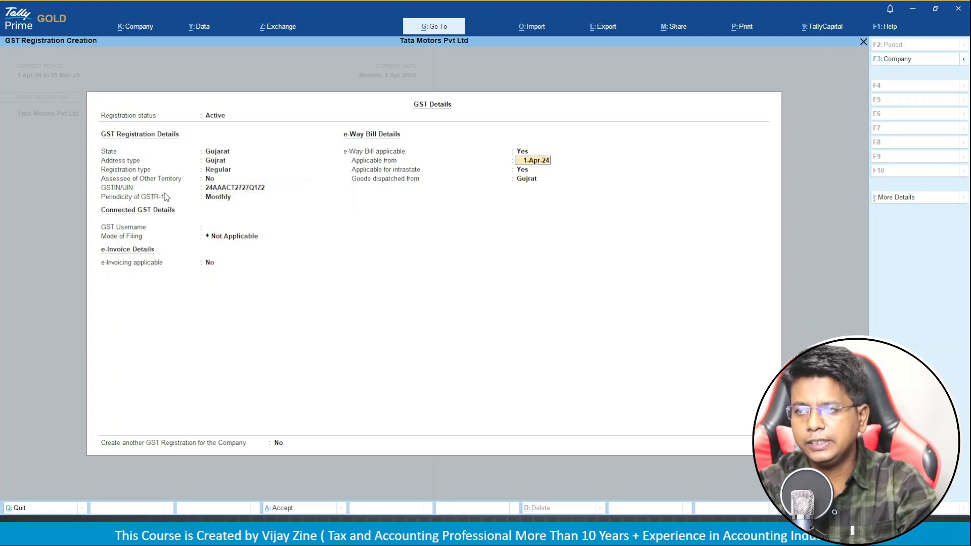
key("Return")
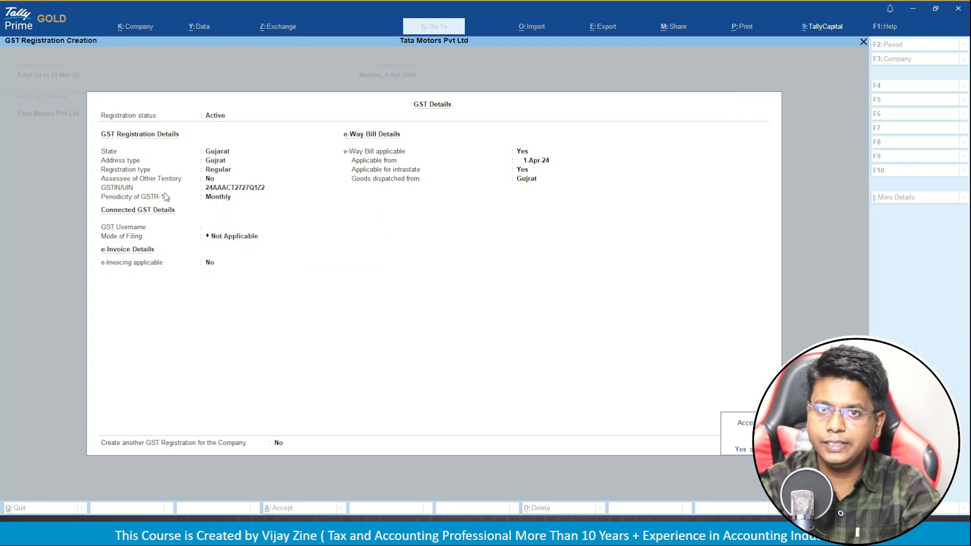
key("Return")
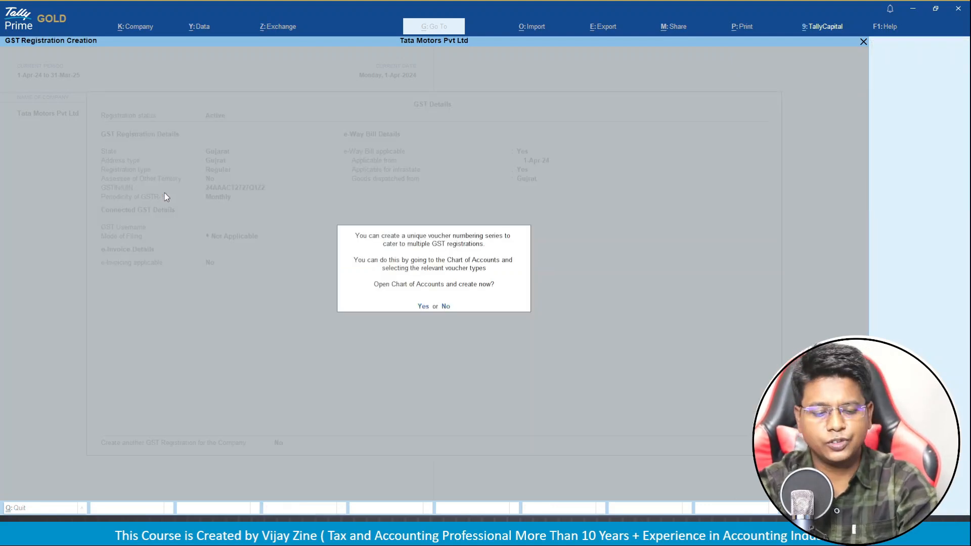
Accept the numbering-series prompt, then return to GST Registrations and choose Create.
key("Return")
key("Escape")
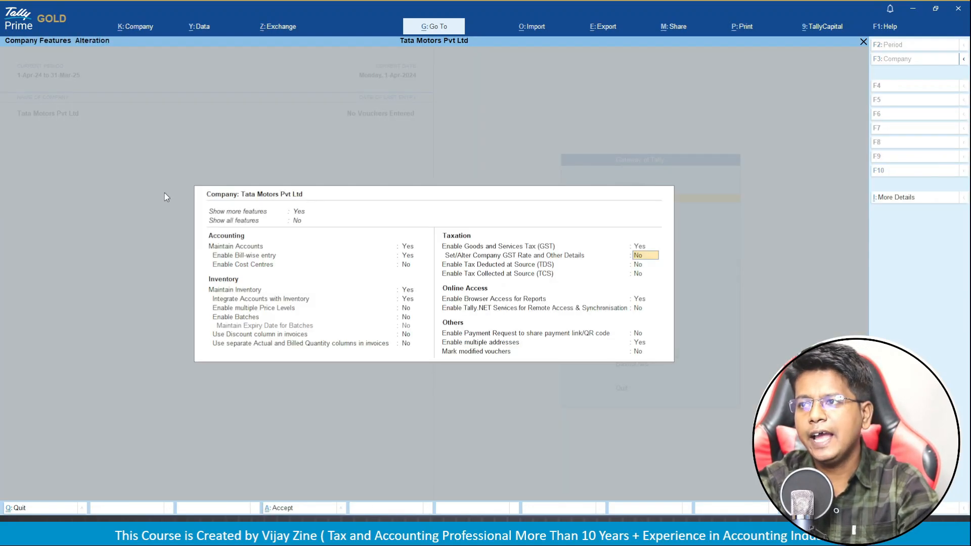
key("Up")
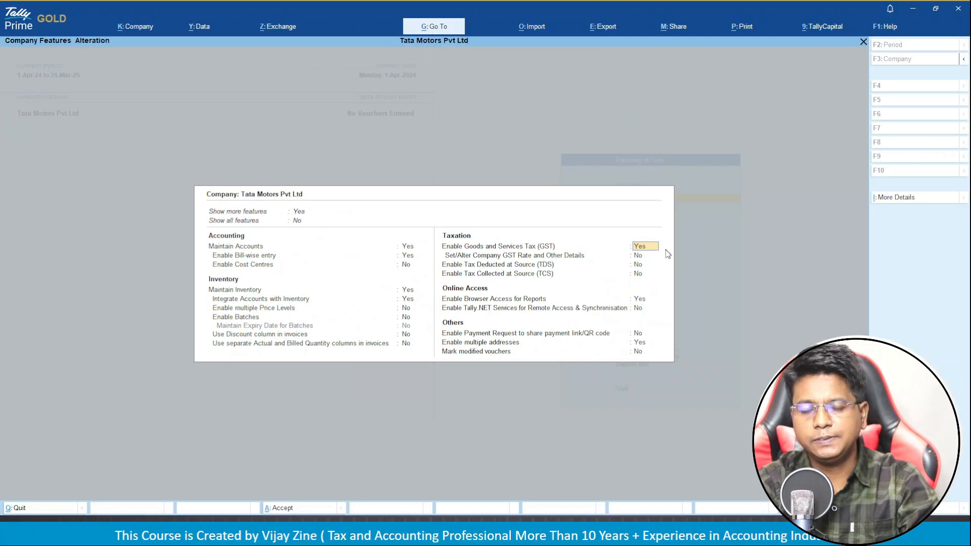
key("Return")
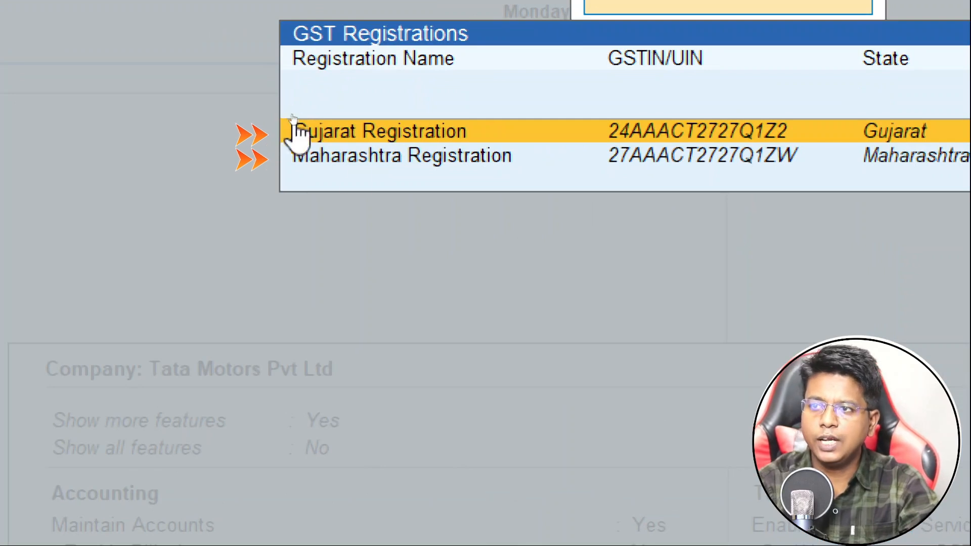
key("Down")
key("Up")
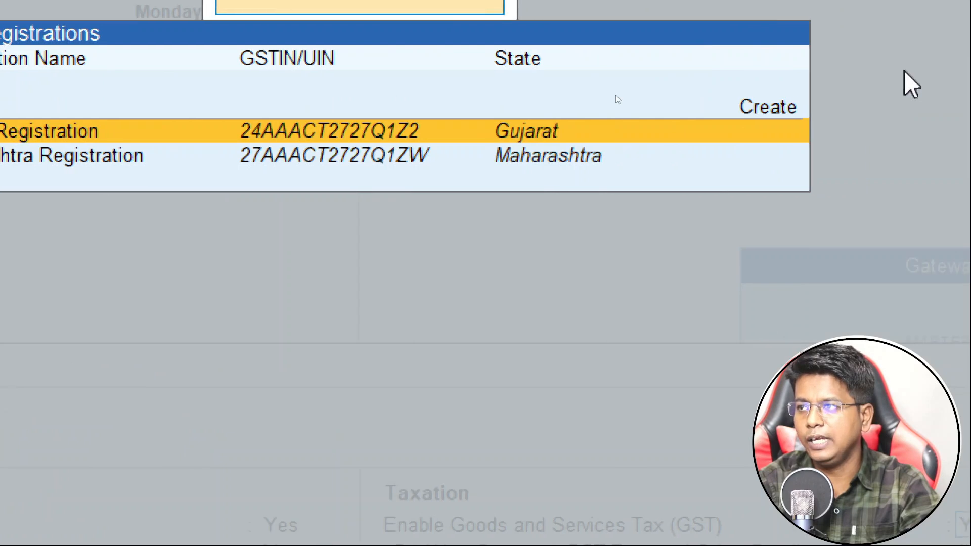
key("Up")
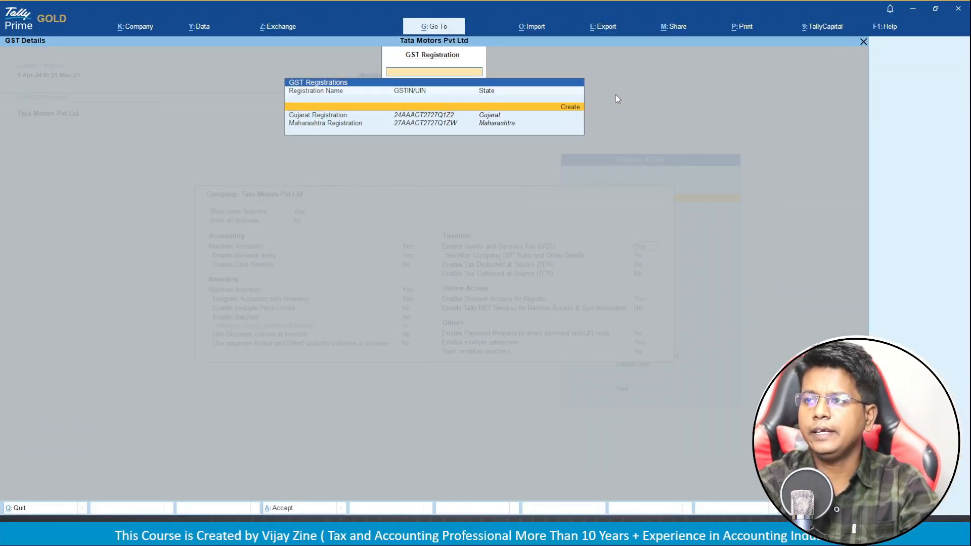
key("Return")
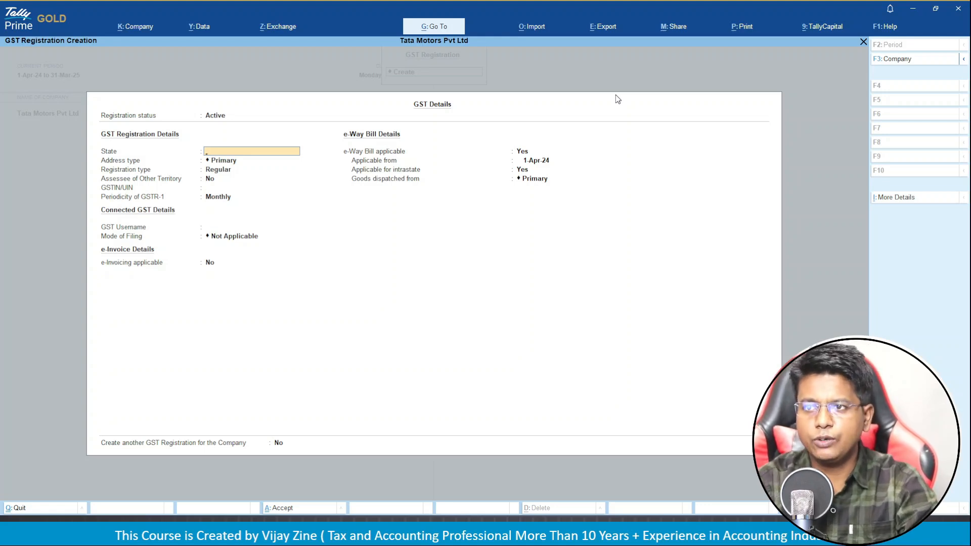
Register Delhi with the Delhi address type, Regular type and its GSTIN, then accept.
type("D")
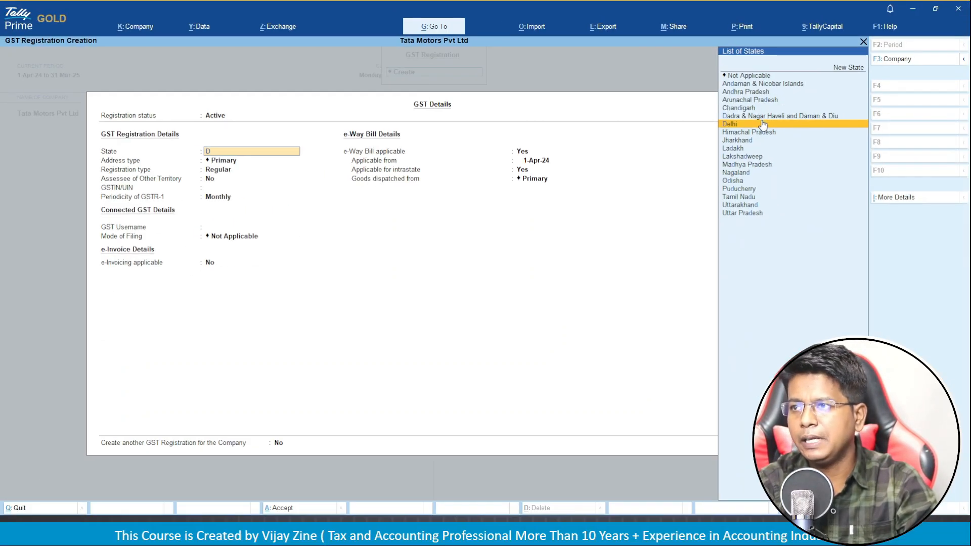
left_click(766, 136)
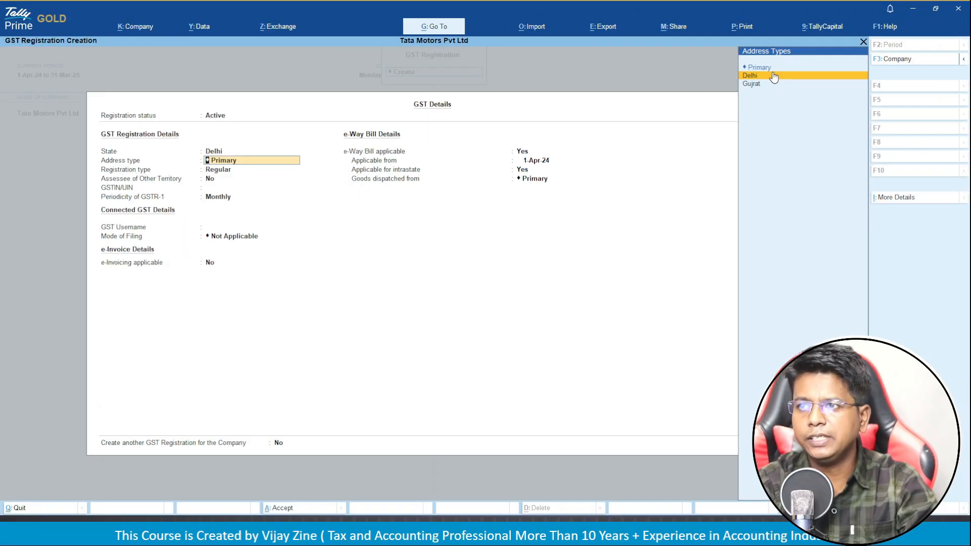
left_click(774, 80)
key("Return")
key("Return")
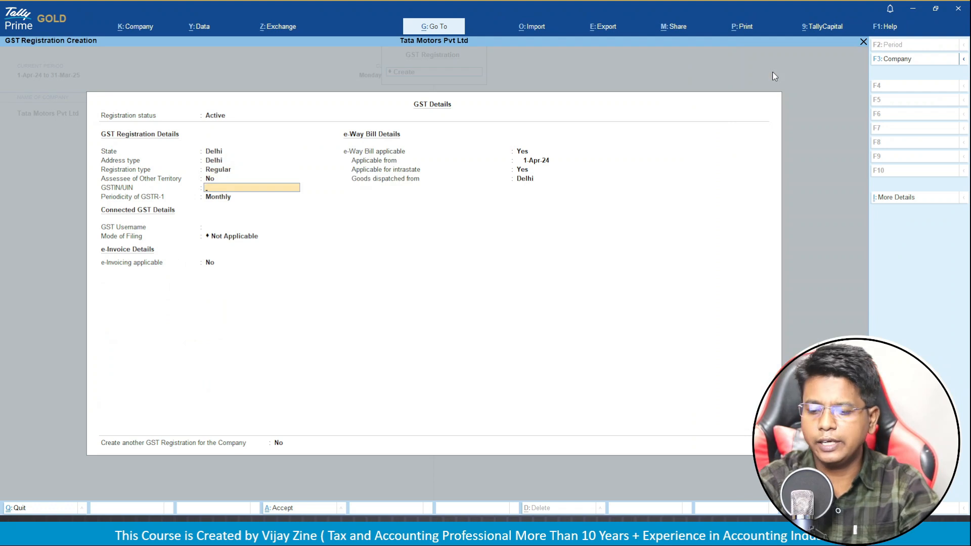
type("07AAACT2727")
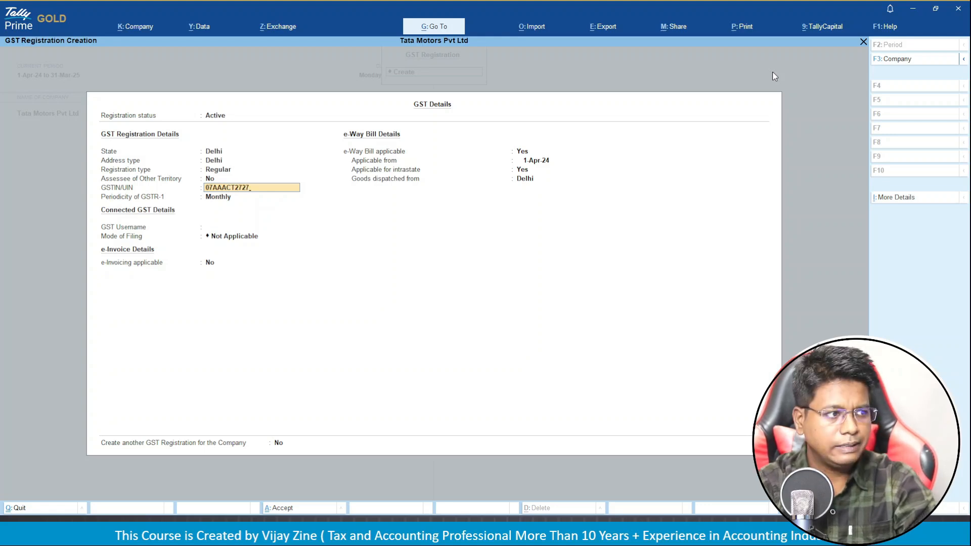
type("Q1")
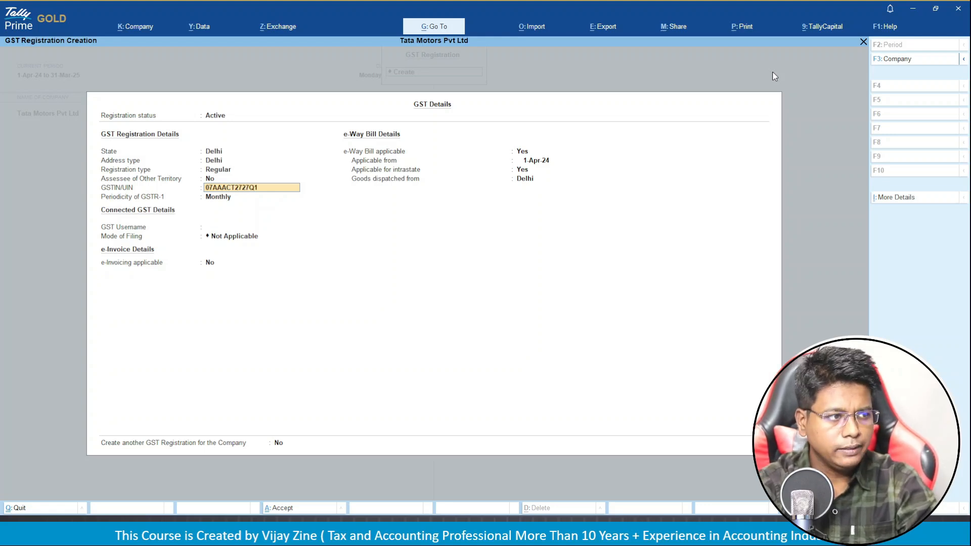
key("Return")
key("Return")
key("Return")
key("Return")
key("Return")
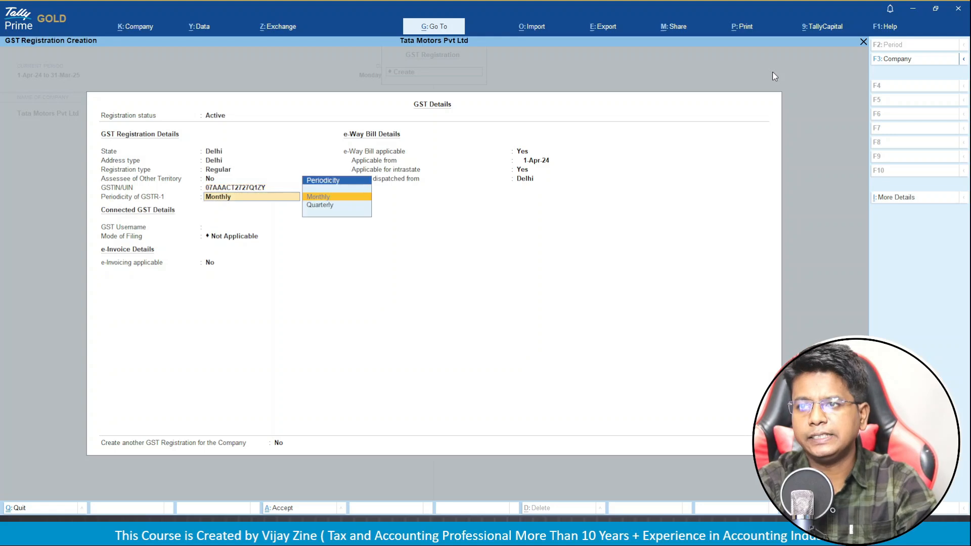
key("Return")
key("Return")
key("Return")
key("Return")
key("Return")
key("Return")
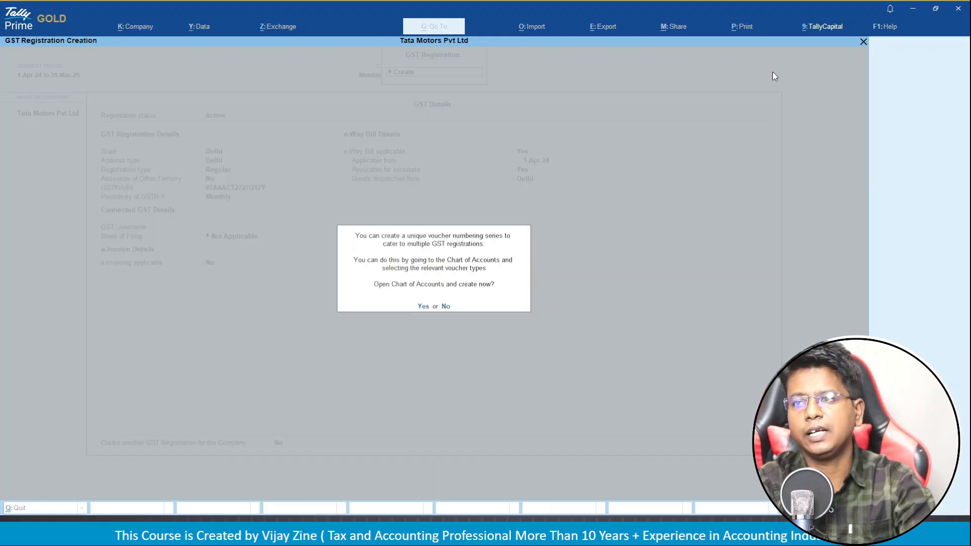
Agree to the numbering-series prompt and close the lists back to Company Features.
key("Return")
key("Escape")
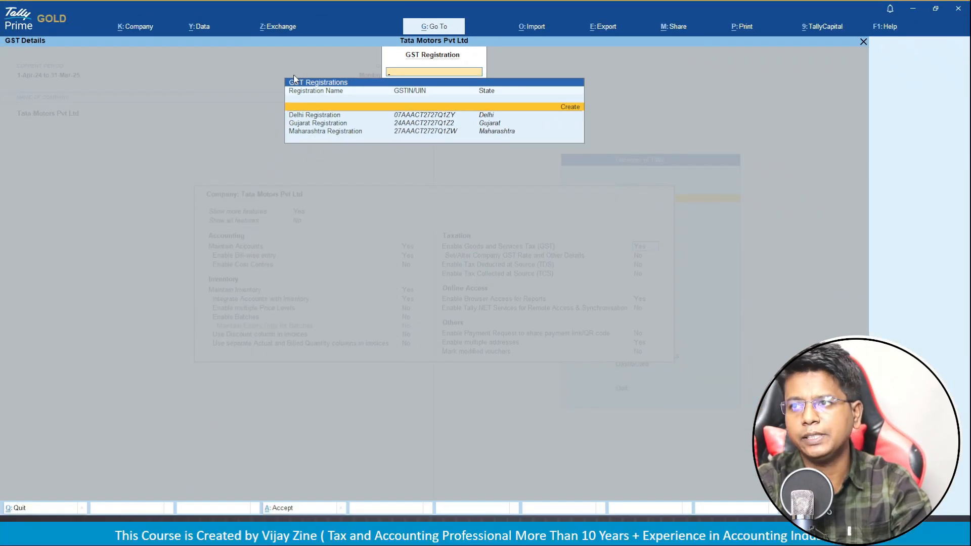
key("Down")
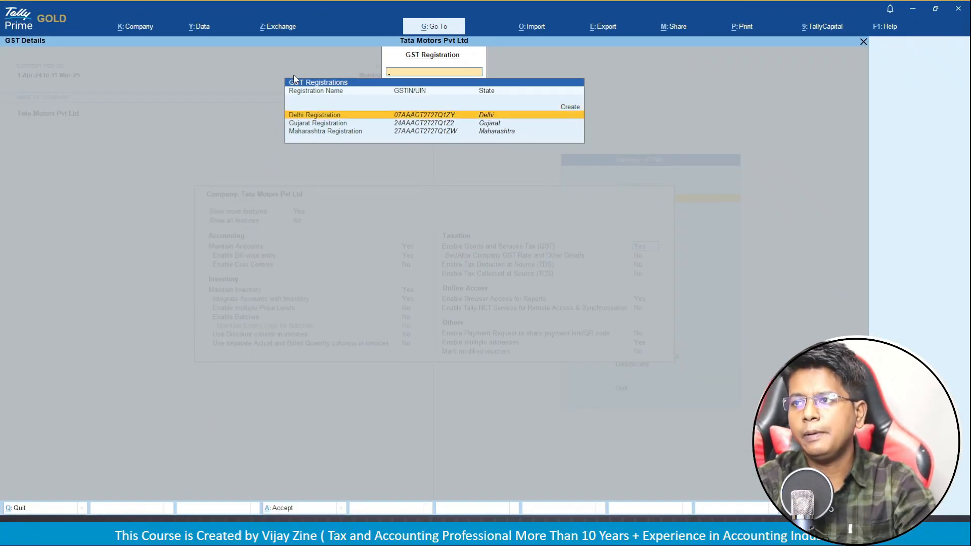
key("Escape")
key("Return")
key("Return")
key("Return")
key("Return")
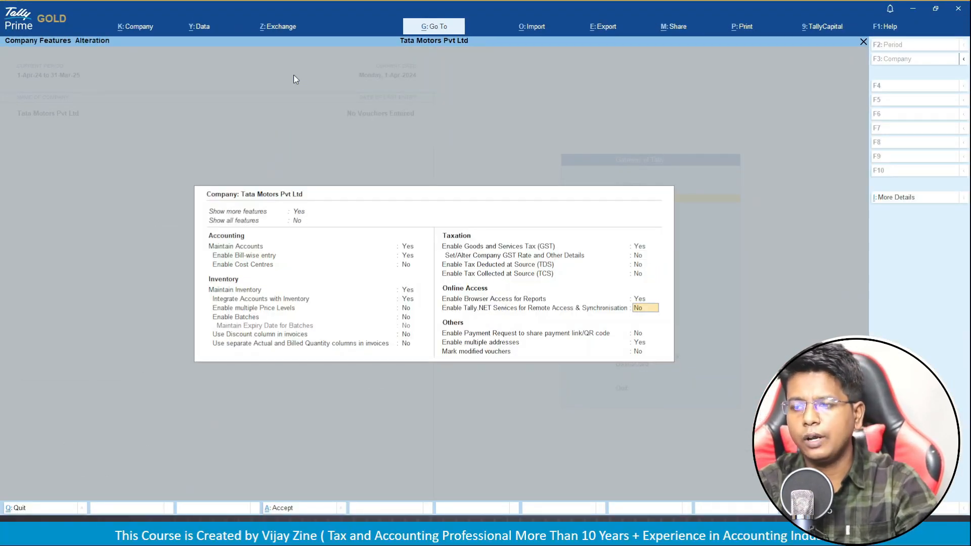
Accept Company Features and open voucher entry from Gateway of Tally.
key("ctrl+a")
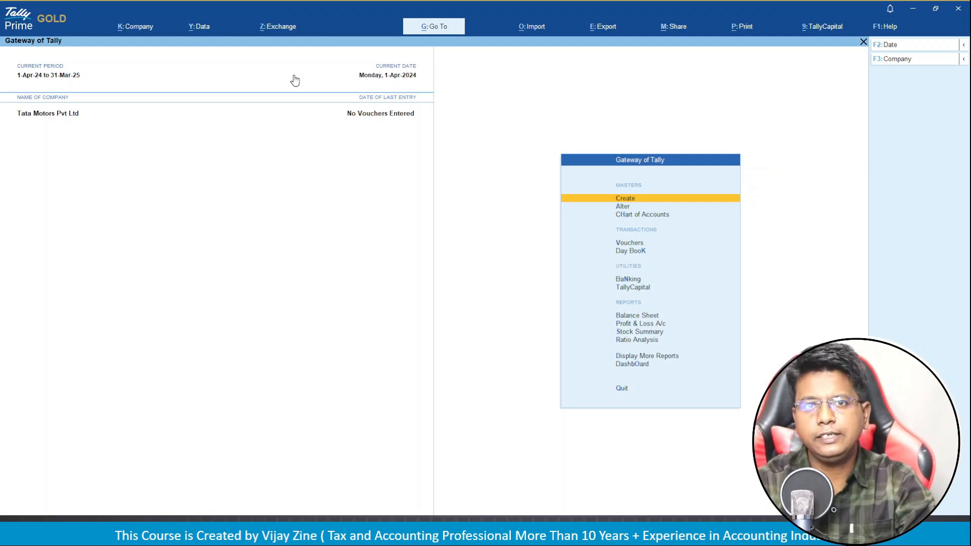
key("Down")
key("Down")
key("Down")
key("Down")
key("Up")
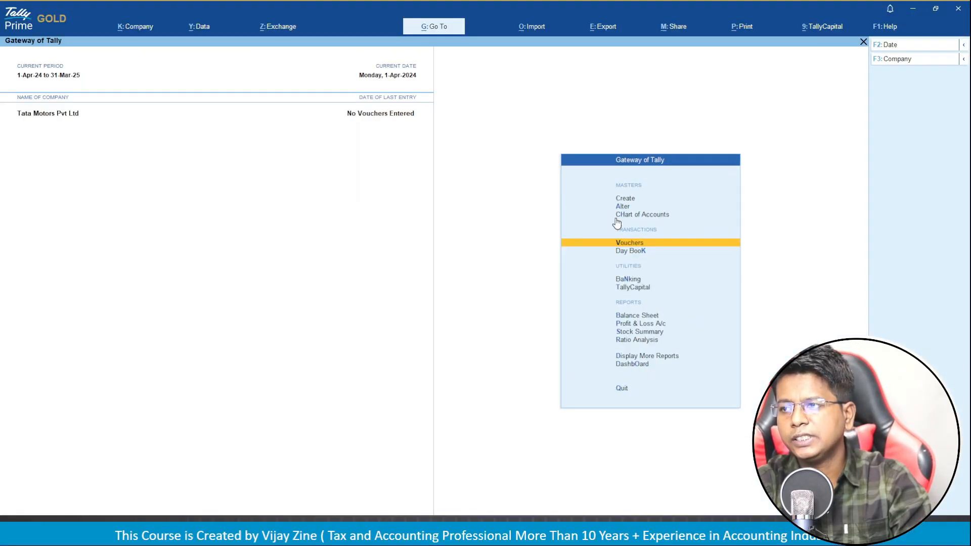
key("Return")
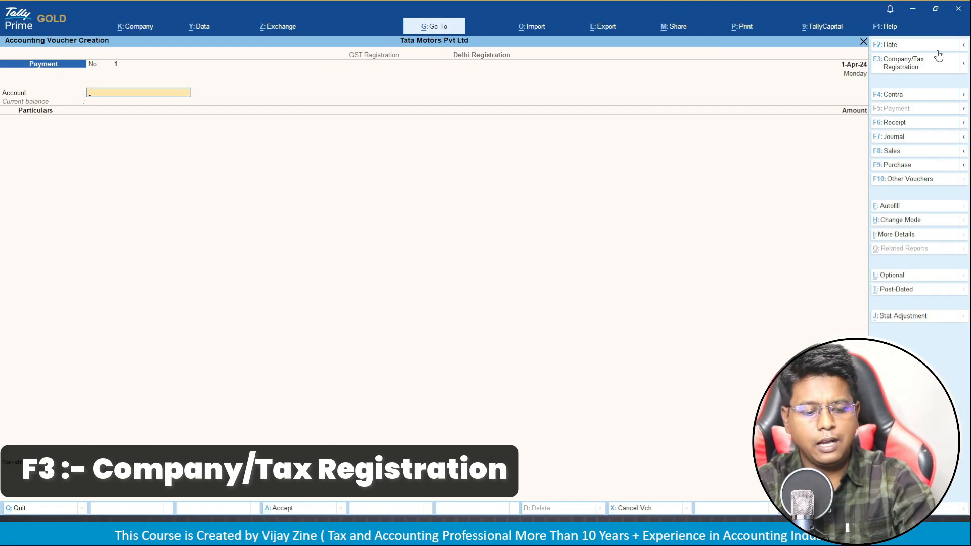
Switch the voucher's tax registration to Maharashtra, then to Gujarat Registration.
left_click(938, 55)
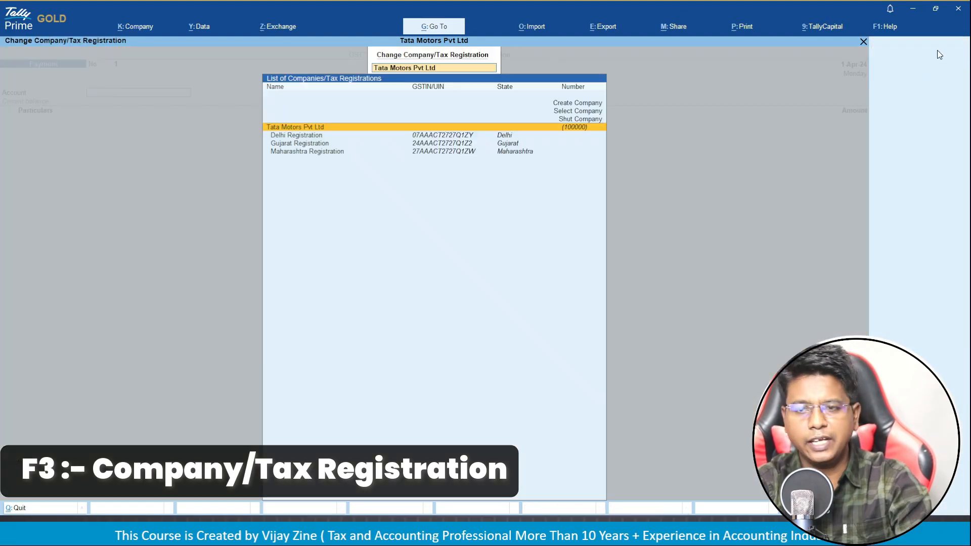
key("Down")
key("Down")
key("Down")
key("Return")
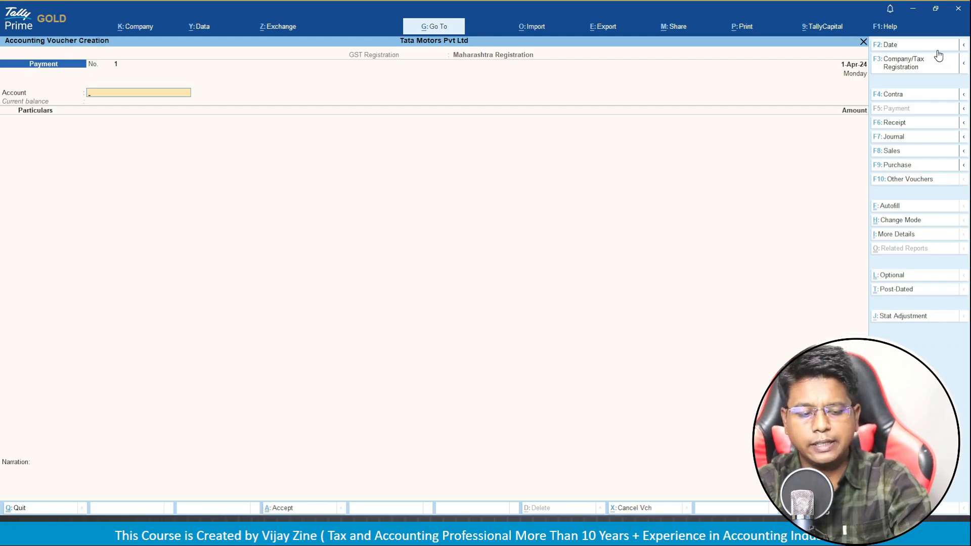
left_click(938, 56)
key("Down")
key("Down")
key("Return")
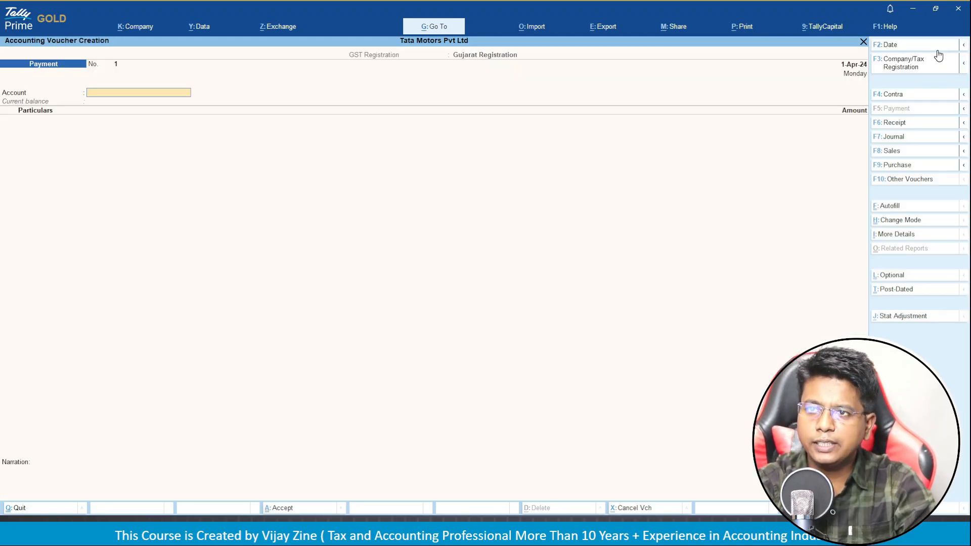
Reopen voucher entry and switch the Payment voucher back to Maharashtra Registration.
key("Escape")
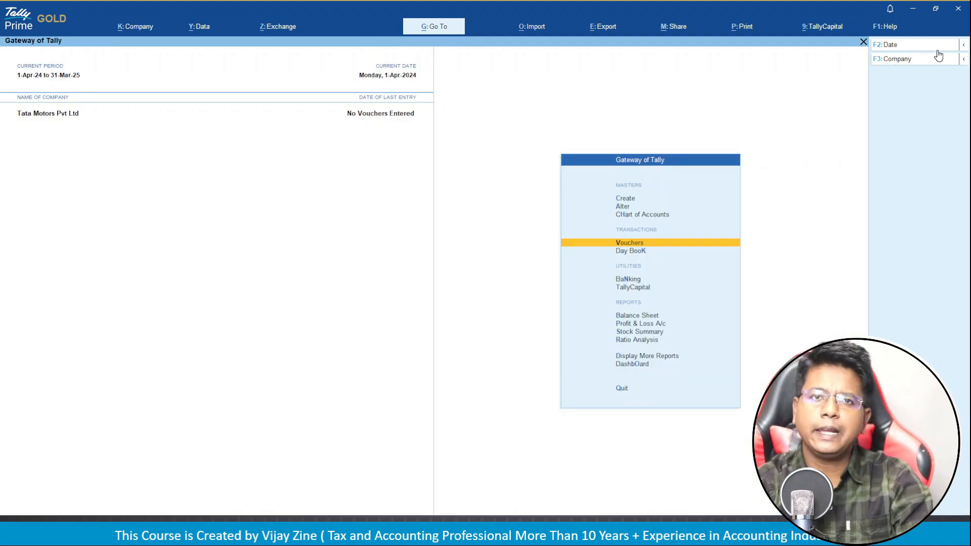
left_click(938, 56)
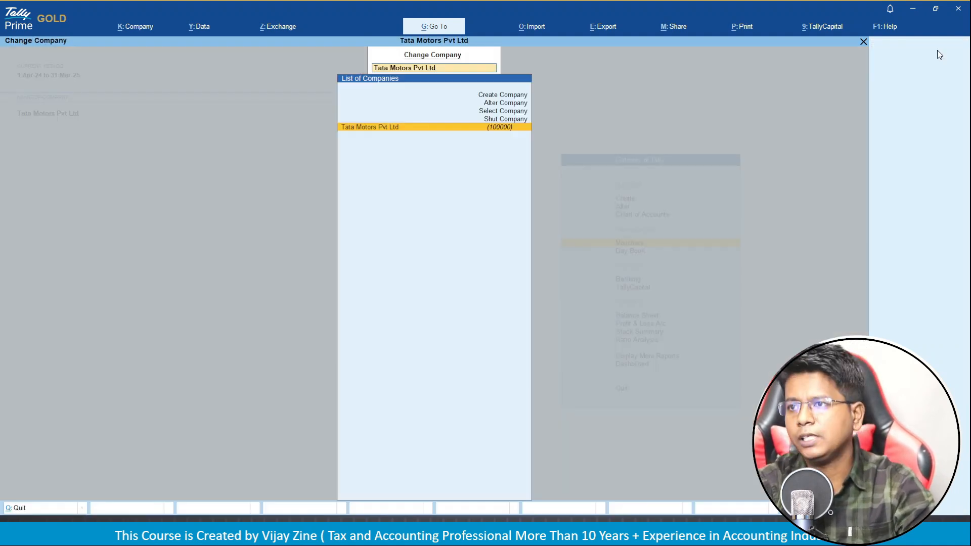
key("Escape")
key("Escape")
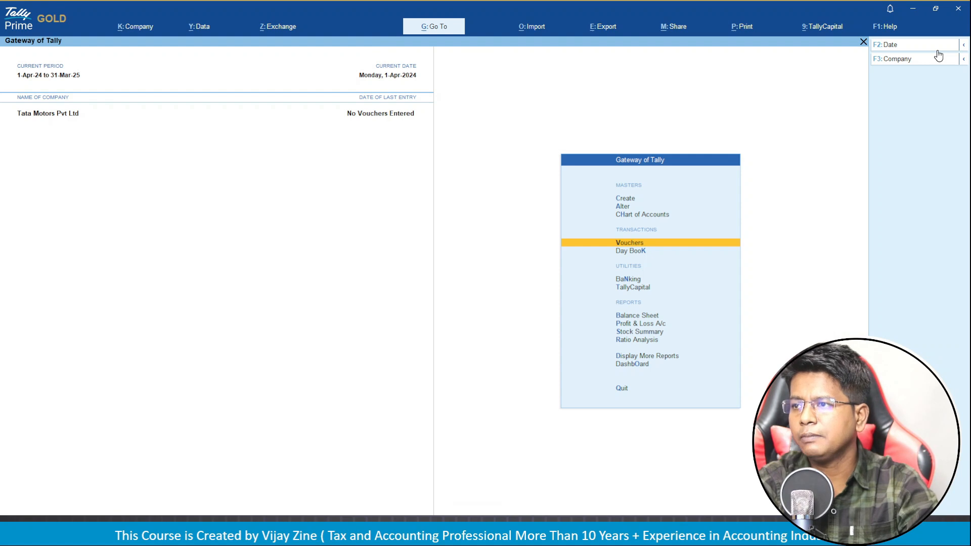
key("Return")
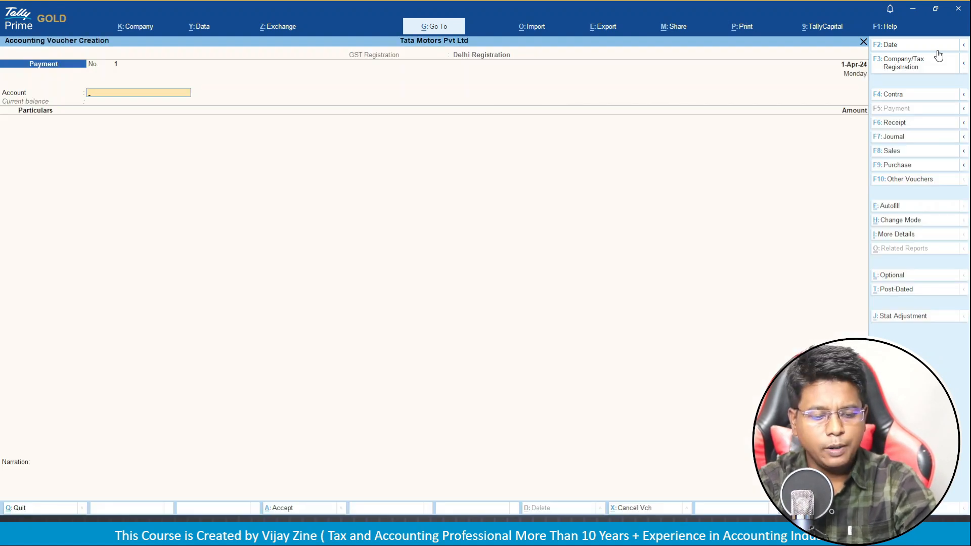
left_click(938, 55)
key("Down")
key("Down")
key("Down")
key("Return")
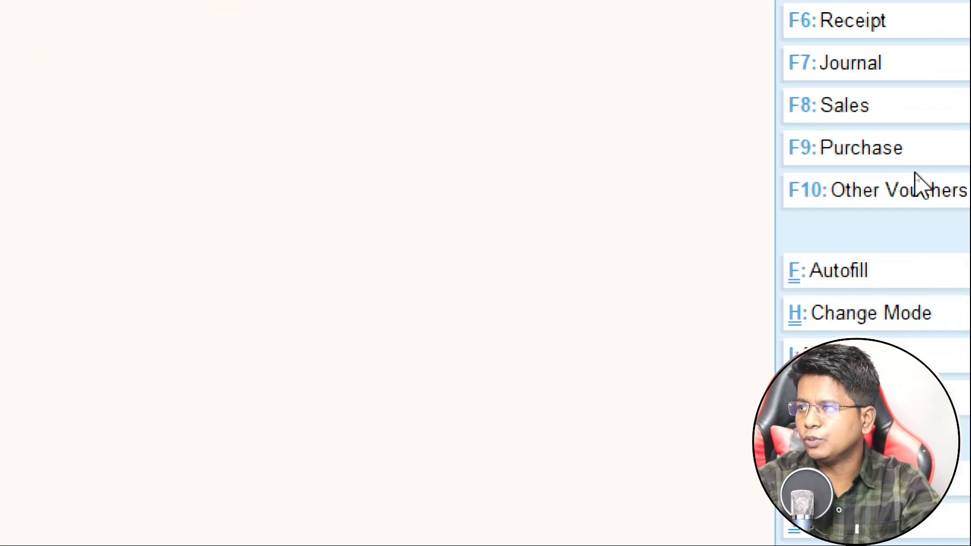
Switch to a Purchase voucher and set its registration to Maharashtra.
left_click(889, 157)
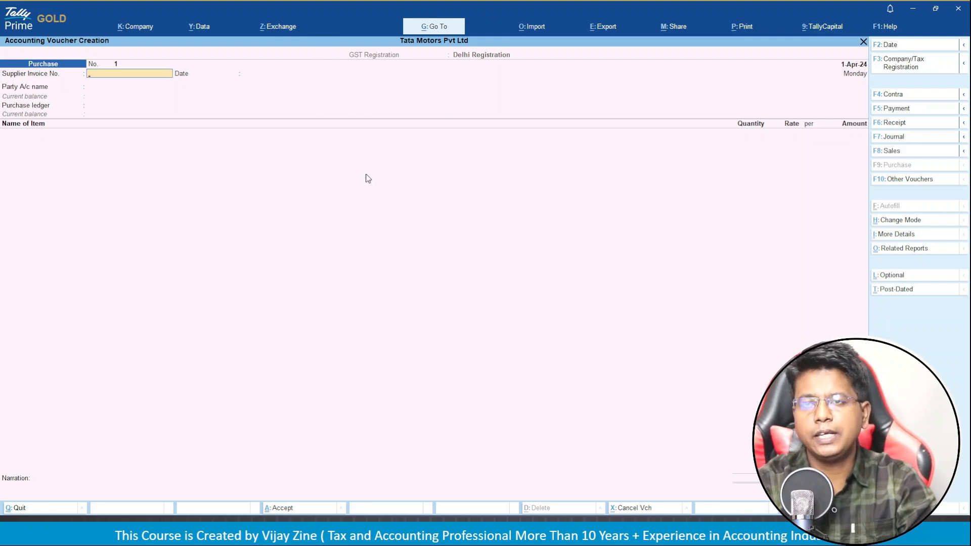
key("F3")
key("Down")
key("Down")
key("Down")
key("Return")
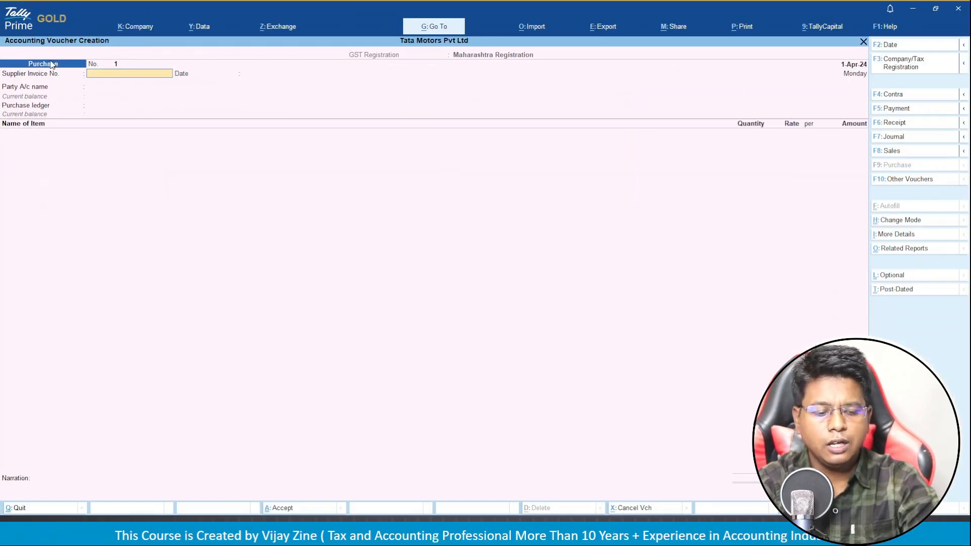
Change the Purchase voucher to Gujarat Registration, then exit to Gateway of Tally.
key("F3")
key("Down")
key("Down")
key("Return")
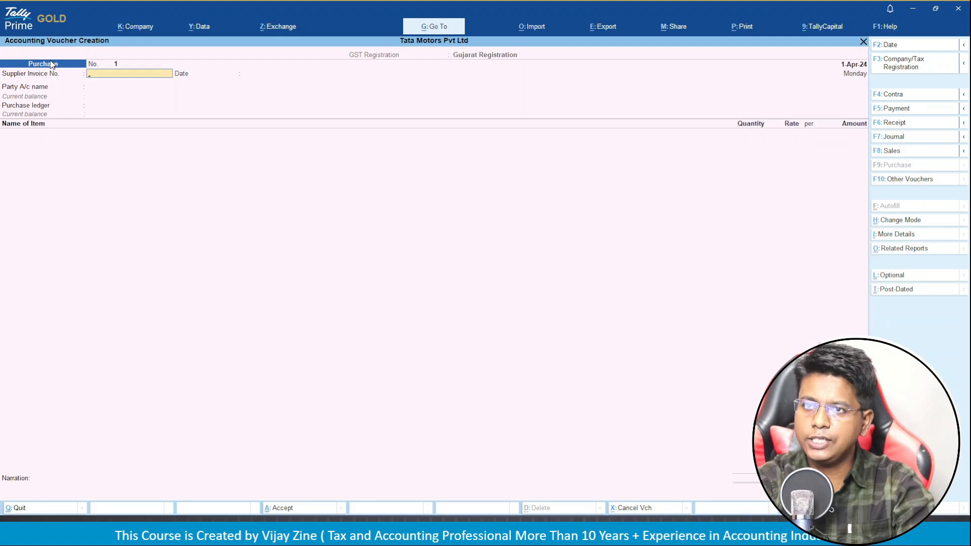
key("Escape")
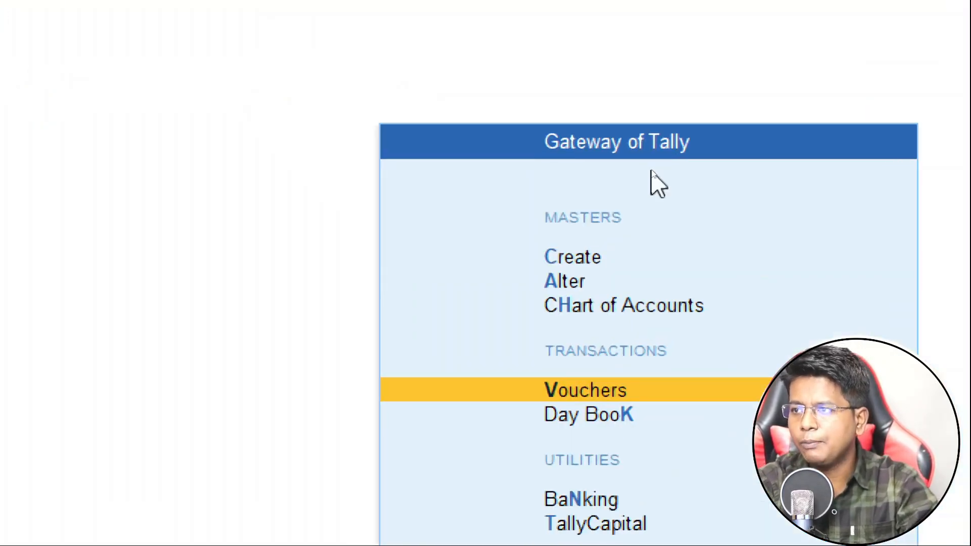
Alter the Purchase voucher type and select its Method of Voucher Numbering field.
key("Up")
key("Up")
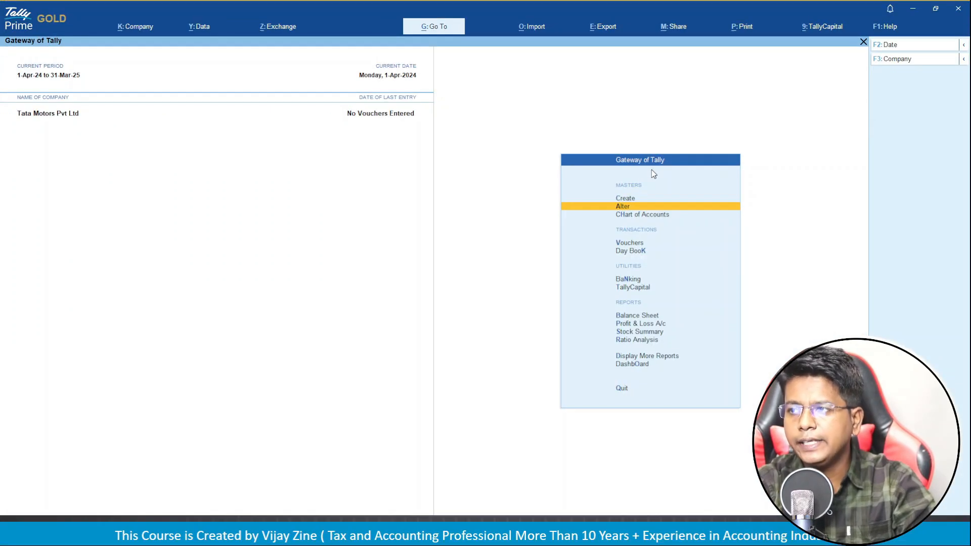
key("Return")
key("Down")
key("Down")
key("Down")
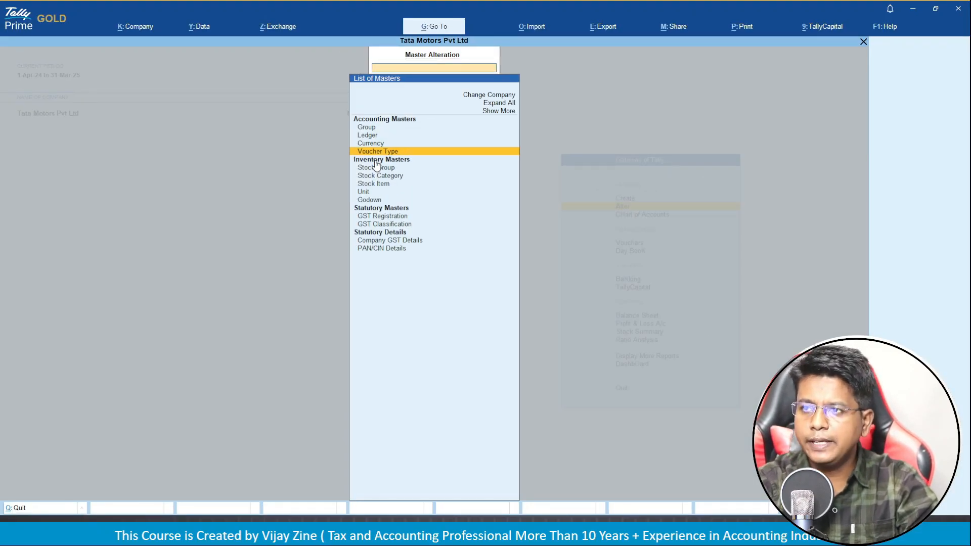
key("Return")
key("Down")
key("Down")
key("Down")
key("Down")
key("Down")
key("Down")
key("Down")
key("Down")
key("Down")
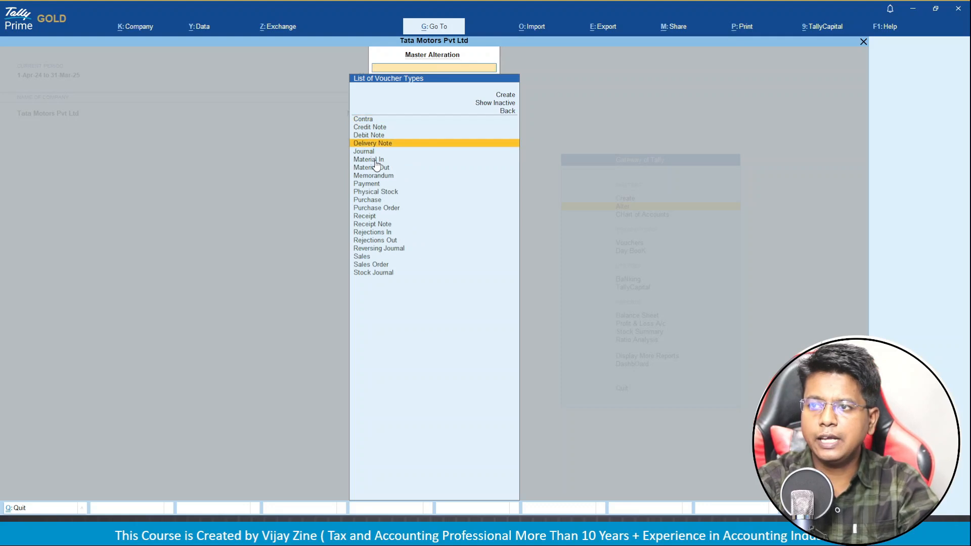
key("Down")
key("Down")
key("Up")
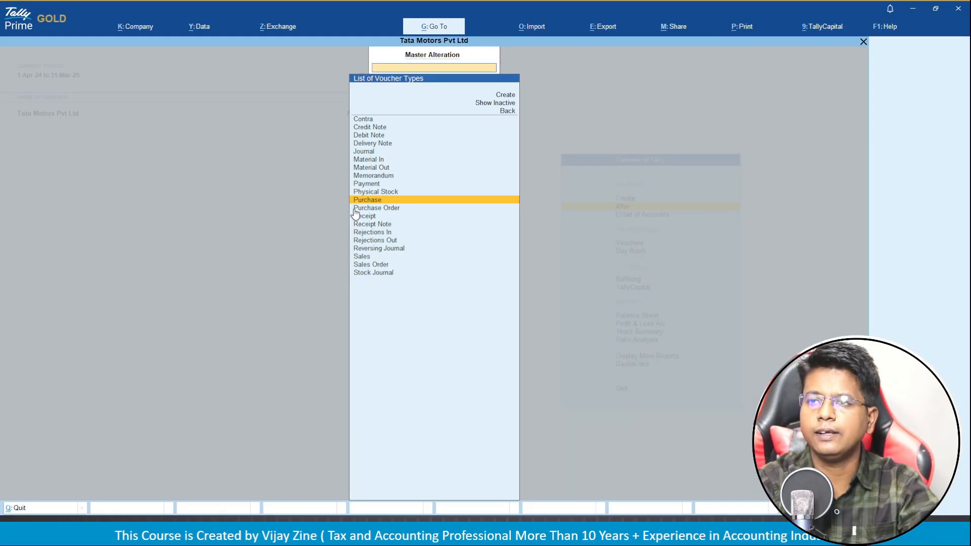
key("Return")
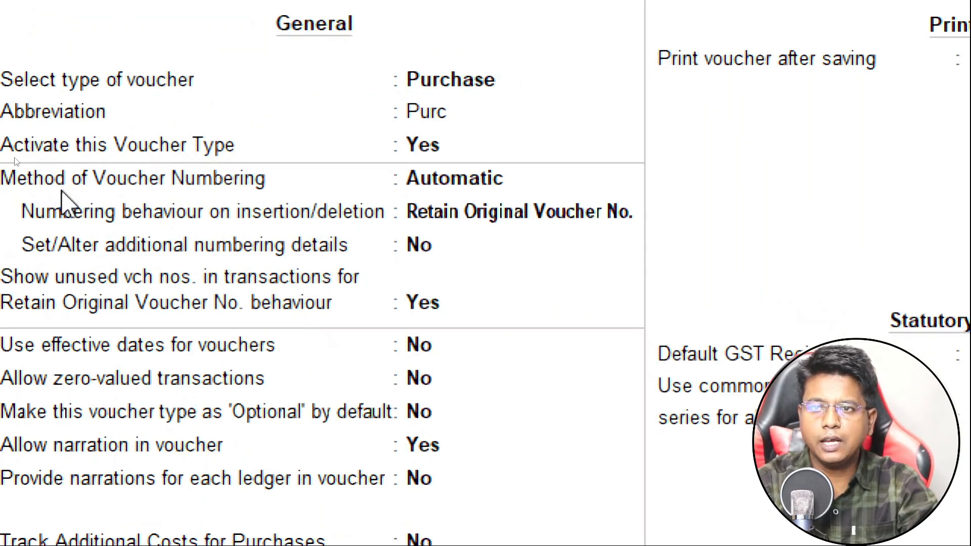
left_click(39, 185)
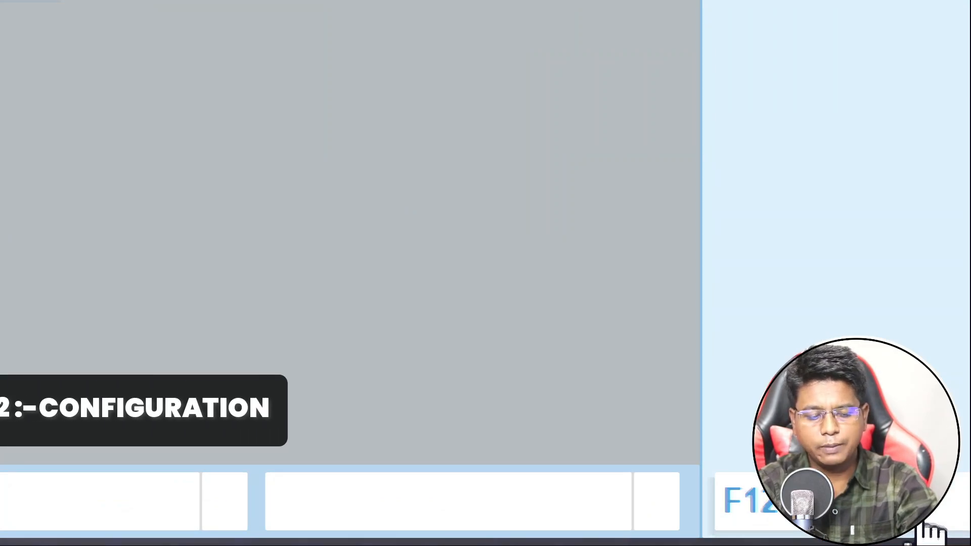
left_click(926, 526)
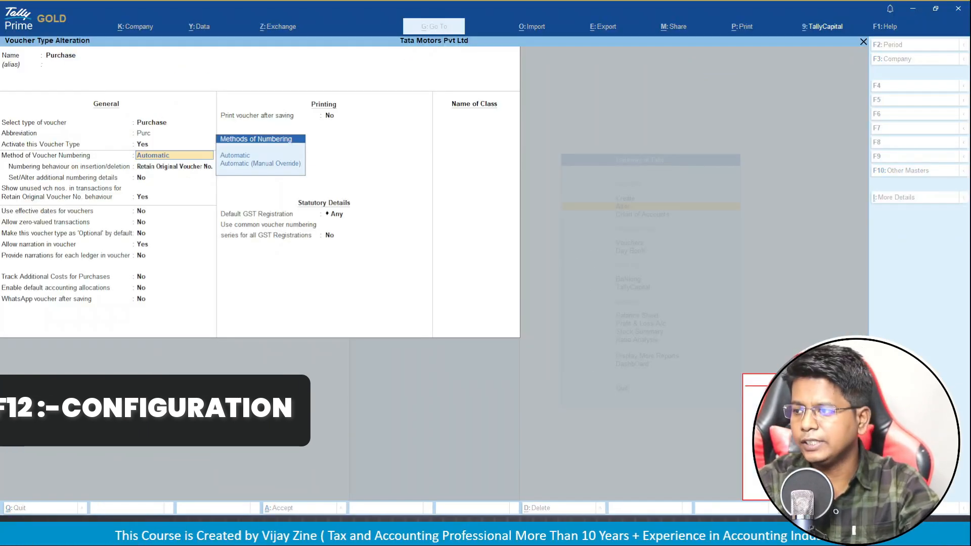
Turn on 'Define multiple numbering series for vouchers' in F12 Configuration and accept.
key("F12")
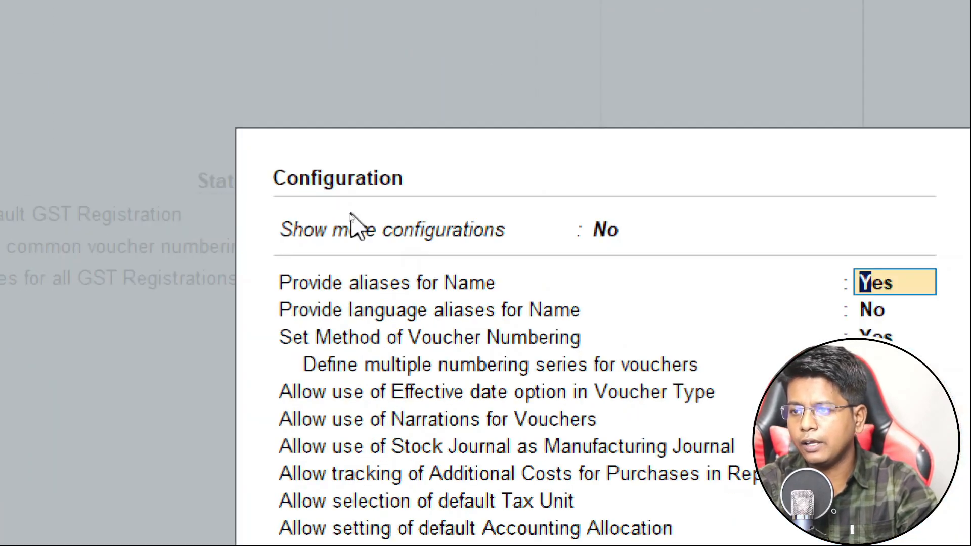
key("Return")
key("Return")
key("Return")
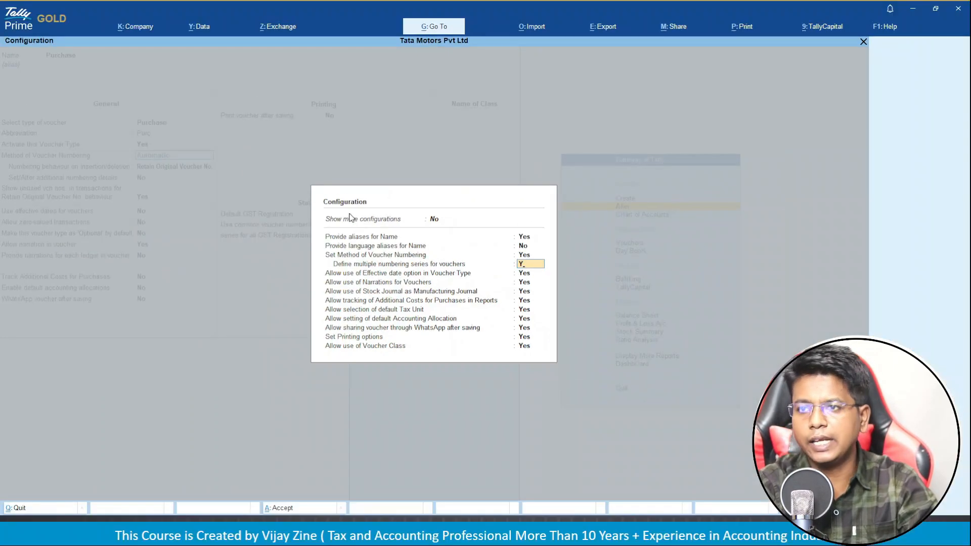
key("Return")
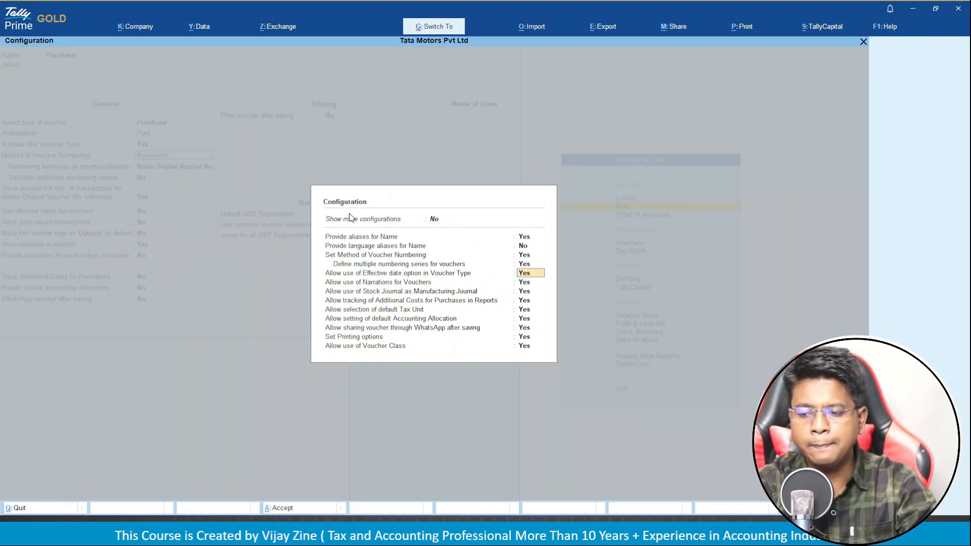
key("ctrl+a")
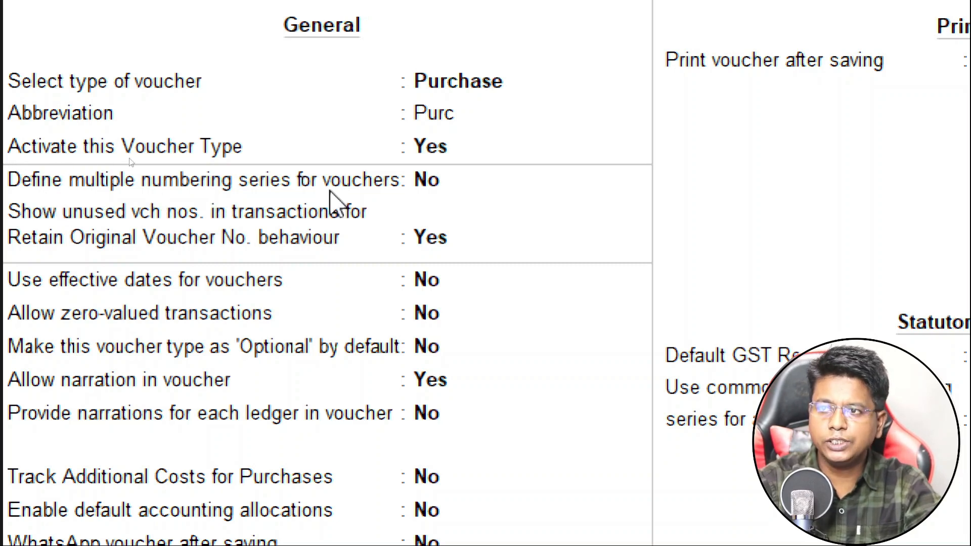
Set Purchase's multiple numbering series option to Yes to reach the List of Numbering Series.
left_click(429, 185)
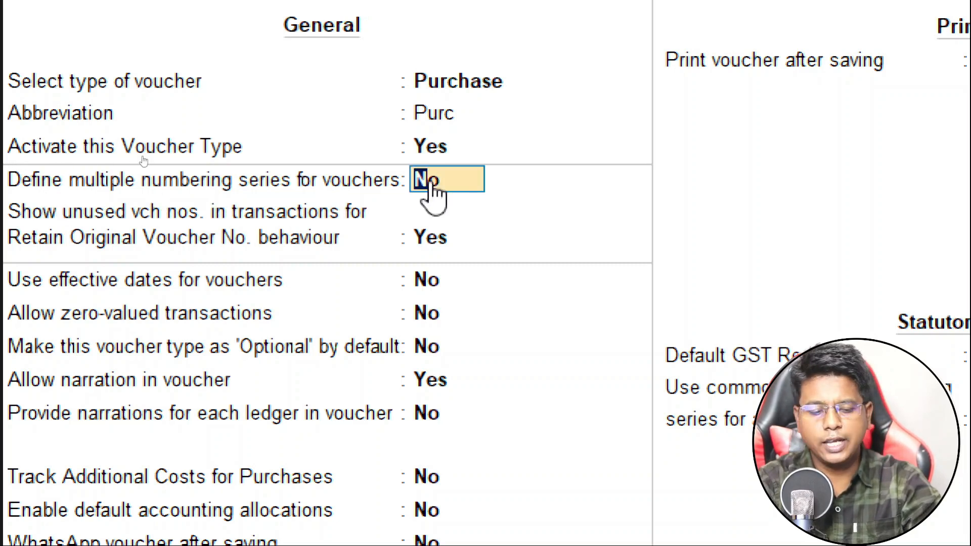
key("y")
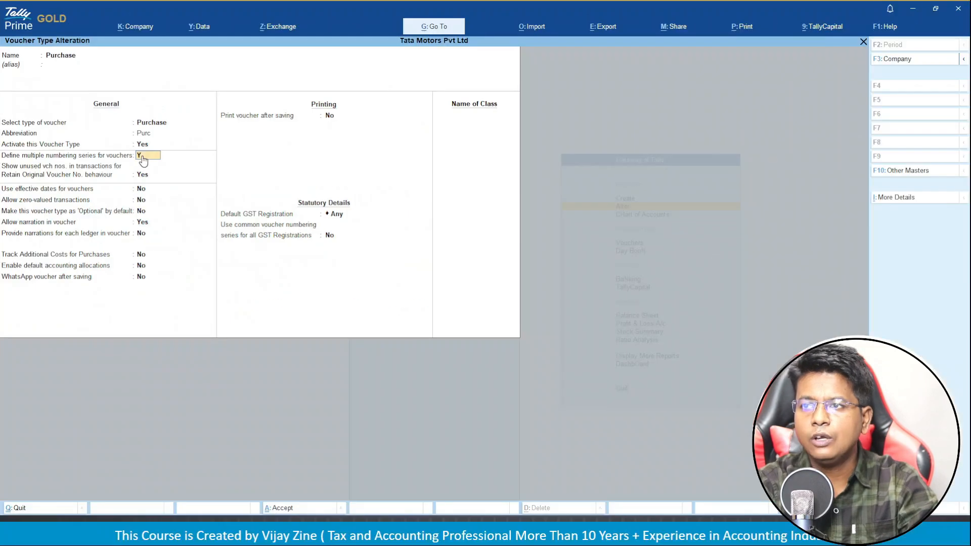
key("Return")
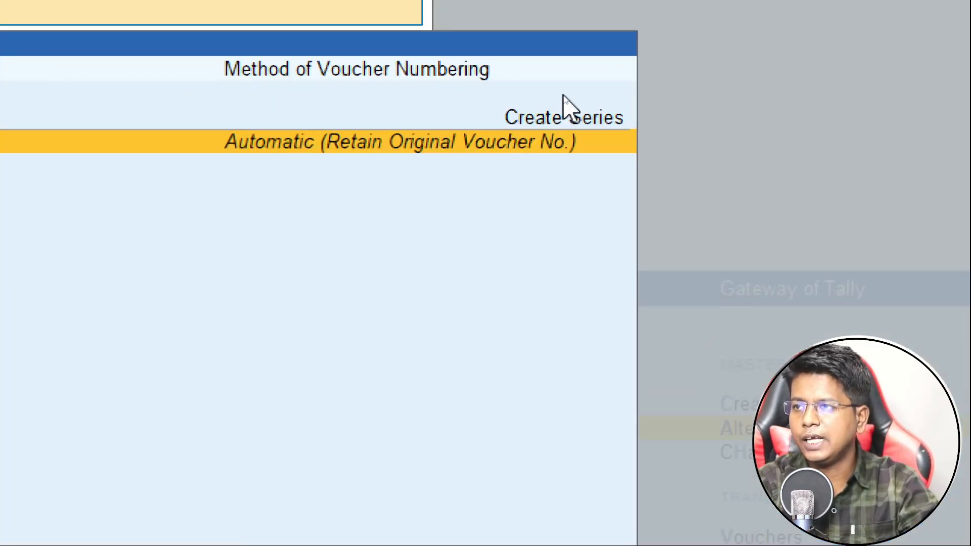
Create a new numbering series named 'Mah- Purchase'.
key("Up")
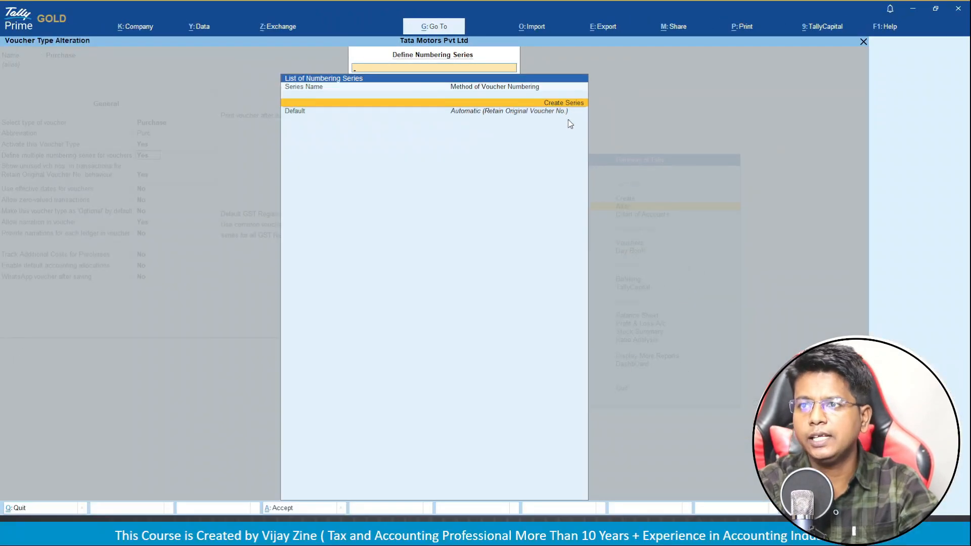
key("Return")
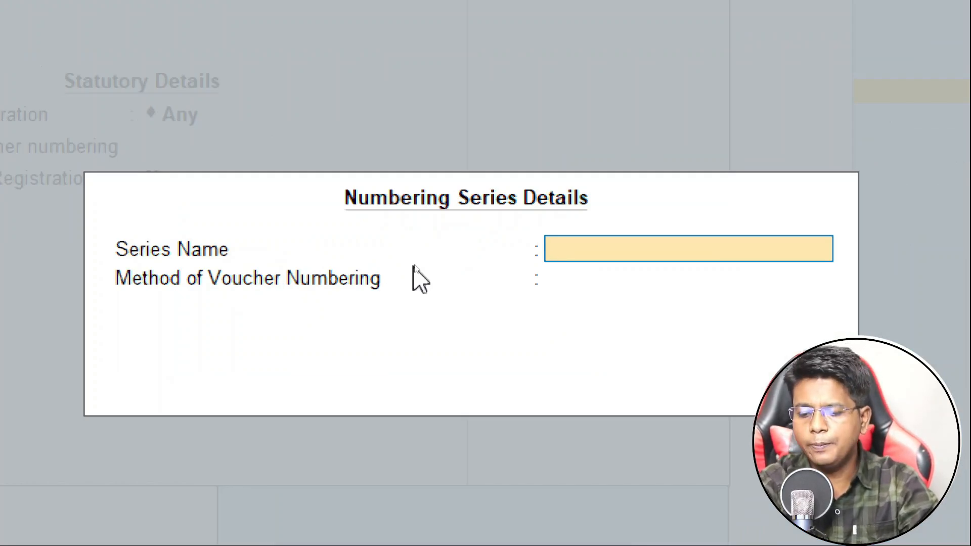
type("M")
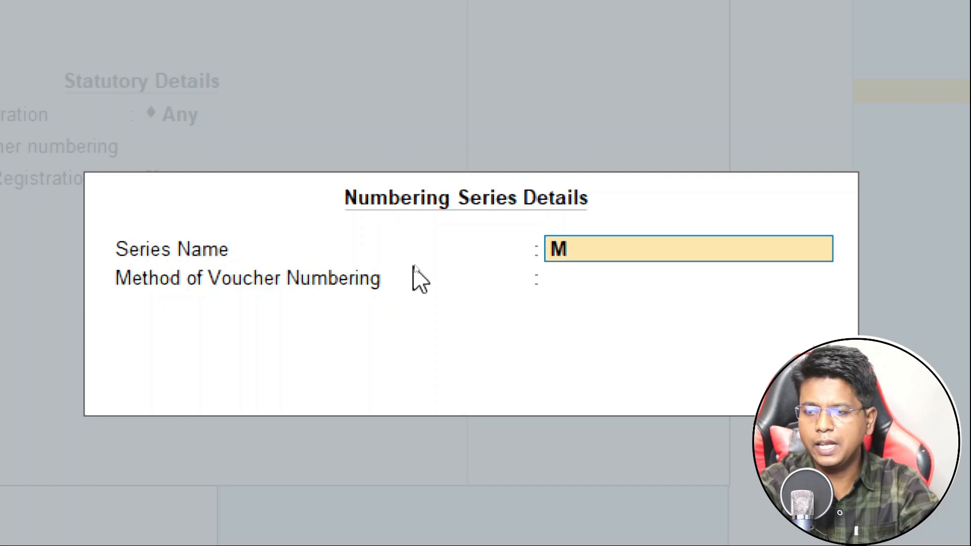
type("ah- Pur")
type("chase")
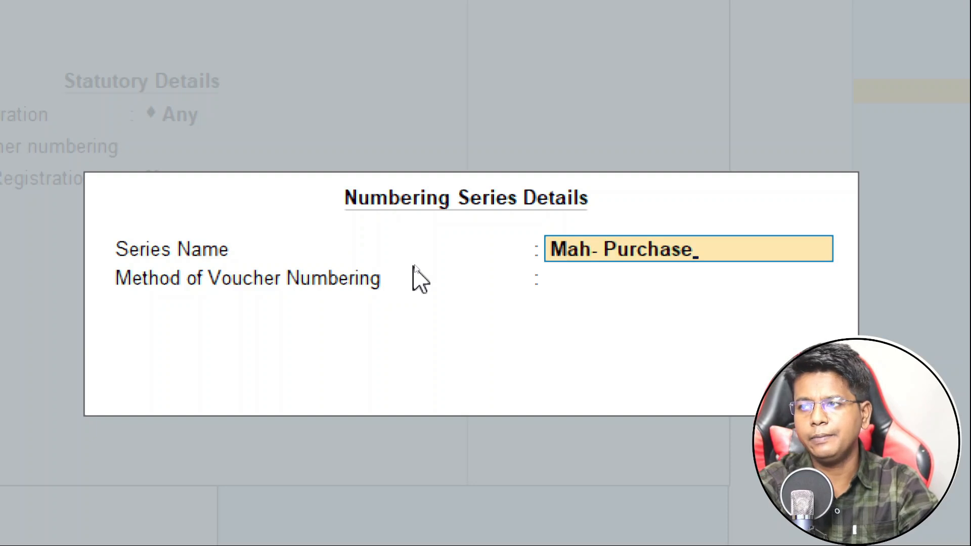
key("Return")
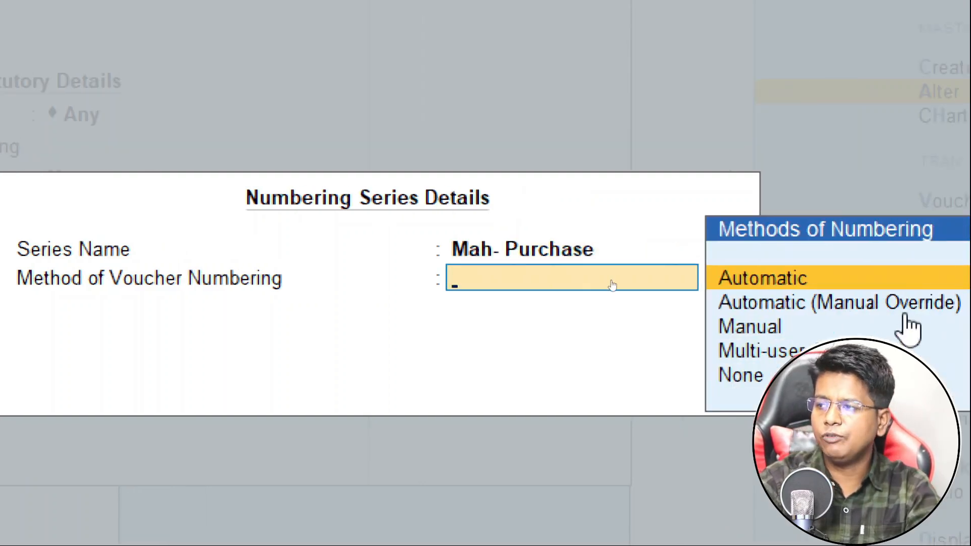
Give it Automatic numbering with Retain Original Voucher No. and enable additional numbering details.
key("Return")
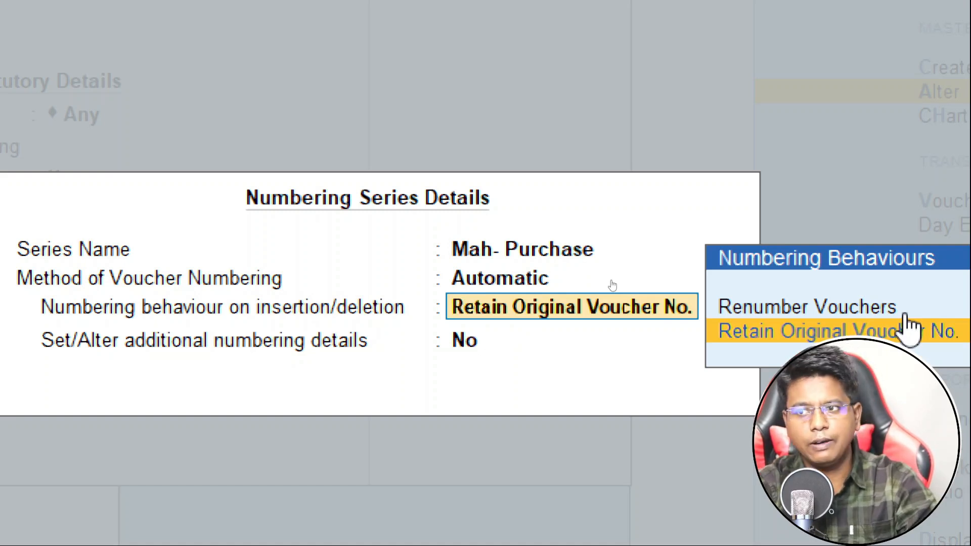
left_click(906, 326)
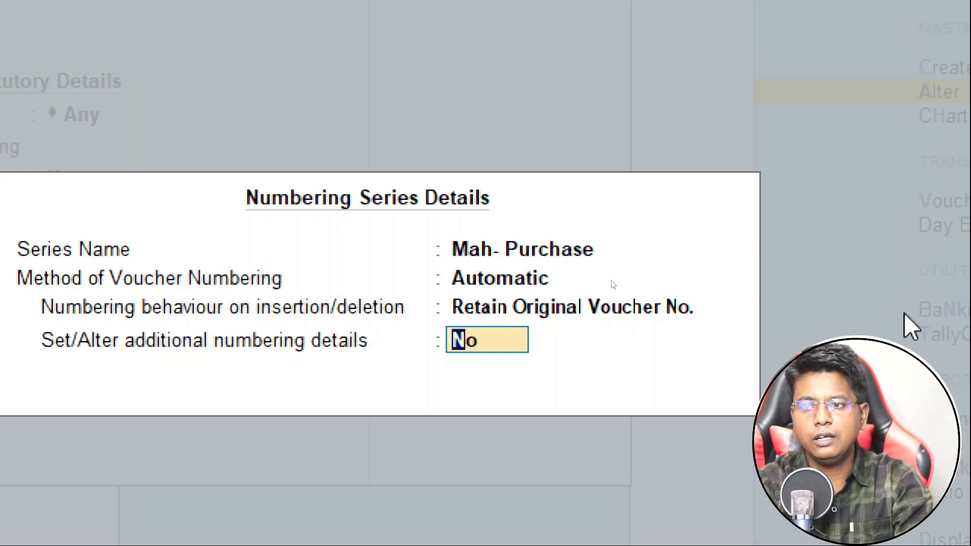
type("y")
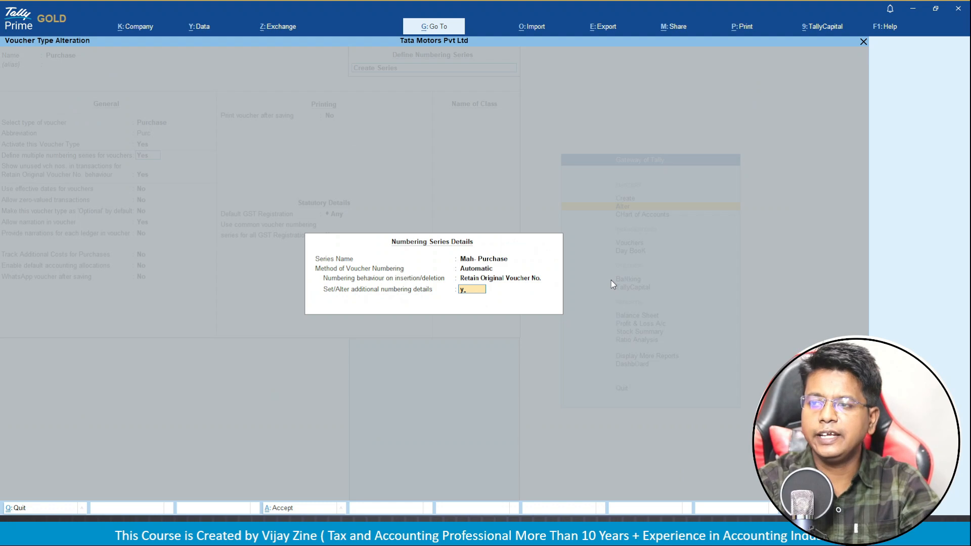
key("Return")
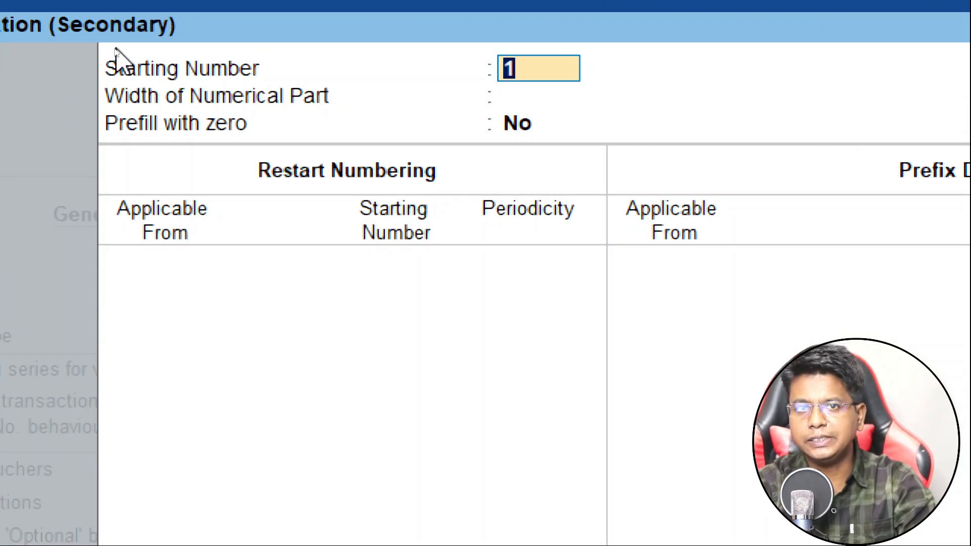
Set Mah- Purchase to start at 1, width 0, zero-prefilled, restarting yearly from 1-Apr-24.
key("Return")
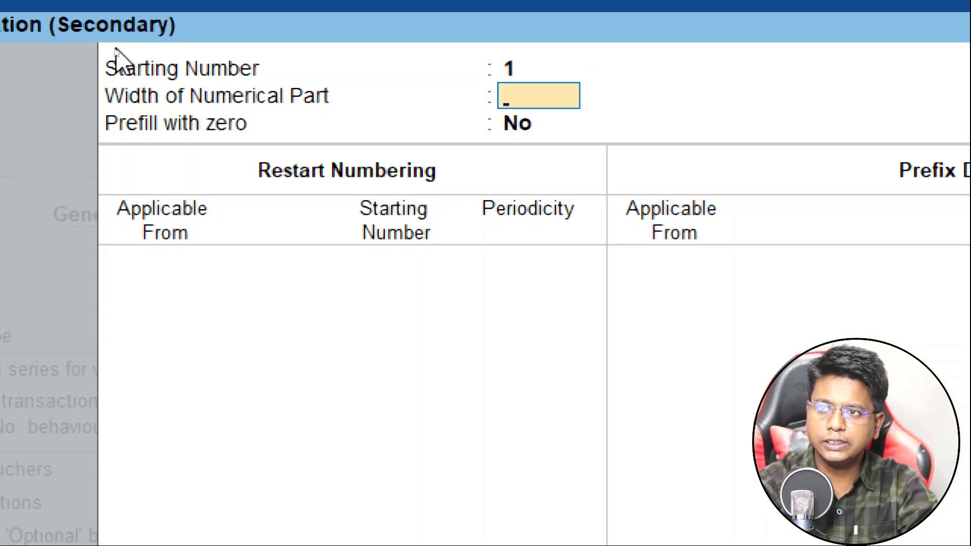
type("0")
key("Return")
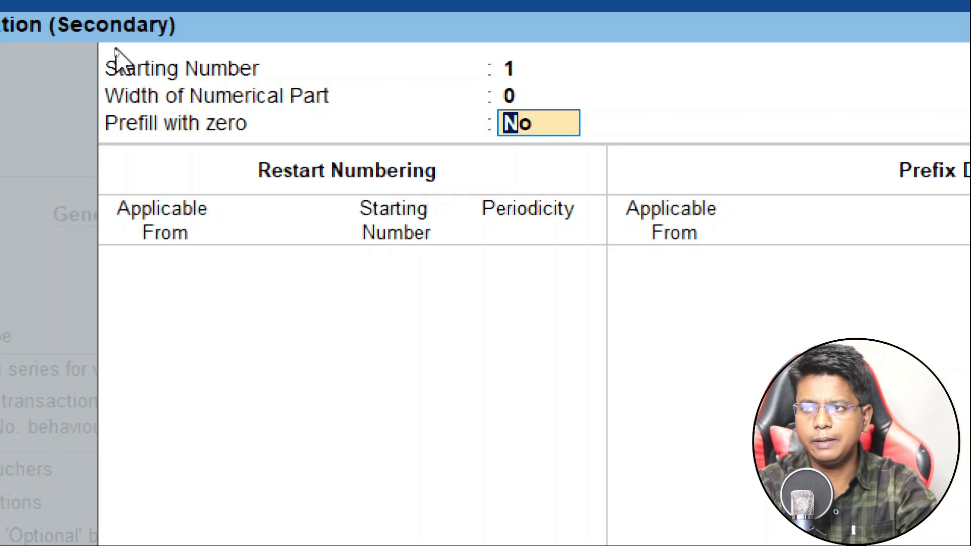
type("y")
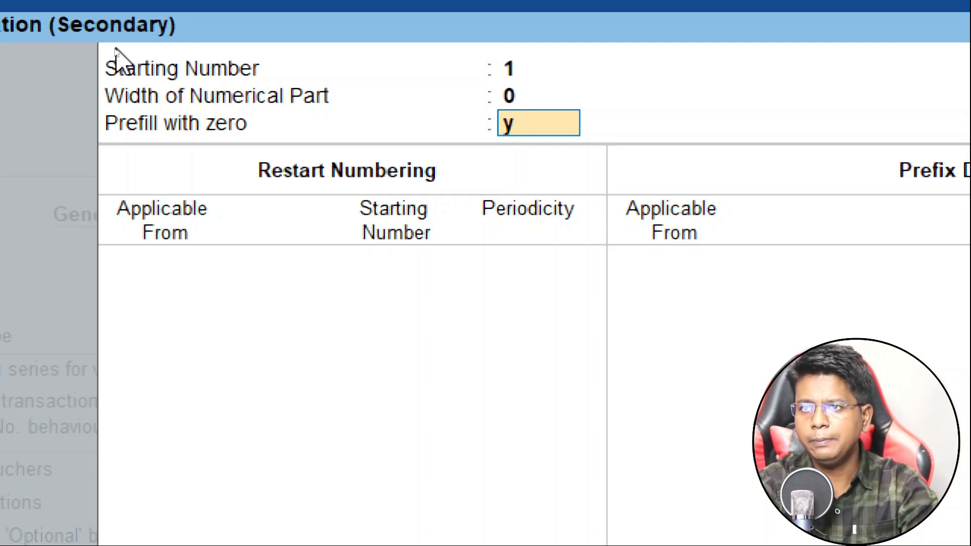
key("Return")
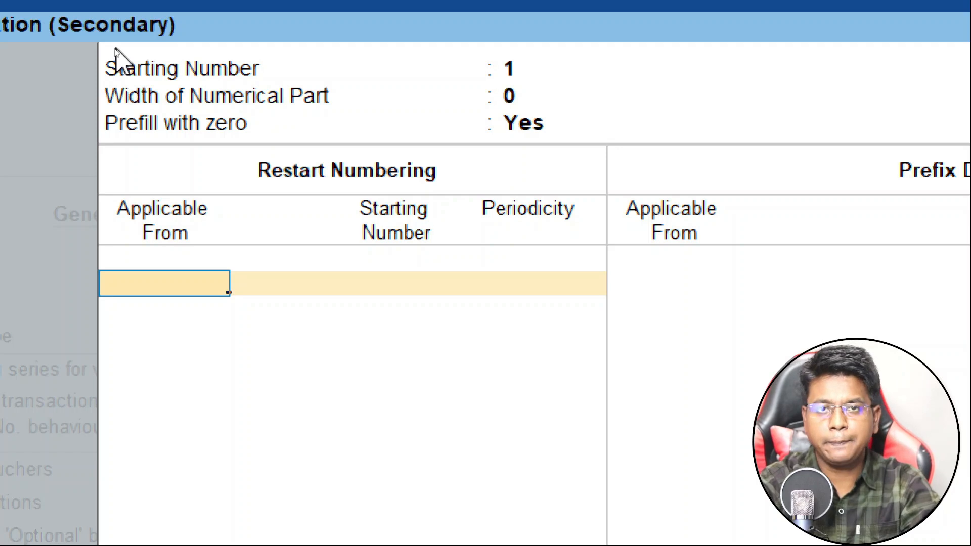
type("1.")
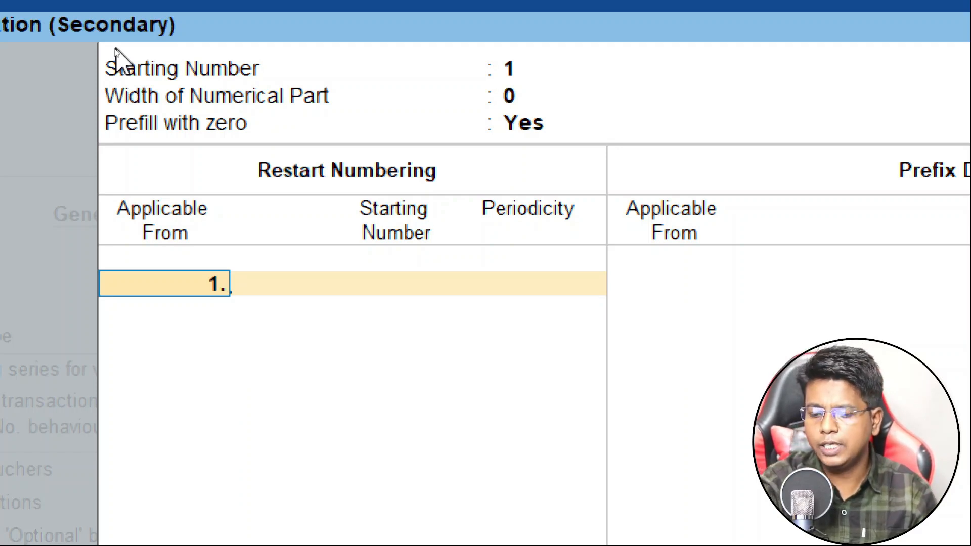
type("4.24")
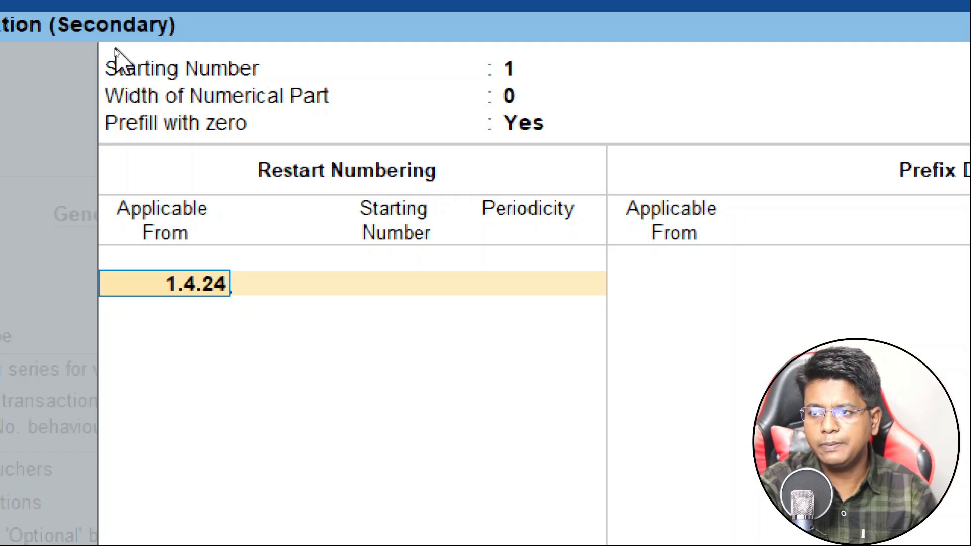
key("Return")
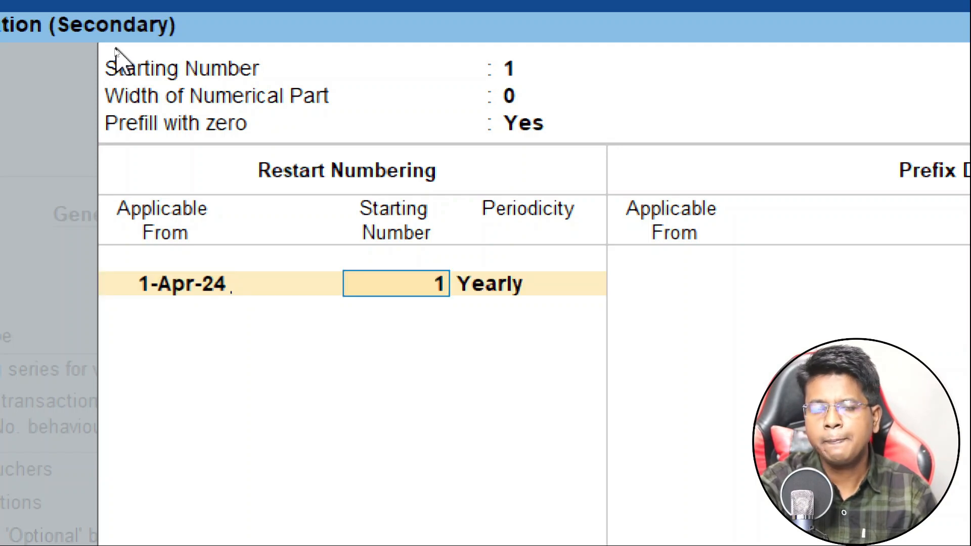
key("Return")
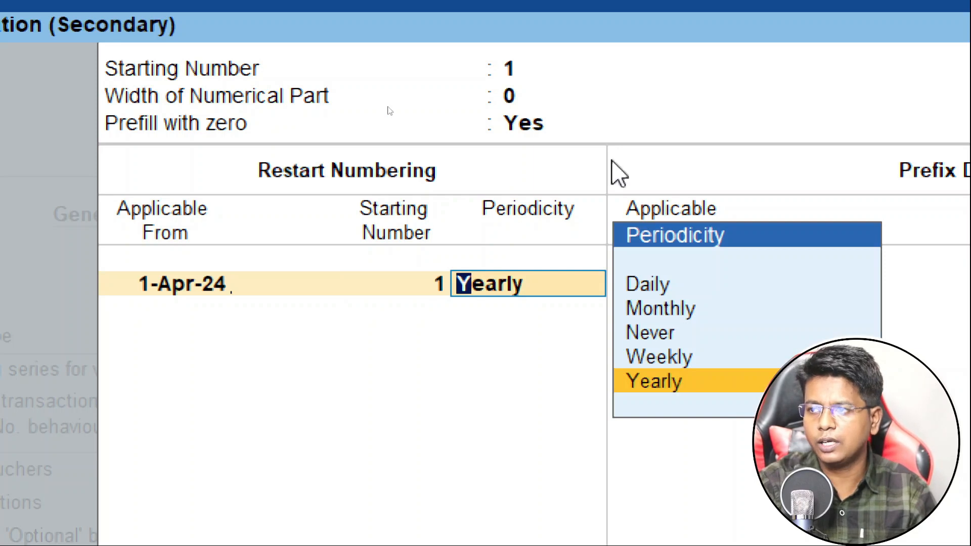
key("Return")
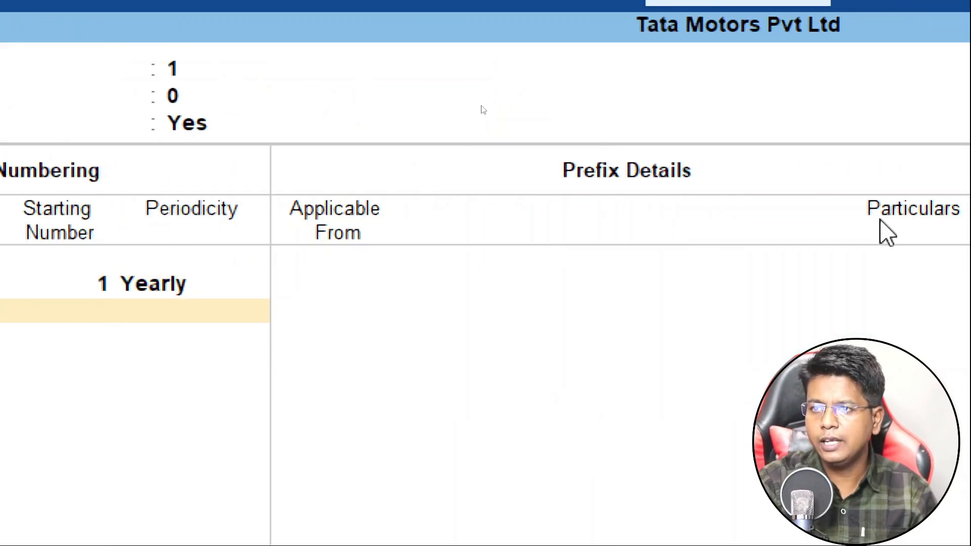
key("Return")
Add the prefix MH/2425/ applicable from 1-Apr-24 and finish the series details.
type("1.4")
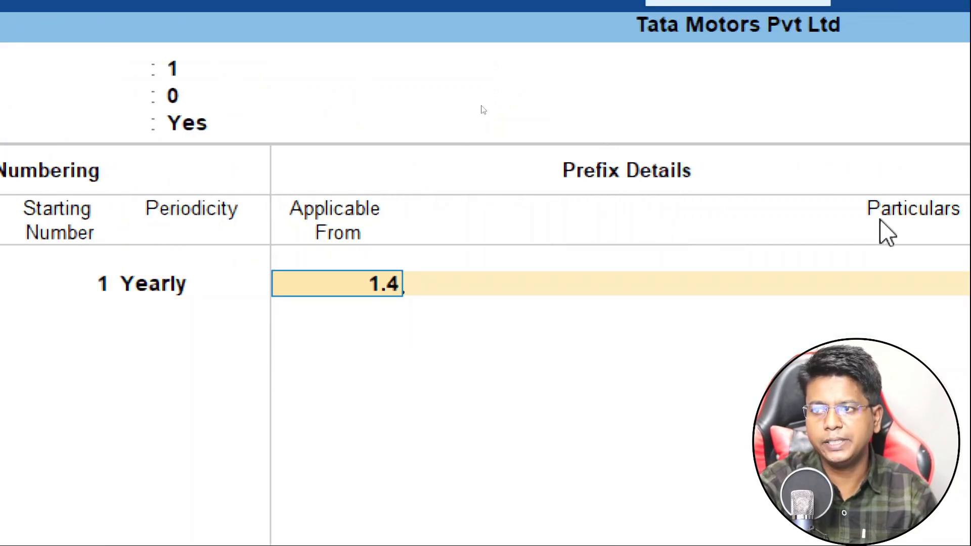
key("Return")
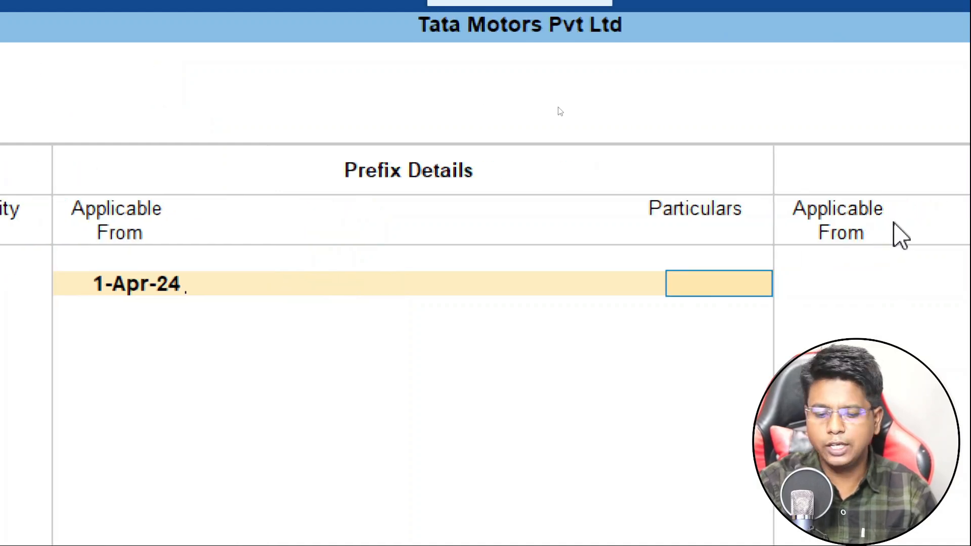
type("MH")
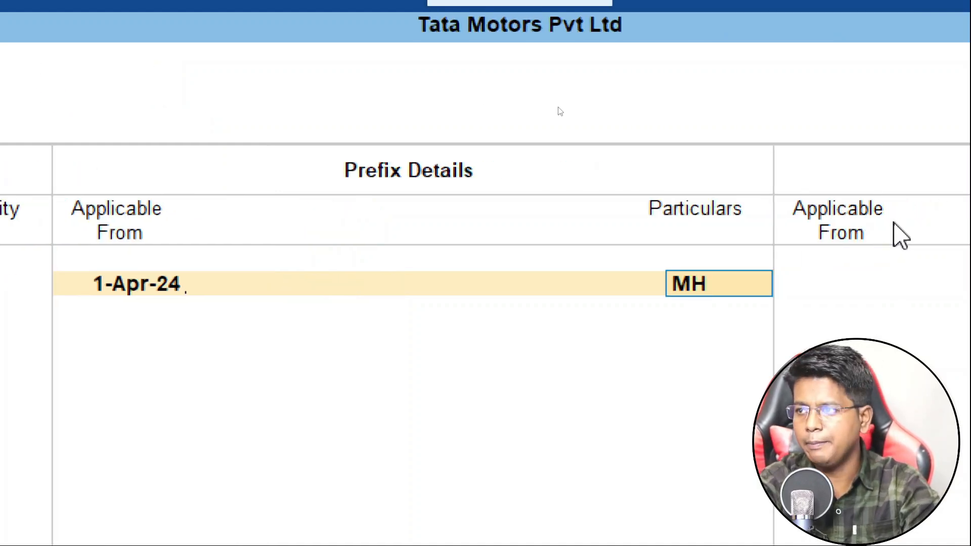
type("/")
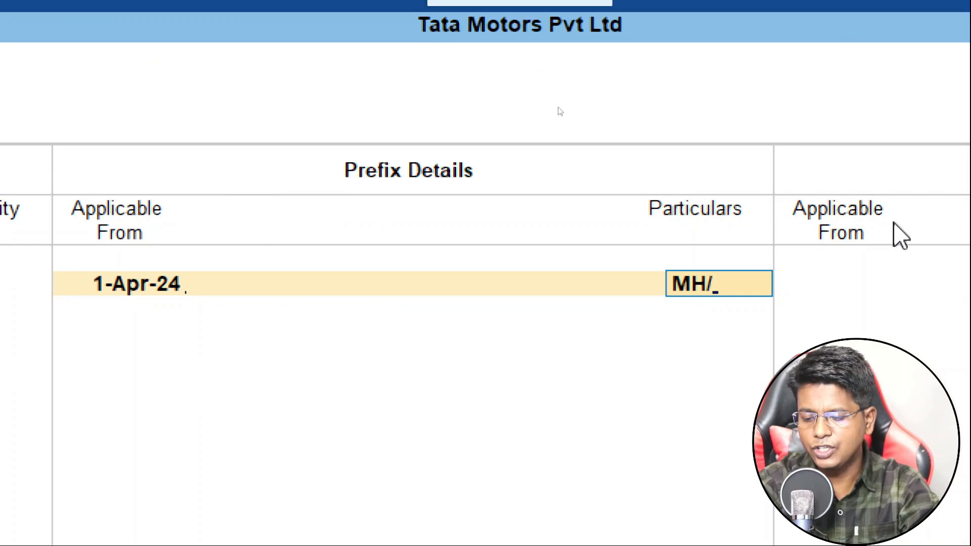
type("2425/")
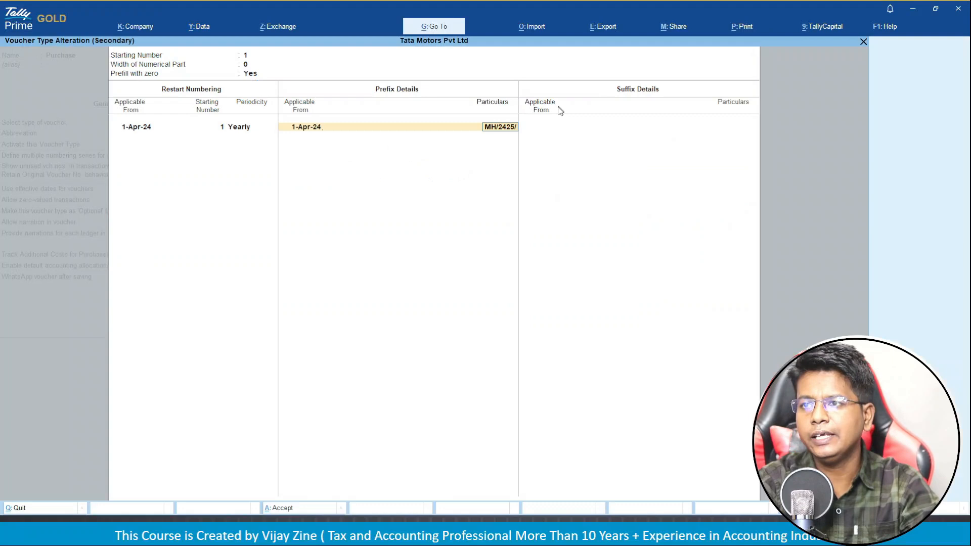
key("Return")
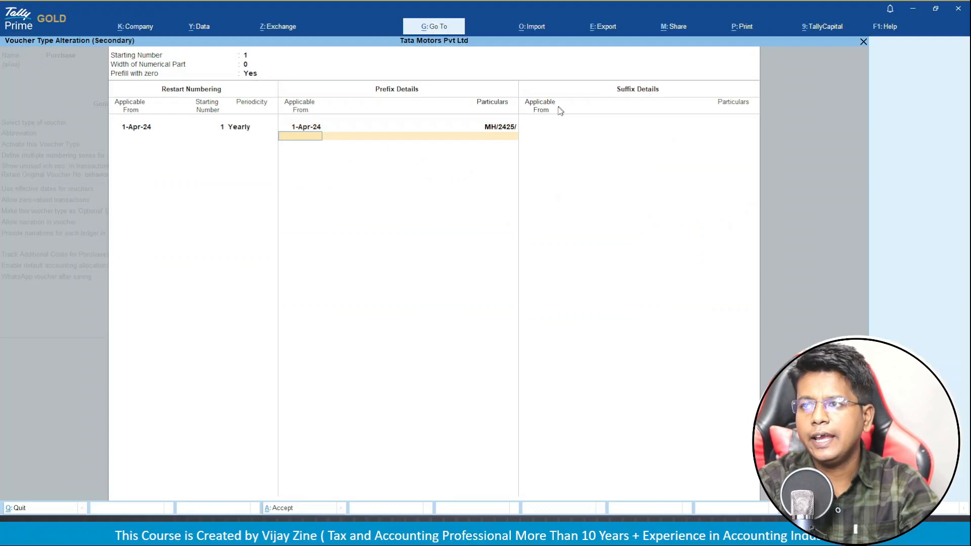
key("Return")
key("Return")
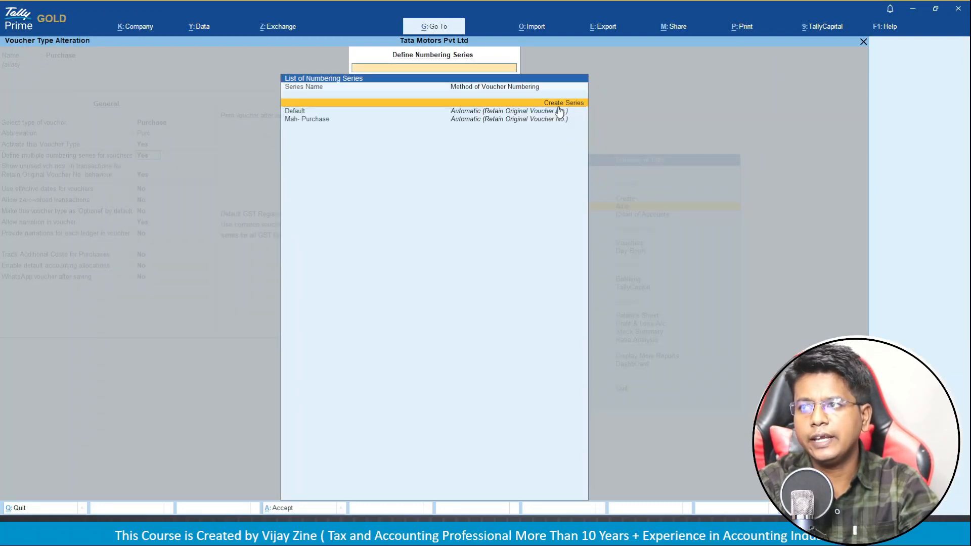
Create series 'Guj- Purchase' as Automatic, retaining original voucher numbers, with additional numbering details enabled.
key("Down")
key("Down")
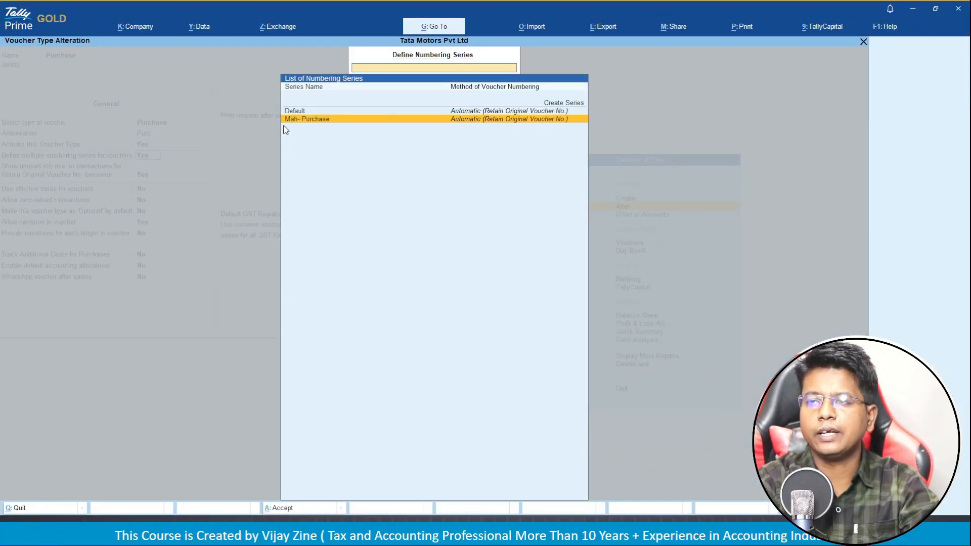
key("Up")
key("Up")
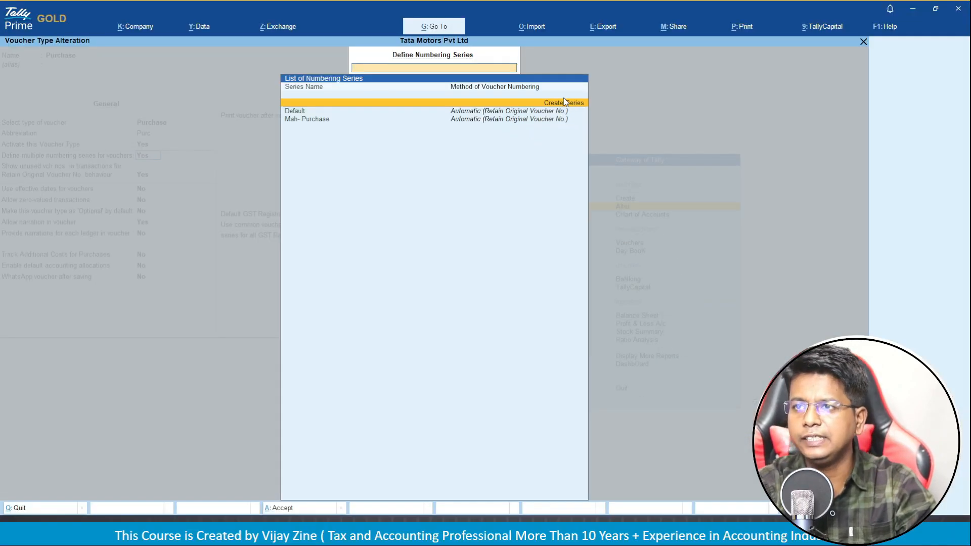
left_click(564, 98)
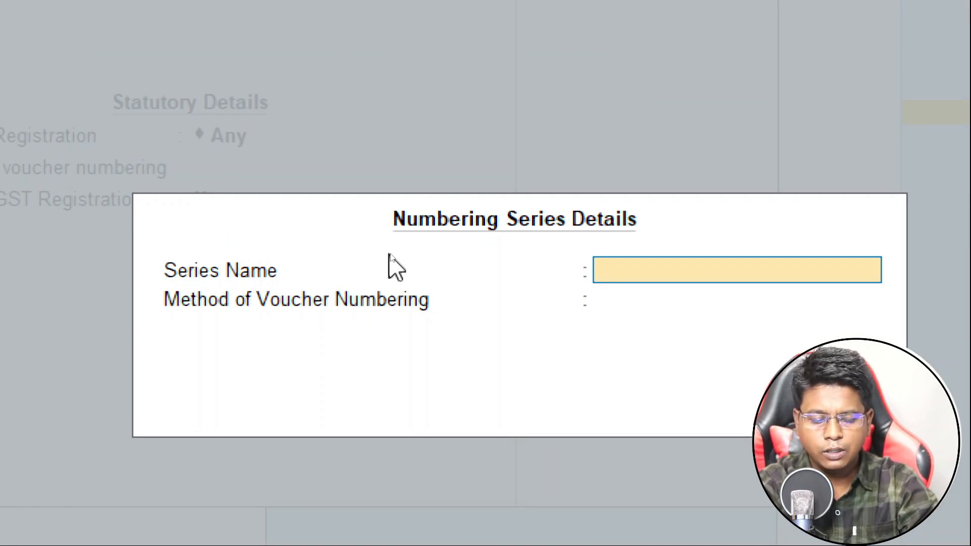
type("Guj-")
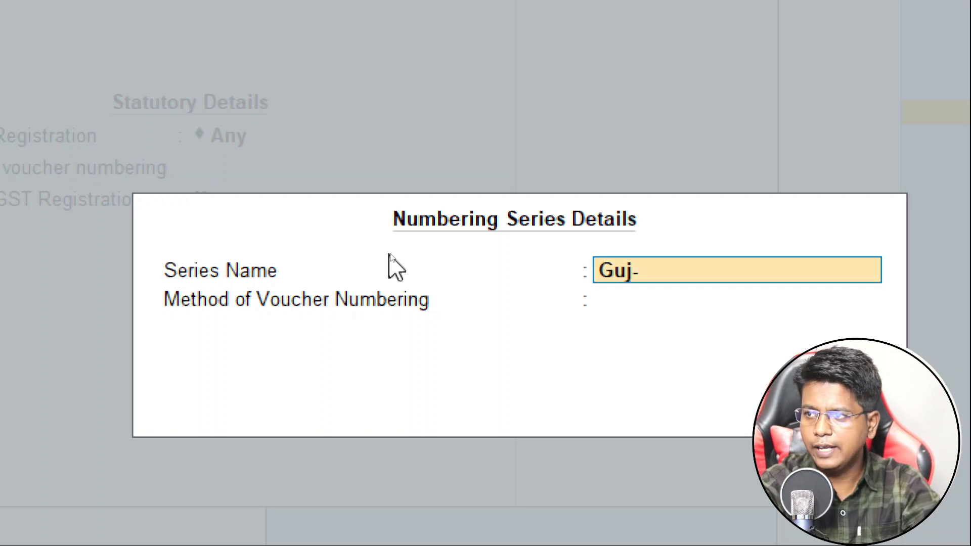
type(" Purchase")
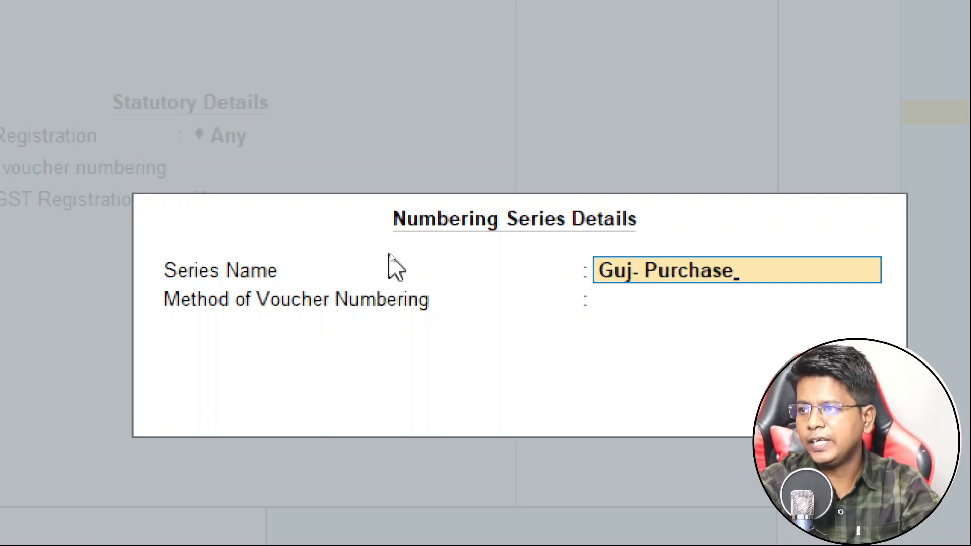
key("Return")
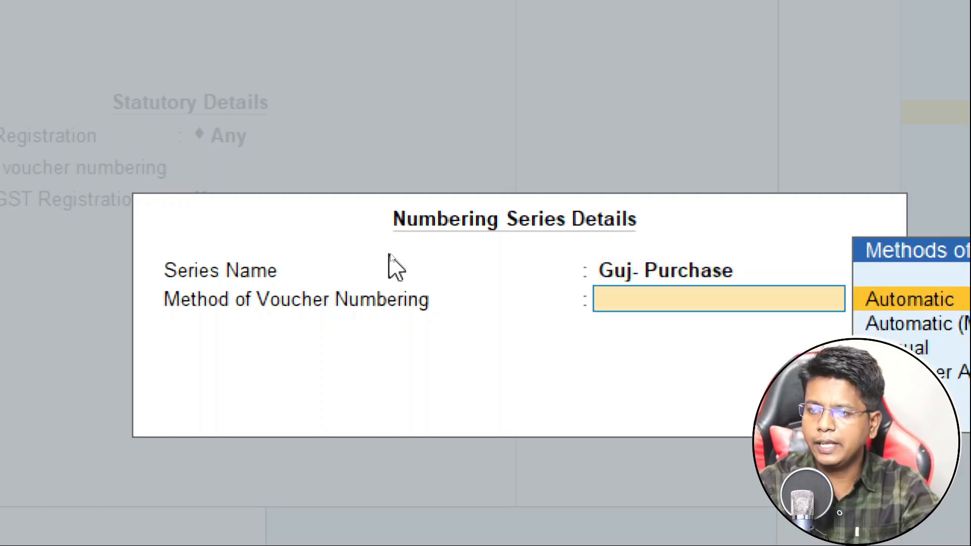
key("Return")
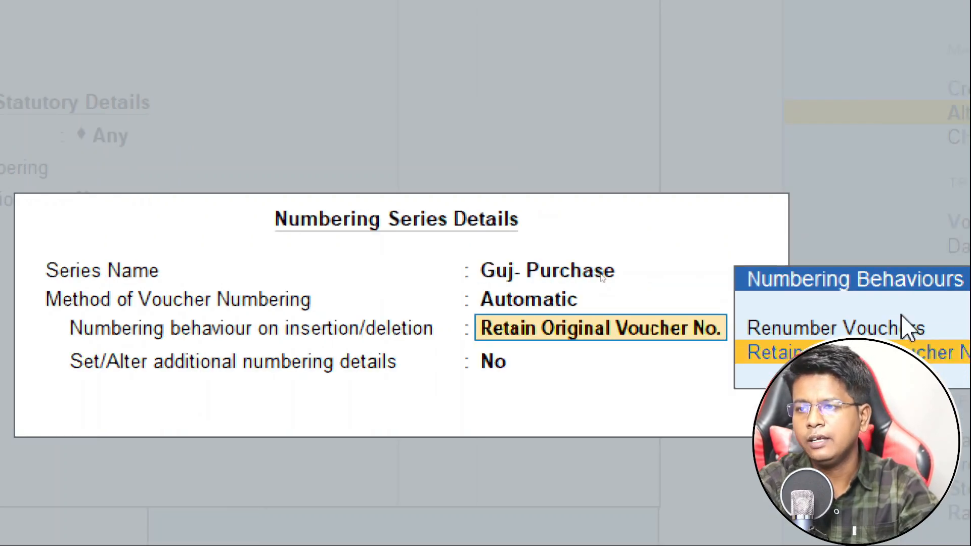
key("Return")
type("y")
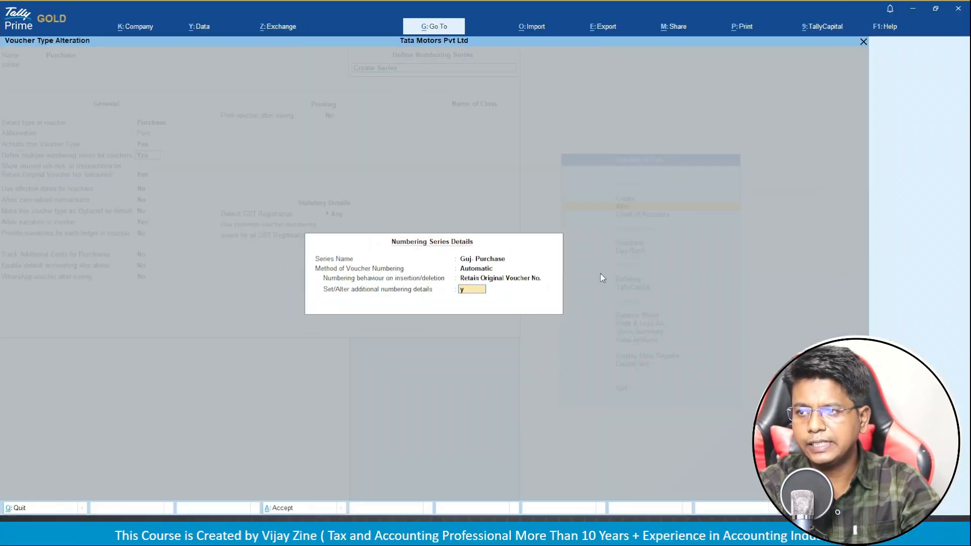
key("Return")
Set Guj- Purchase to start at 1, width 0, zero-prefilled, restarting yearly at 1 from 1-Apr-24.
type("1")
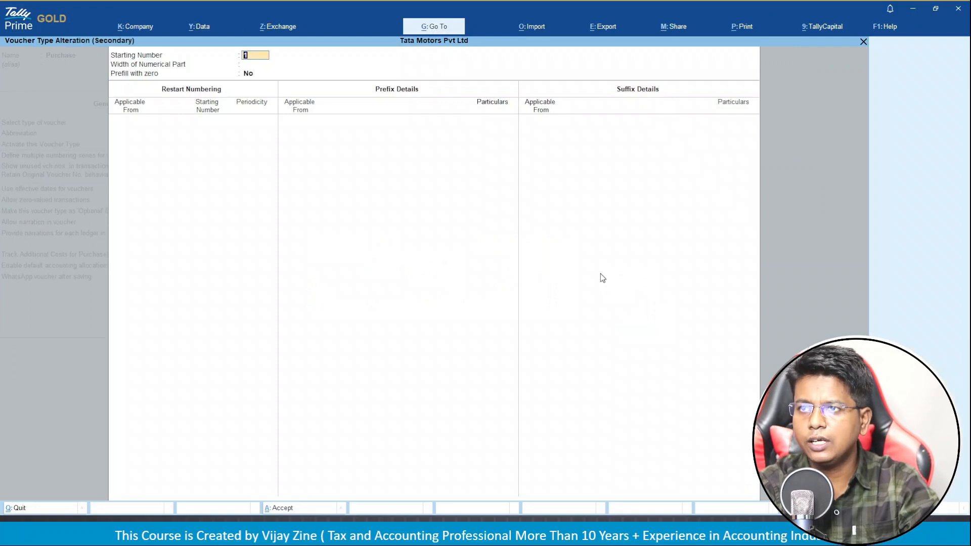
key("Return")
type("0")
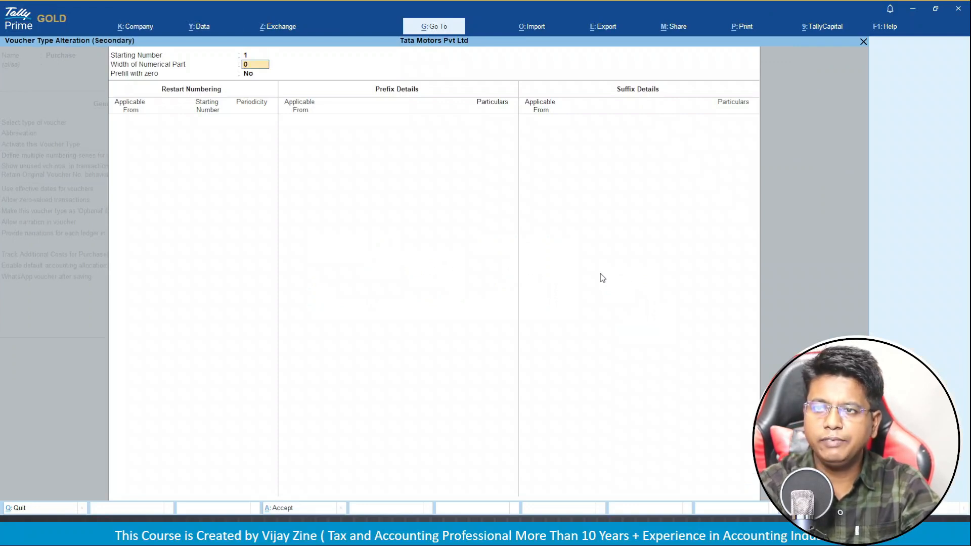
key("Return")
type("y")
key("Return")
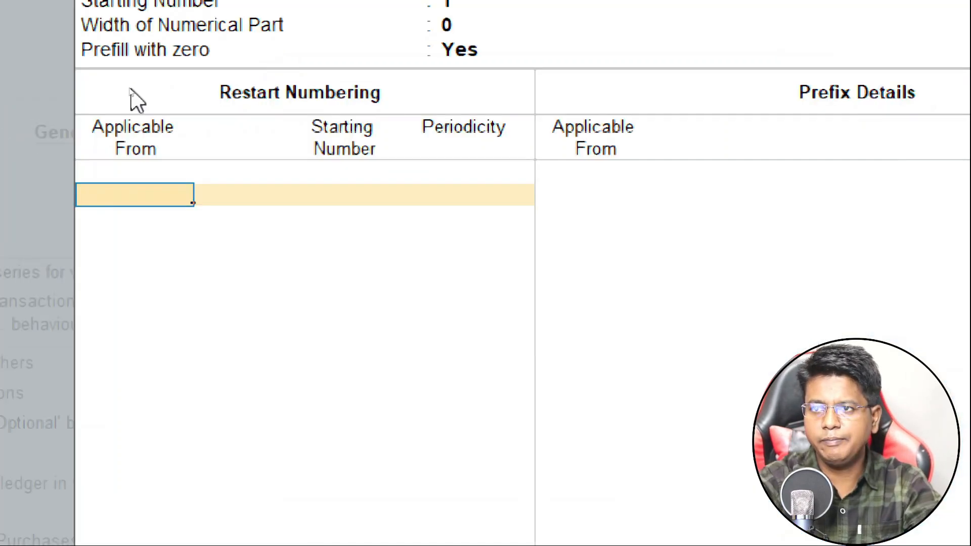
type("1.")
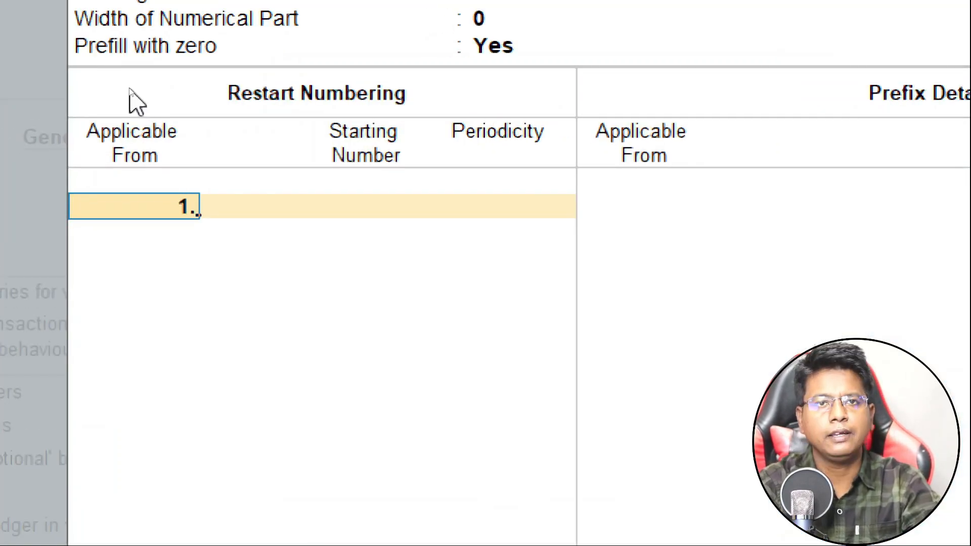
type("4")
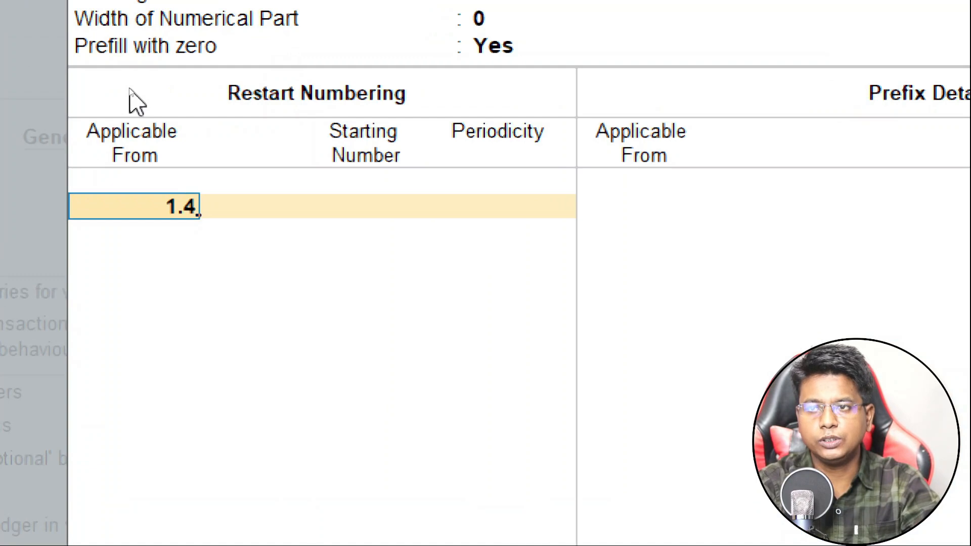
key("Return")
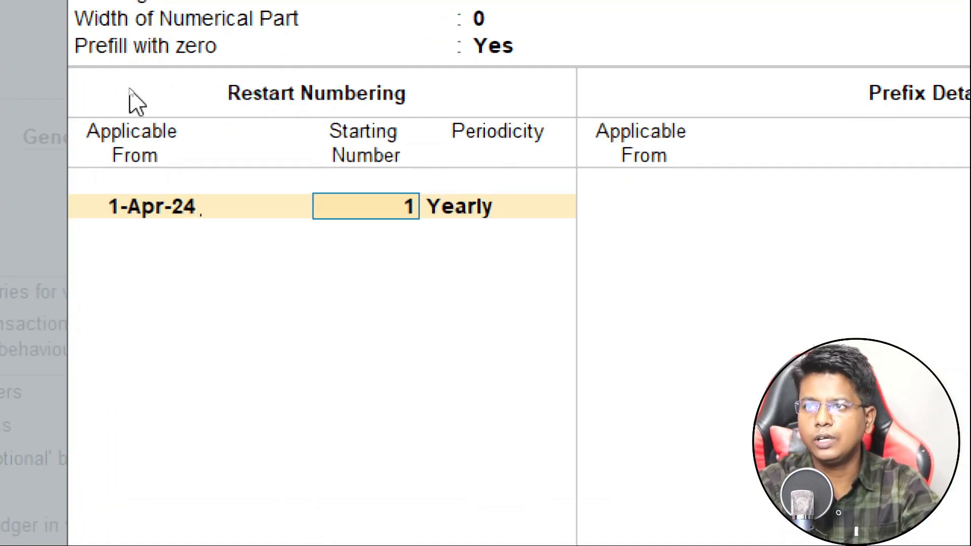
key("Return")
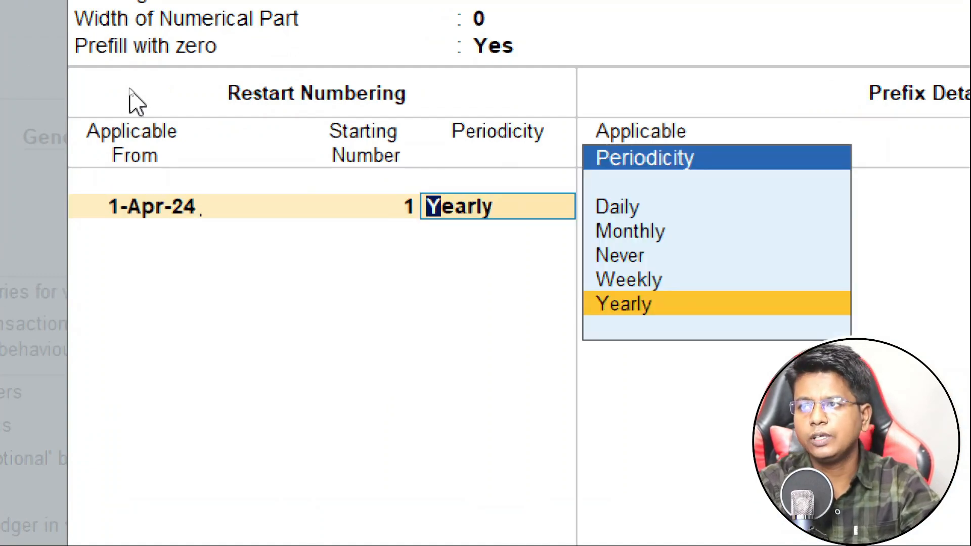
key("Return")
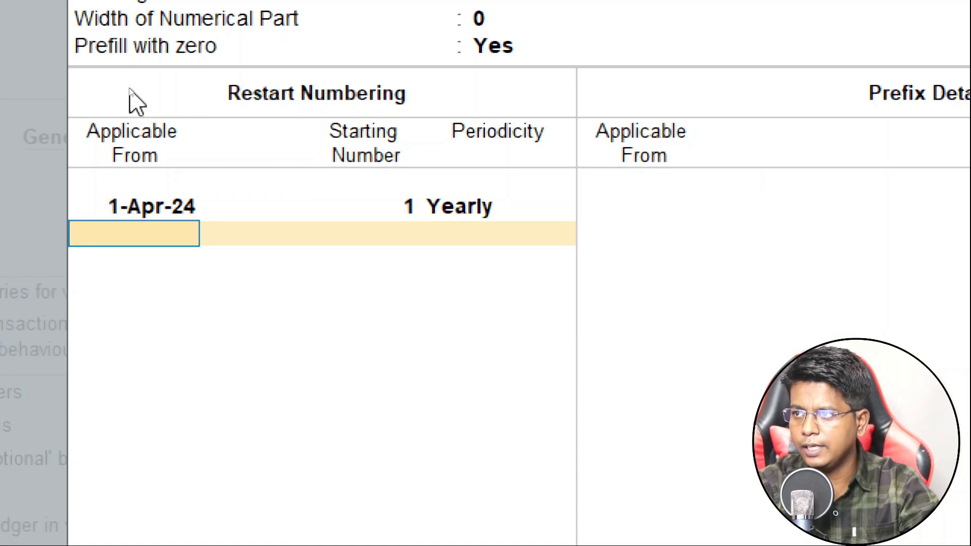
key("Return")
Add the prefix GJ/2425/ applicable from 1-Apr-24 and save the series details.
type("1.4.")
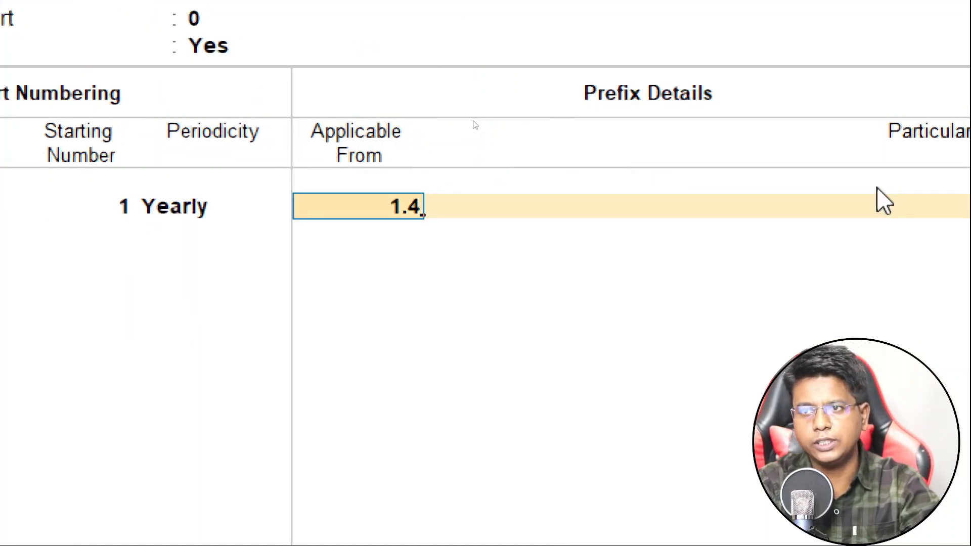
key("Return")
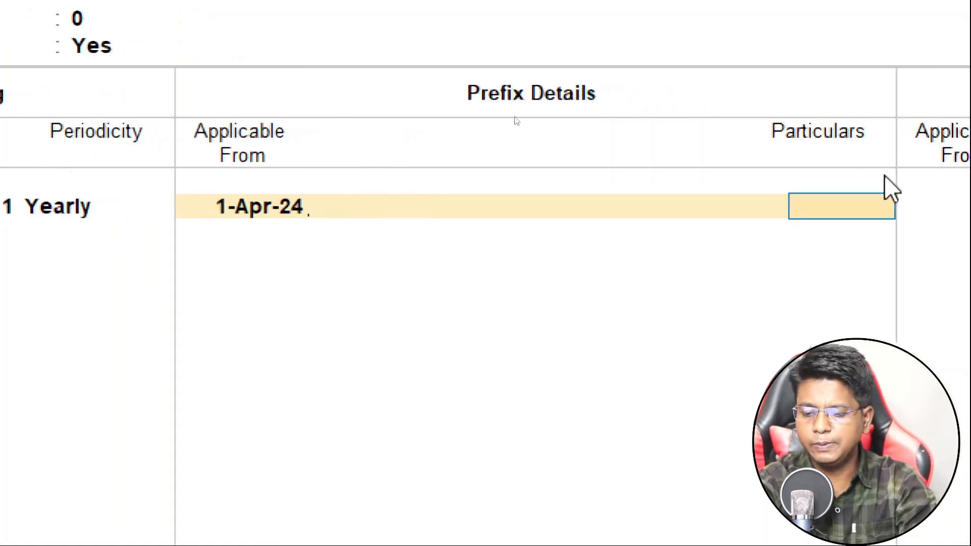
type("GJ")
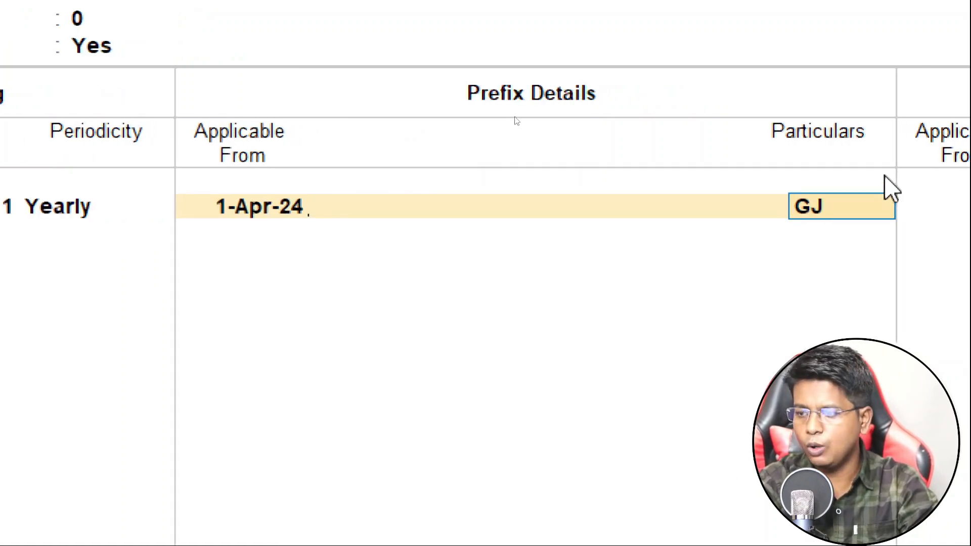
type("/2425/")
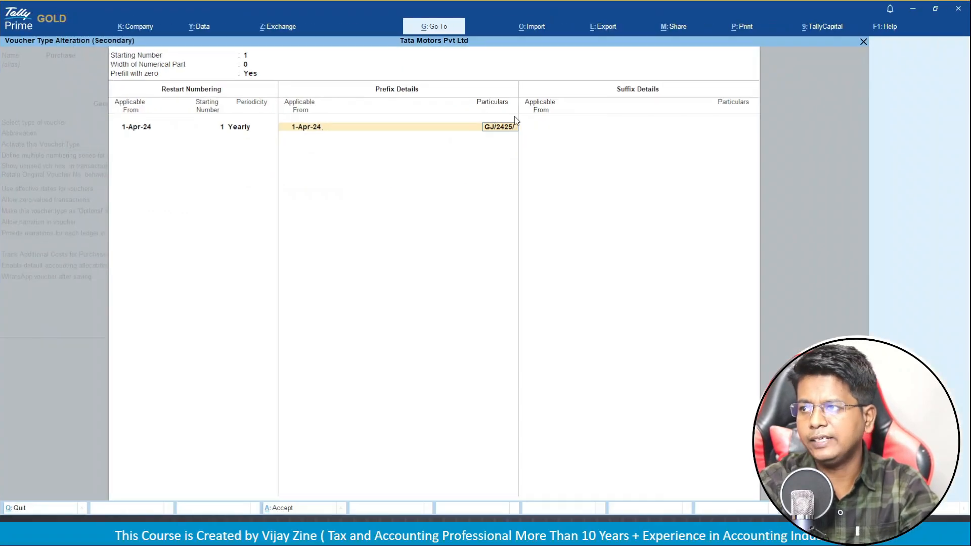
key("Return")
key("Return")
key("Return")
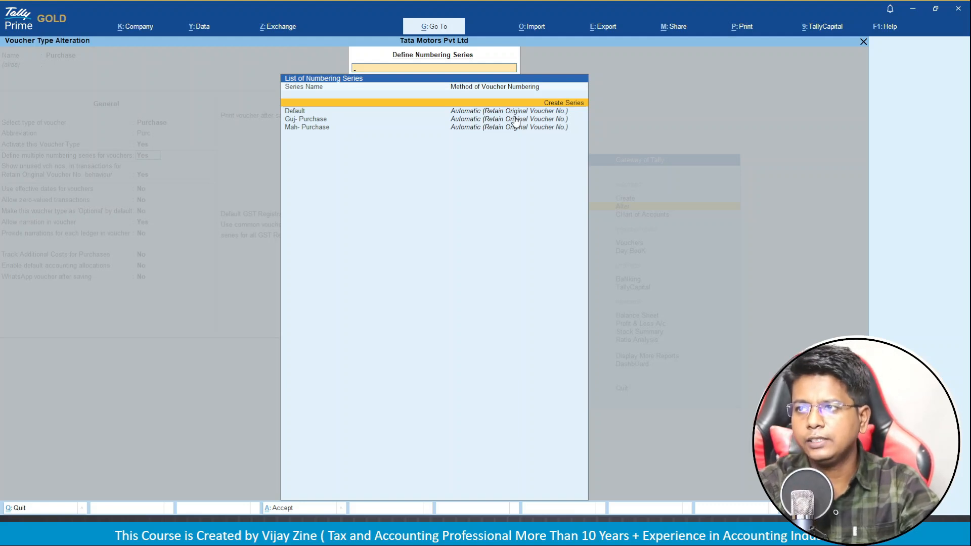
Create series 'Del- Purcahse' as Automatic, retaining original voucher numbers, with additional numbering details enabled.
key("Return")
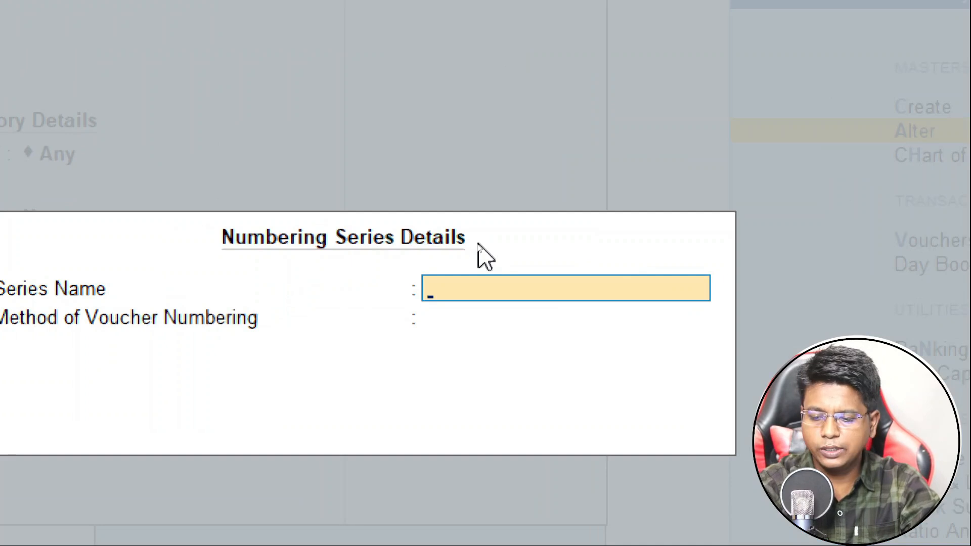
type("D")
type("I")
key("BackSpace")
type("L")
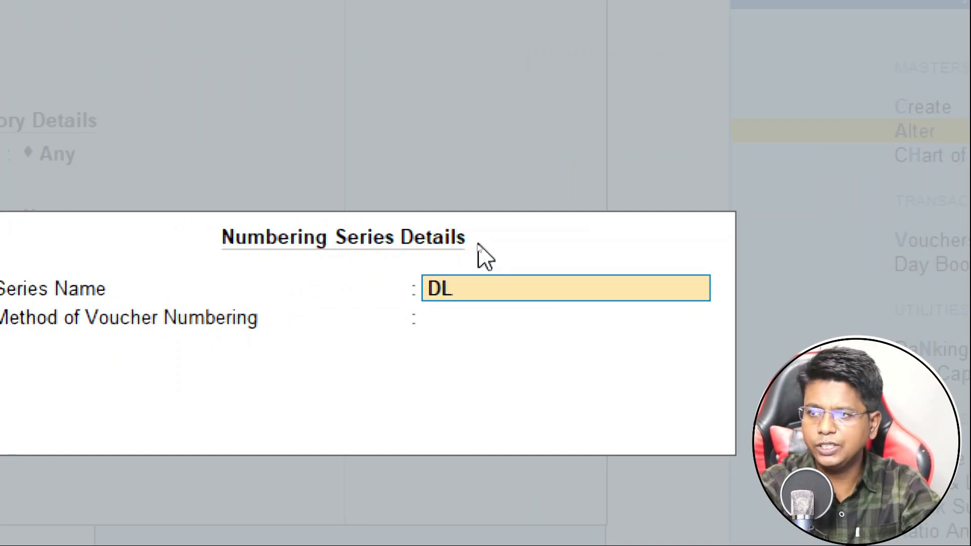
key("BackSpace")
type("el")
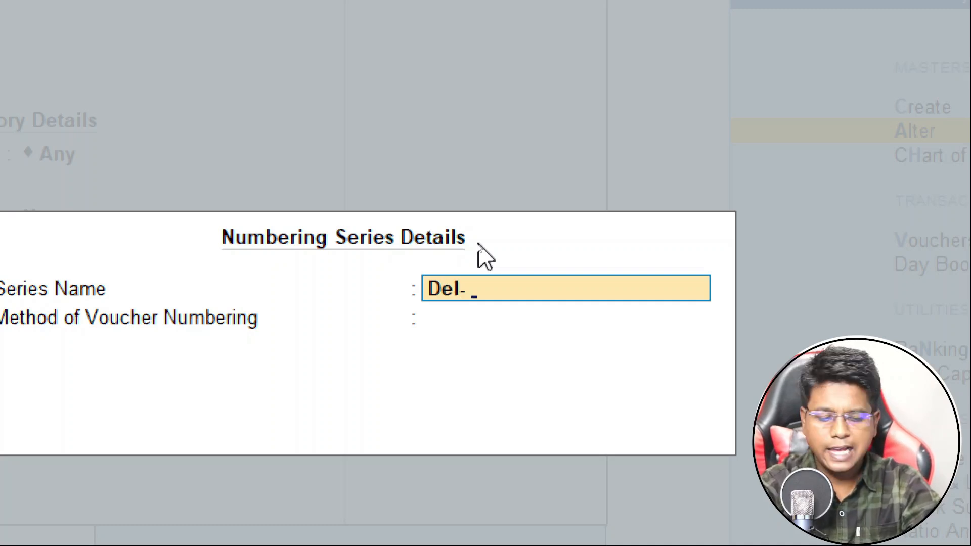
type("- Purcahse")
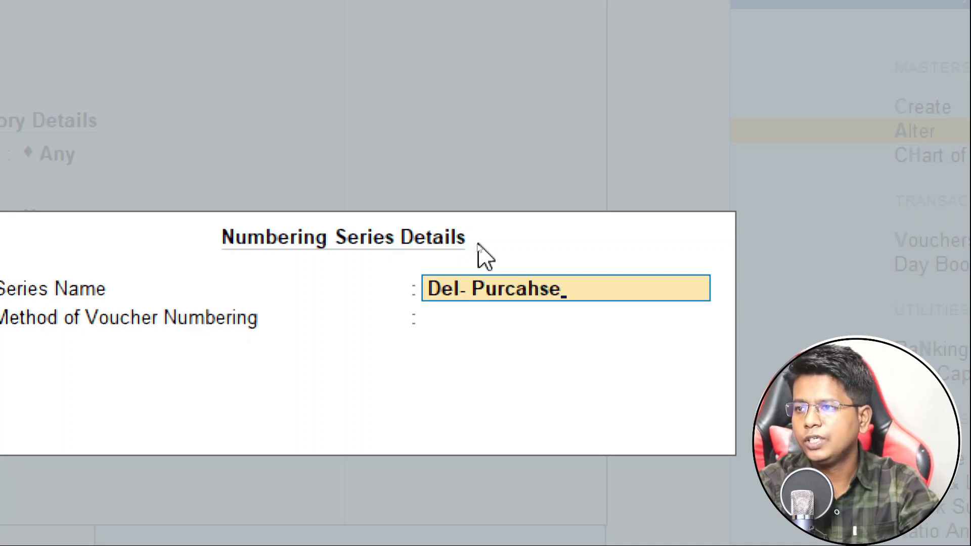
key("Return")
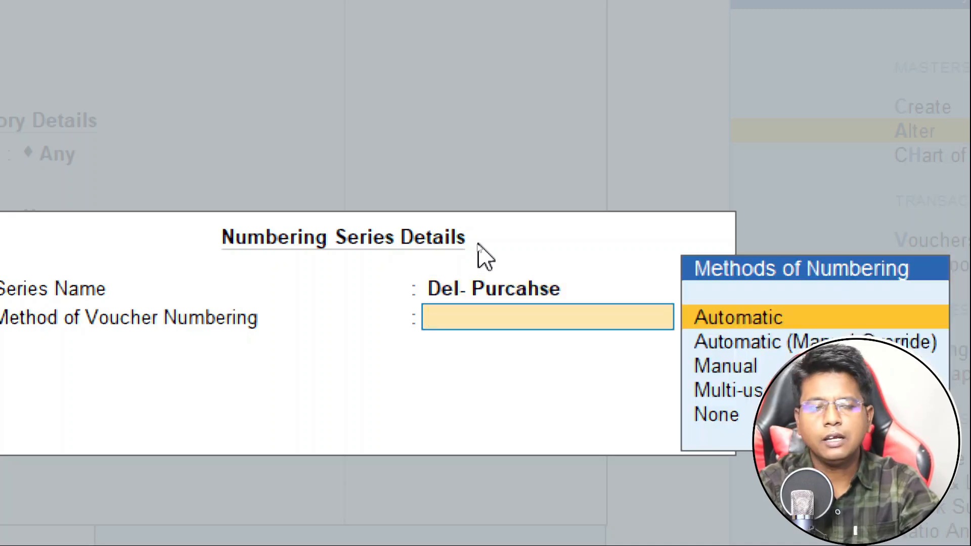
key("Return")
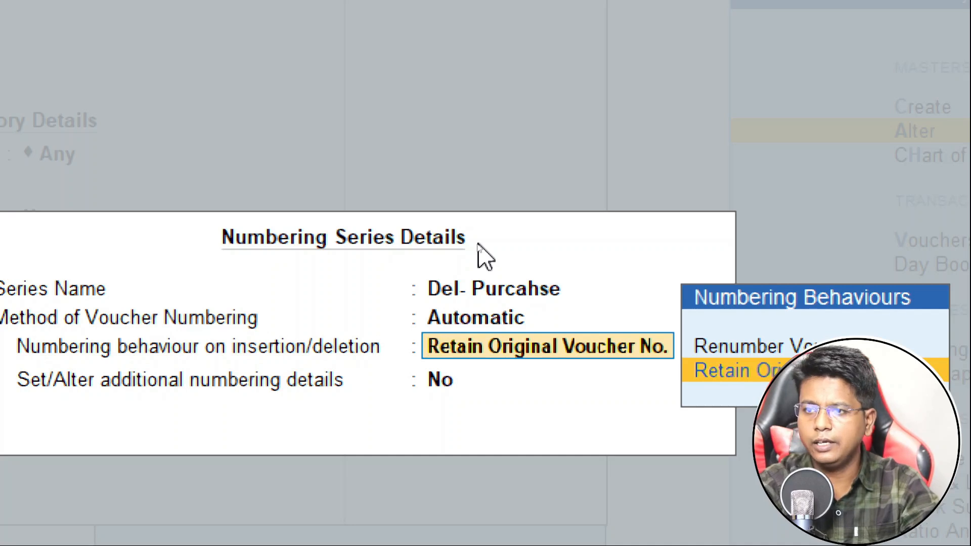
key("Return")
type("y")
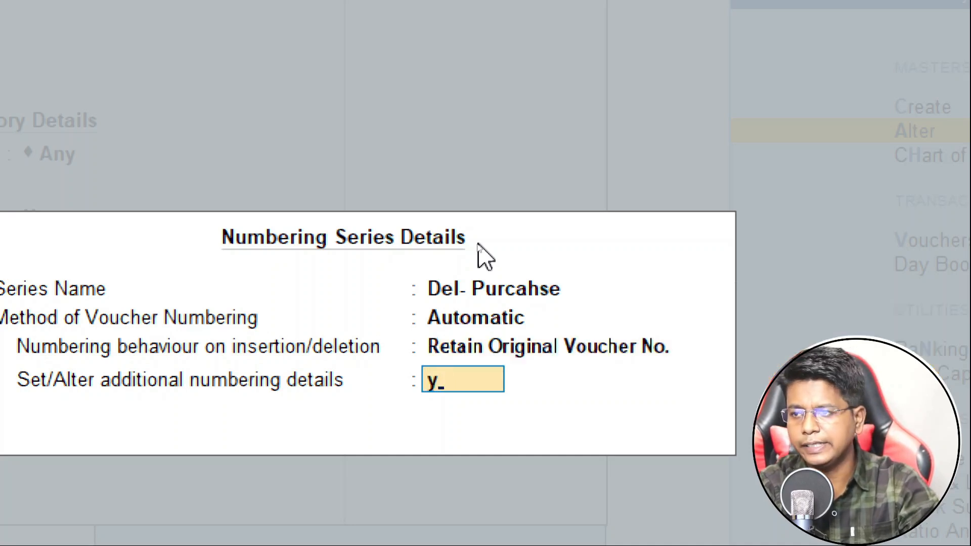
key("Return")
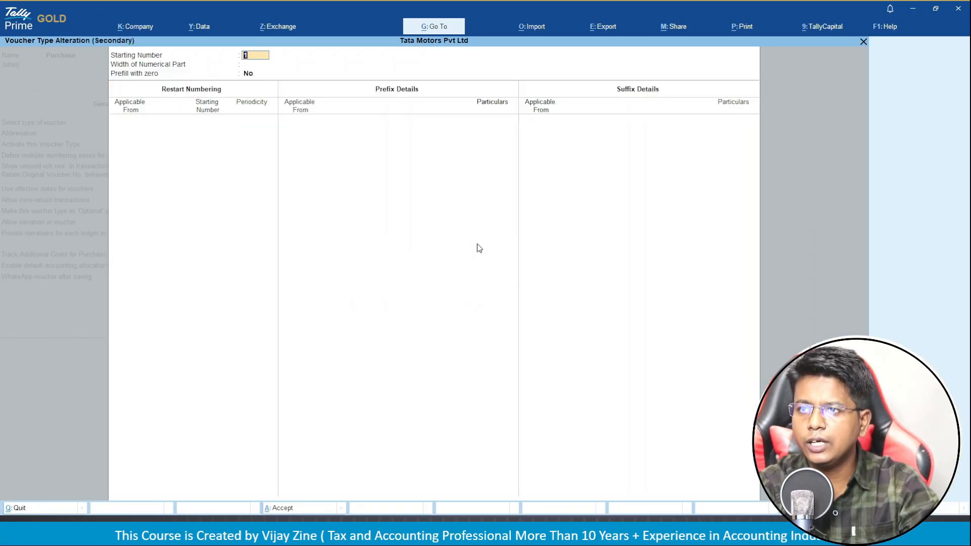
Keep starting number 1, prefill with zero, and restart numbering at 1 from 1-Apr-24.
key("Return")
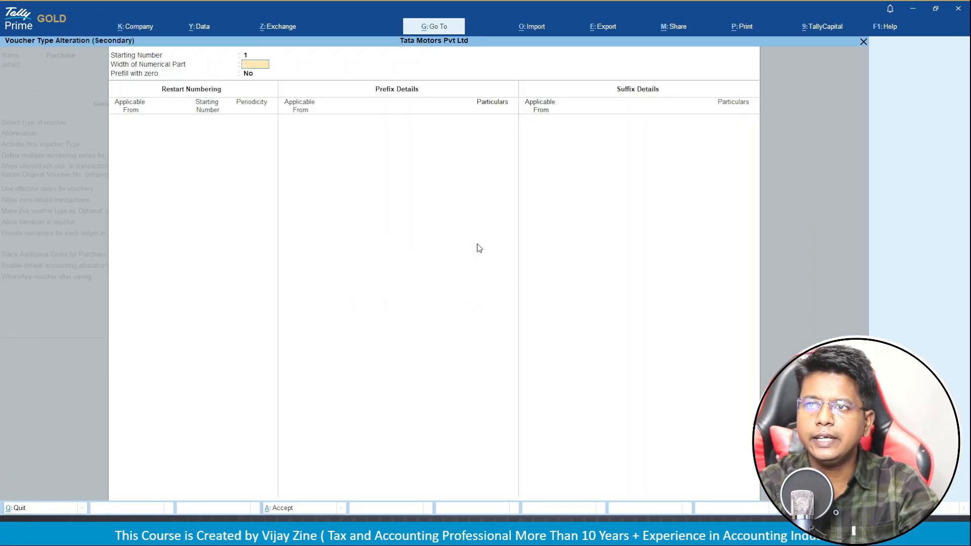
key("Return")
type("y")
key("Return")
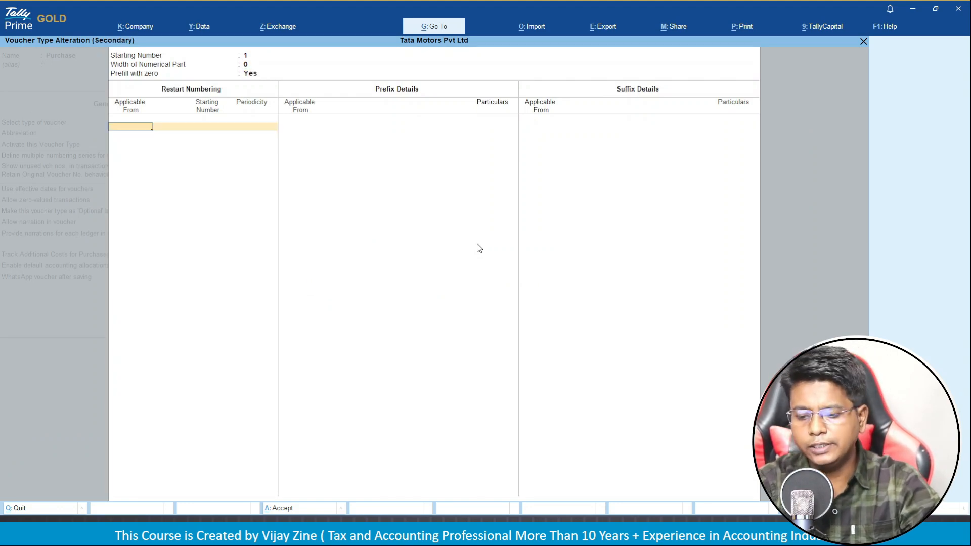
type("1.4")
key("Return")
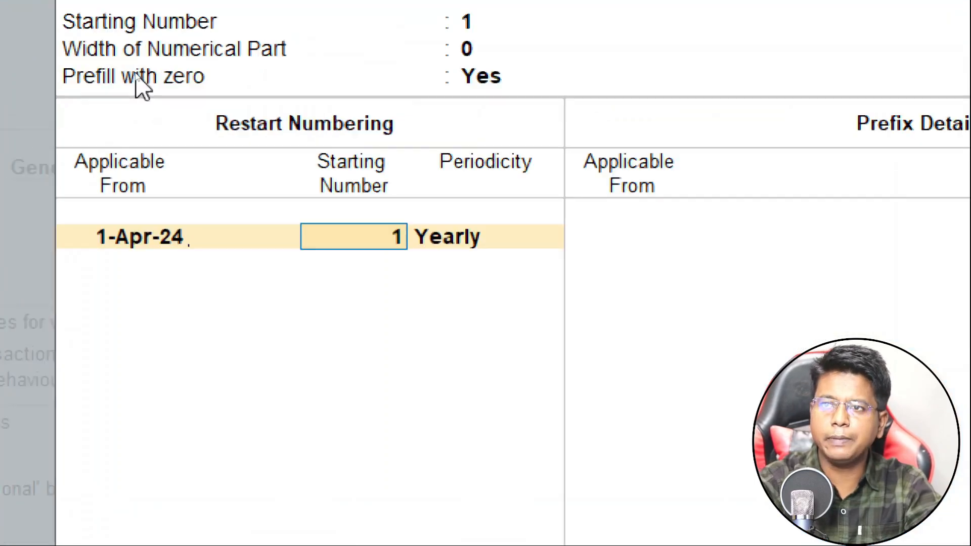
key("Return")
key("Return")
key("Return")
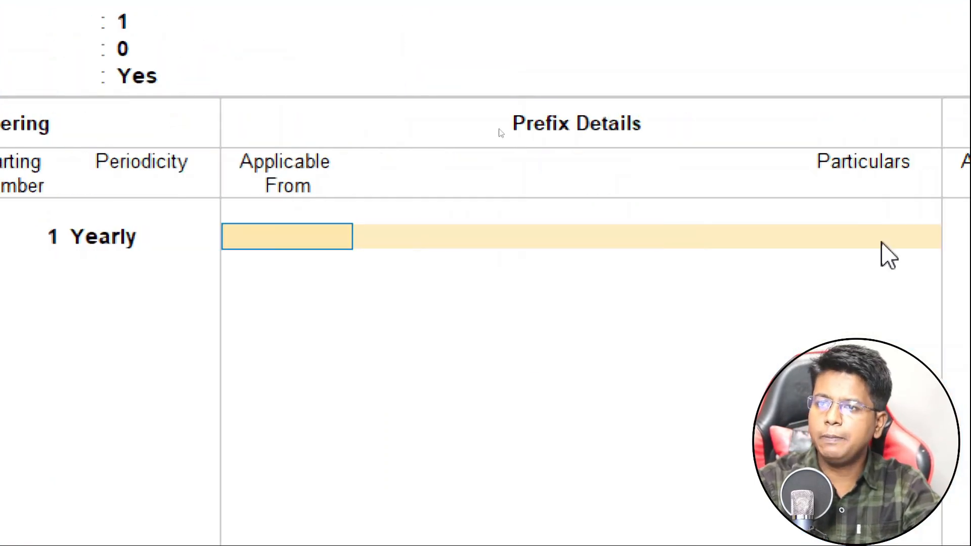
Add the prefix DL/2425/ applicable from 1-Apr-24 and accept the series details.
type("1.4")
key("Return")
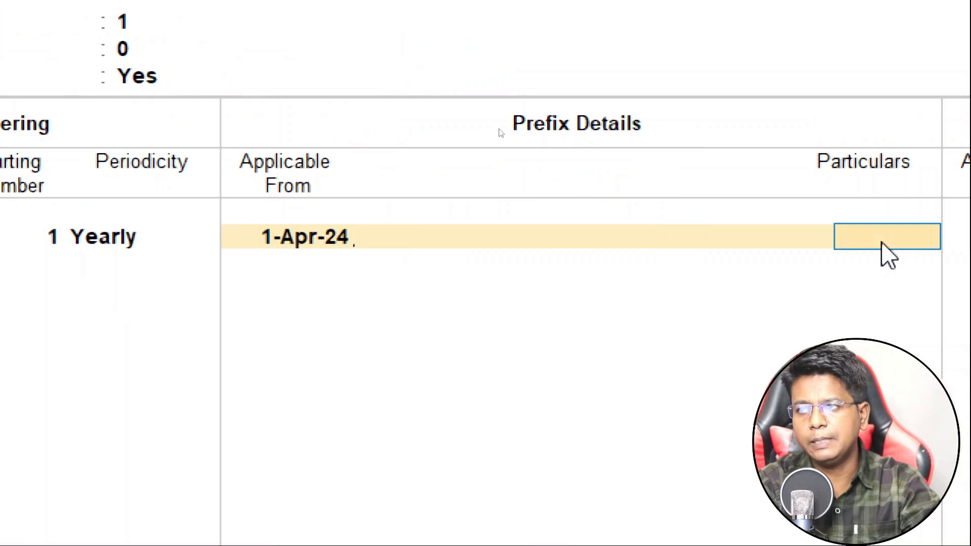
type("GJ/")
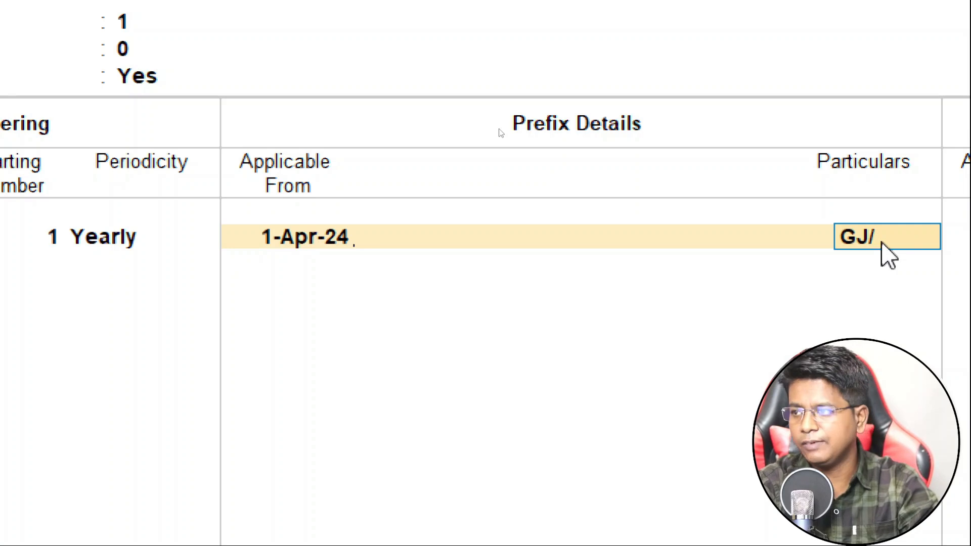
key("BackSpace")
key("BackSpace")
key("BackSpace")
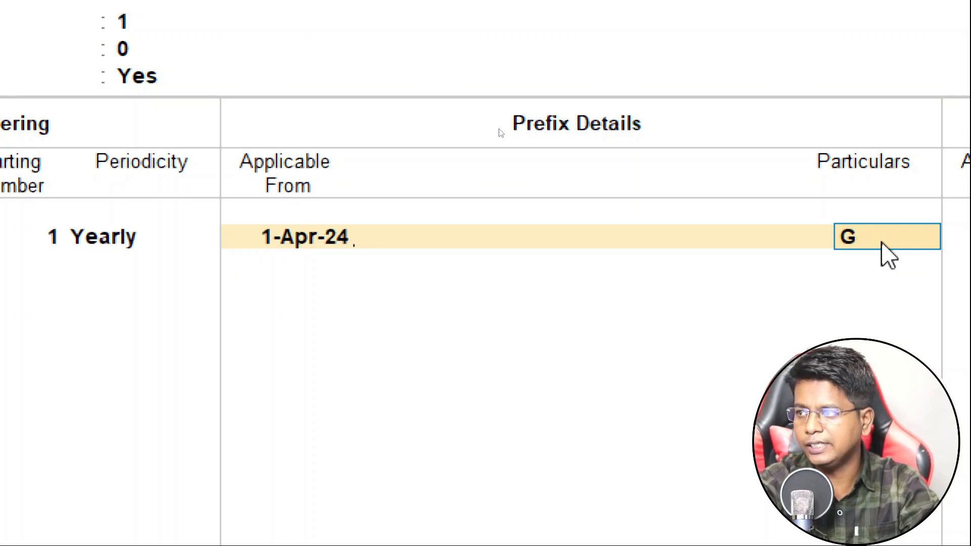
type("DL/")
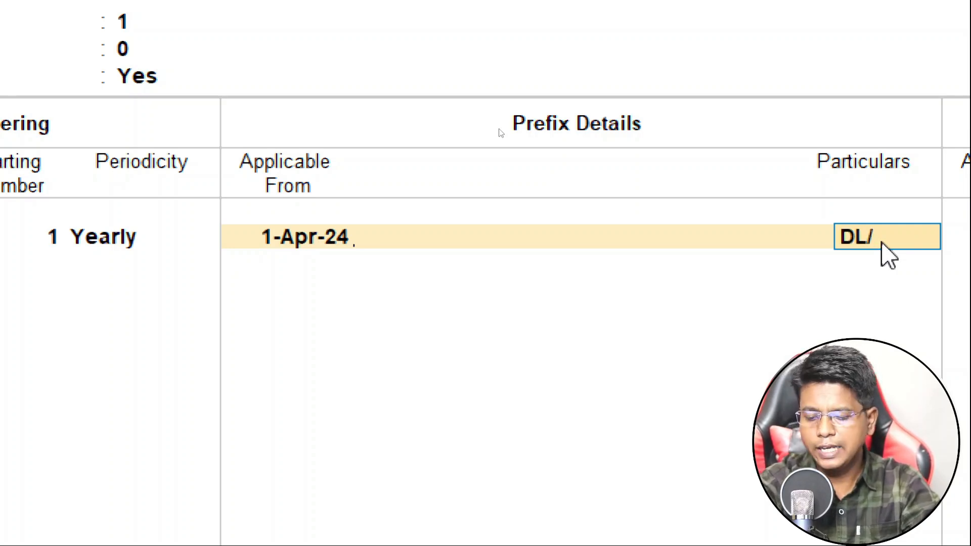
type("2425/")
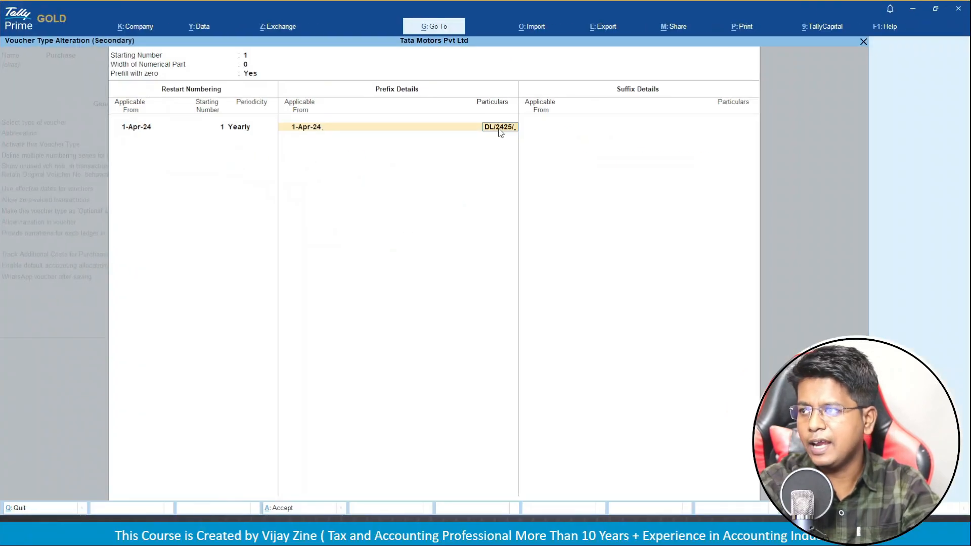
key("Return")
key("Return")
key("Return")
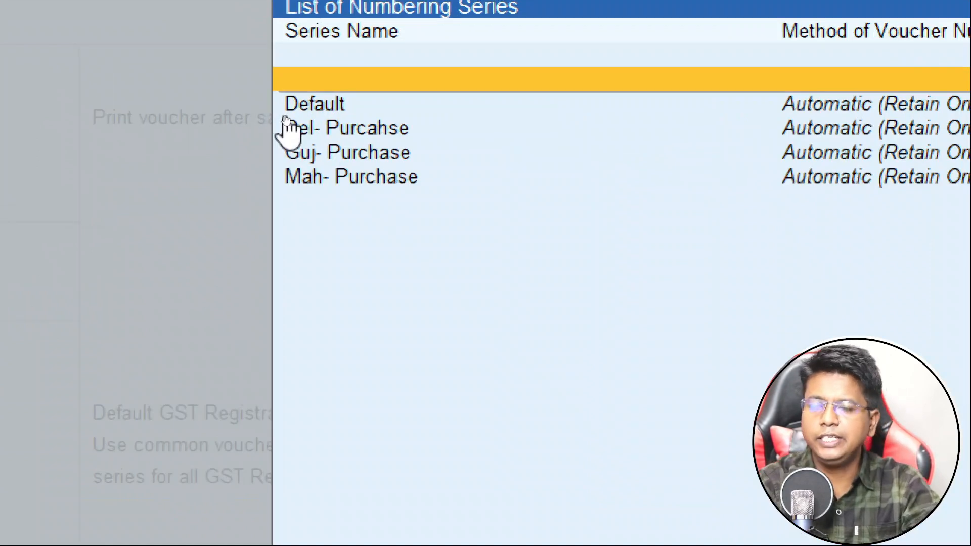
Delete the Default series with Alt+D, confirm, and close the numbering series list.
key("Down")
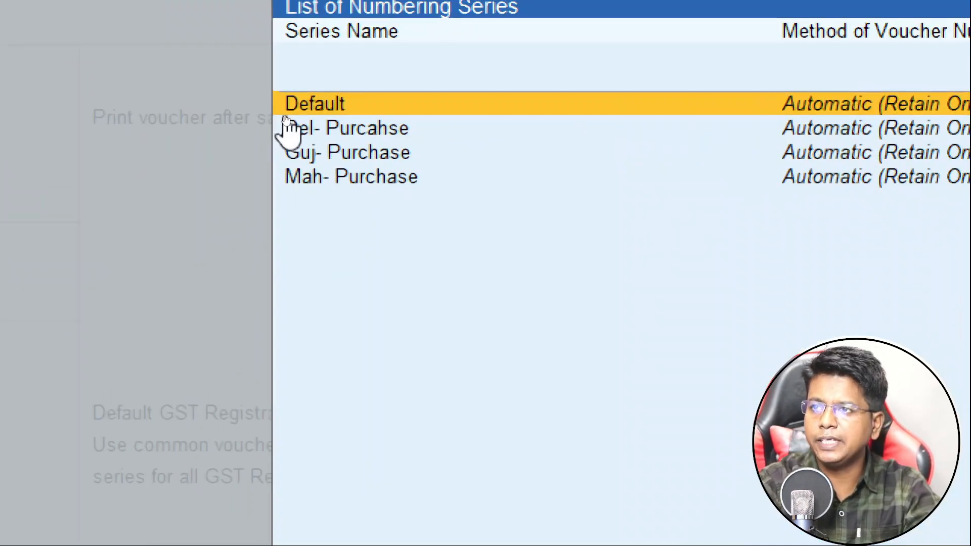
key("Return")
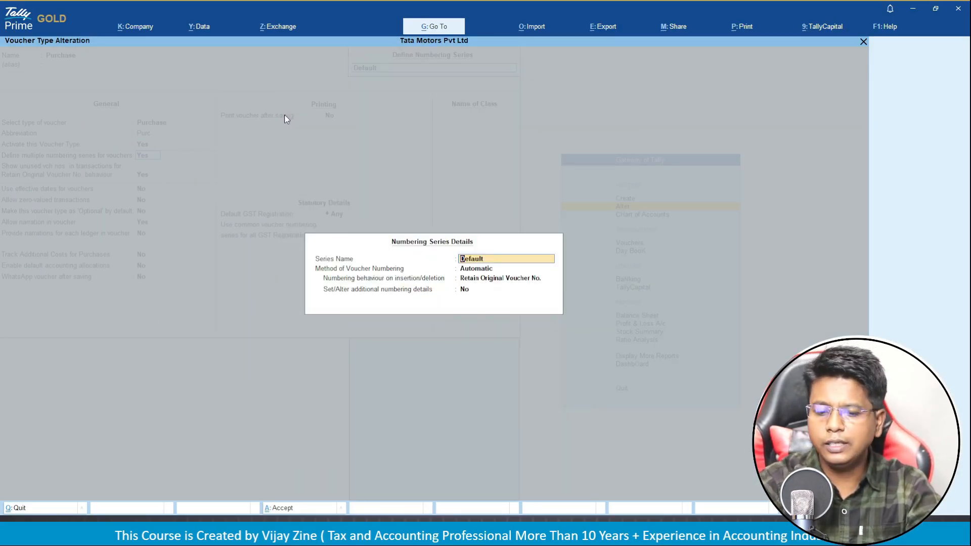
key("alt+d")
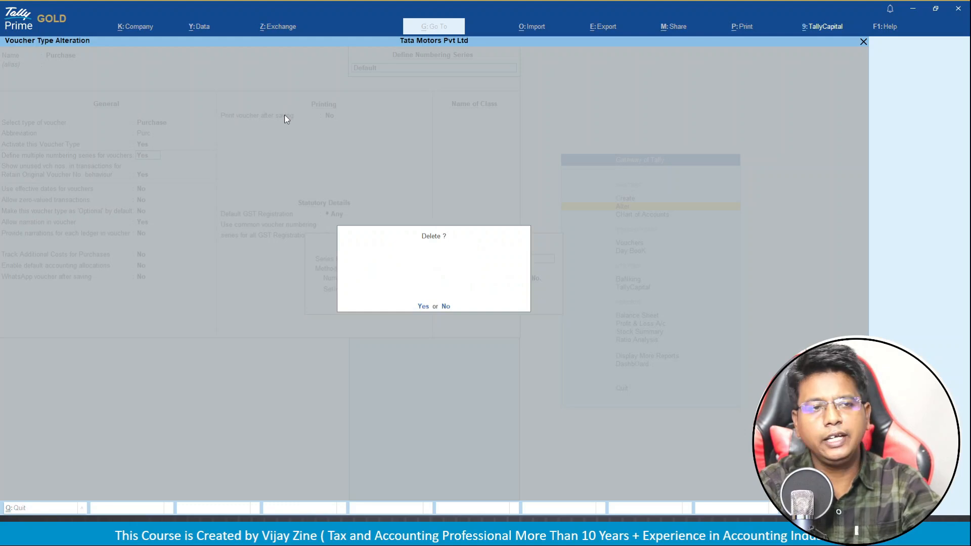
key("y")
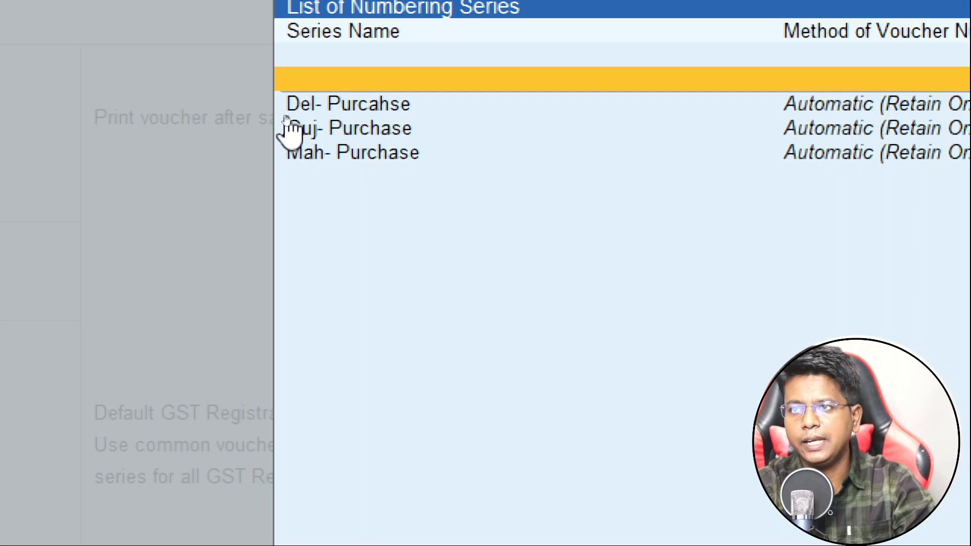
key("Escape")
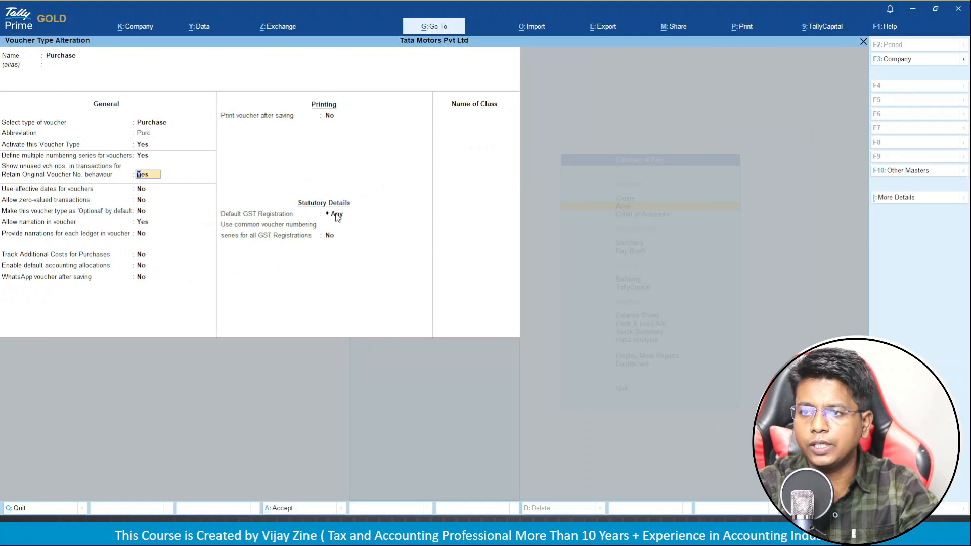
Set Default GST Registration to Maharashtra Registration, keeping common numbering set to No.
key("Down")
key("Down")
key("Down")
key("Down")
key("Down")
key("Down")
key("Down")
key("Down")
key("Down")
key("Down")
key("Return")
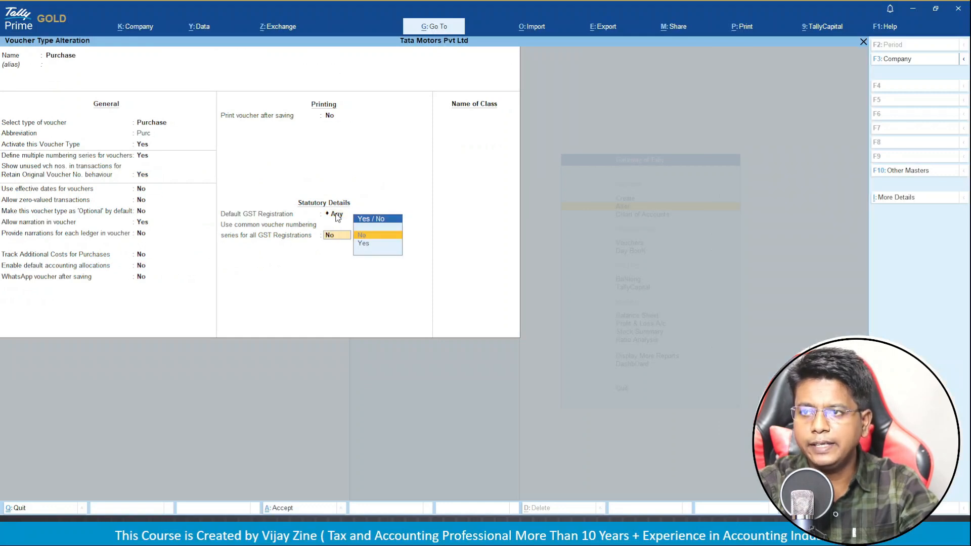
left_click(336, 214)
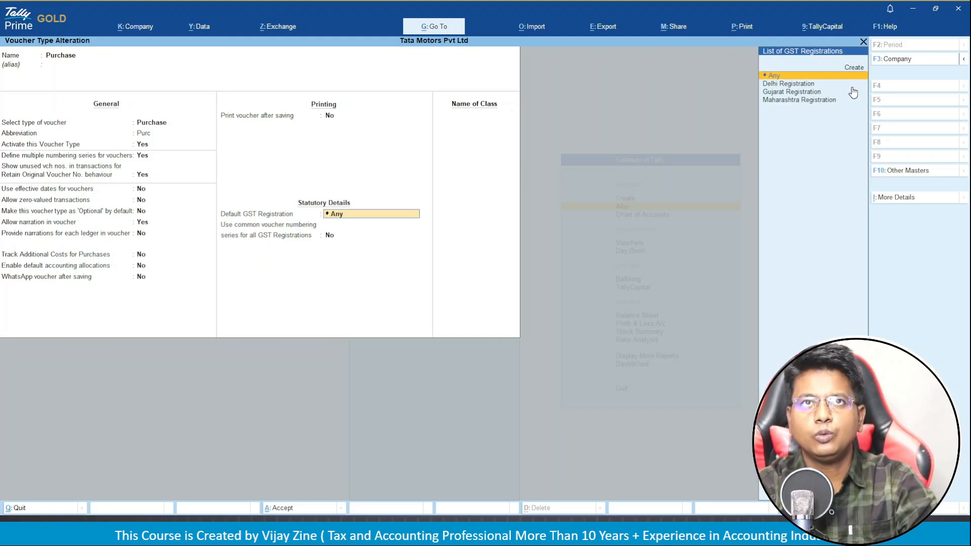
key("Down")
key("Down")
key("Down")
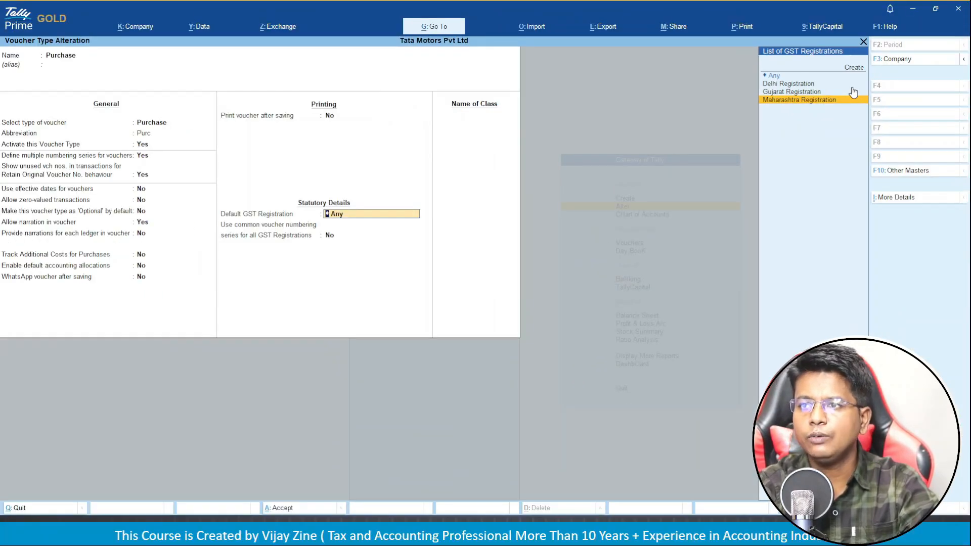
key("Return")
key("Return")
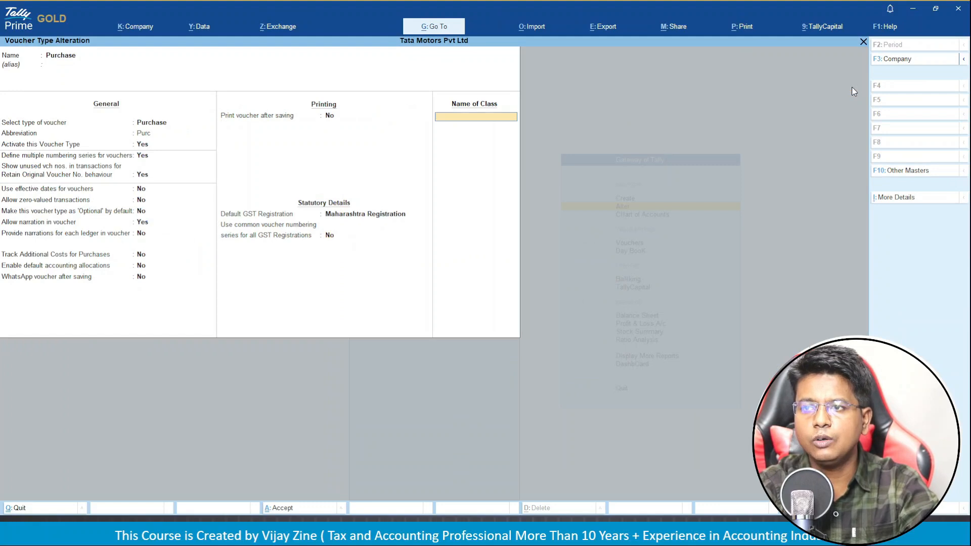
key("Return")
key("Return")
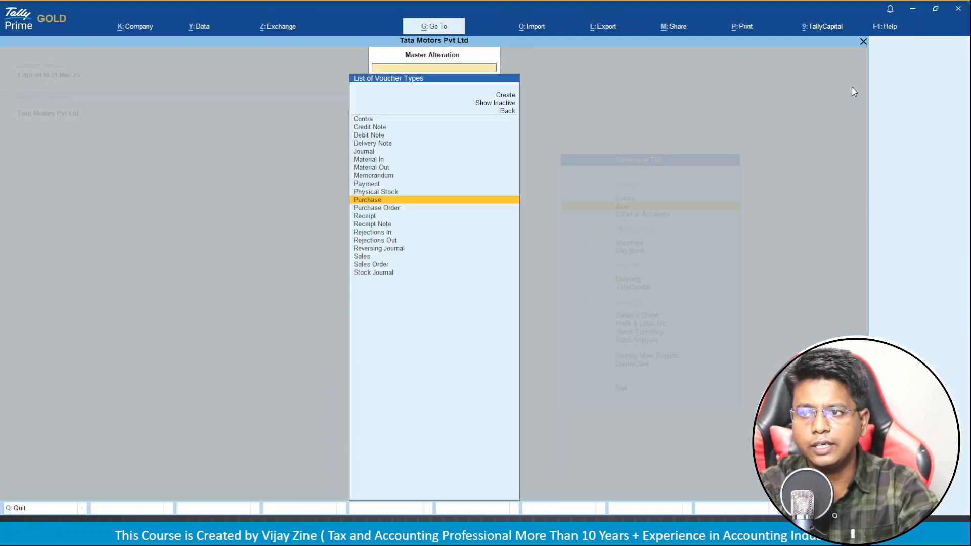
Return to Gateway of Tally and open Purchase voucher entry, auto-numbered MH/2425/1.
key("Escape")
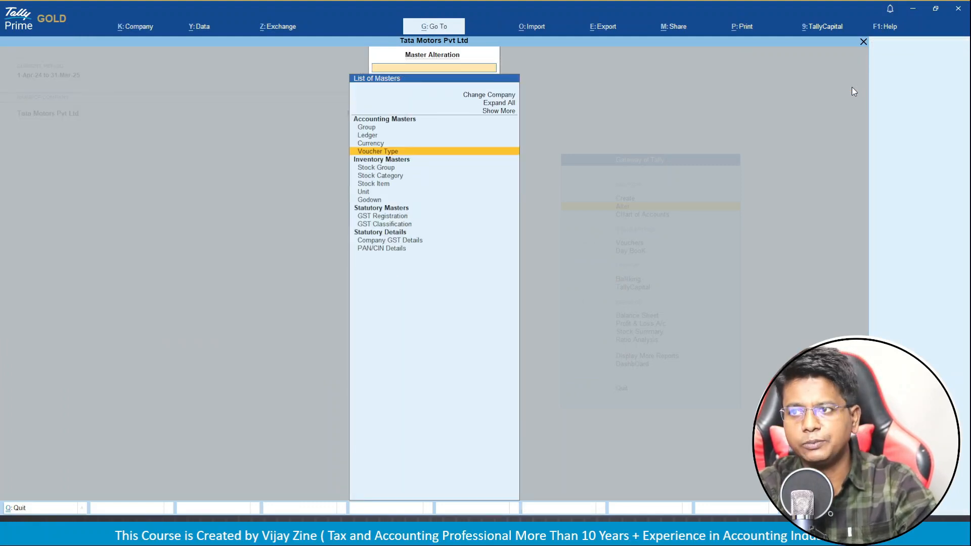
key("Escape")
key("Down")
key("Down")
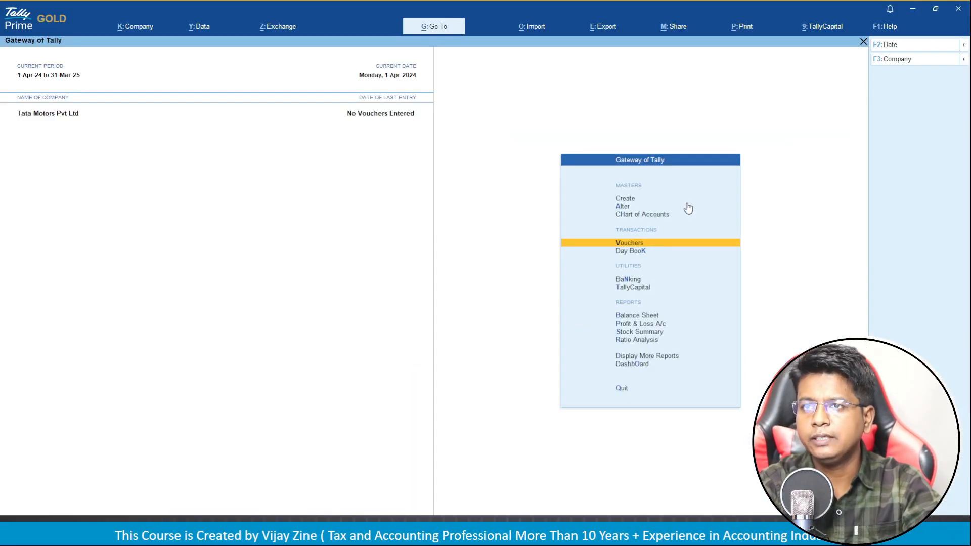
key("Return")
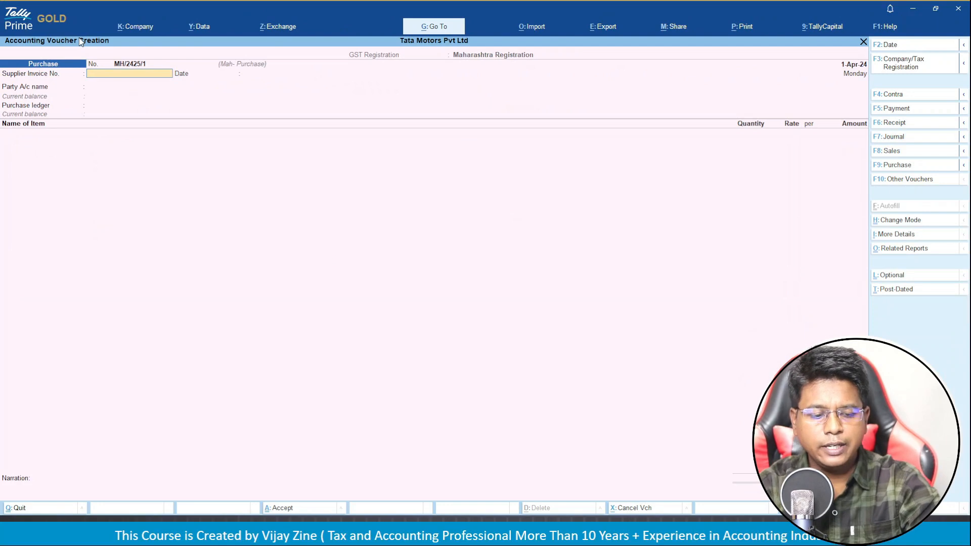
Switch the voucher to Gujarat Registration with Guj- Purchase series, verify GJ/2425/1, then quit.
key("F3")
key("Down")
key("Down")
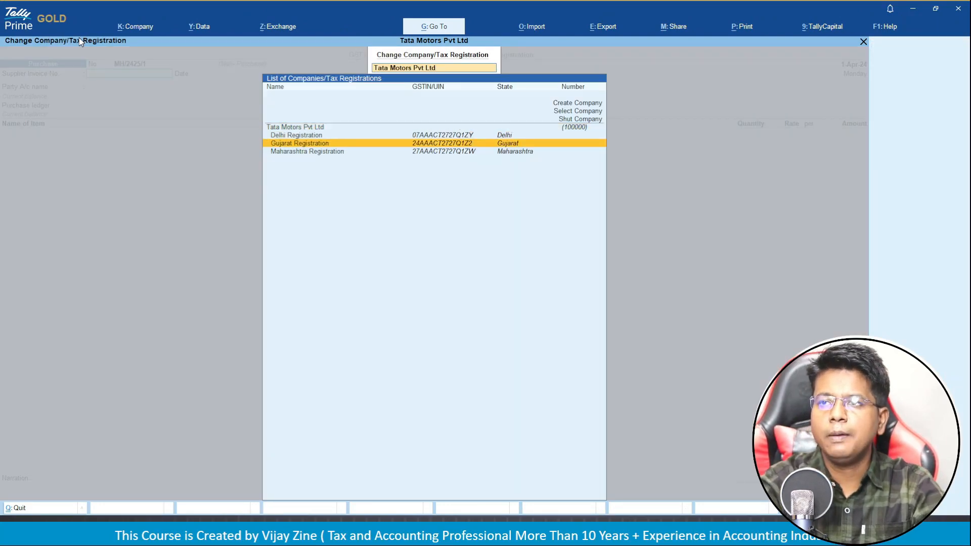
key("Return")
key("Up")
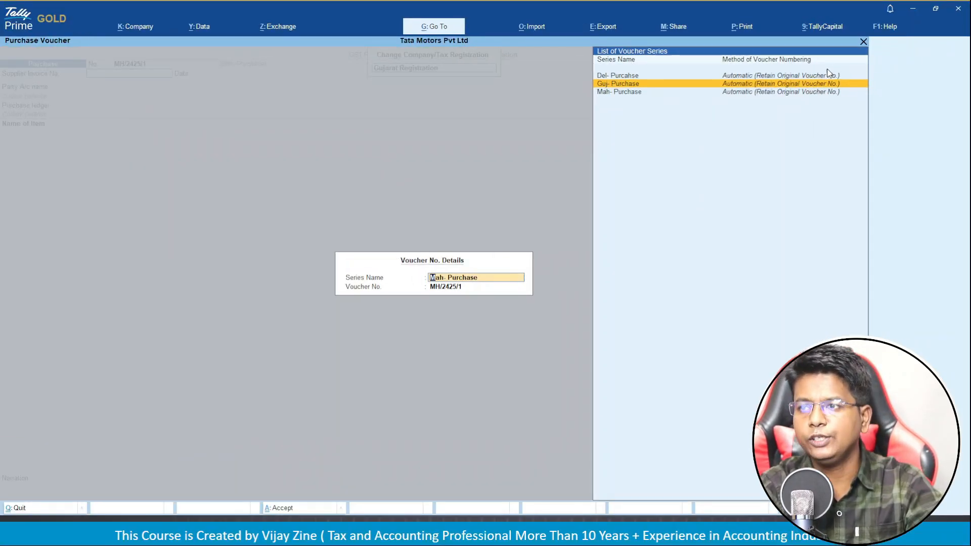
key("Return")
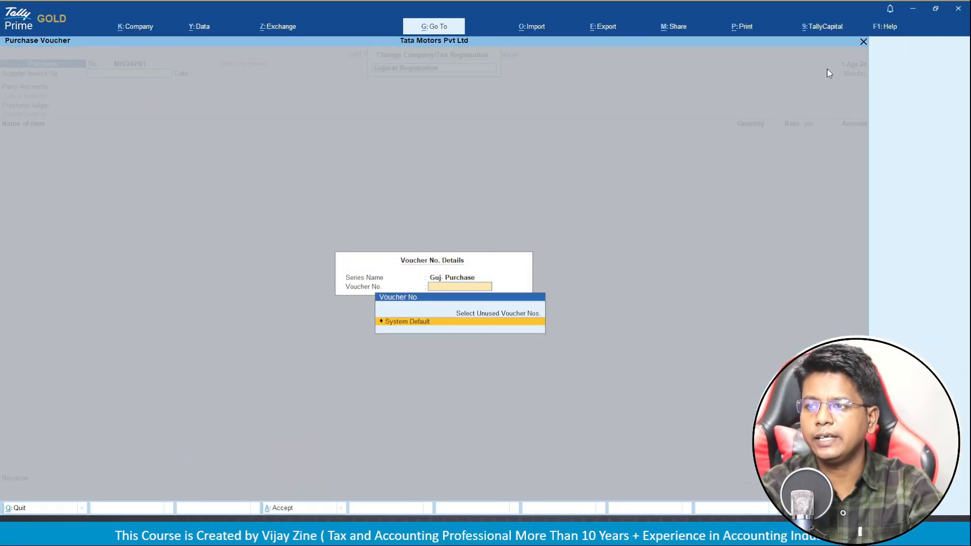
key("Return")
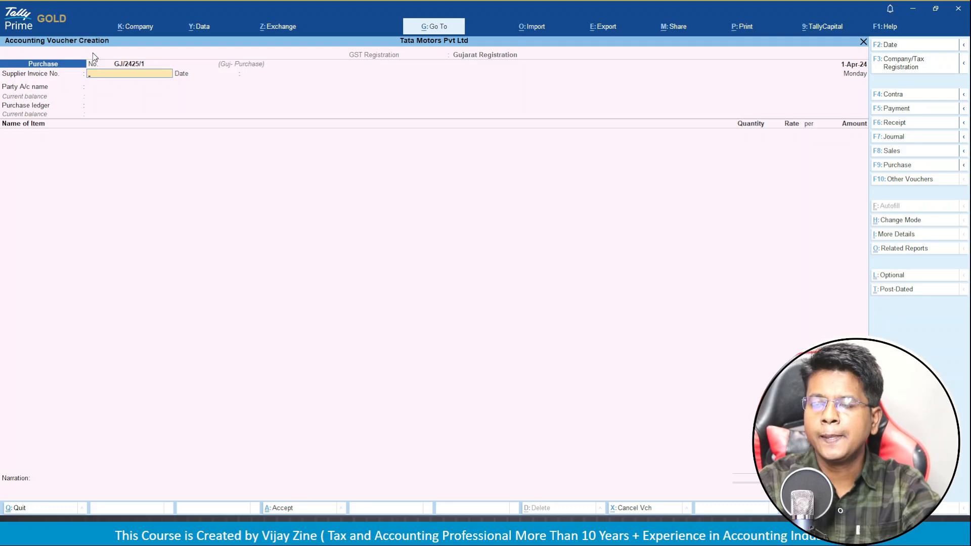
key("Escape")
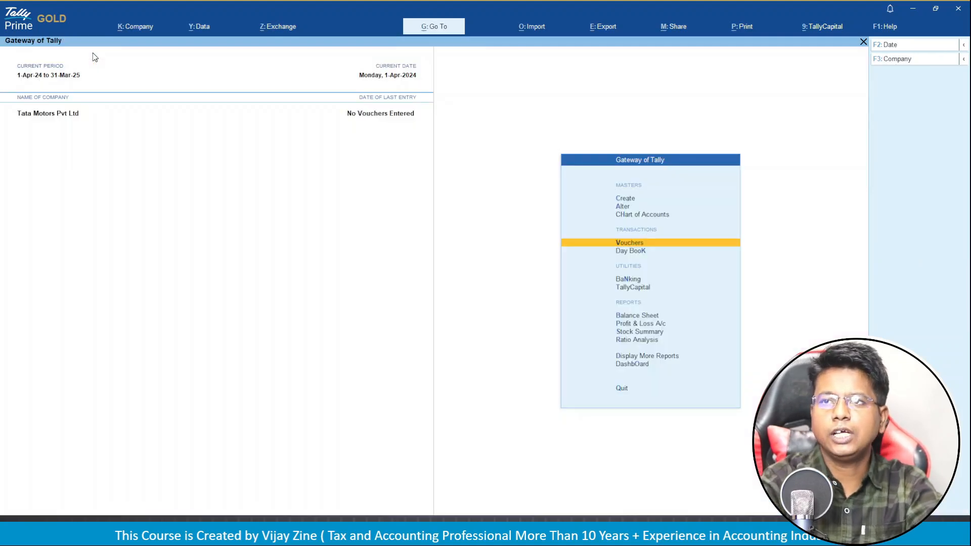
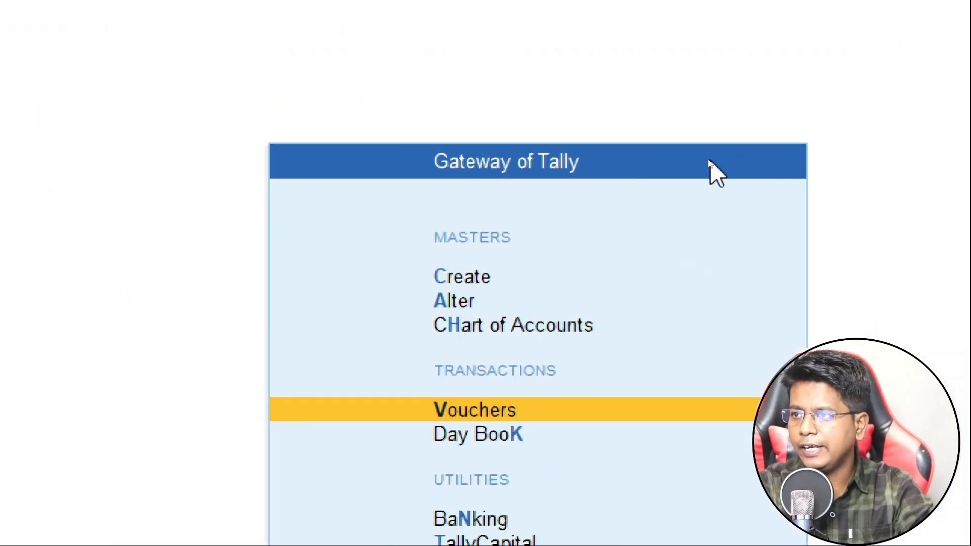
From Gateway of Tally, choose Create and pick Ledger from the masters list.
key("Up")
key("Up")
key("Up")
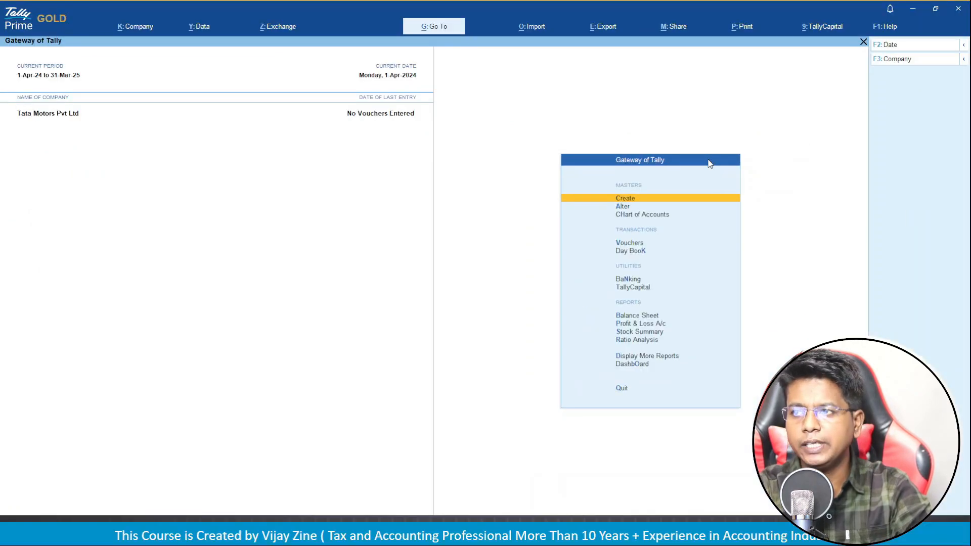
key("Return")
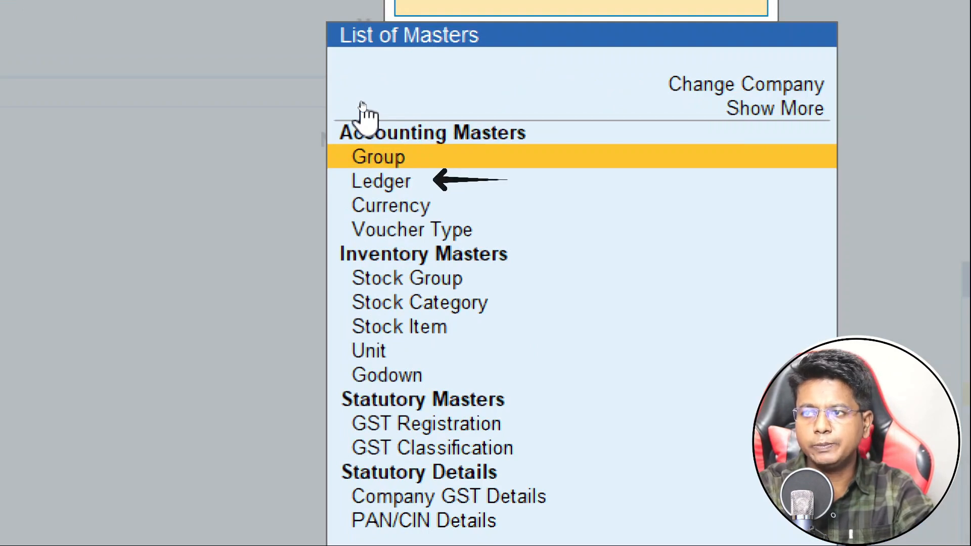
key("Down")
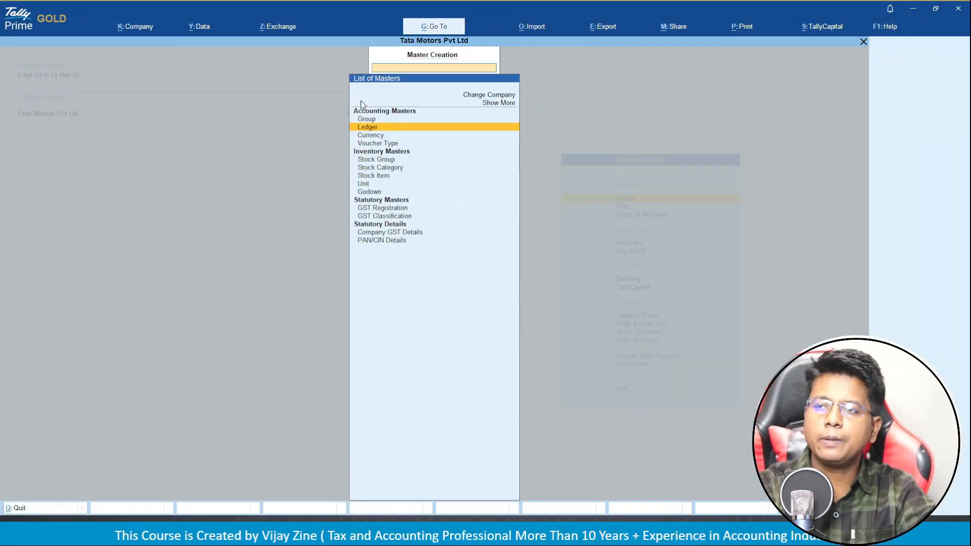
key("Return")
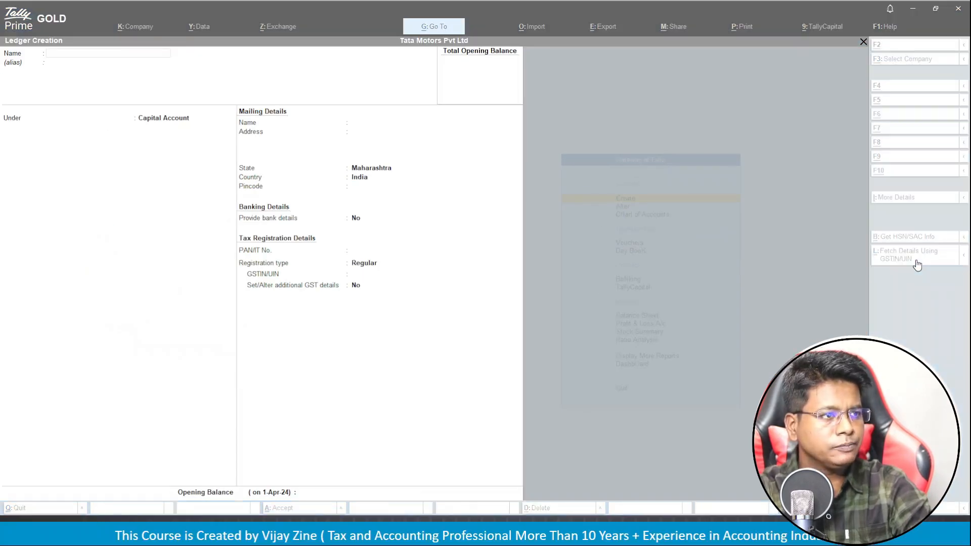
key("alt+Tab")
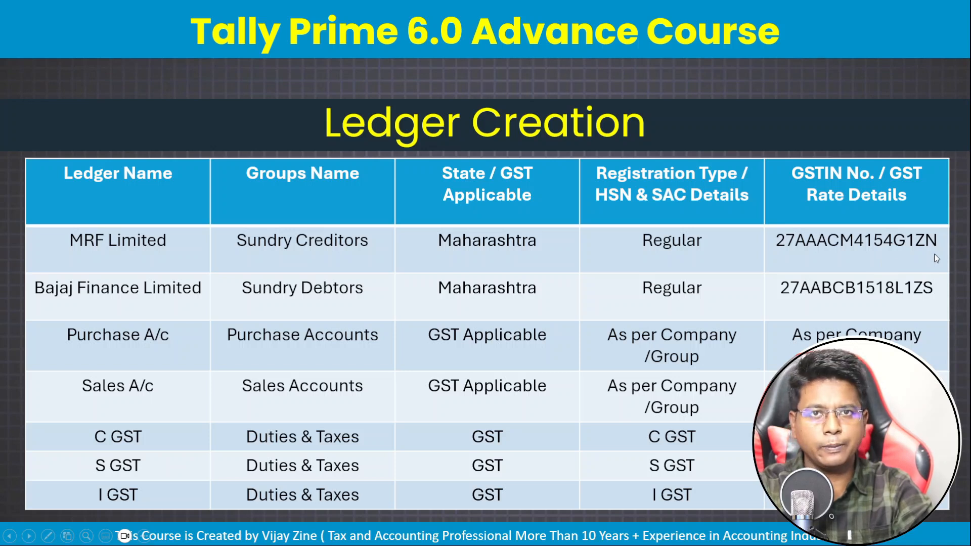
key("alt+Tab")
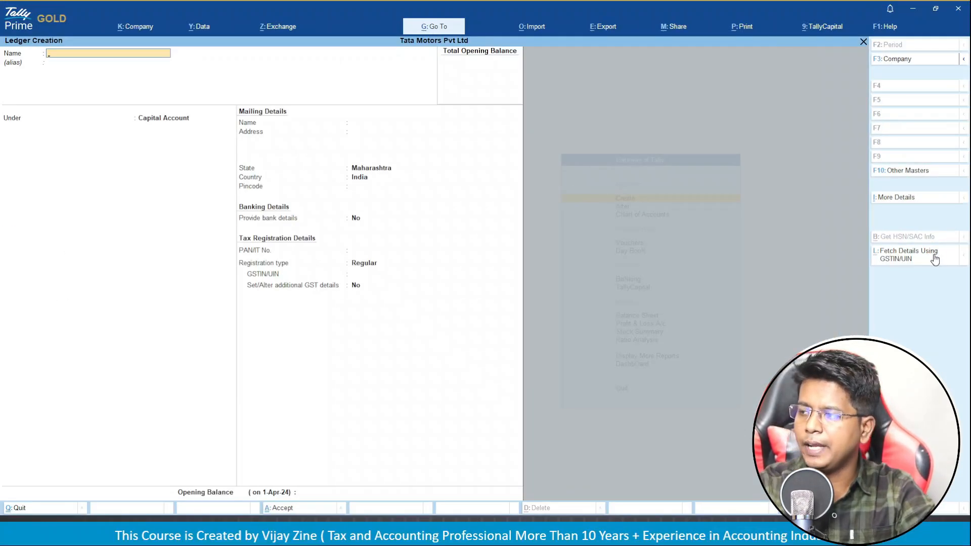
Fetch Mrf Limited's registered party details by entering its GSTIN.
left_click(934, 258)
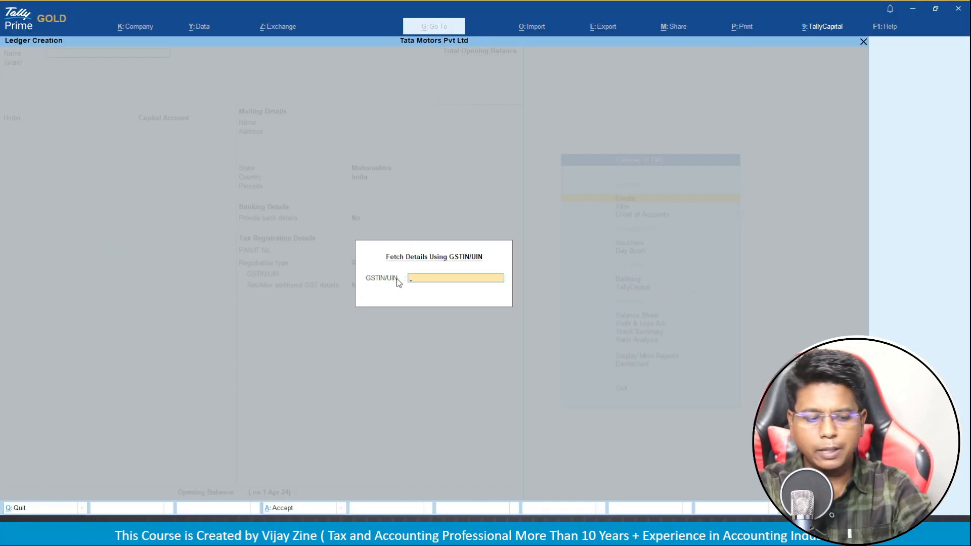
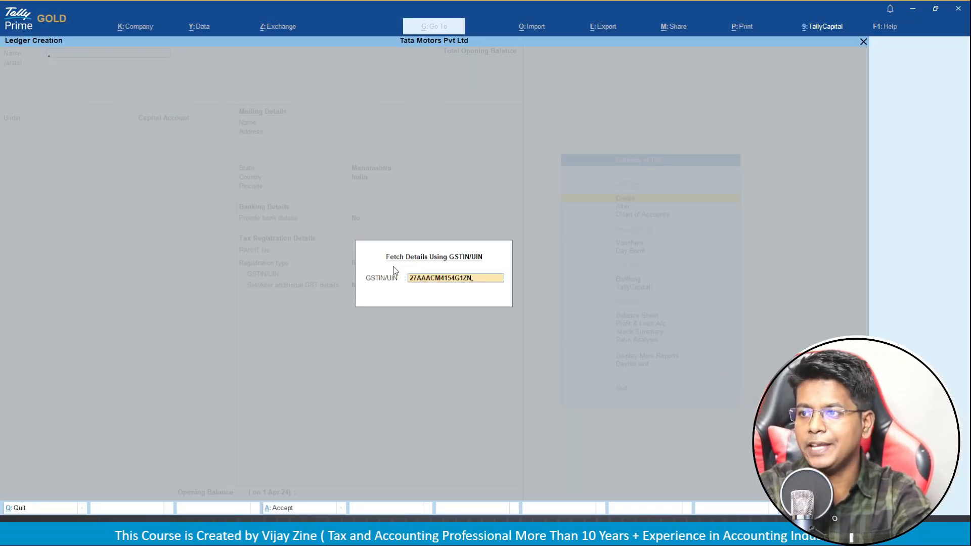
key("Return")
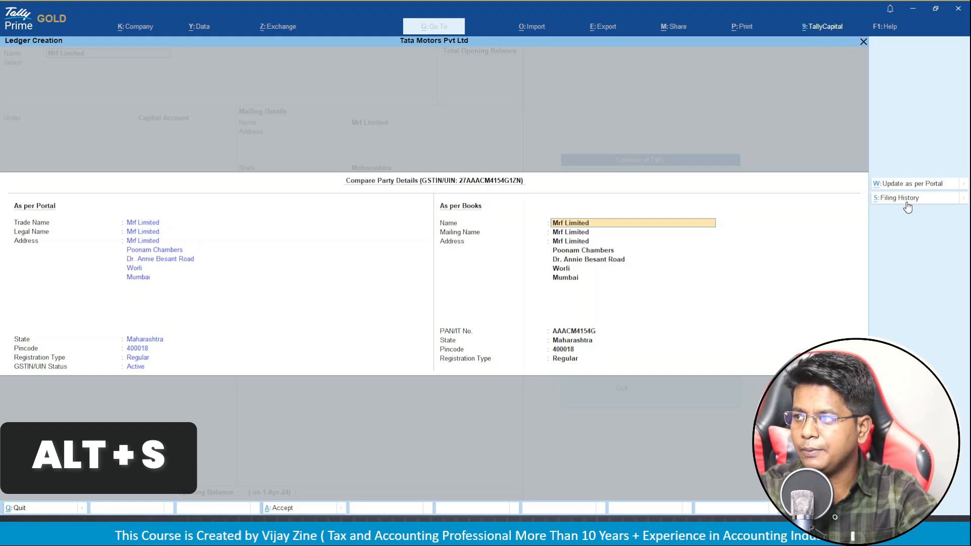
Review Mrf Limited's GST filing history, then accept the fetched details into the ledger.
left_click(907, 203)
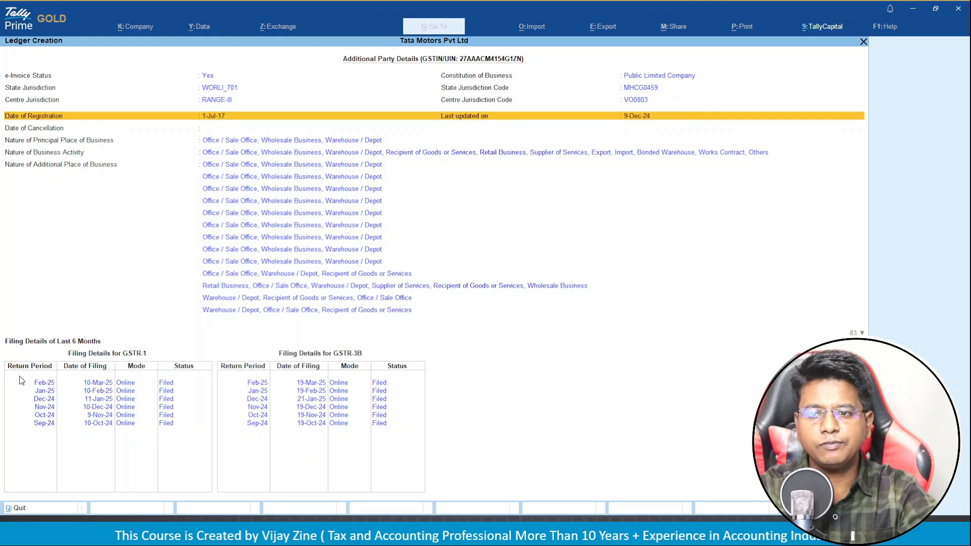
key("Down")
key("Down")
key("Down")
key("Down")
key("Down")
key("Down")
key("Down")
key("Down")
key("Down")
key("Down")
key("Down")
key("Down")
key("Down")
key("Down")
key("Down")
key("Down")
key("Down")
key("Down")
key("Down")
key("Down")
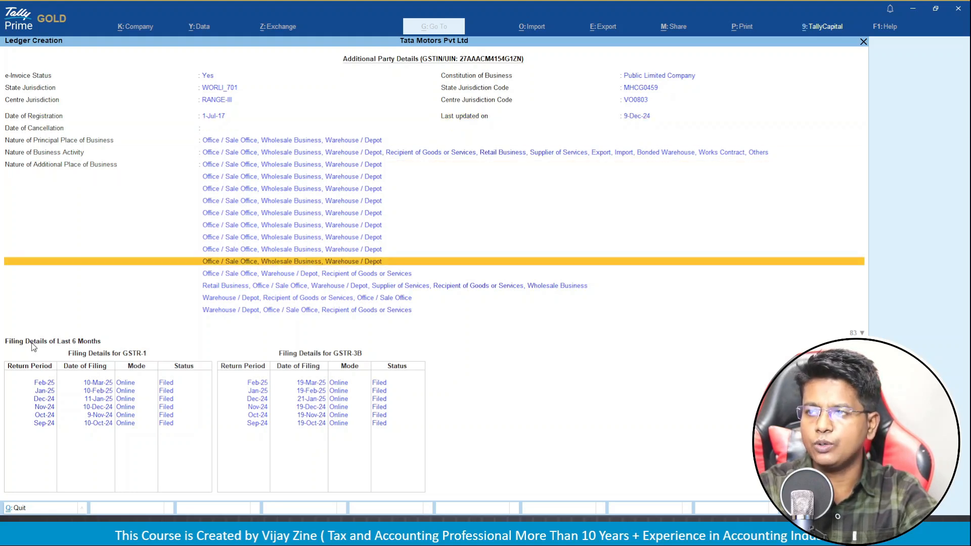
key("Down")
key("Down")
key("Down")
key("Down")
key("Down")
key("Down")
key("Down")
key("Down")
key("Down")
key("Down")
key("Down")
key("Down")
key("Down")
key("Down")
key("Down")
key("Down")
key("Down")
key("Down")
key("Down")
key("Down")
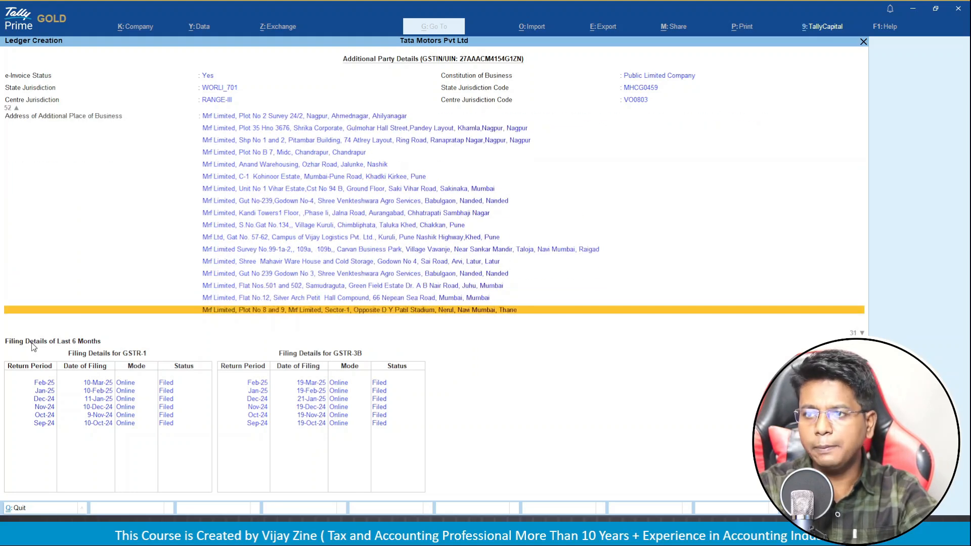
key("Down")
key("Down")
key("Down")
key("Down")
key("Down")
key("Down")
key("Down")
key("Down")
key("Down")
key("Down")
key("Down")
key("Down")
key("Down")
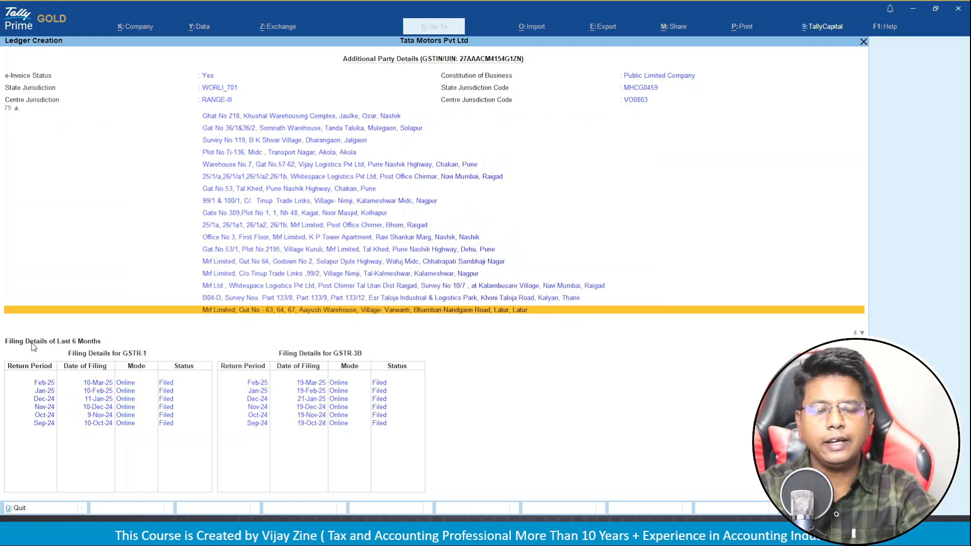
key("Up")
key("Up")
key("Up")
key("Up")
key("Up")
key("Up")
key("Up")
key("Up")
key("Up")
key("Up")
key("Up")
key("Up")
key("Up")
key("Up")
key("Up")
key("Up")
key("Up")
key("Up")
key("Up")
key("Up")
key("Up")
key("Up")
key("Up")
key("Up")
key("Up")
key("Up")
key("Up")
key("Up")
key("Up")
key("Up")
key("Up")
key("Up")
key("Up")
key("Up")
key("Up")
key("Up")
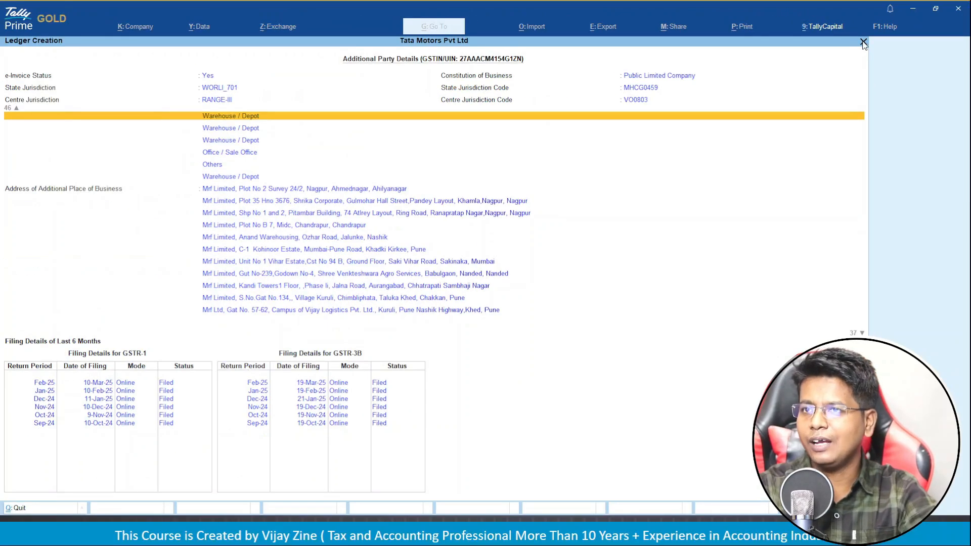
left_click(863, 42)
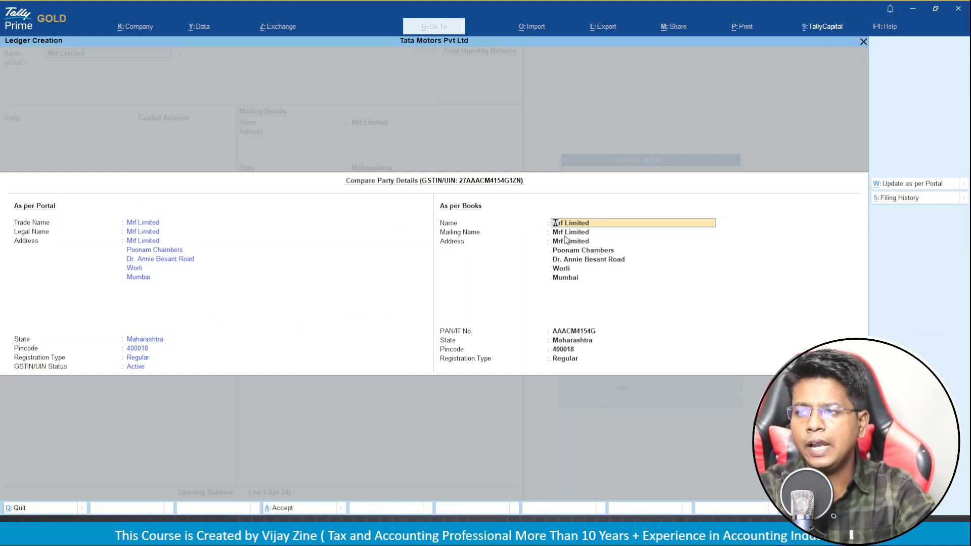
key("Return")
key("Return")
key("Return")
key("Return")
key("Return")
key("Return")
key("Return")
key("Return")
key("Return")
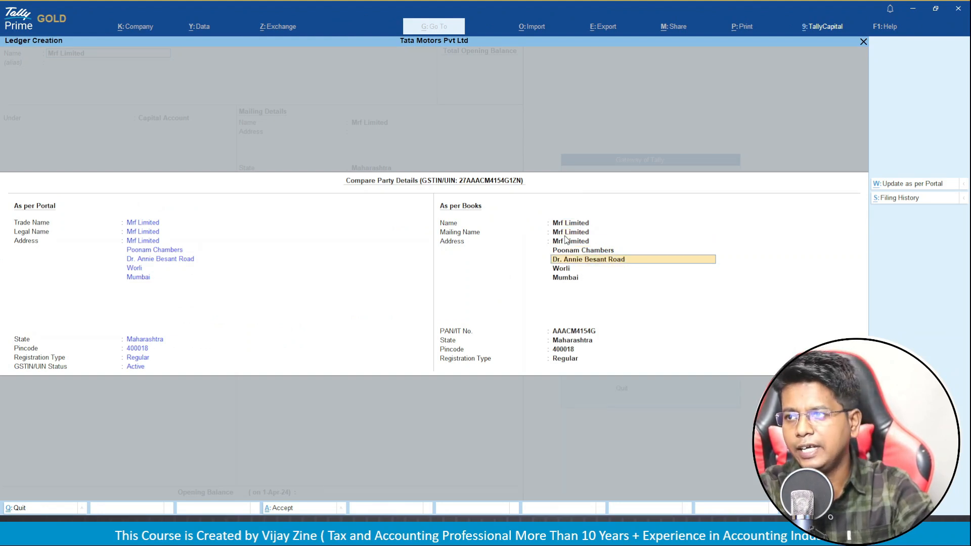
key("Return")
key("Return")
key("Return")
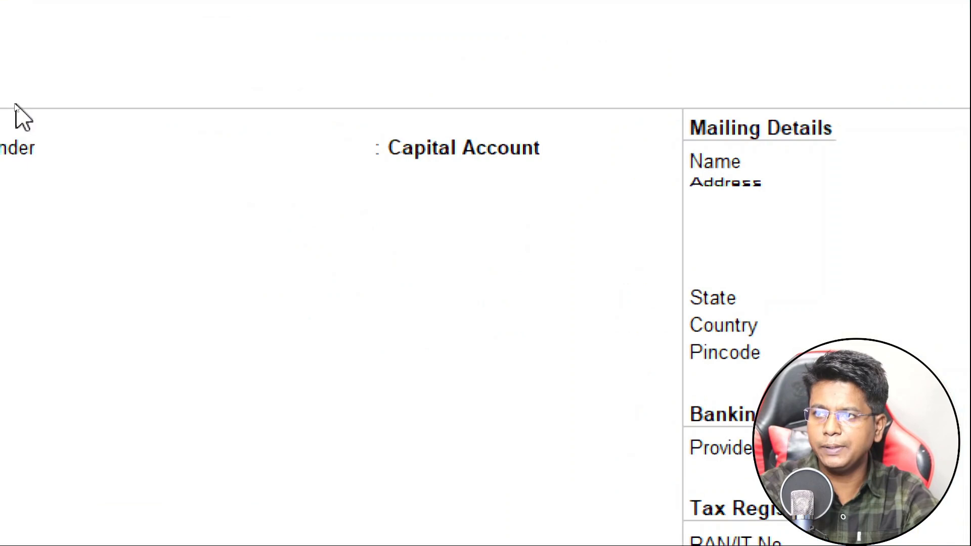
Place the Mrf Limited ledger under Sundry Creditors and move on to its address fields.
key("Return")
key("Return")
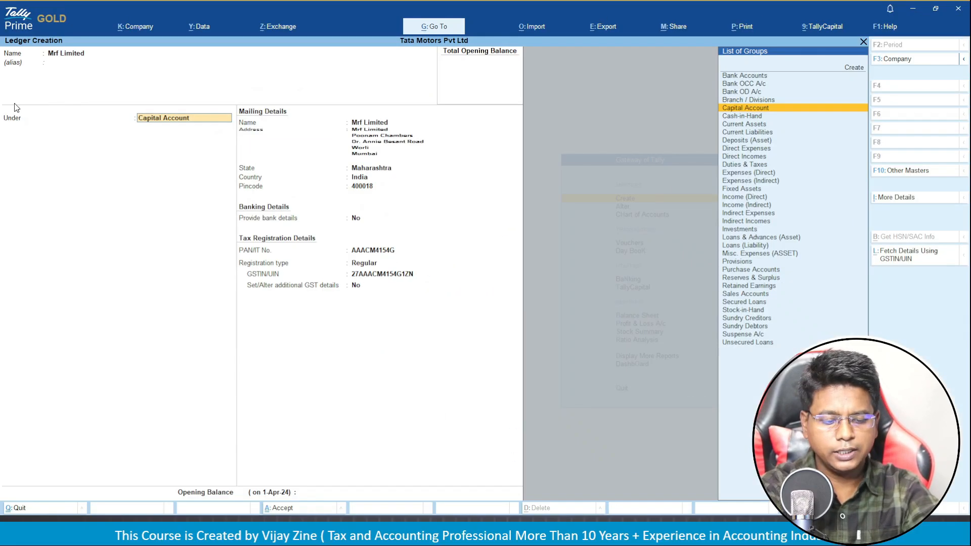
type("SU")
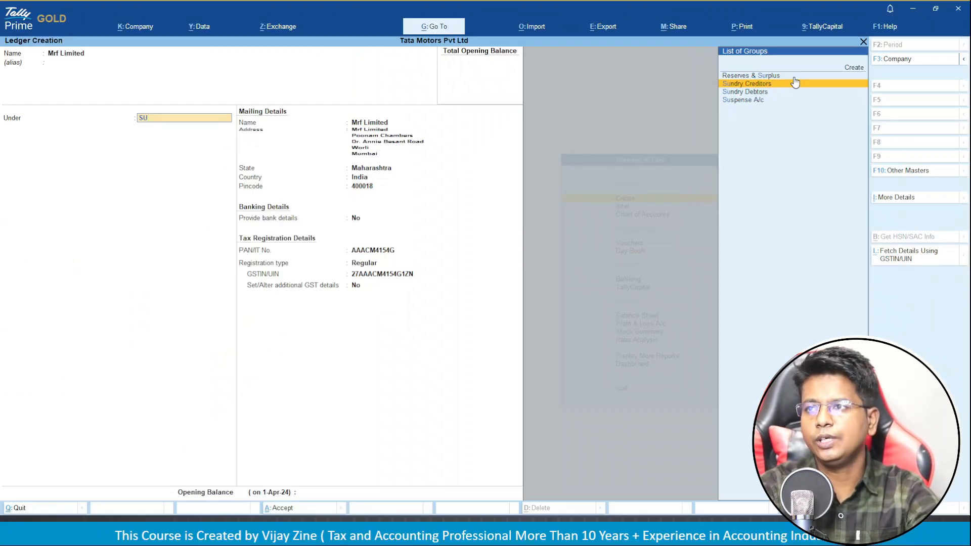
left_click(795, 83)
key("Return")
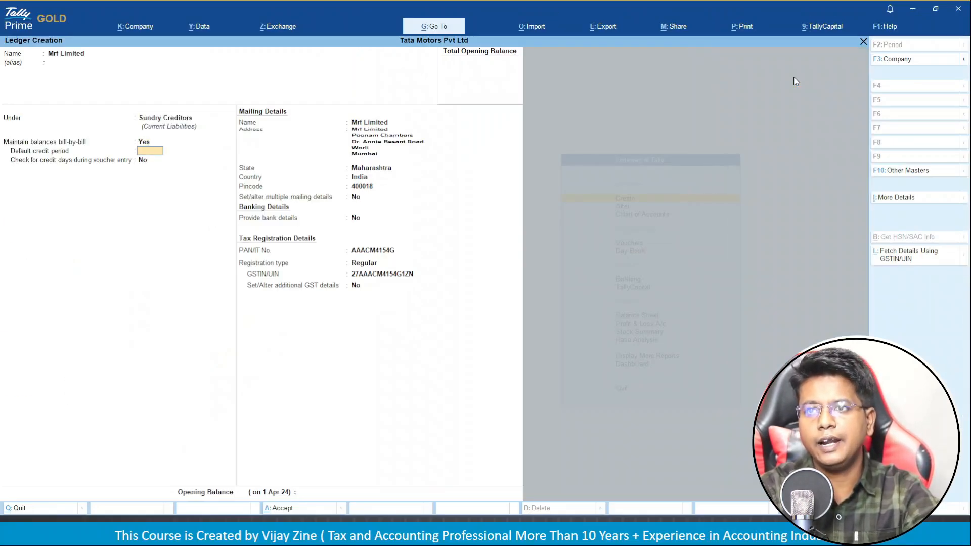
key("Return")
key("Return")
key("Return")
key("Return")
key("Return")
key("Return")
key("Return")
key("Return")
key("Return")
key("Return")
key("Return")
key("Return")
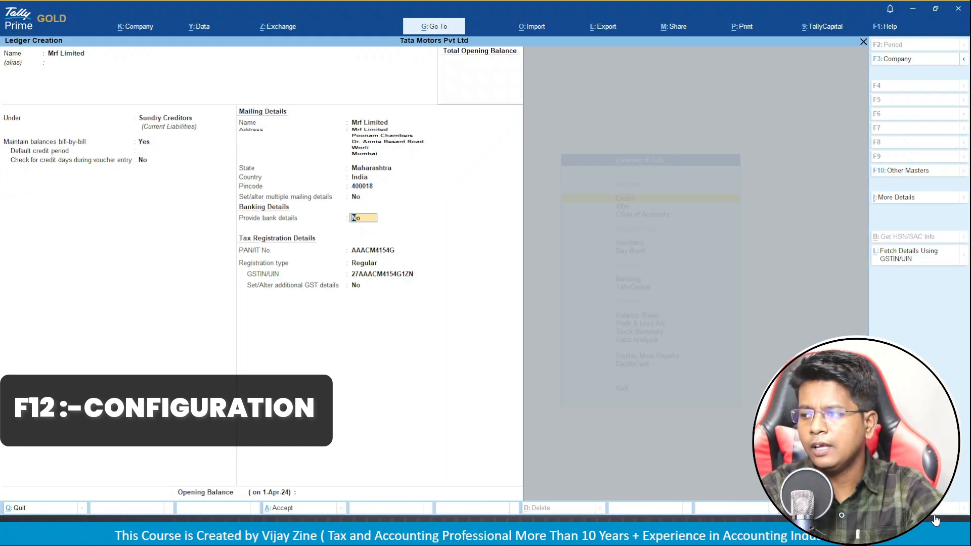
In F12 Configure, set Provide Contact Details and Provide multiple Mobile Nos. to Yes.
left_click(934, 519)
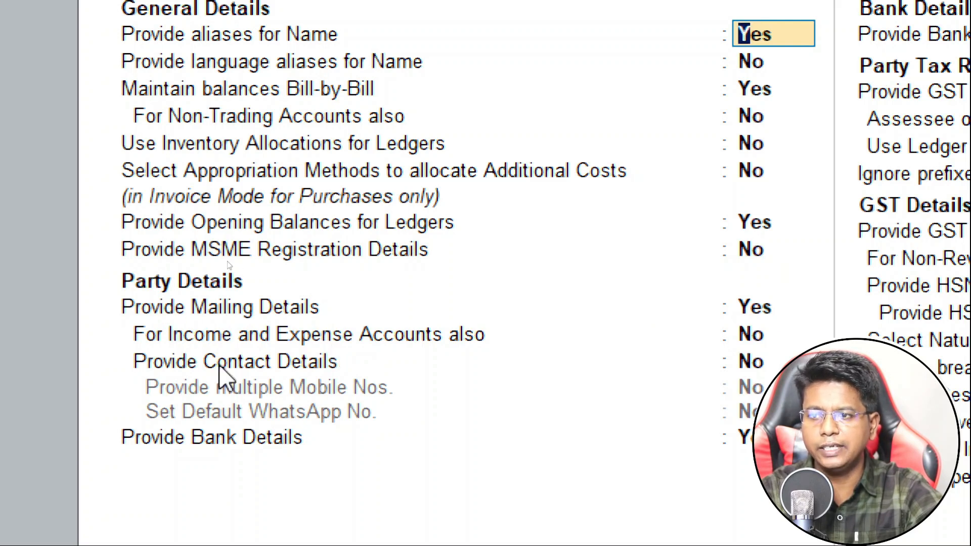
left_click(748, 366)
type("Y")
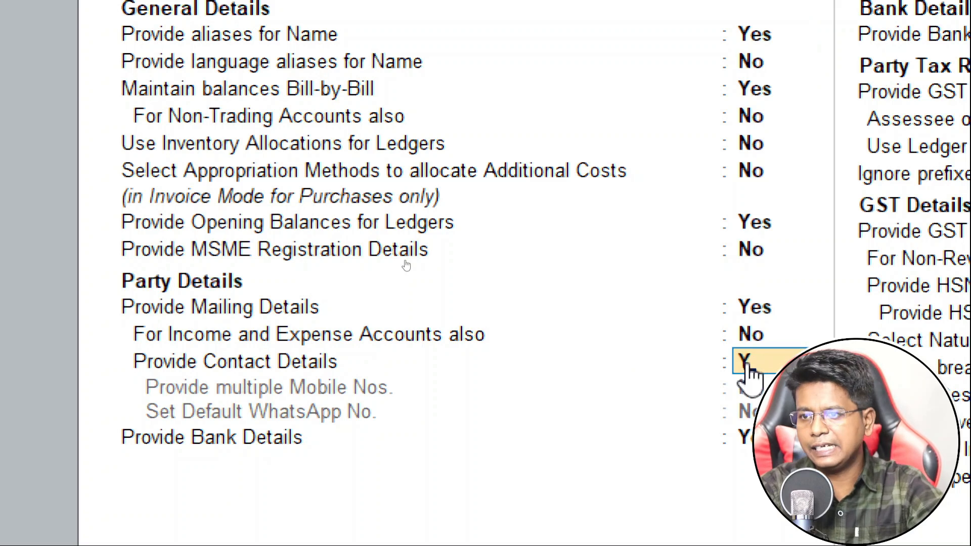
key("Return")
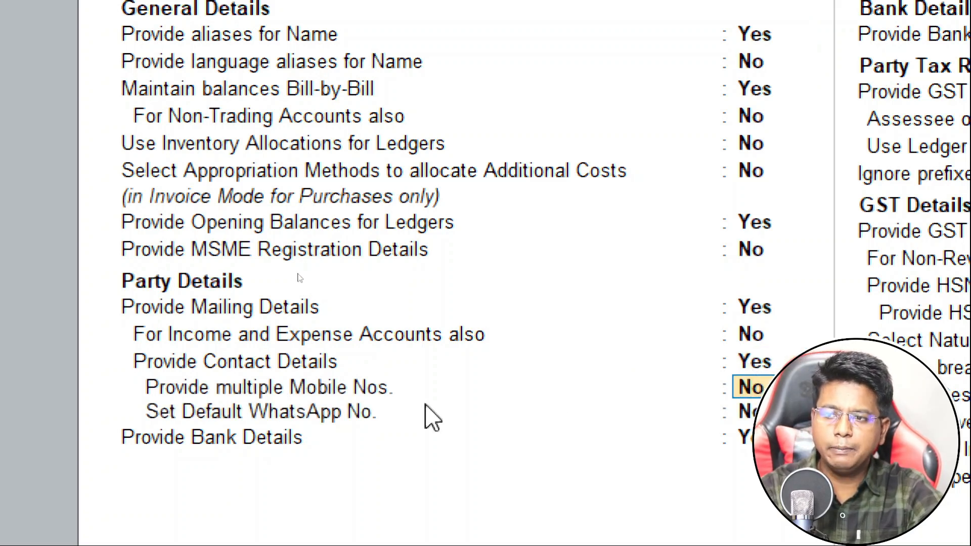
type("Y")
key("Return")
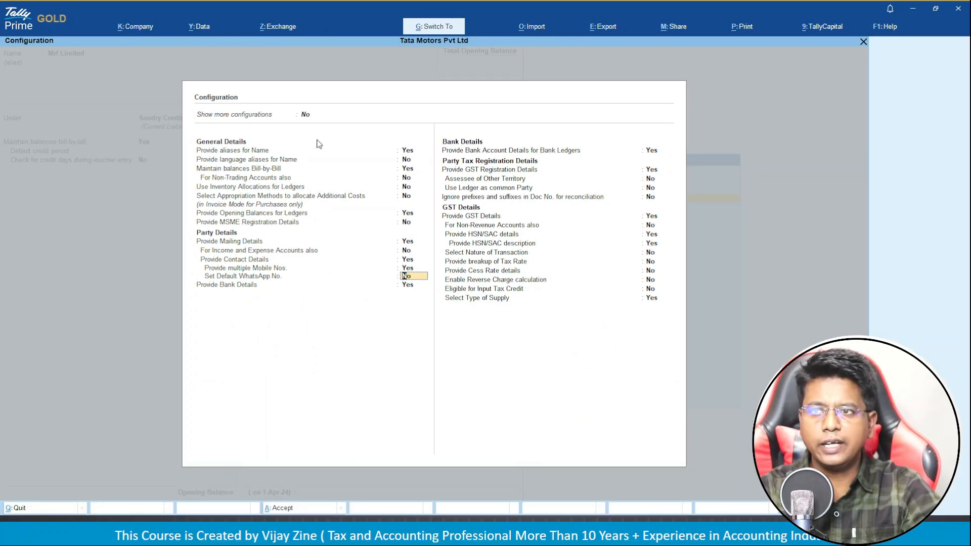
key("ctrl+a")
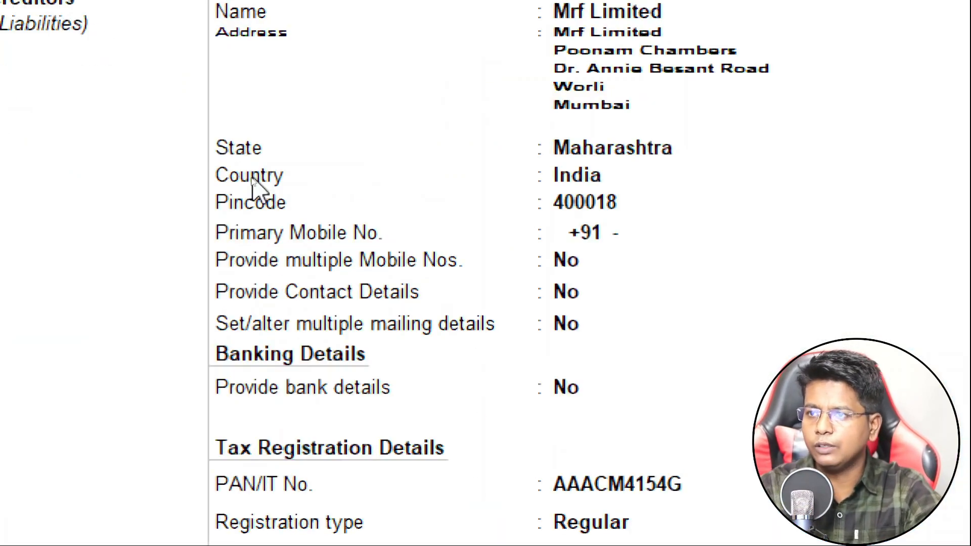
Enter the party's primary mobile number and set Provide multiple Mobile Nos. to Yes.
left_click(635, 238)
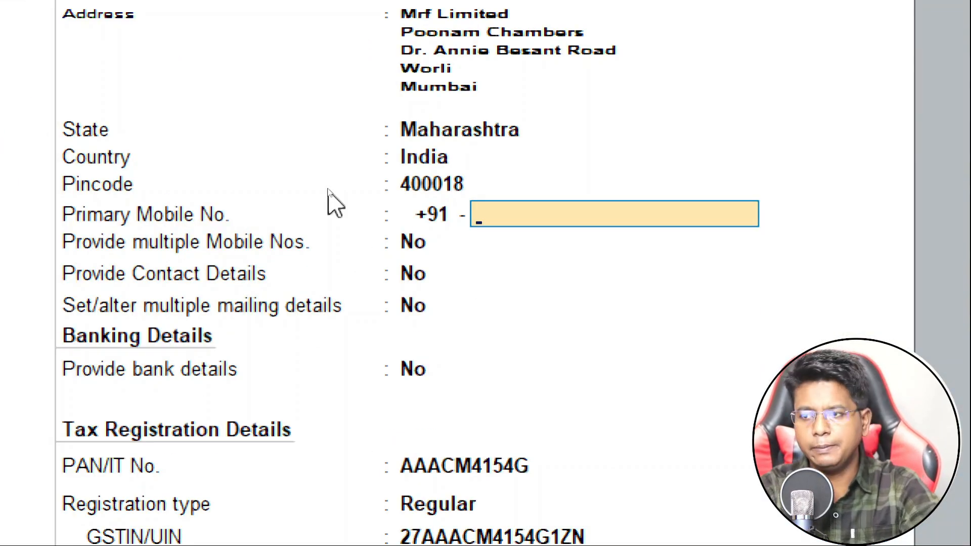
type("87654")
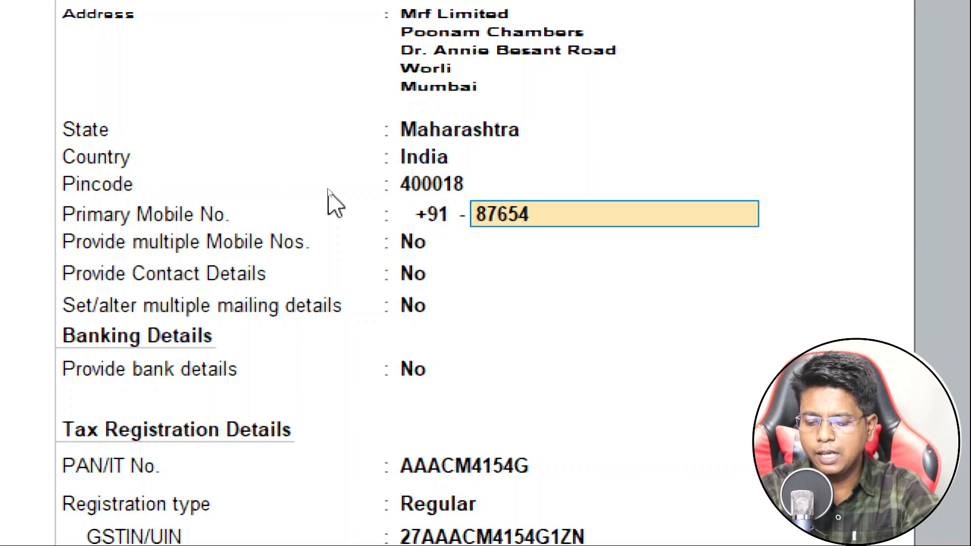
type("32109")
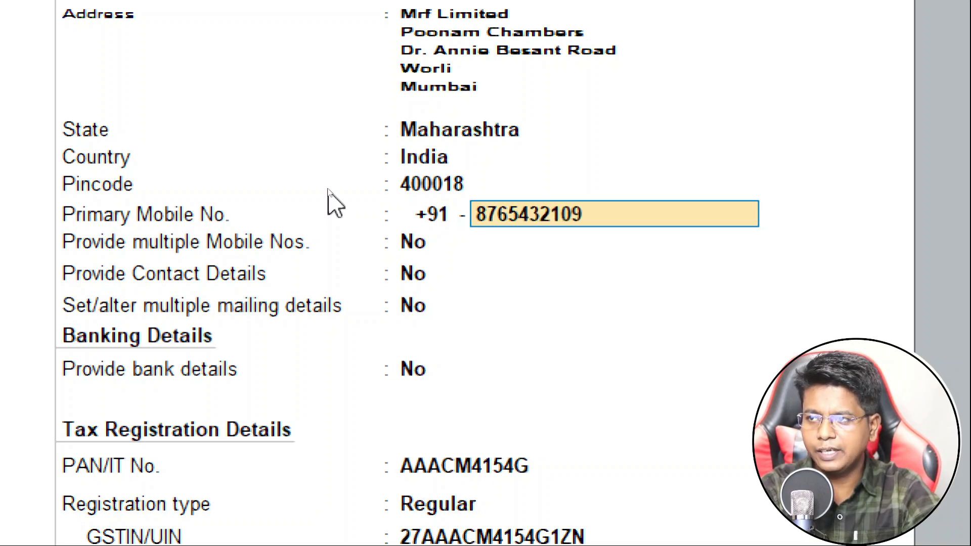
key("Return")
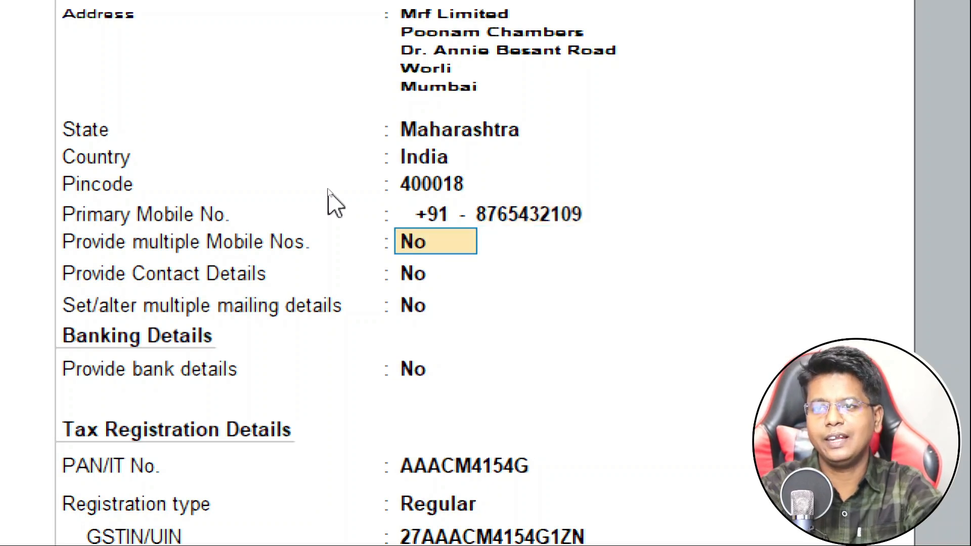
type("Y")
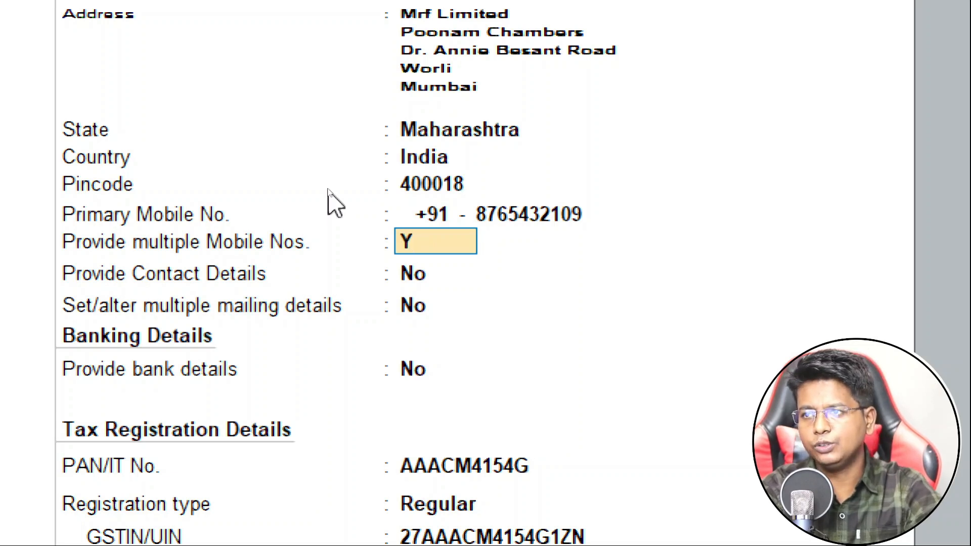
key("Return")
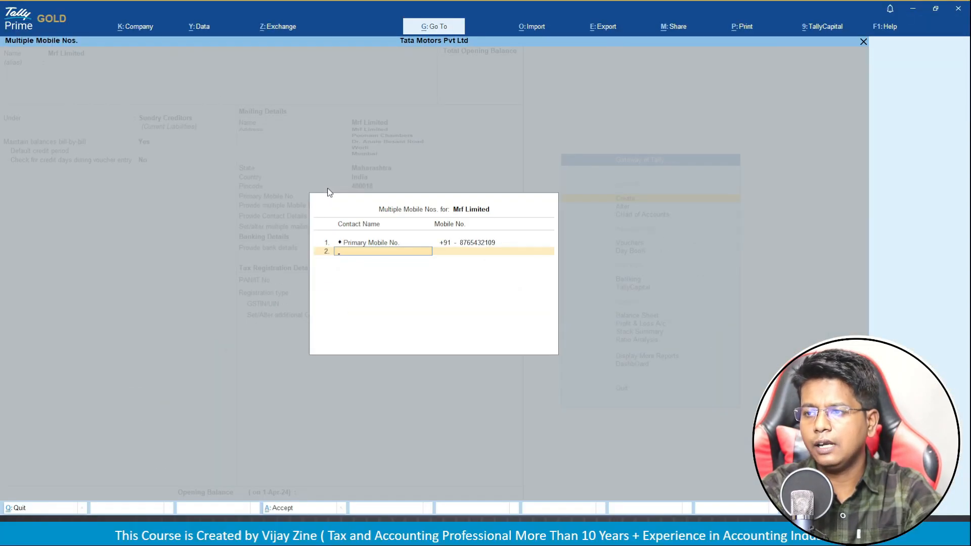
key("Return")
Leave the contact details form empty and save the Mrf Limited ledger.
key("Return")
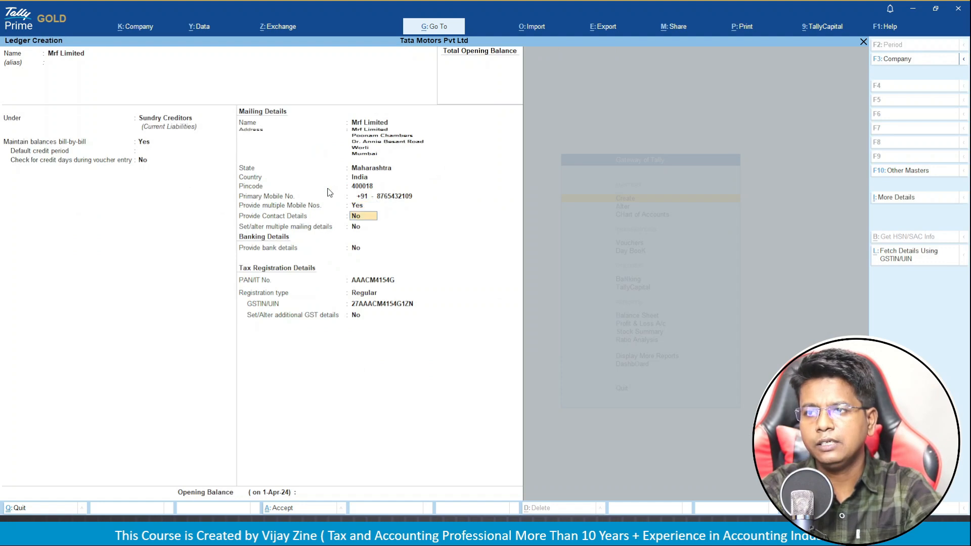
key("Return")
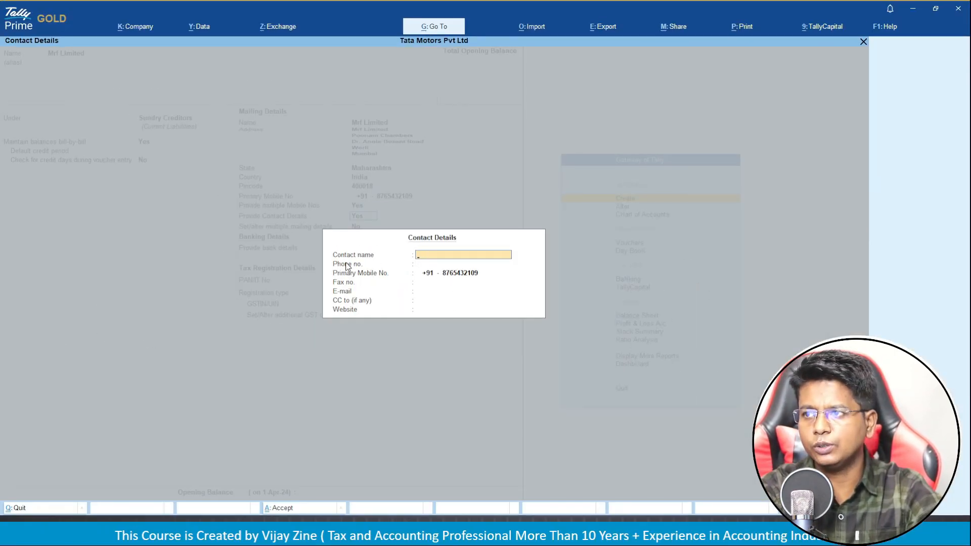
key("Escape")
key("Return")
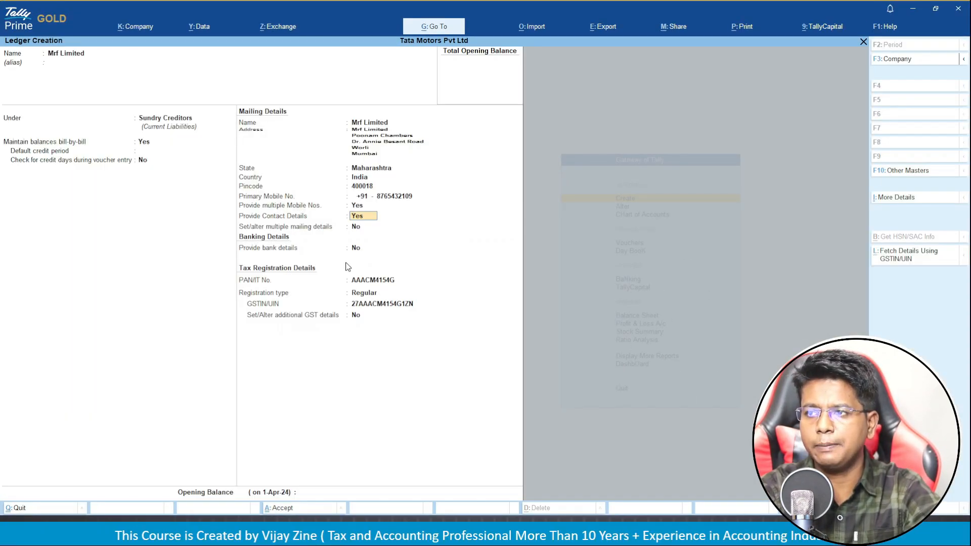
key("ctrl")
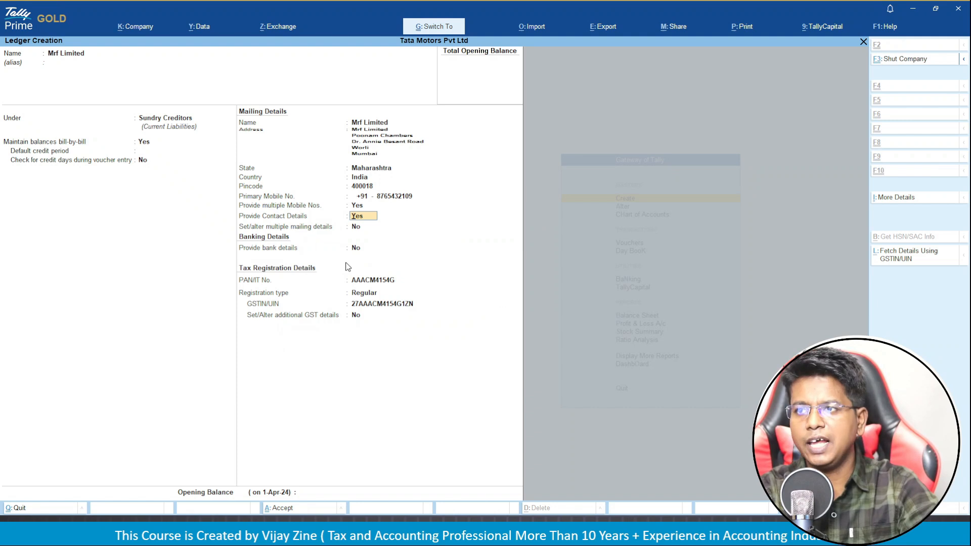
key("ctrl+a")
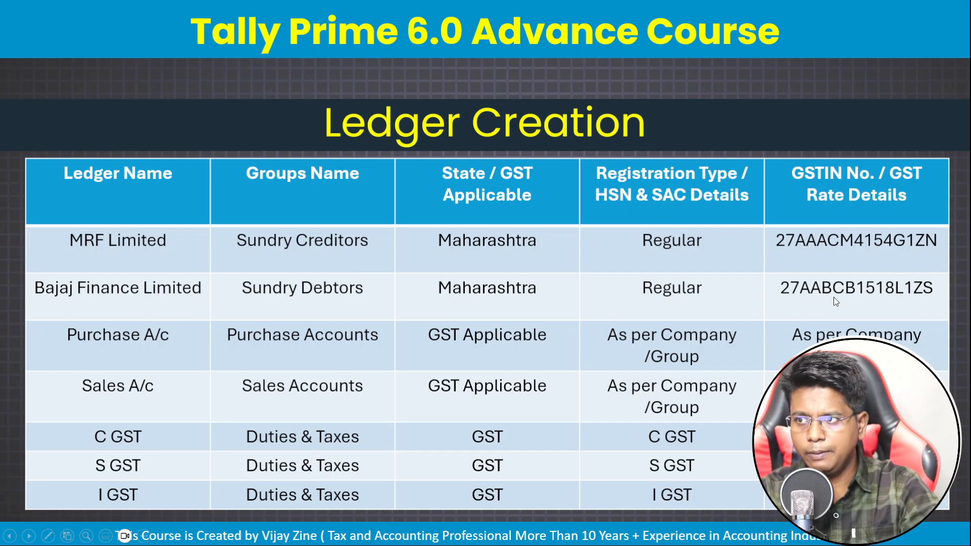
key("alt+Tab")
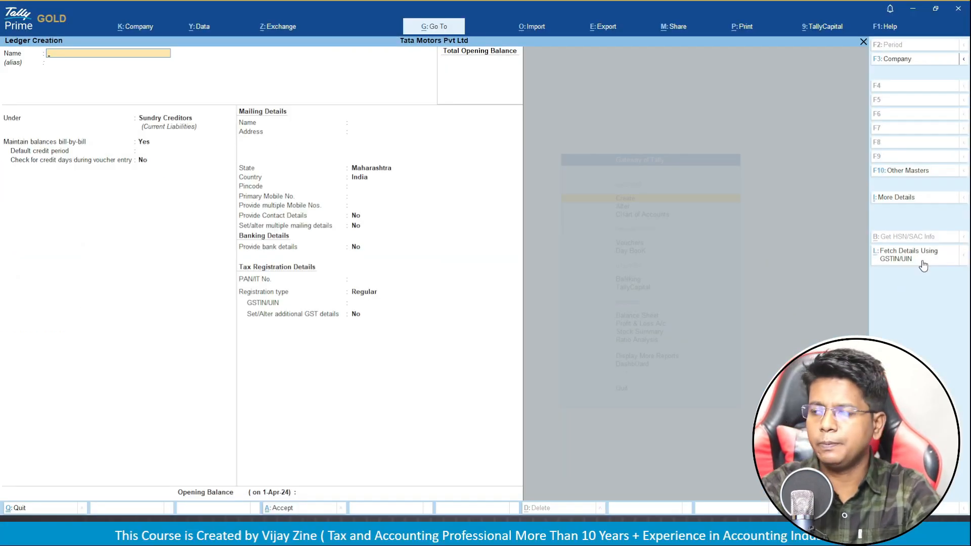
key("Escape")
key("y")
key("Escape")
key("Escape")
key("n")
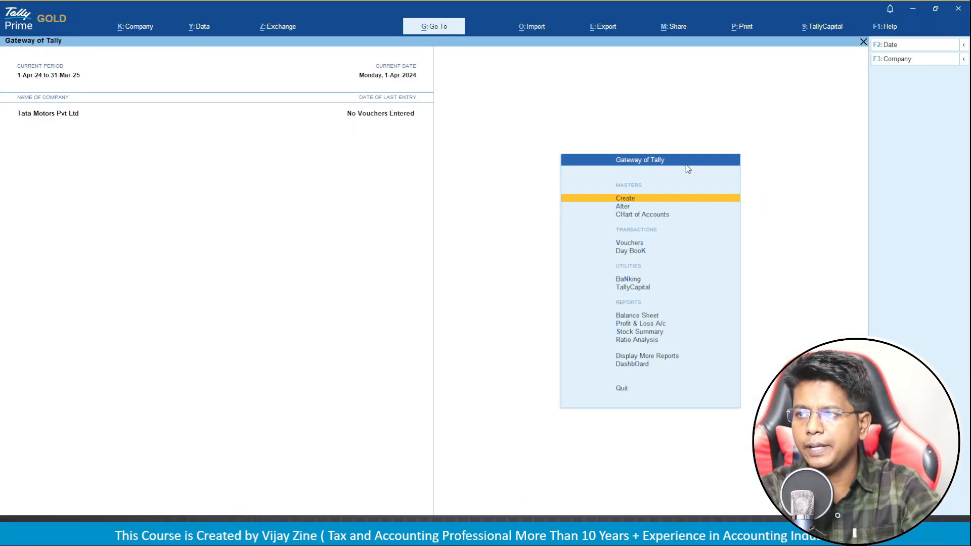
key("Return")
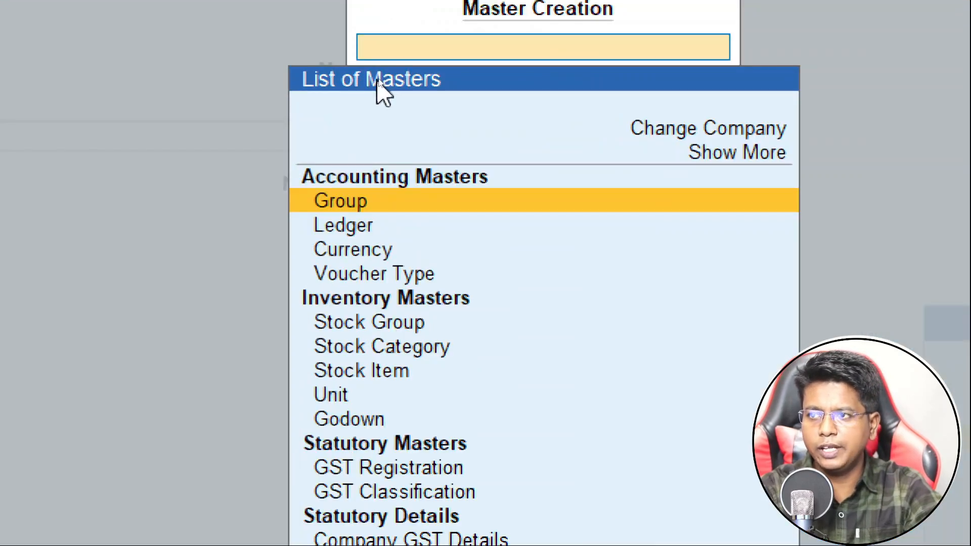
key("Down")
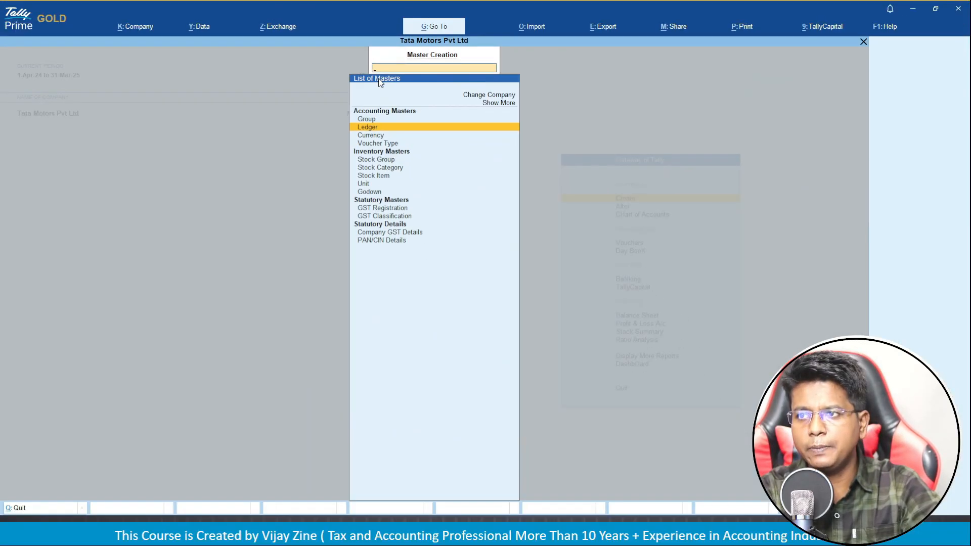
key("Return")
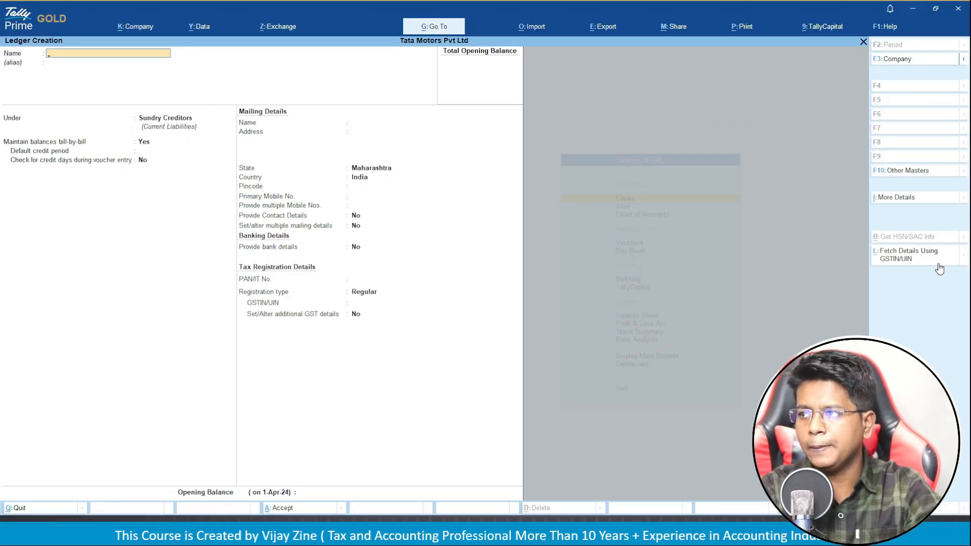
Fetch Bajaj Finance Limited's details by GSTIN, check its filing history, and return to the ledger.
left_click(937, 263)
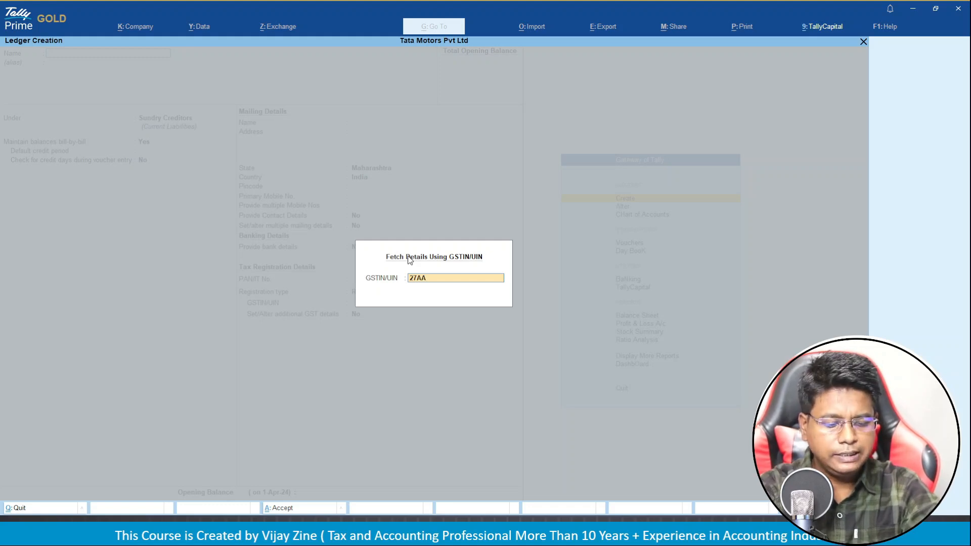
type("BCB1518L1ZS")
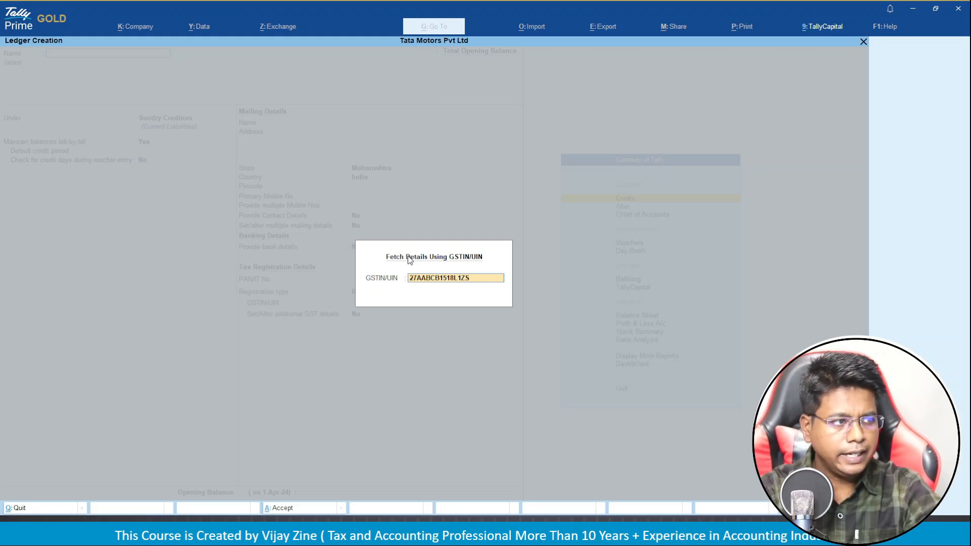
key("Return")
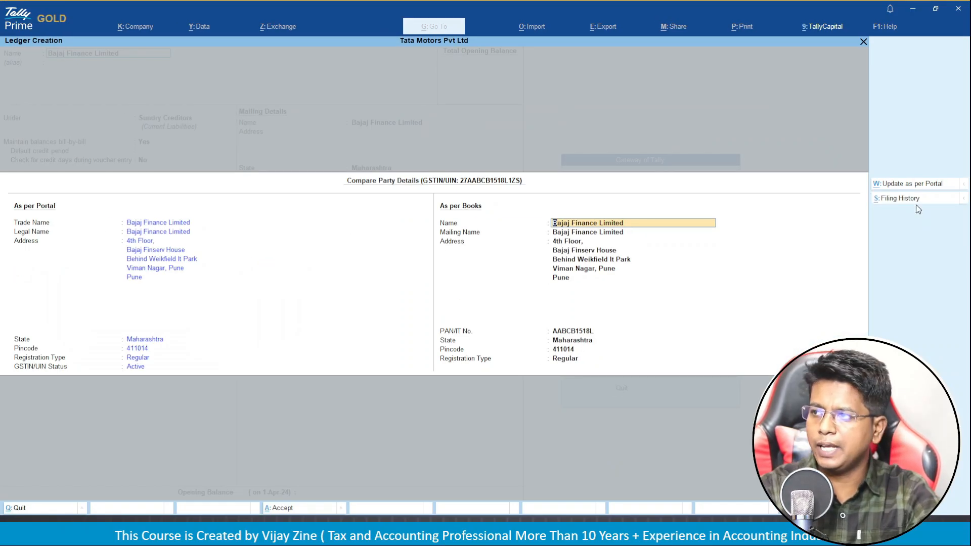
left_click(918, 210)
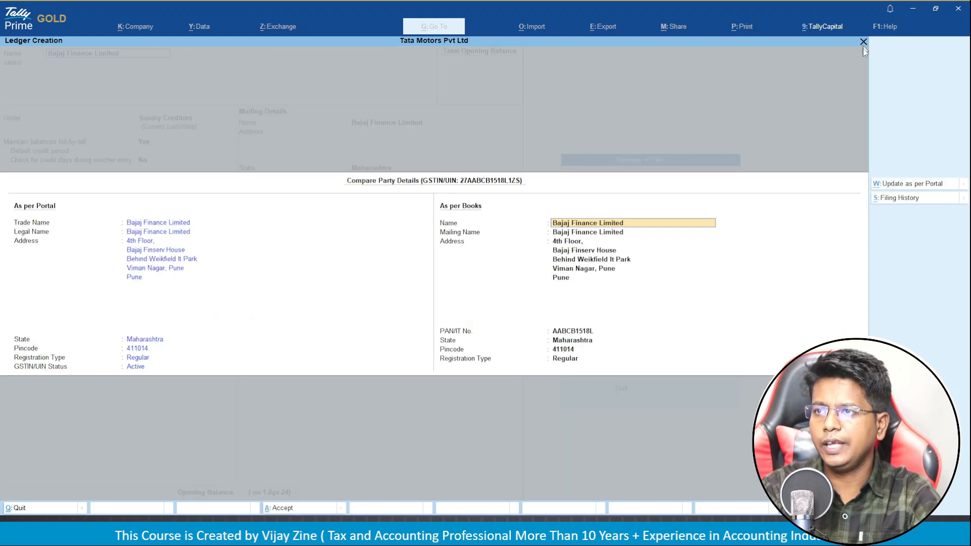
left_click(864, 42)
key("Escape")
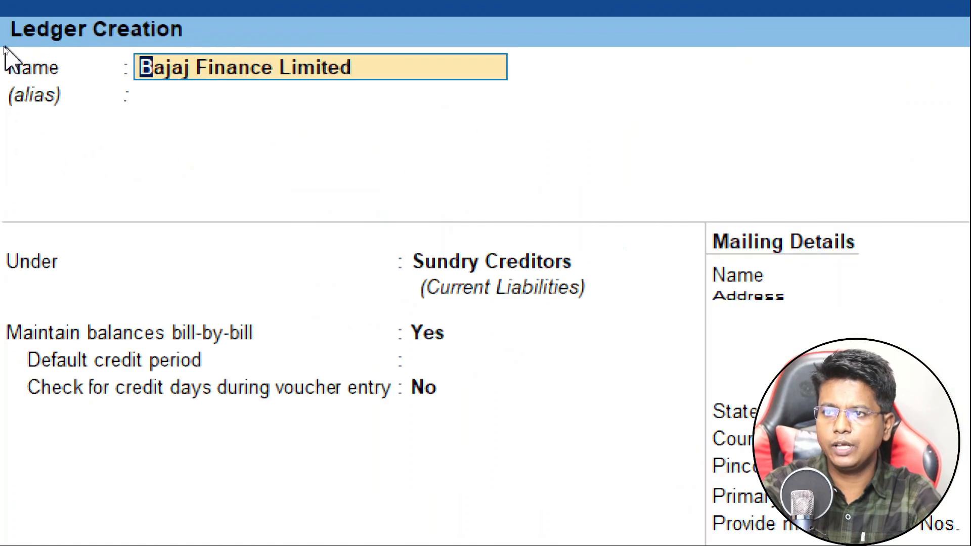
Group Bajaj Finance Limited under Sundry Debtors and save the ledger with Ctrl+A.
key("Return")
key("Return")
type("SU")
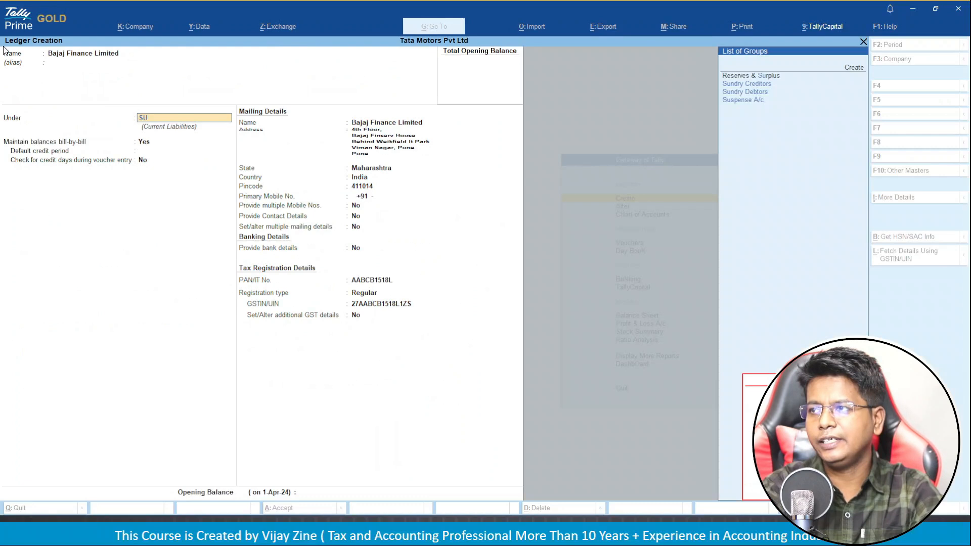
key("Escape")
key("Down")
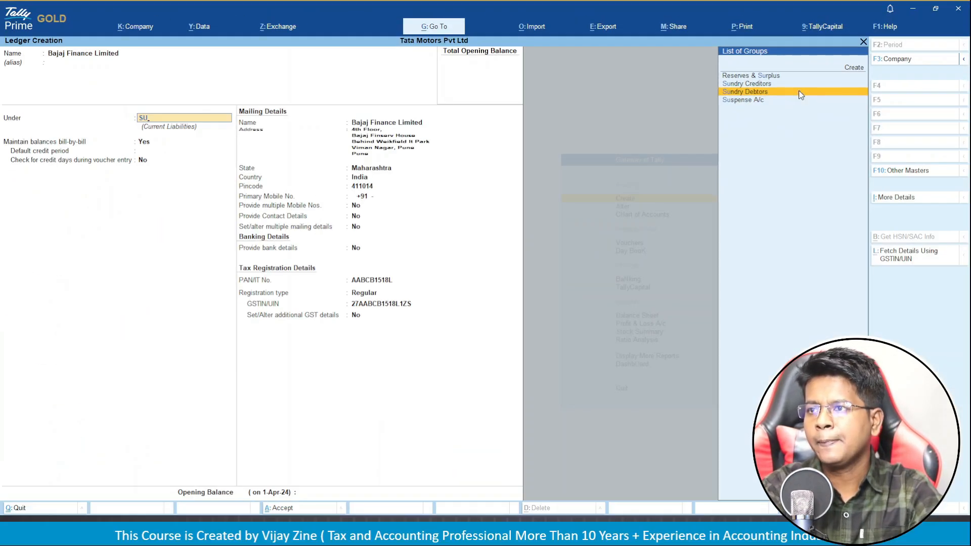
left_click(800, 93)
key("ctrl")
key("ctrl+a")
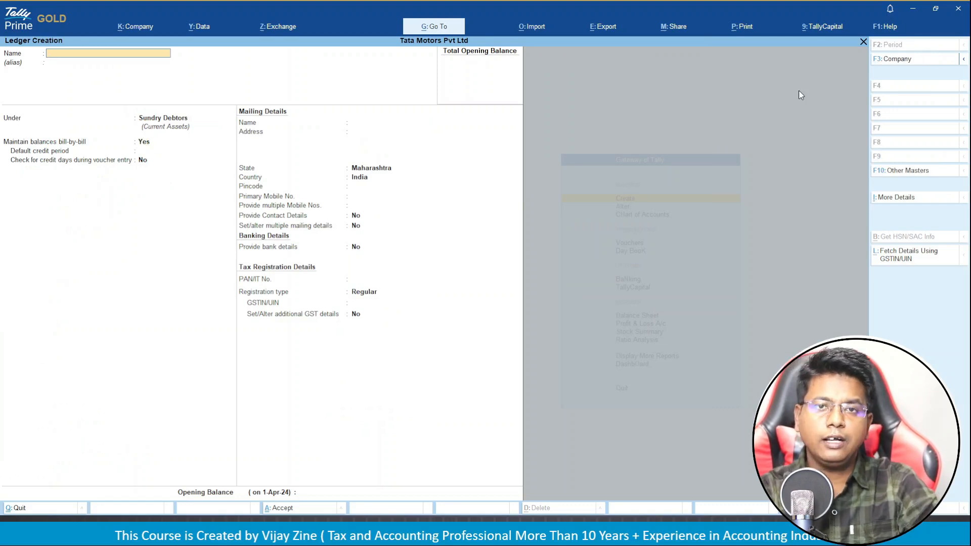
key("ctrl")
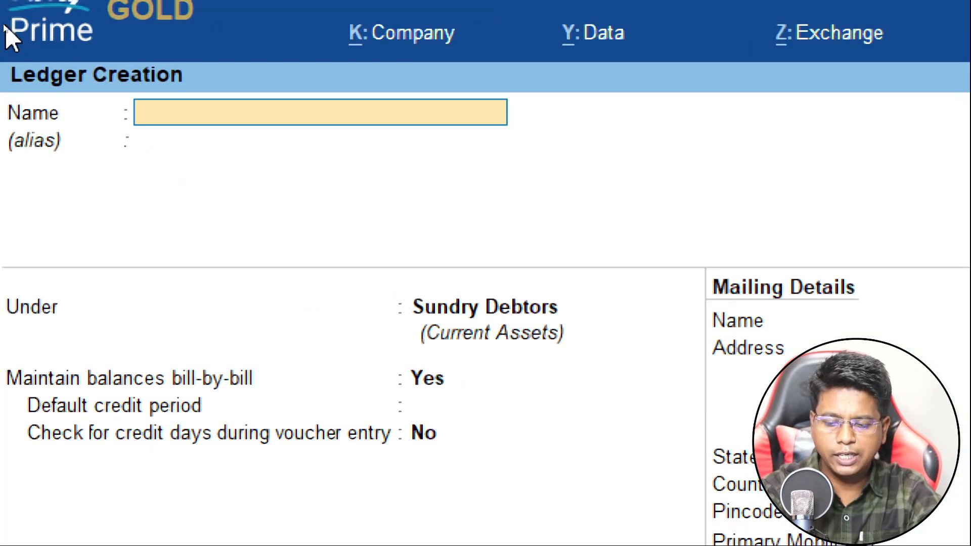
Name the new ledger 'Purchase A/c' and place it under Purchase Accounts.
type("Pur")
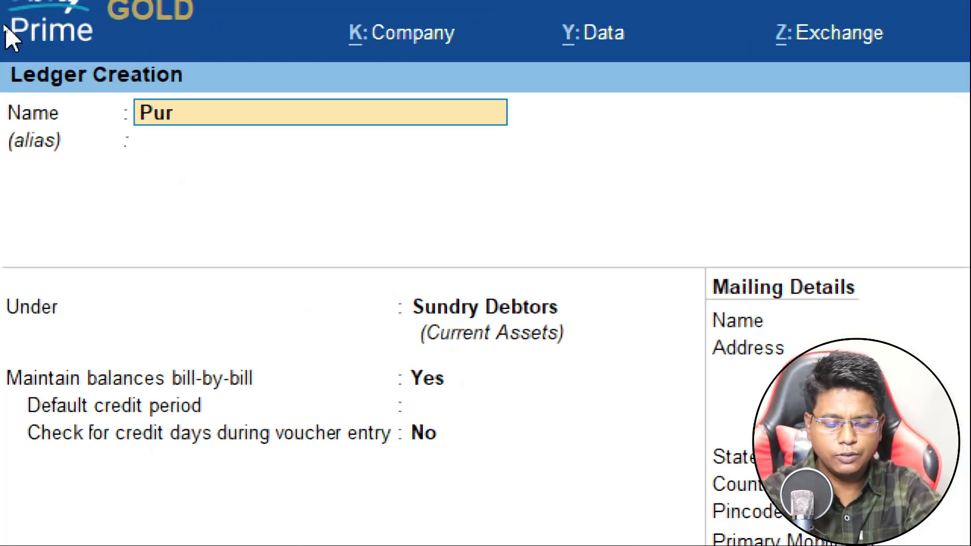
type("chase A/c")
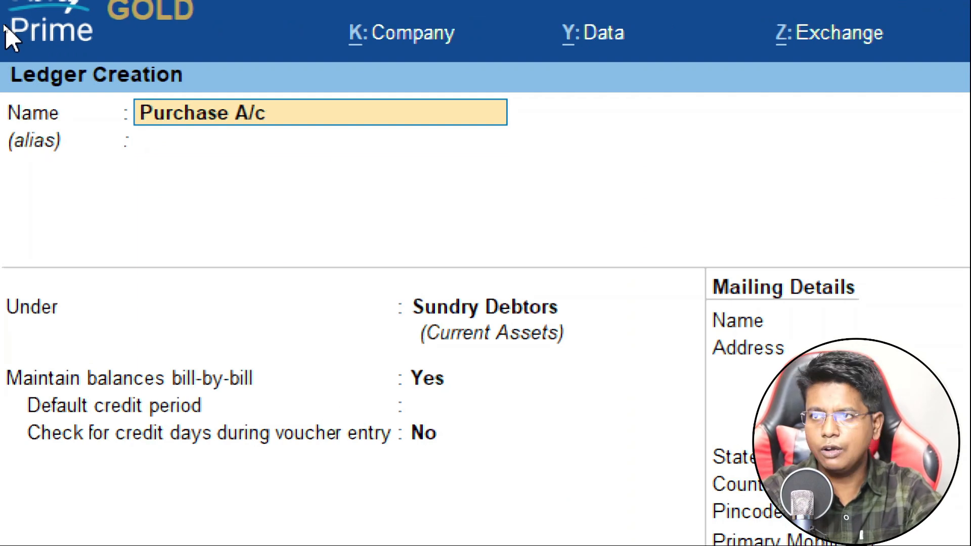
key("Return")
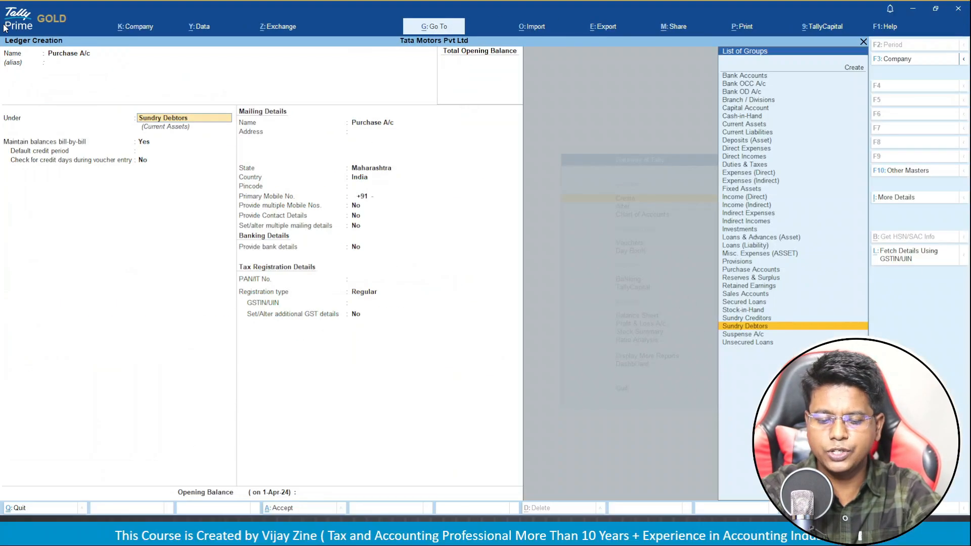
type("Pu")
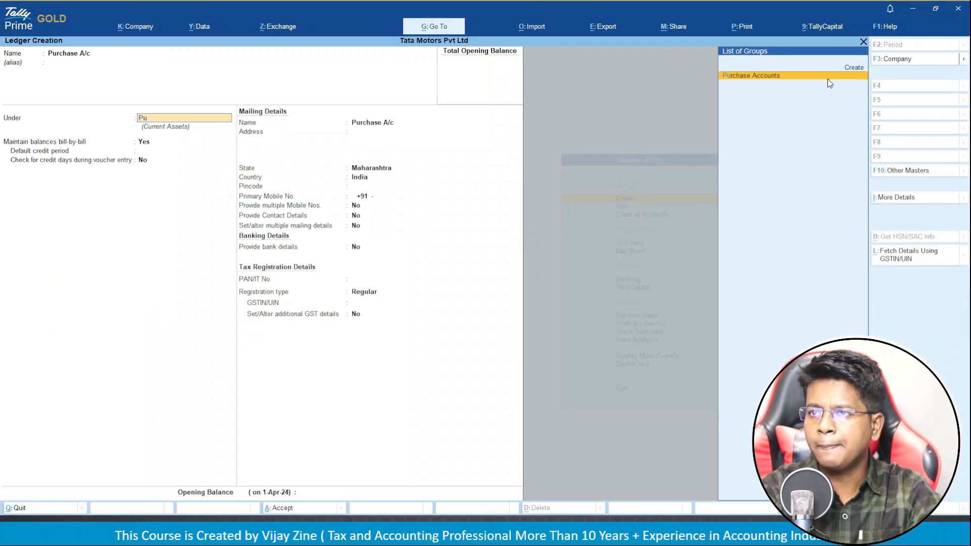
left_click(829, 76)
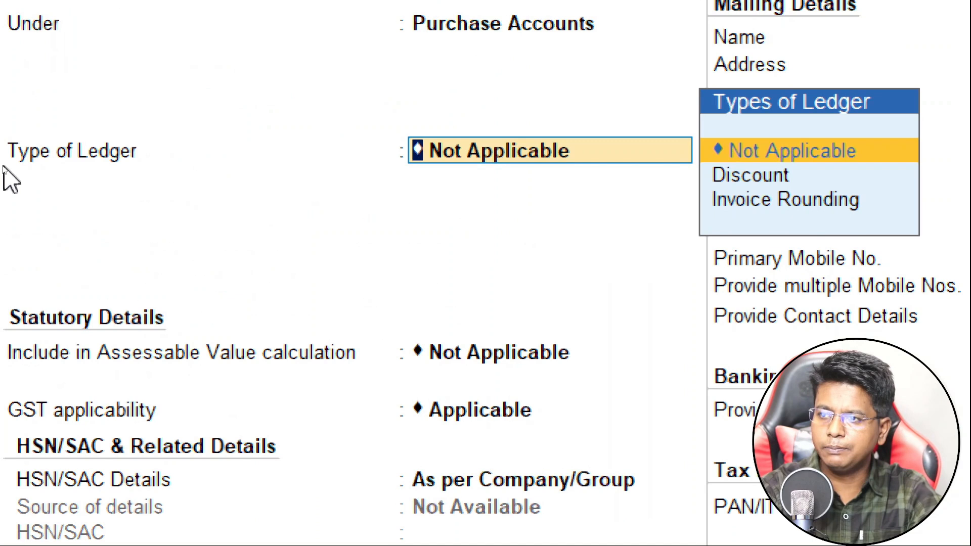
Keep GST applicable with company-level HSN/SAC details, set supply type to Goods, and submit.
key("Return")
key("Return")
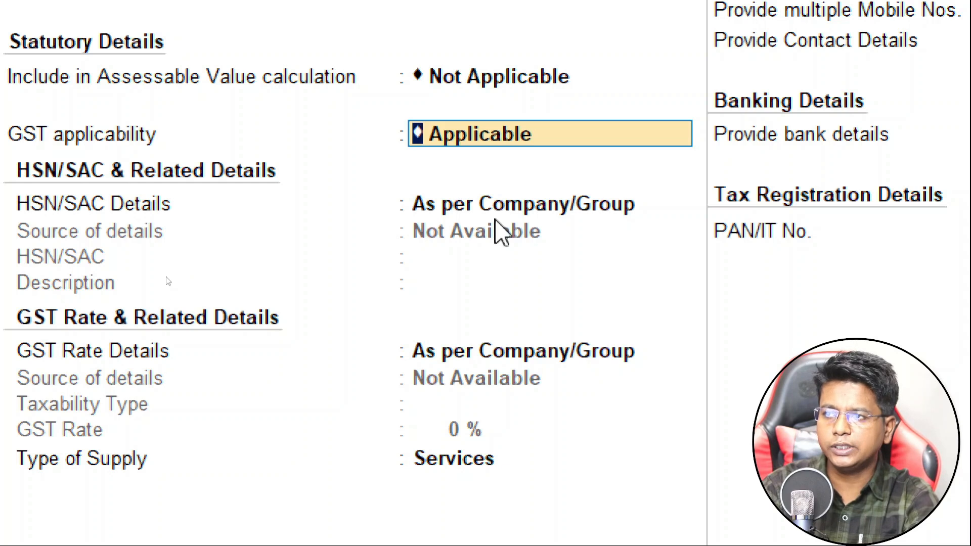
key("Return")
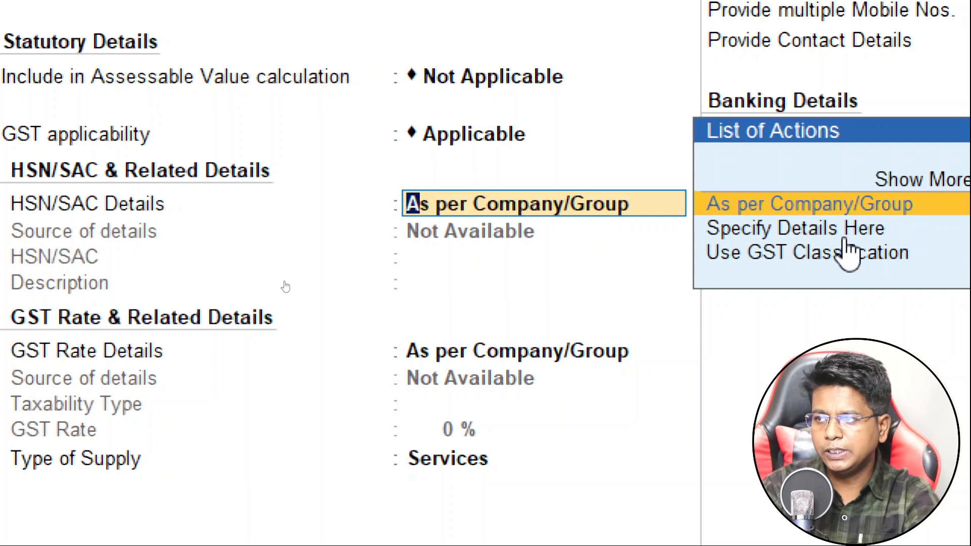
key("Down")
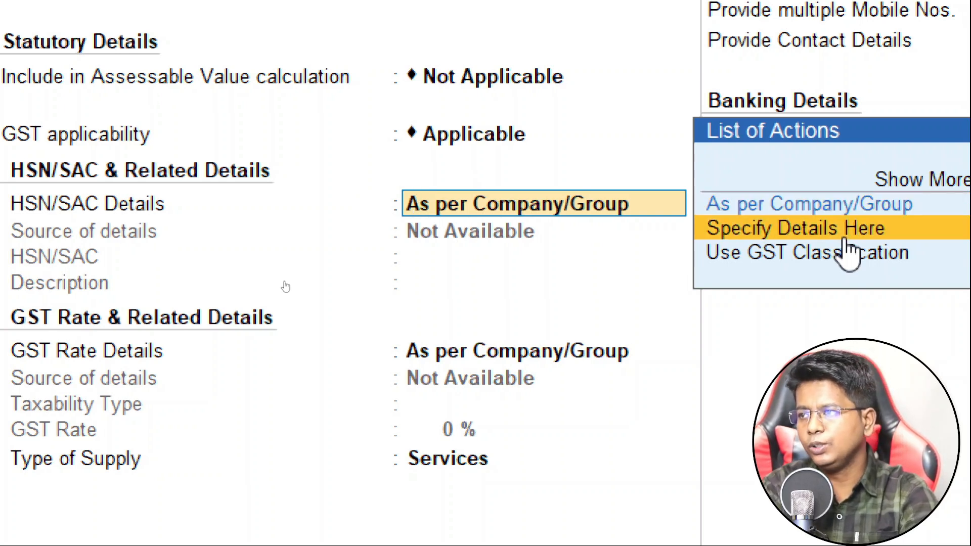
key("Down")
key("Up")
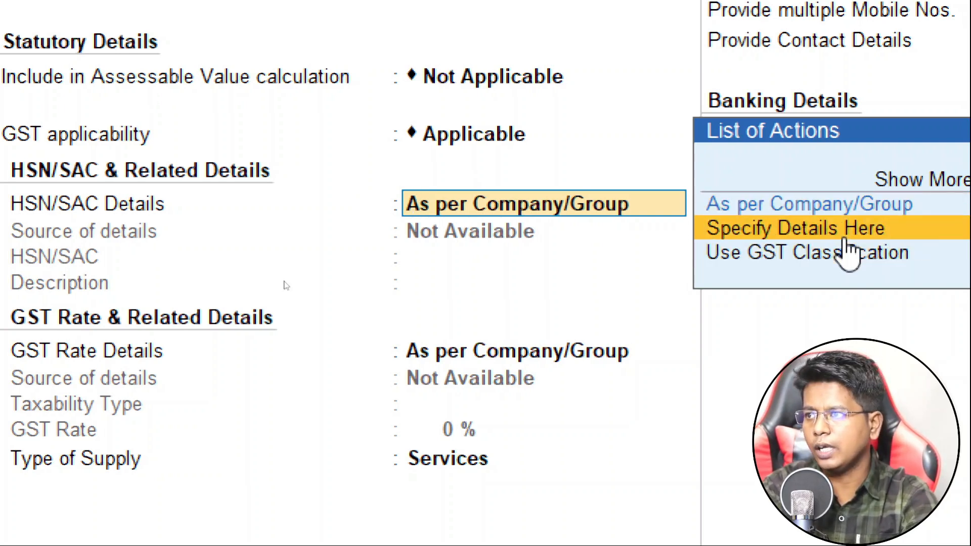
key("Up")
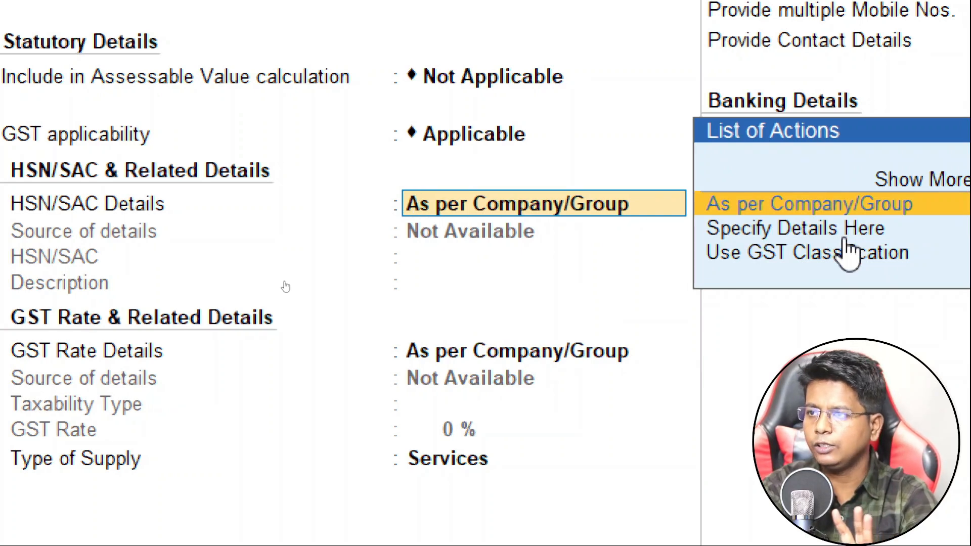
key("Return")
key("Return")
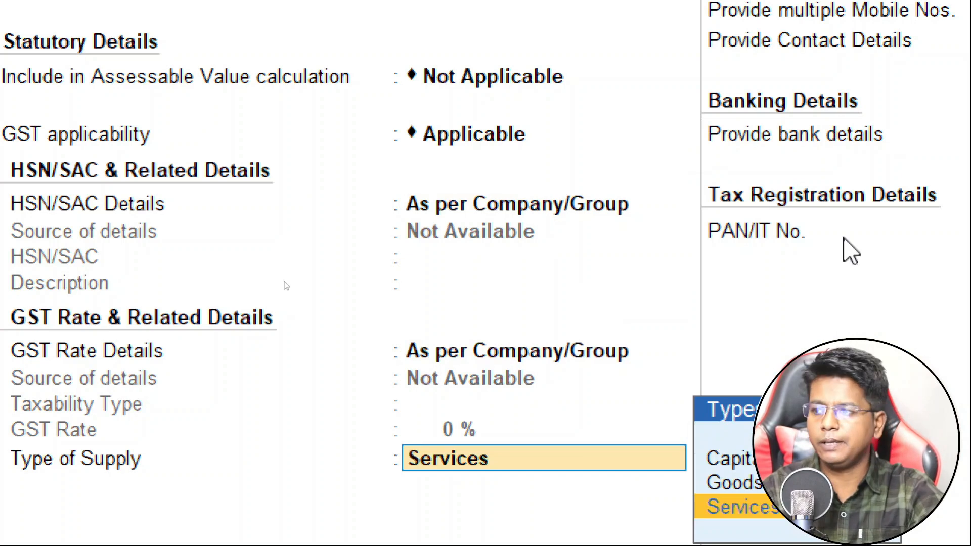
key("Up")
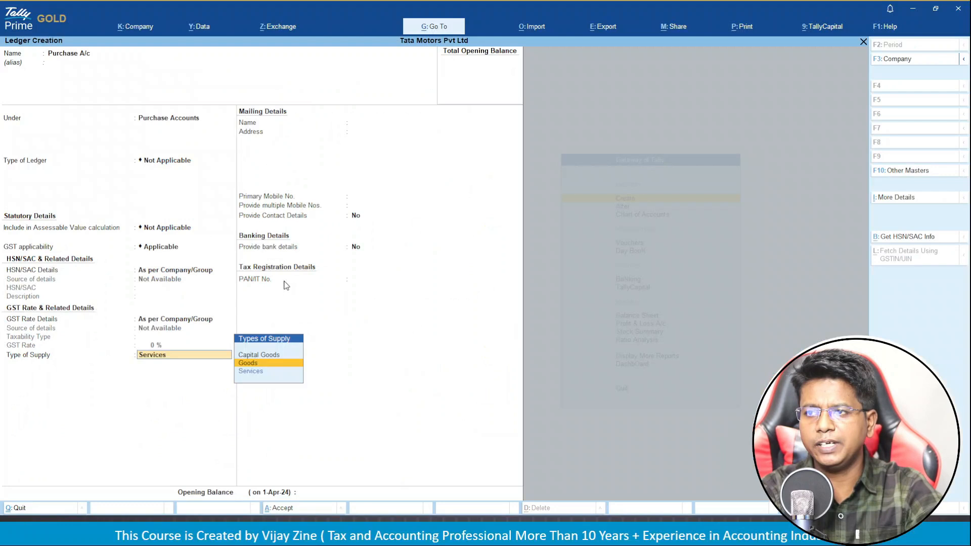
key("Return")
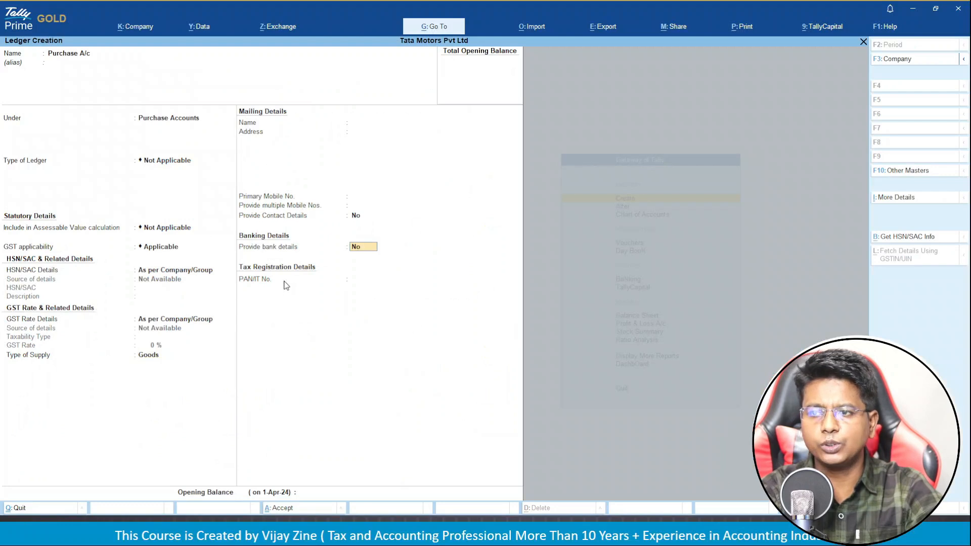
key("Return")
key("Return")
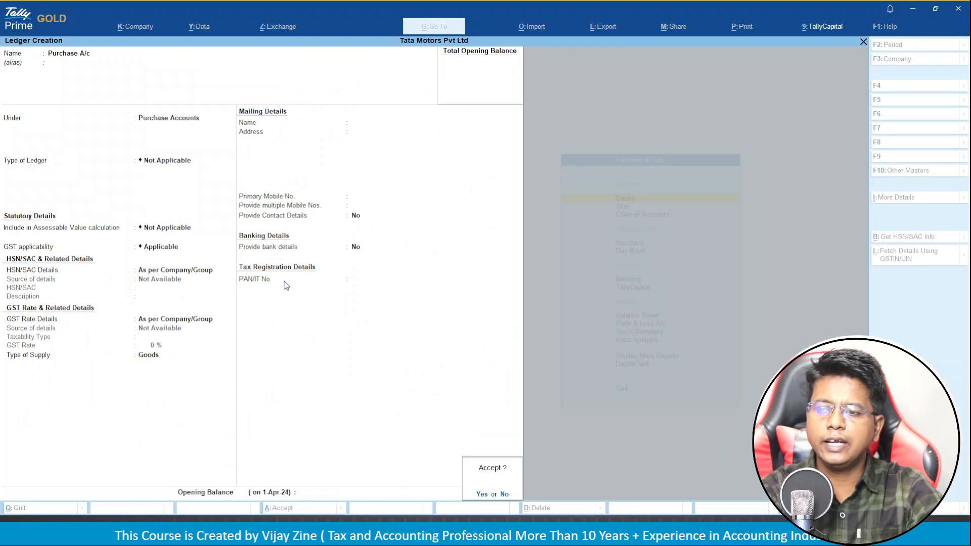
key("Return")
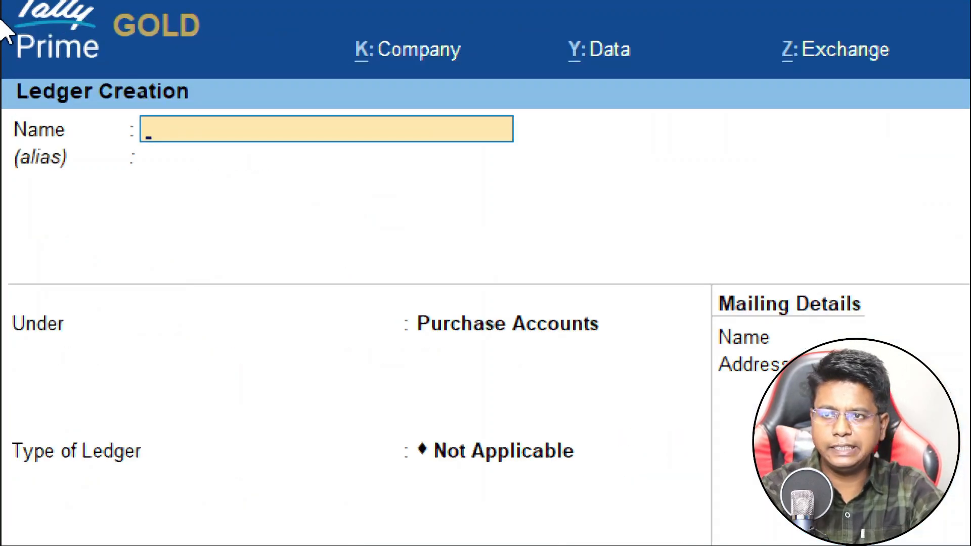
Name the new ledger 'Sales A/c' and place it under Sales Accounts.
type("Sa")
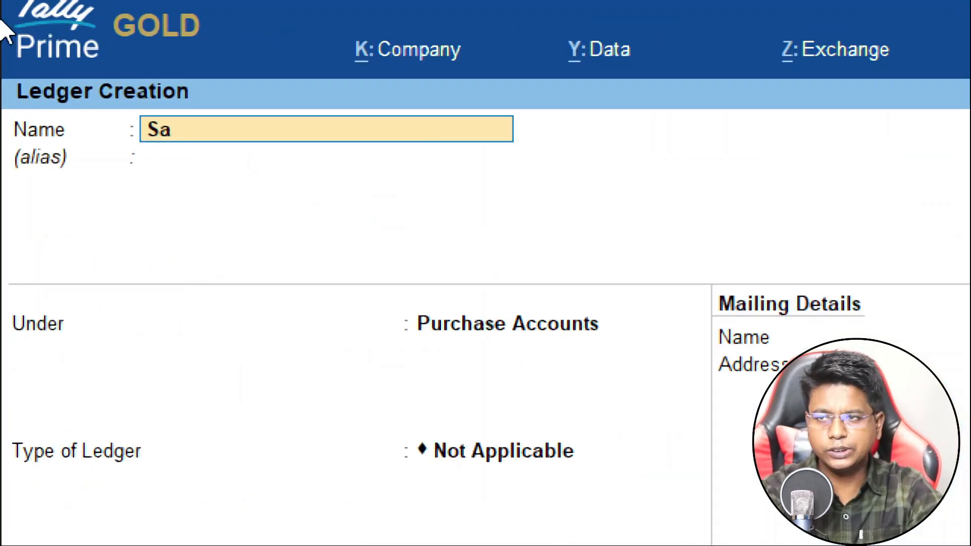
type("les A/c")
key("Return")
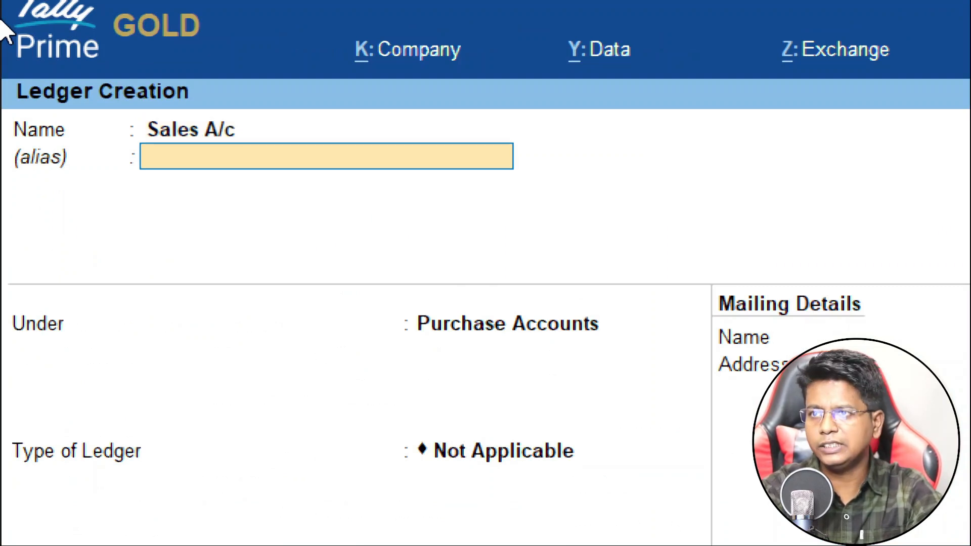
key("Return")
type("Sale")
key("Return")
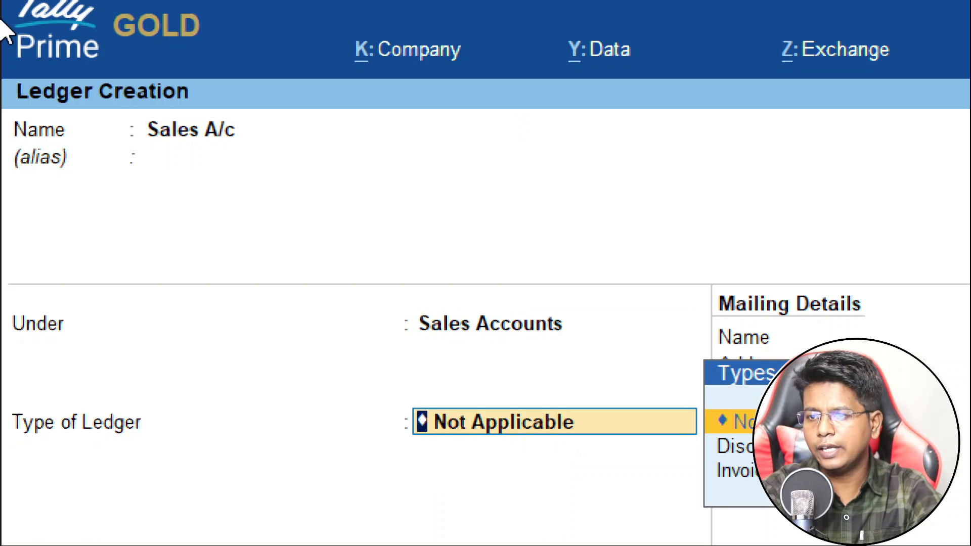
Keep the assessable value and HSN/SAC defaults, and set the type of supply to Goods.
key("Return")
key("Return")
key("Return")
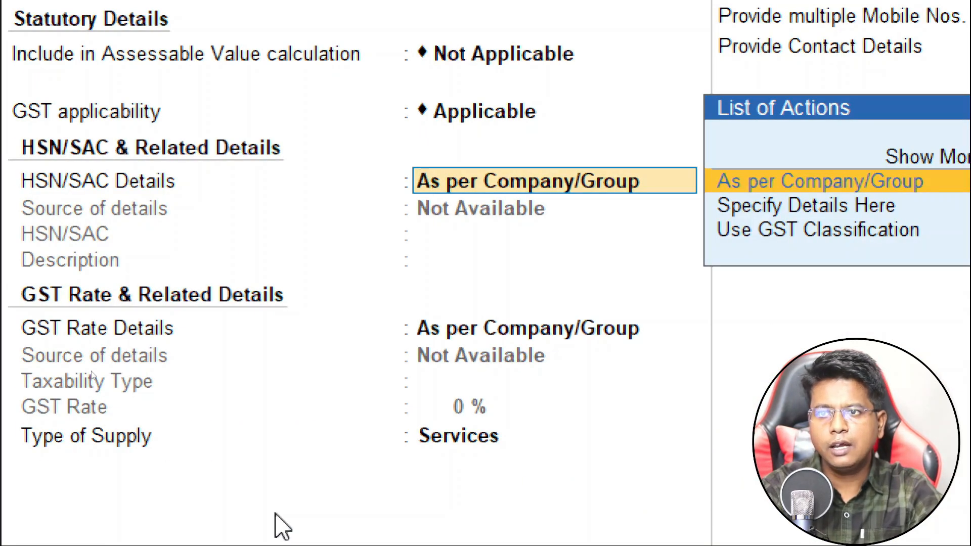
key("Return")
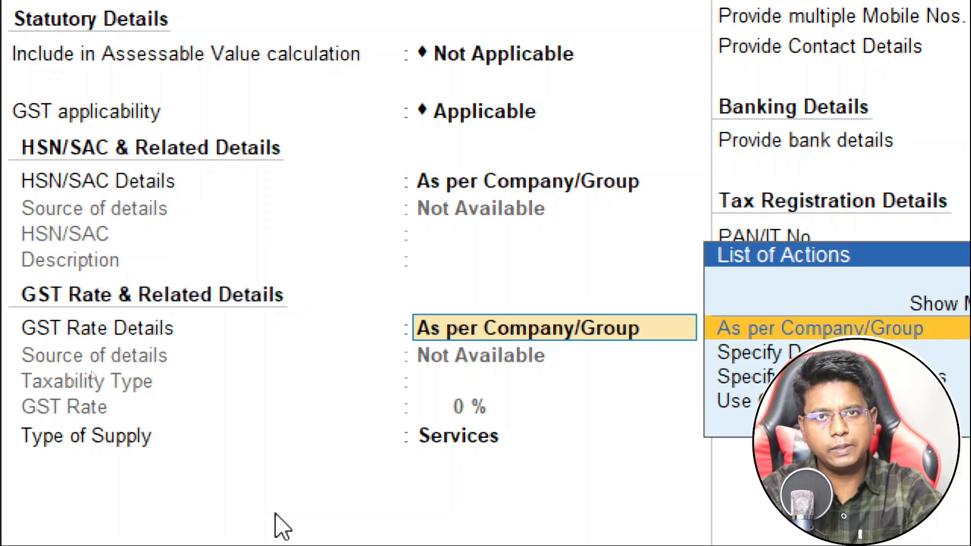
key("Return")
key("Up")
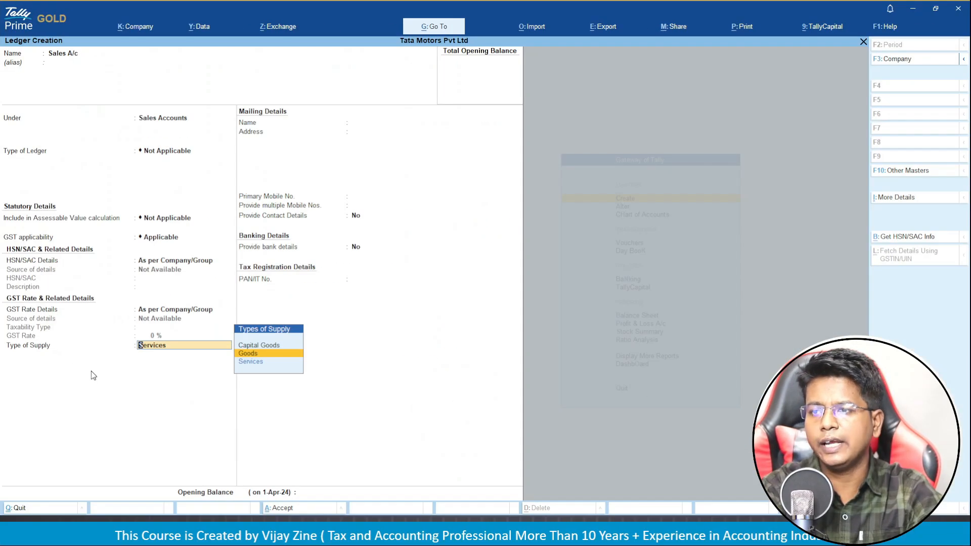
key("Return")
key("Return")
key("Return")
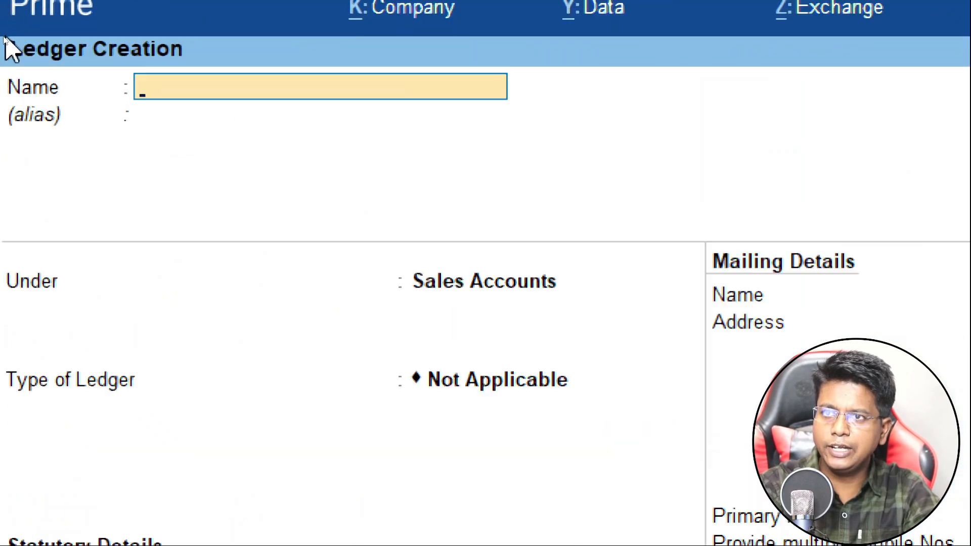
Save ledger 'C GST' under Duties & Taxes, with duty type GST and tax type CGST.
type("C GST")
key("Return")
key("Return")
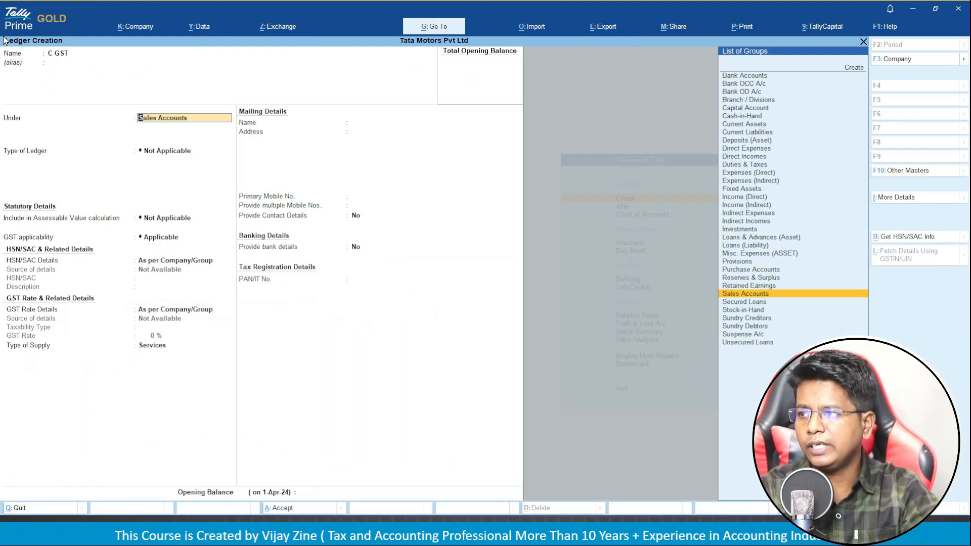
type("DU")
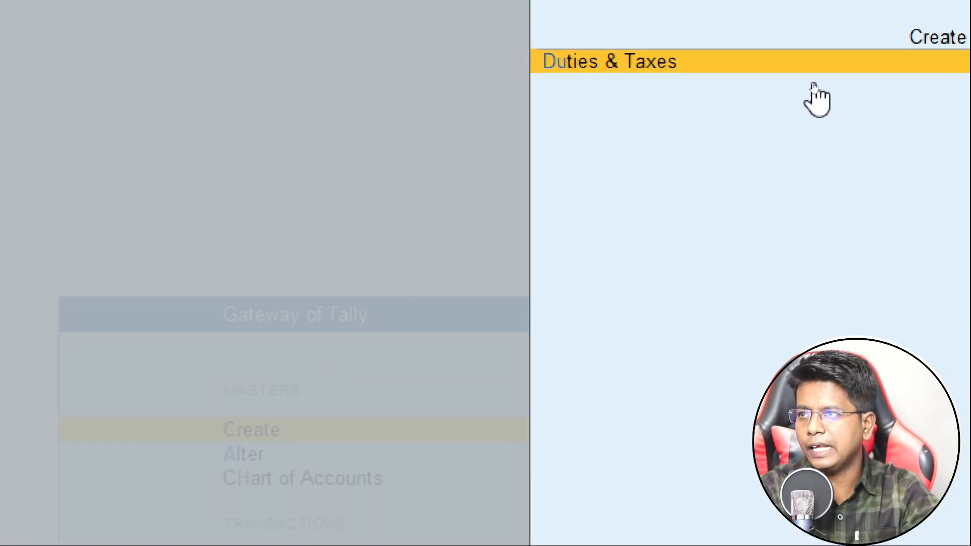
key("Return")
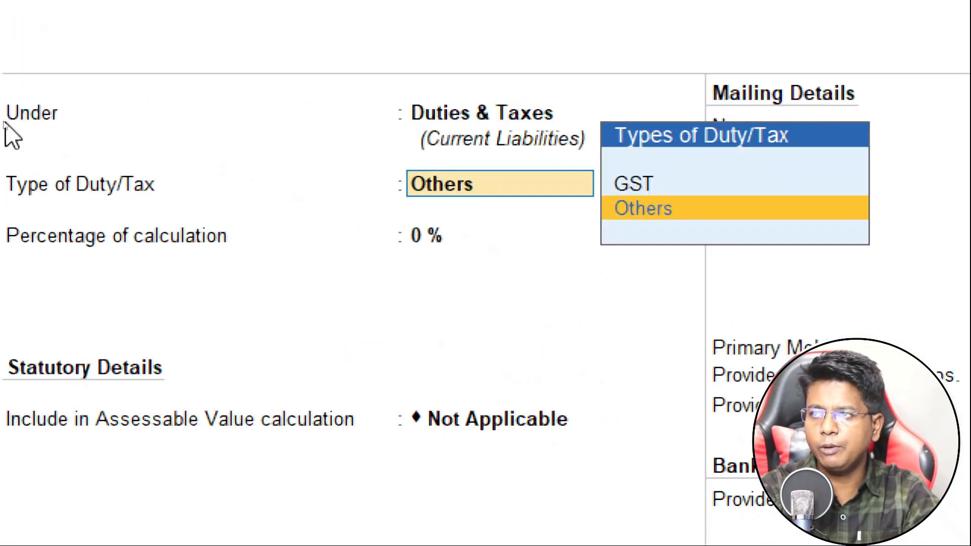
key("Up")
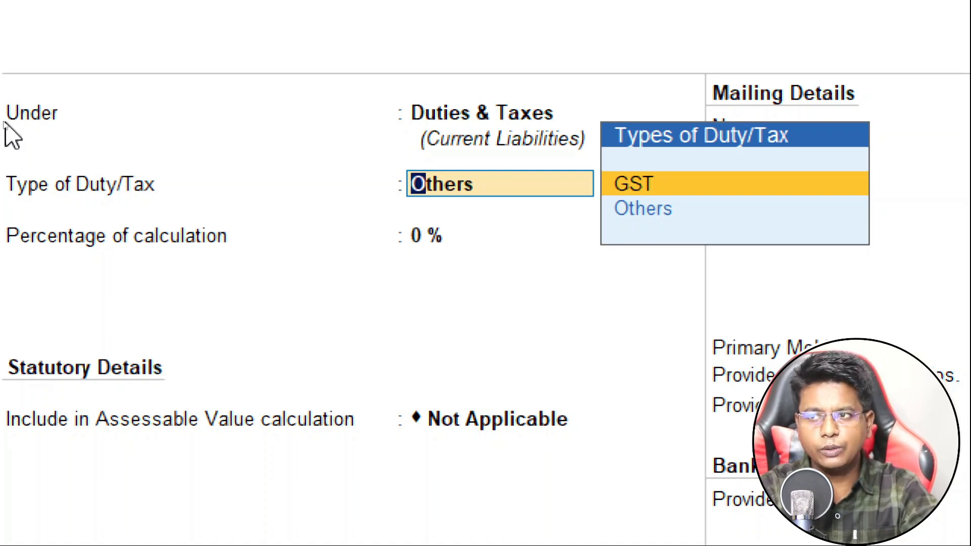
key("Return")
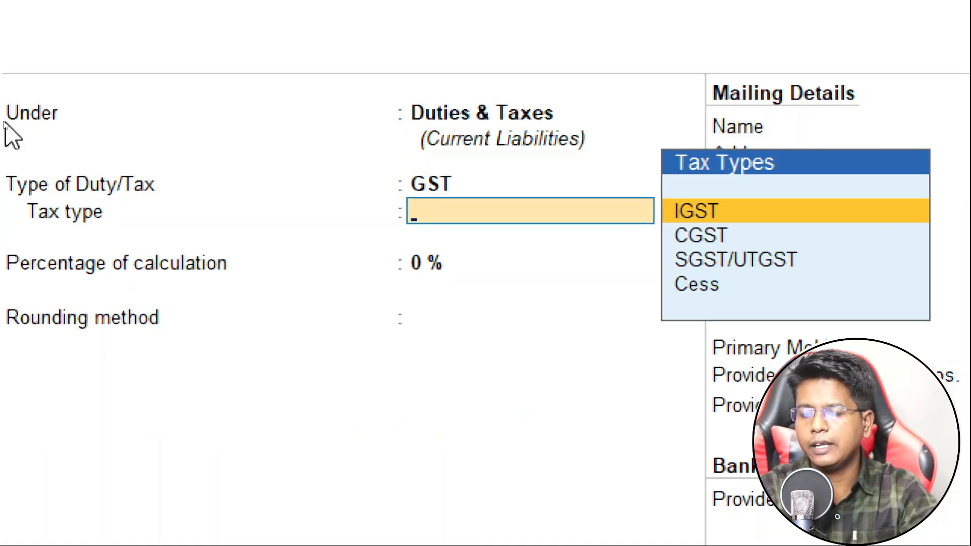
key("Down")
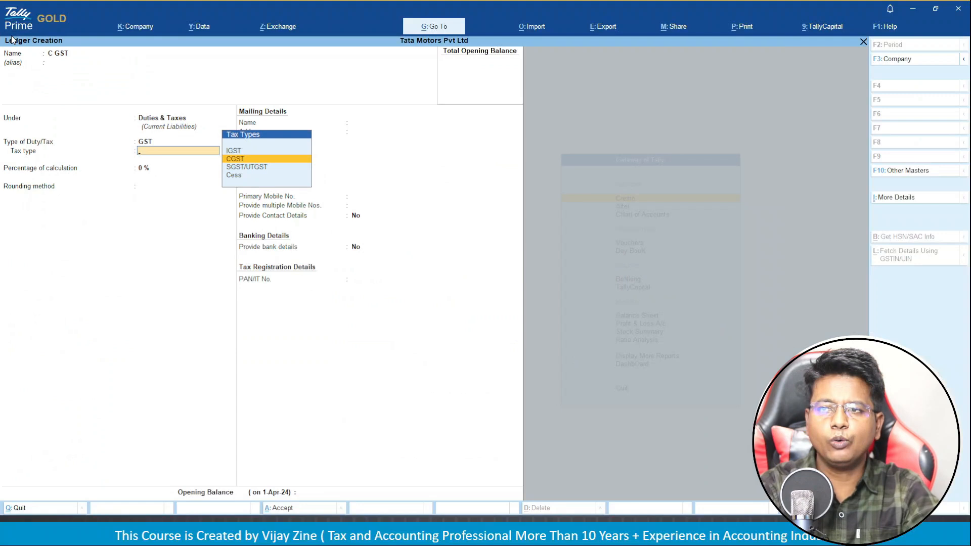
key("Return")
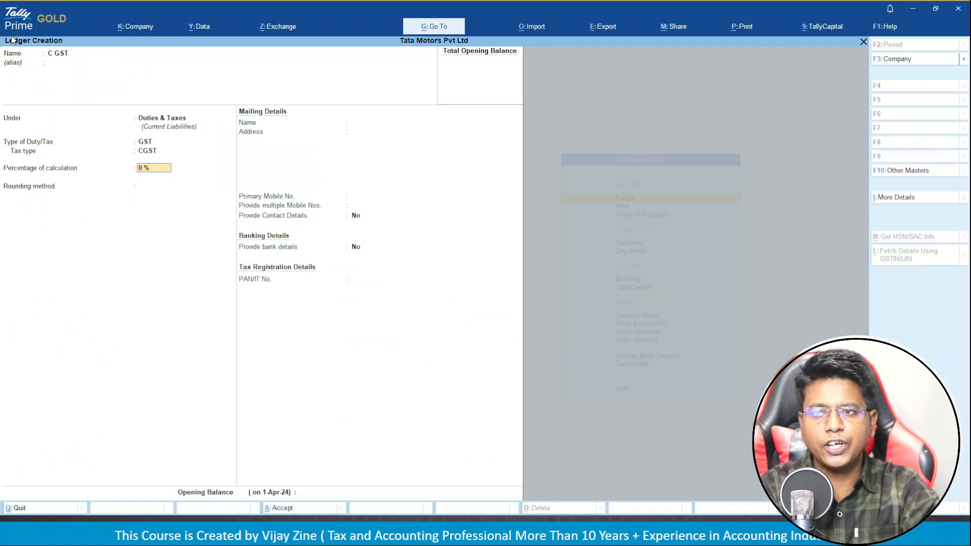
key("Return")
key("Return")
key("Return")
key("Return")
key("Return")
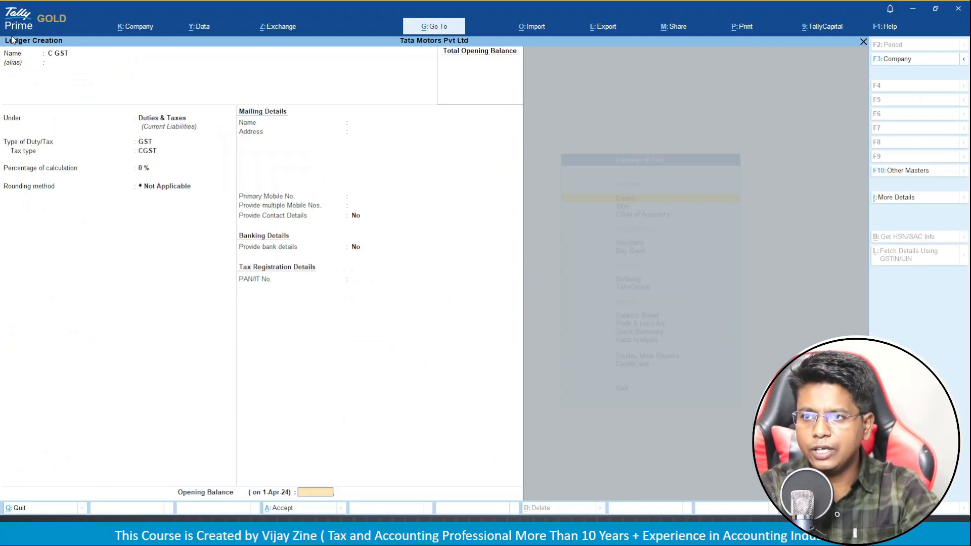
key("Return")
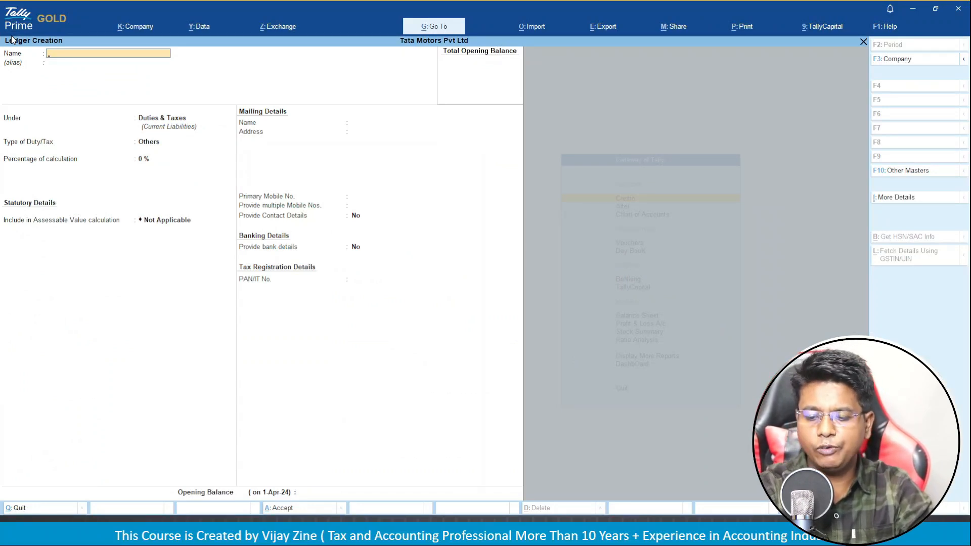
Save ledger 'S GST' under Duties & Taxes, with duty type GST and tax type SGST/UTGST.
type("S GST")
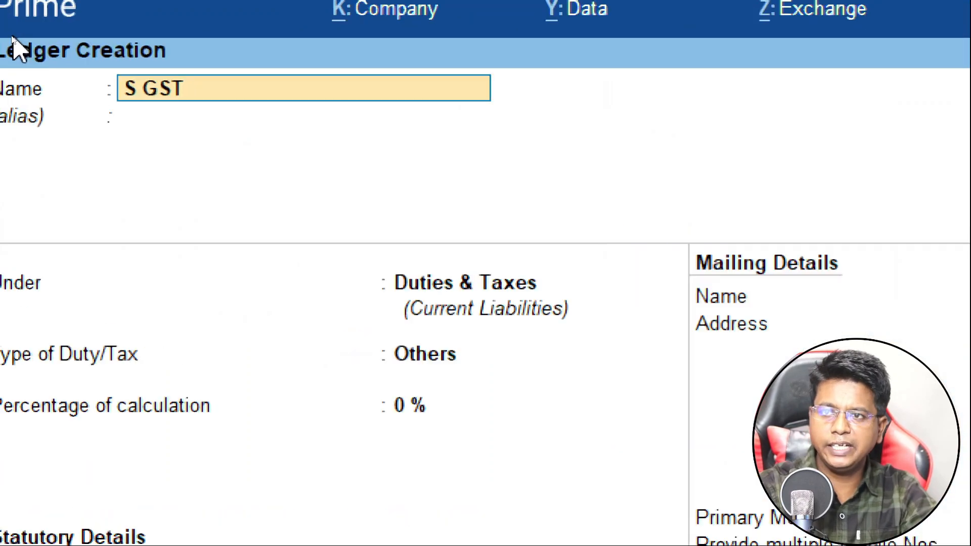
key("Return")
key("Return")
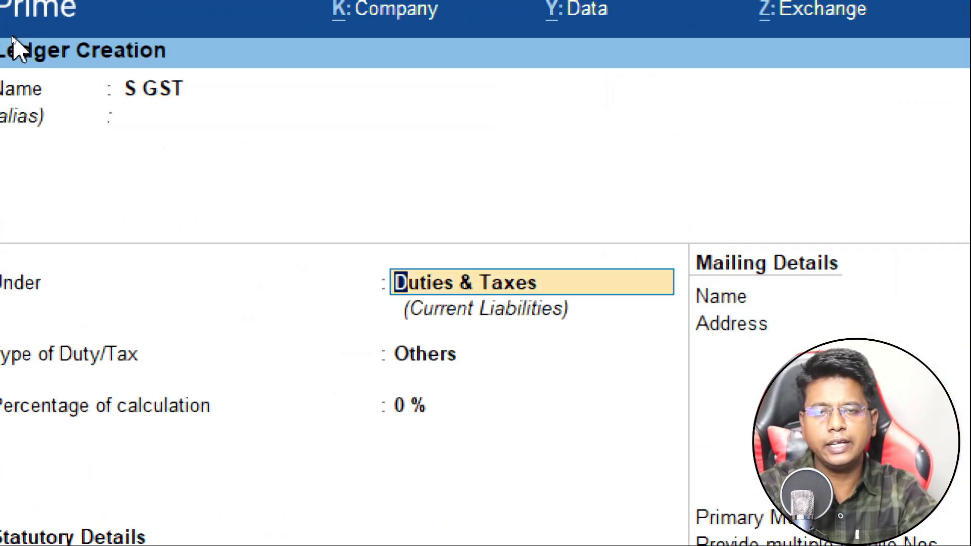
key("Return")
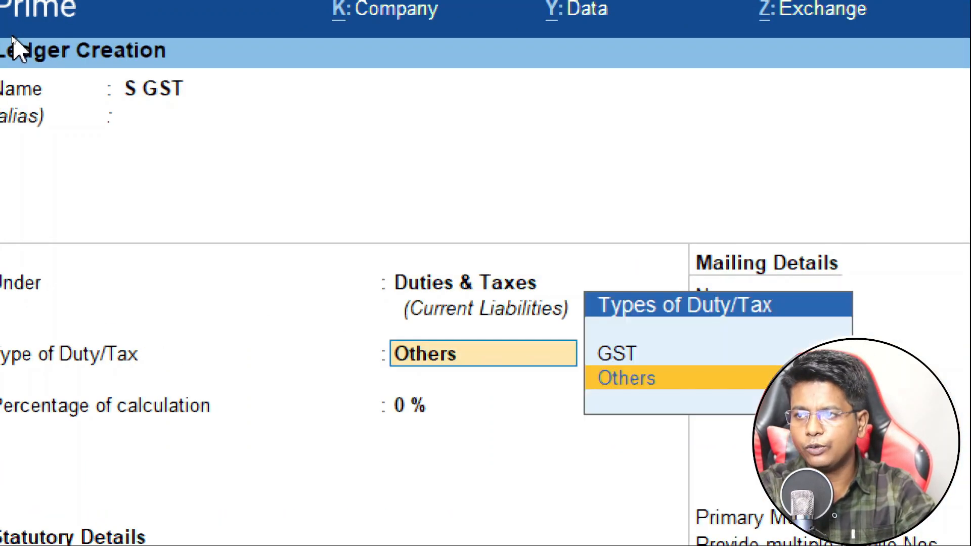
key("Up")
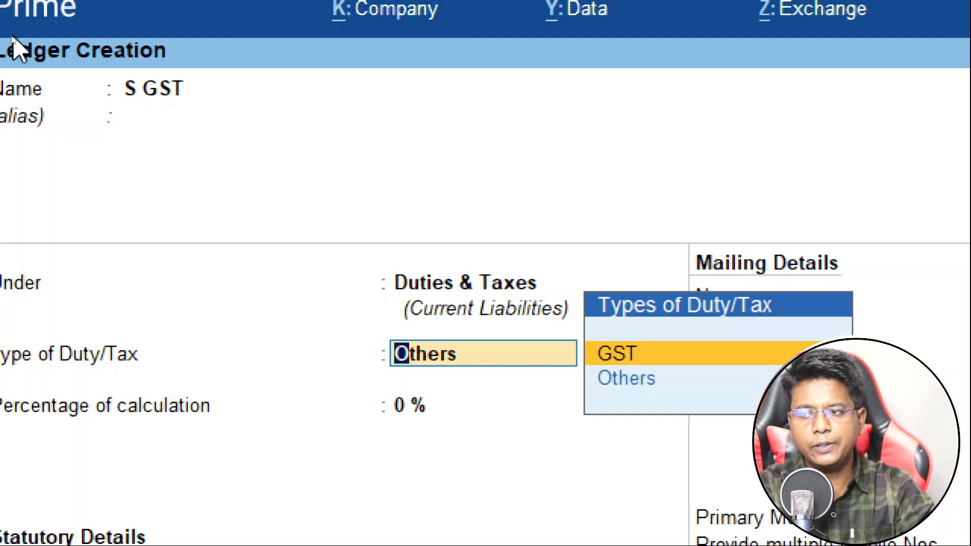
key("Return")
key("Down")
key("Down")
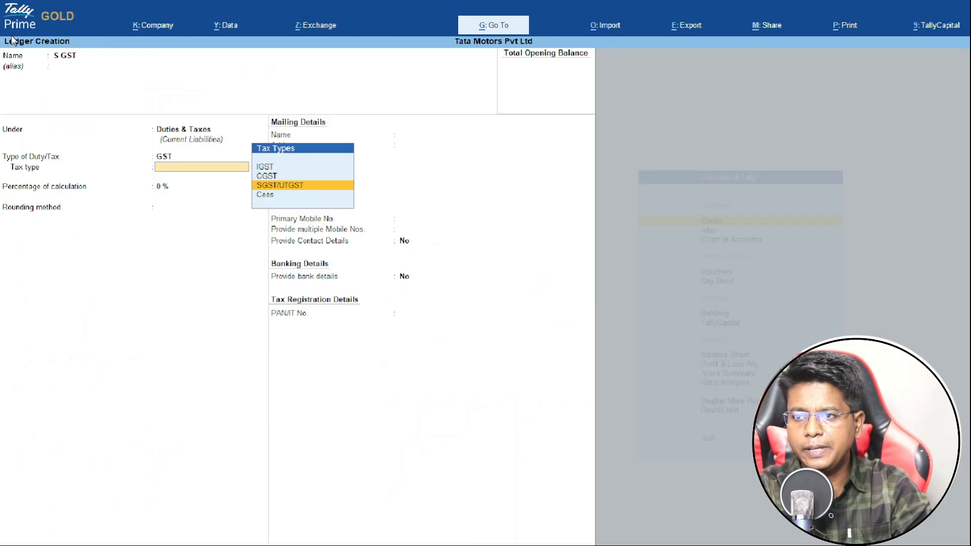
key("Return")
key("Return")
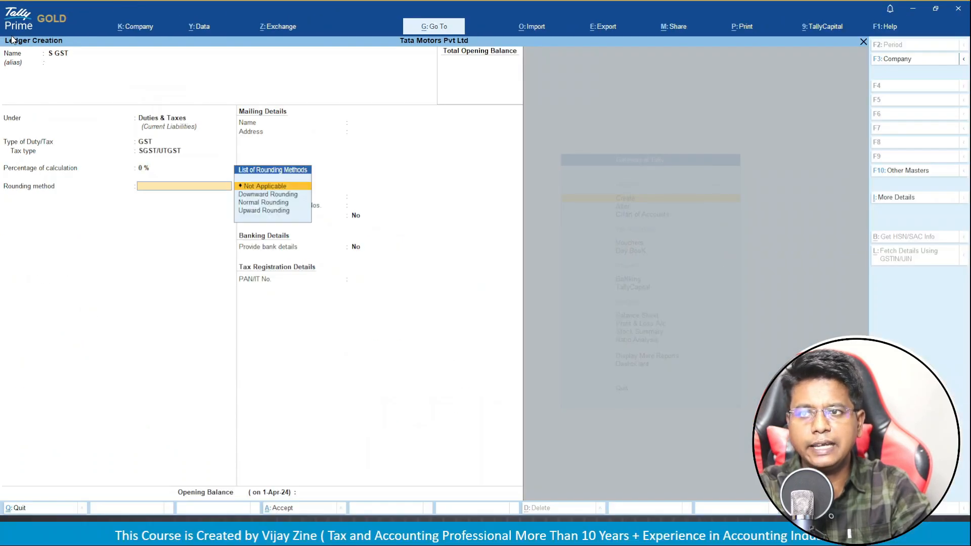
key("Return")
key("Return")
key("Return")
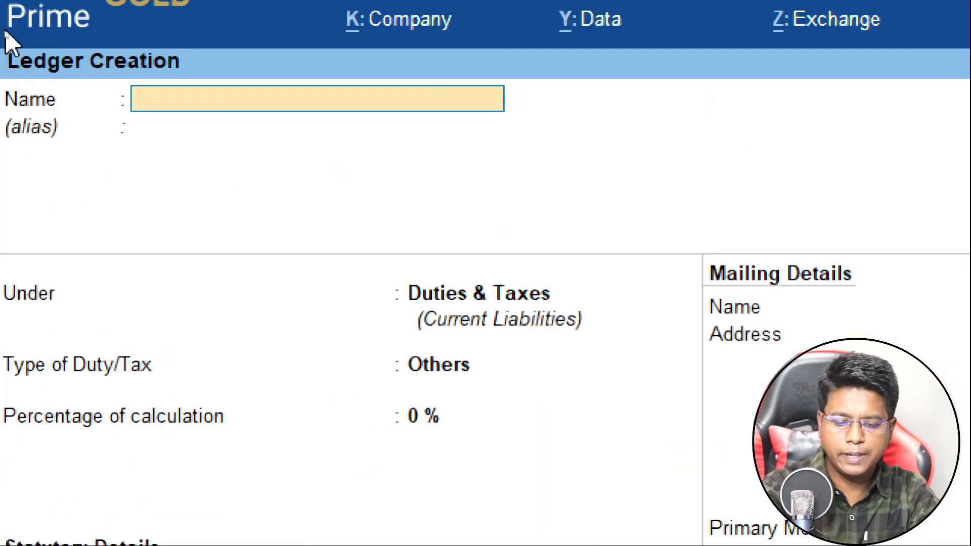
Save ledger 'I GST' under Duties & Taxes, with duty type GST and tax type IGST.
type("I GST")
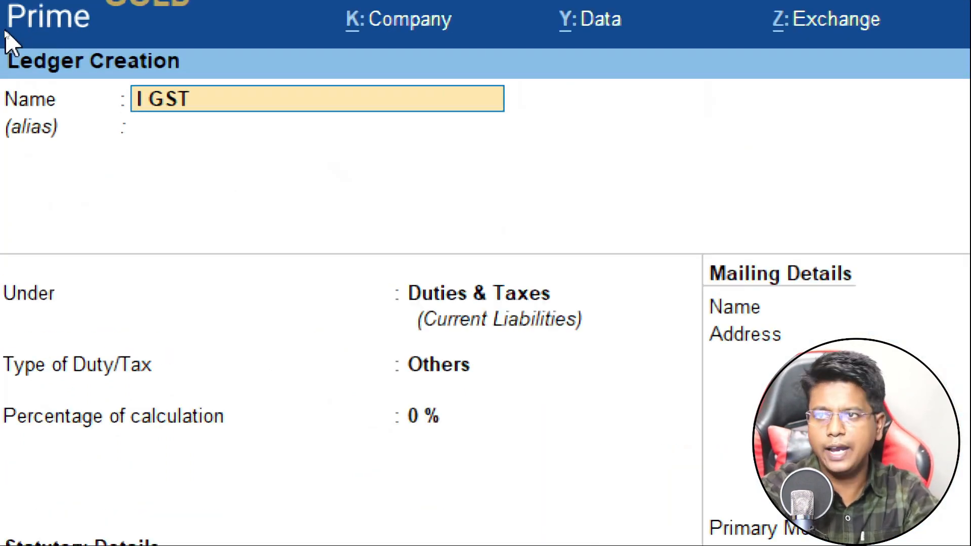
key("Return")
key("Return")
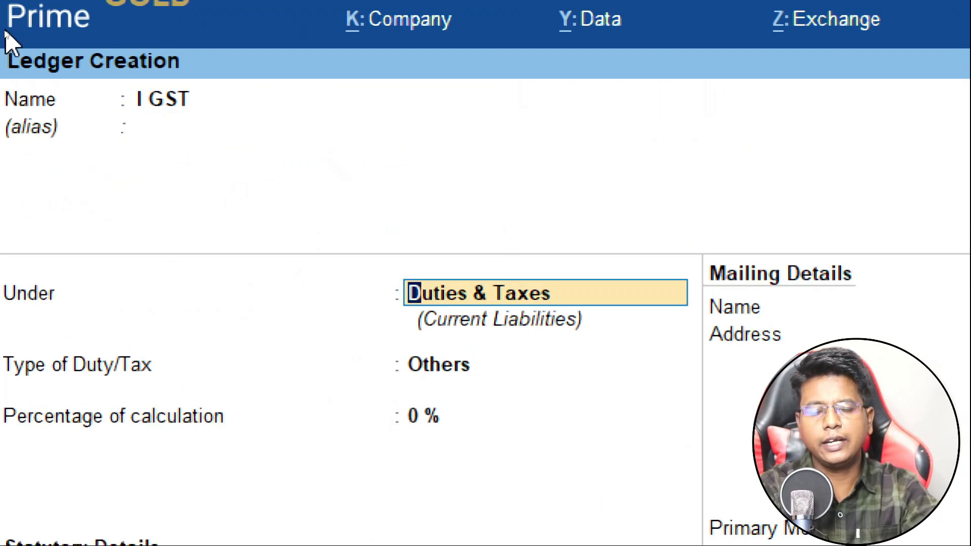
key("Return")
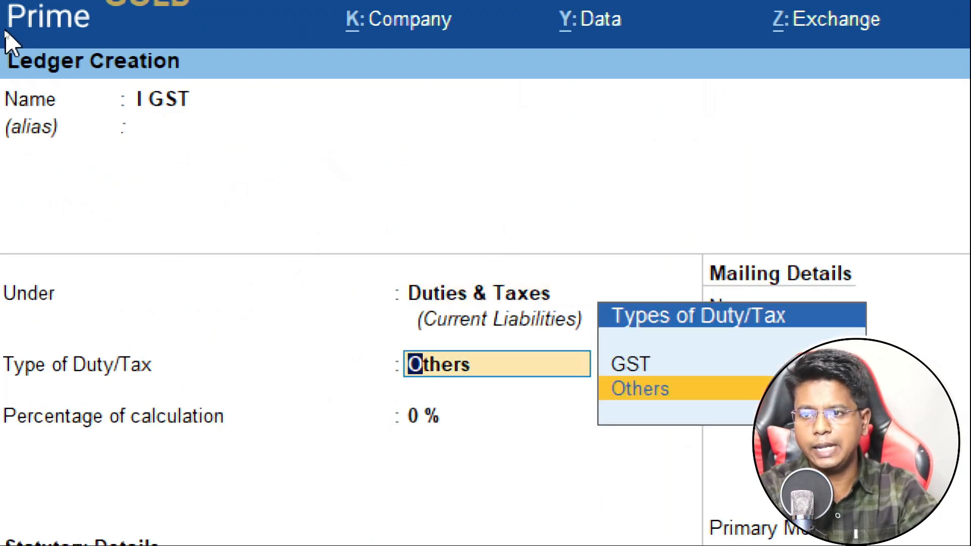
key("Up")
key("Return")
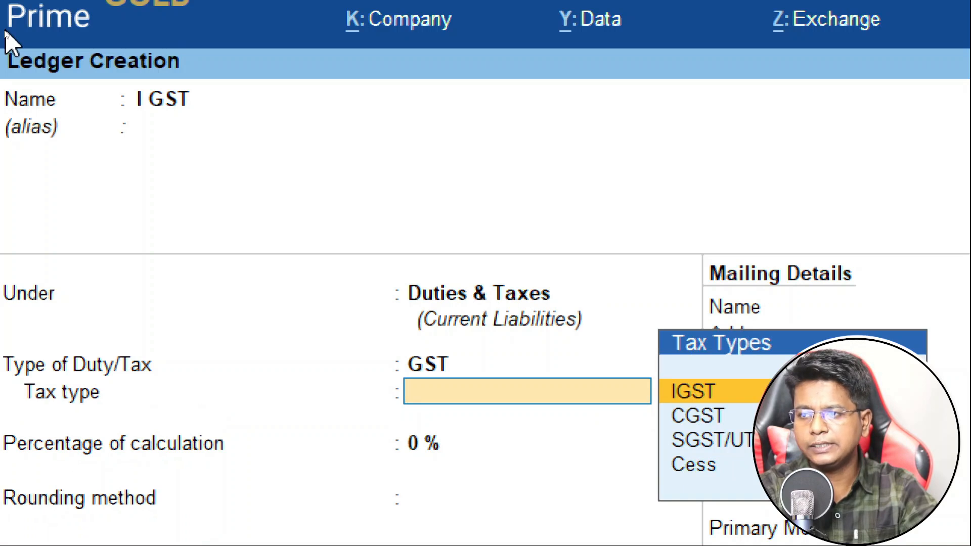
key("Return")
key("Return")
key("Return")
key("Return")
key("Return")
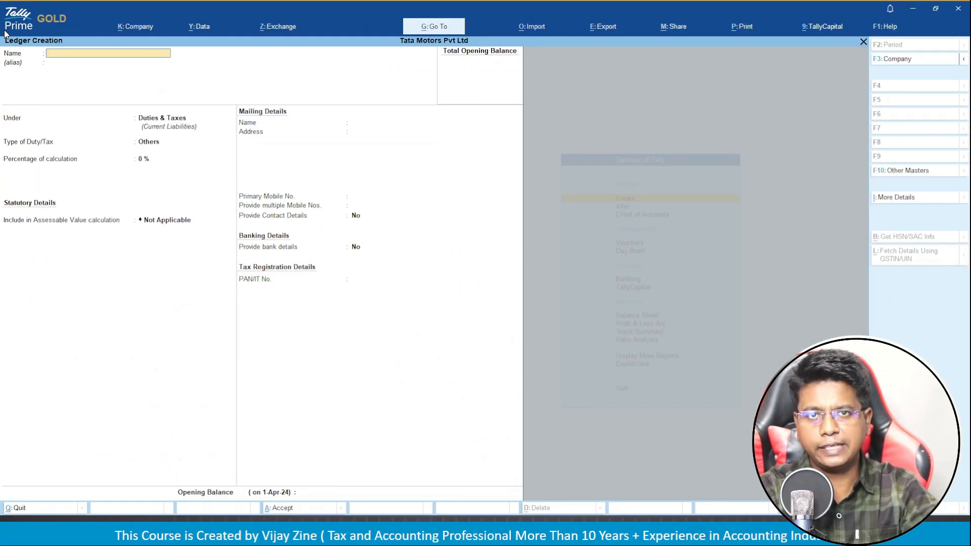
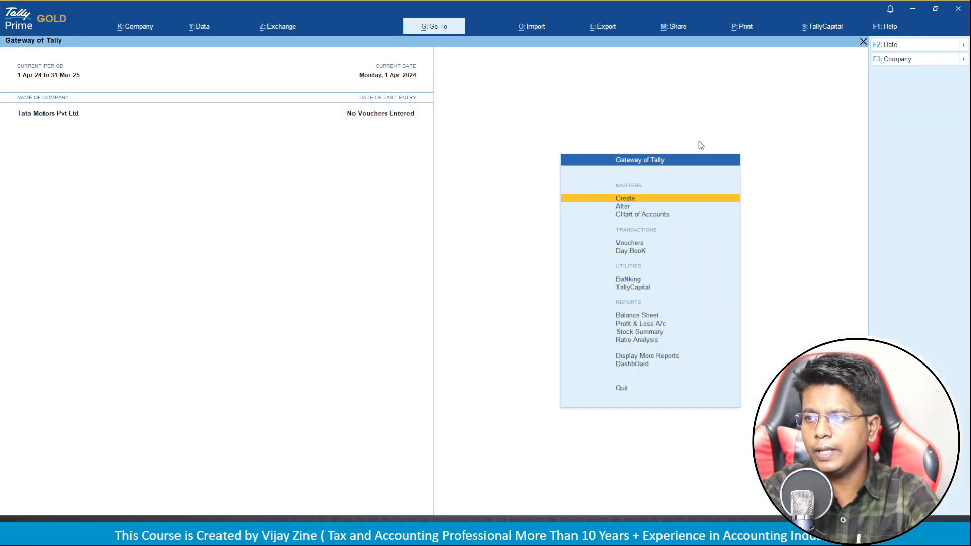
From Gateway's Create list of masters, open a new Stock Item form.
key("Return")
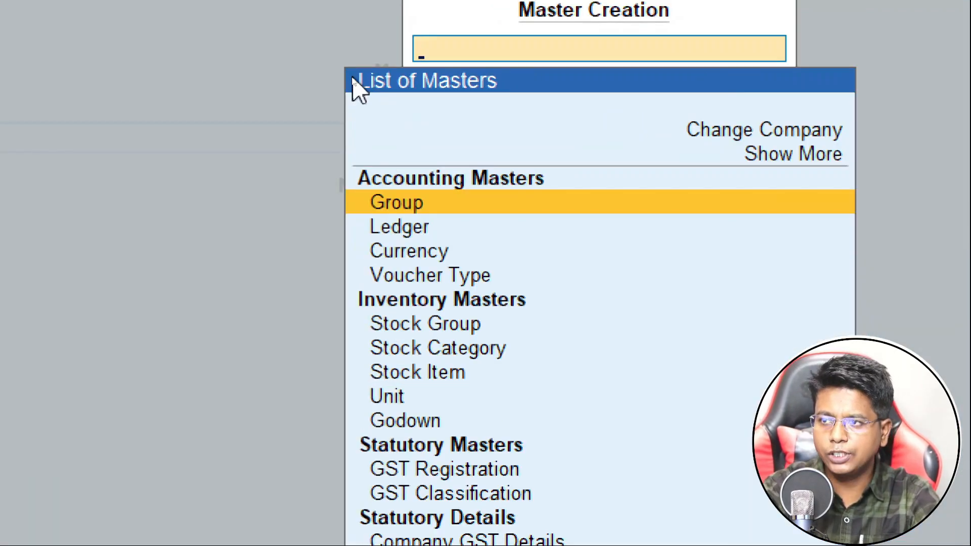
key("Down")
key("Down")
key("Down")
key("Down")
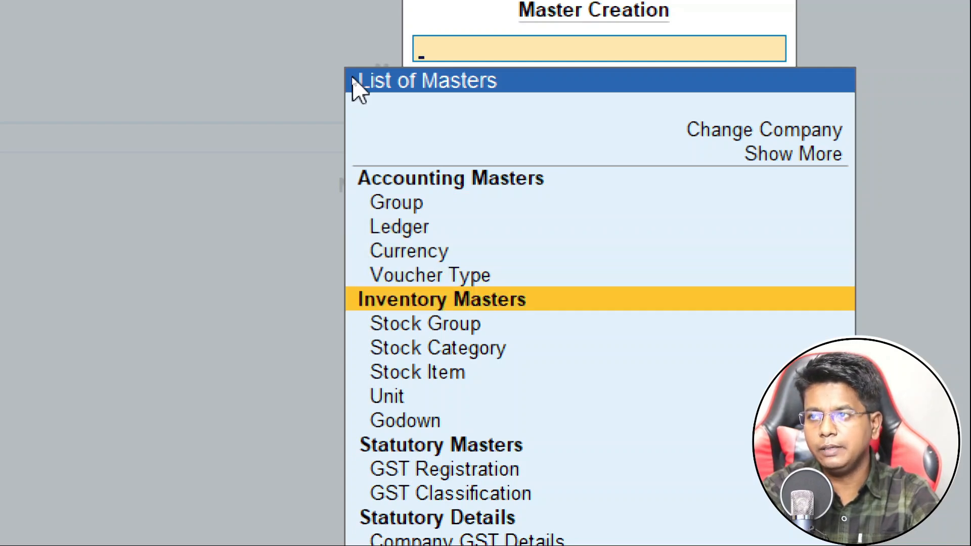
key("Down")
key("Down")
key("Down")
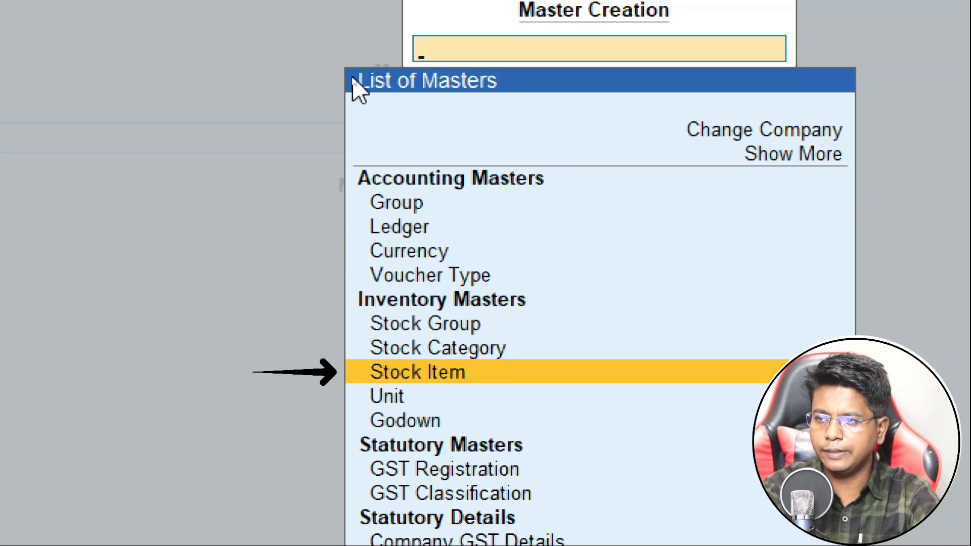
key("Up")
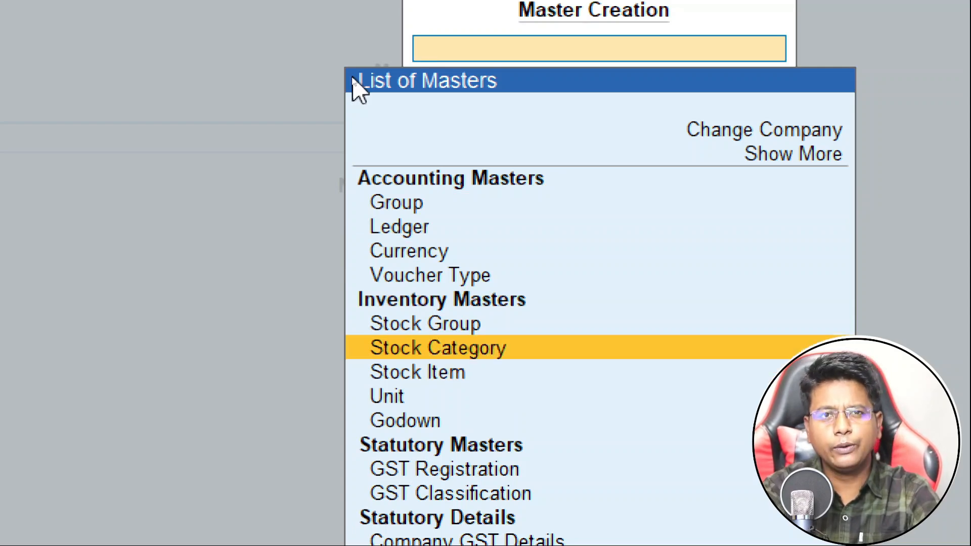
key("Down")
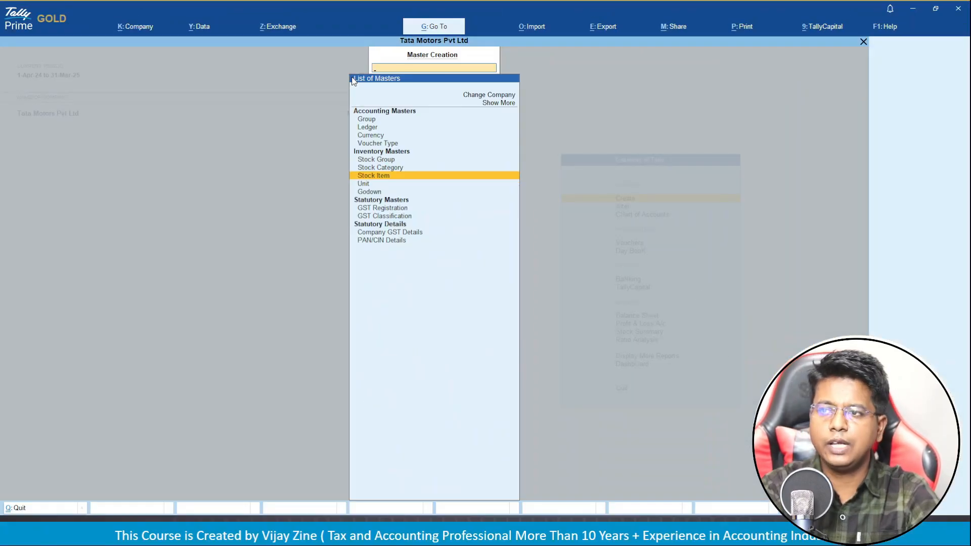
key("Return")
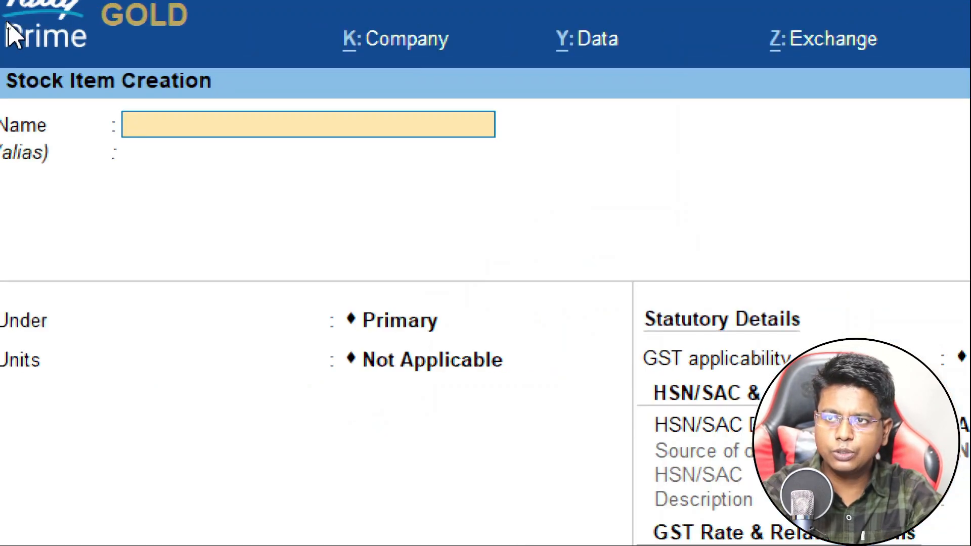
Name the stock item 'TATA Punch' and create a new stock group 'Cars' for it.
type("TATA ")
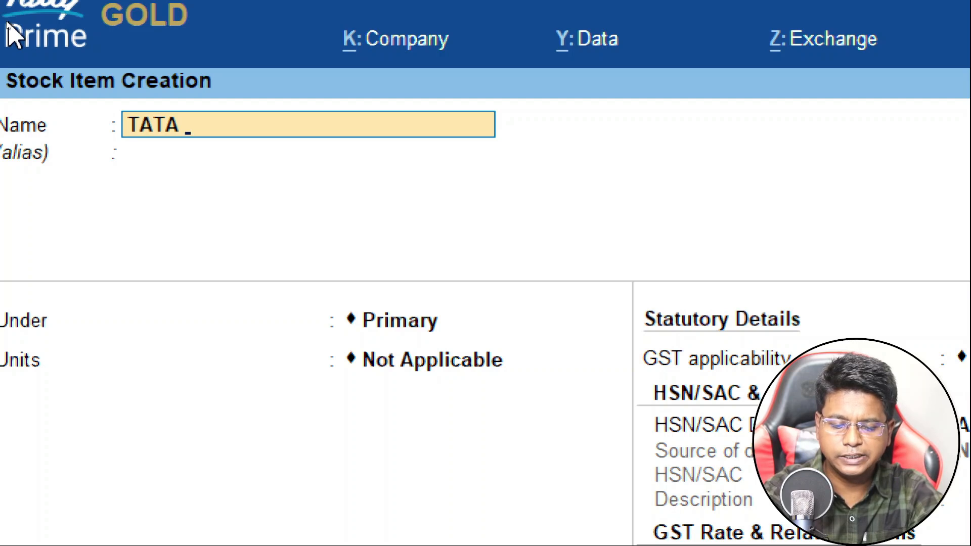
type("Punch")
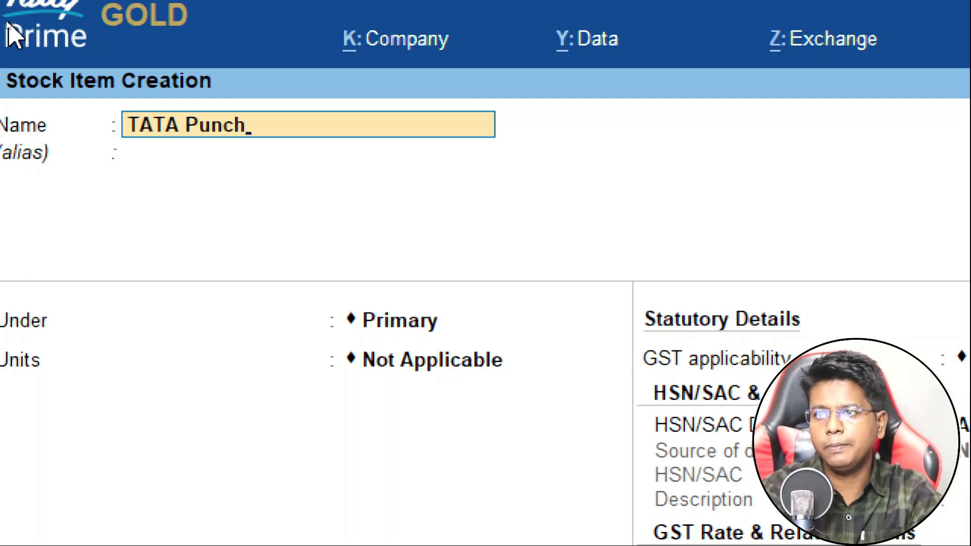
key("Return")
key("Return")
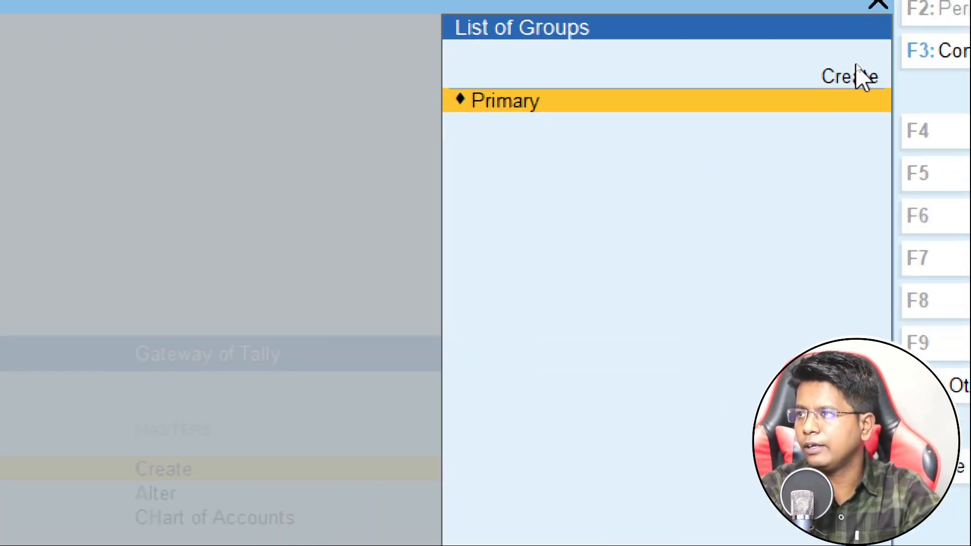
left_click(856, 64)
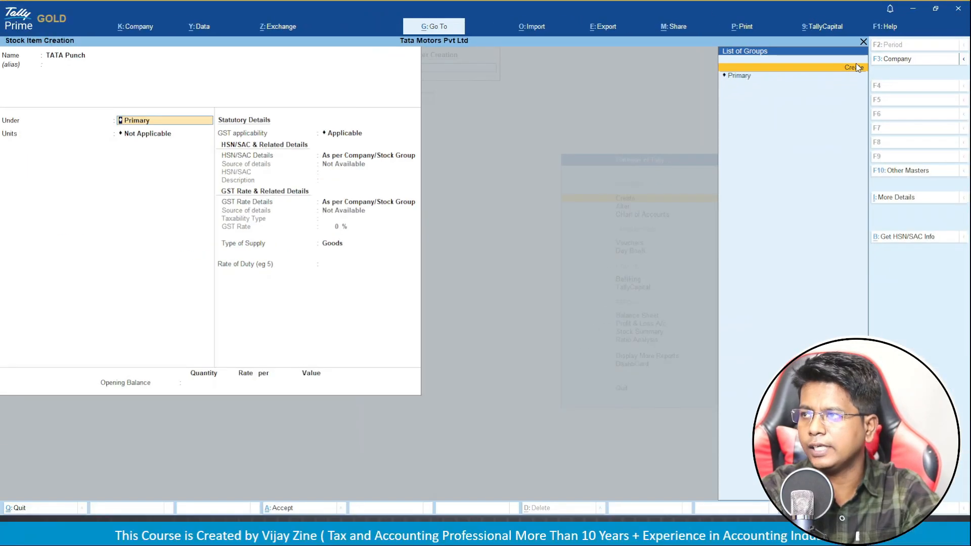
left_click(857, 66)
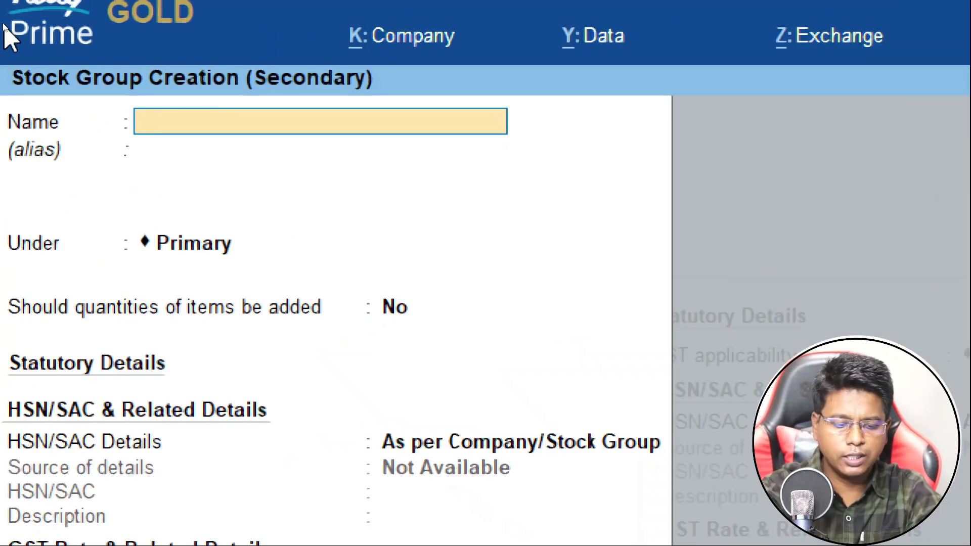
type("Cars")
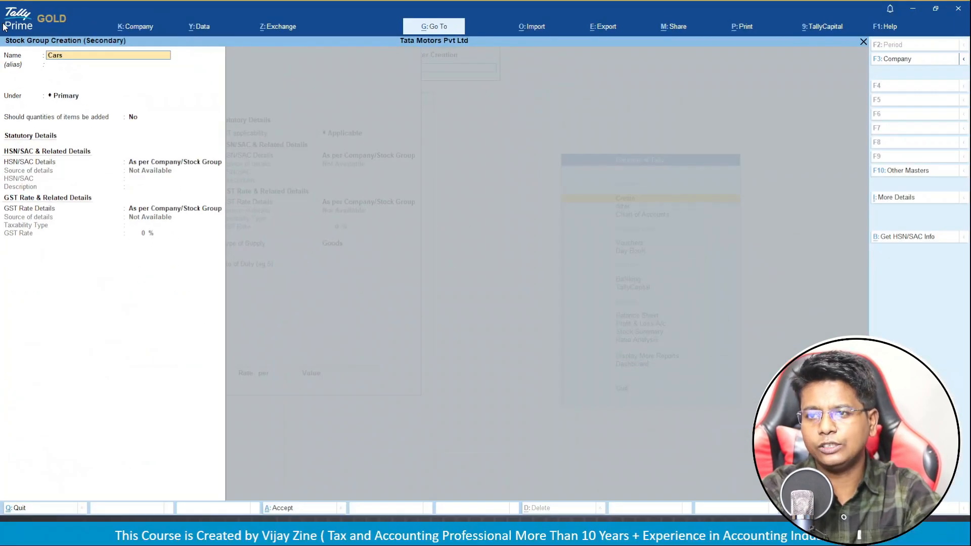
key("Return")
key("Return")
key("Return")
key("Return")
key("Return")
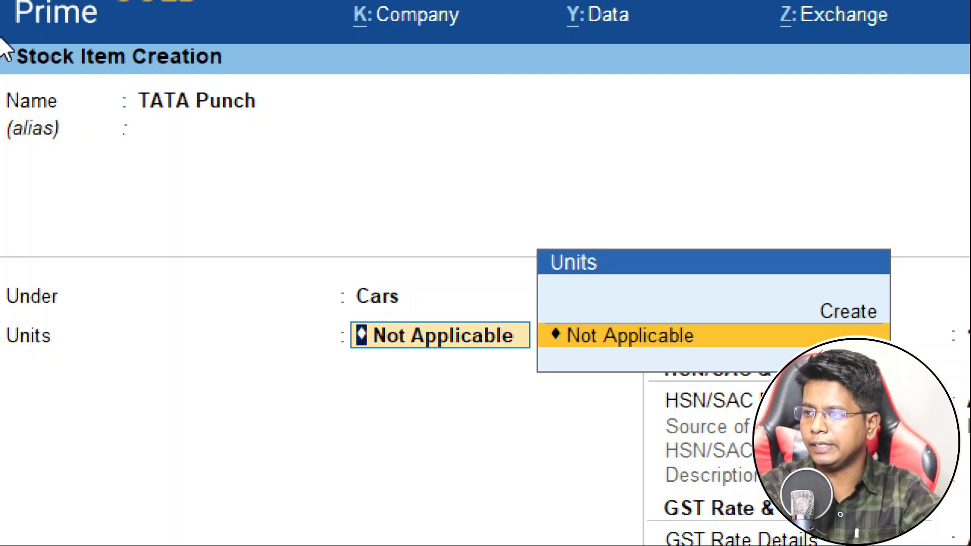
Create unit Nos (formal name Numbers, UQC NOS-NUMBERS, 0 decimals) for TATA Punch.
key("Up")
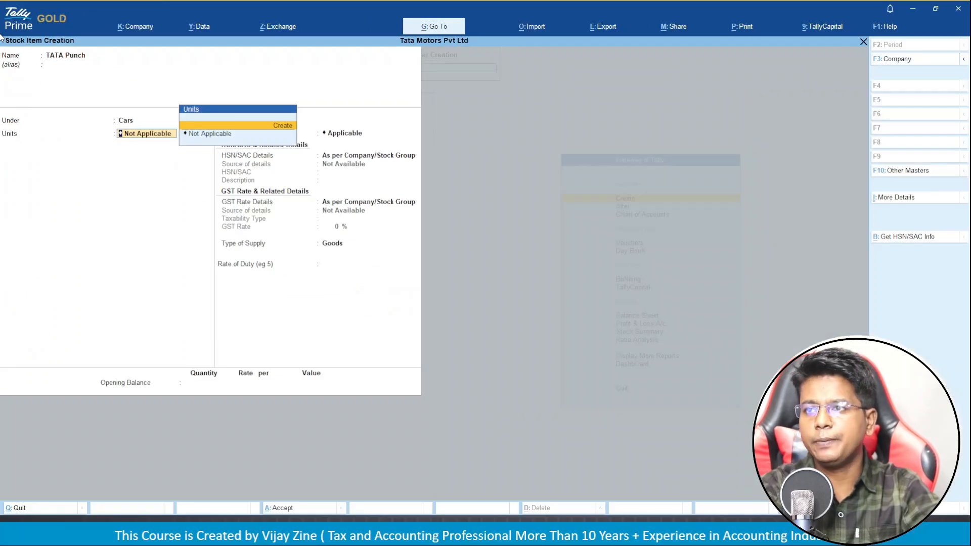
key("Return")
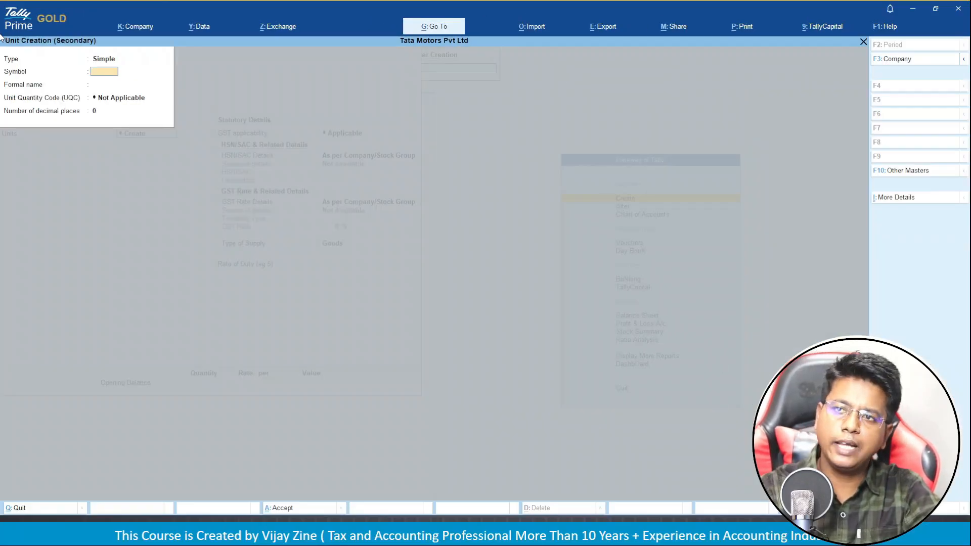
type("No")
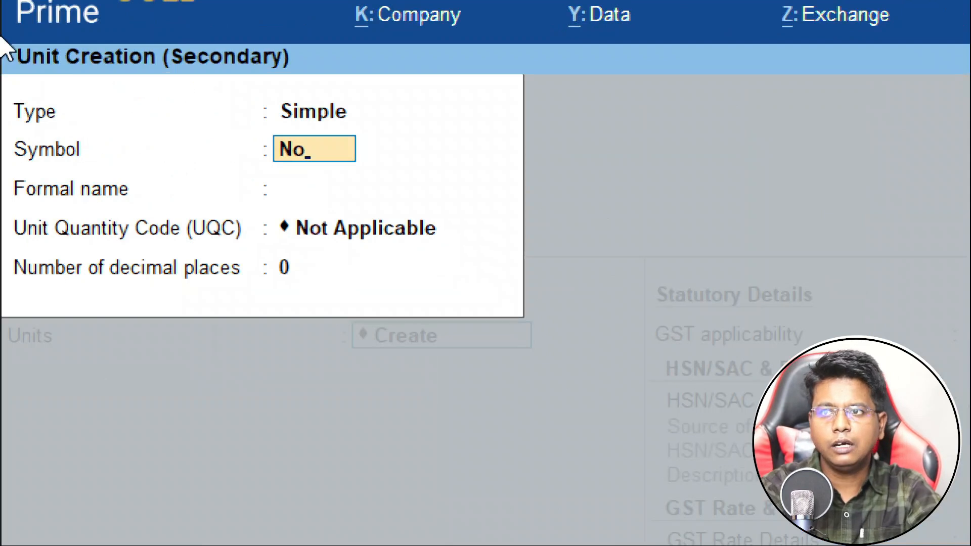
type("s")
key("Return")
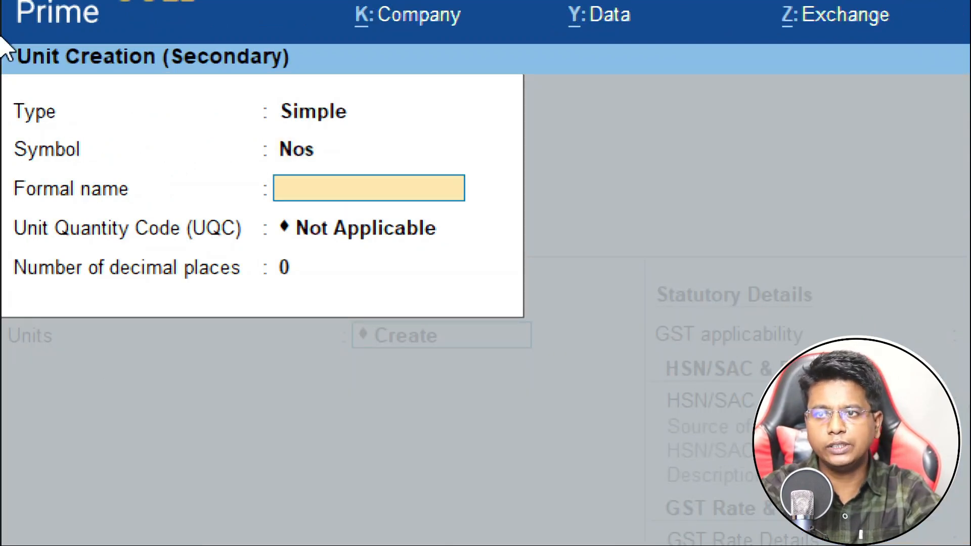
type("Numb")
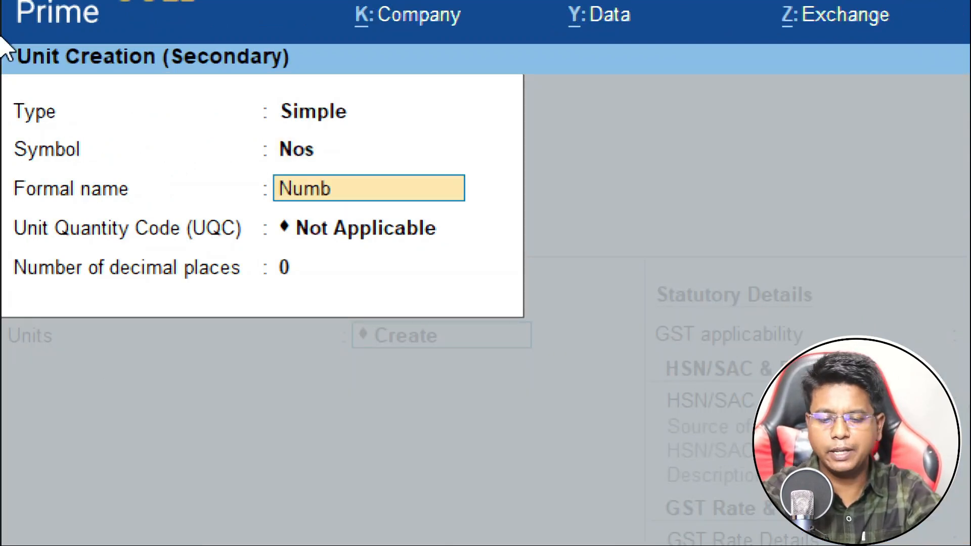
type("ers")
key("Return")
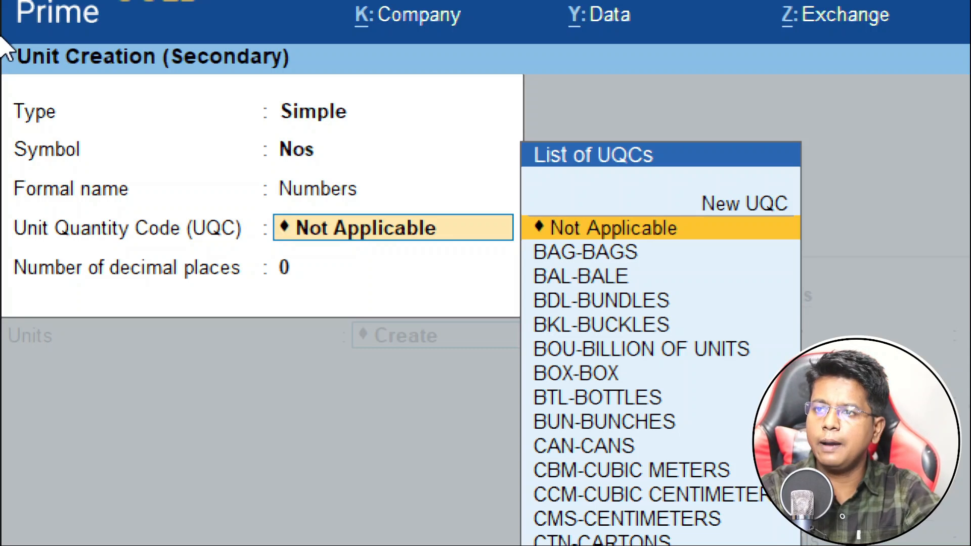
type("no")
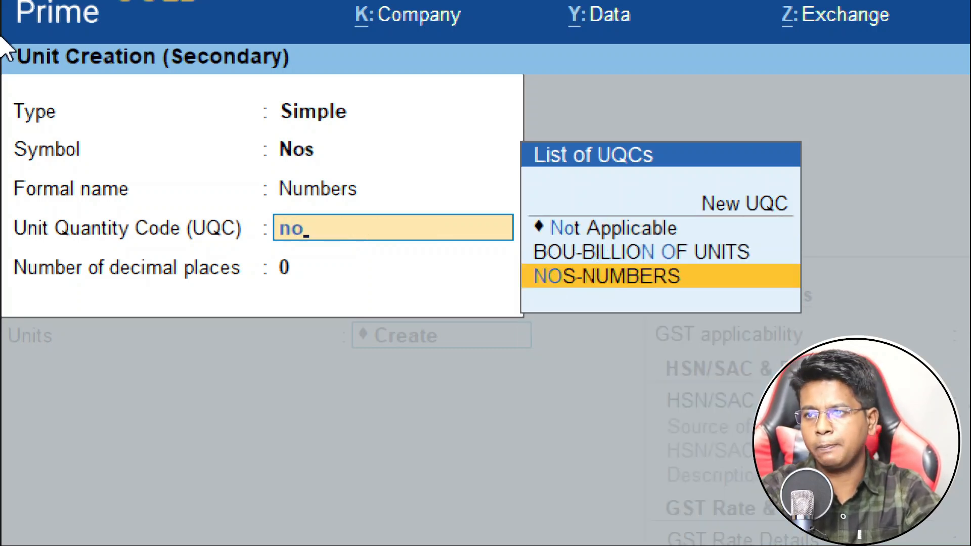
key("Return")
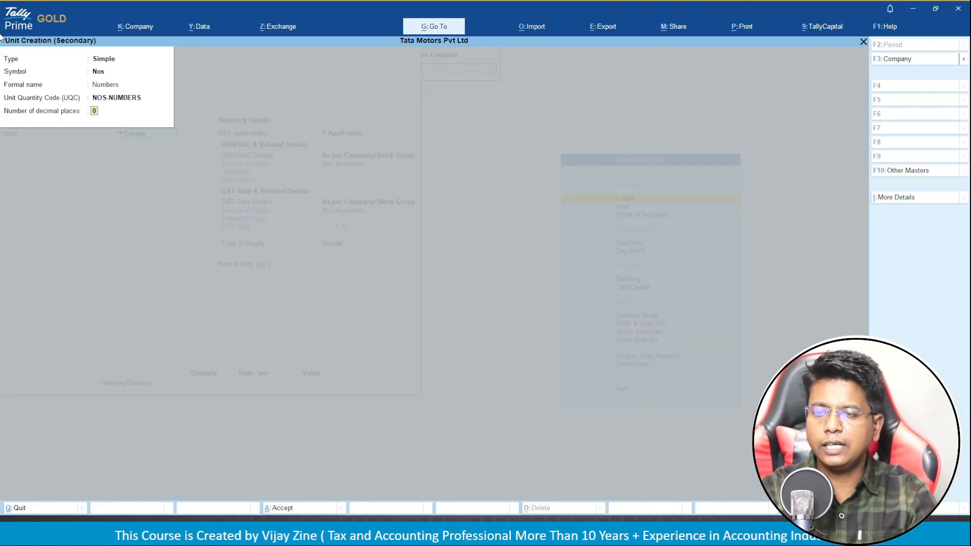
key("Return")
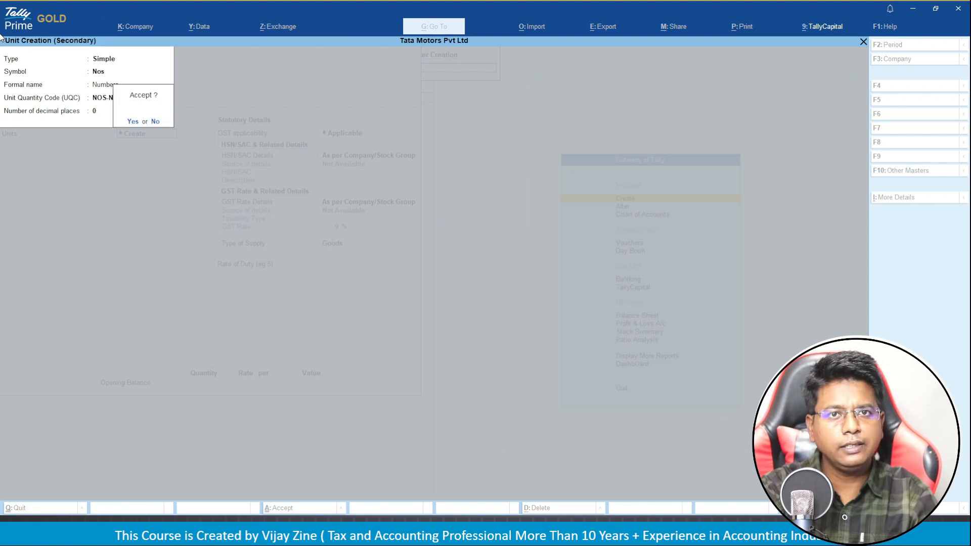
key("Return")
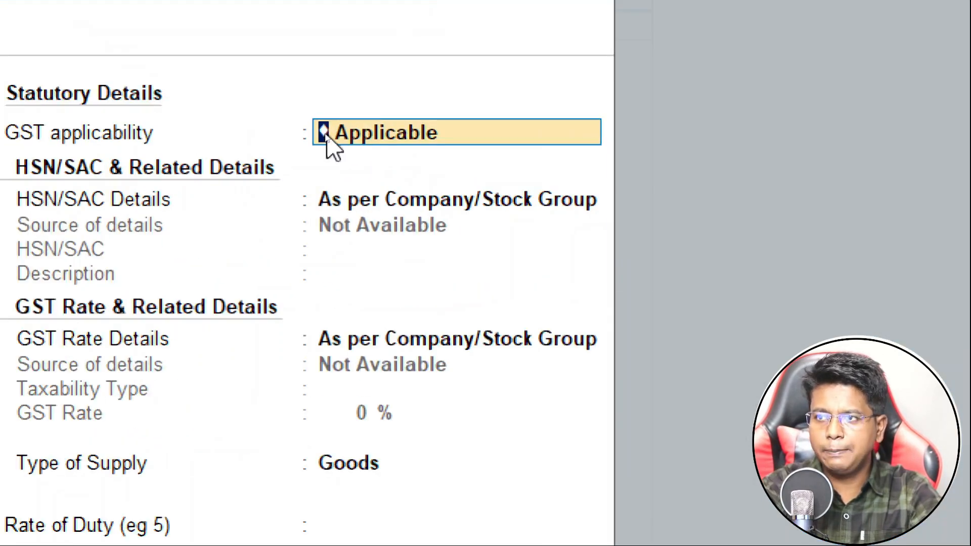
Enter HSN/SAC details for the item: code 85170036, description Cars.
key("Return")
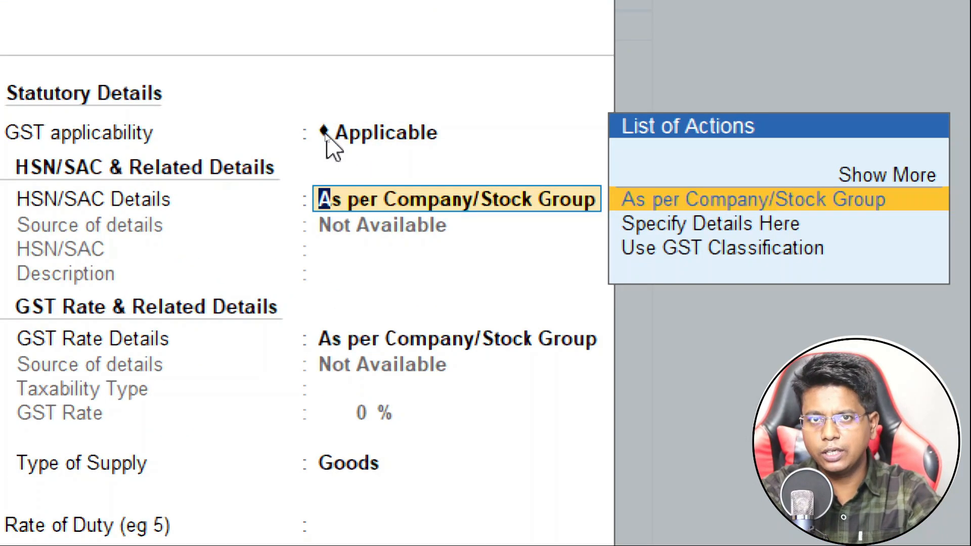
key("Down")
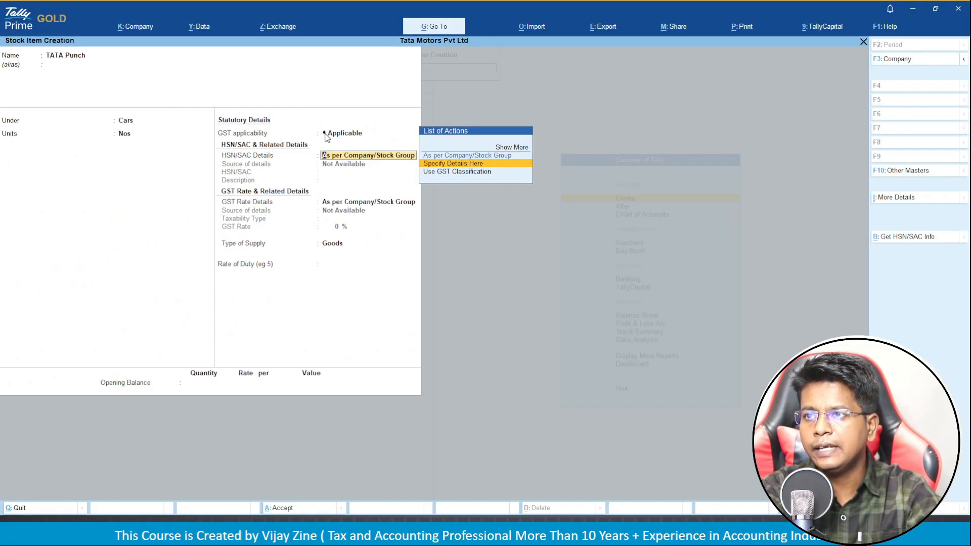
key("Return")
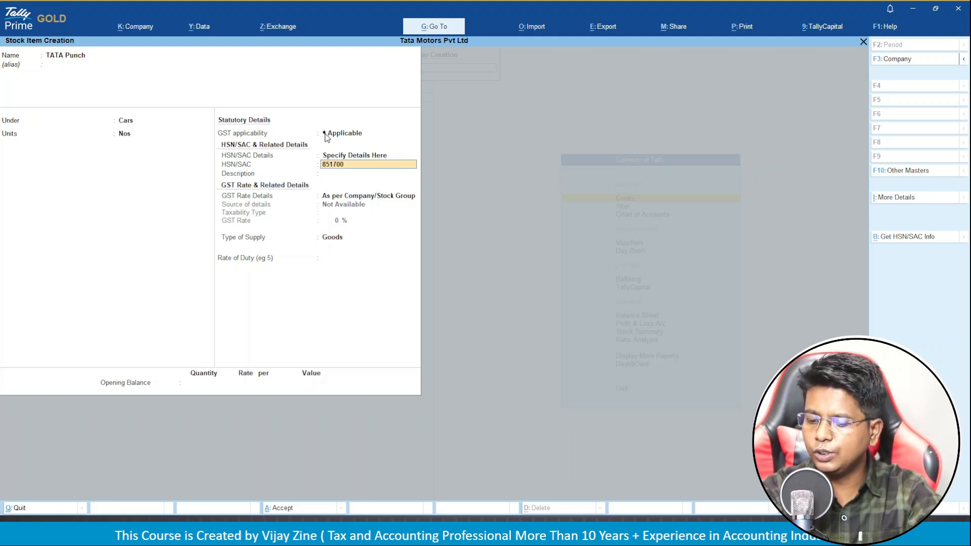
key("Return")
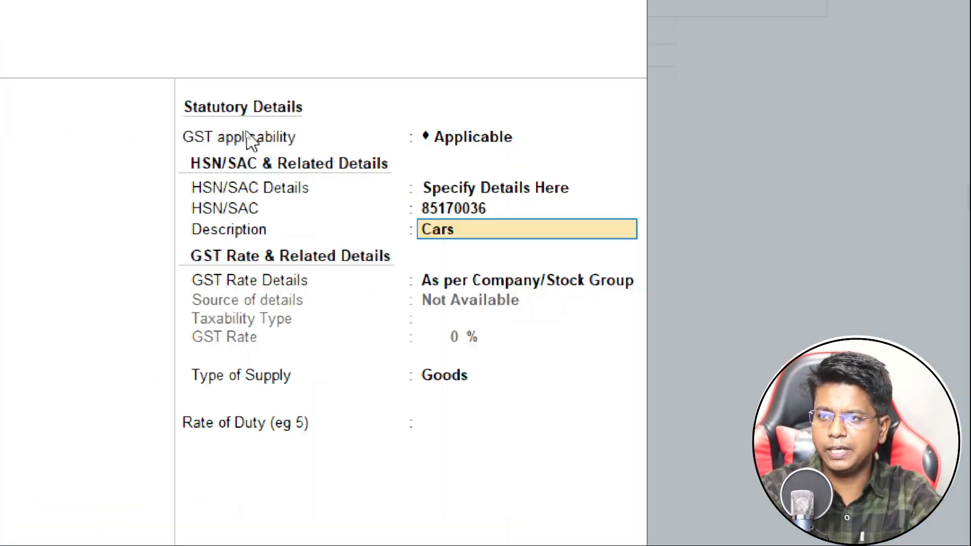
key("Return")
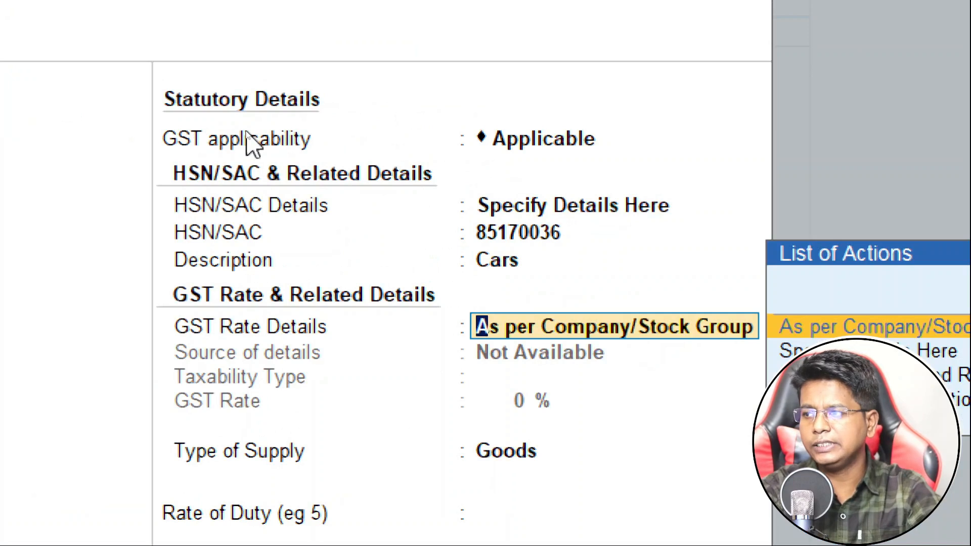
Set GST as Taxable at 18% for Goods and save TATA Punch.
key("Down")
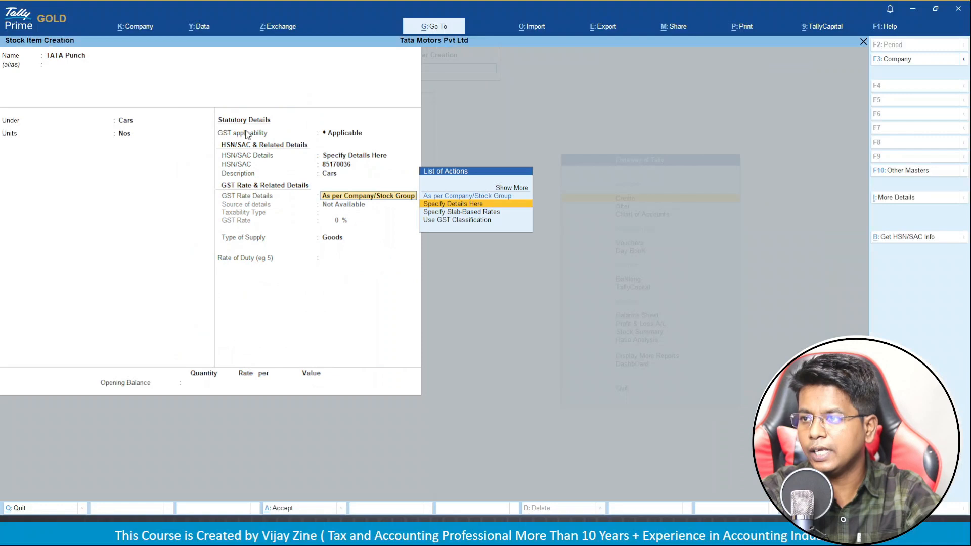
key("Return")
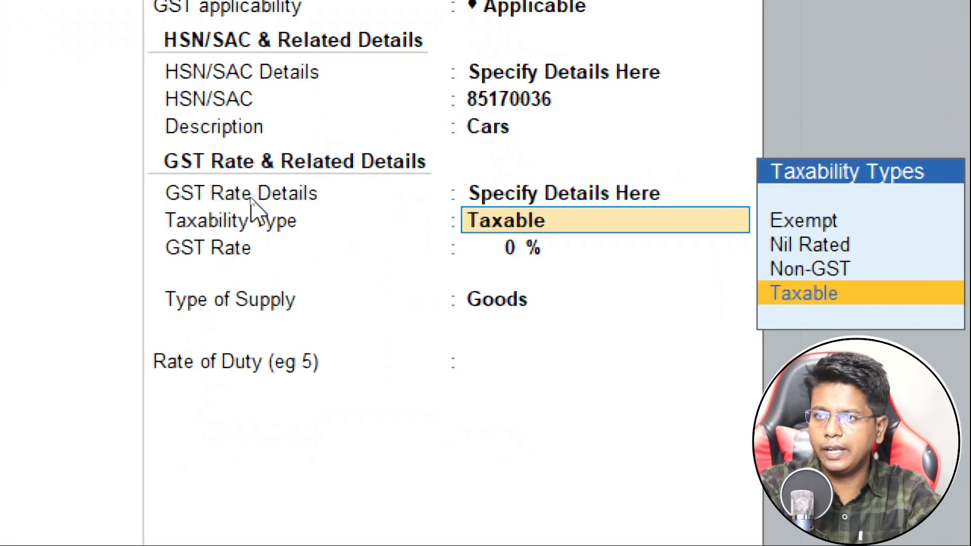
key("Return")
type("18")
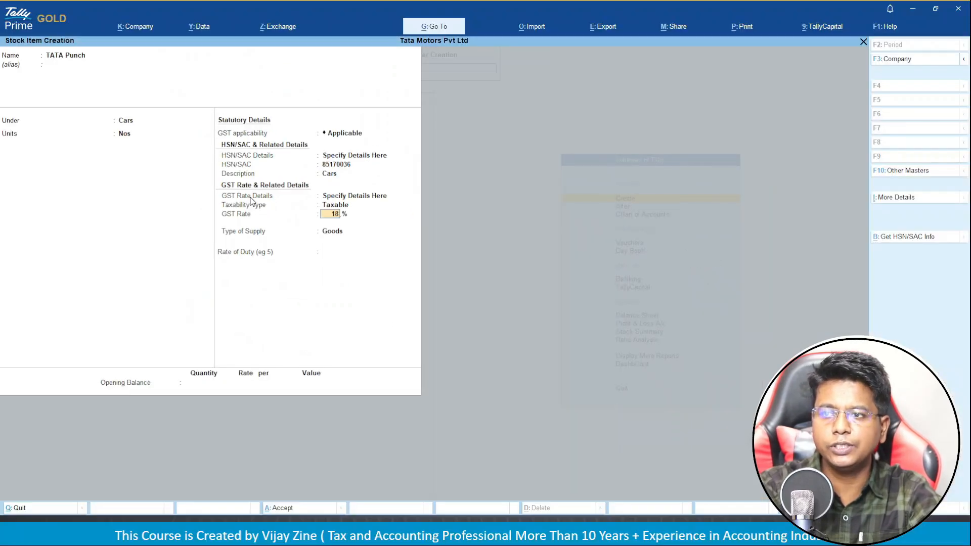
key("Return")
key("Return")
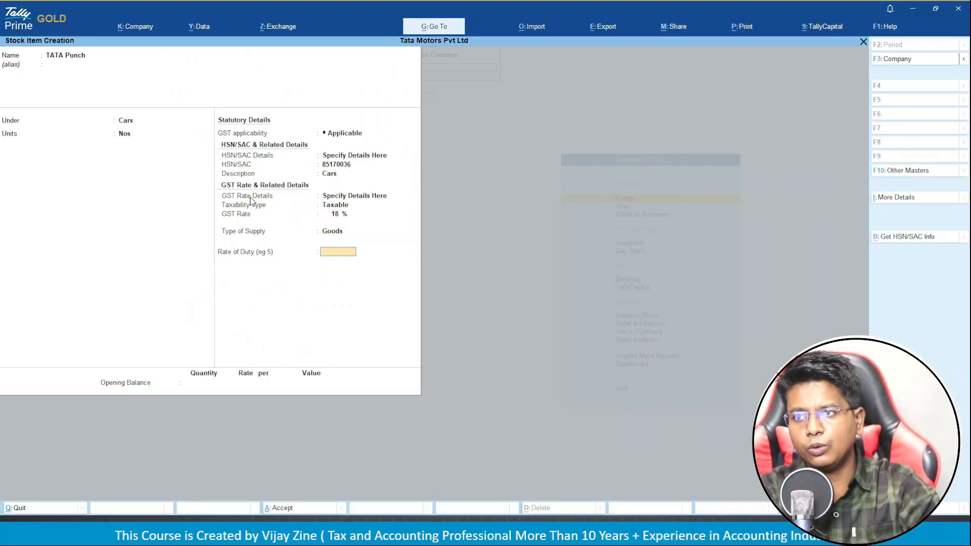
key("Return")
key("Return")
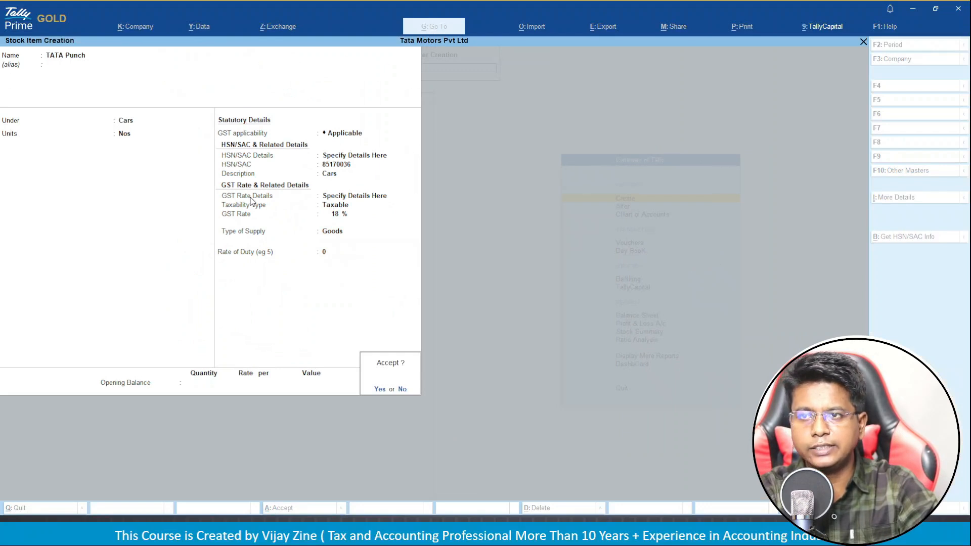
key("Return")
key("Escape")
key("Return")
key("Escape")
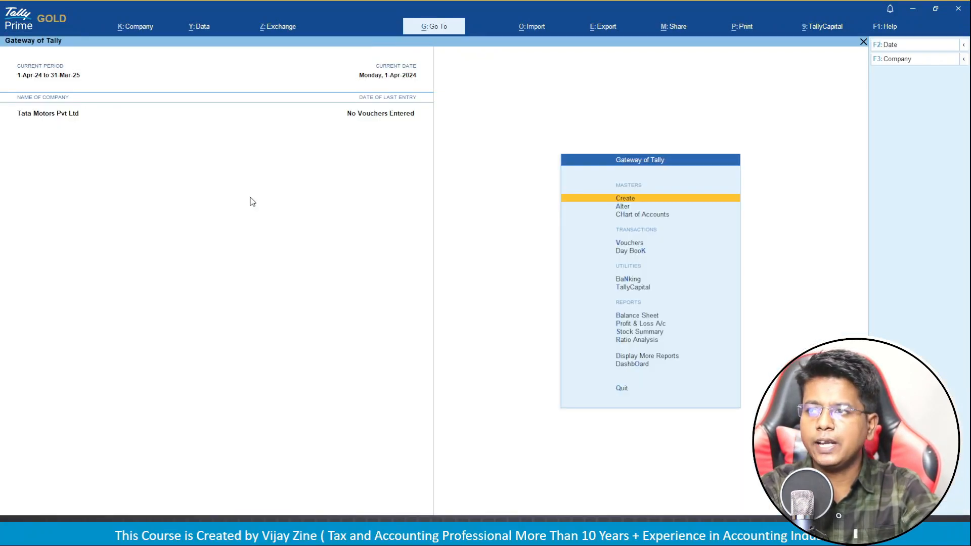
key("Down")
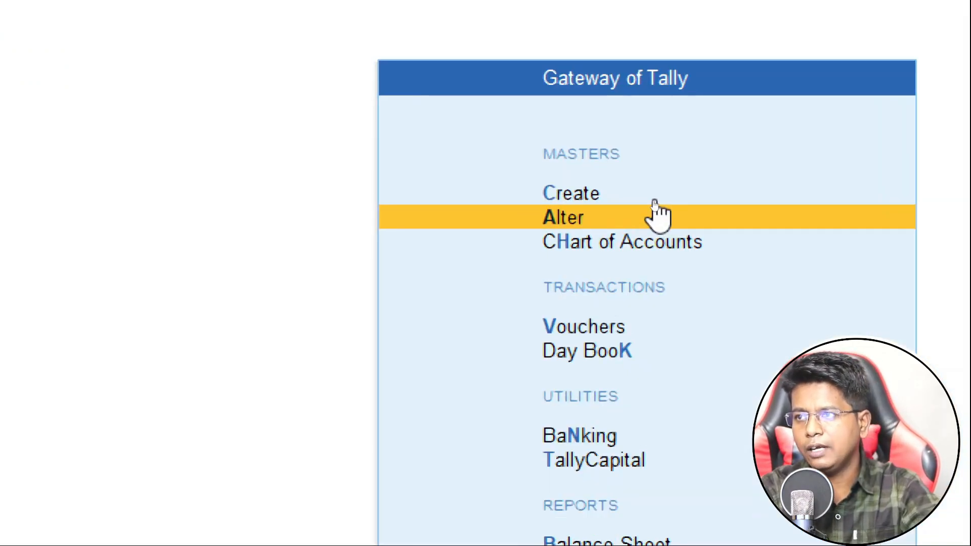
left_click(655, 209)
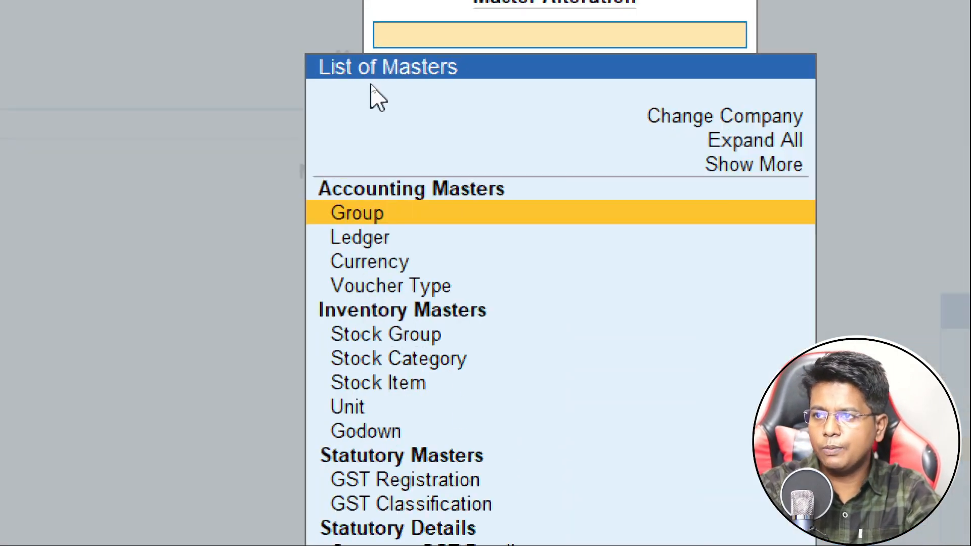
key("Down")
key("Down")
key("Down")
key("Down")
key("Down")
key("Down")
key("Down")
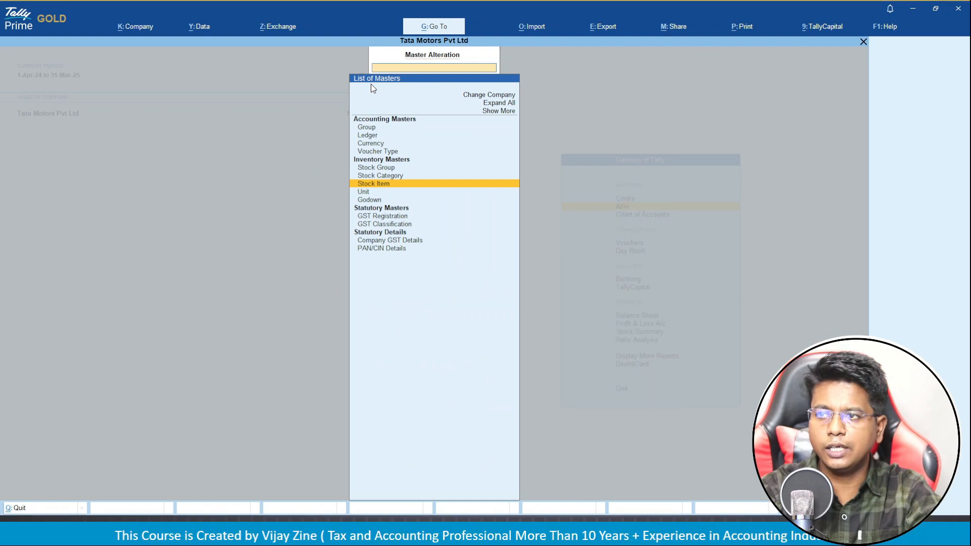
key("Return")
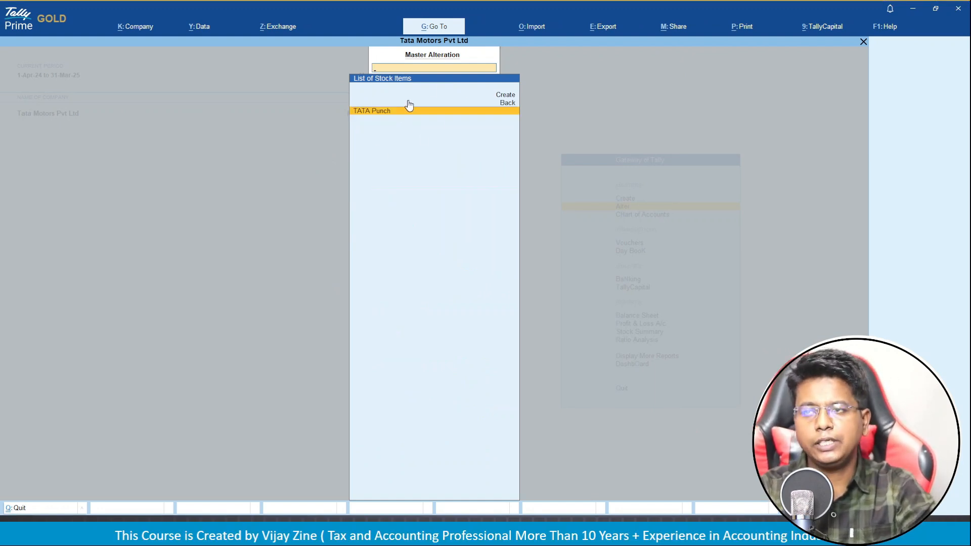
key("Escape")
key("Escape")
key("Escape")
key("Escape")
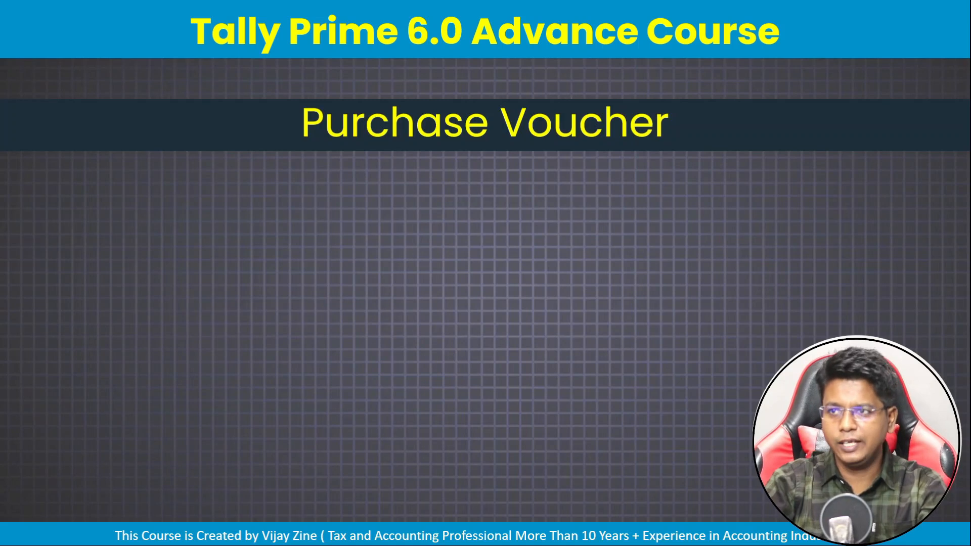
Reveal the purchase voucher example question and table on the slide.
left_click(498, 276)
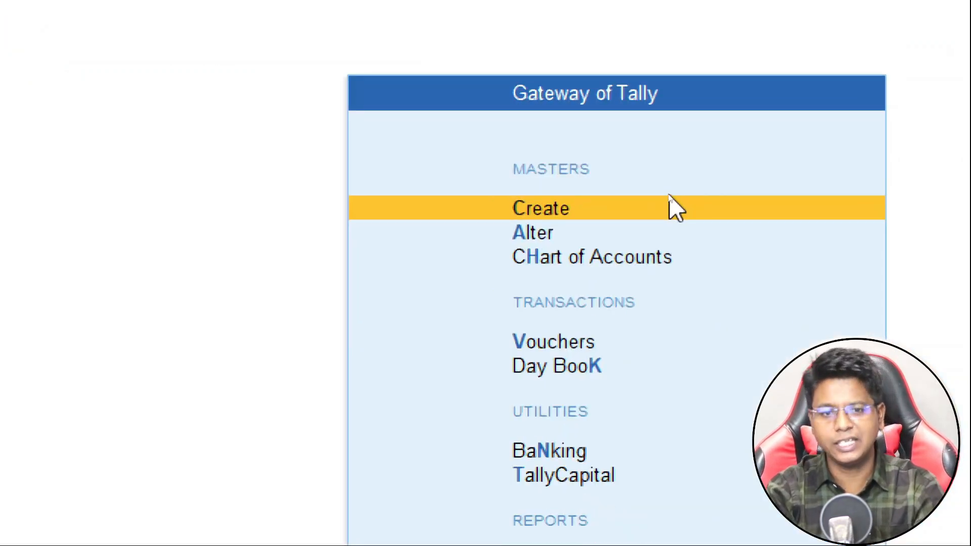
Alter the stock item TATA Punch, renaming it 'TATA Punch tyre'.
key("Down")
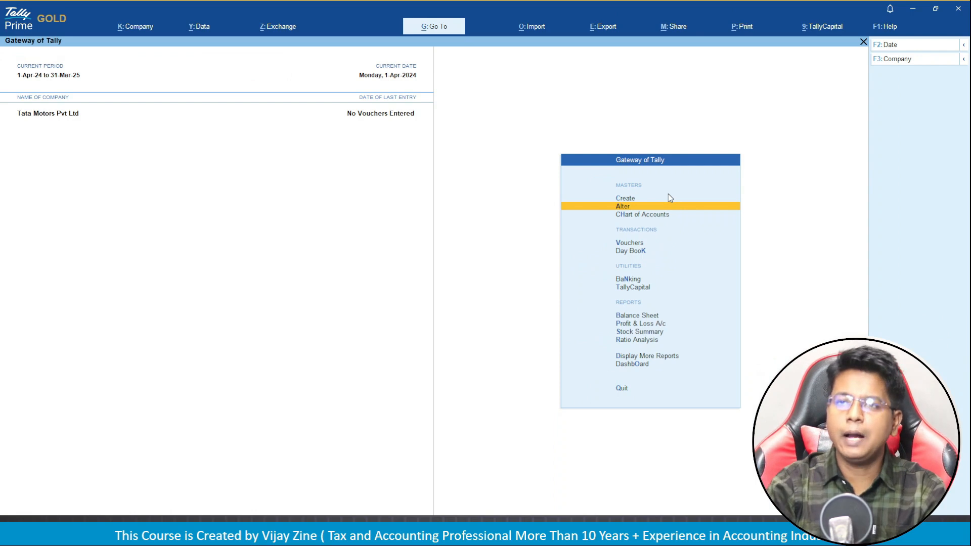
key("Return")
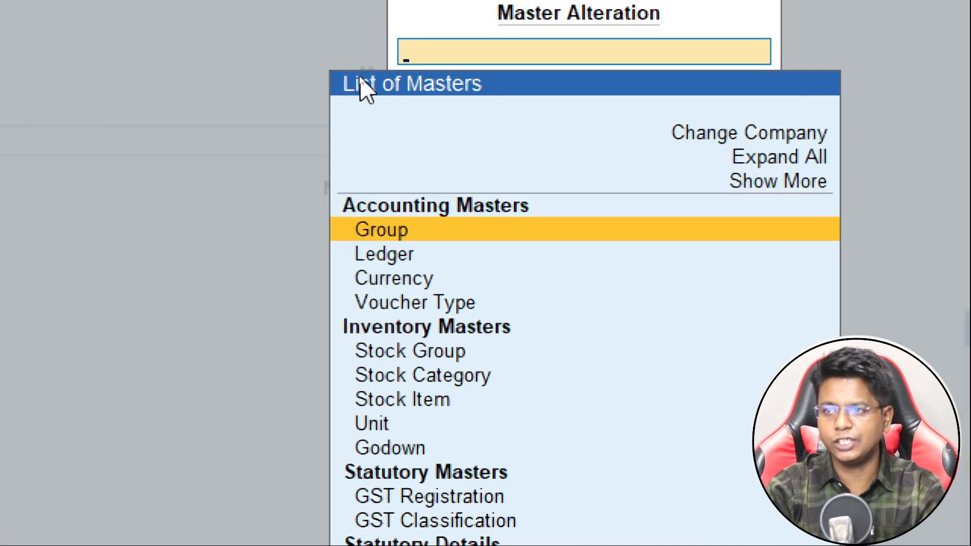
key("Down")
key("Down")
key("Down")
key("Down")
key("Down")
key("Down")
key("Down")
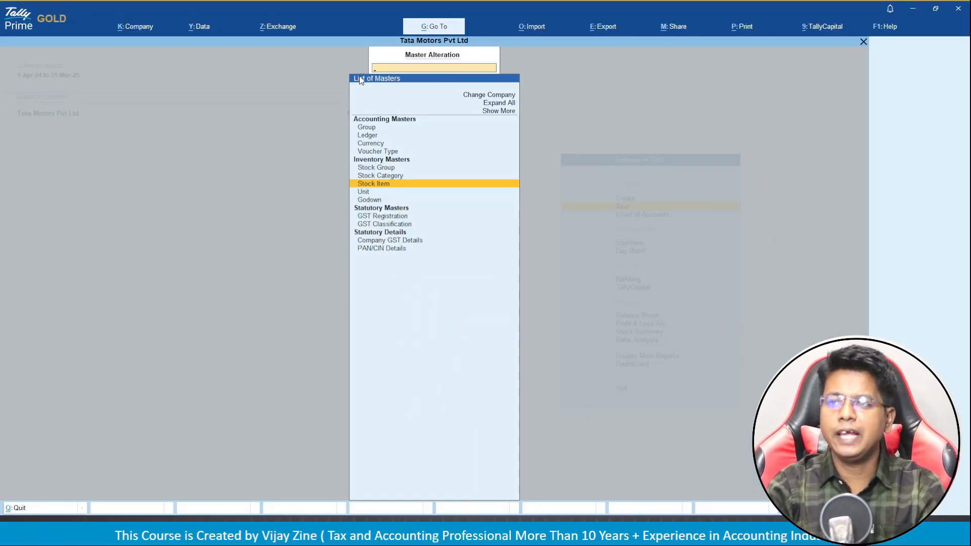
key("Return")
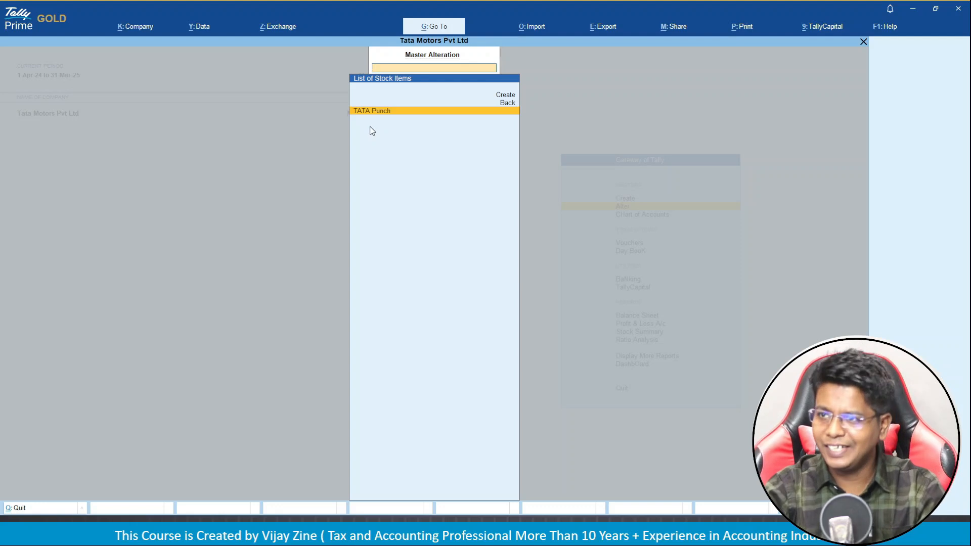
key("Return")
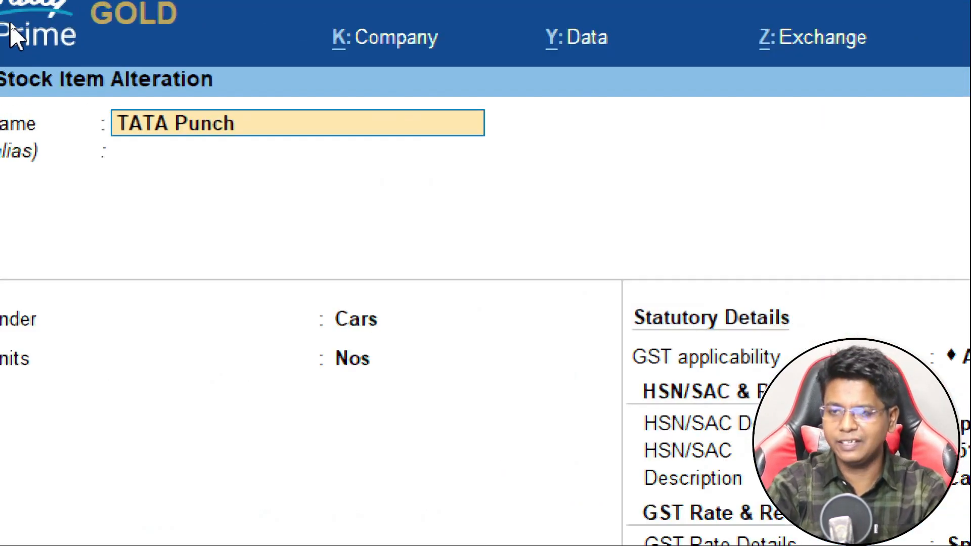
type("tyre")
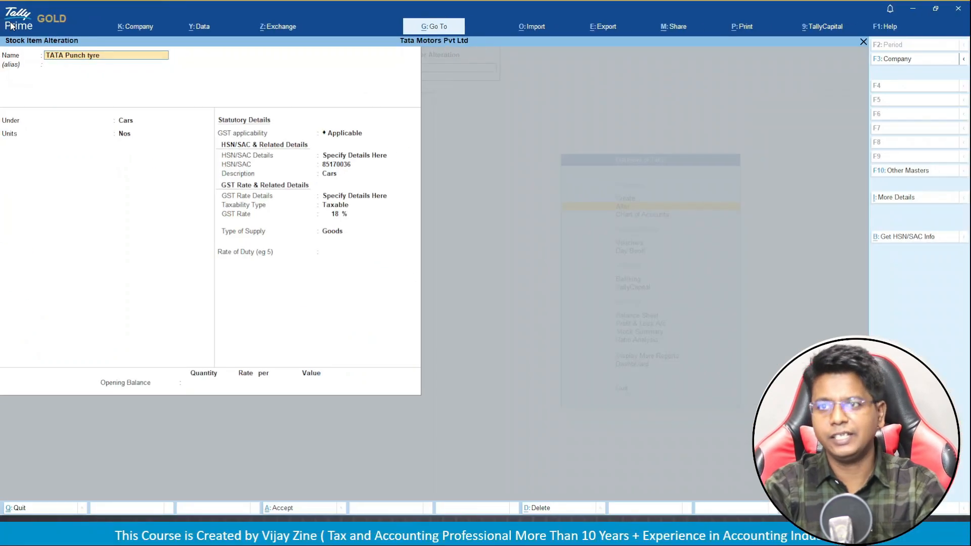
key("Return")
key("Return")
key("Return")
key("Return")
key("Return")
key("Return")
key("Return")
key("Return")
key("Return")
key("Return")
key("Return")
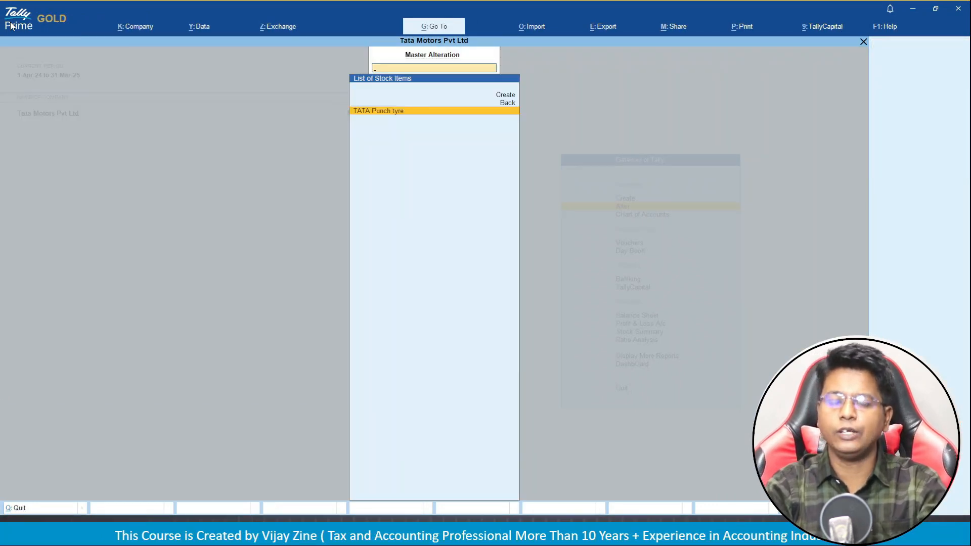
Check the purchase voucher example slide, then return to the Gateway of Tally.
key("alt+Tab")
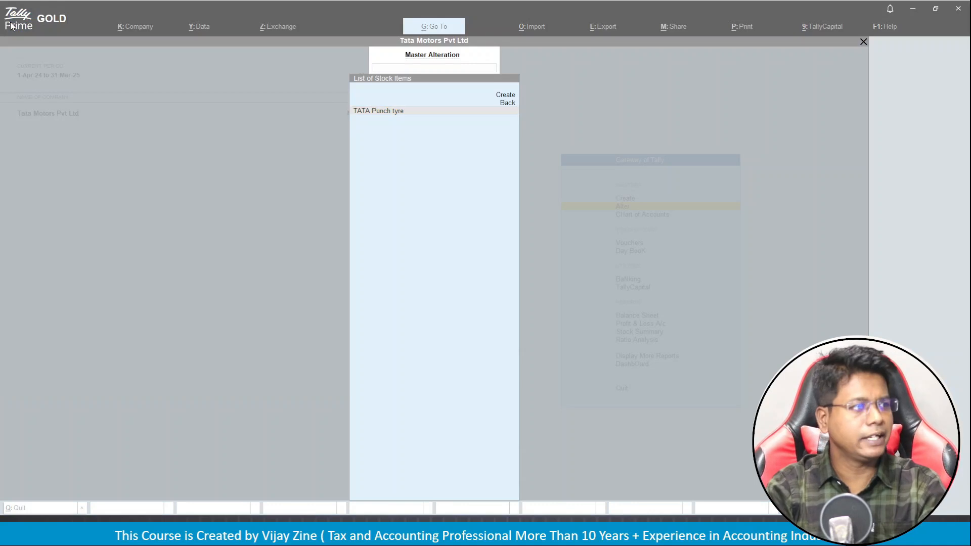
key("alt+Tab")
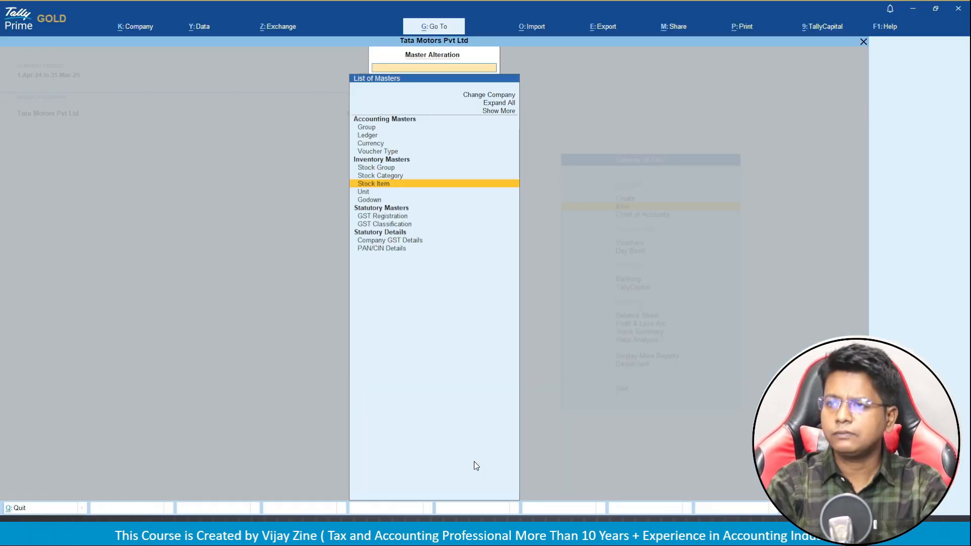
key("Escape")
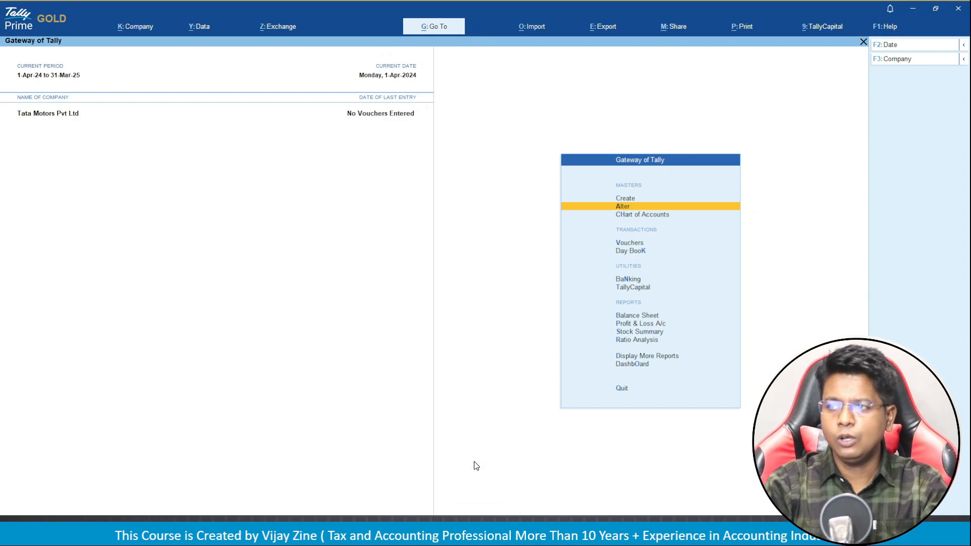
Start the slide show from the Purchase Voucher example slide 23.
key("Up")
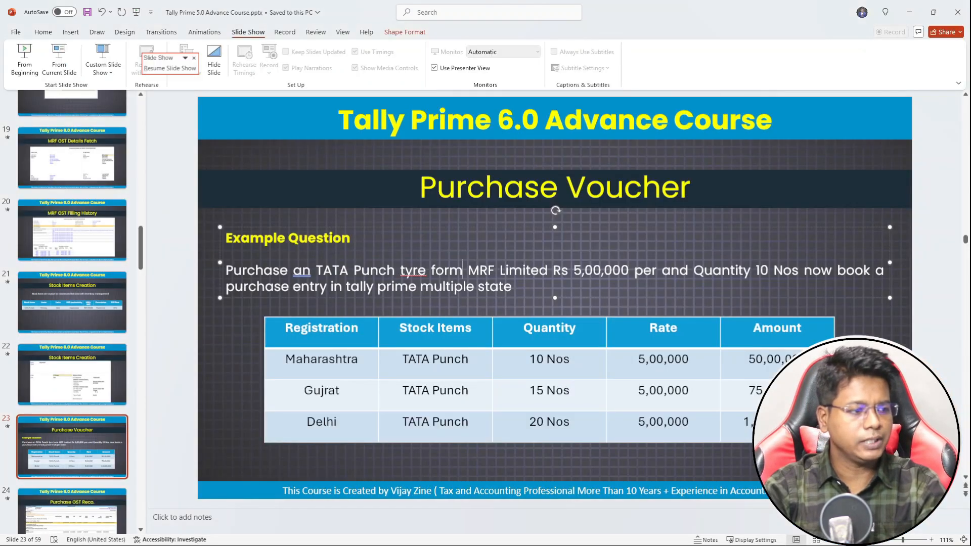
key("shift+F5")
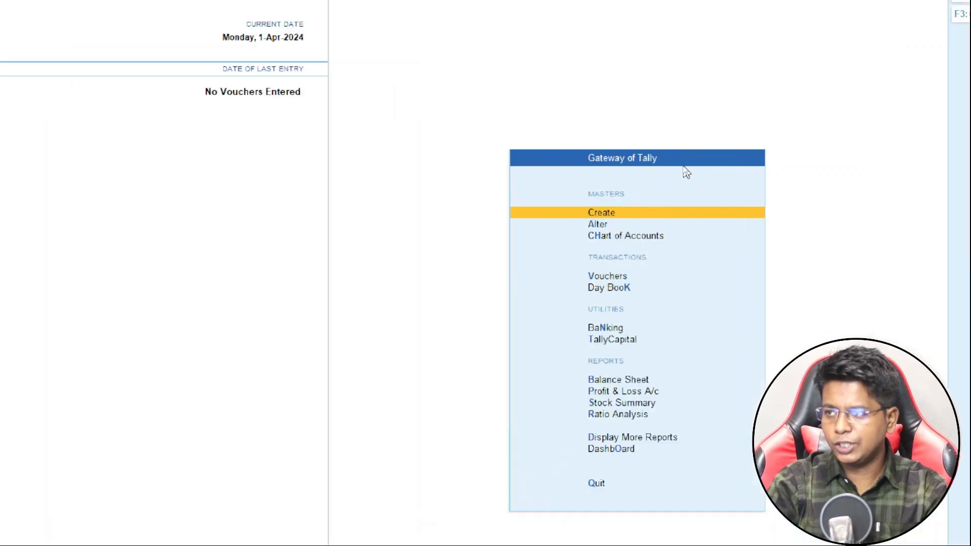
Open Vouchers, switch to Purchase and pick the Mah- Purchase series (MH/2425/1).
key("Down")
key("Down")
key("Down")
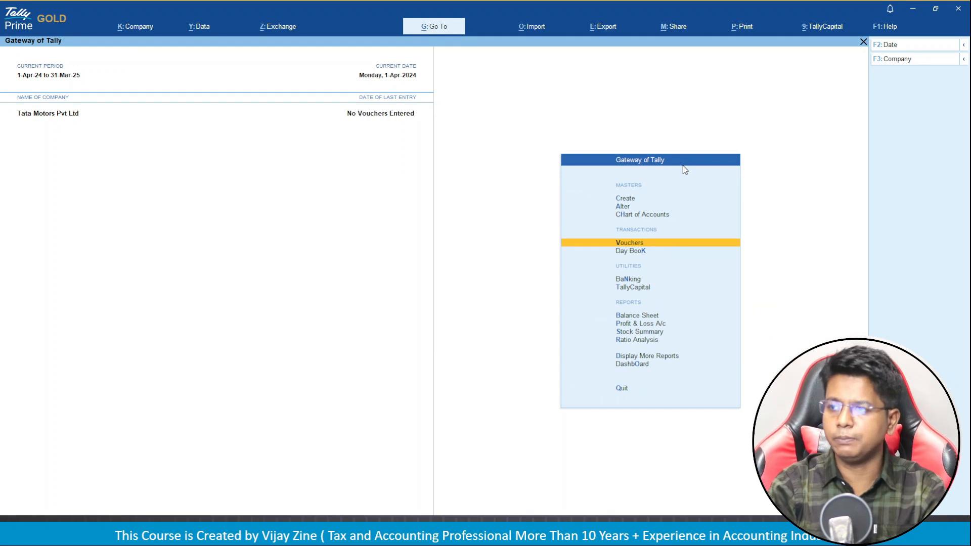
key("Return")
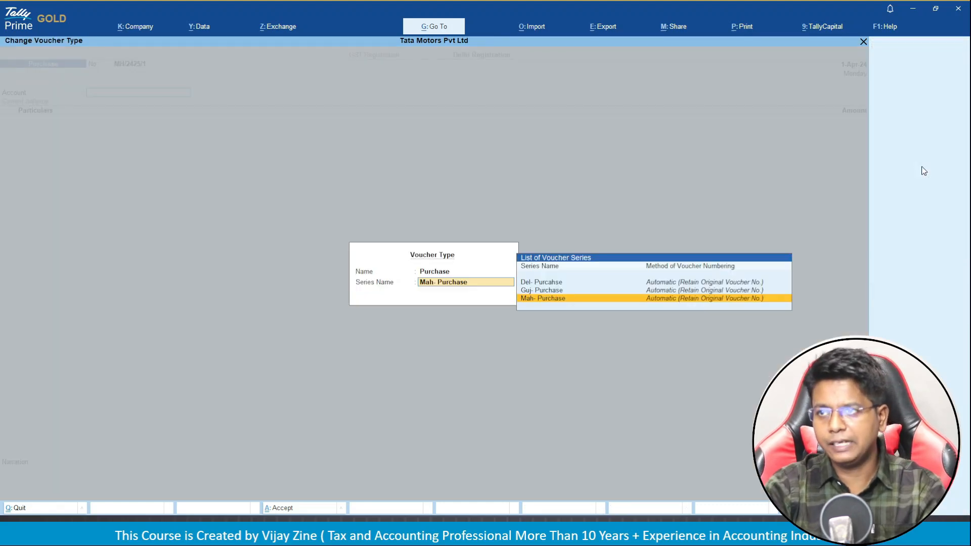
left_click(921, 168)
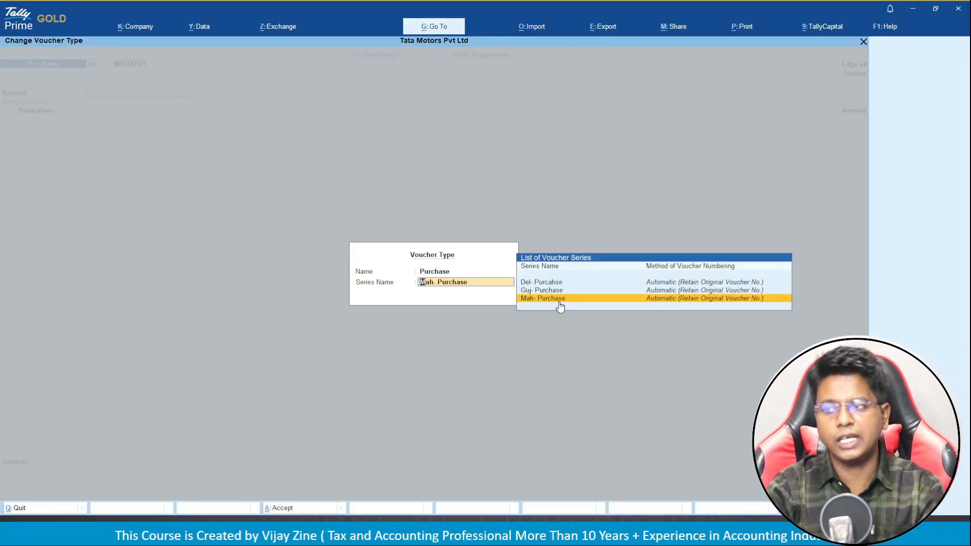
left_click(665, 388)
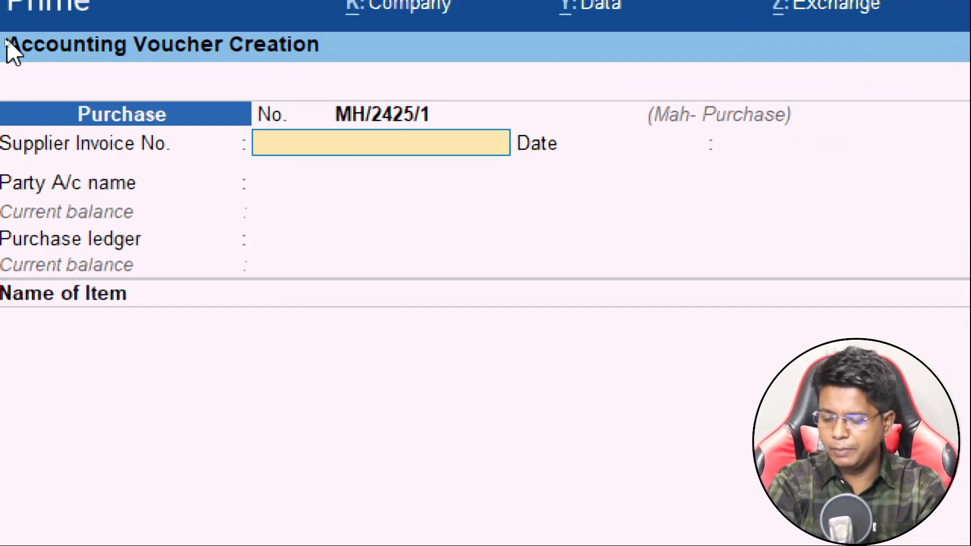
Enter the supplier invoice number, date 1-Apr-24 and party Mrf Limited with its Maharashtra details.
type("M")
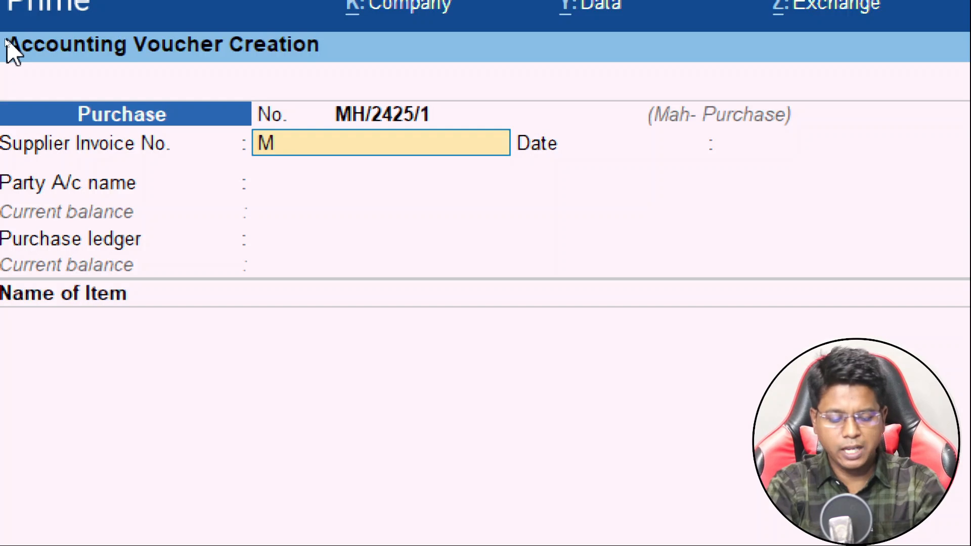
type("RF/2425")
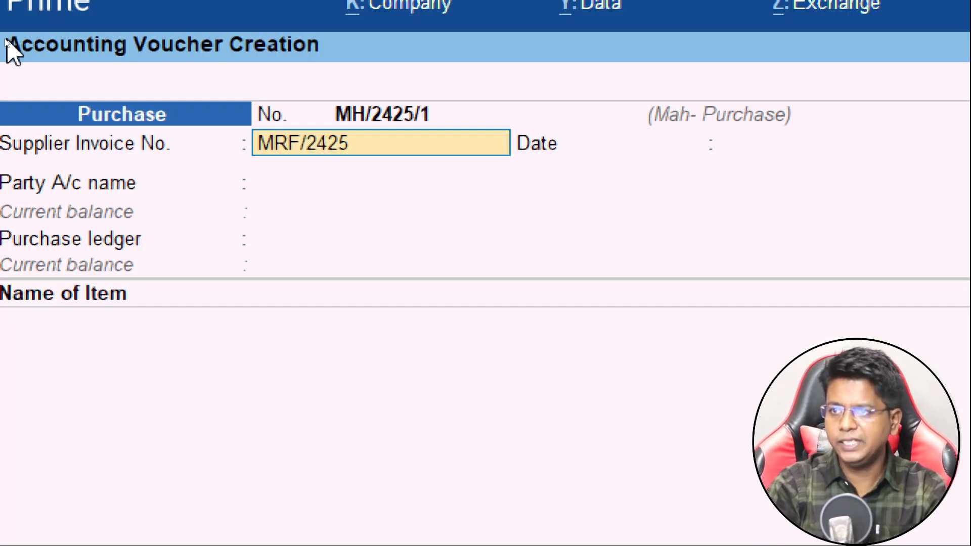
type("/")
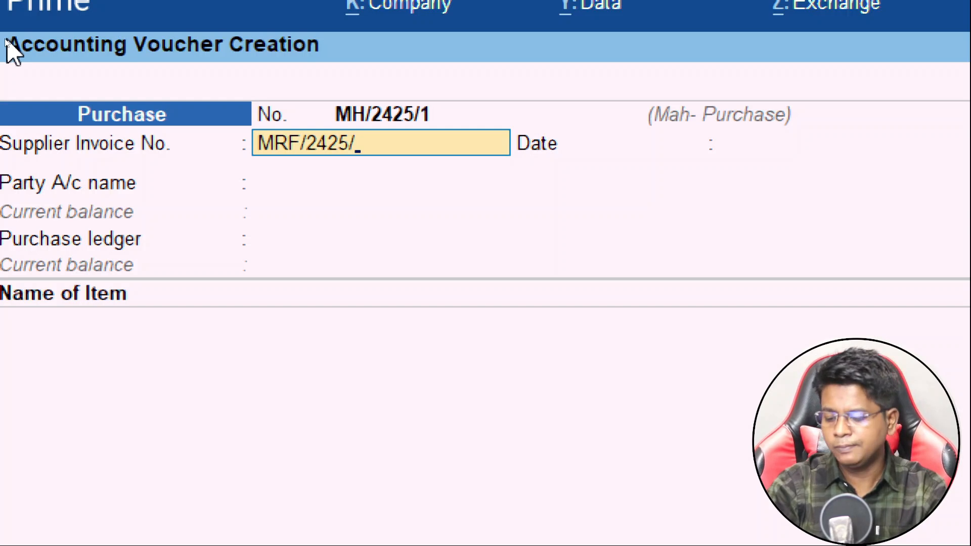
type("100")
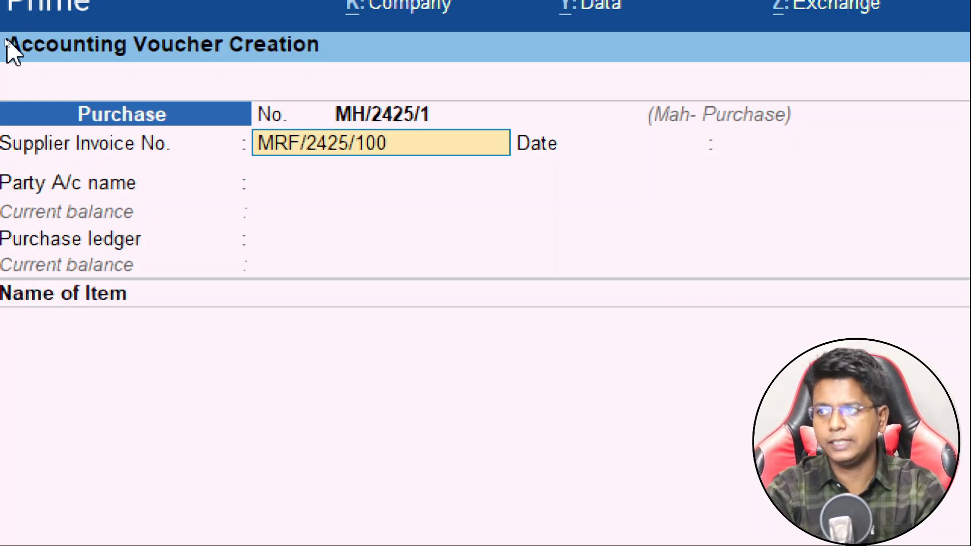
key("Return")
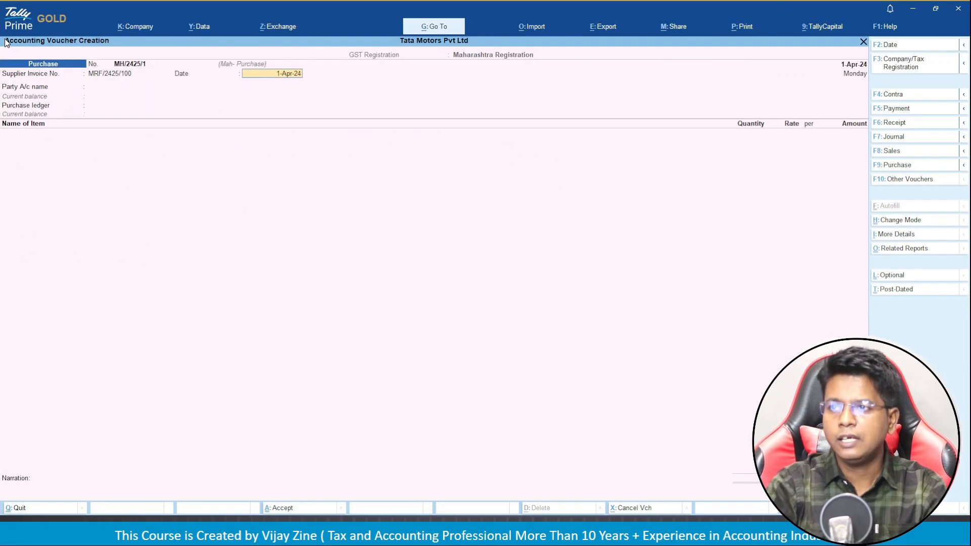
key("Return")
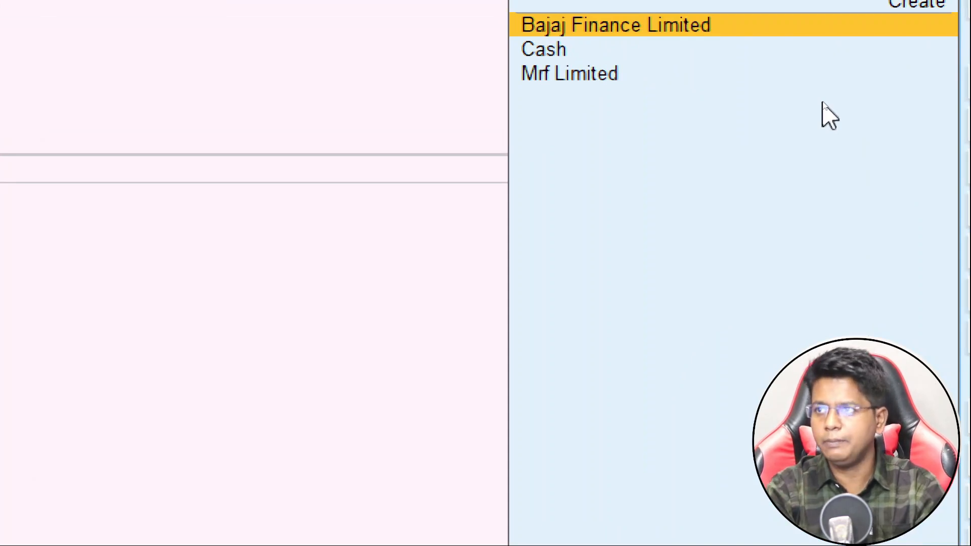
key("Down")
key("Down")
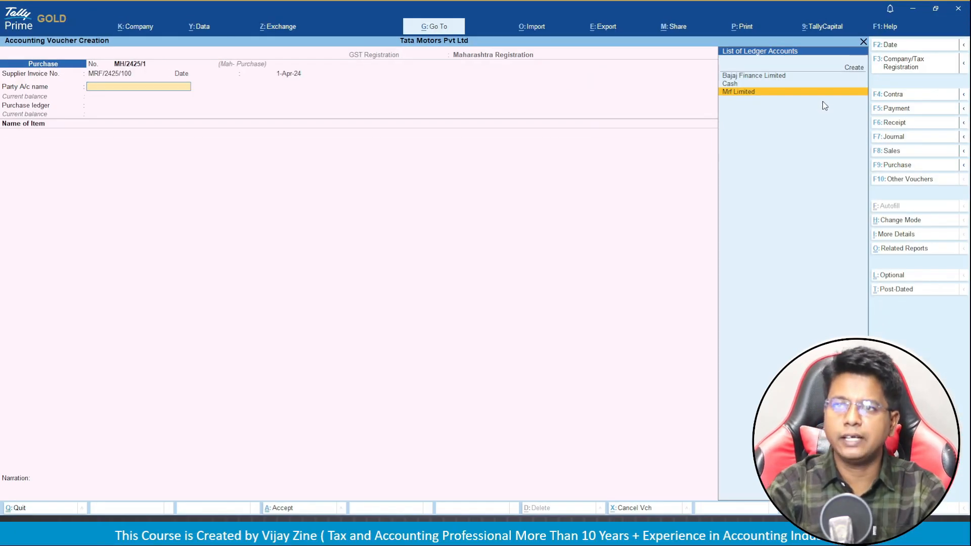
key("Return")
key("Return")
key("Return")
key("Return")
key("Return")
key("Return")
key("Return")
key("Return")
key("Return")
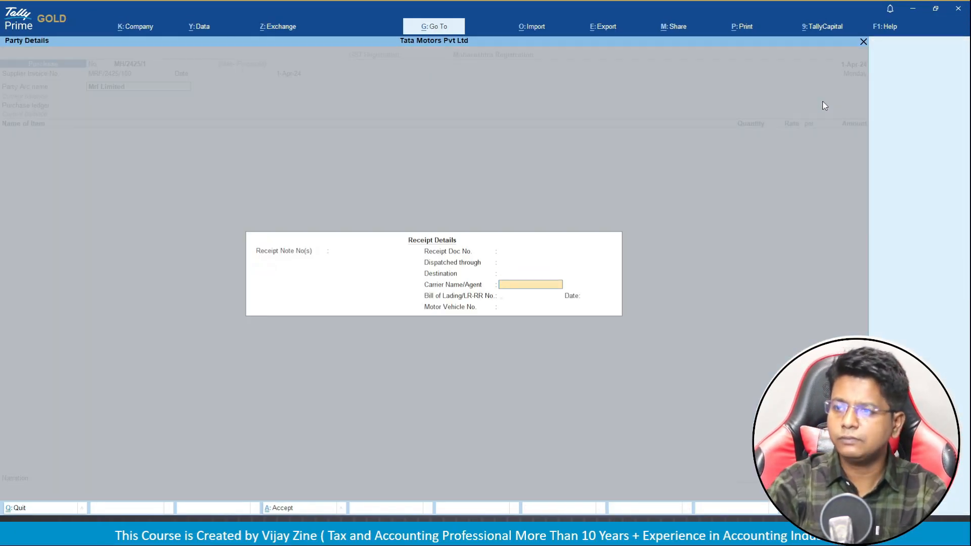
key("Return")
key("Return")
key("Return")
key("Return")
key("Return")
key("Return")
key("Return")
key("Return")
key("Return")
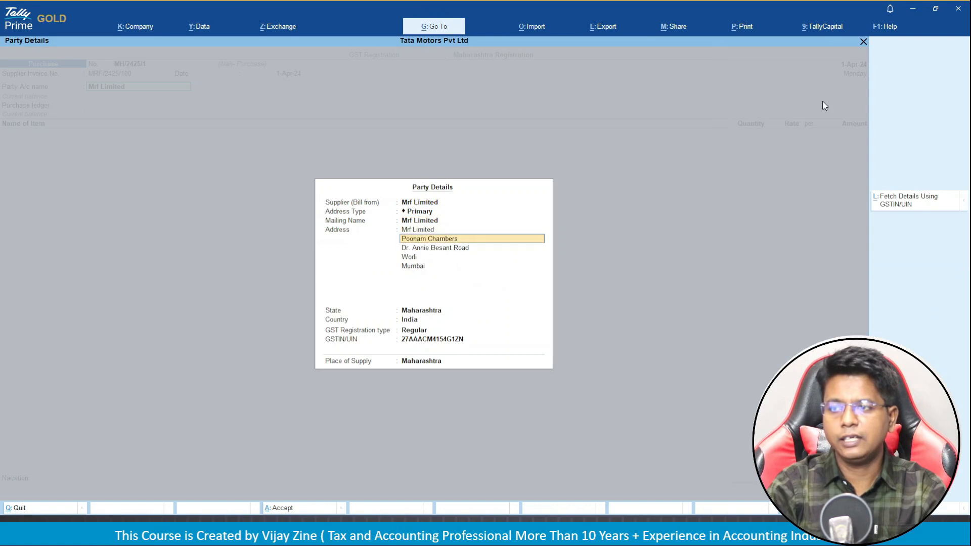
key("Return")
key("Return")
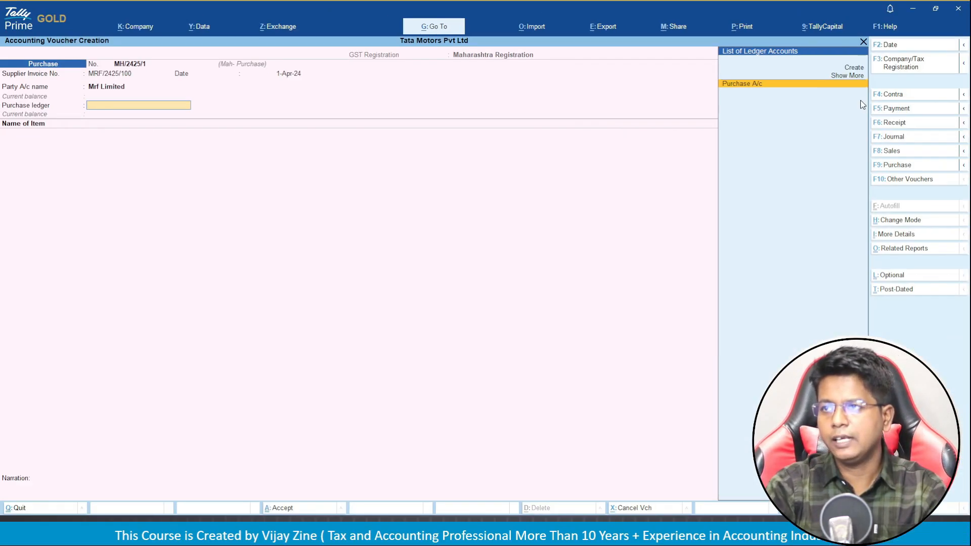
With Purchase A/c as ledger, add TATA Punch tyre: 10 Nos at 50,000.00, totalling 5,00,000.00.
key("Return")
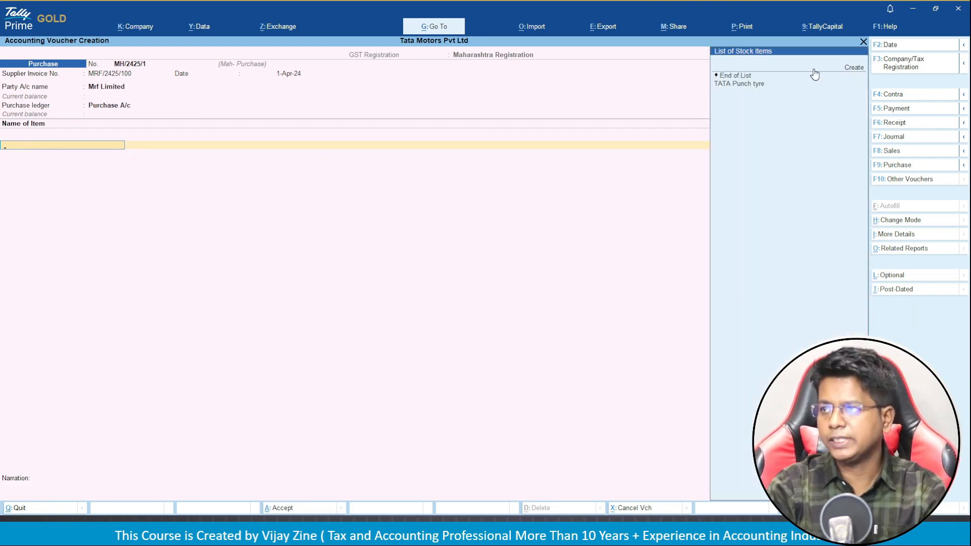
key("Down")
key("Down")
key("Down")
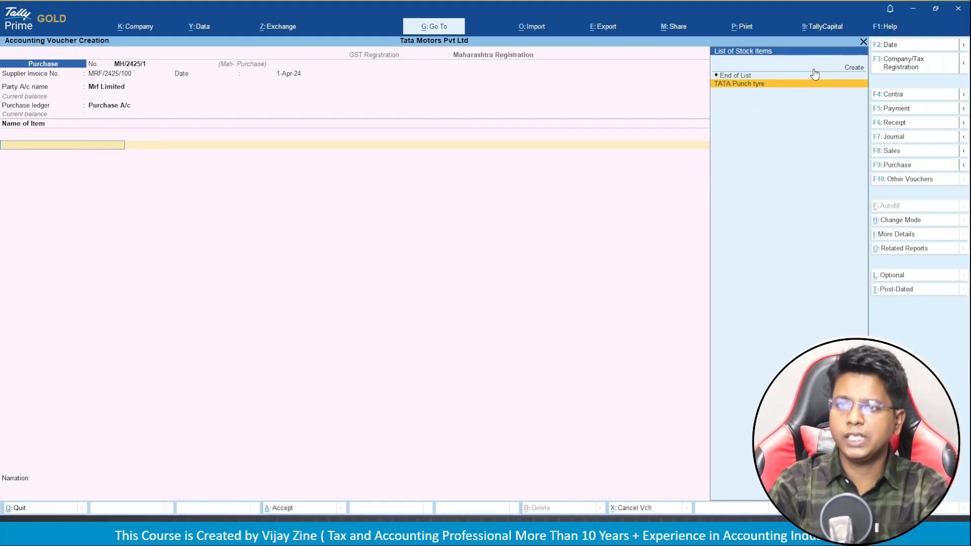
key("Return")
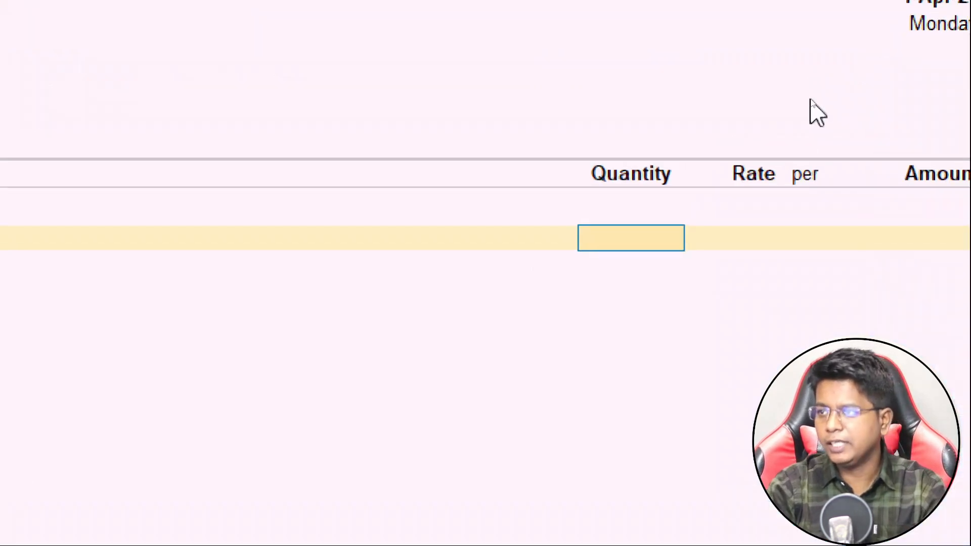
type("10")
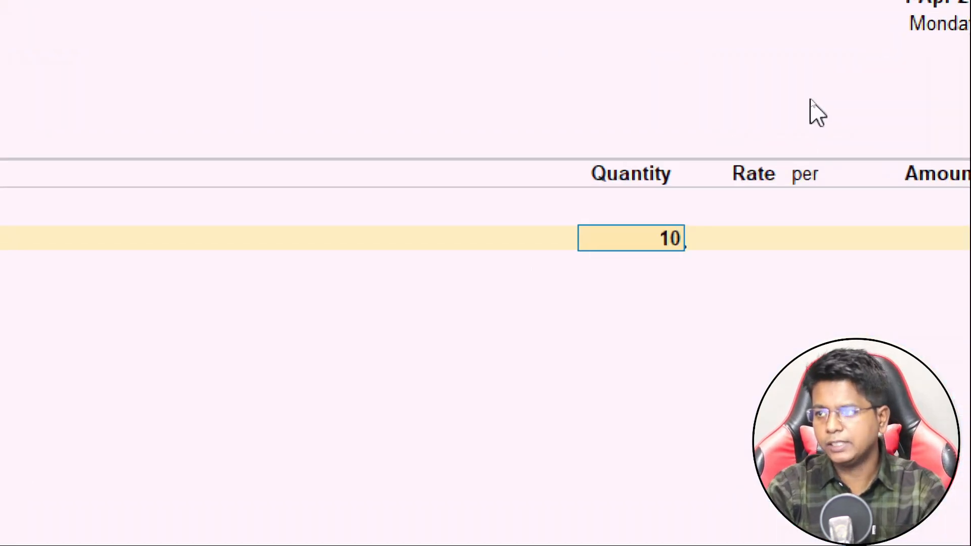
key("Return")
type("5")
type("00")
type("00")
key("Return")
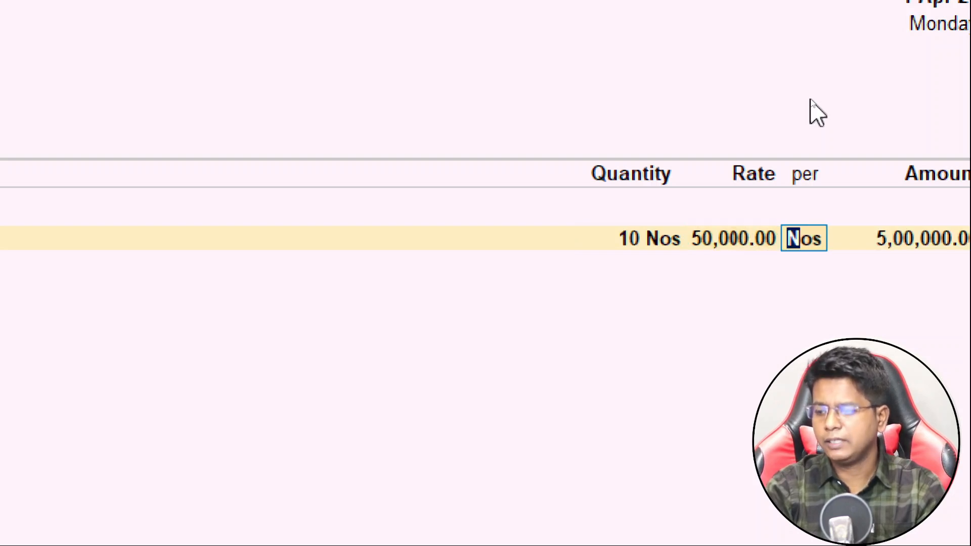
key("Return")
key("Return")
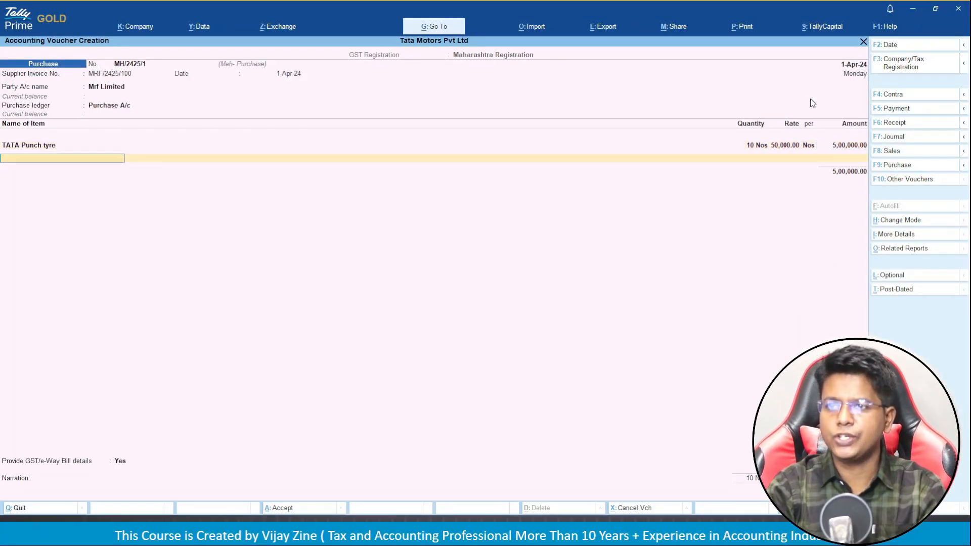
key("Return")
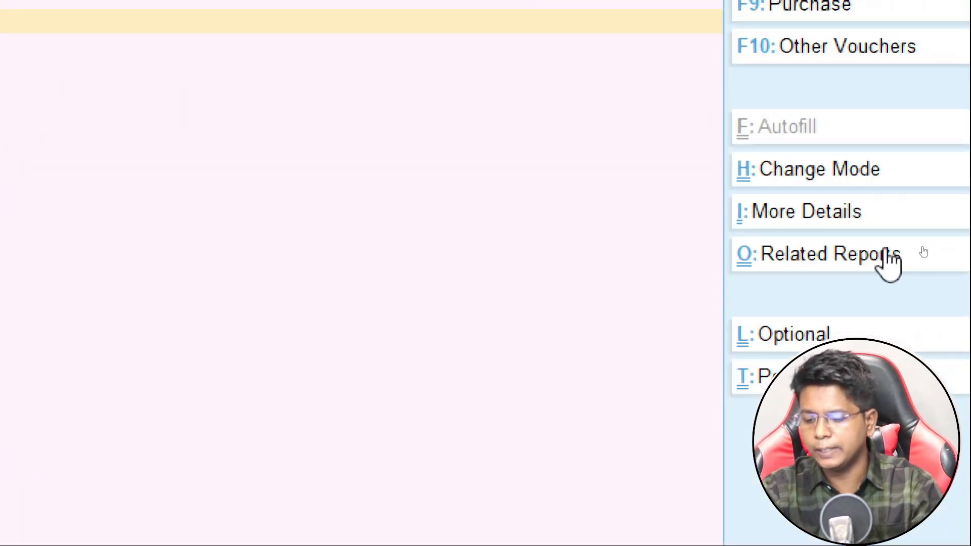
left_click(889, 257)
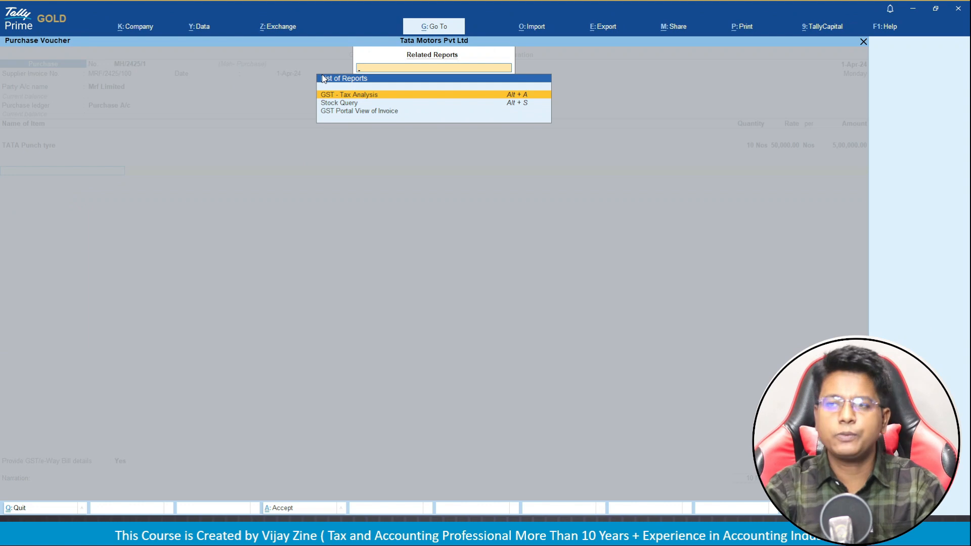
key("Return")
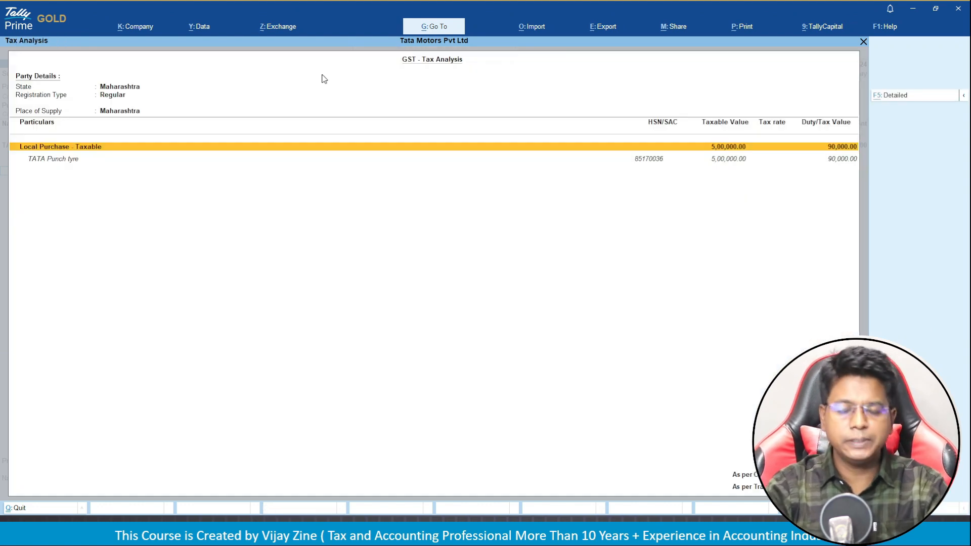
key("alt+F1")
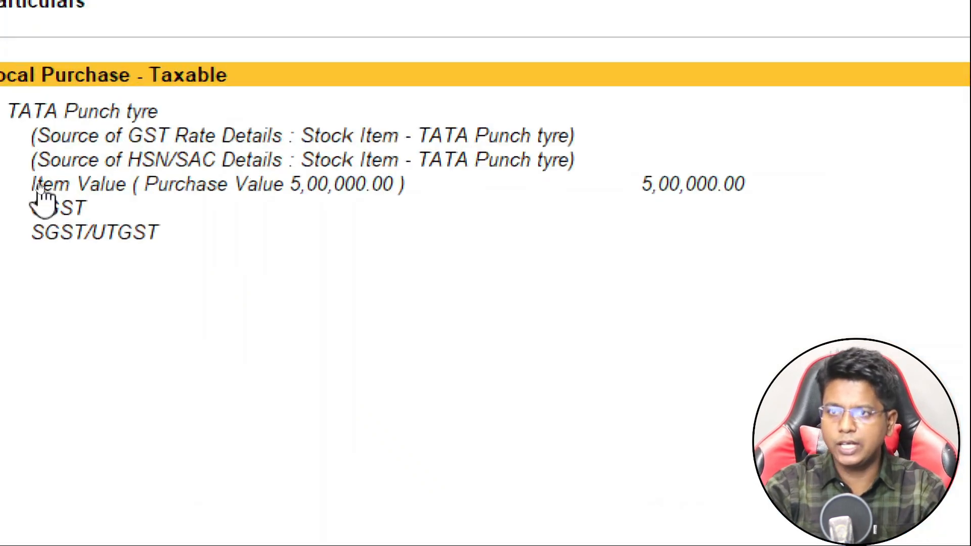
key("Down")
key("Down")
key("Down")
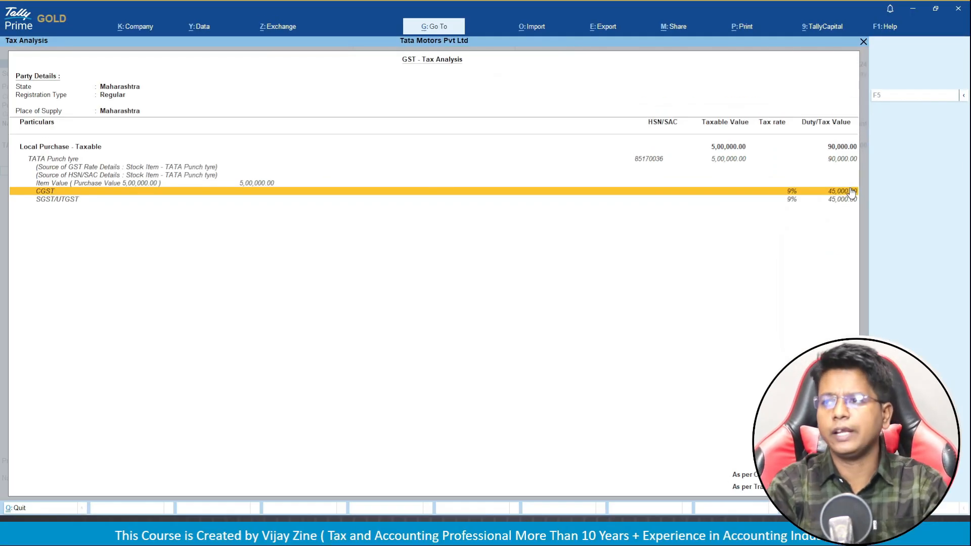
key("Escape")
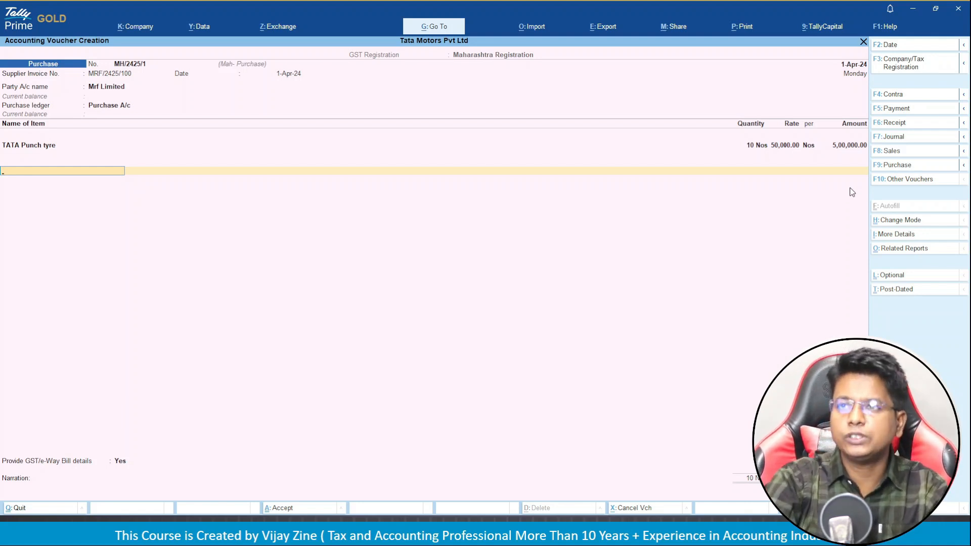
Add C GST and S GST of 45,000.00 each and set GST/e-Way Bill details to No.
key("Return")
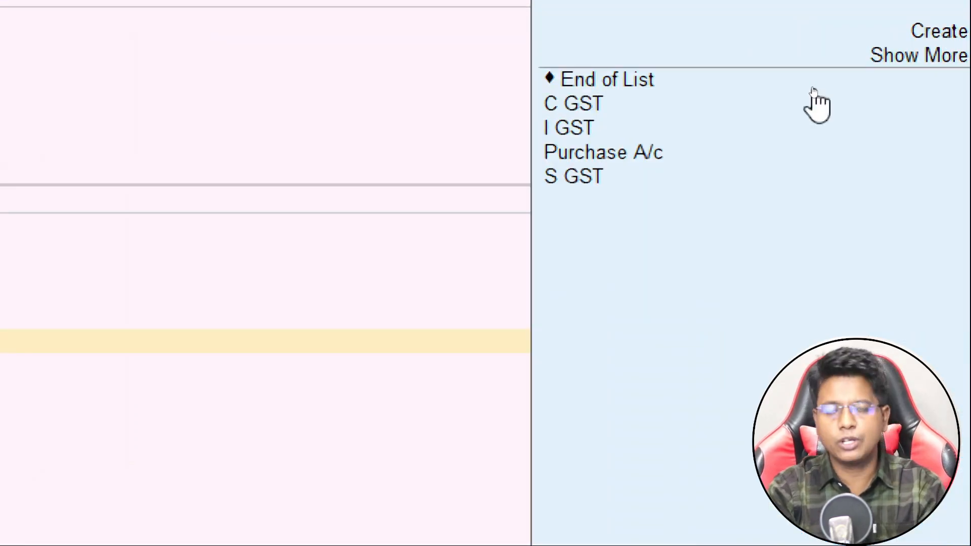
key("Down")
key("Down")
key("Down")
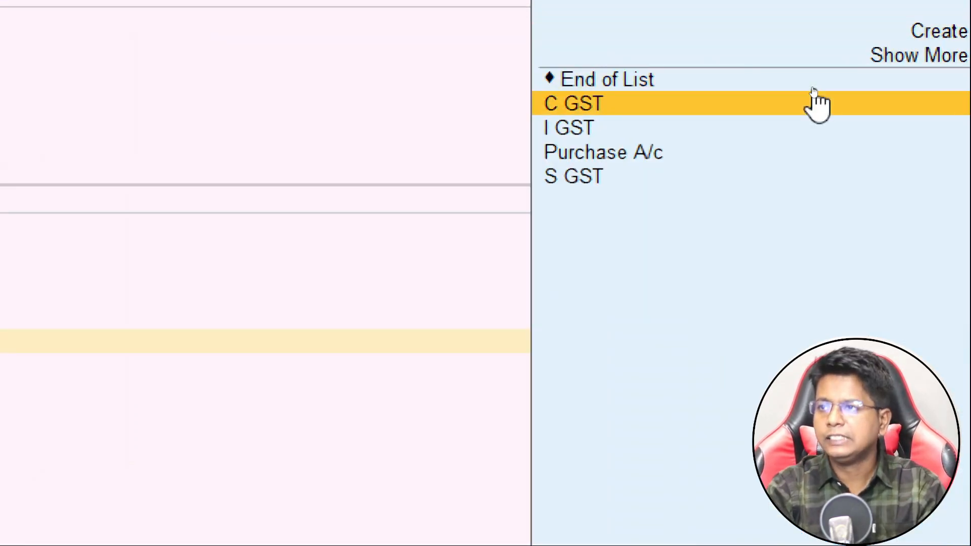
key("Return")
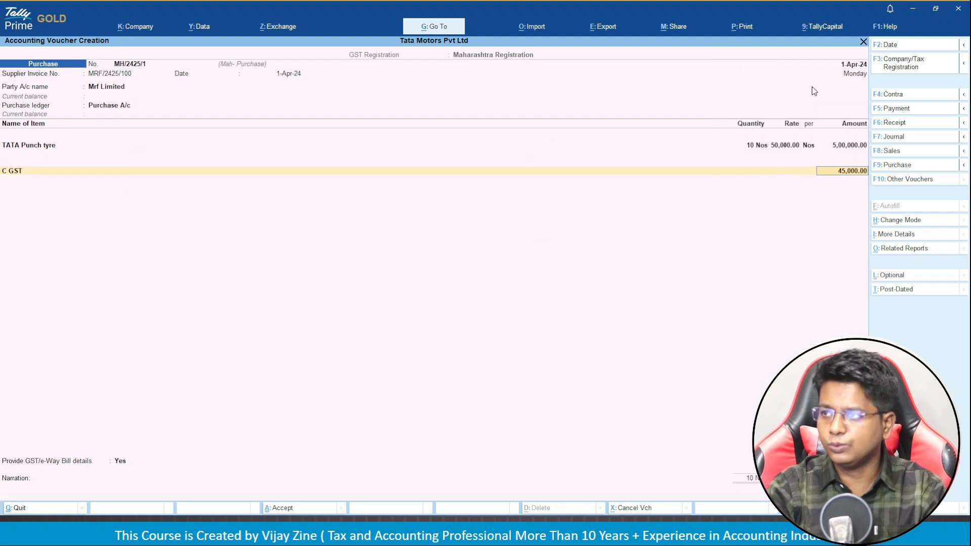
key("Return")
type("S")
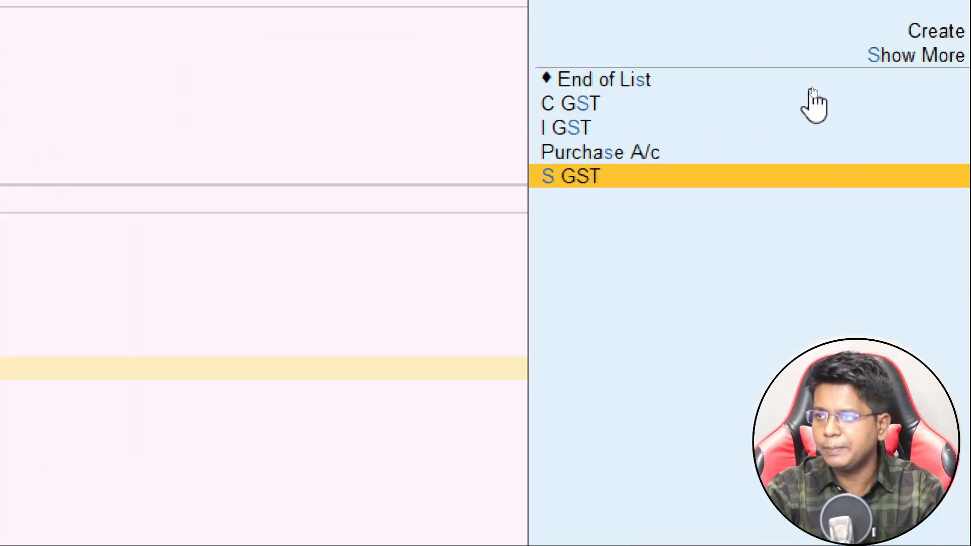
key("Return")
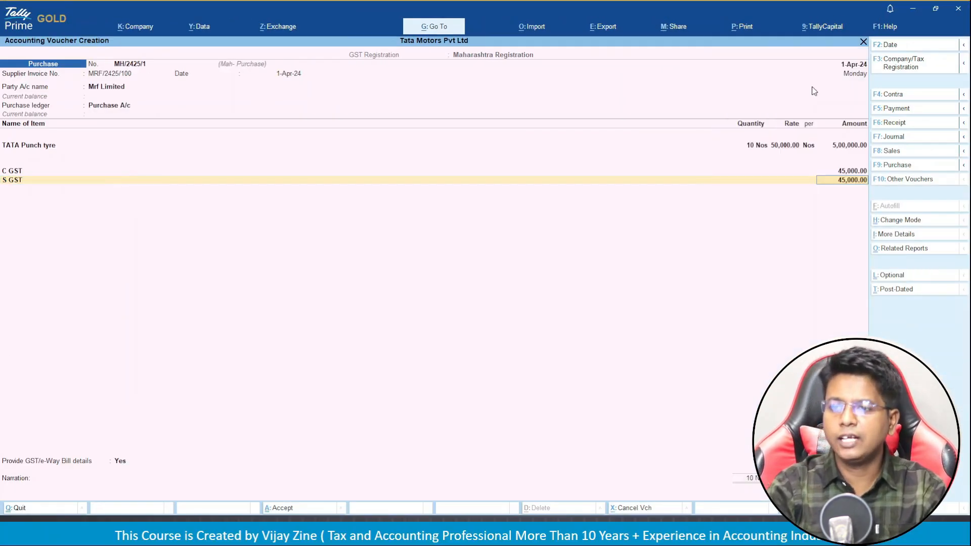
key("Return")
key("Return")
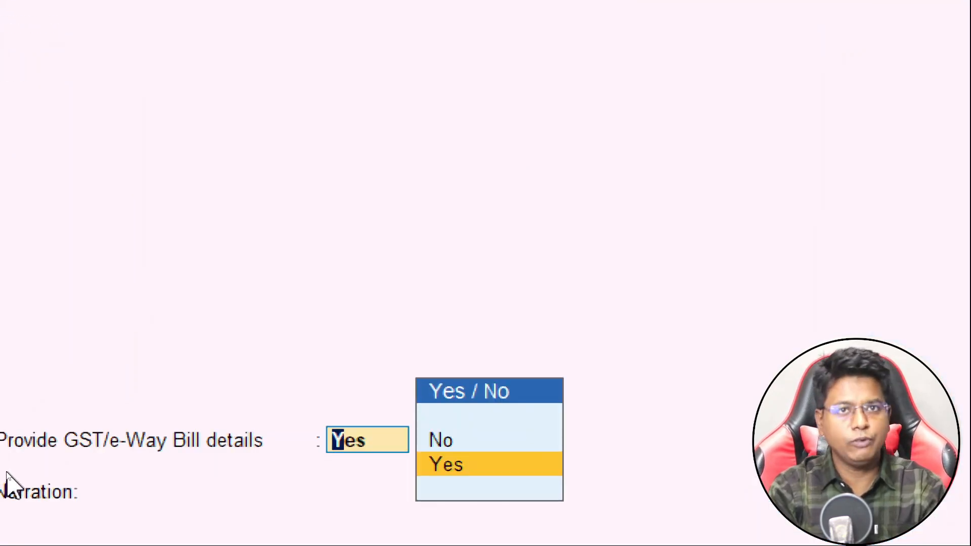
key("Up")
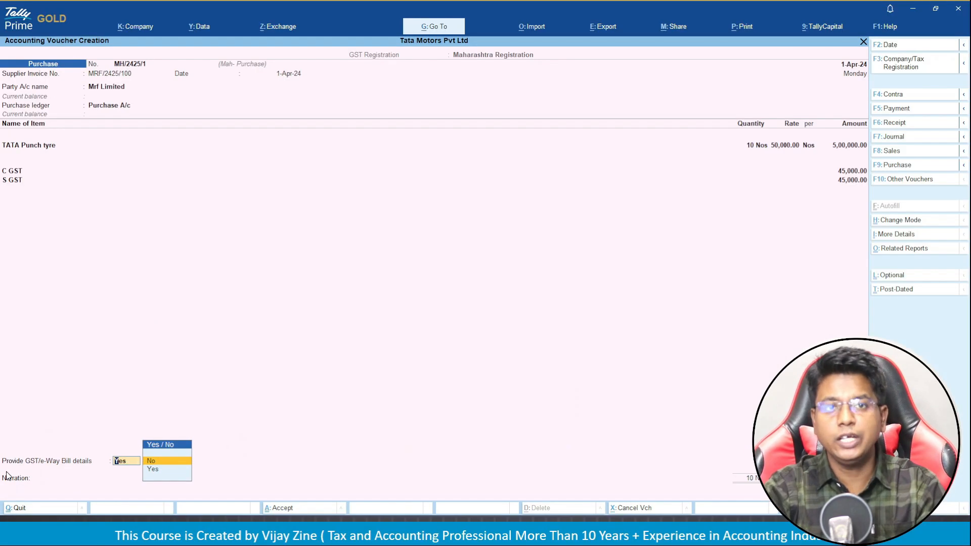
key("Return")
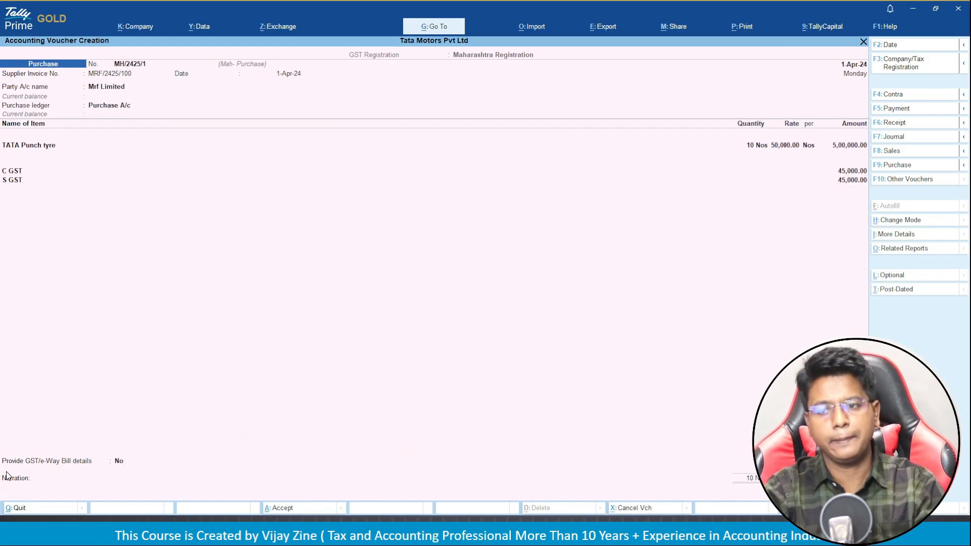
Record Mrf Limited's bill-wise details as a New Ref named MRF/2425/100.
key("Return")
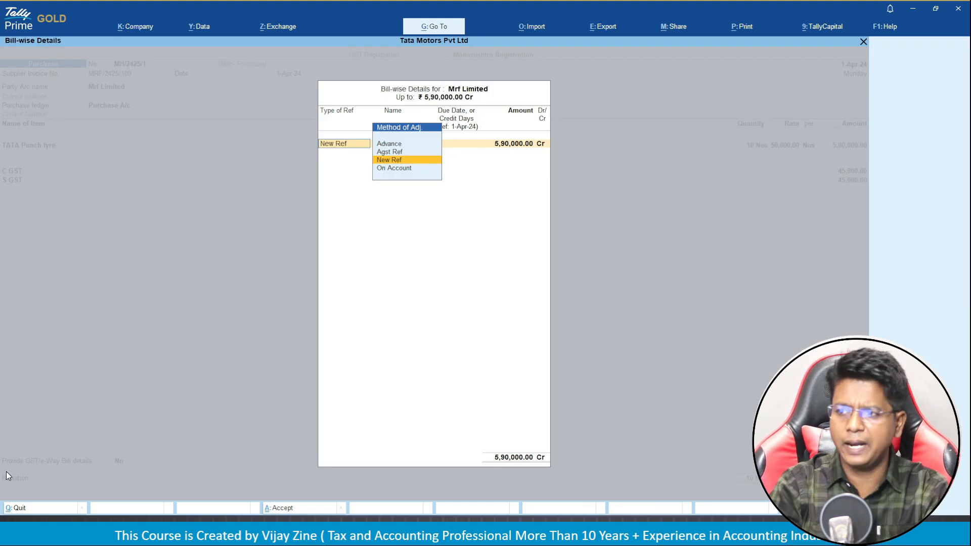
key("Return")
key("Return")
key("Return")
key("Return")
key("Return")
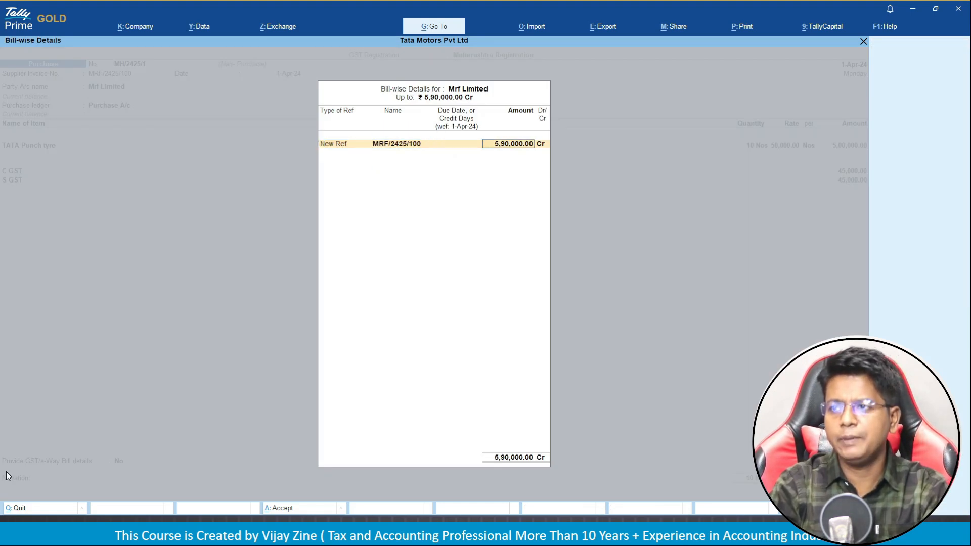
key("Return")
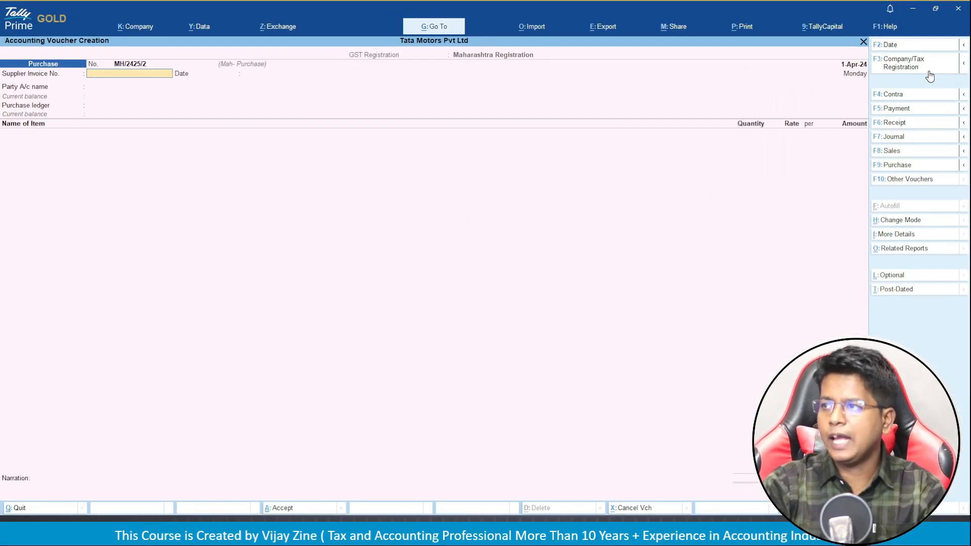
Switch to Gujarat Registration and start voucher GJ/2425/1 in the Guj- Purchase series.
left_click(929, 76)
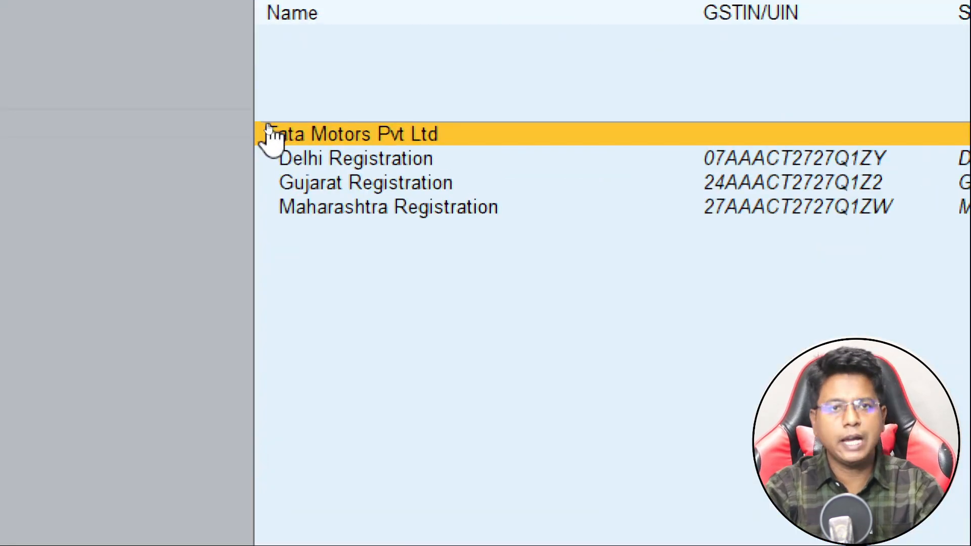
key("Down")
key("Down")
key("Down")
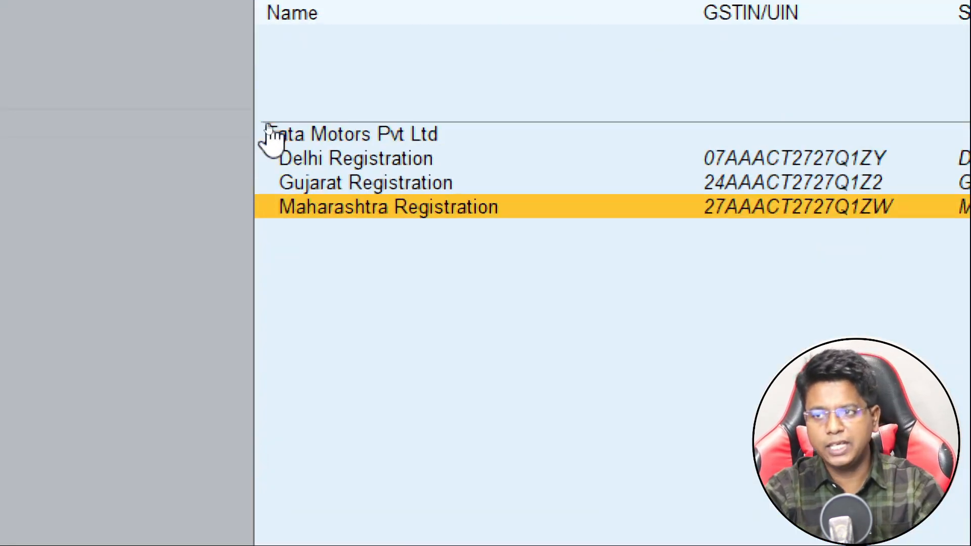
key("Up")
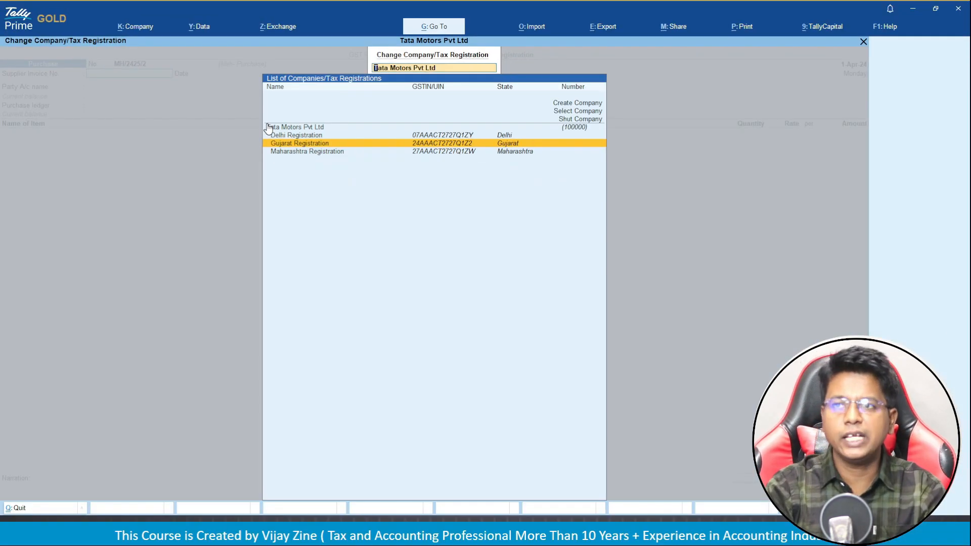
key("Return")
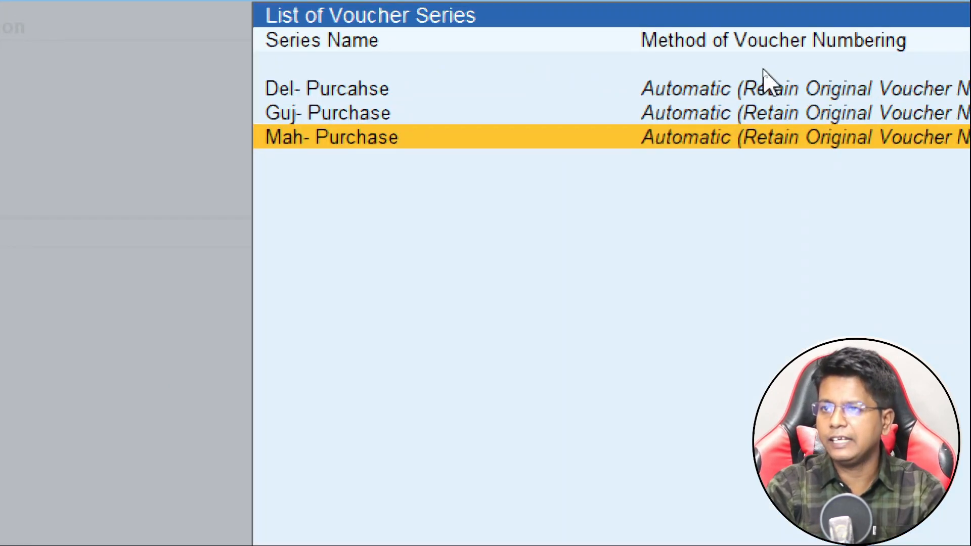
key("Up")
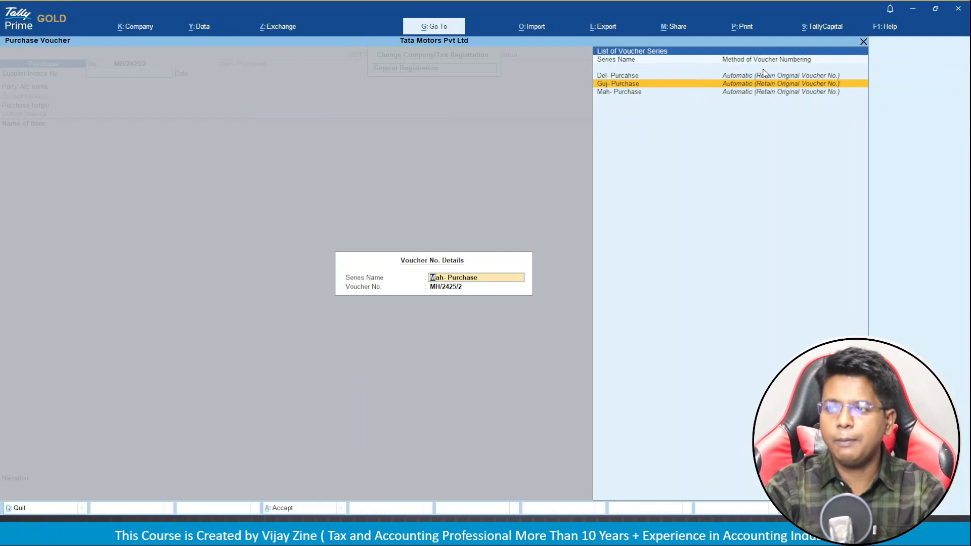
key("Return")
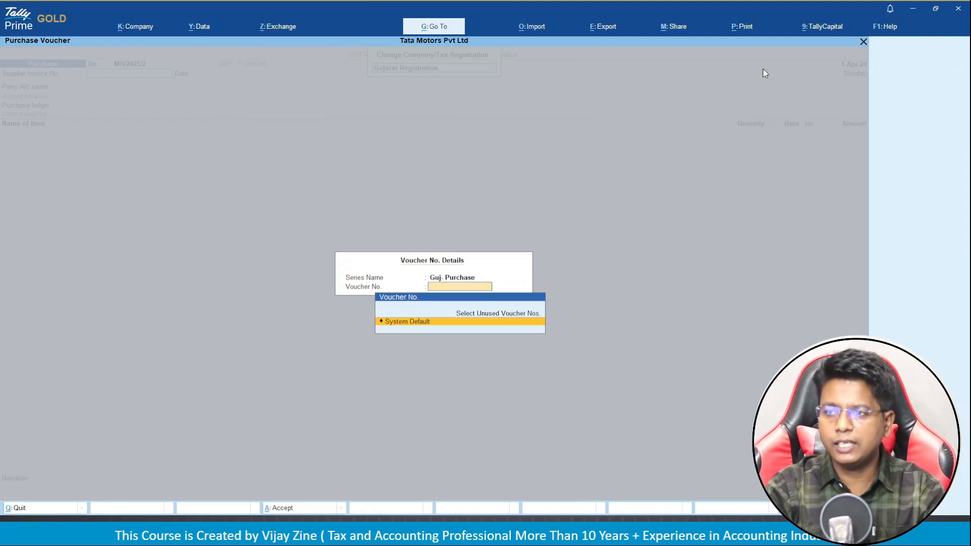
key("Return")
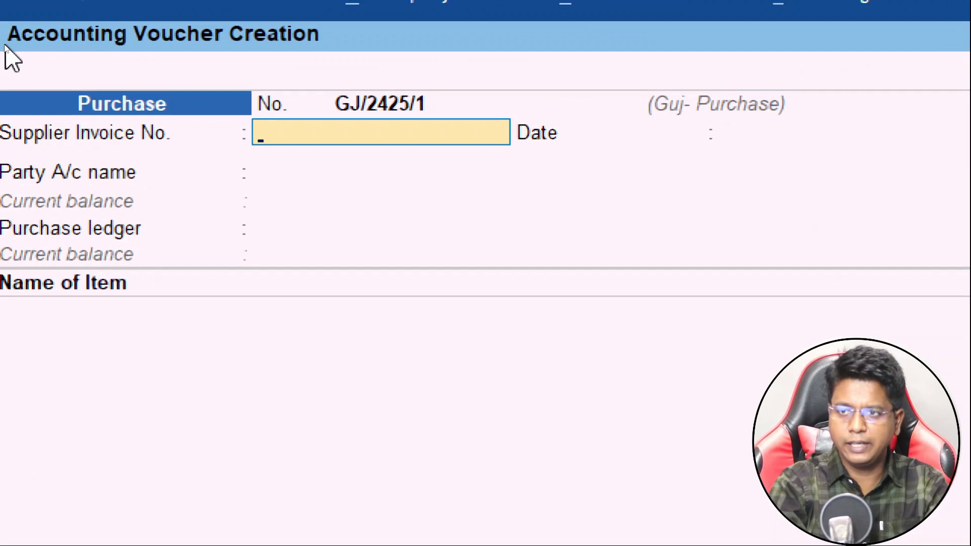
Enter supplier invoice MRF/2425/101 dated 1-Apr-24 from Mrf Limited, with Gujarat place of supply.
type("M")
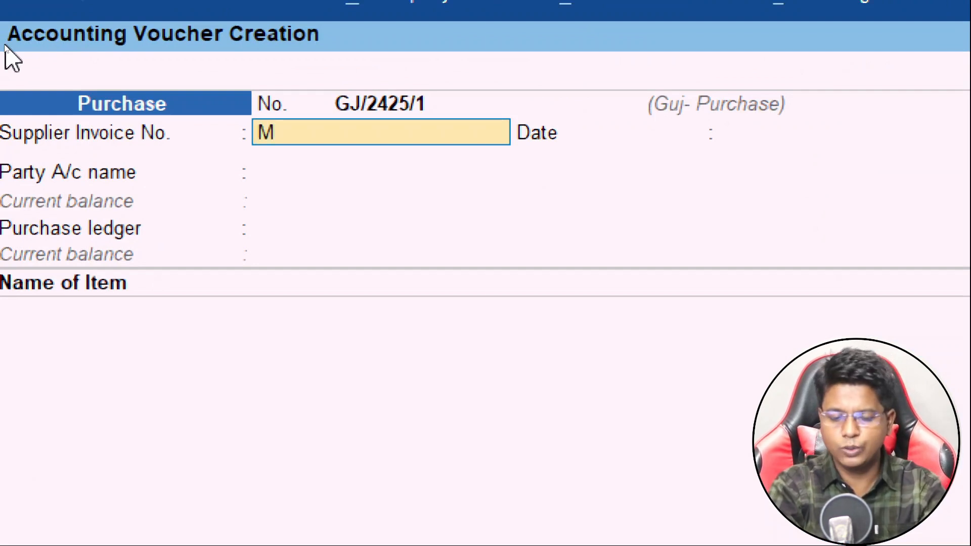
type("RF/2425/")
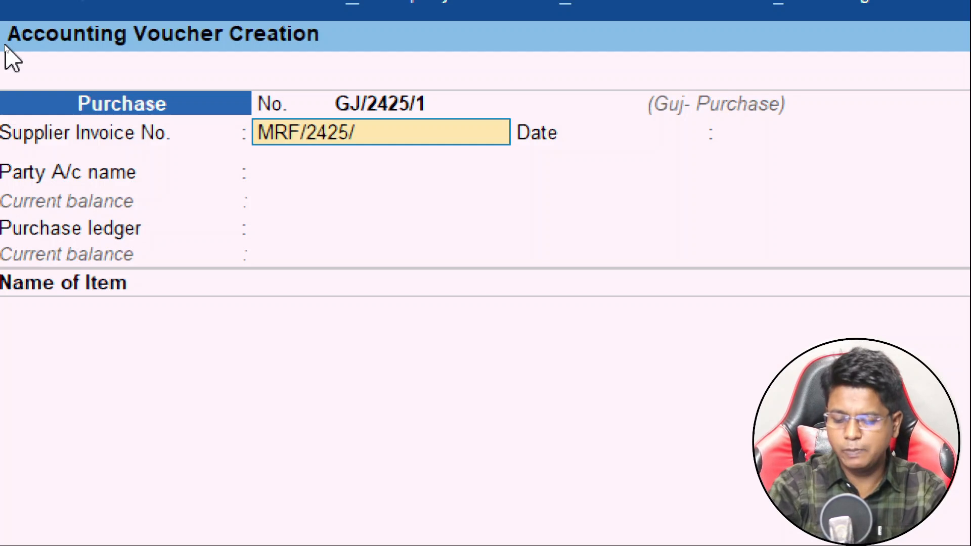
type("101")
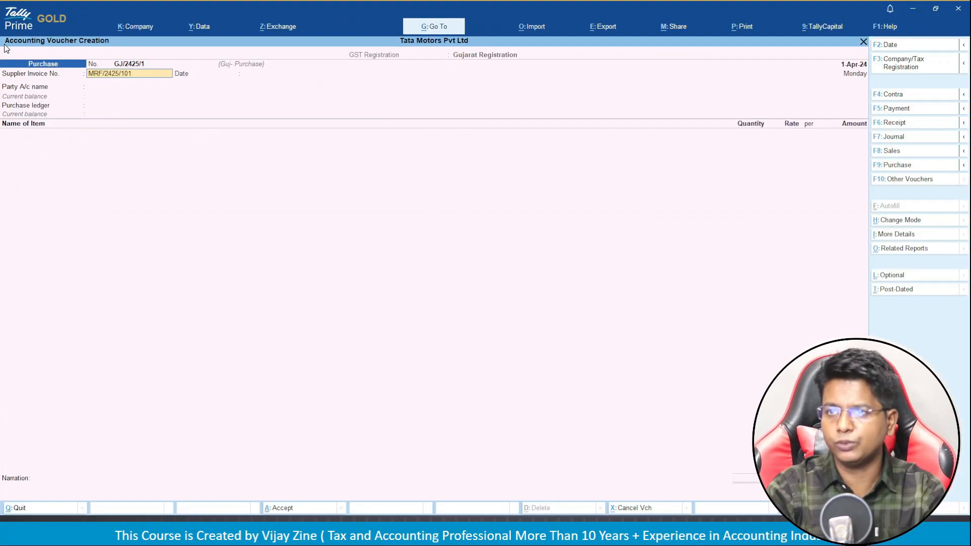
key("Return")
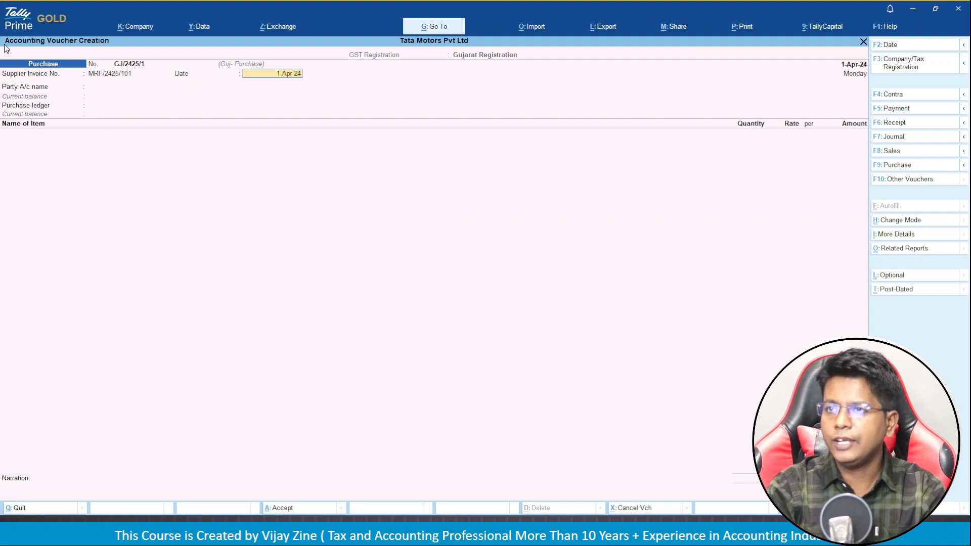
key("Return")
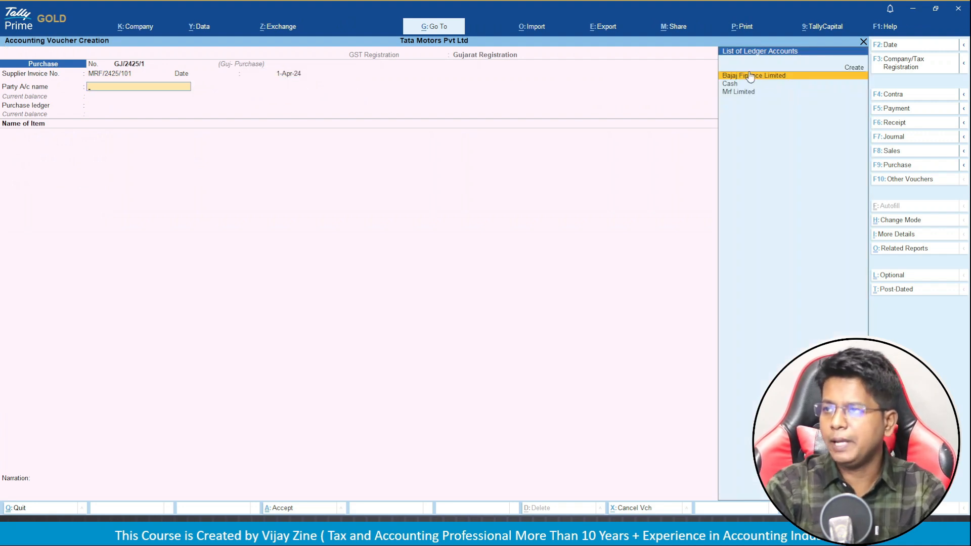
key("Down")
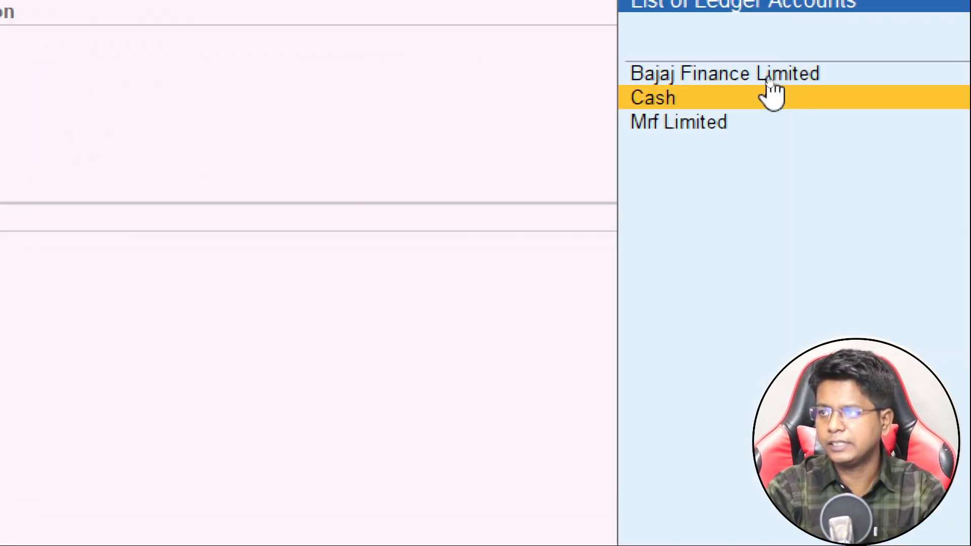
key("Down")
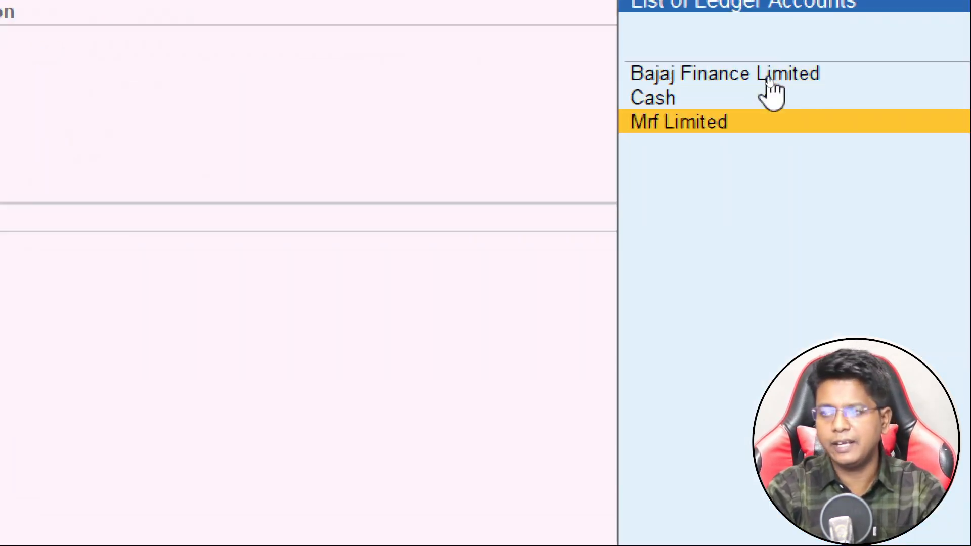
key("Return")
key("Return")
key("Return")
key("Return")
key("Return")
key("Return")
key("Return")
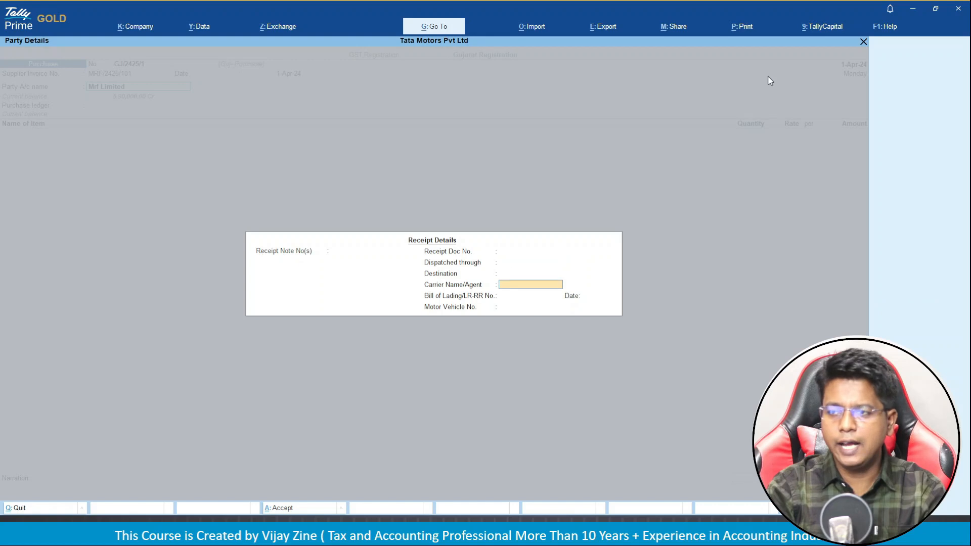
key("Return")
key("Return")
key("Return")
key("Return")
key("Return")
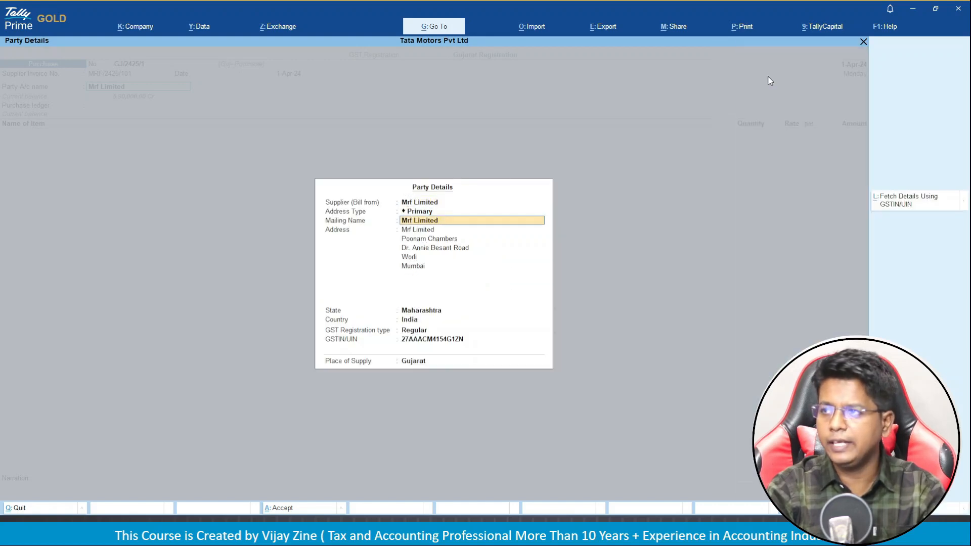
key("Return")
key("Return")
key("Return")
key("Return")
key("Return")
key("Return")
key("Return")
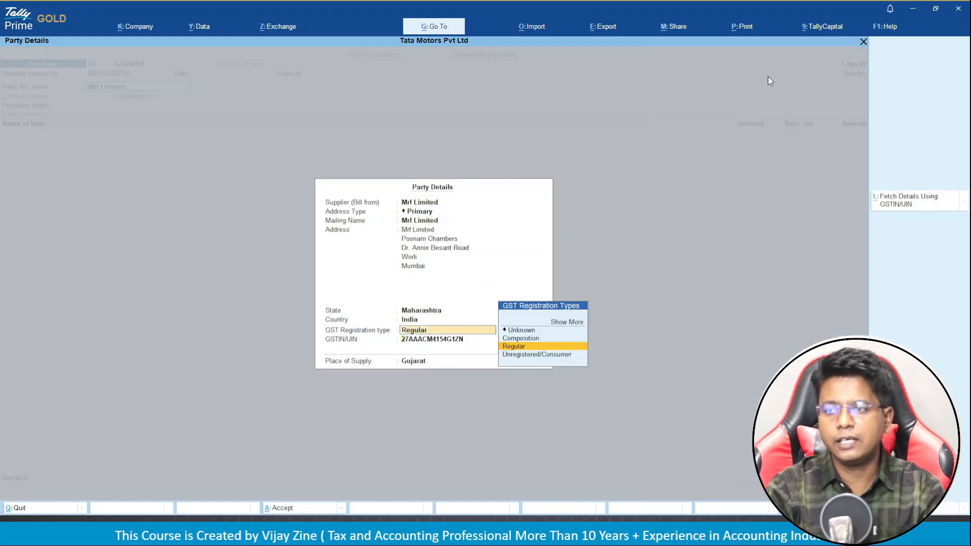
key("Return")
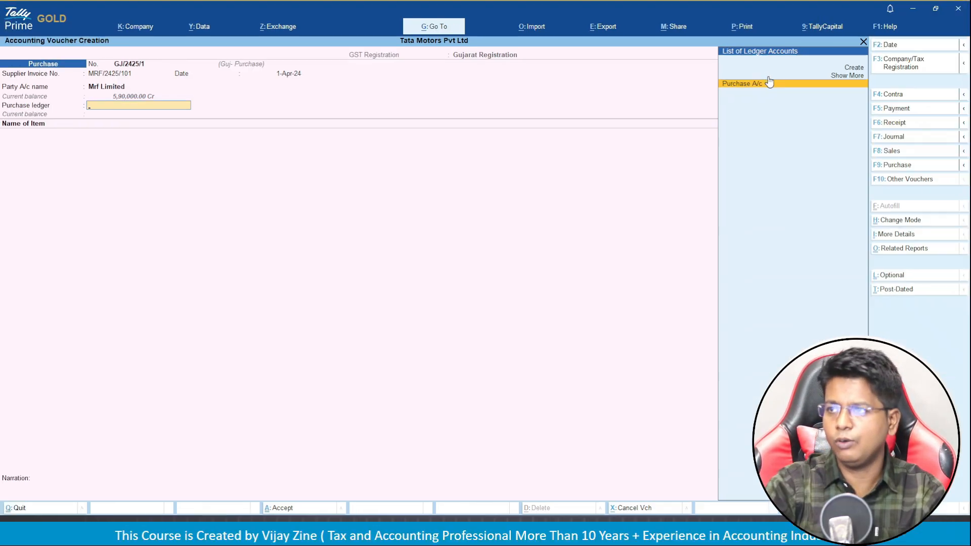
Use Purchase A/c and add 15 Nos of TATA Punch tyre at 50,000.00 each.
left_click(769, 82)
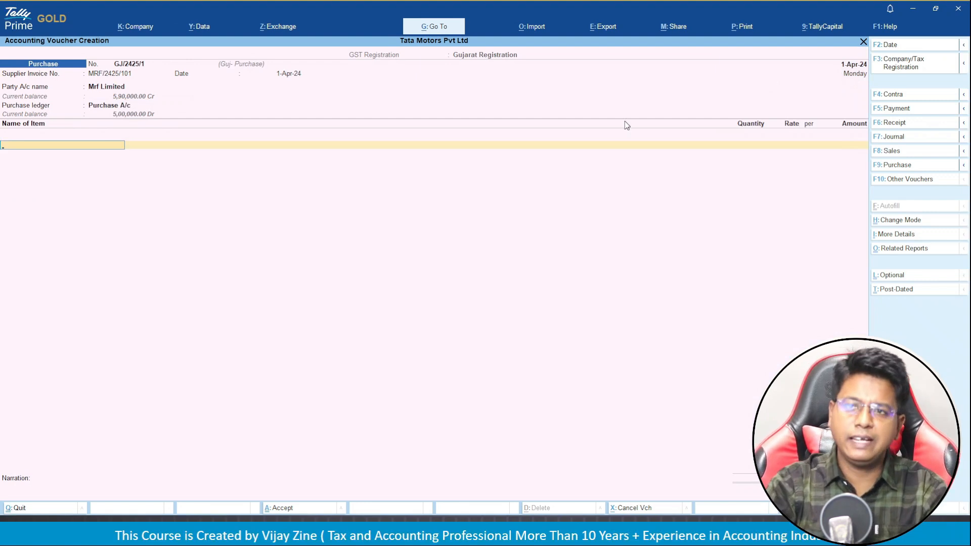
key("Down")
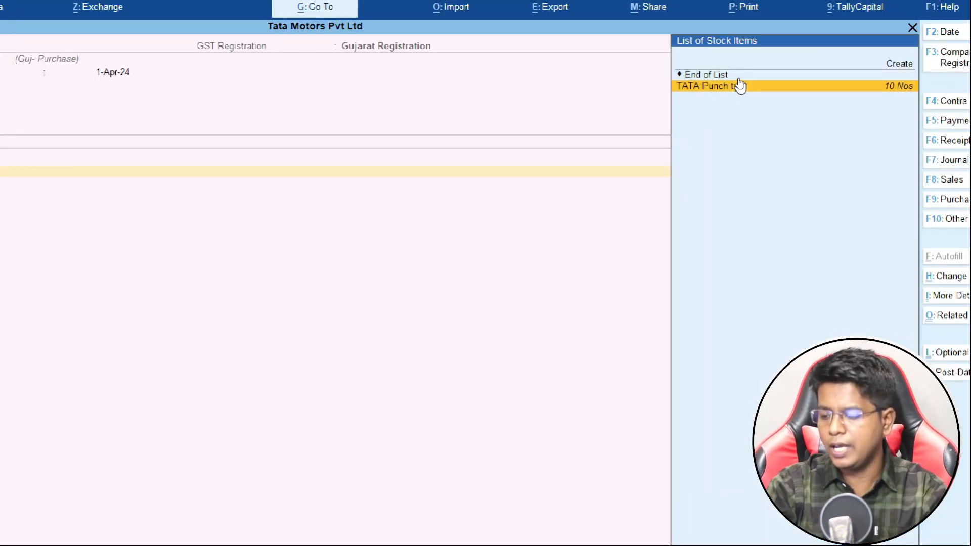
left_click(741, 96)
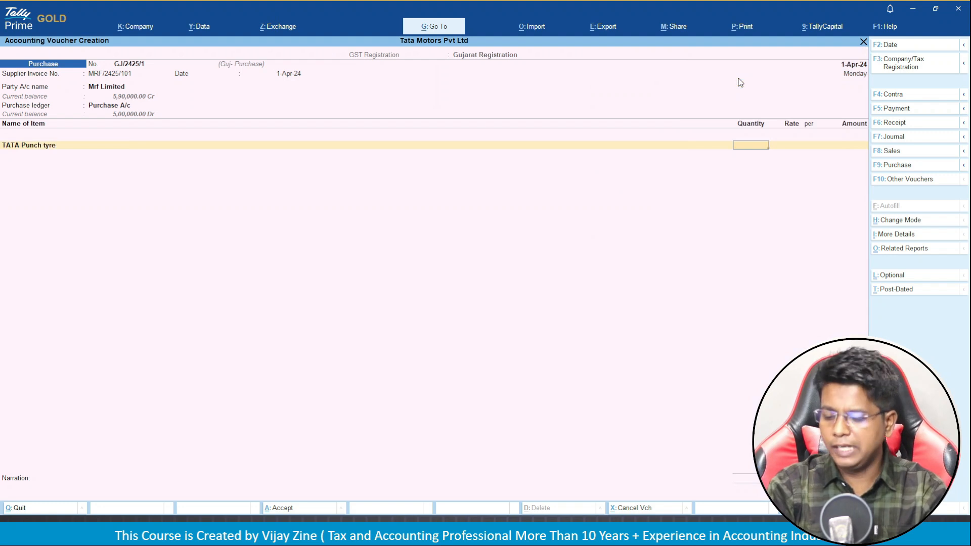
type("150")
key("BackSpace")
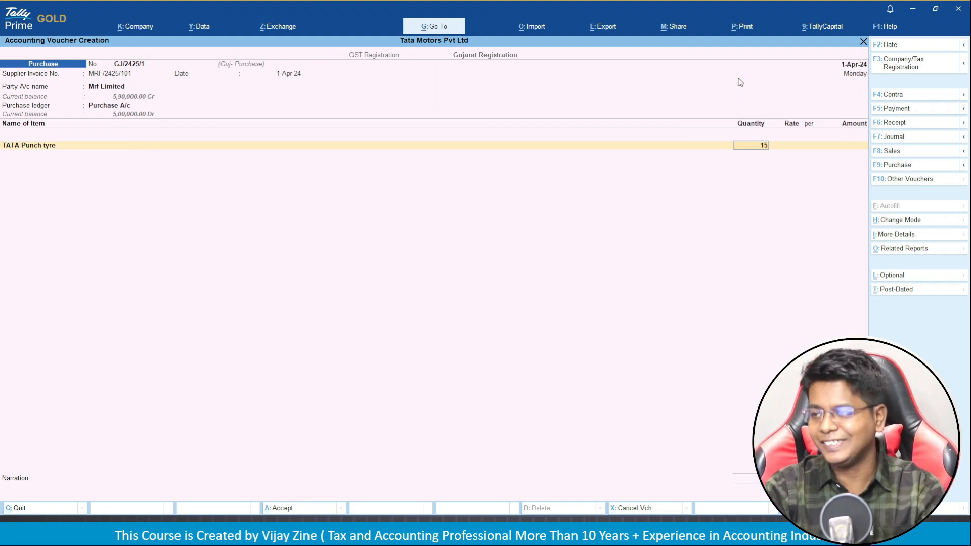
type(".")
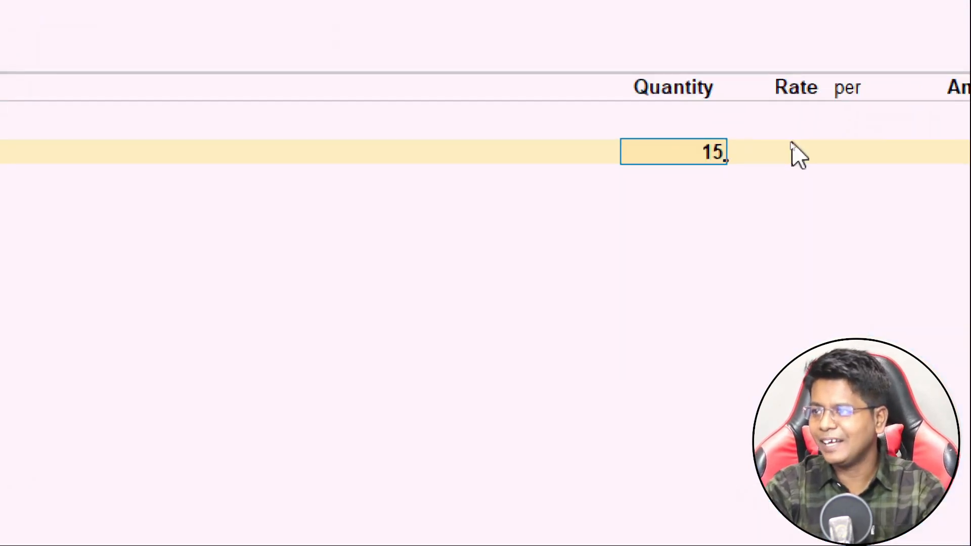
key("Return")
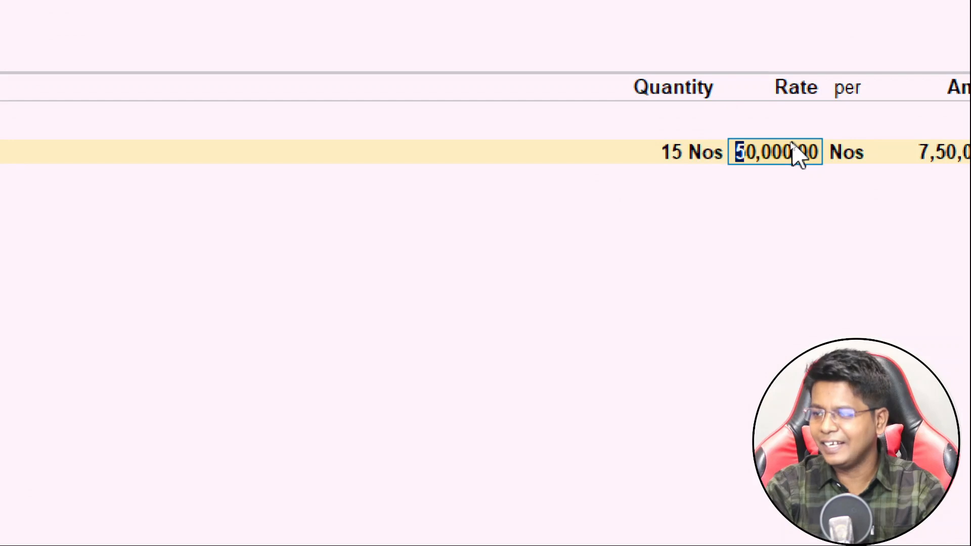
key("Return")
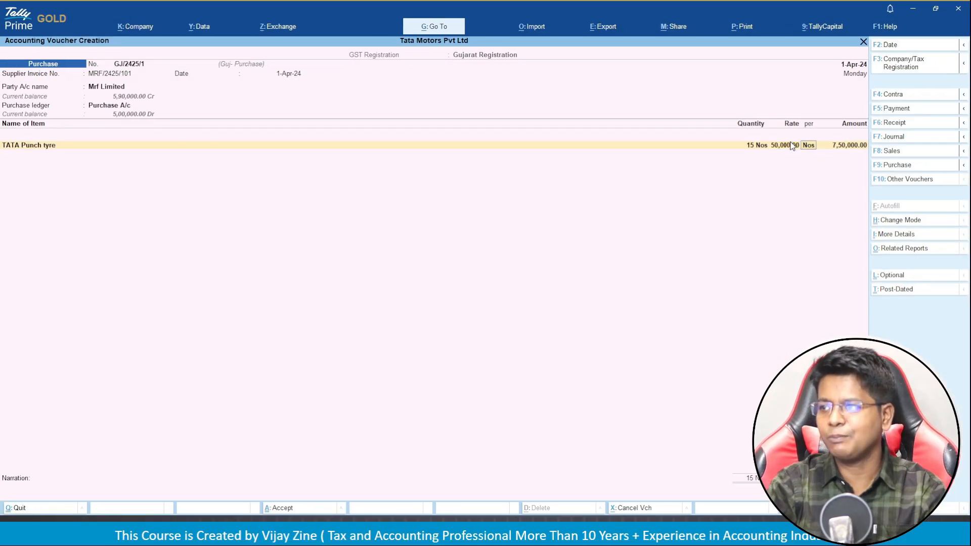
key("Return")
key("Return")
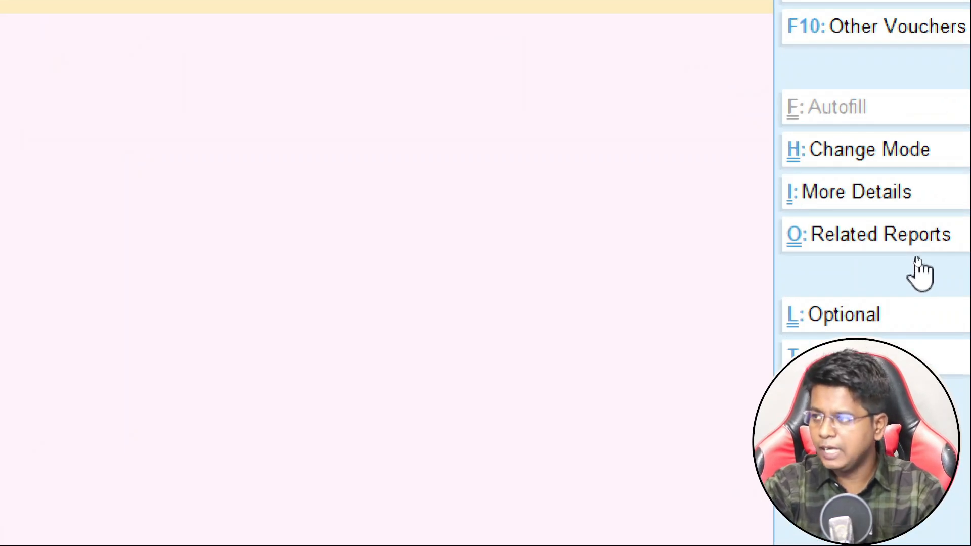
left_click(918, 258)
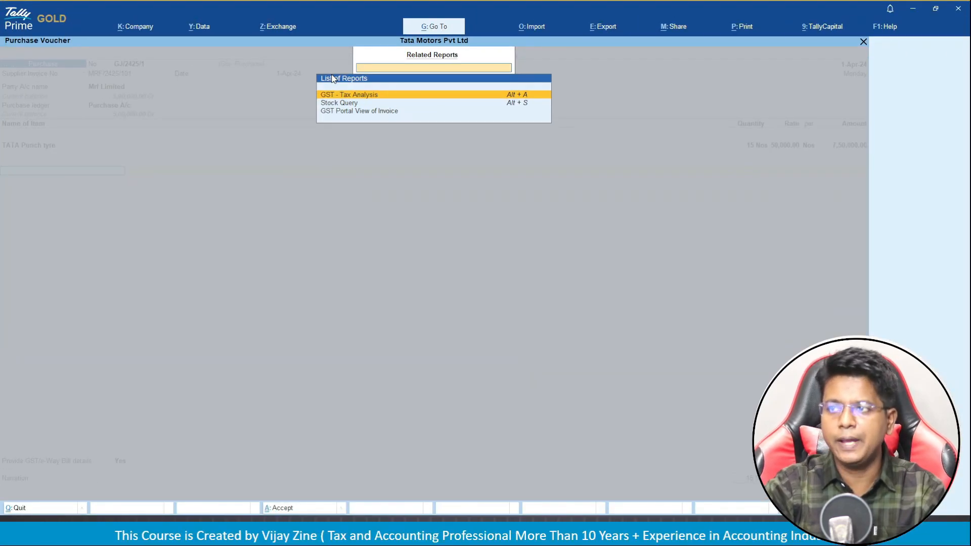
key("Return")
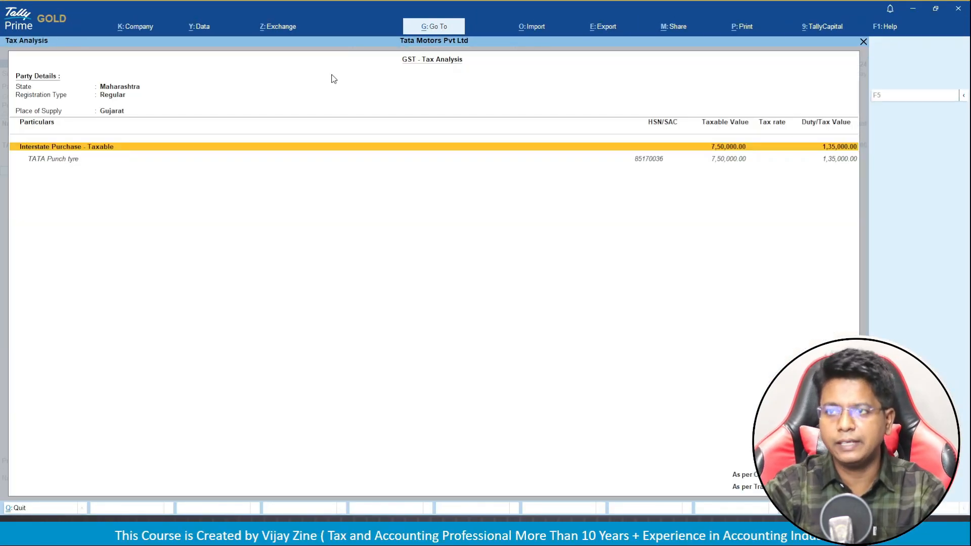
key("alt+F1")
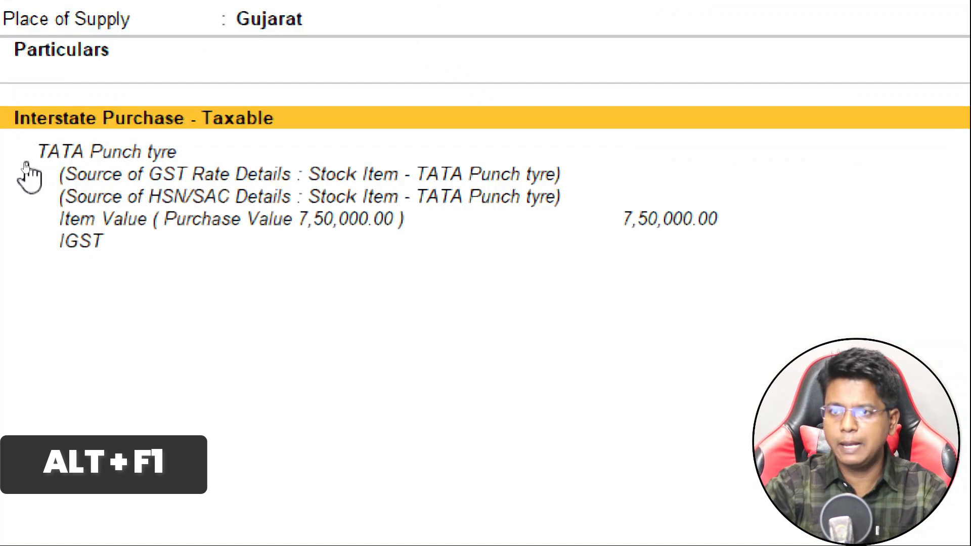
key("Down")
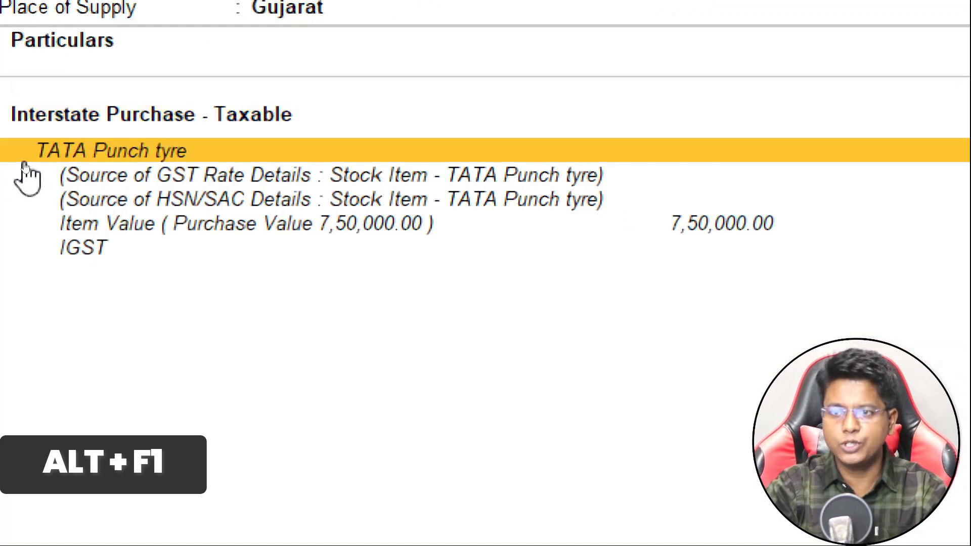
key("Down")
key("Down")
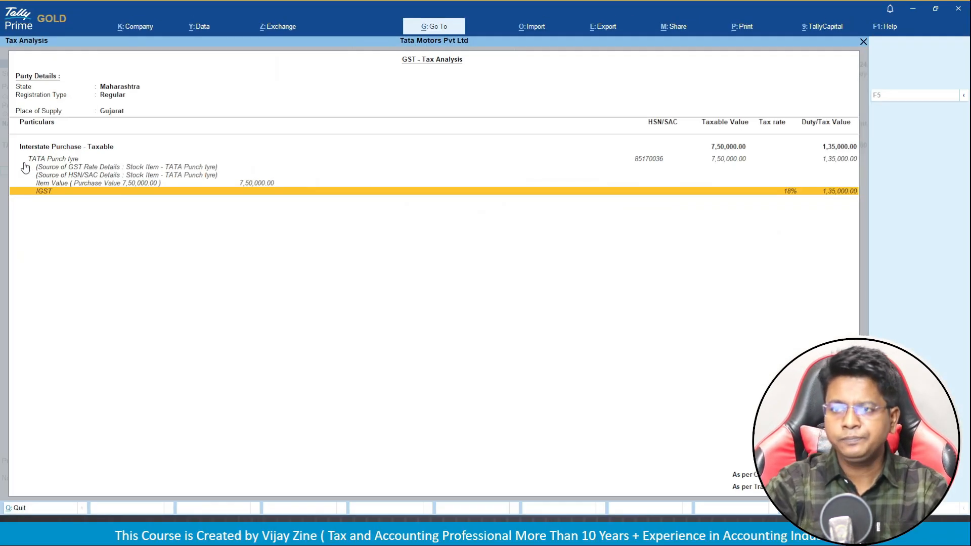
Add I GST of 1,35,000.00, set GST/e-Way Bill details to No, and close bill-wise details.
key("Escape")
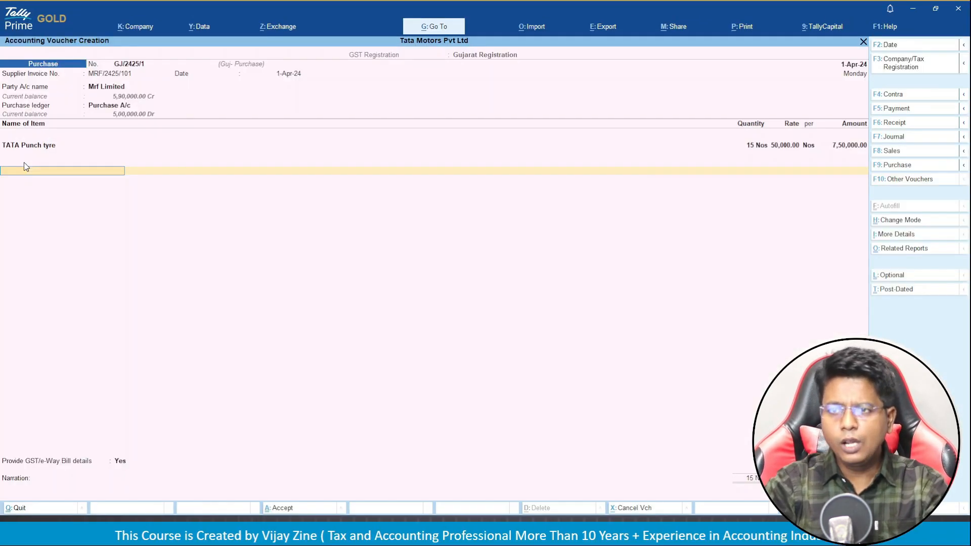
type("ig")
key("Return")
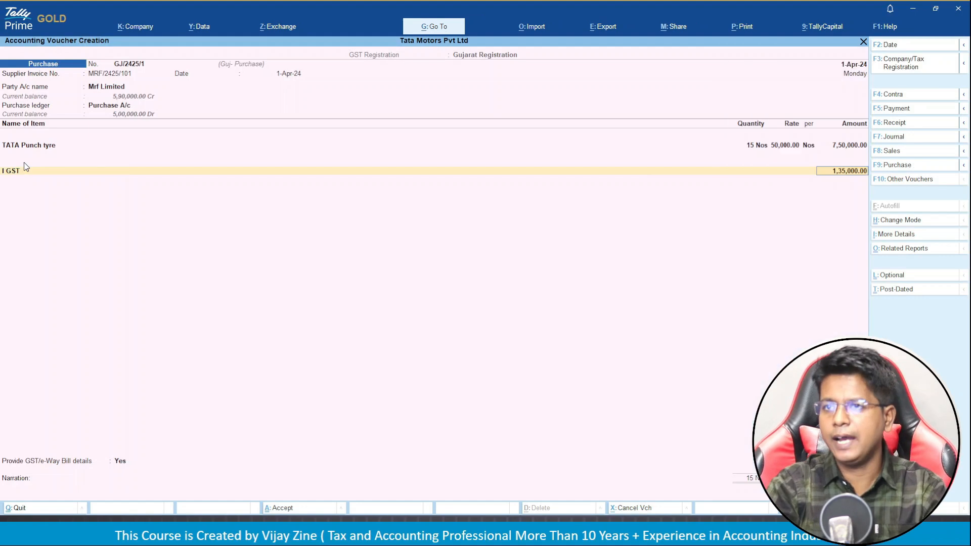
key("Return")
key("Return")
key("Up")
key("Return")
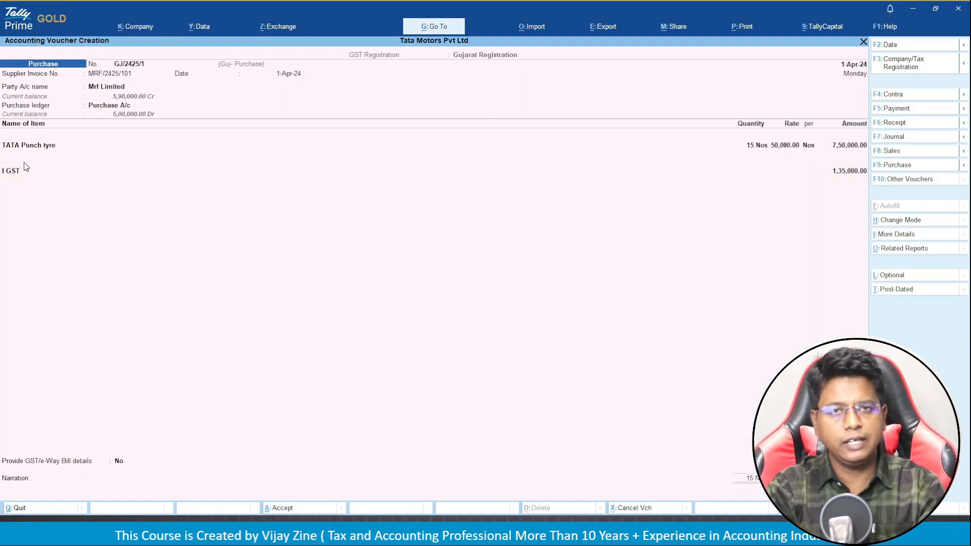
key("Return")
key("Return")
key("Return")
key("Return")
key("Return")
key("Return")
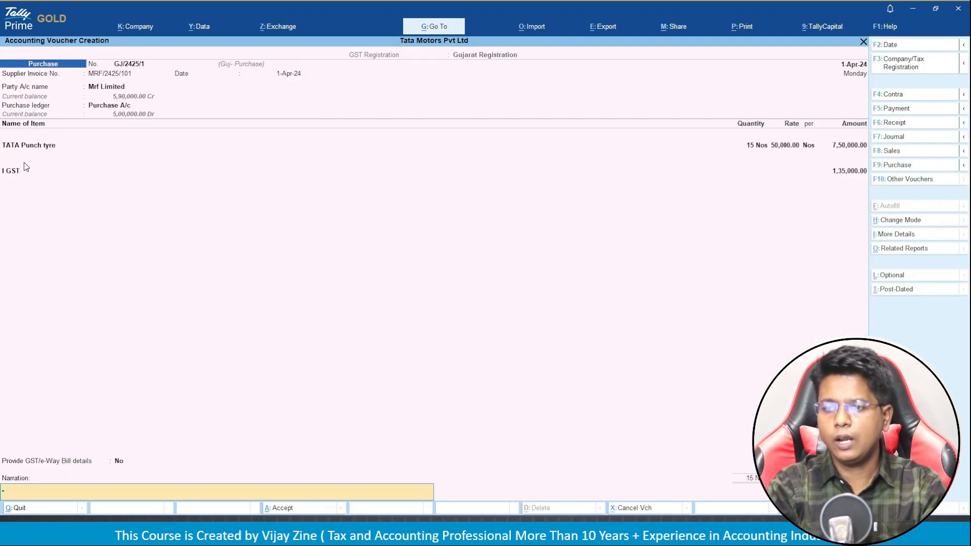
key("Return")
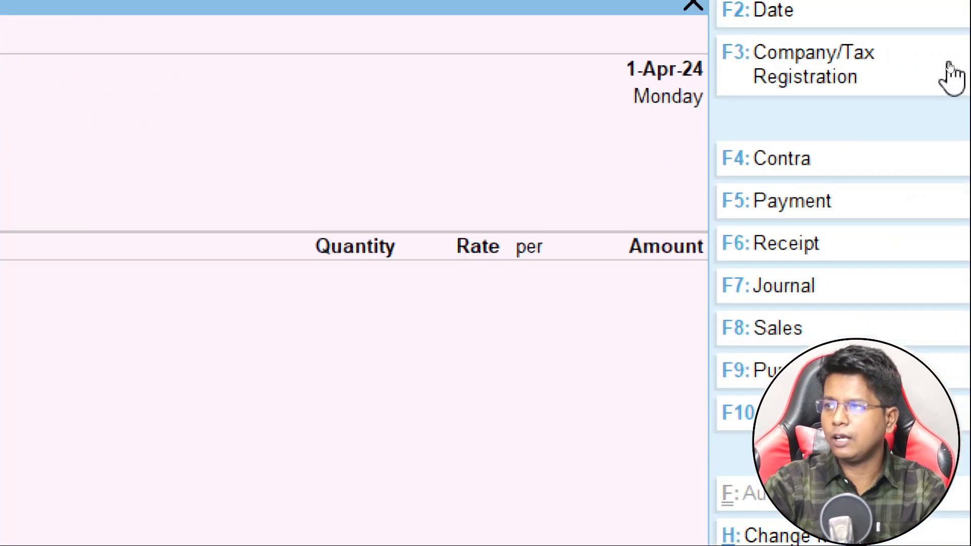
Switch to Delhi Registration and start voucher DL/2425/1 in the Del- Purchase series.
left_click(910, 65)
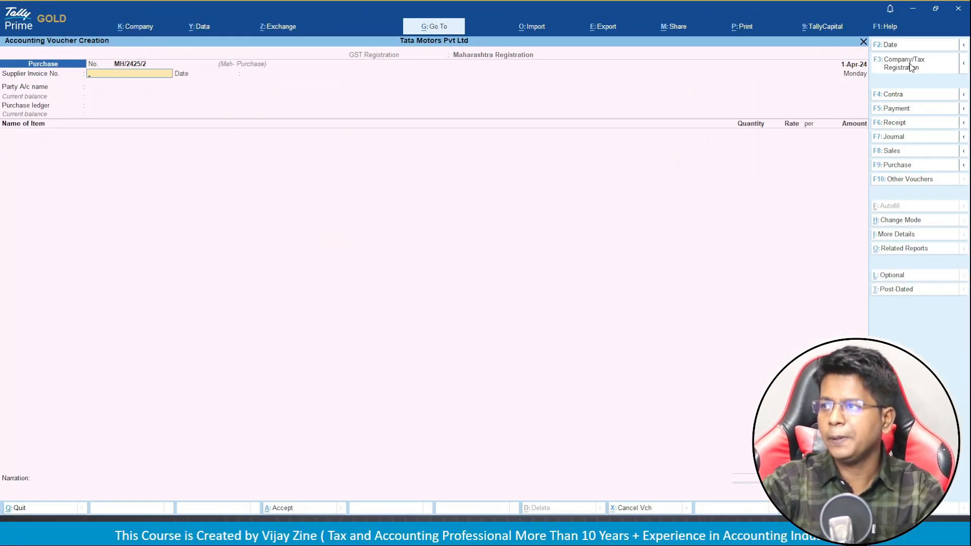
key("Down")
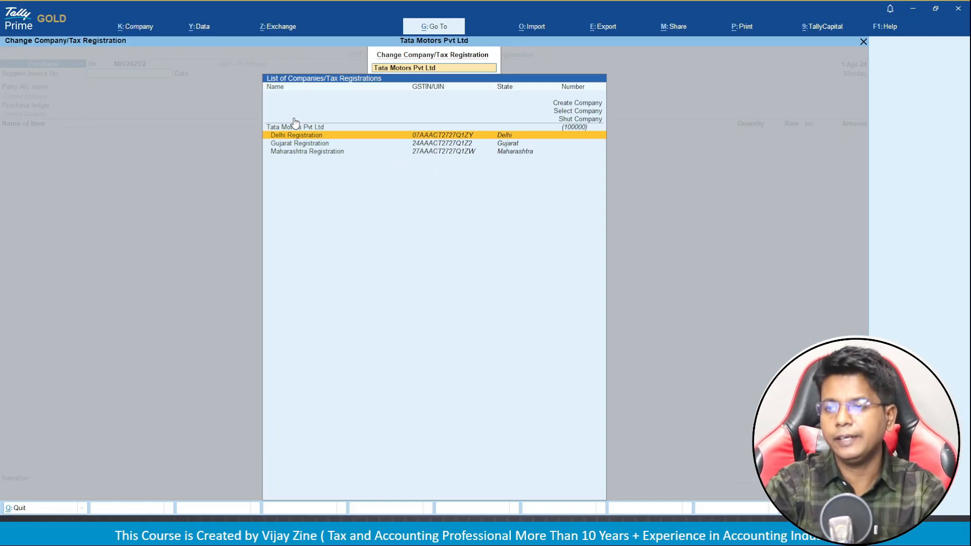
key("Return")
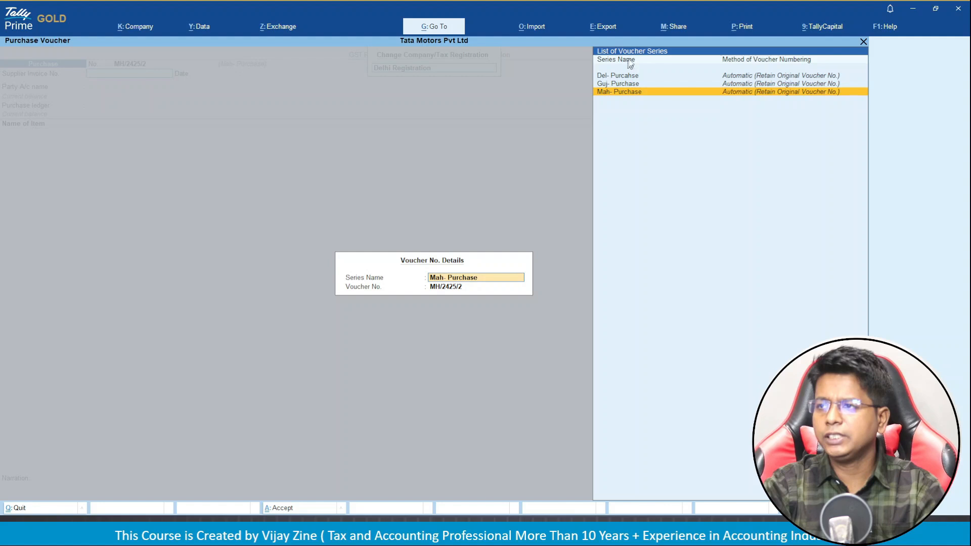
key("Up")
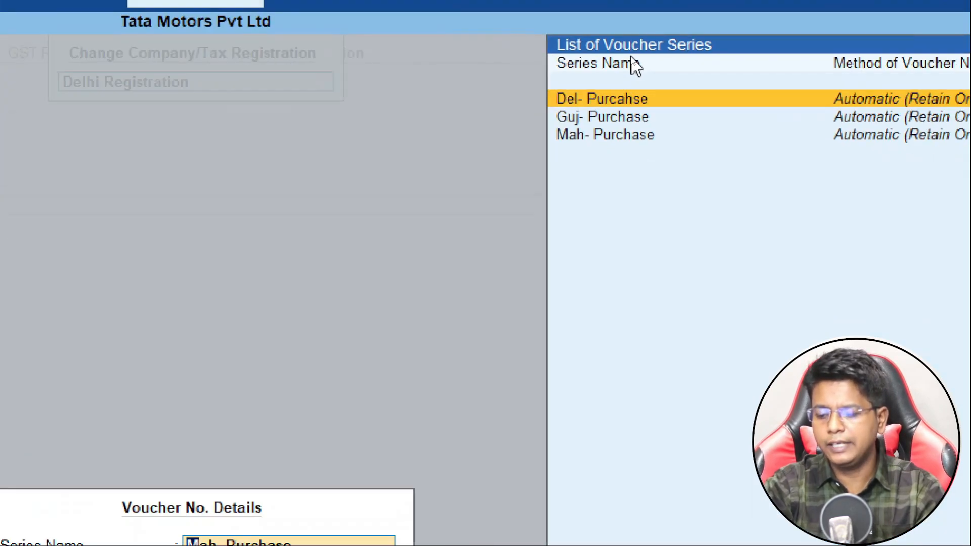
key("Return")
key("Return")
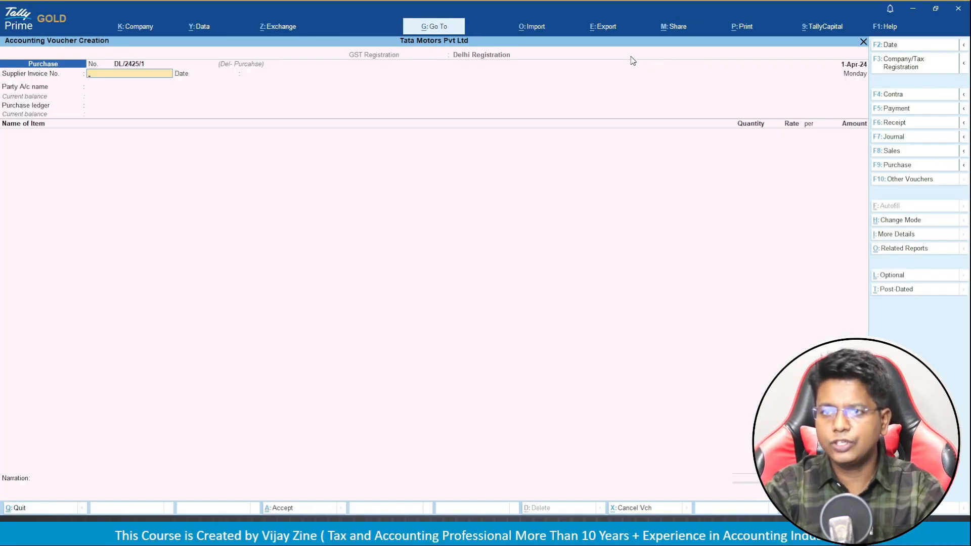
key("Return")
key("BackSpace")
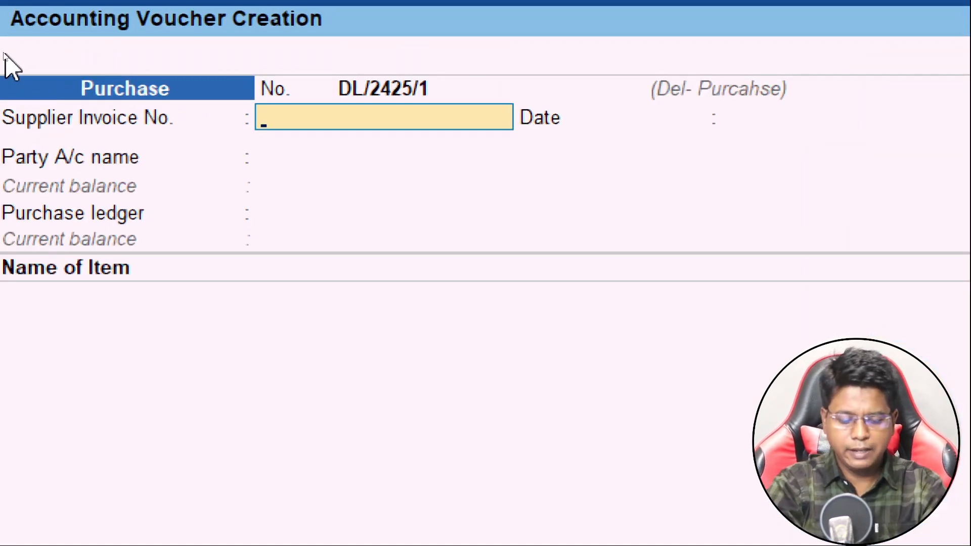
Enter supplier invoice MRF/2425/102 and choose Mrf Limited as the party.
type("MRF/2425/")
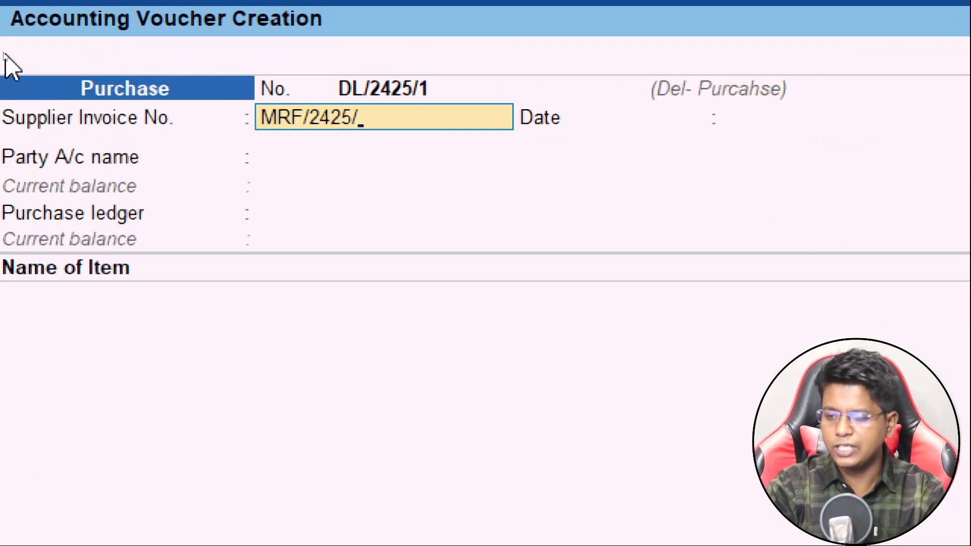
type("102")
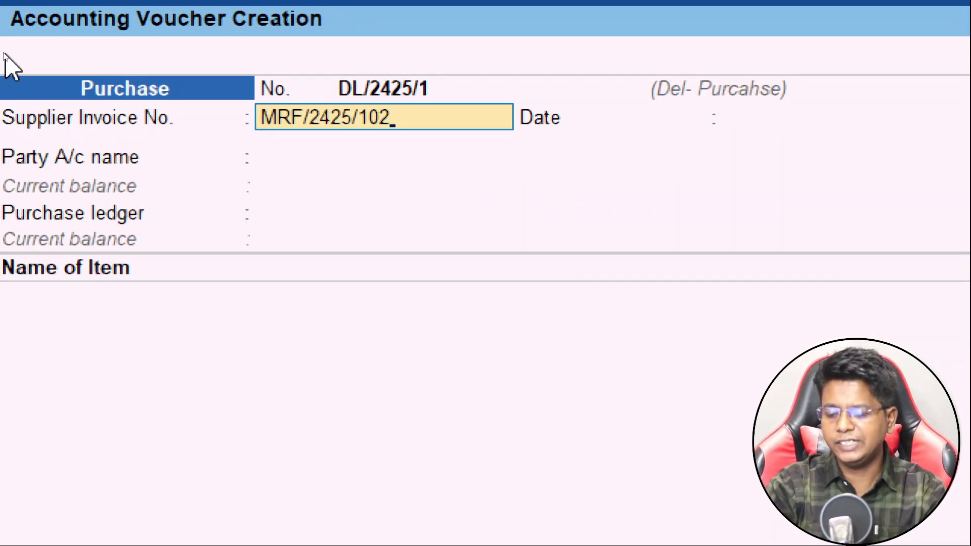
key("Return")
key("Return")
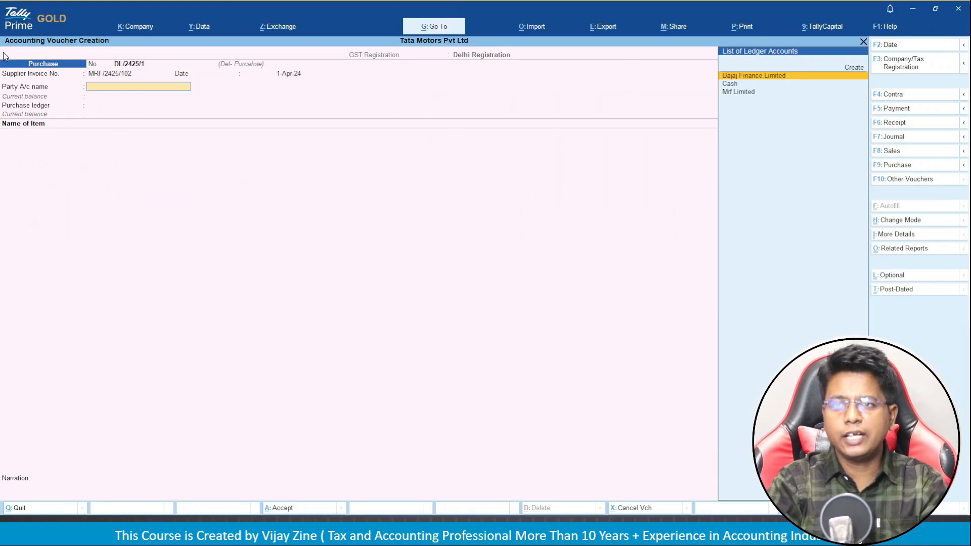
type("m")
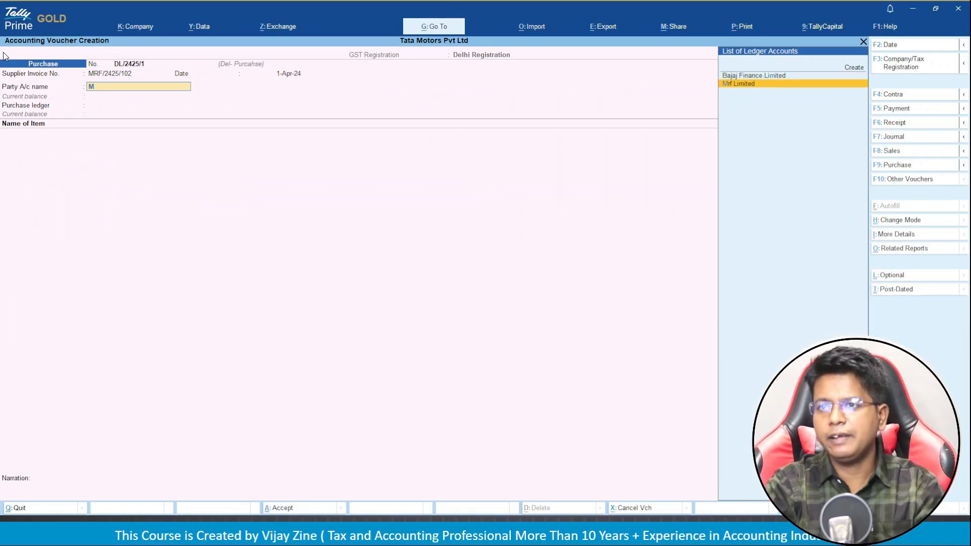
key("Return")
key("Return")
key("Return")
key("Return")
key("Return")
key("Return")
key("Return")
key("Return")
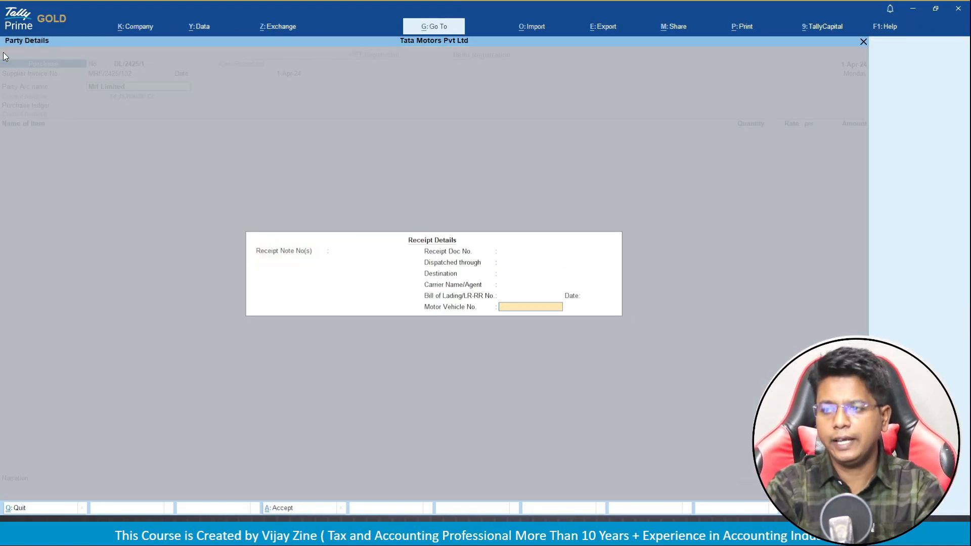
key("Return")
key("Return")
key("Return")
key("Return")
key("Return")
key("Return")
key("Return")
key("Return")
key("Return")
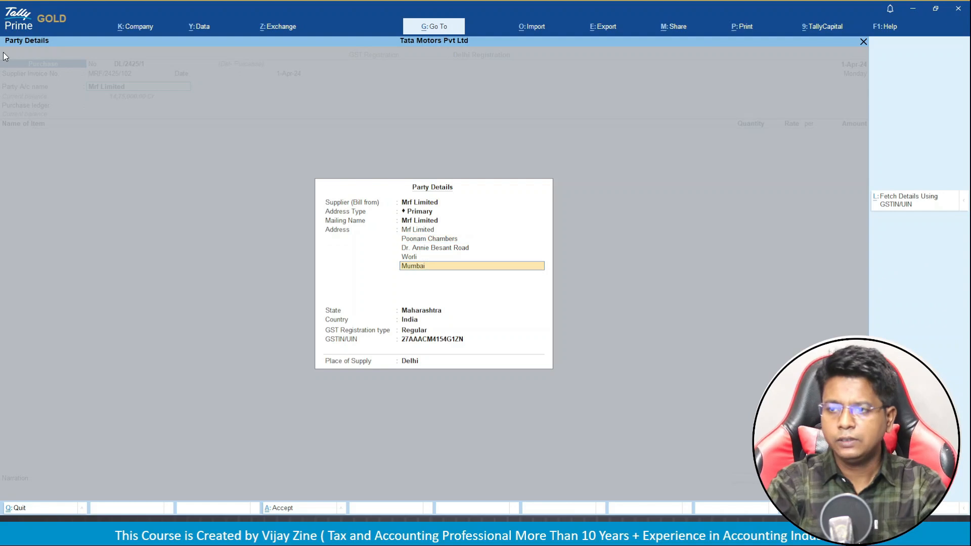
key("Return")
key("Return")
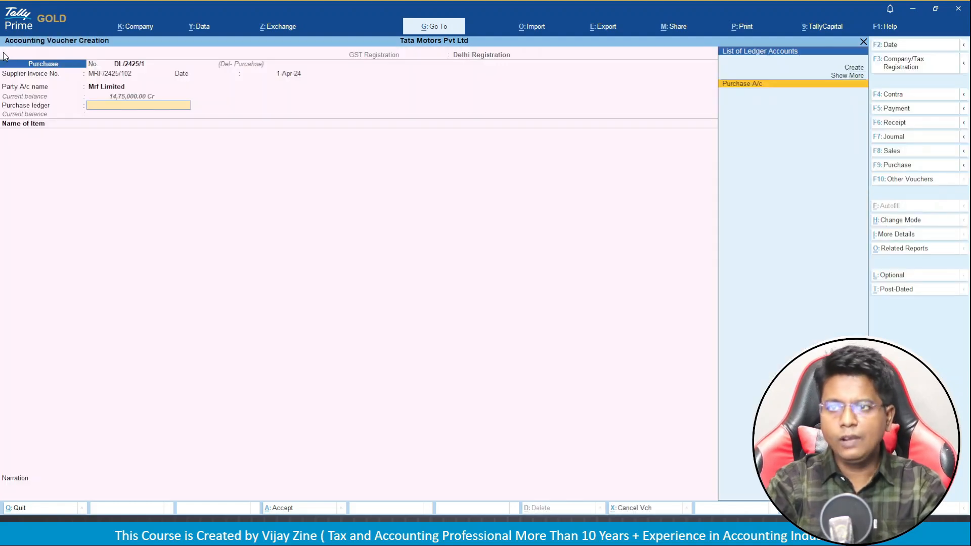
key("Return")
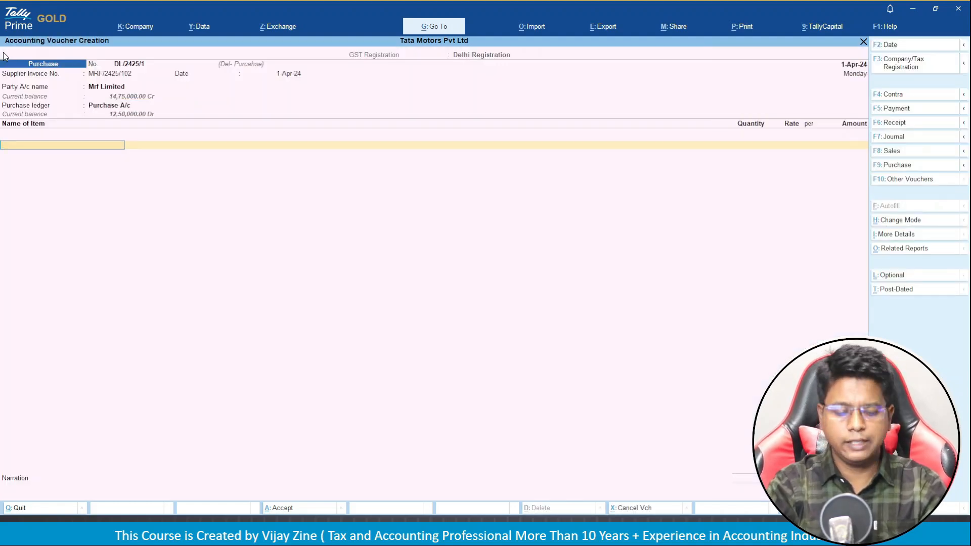
Add 20 Nos of TATA Punch tyre at 50,000.00 each.
key("Down")
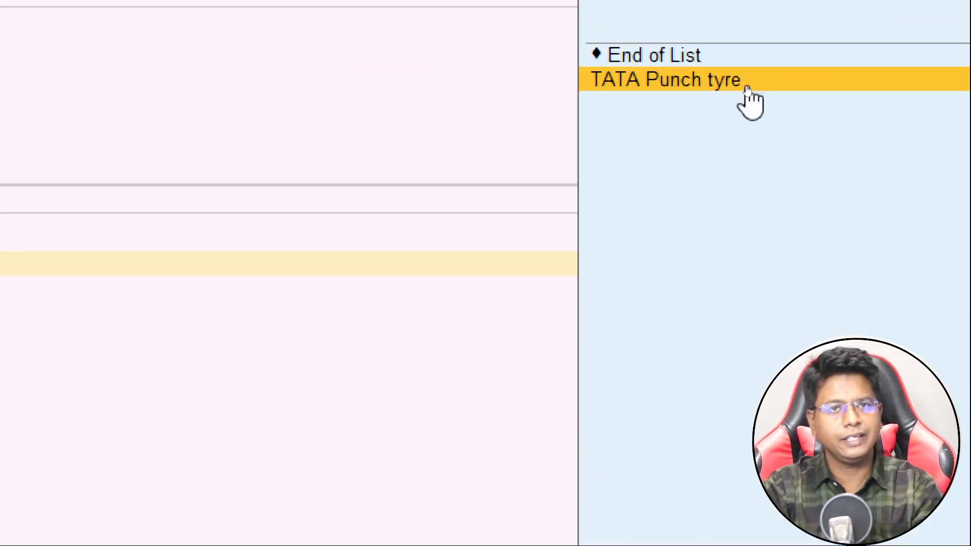
left_click(747, 86)
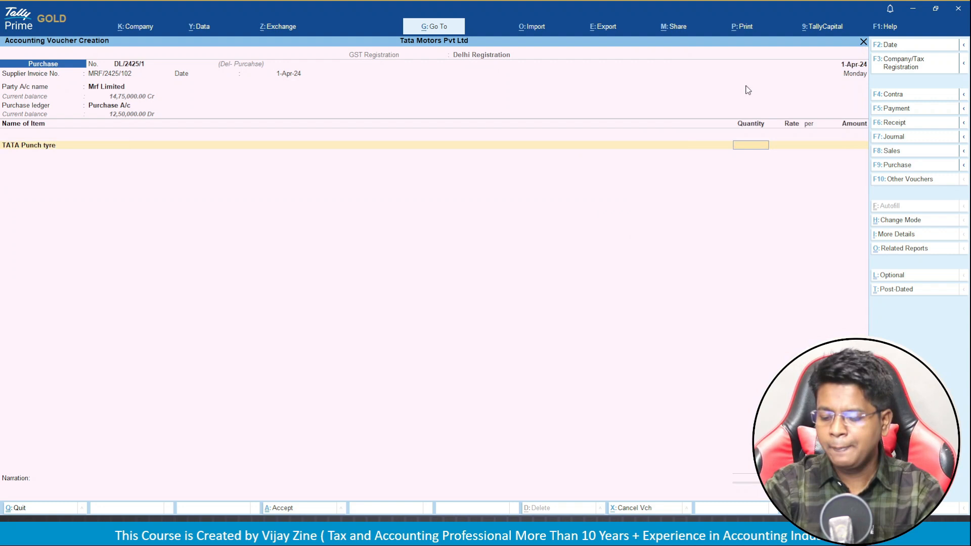
type("20")
key("Return")
key("Return")
key("Return")
key("Return")
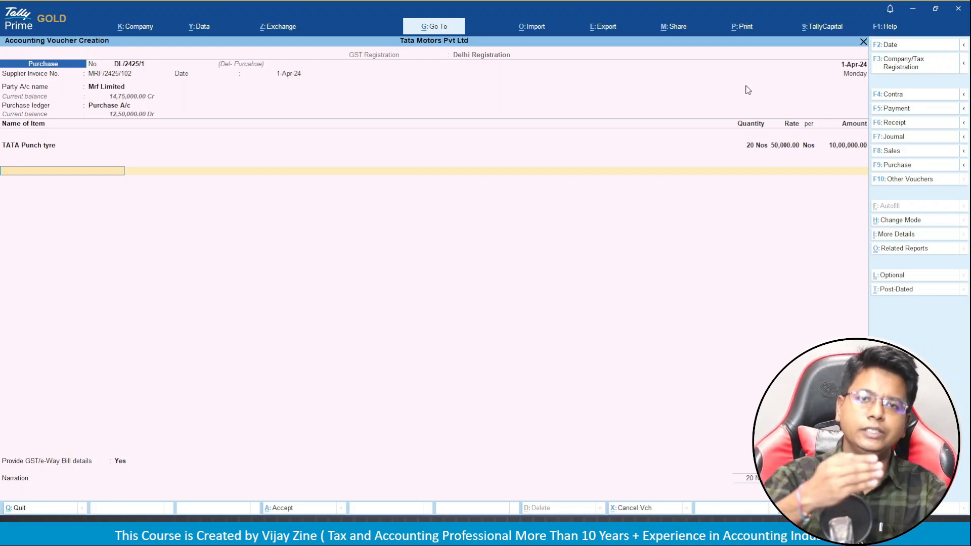
Add I GST of 1,80,000.00, set e-Way Bill details to No, and bill 11,80,000.00 as New Ref.
key("Return")
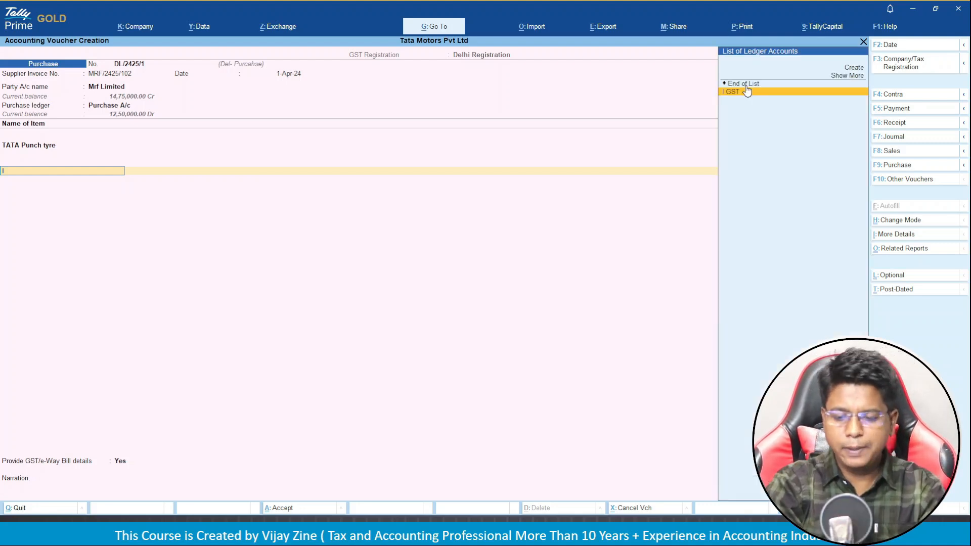
type("I")
left_click(747, 91)
key("Return")
key("Return")
key("n")
key("Return")
key("Return")
key("Return")
key("Return")
key("Return")
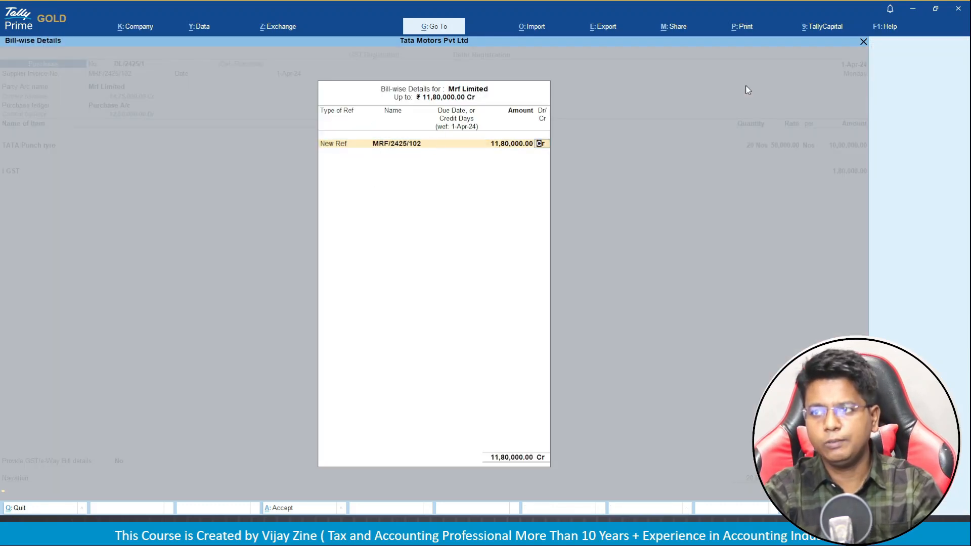
key("Return")
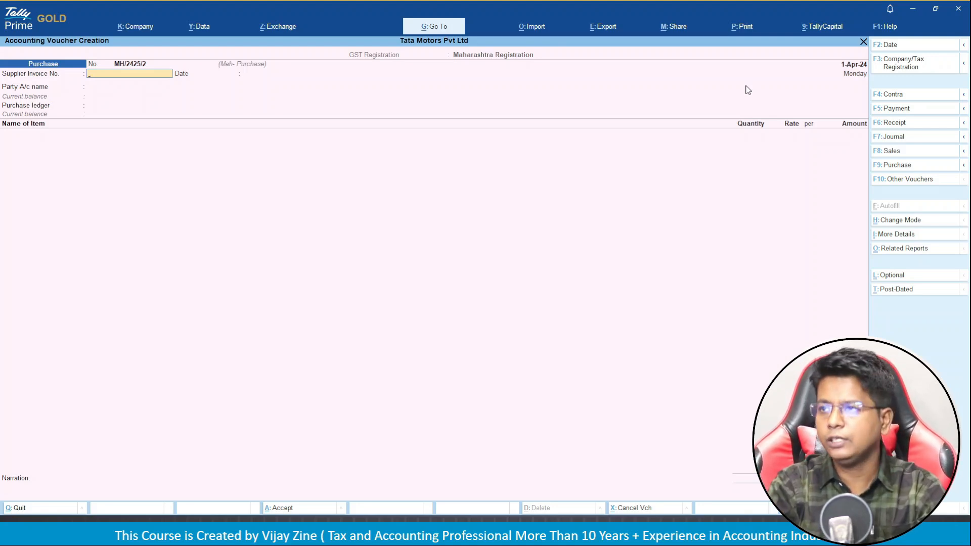
Check TATA Punch tyre's April vouchers in Stock Summary for MH, GJ and DL numbers, then return.
key("Escape")
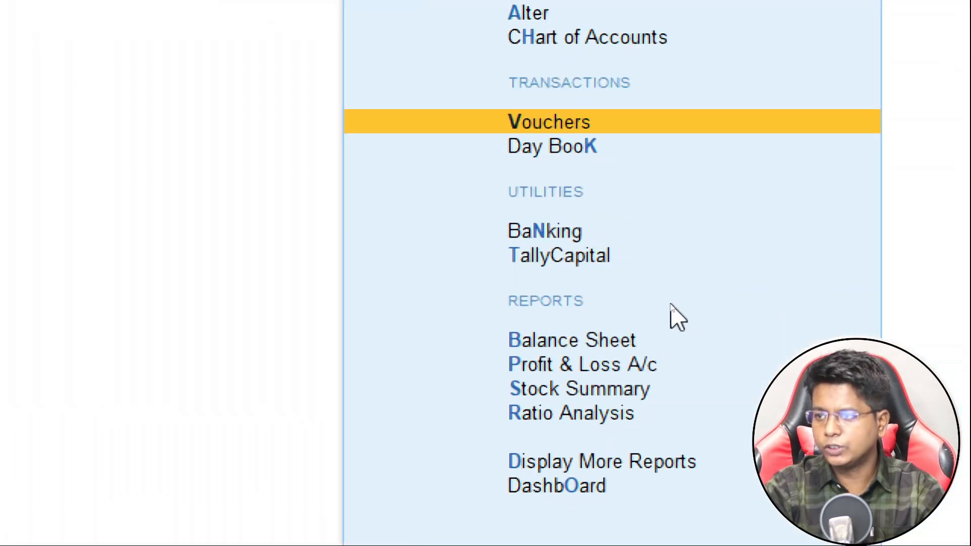
key("Down")
key("Down")
key("Down")
key("Down")
key("Down")
key("Down")
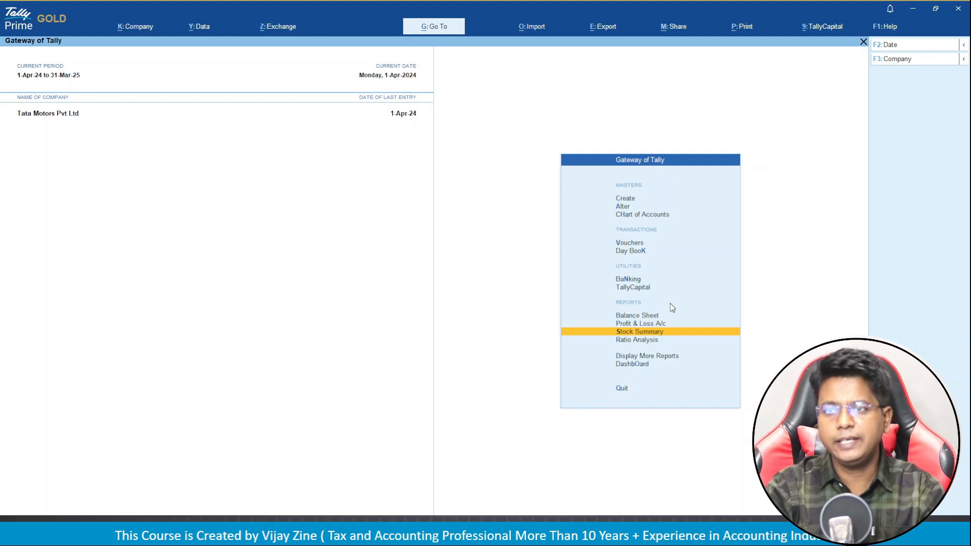
key("Return")
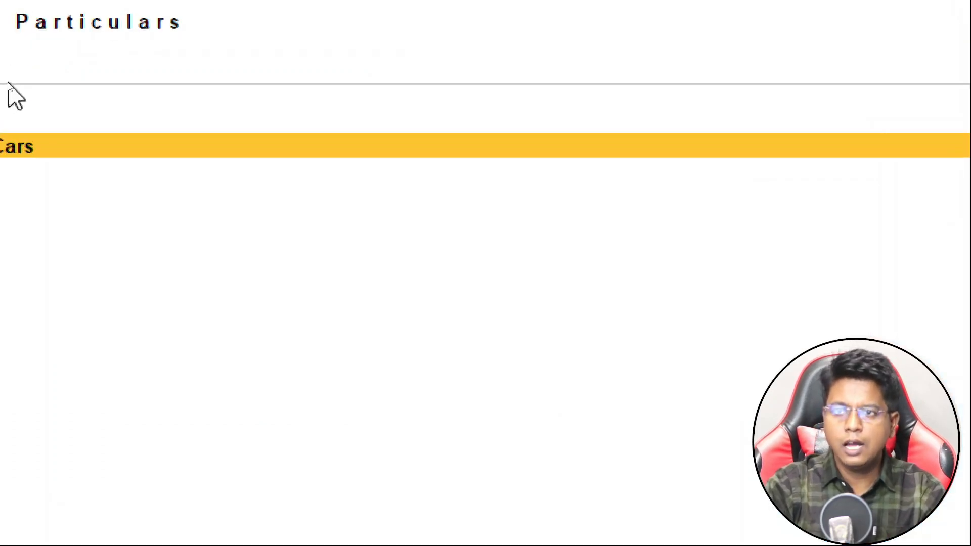
key("Return")
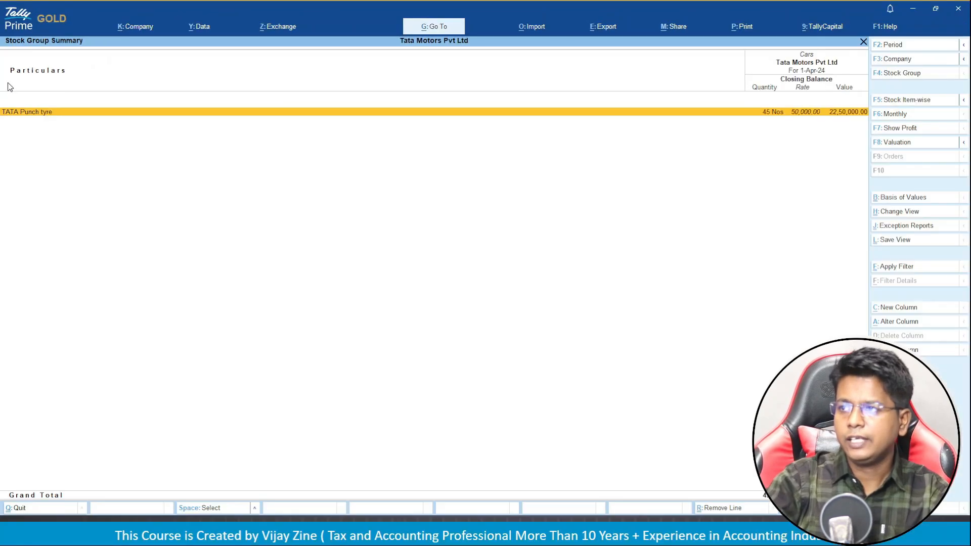
key("Return")
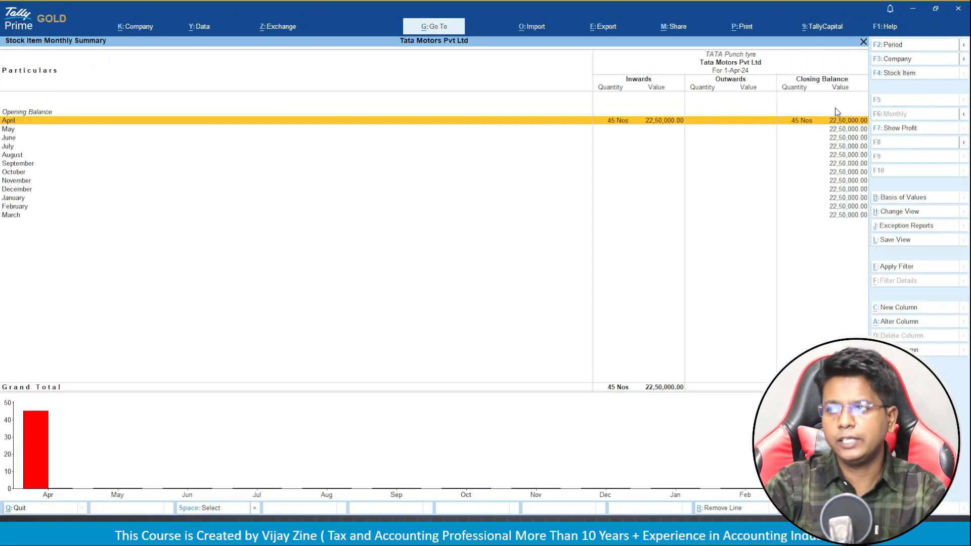
key("Return")
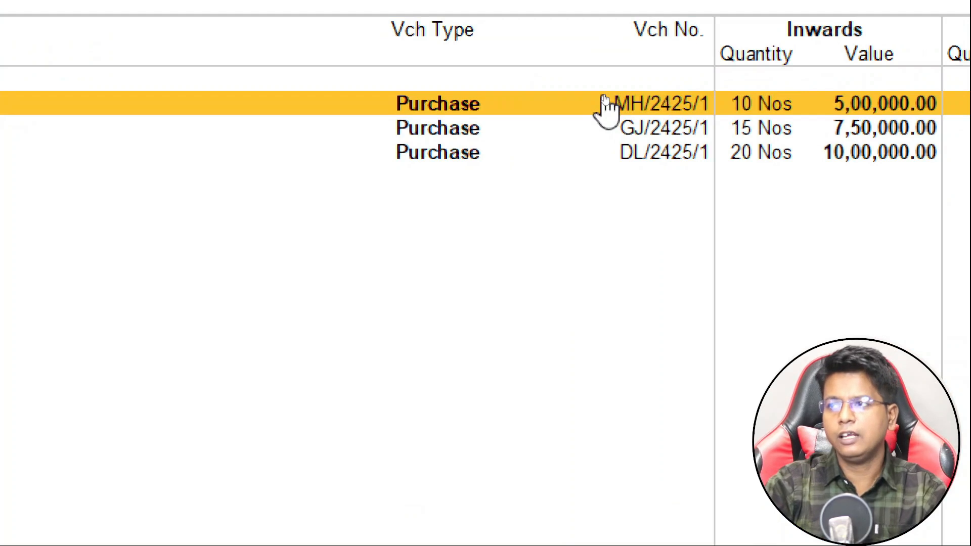
key("Down")
key("Down")
key("Up")
key("Up")
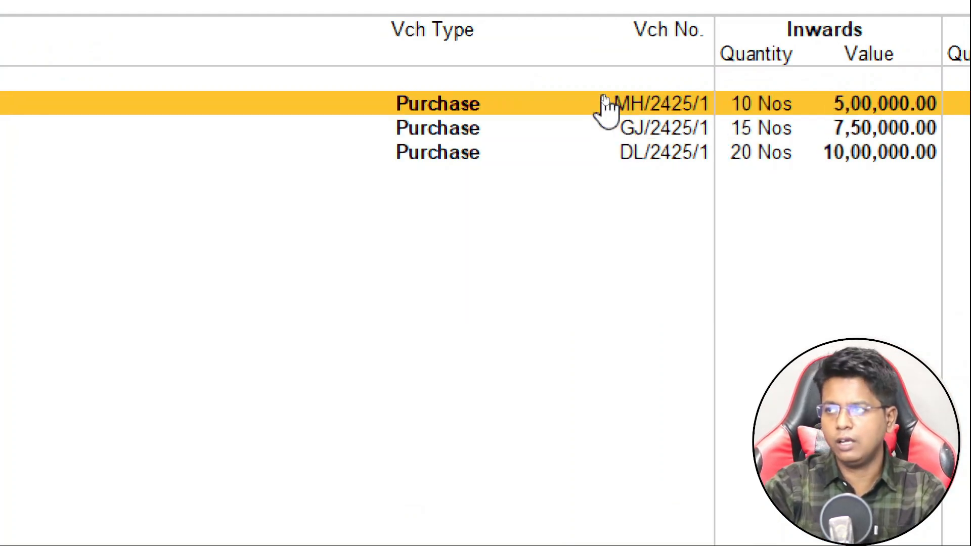
key("Escape")
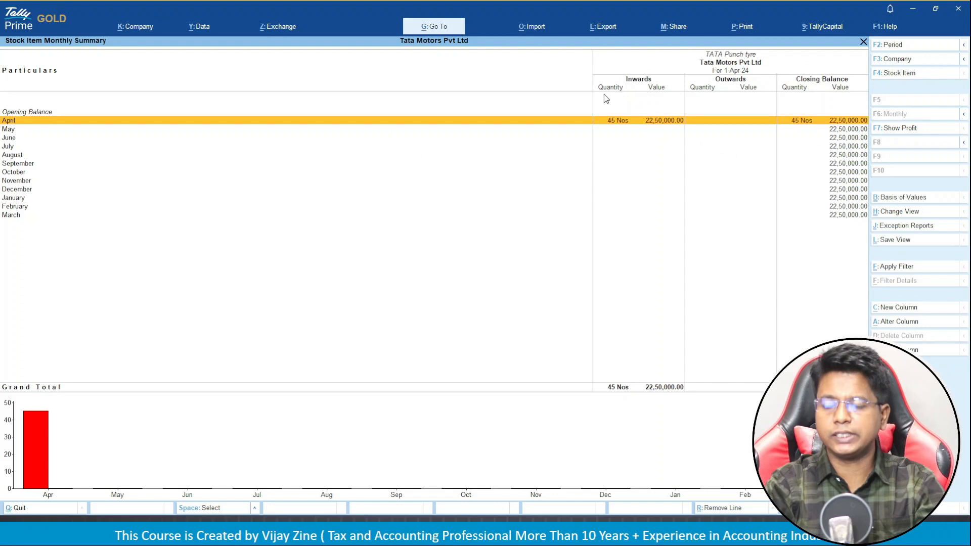
key("Escape")
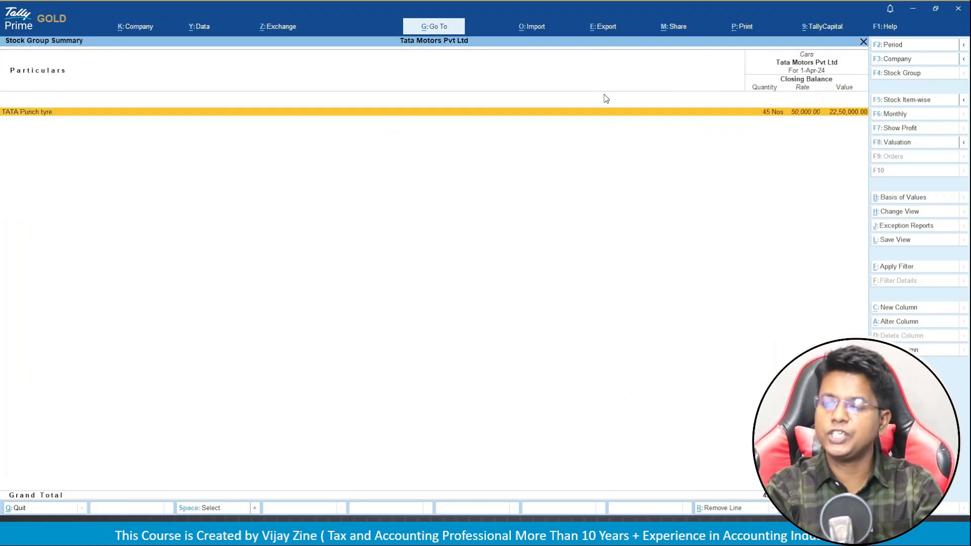
key("Escape")
key("Escape")
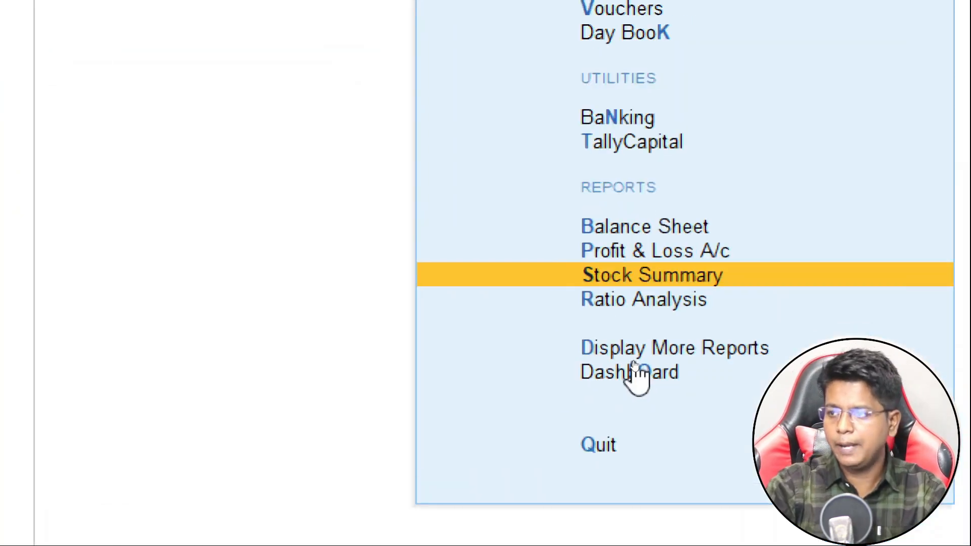
Go through Display More Reports > Statutory Reports > GST Reports to the GSTR-2B Reconciliation entry.
key("Down")
key("Down")
key("Down")
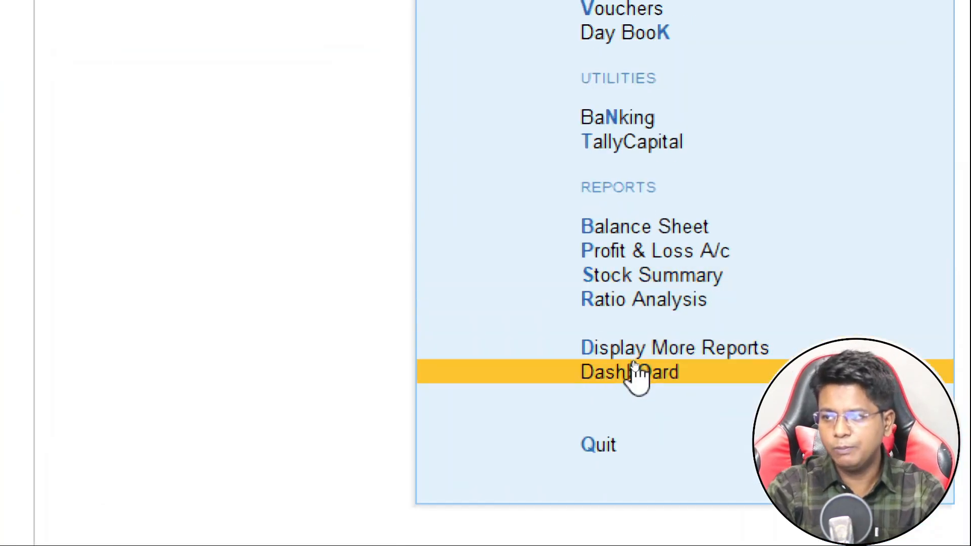
key("Up")
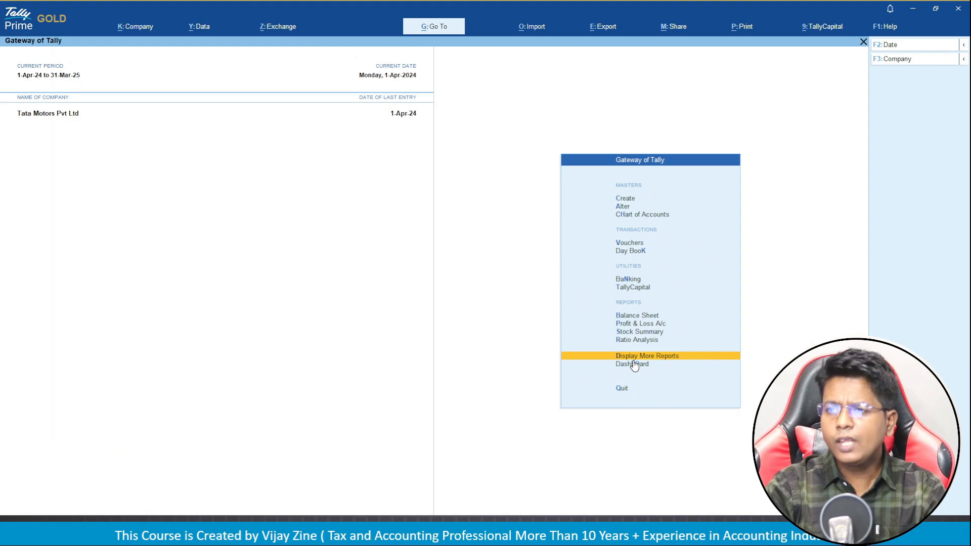
key("Return")
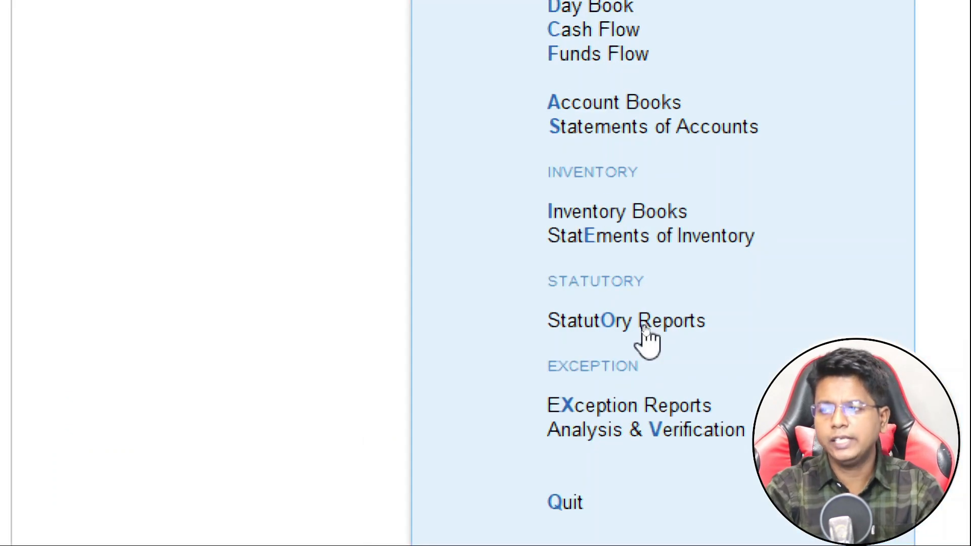
key("Down")
key("Down")
key("Down")
key("Down")
key("Down")
key("Down")
key("Down")
key("Down")
key("Down")
key("Up")
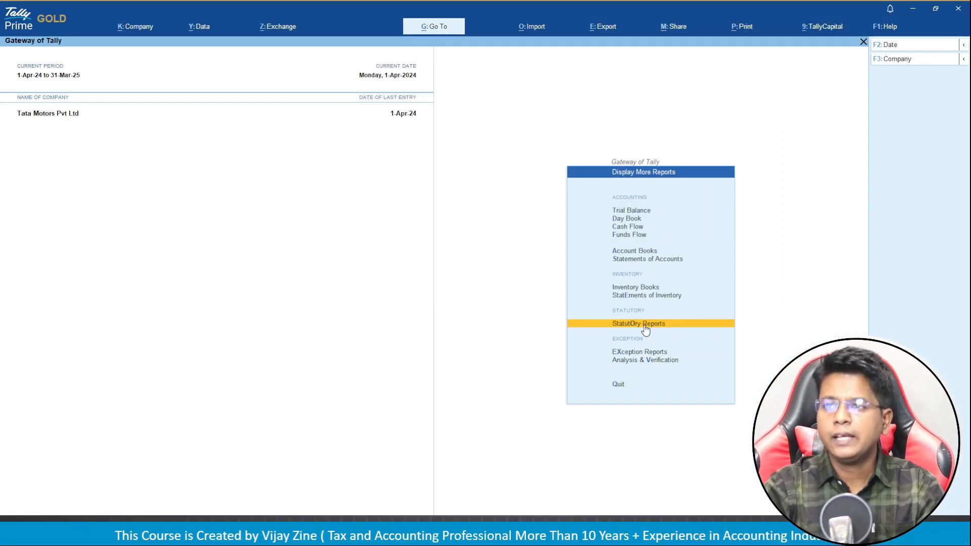
key("Return")
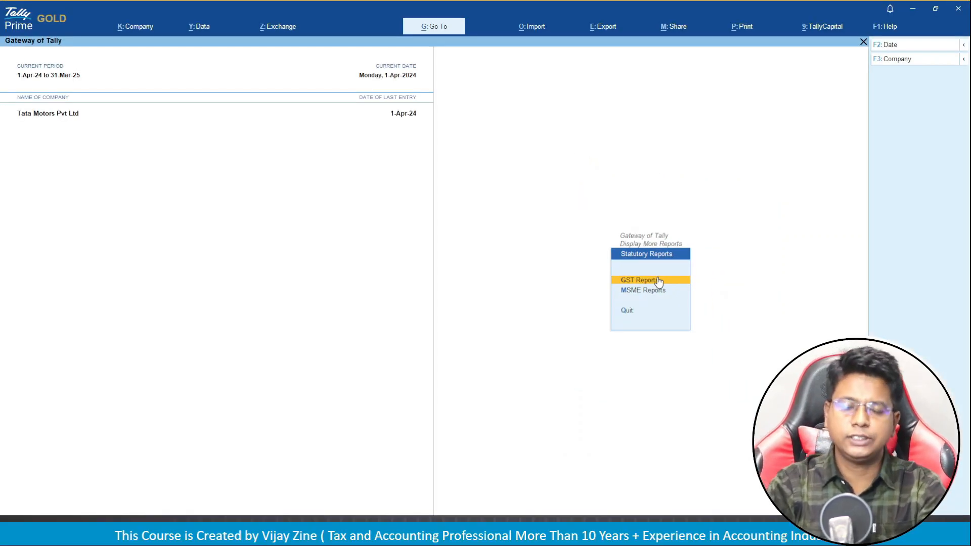
left_click(658, 281)
key("Down")
key("Down")
key("Down")
key("Down")
key("Down")
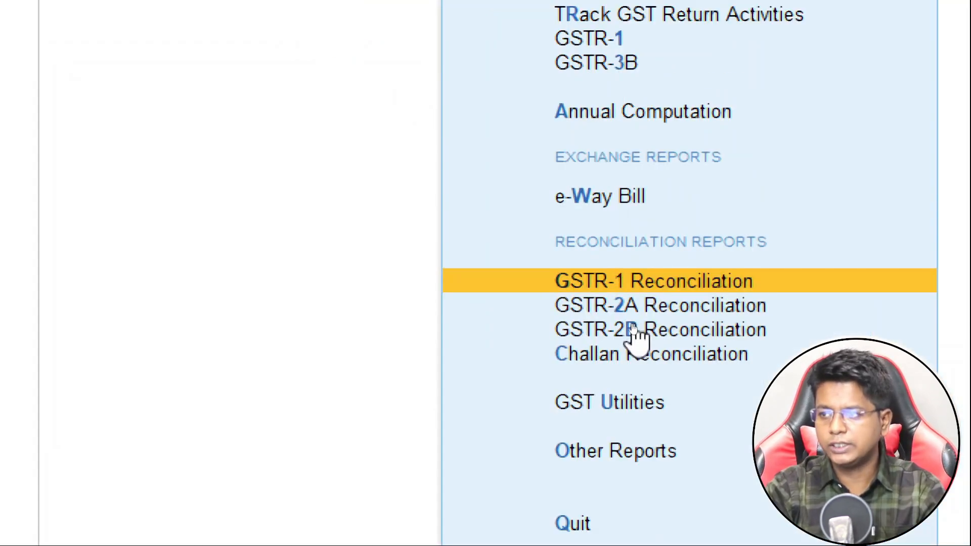
key("Down")
key("Down")
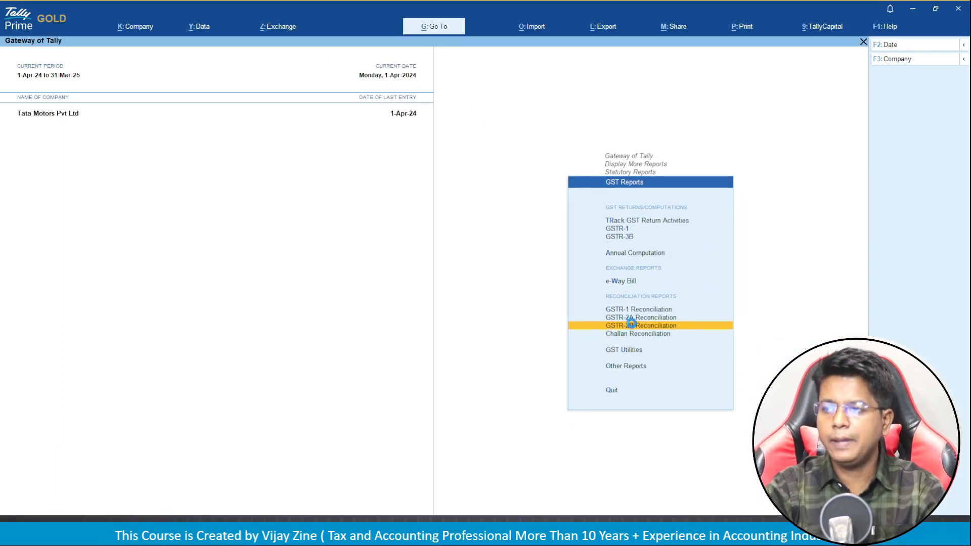
Open GSTR-2B Reconciliation, filter it to Maharashtra Registration, review it, and close it.
key("Return")
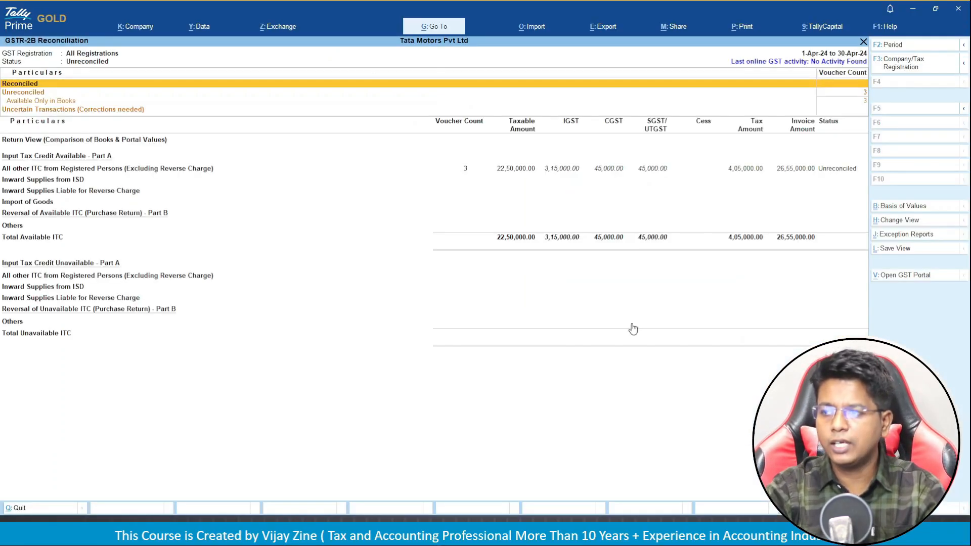
left_click(108, 176)
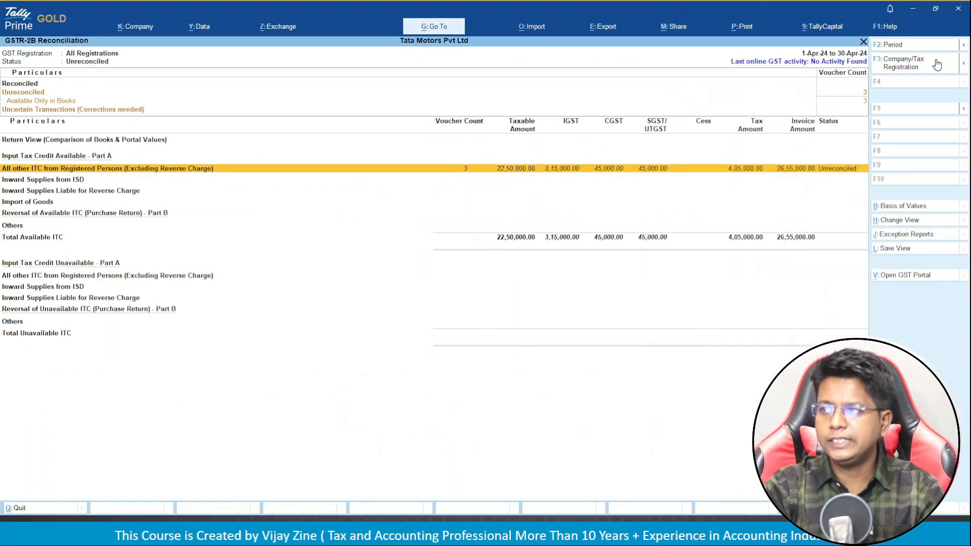
left_click(937, 64)
key("Down")
key("Down")
key("Down")
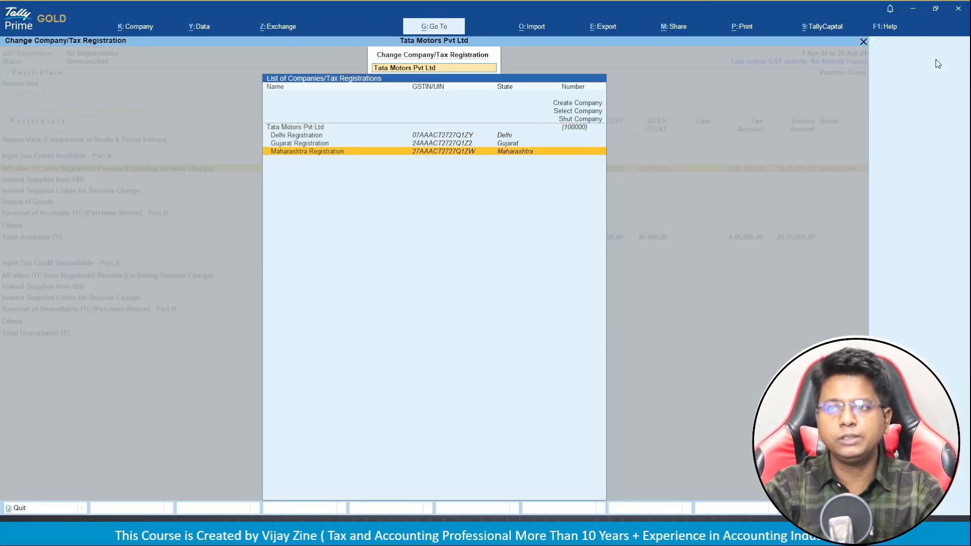
key("Return")
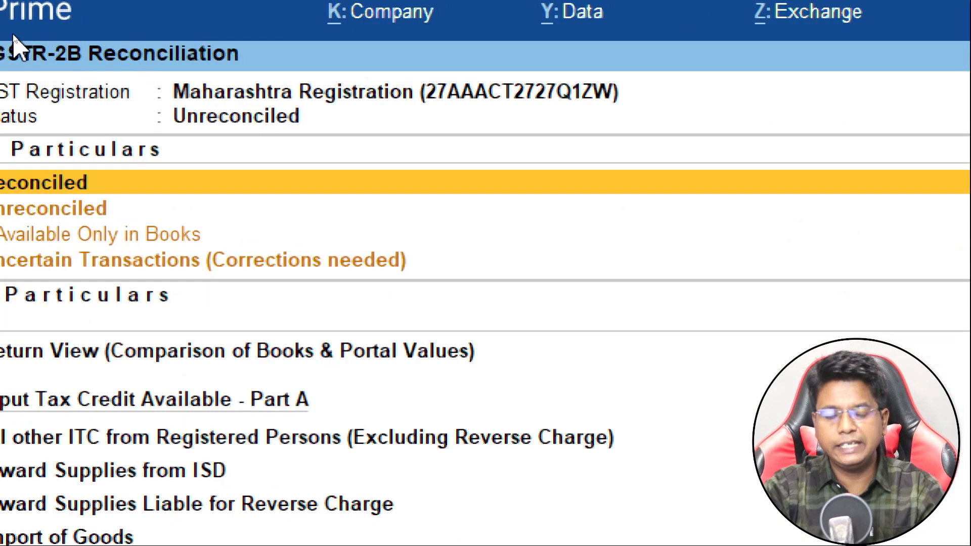
key("Escape")
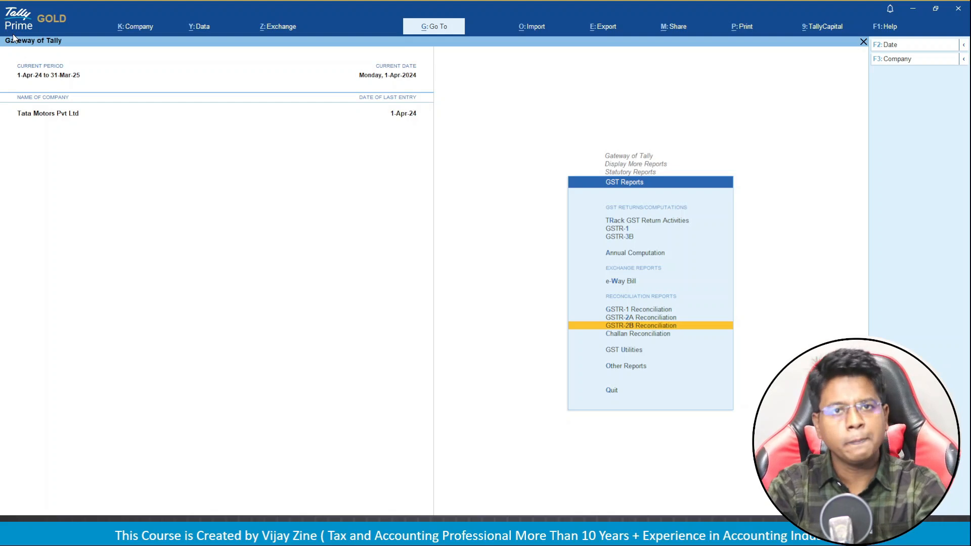
Switch to the Sales Voucher example slide: sell 6 Nos Tata Punch to Bajaj Finance Limited.
key("Return")
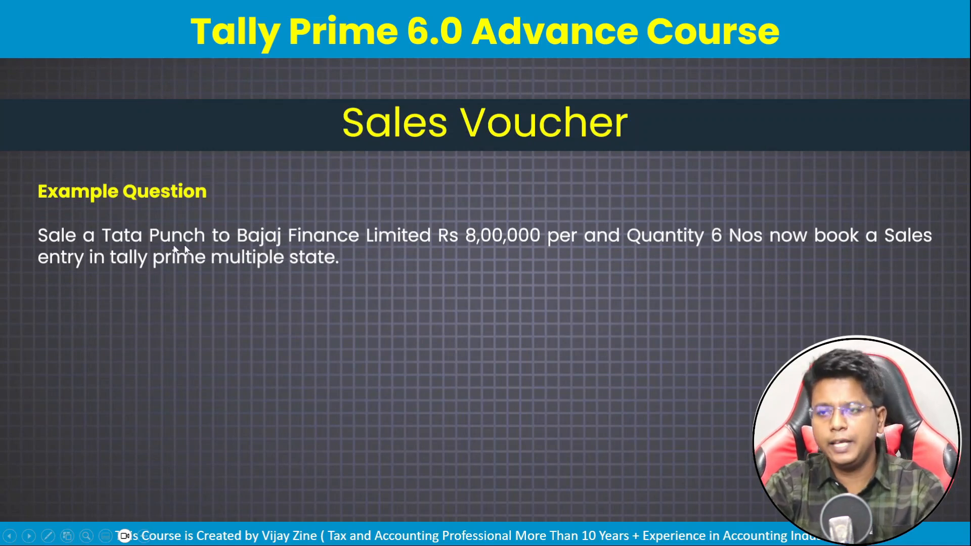
Reveal the registration, stock item and quantity table for the Tata Punch sale example.
left_click(686, 322)
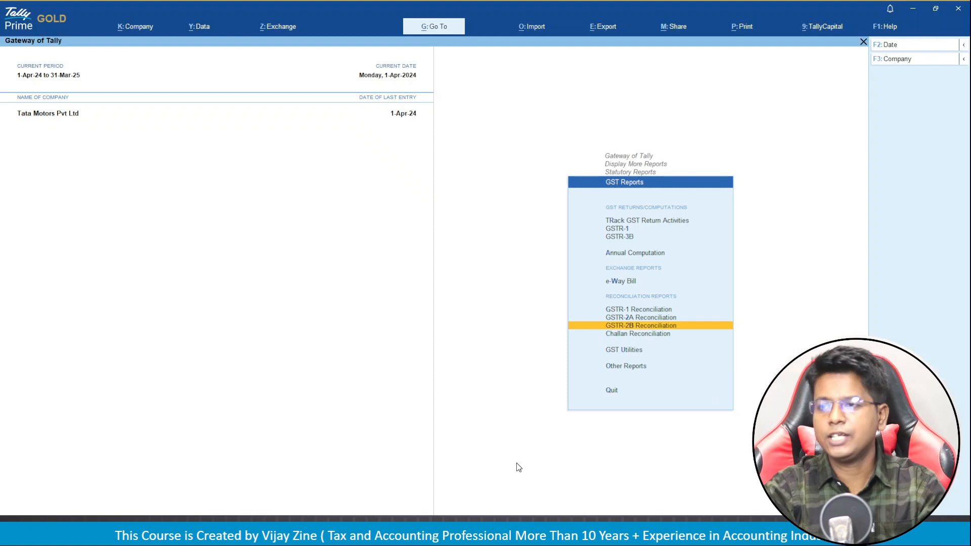
Return to the Gateway of Tally, open Create, and move to Stock Item in the masters list.
key("Escape")
key("Escape")
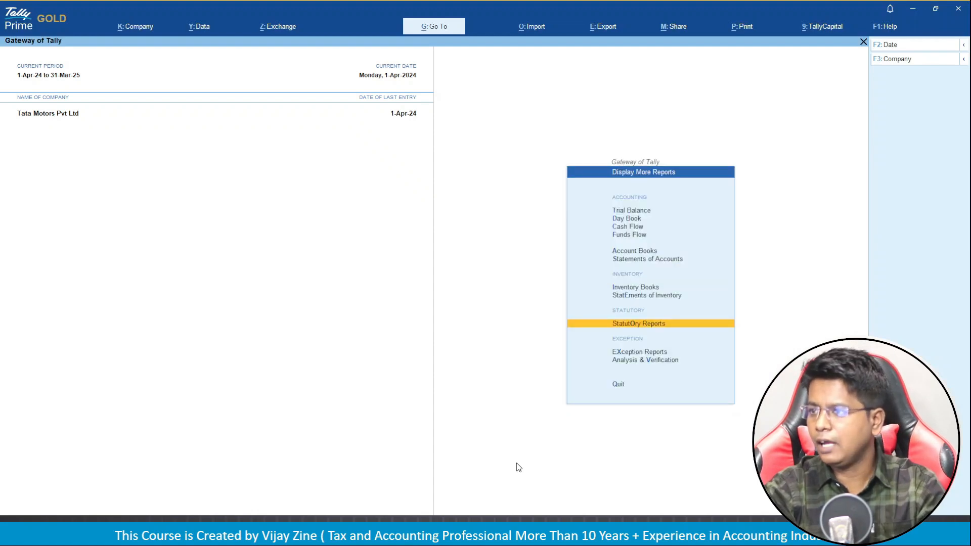
key("Escape")
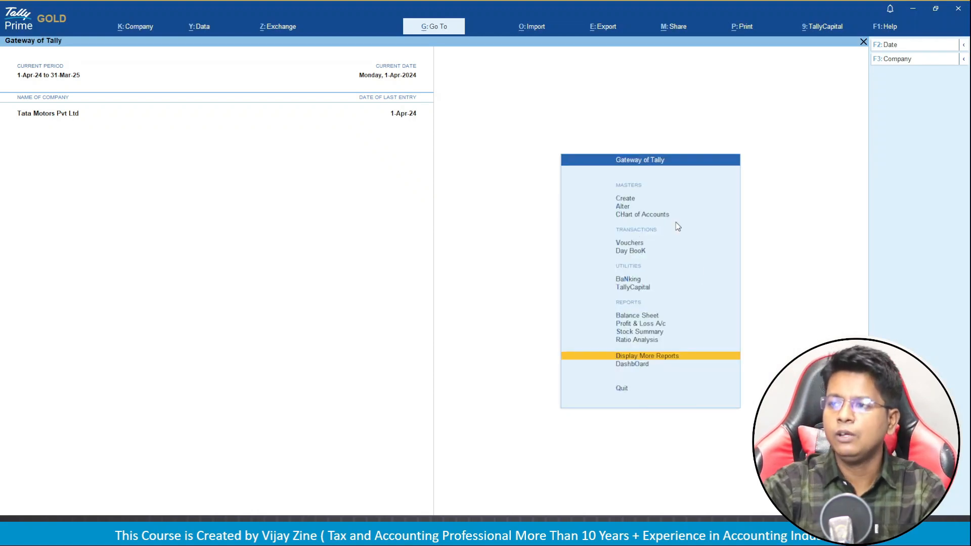
key("Up")
key("Up")
key("Up")
key("Up")
key("Up")
key("Up")
key("Up")
key("Up")
key("Up")
key("Up")
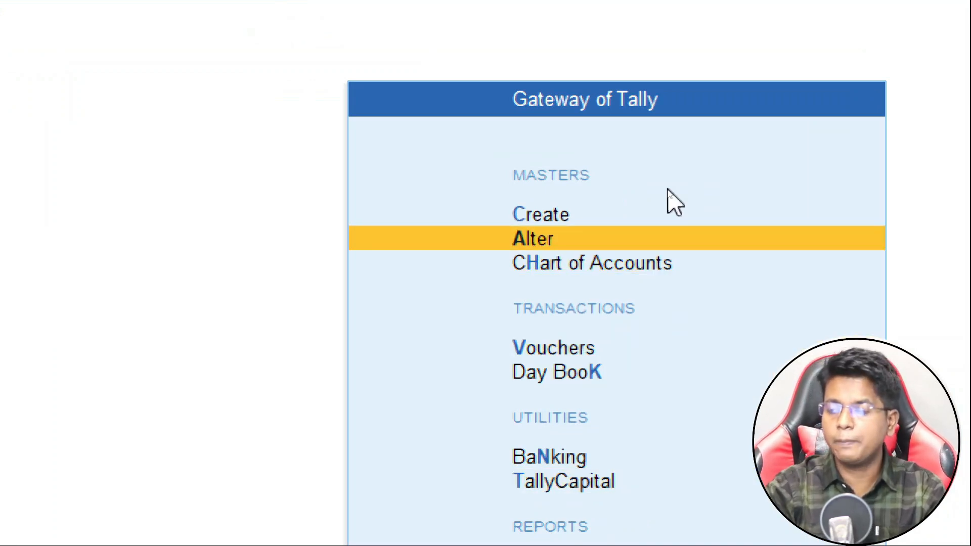
key("Up")
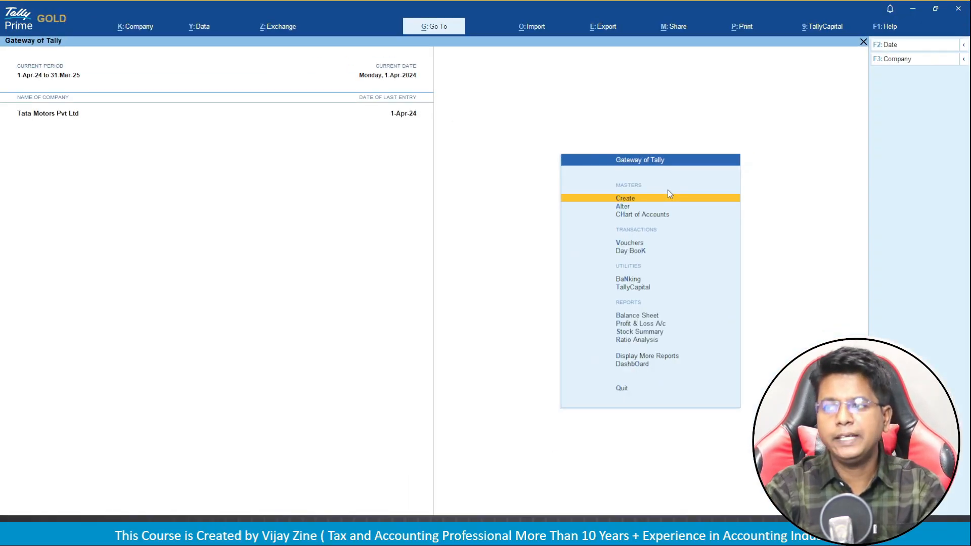
key("Return")
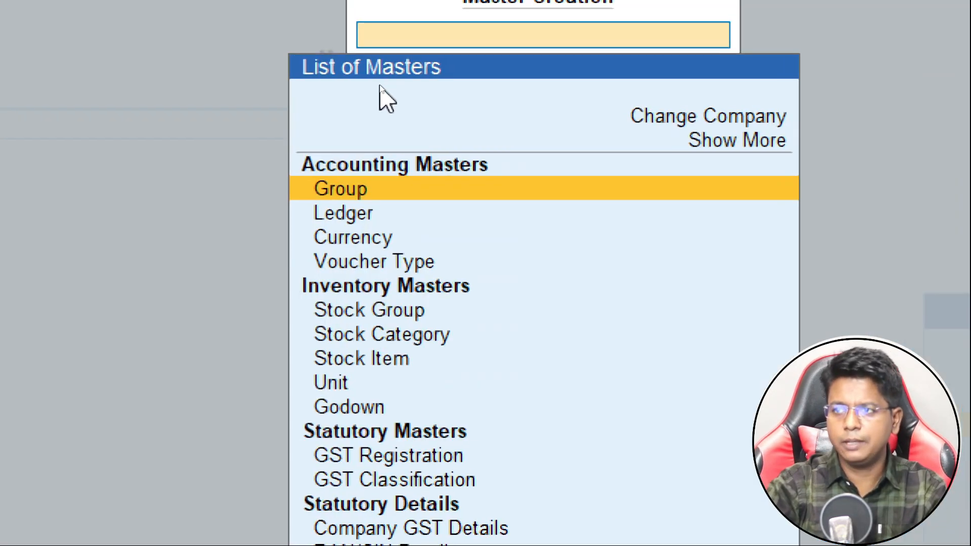
key("Down")
key("Down")
key("Down")
key("Down")
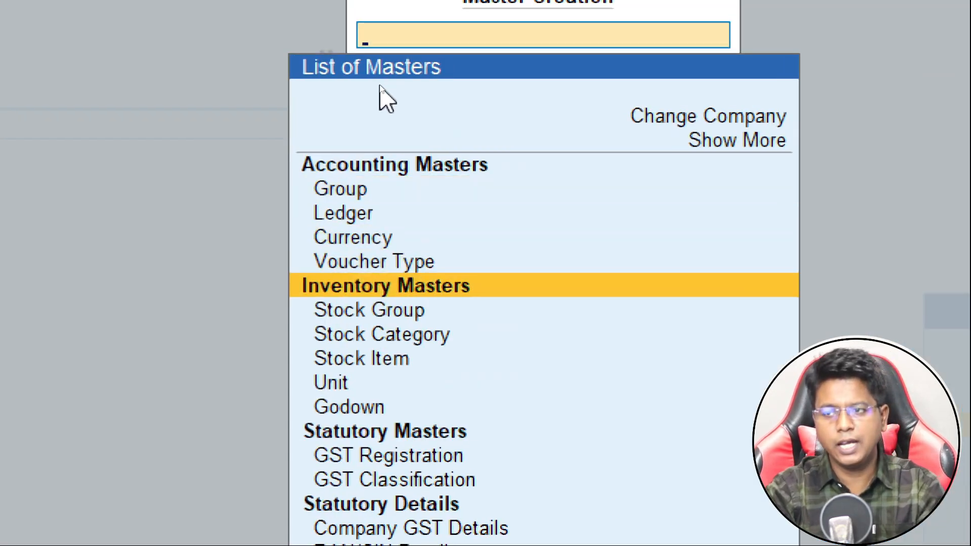
key("Down")
key("Down")
key("Down")
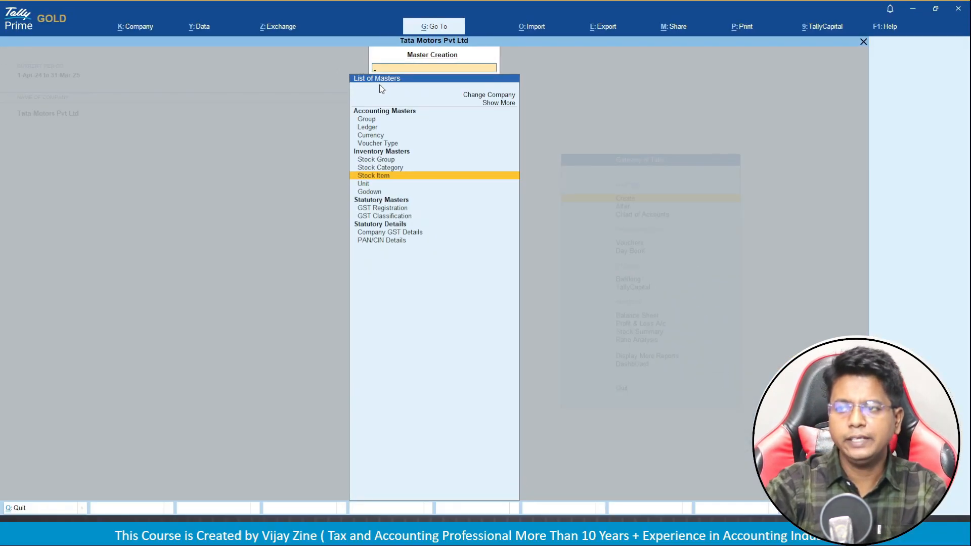
Create stock item Tata Punch under Cars in Nos, with HSN 852147 and description Cars.
key("Return")
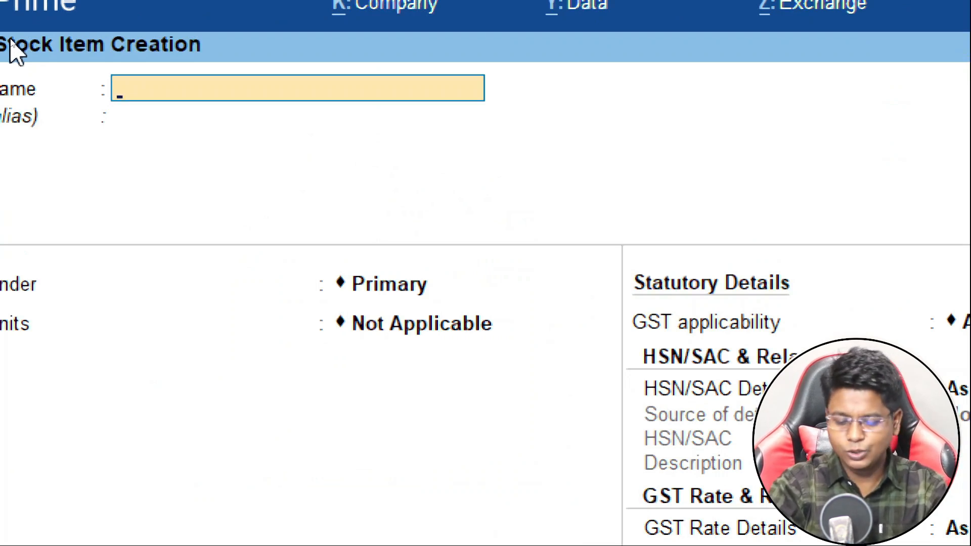
type("Tata Pu")
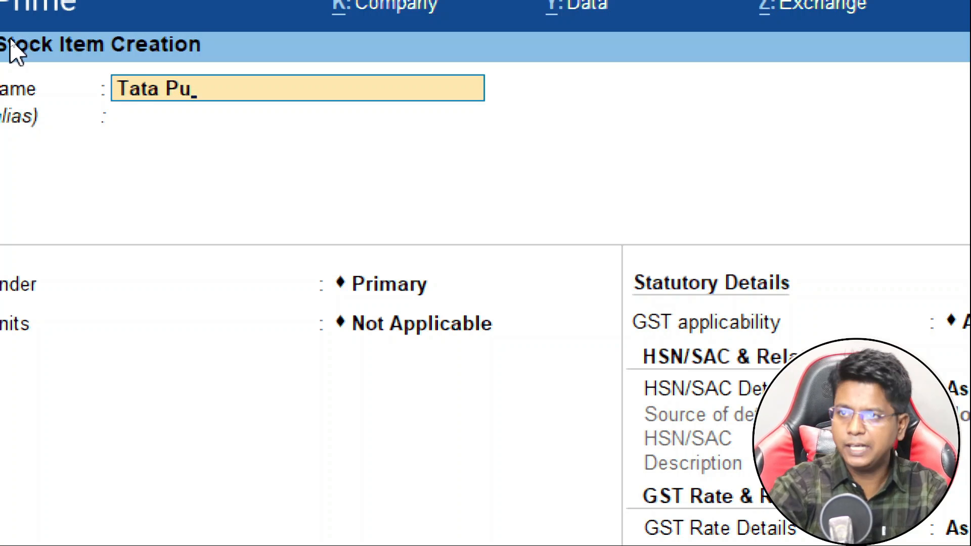
type("nch")
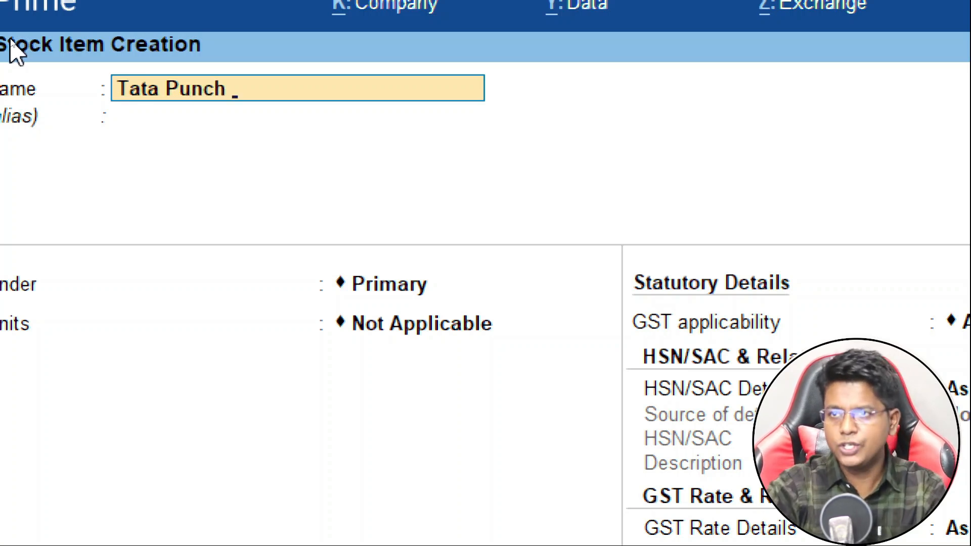
key("Return")
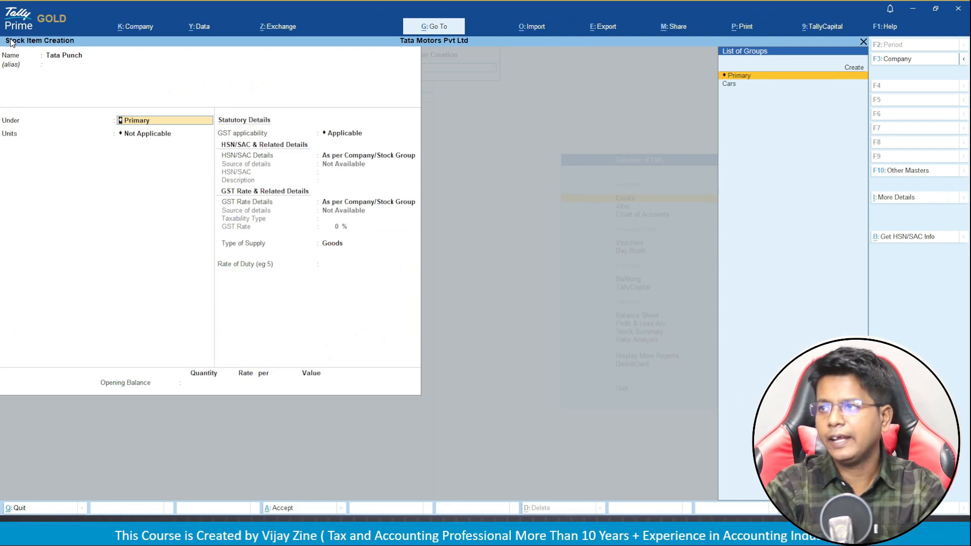
key("Down")
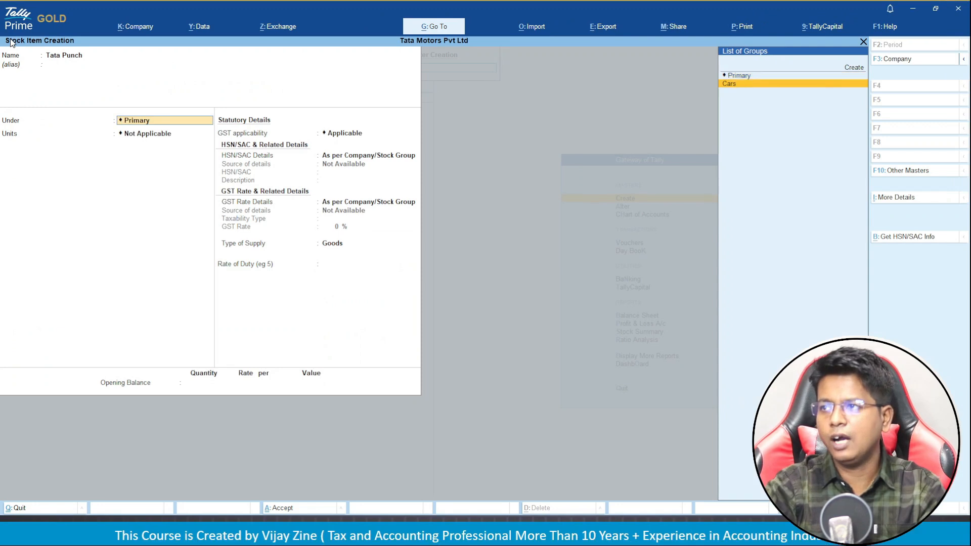
key("Return")
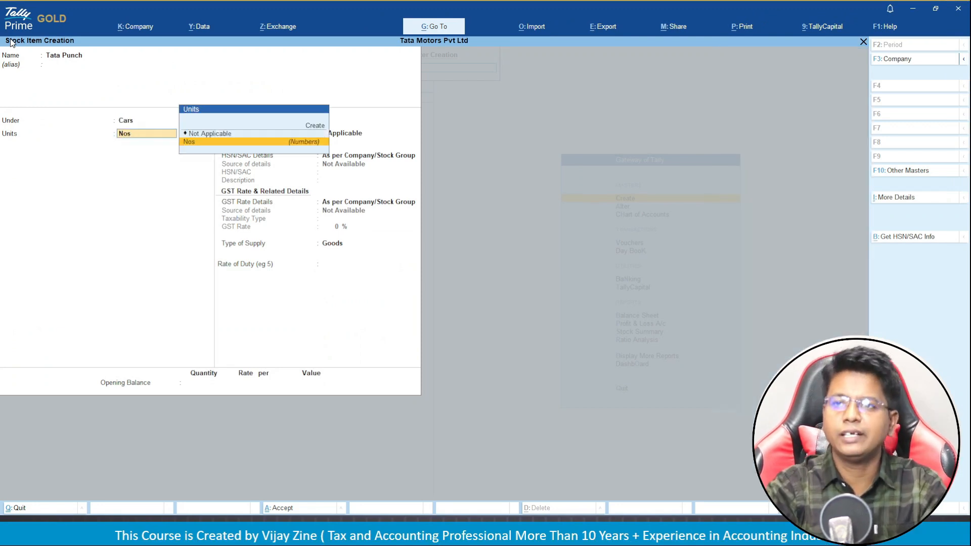
key("Return")
key("Return")
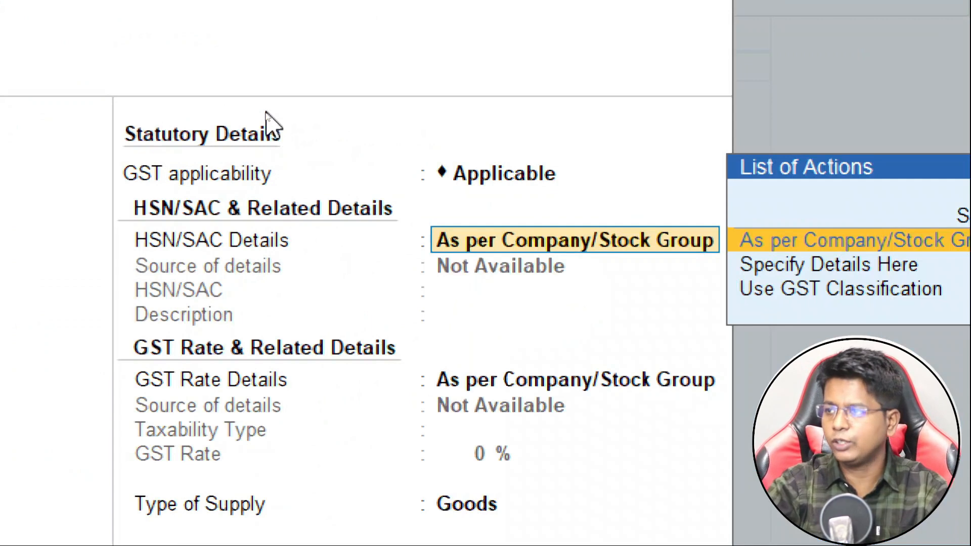
key("Down")
key("Return")
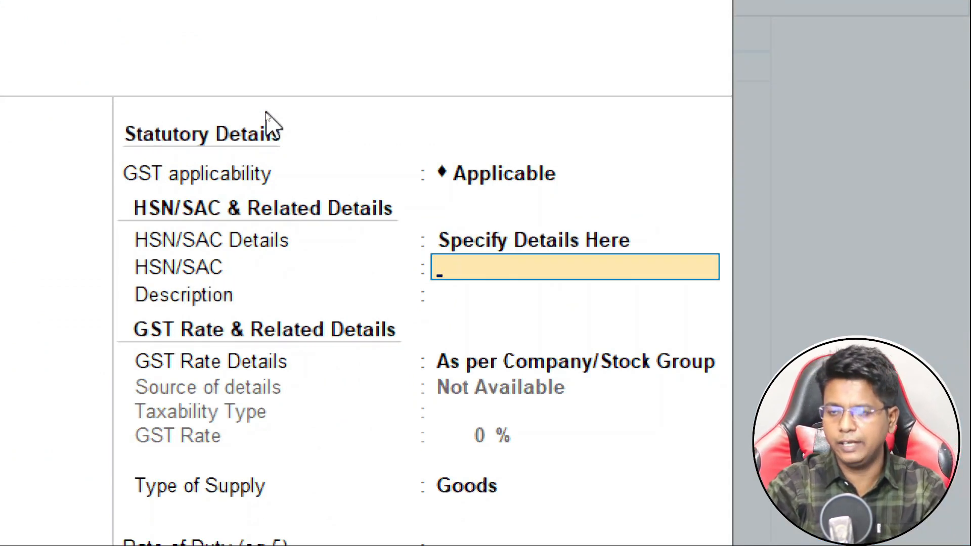
type("852147")
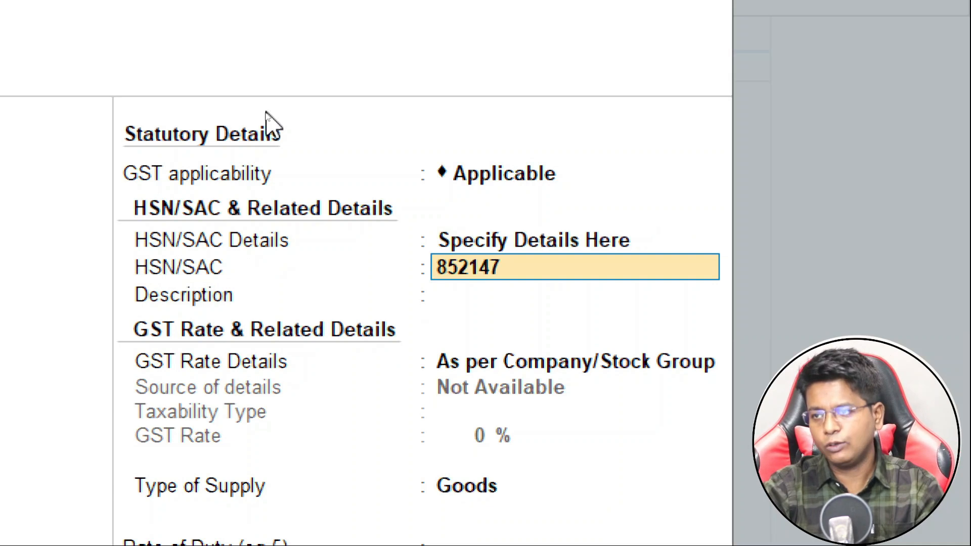
key("Return")
type("Cars")
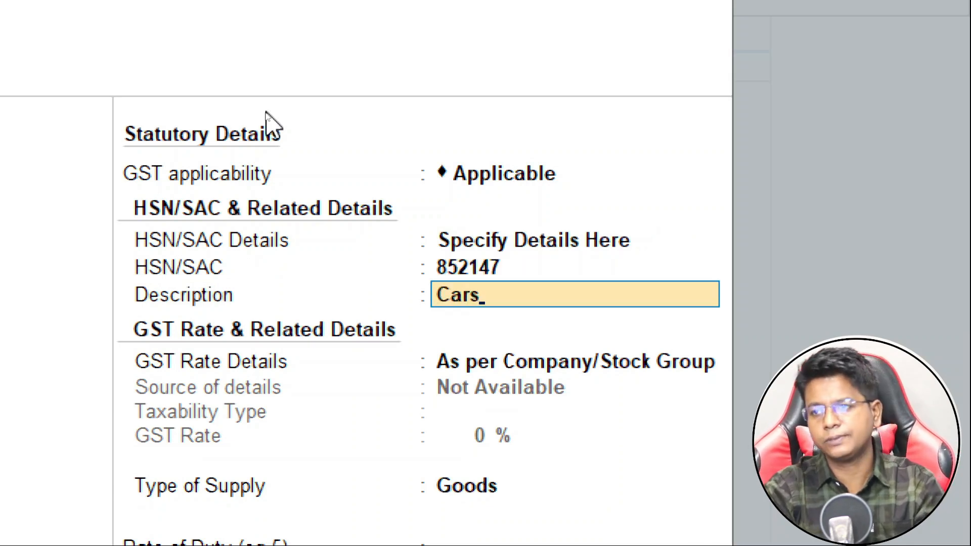
key("Return")
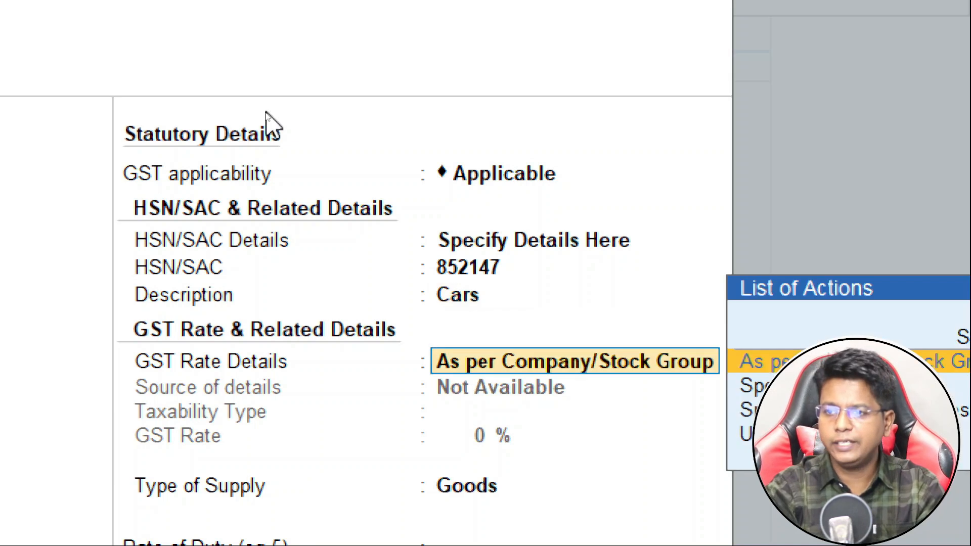
Give Tata Punch an 18% taxable GST rate, save it, and return to the Gateway of Tally.
key("Down")
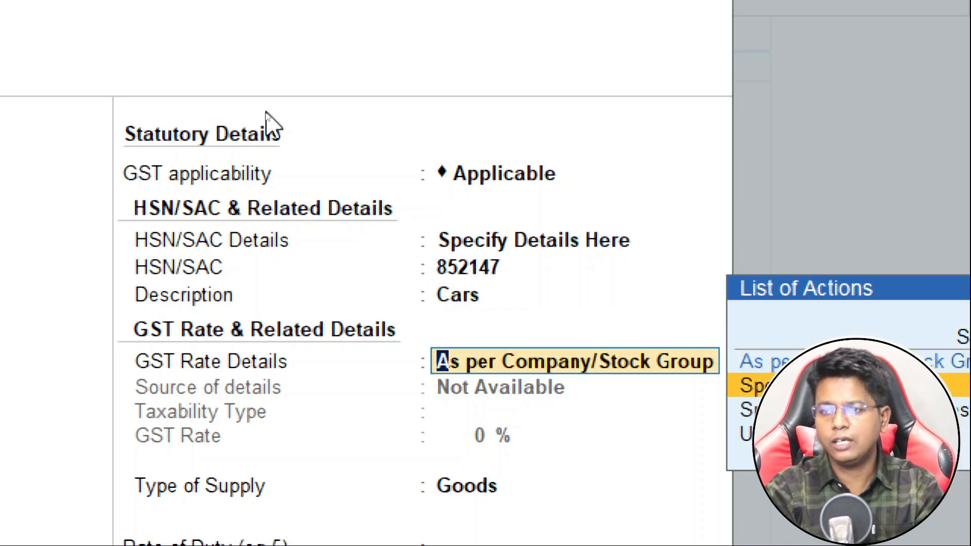
key("Return")
key("Return")
type("18")
key("Return")
key("Return")
key("Return")
key("Return")
key("Return")
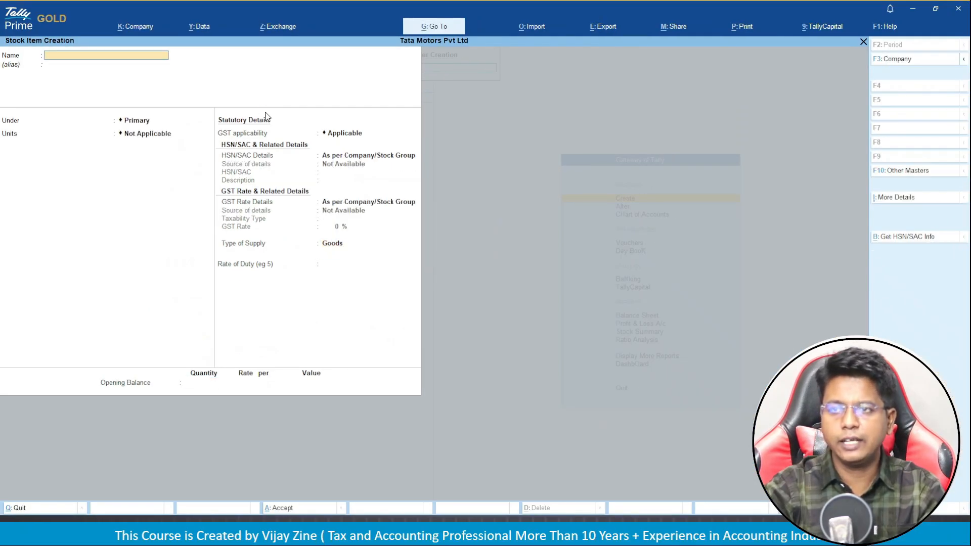
key("Escape")
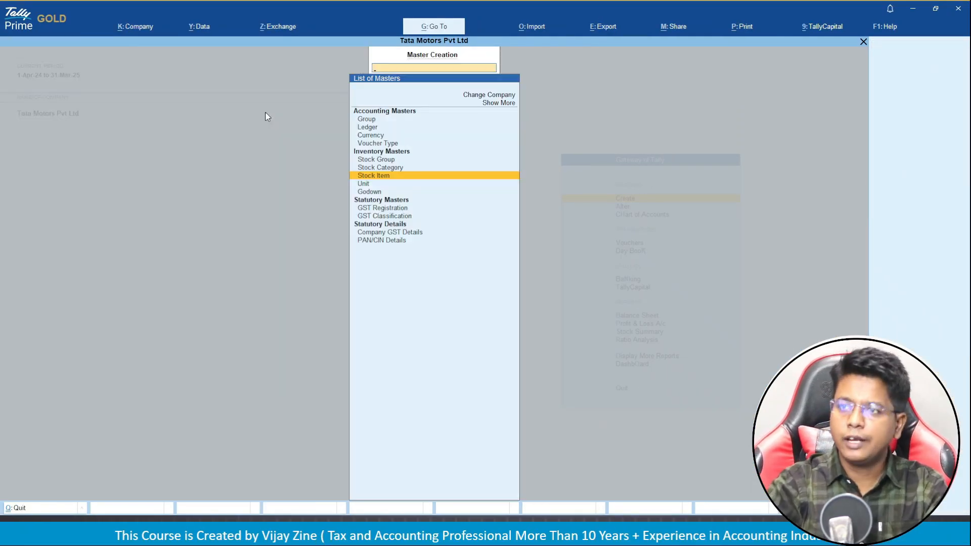
key("Escape")
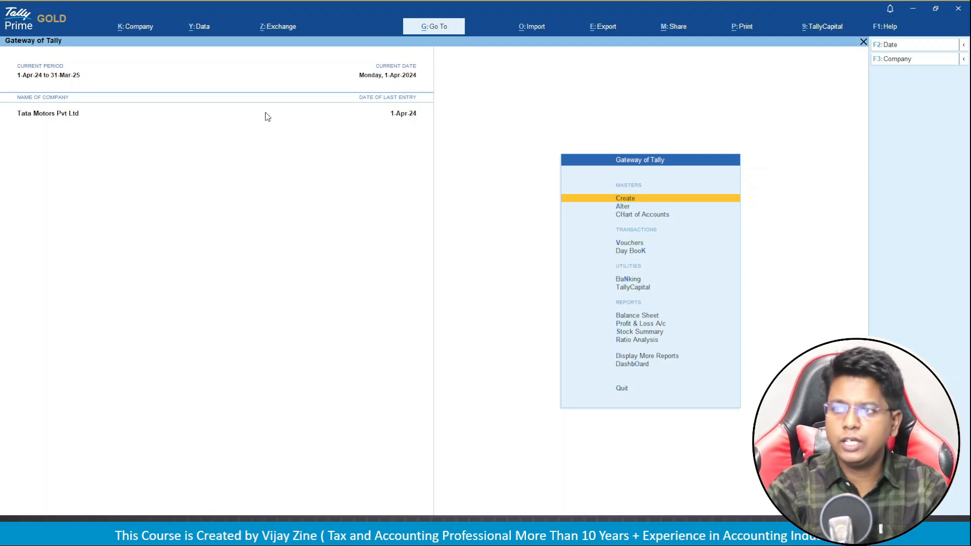
key("Down")
key("Down")
key("Down")
key("Return")
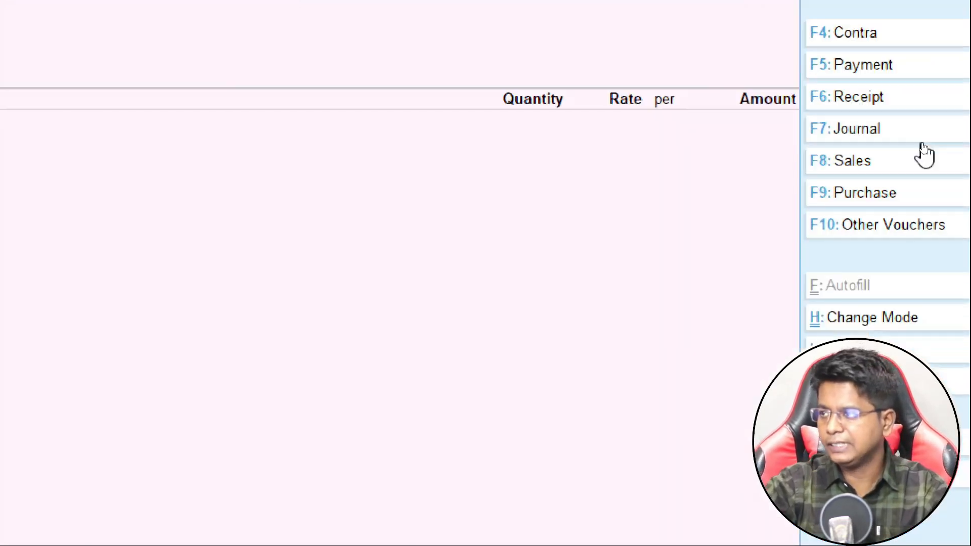
left_click(926, 161)
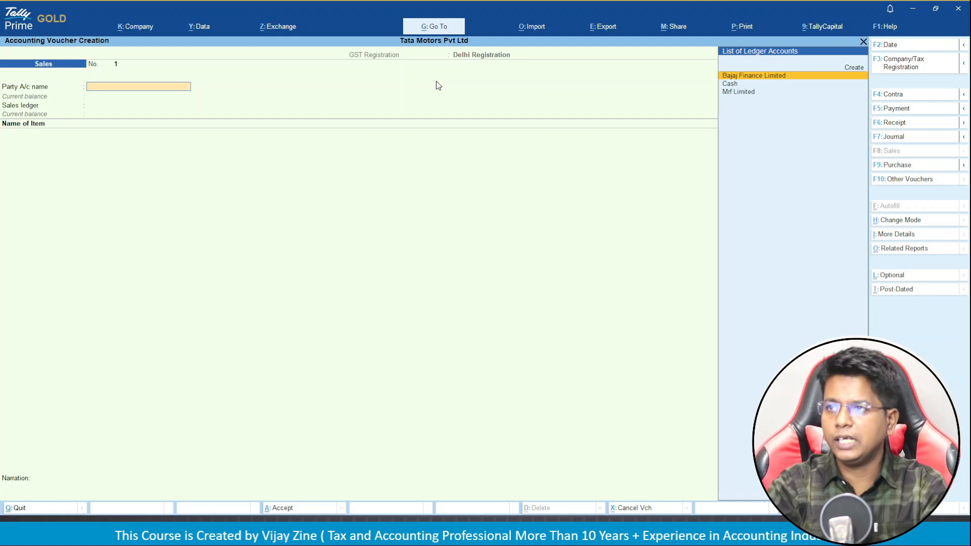
key("Escape")
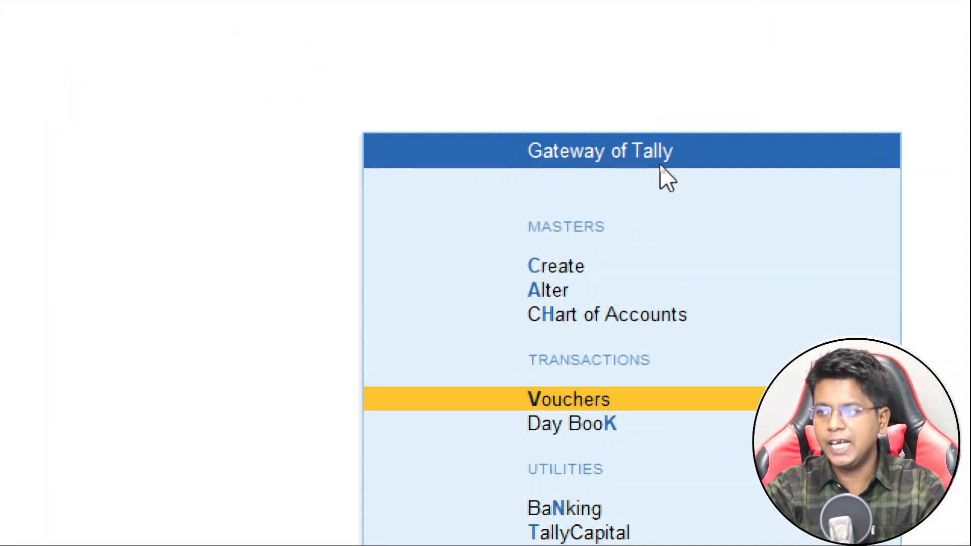
Open the Sales voucher type for alteration through Alter > Voucher Type.
key("Up")
key("Up")
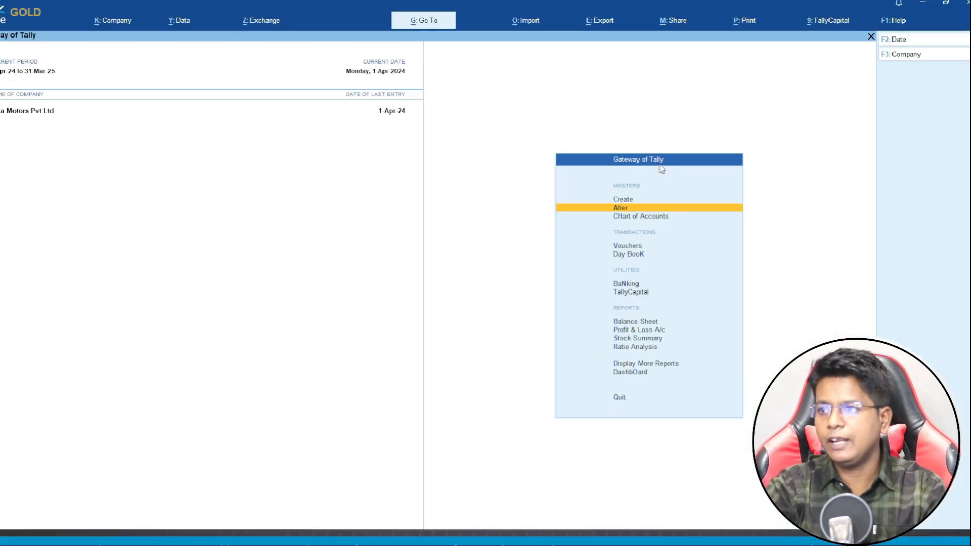
key("Return")
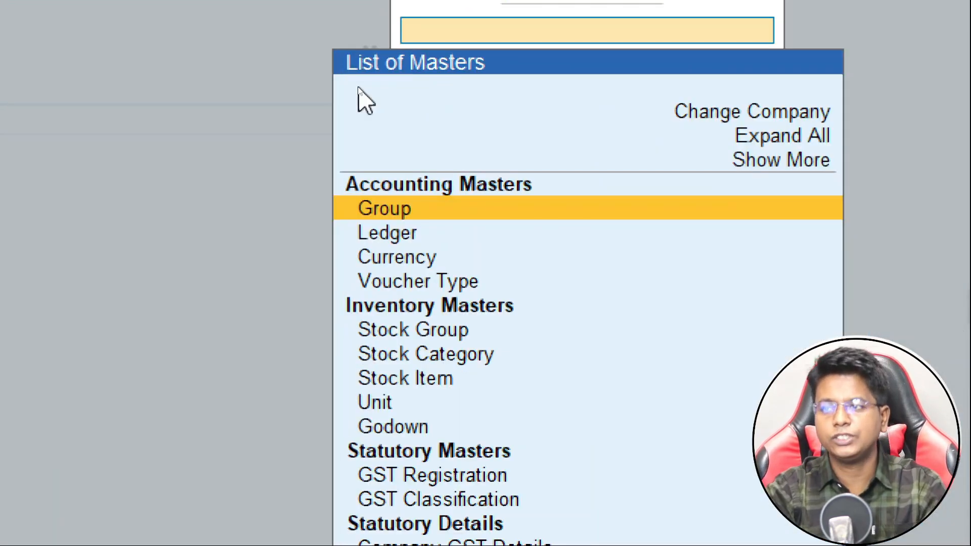
key("Down")
key("Down")
key("Down")
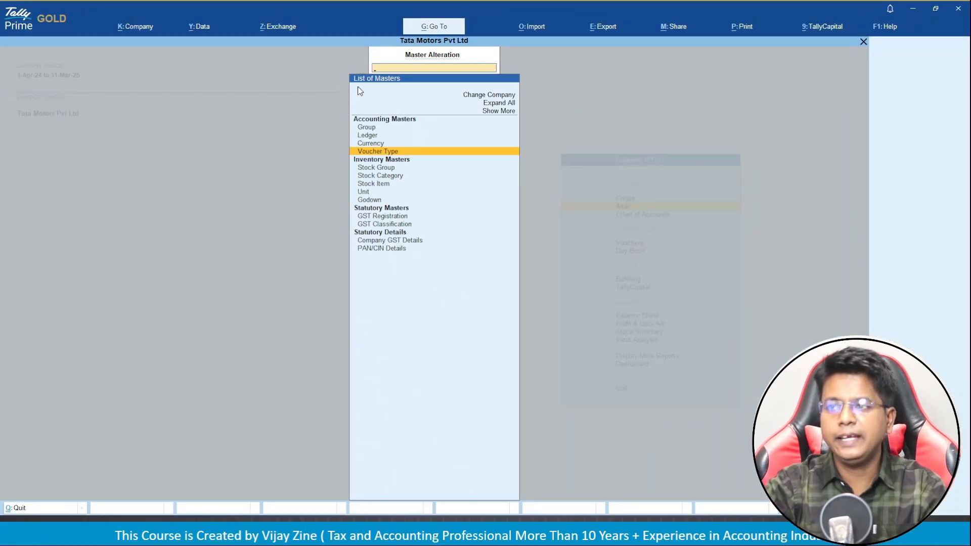
key("Return")
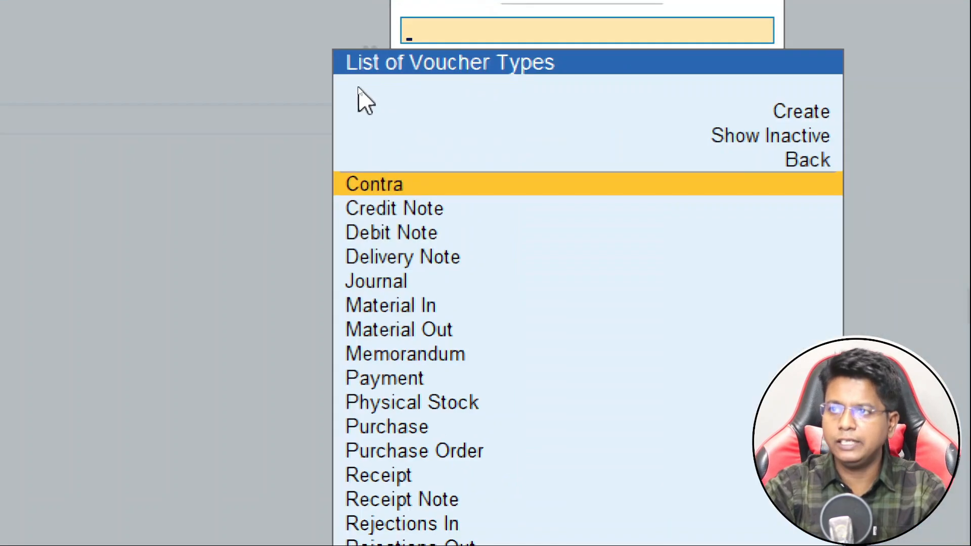
key("Down")
key("Down")
key("Down")
key("Down")
key("Down")
key("Down")
key("Down")
key("Down")
key("Down")
key("Down")
key("Down")
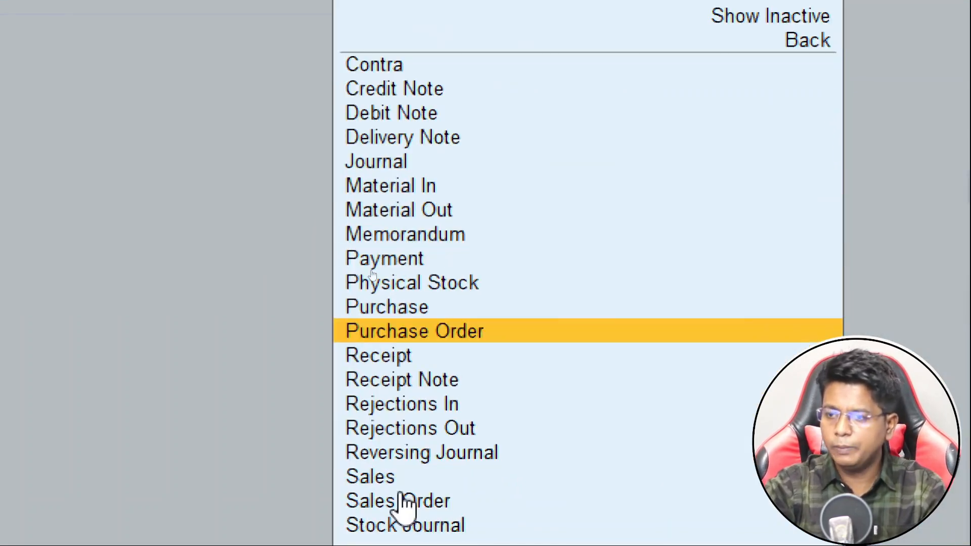
key("Down")
key("Down")
key("Down")
key("Down")
key("Down")
key("Down")
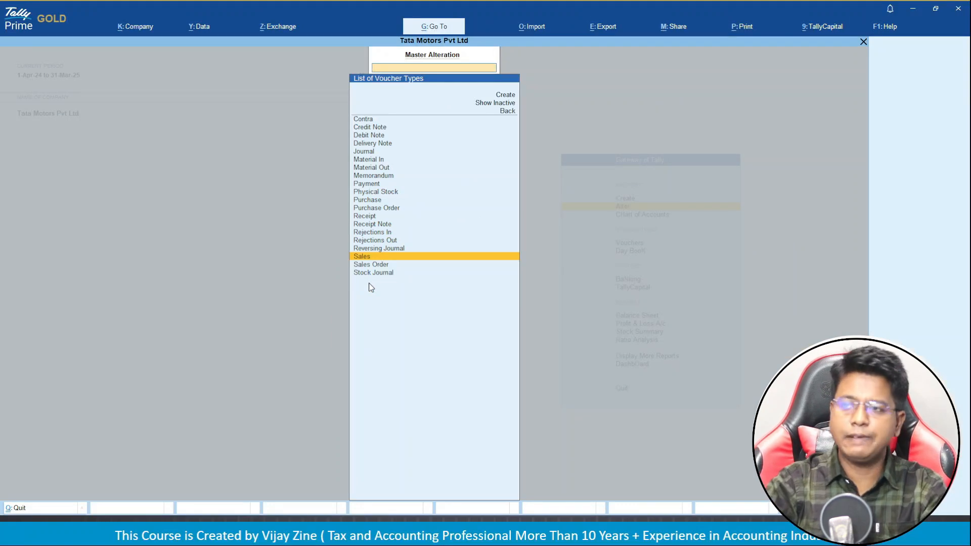
key("Return")
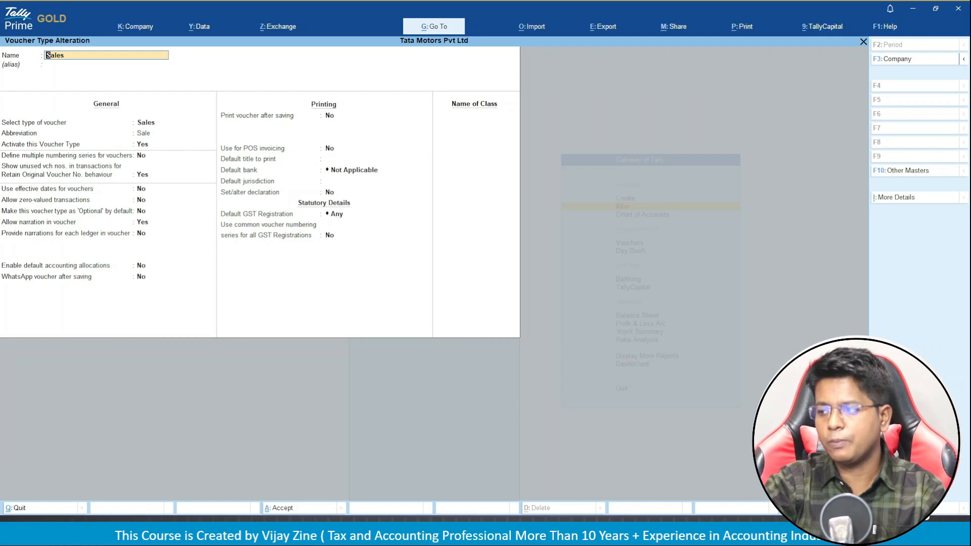
Enable the multiple numbering series option in the F12 voucher type configuration.
key("F12")
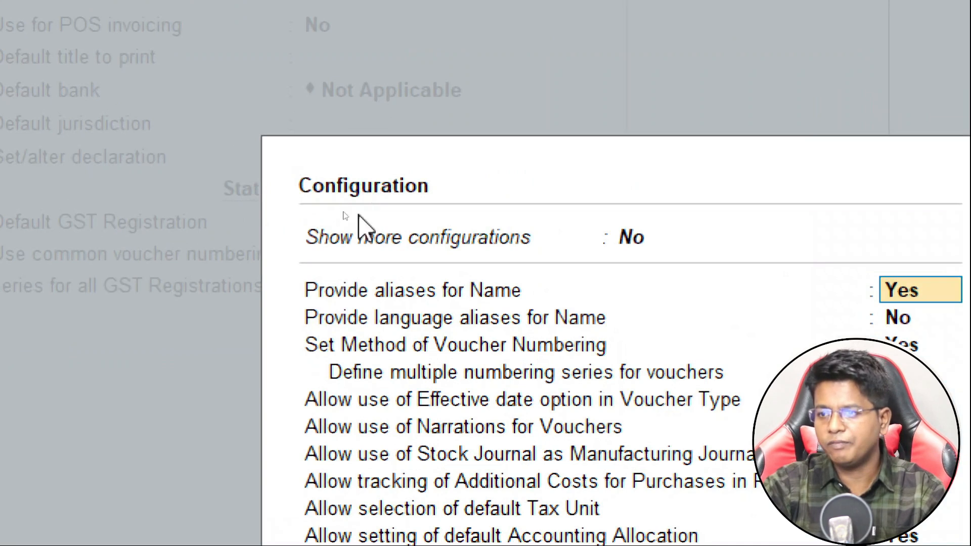
left_click(331, 379)
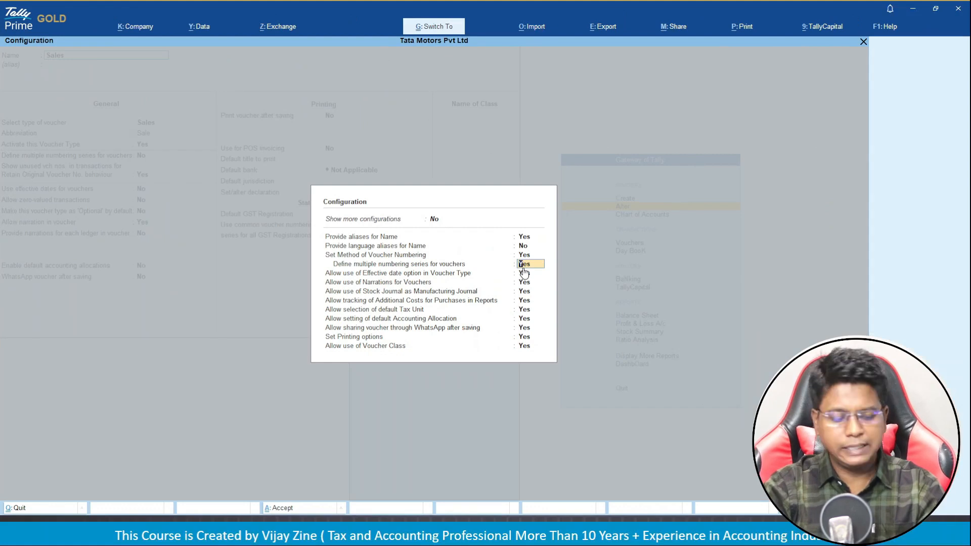
key("ctrl+a")
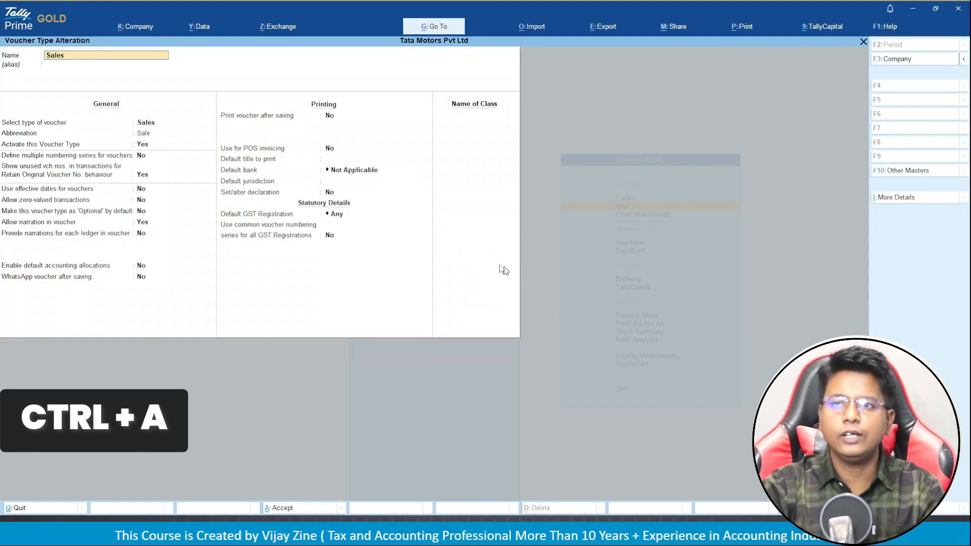
Set Define multiple numbering series for vouchers to Yes to bring up the series list.
left_click(6, 156)
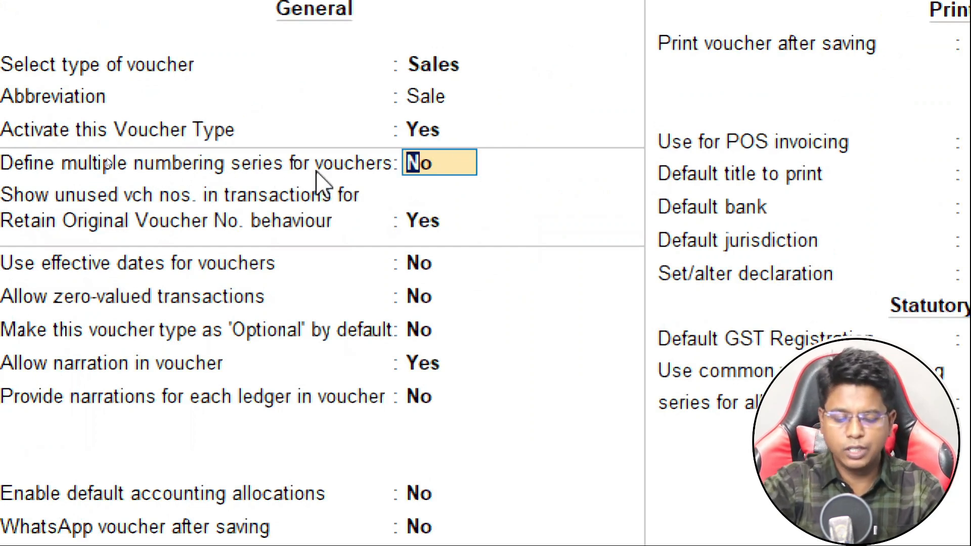
type("y")
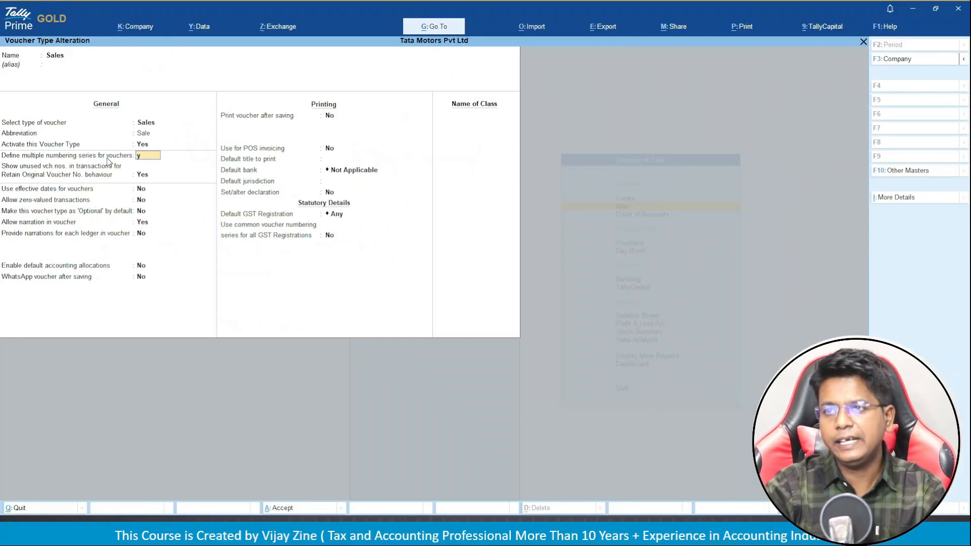
key("Return")
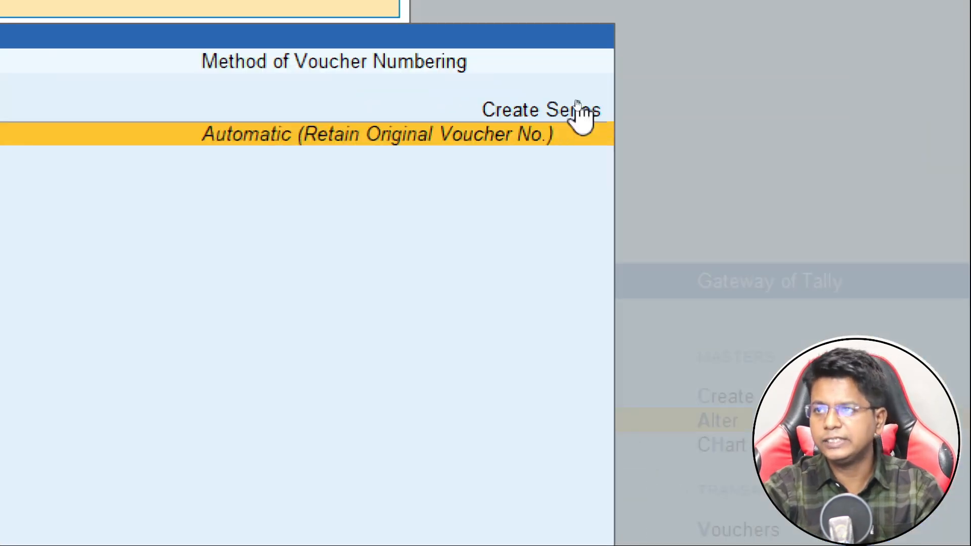
left_click(577, 101)
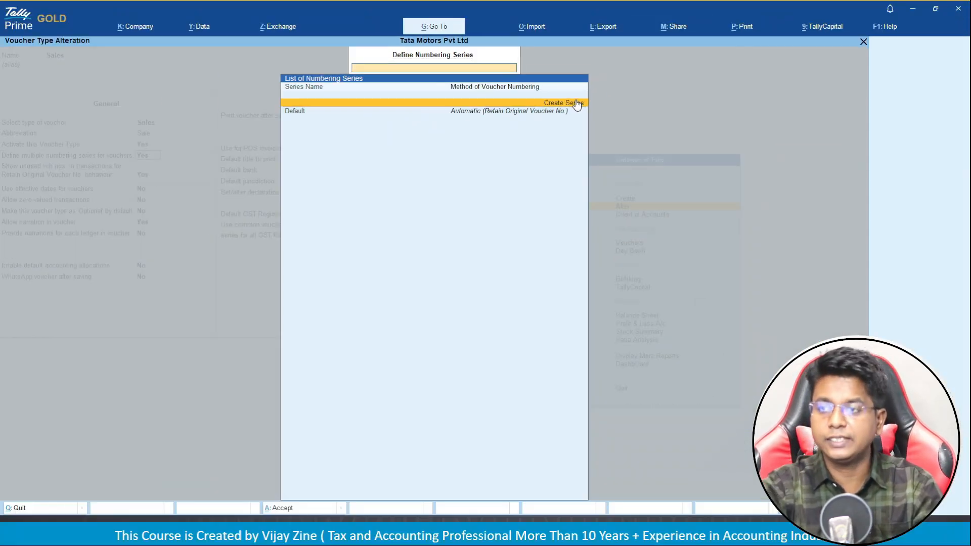
Create series 'Mah- Sales' with Automatic numbering and Retain Original Voucher No.
left_click(577, 103)
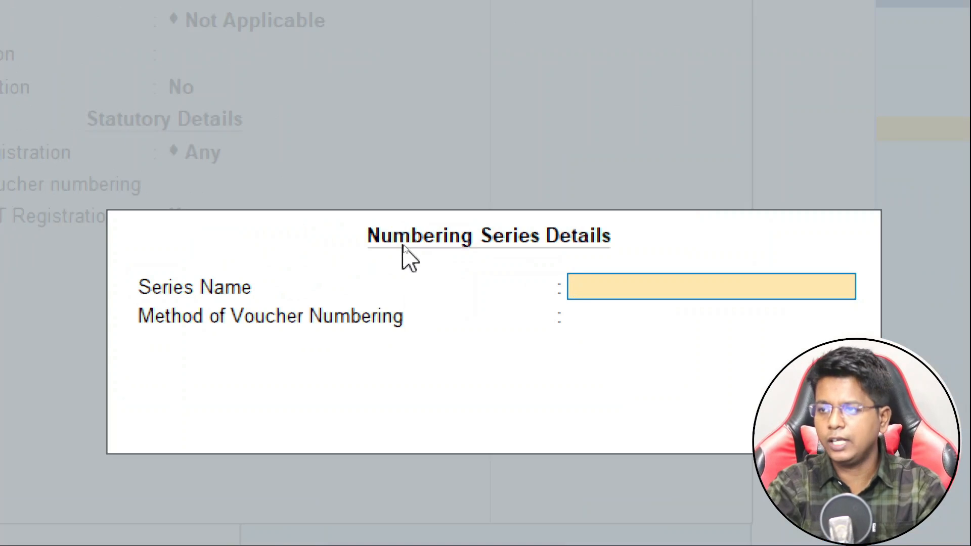
type("Mah-")
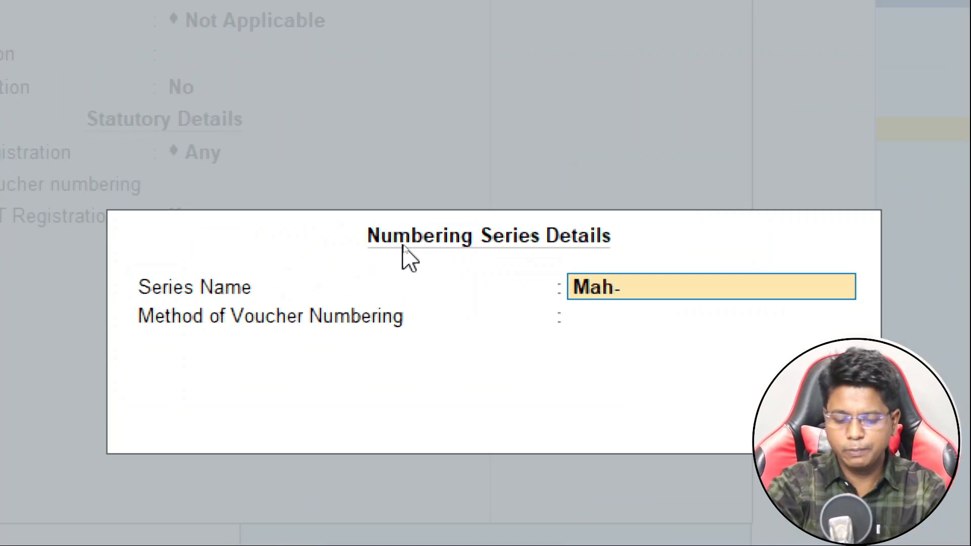
type(" Sales")
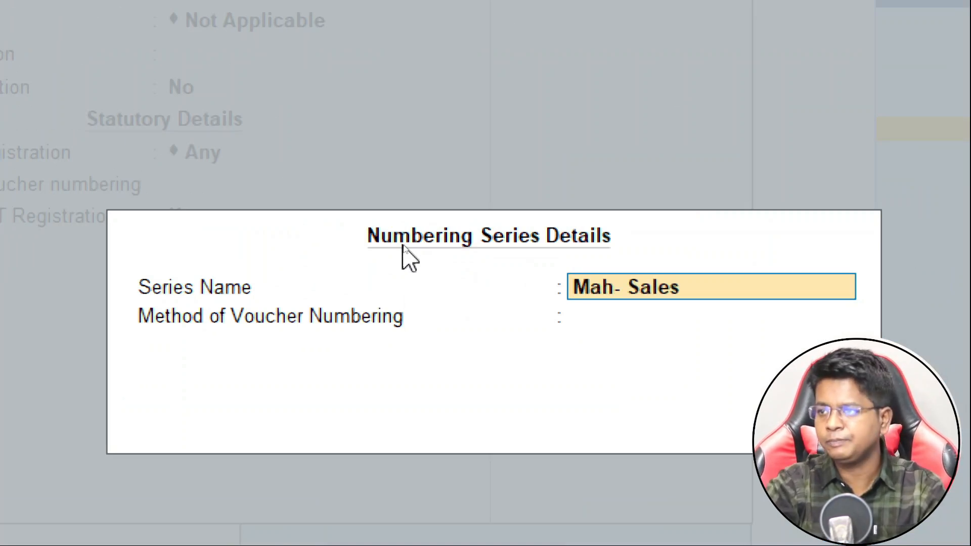
key("Return")
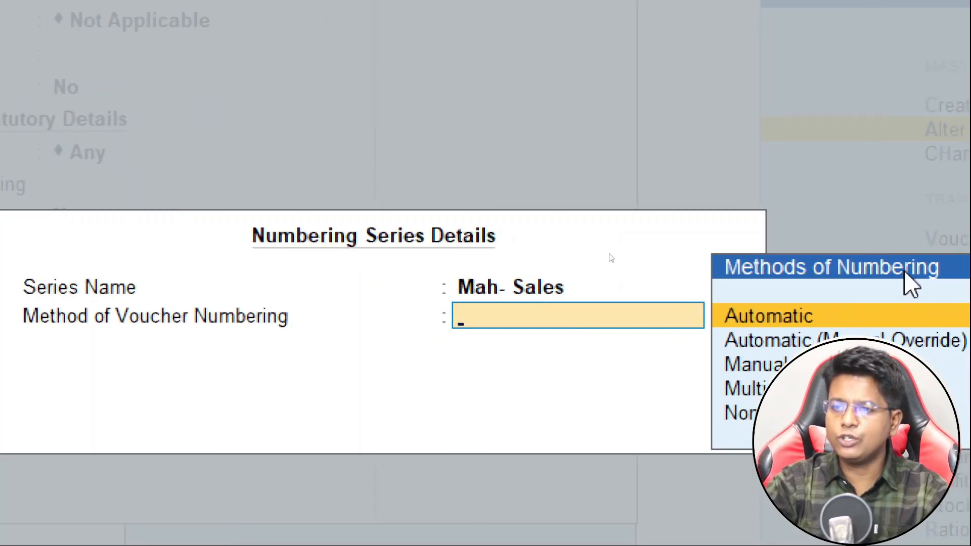
key("Return")
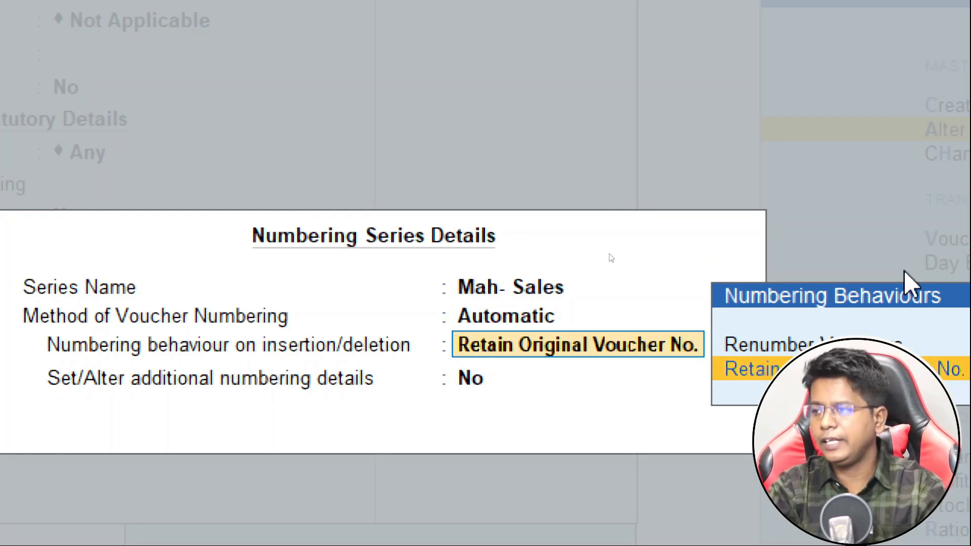
key("Return")
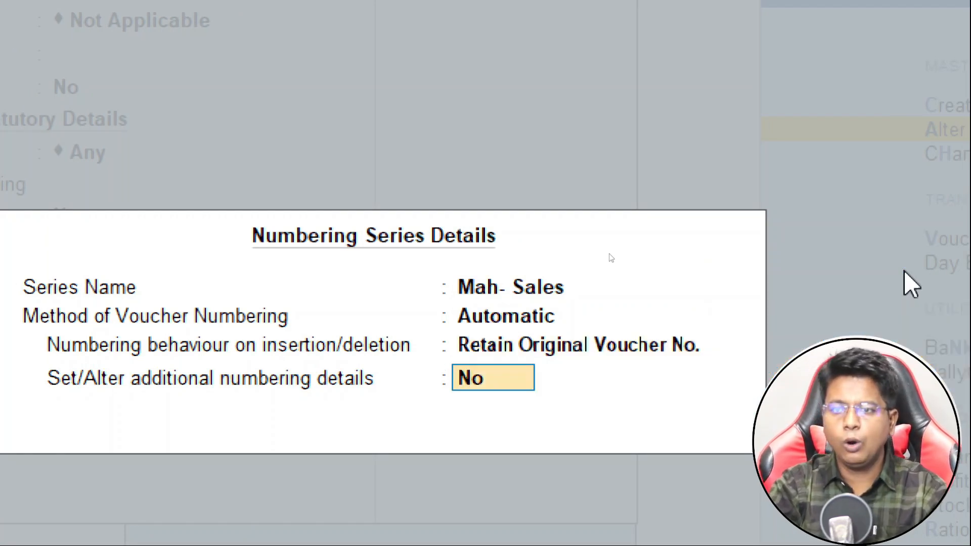
Turn on additional numbering details for Mah- Sales: start at 1, width 0, prefill with zero.
type("y")
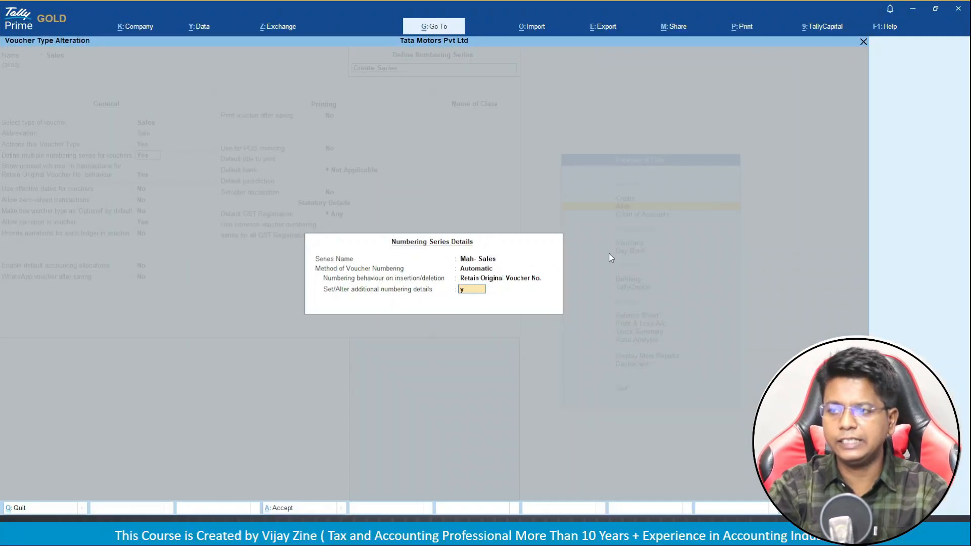
key("Return")
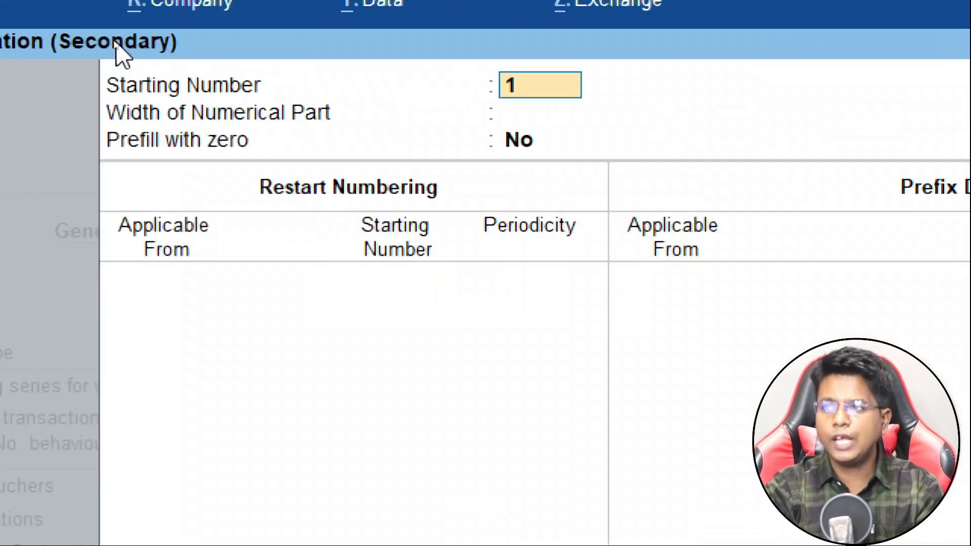
key("Return")
type("0")
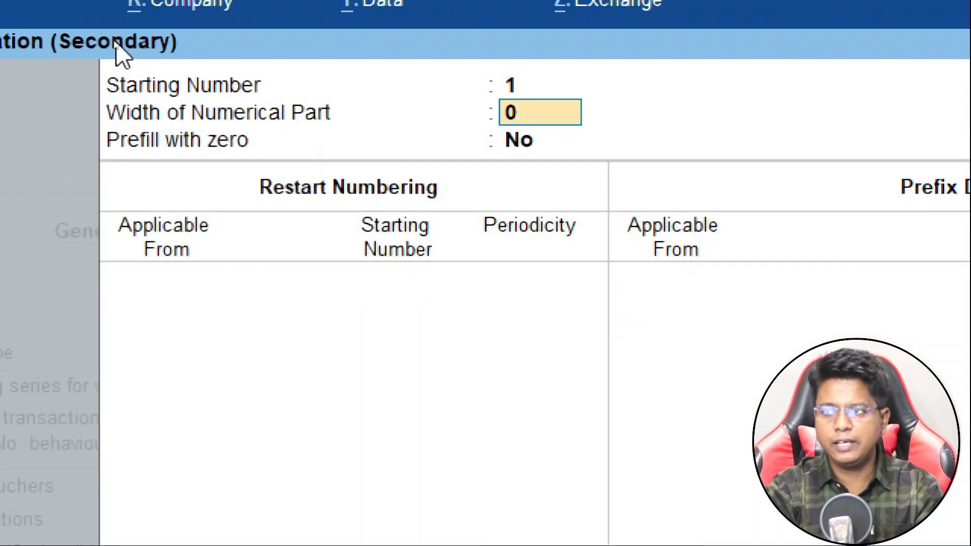
key("Return")
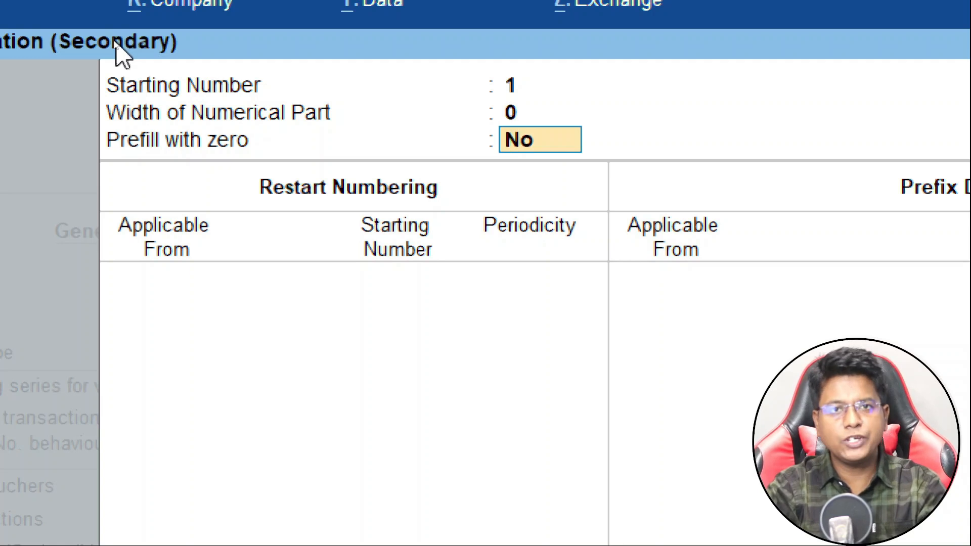
type("y")
key("Return")
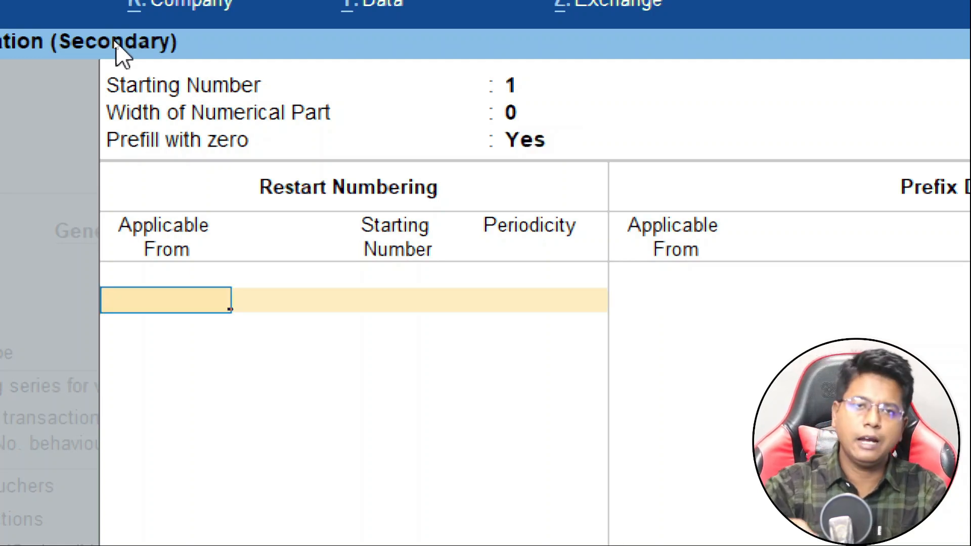
Restart Mah- Sales yearly at 1 from 1-Apr-24 and add prefix MH/2425/ from 1-Apr-24.
type("1.4.24")
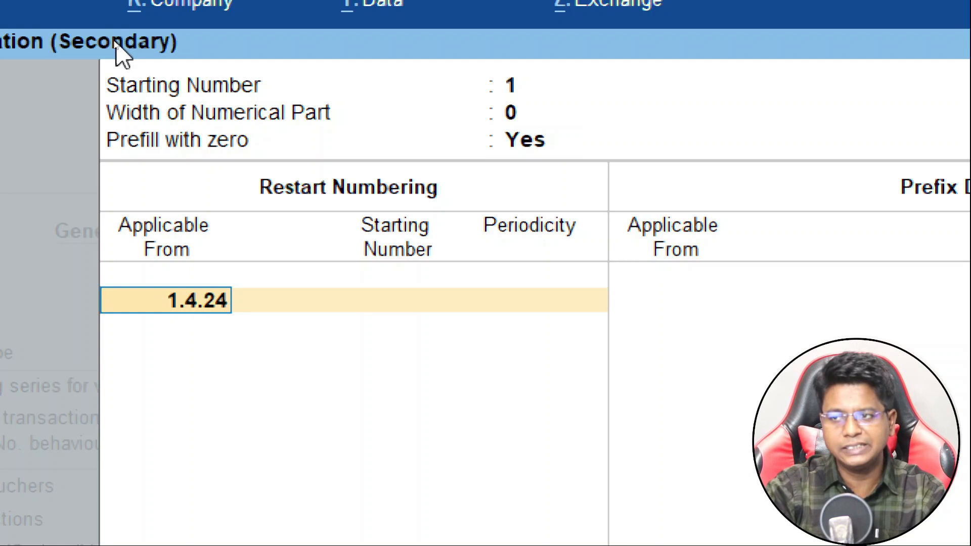
key("Return")
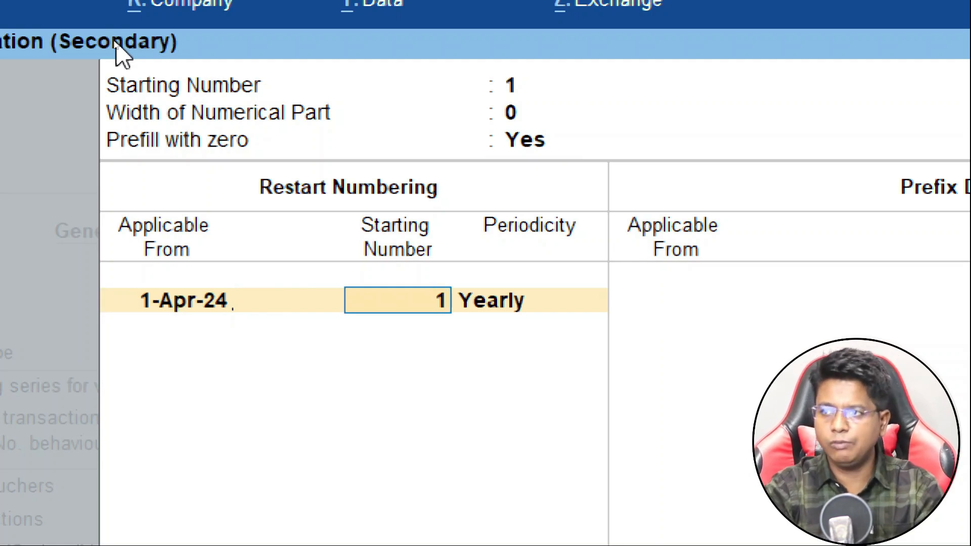
key("Return")
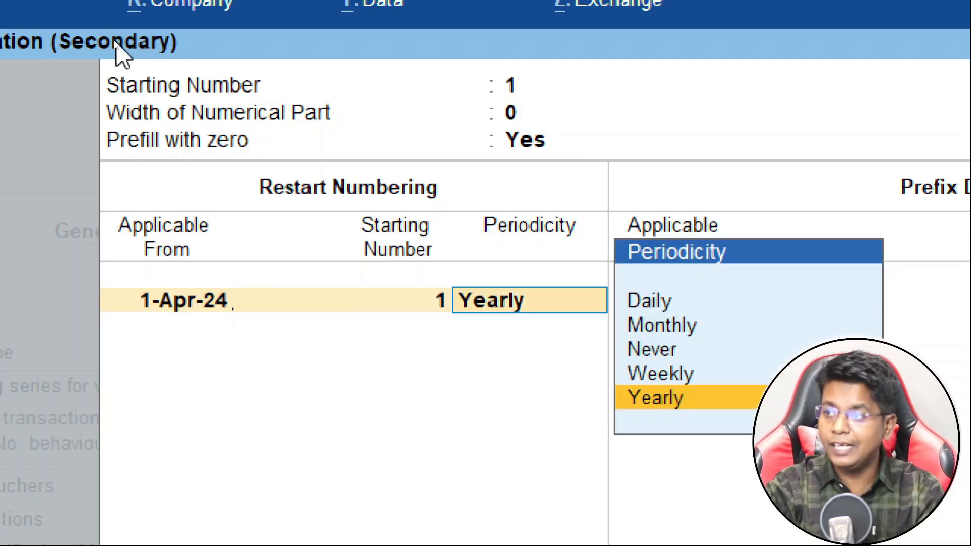
key("Return")
key("Return")
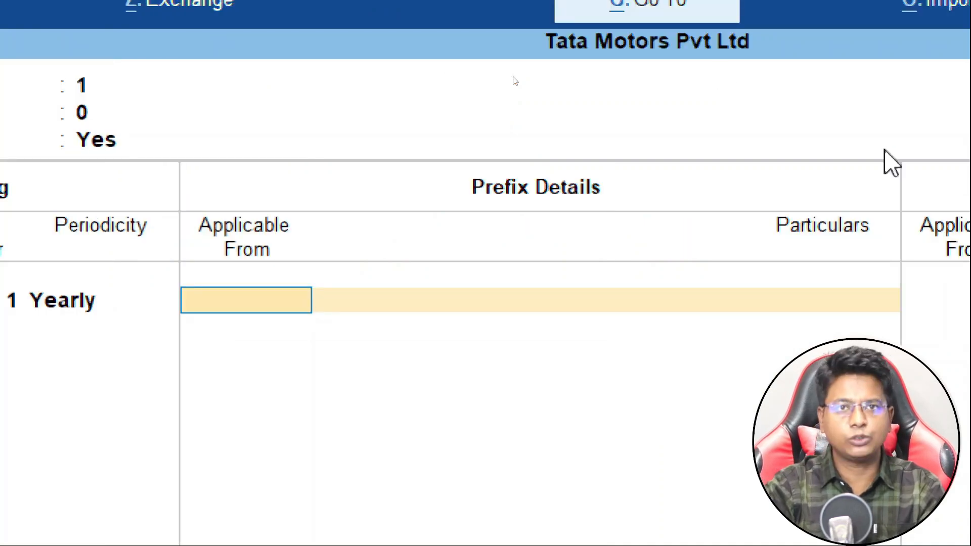
type("1.4")
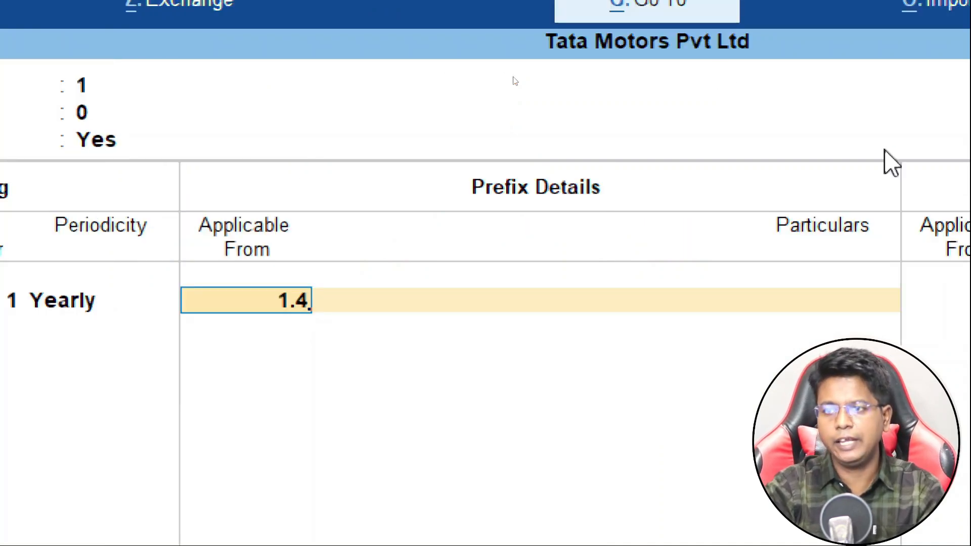
key("Return")
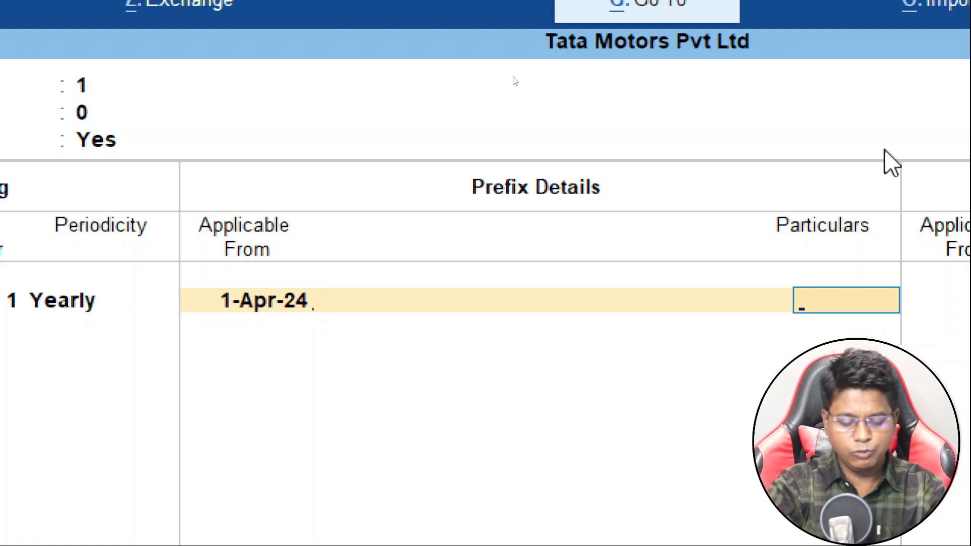
type("MH/")
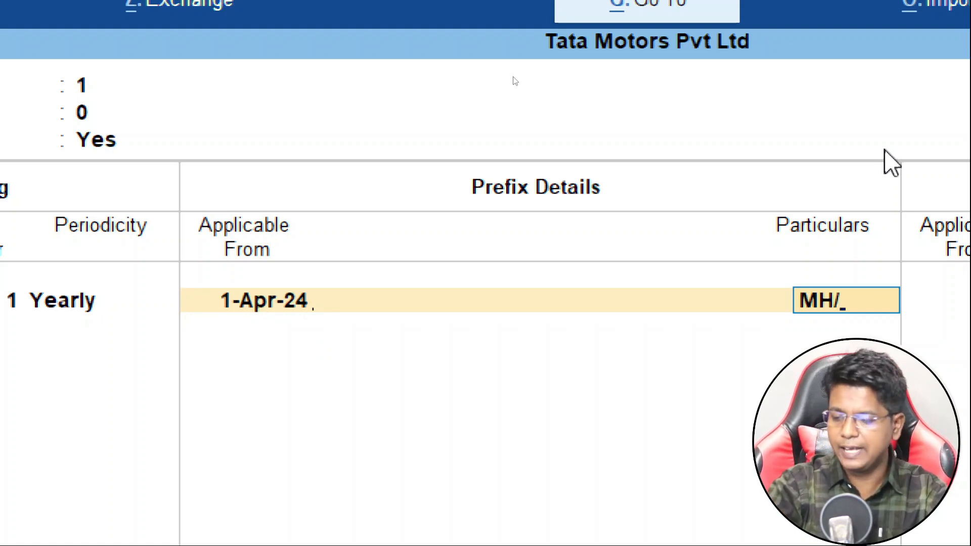
type("2425/")
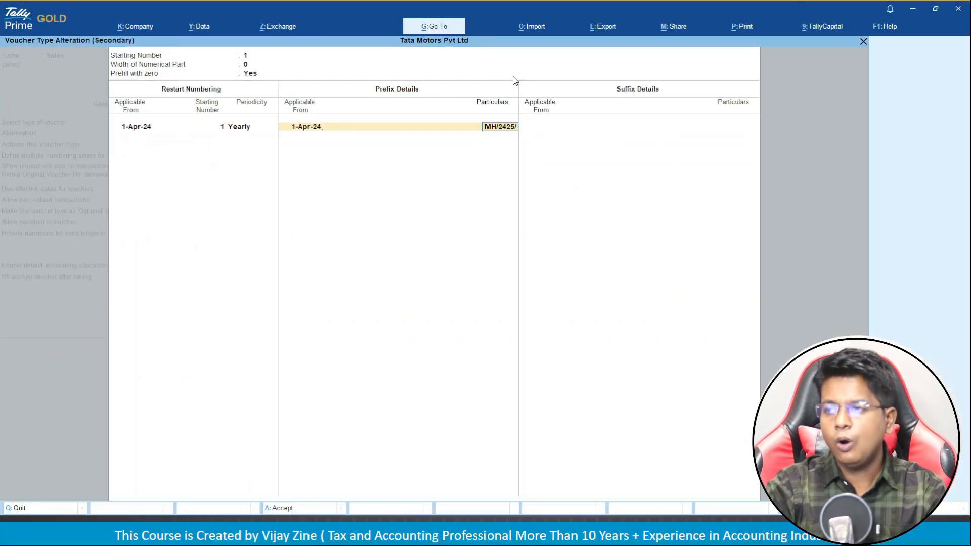
key("Return")
key("Return")
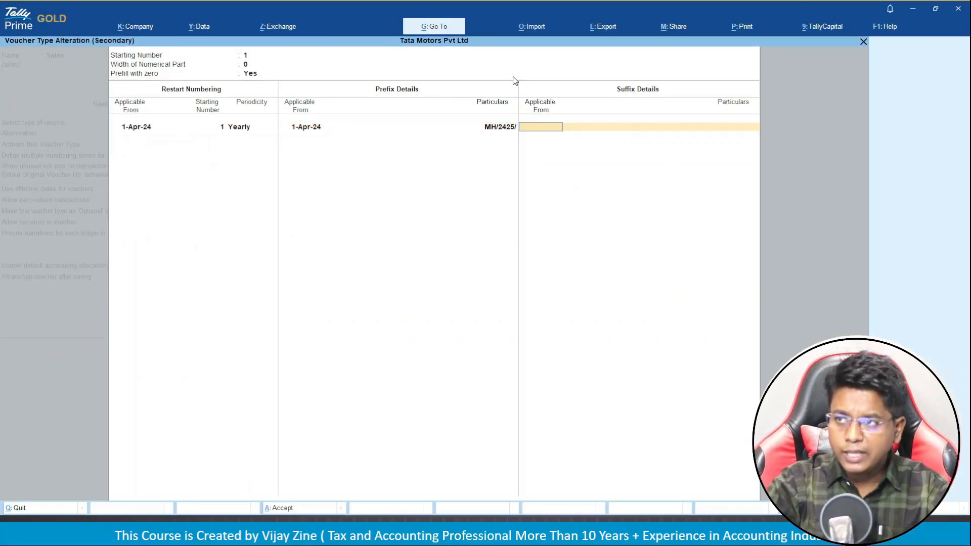
key("Return")
Create series 'Guj- Sales' with Automatic numbering.
key("Down")
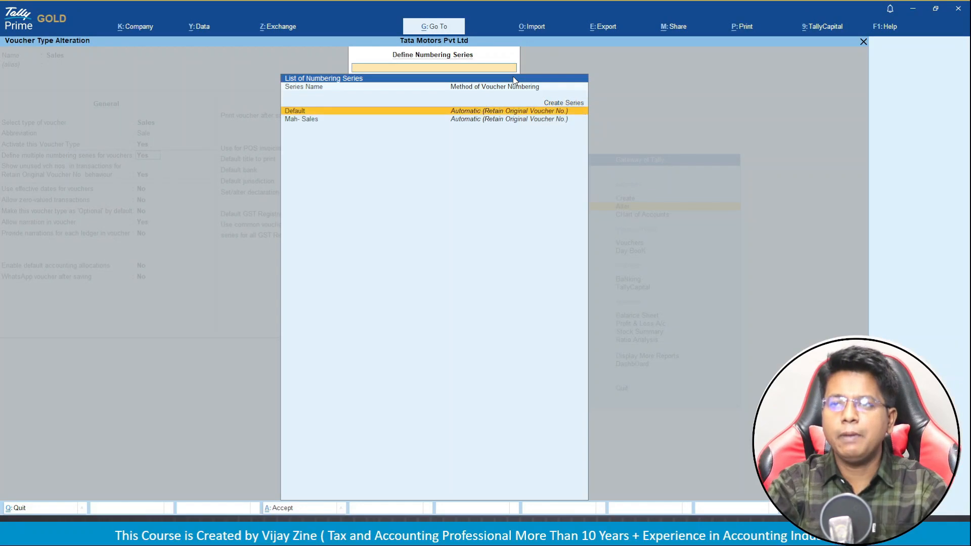
key("Down")
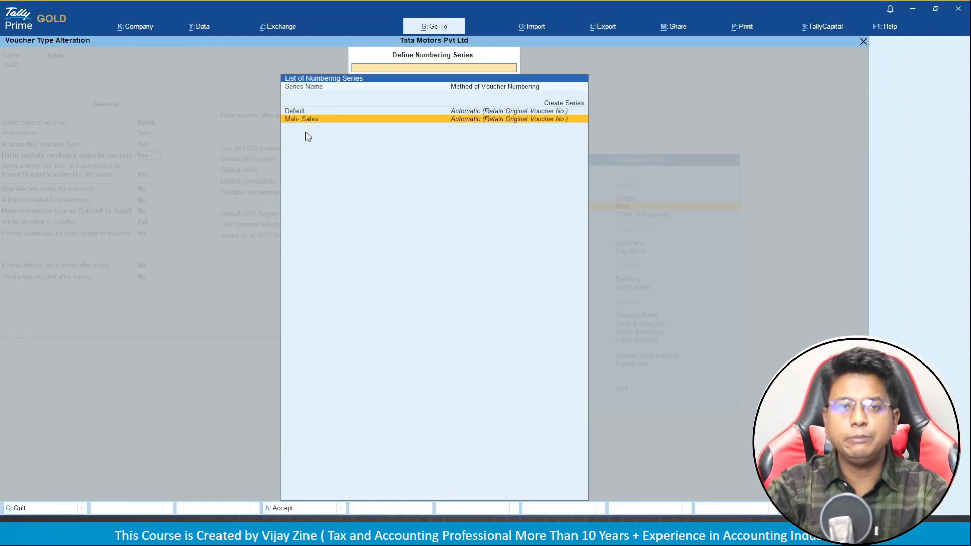
key("Up")
key("Up")
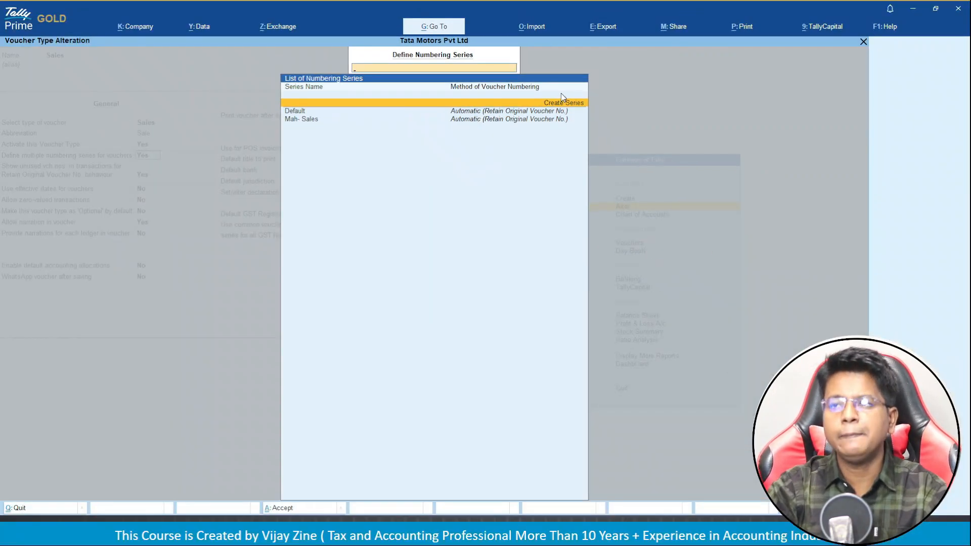
key("Return")
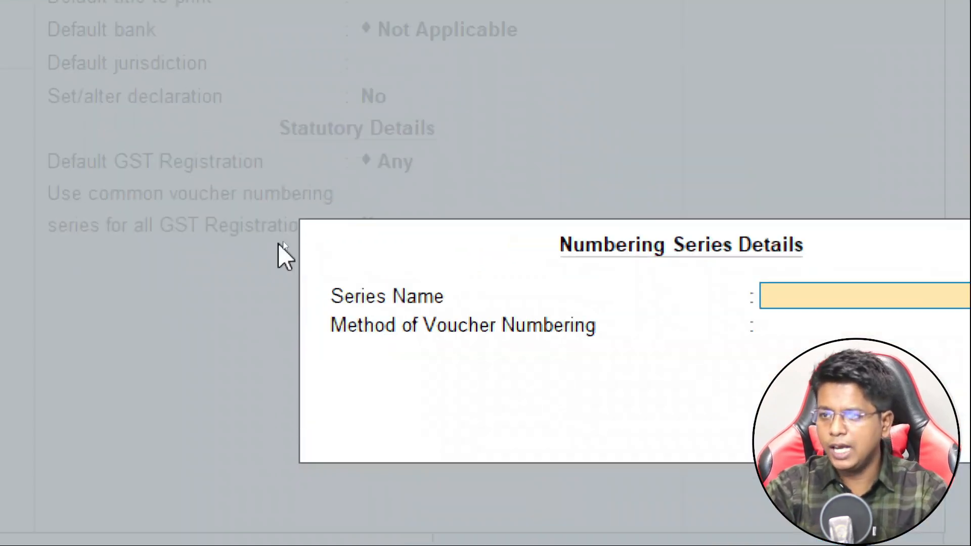
type("Guj")
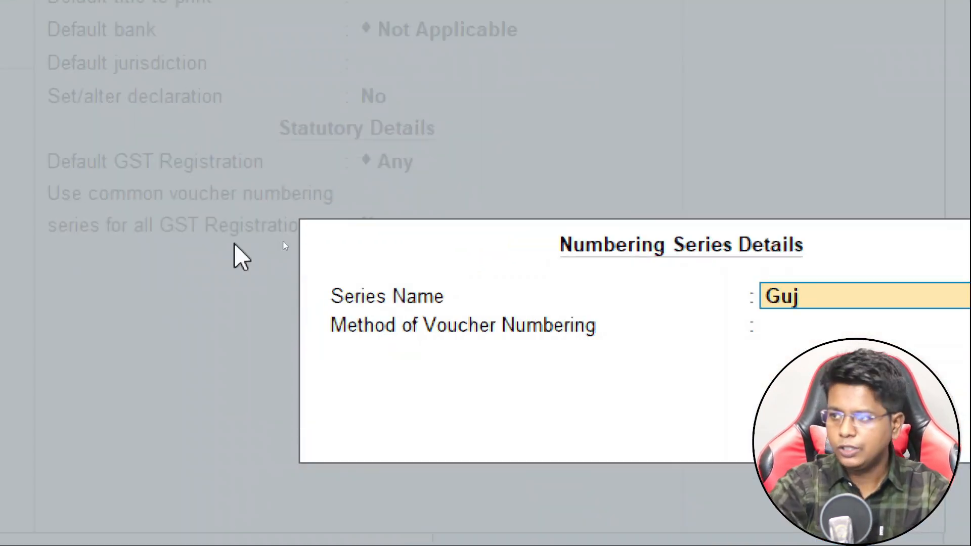
type("-")
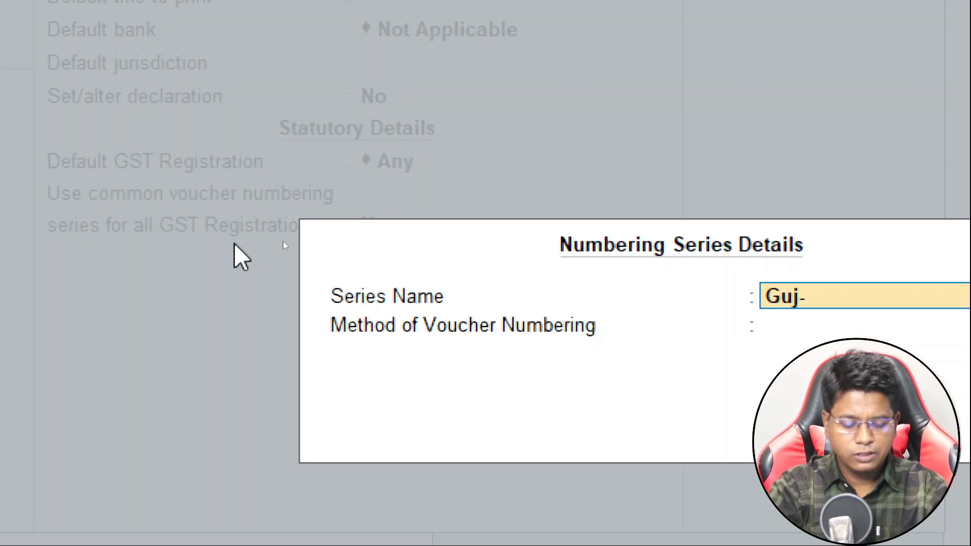
type(" Sales")
key("Return")
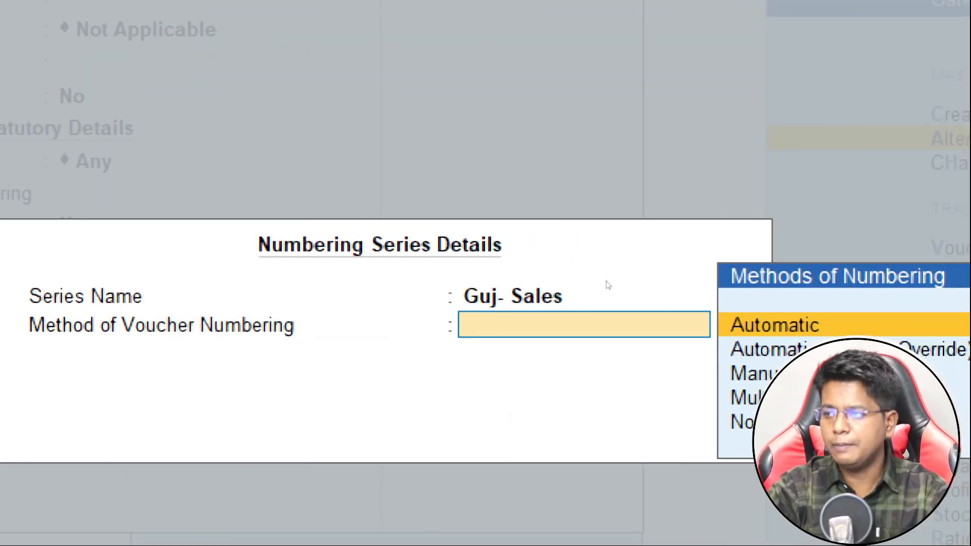
key("Return")
key("Return")
Turn on additional numbering details for Guj- Sales: start at 1, width 0, prefill with zero.
type("y")
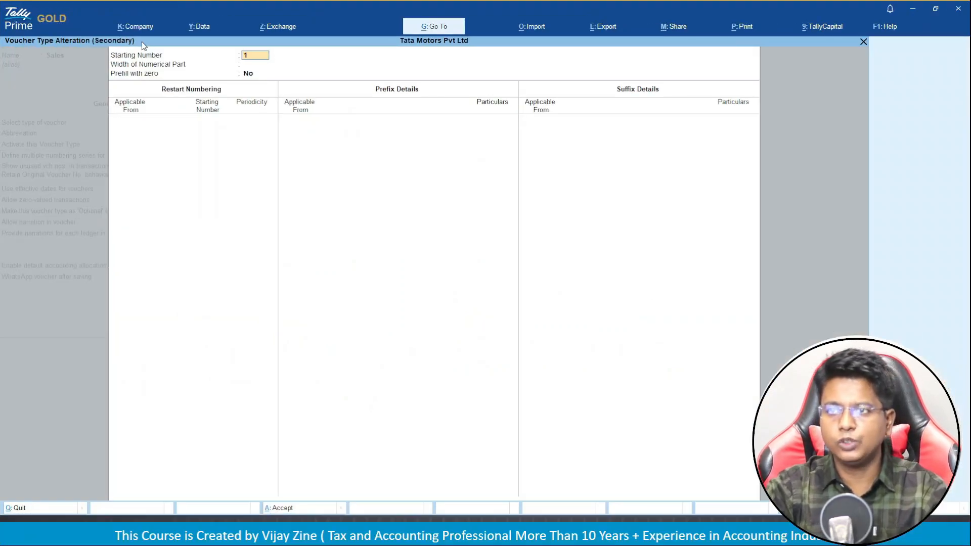
type("0")
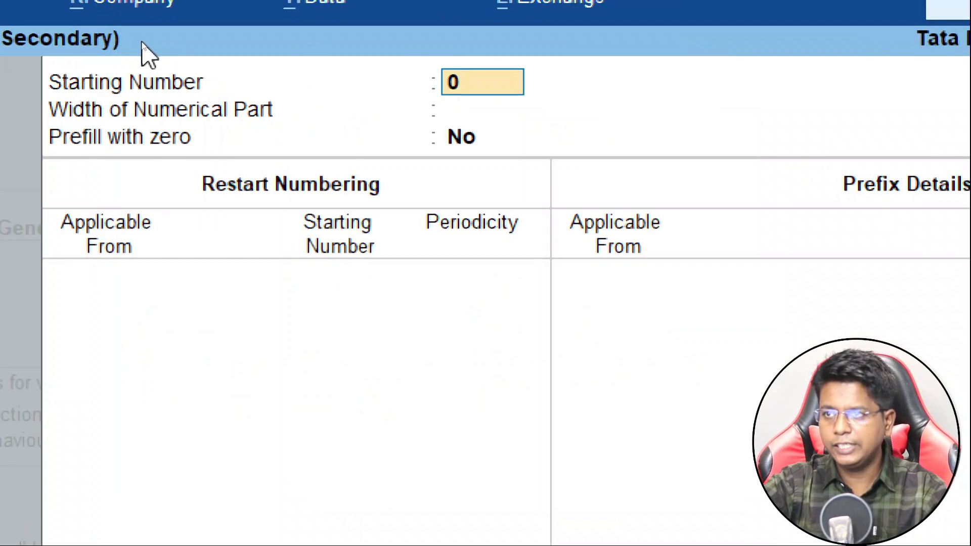
key("Return")
key("BackSpace")
type("1")
key("Return")
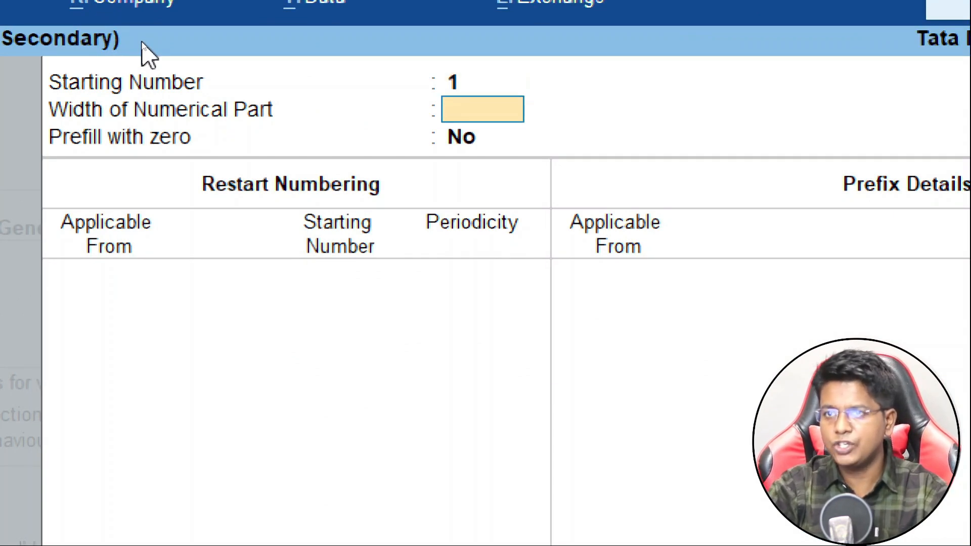
type("0")
key("Return")
type("y")
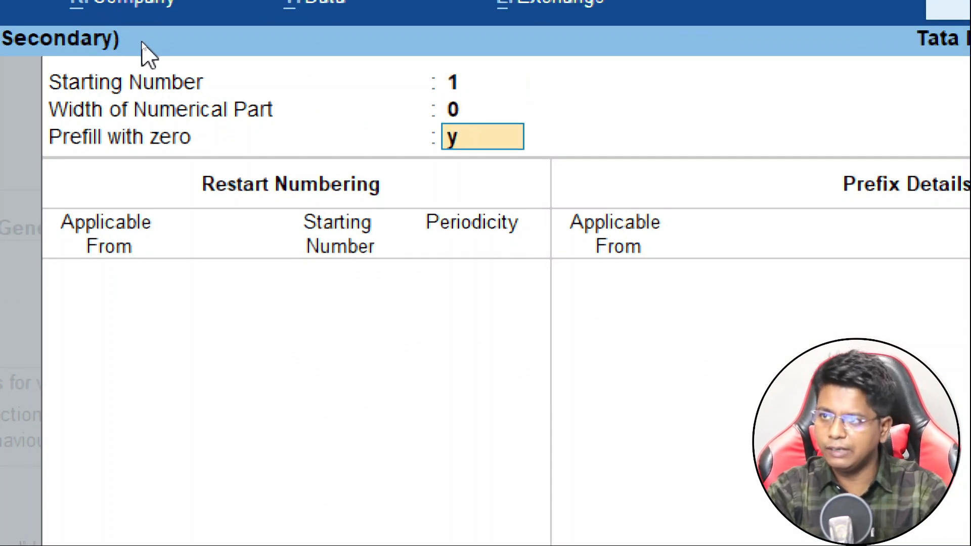
key("Return")
Restart Guj- Sales yearly at 1 from 1-Apr-24, set prefix GJ/2425/, and save.
type("1")
type(".4")
key("Return")
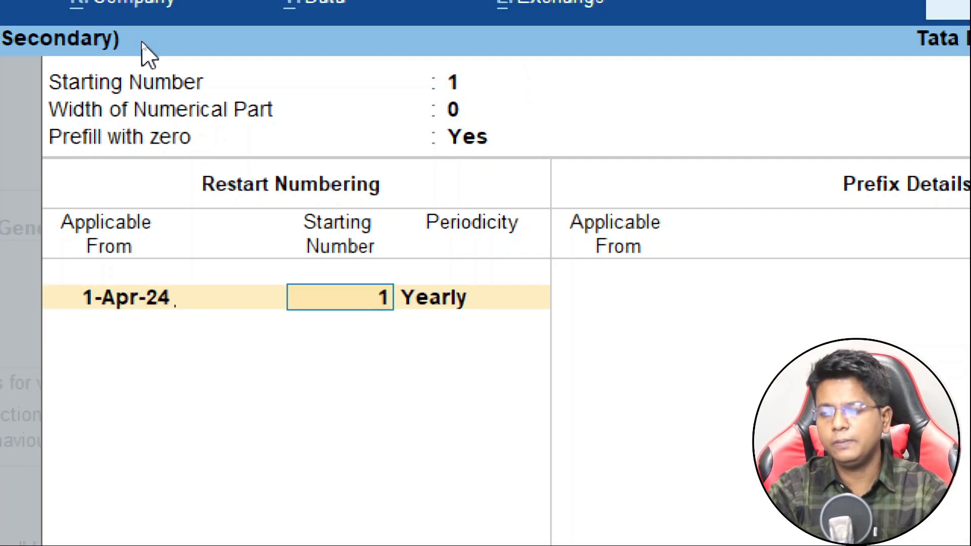
key("Return")
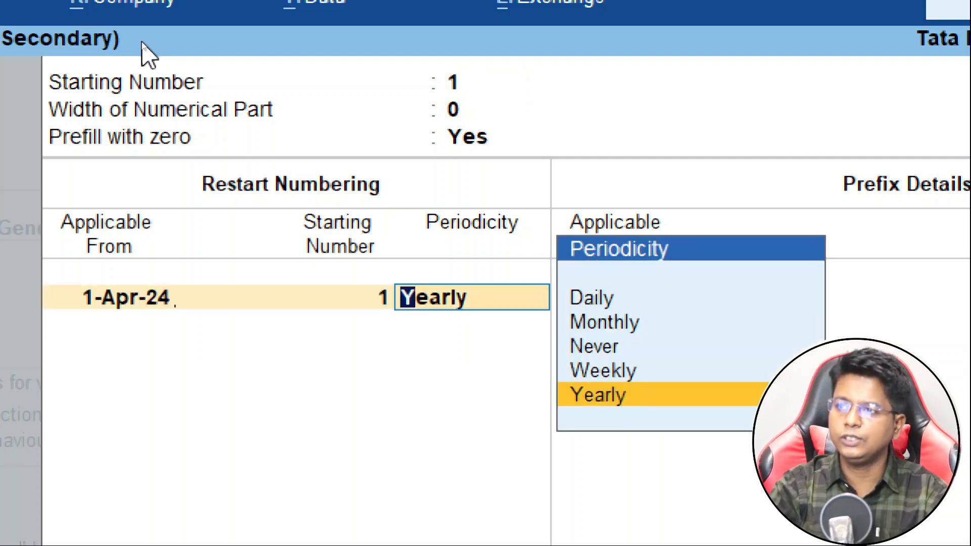
key("Return")
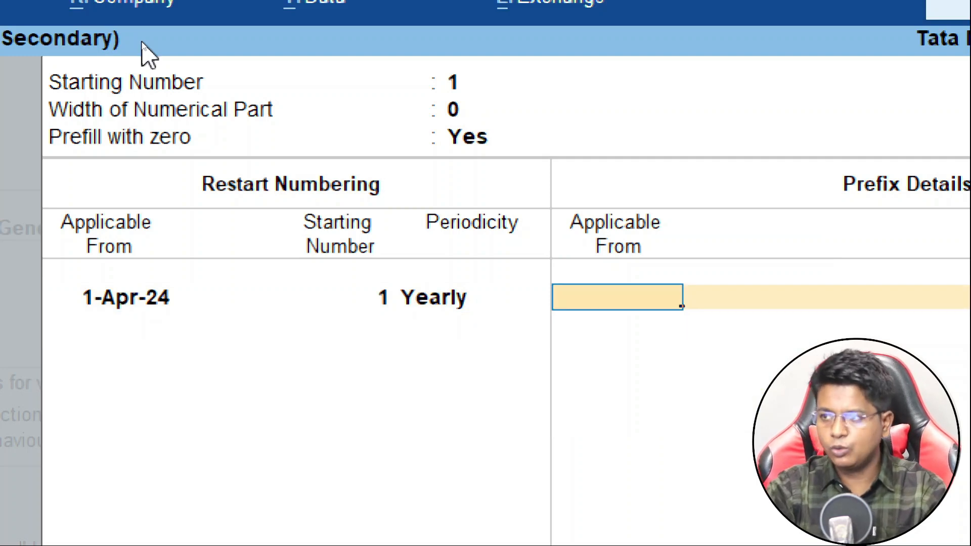
type("1.4")
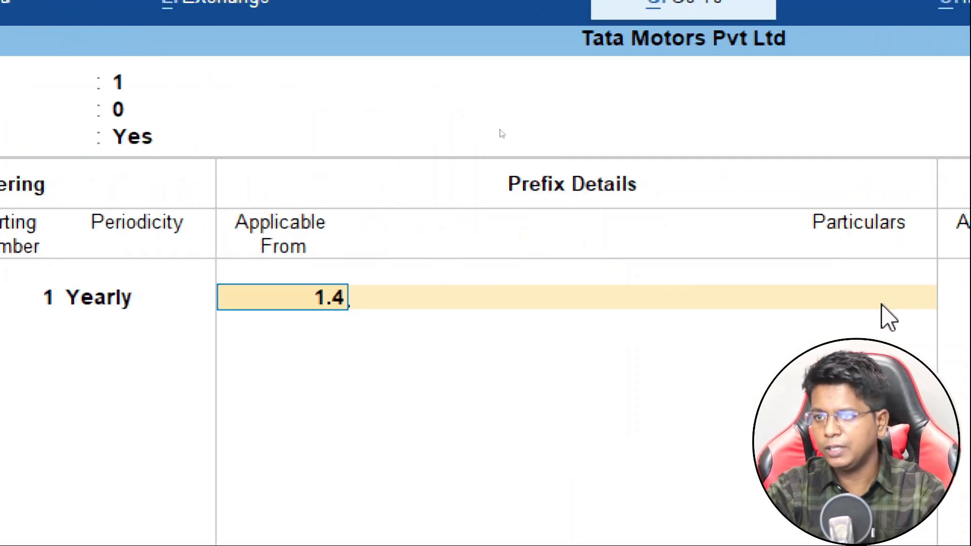
key("Return")
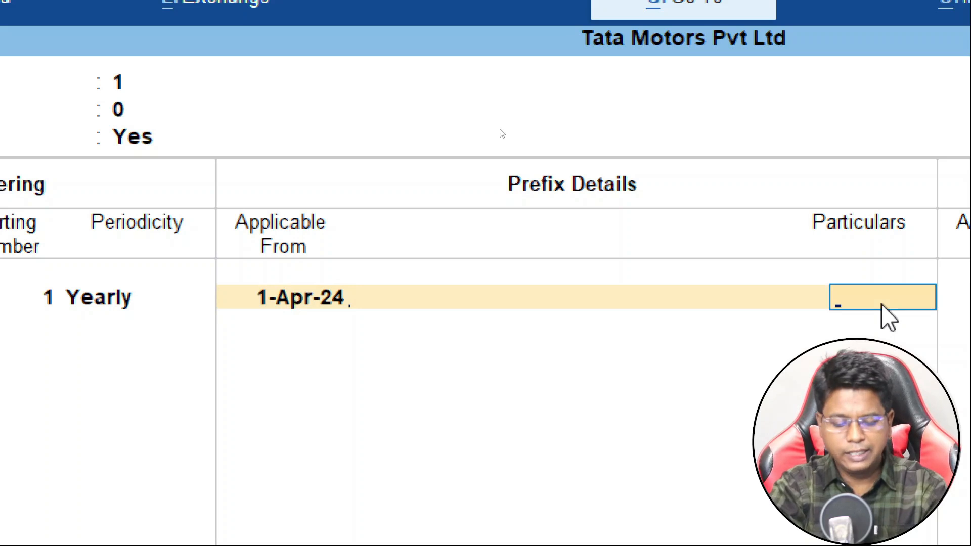
type("GJ/2425")
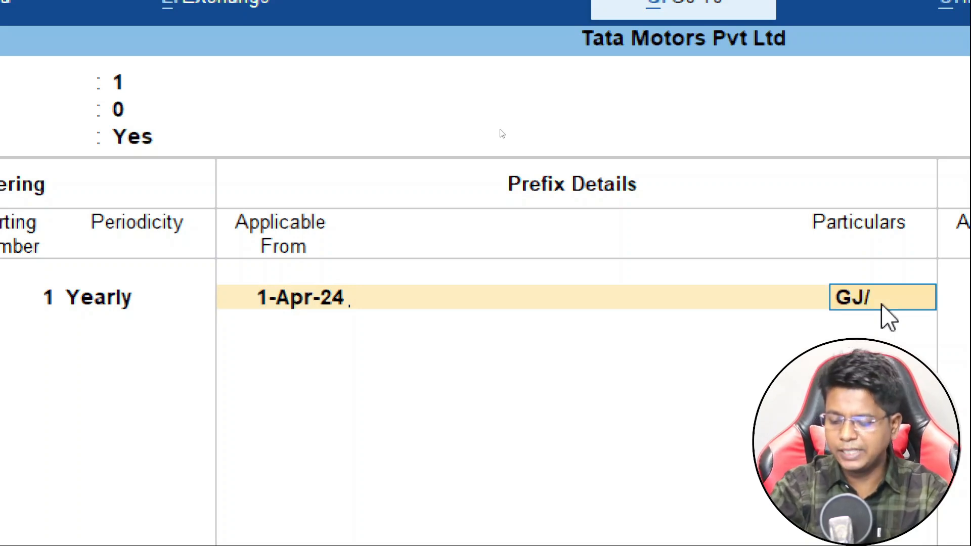
type("/")
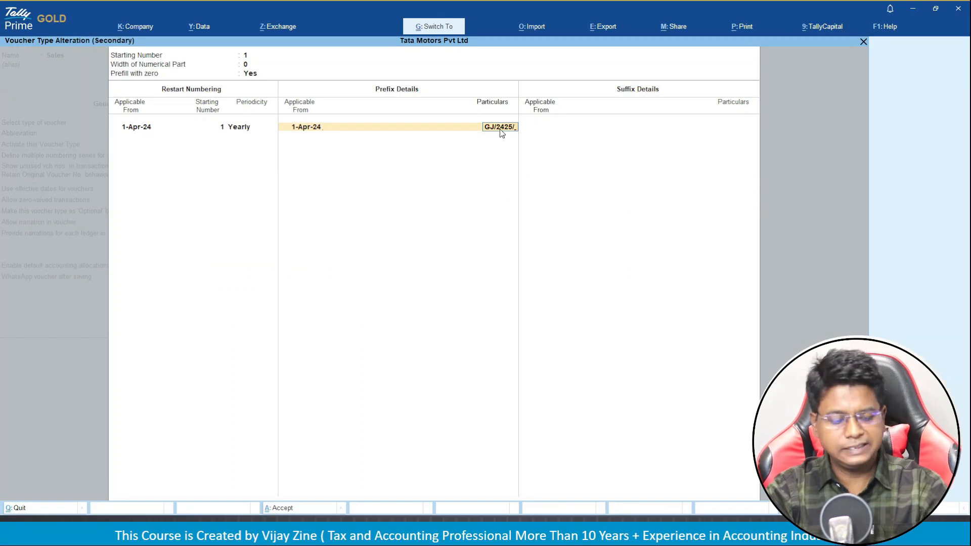
key("ctrl+a")
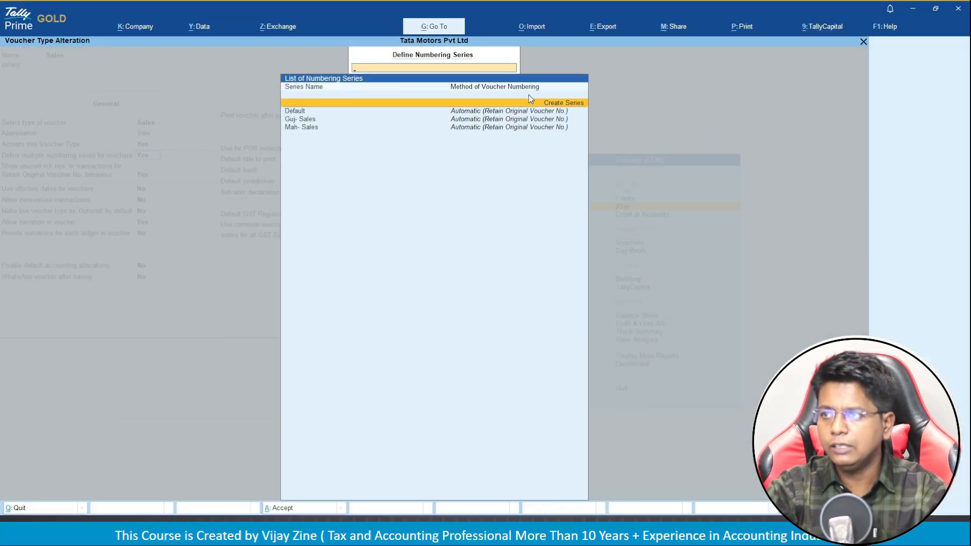
Create series 'Del- Sales' with Automatic numbering and Retain Original Voucher No.
key("Return")
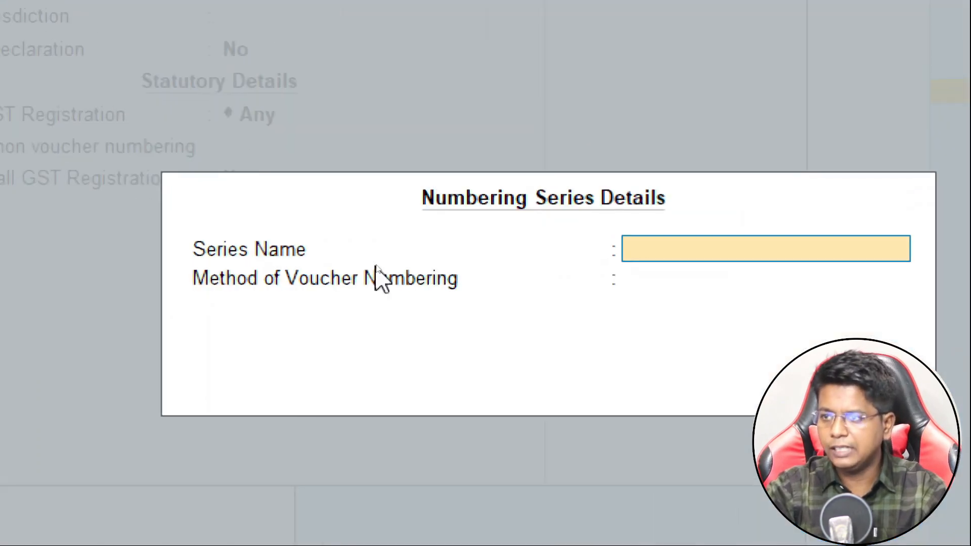
type("Del")
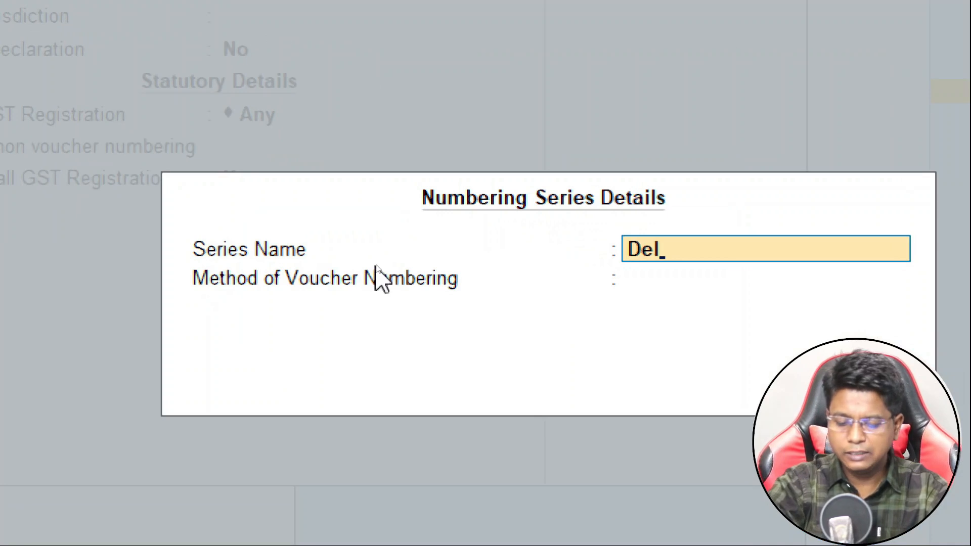
type("- Sales")
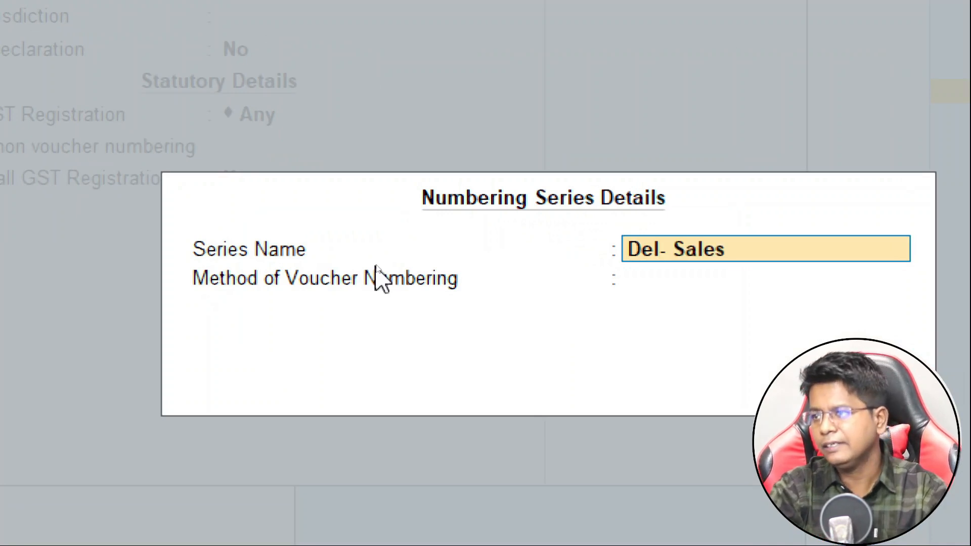
key("Return")
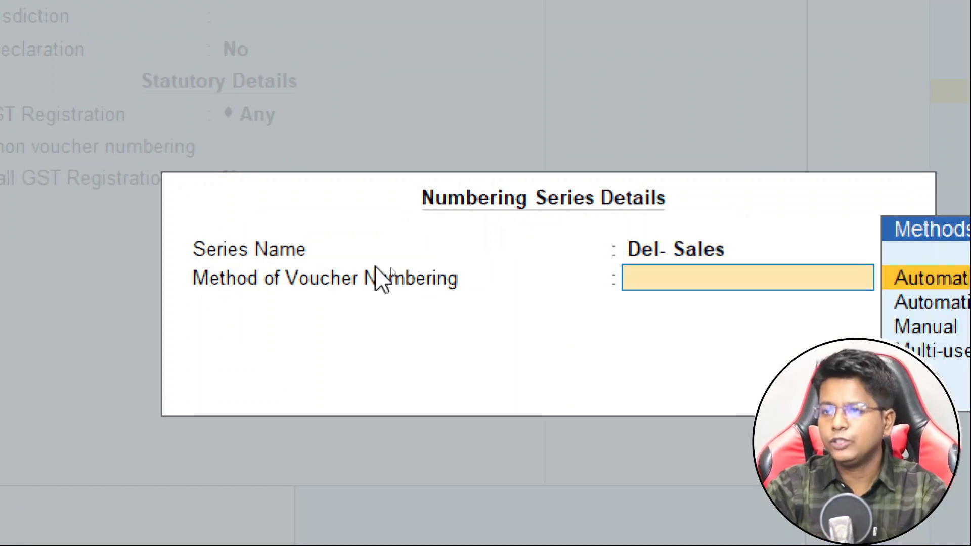
key("Return")
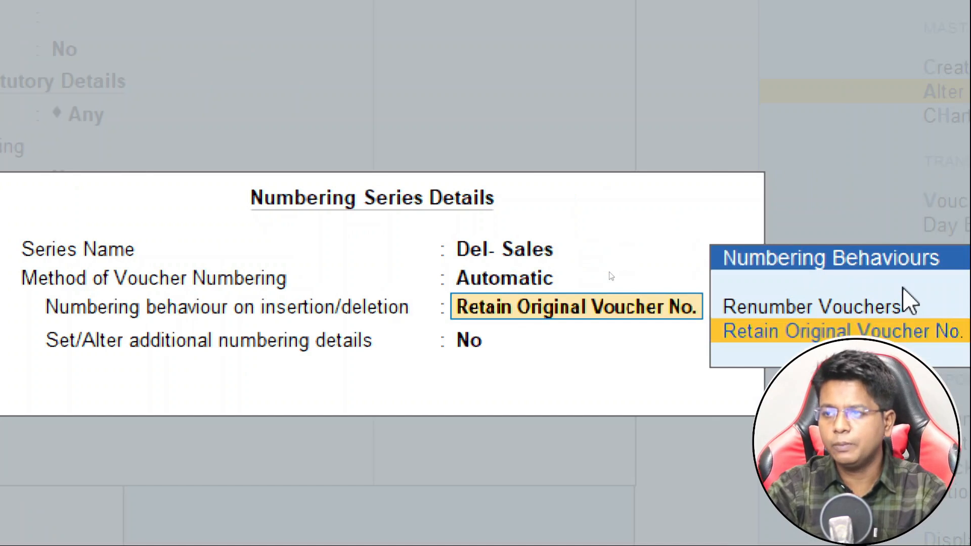
key("Return")
Turn on additional numbering details for Del- Sales: start at 1, width 0, prefill with zero.
type("y")
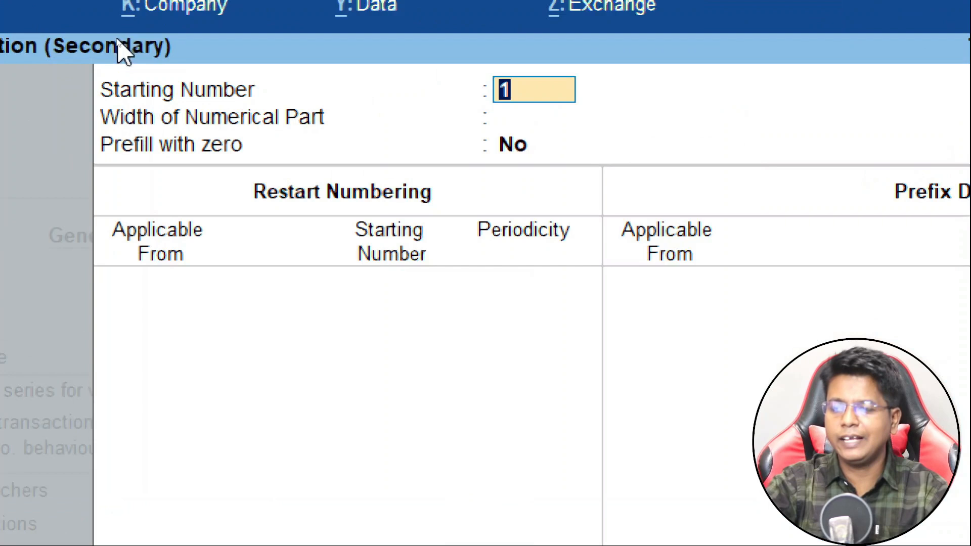
key("Return")
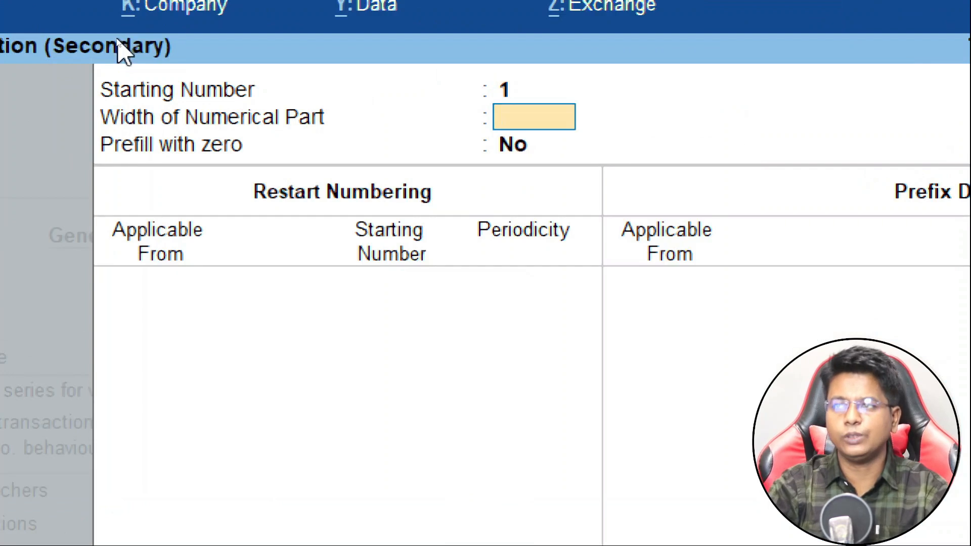
type("0")
key("Return")
type("y")
key("Return")
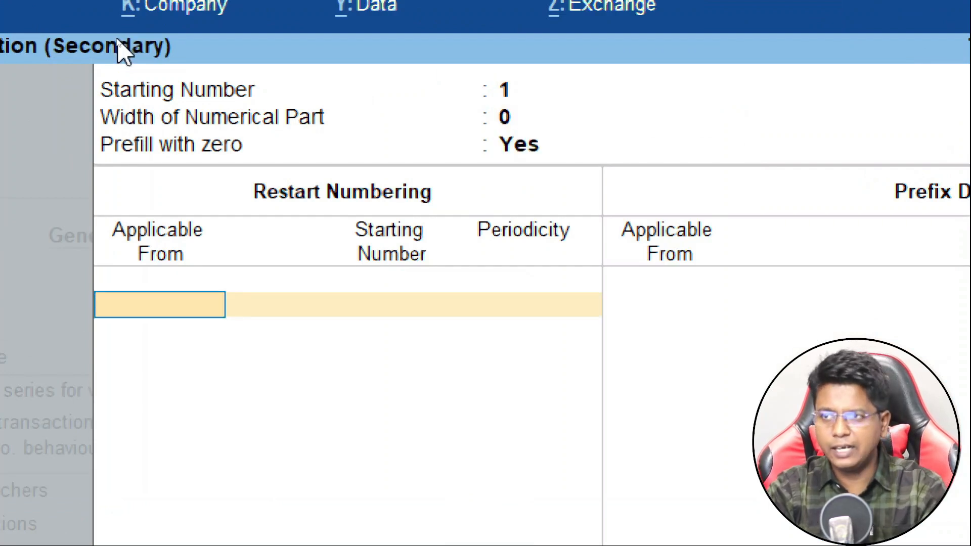
Restart Del- Sales yearly from 1-Apr-24 and set prefix DL/2425/ from 1-Apr-24.
type("1.4")
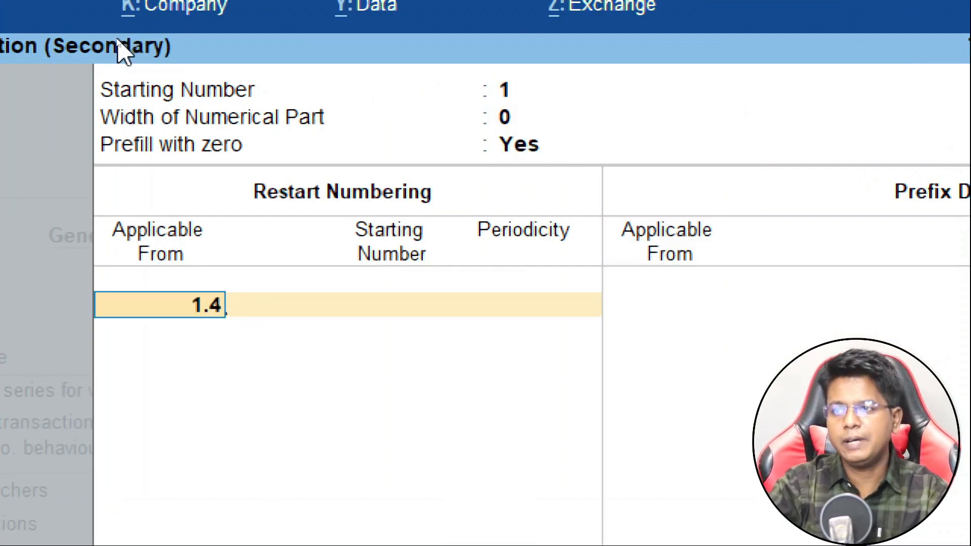
key("Return")
key("Return")
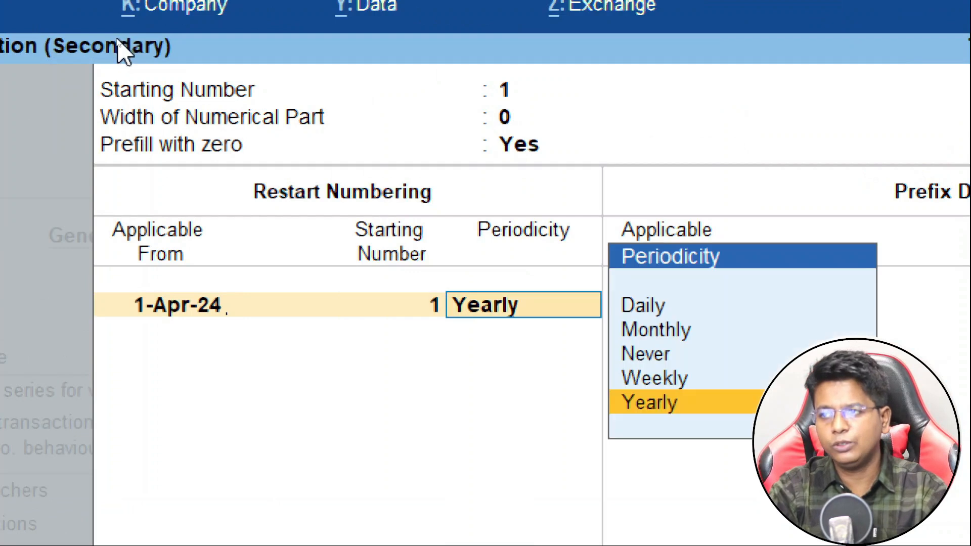
key("Return")
key("Return")
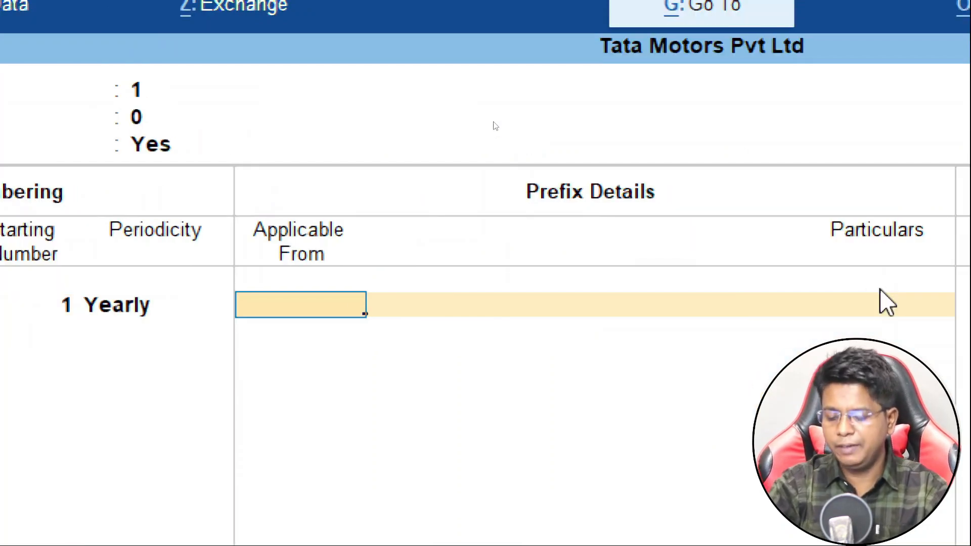
type("1.4")
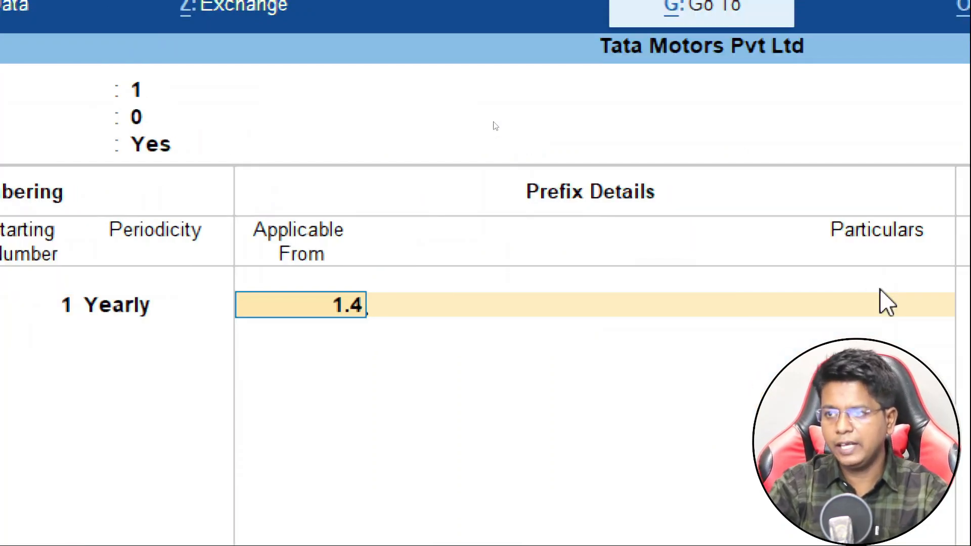
key("Return")
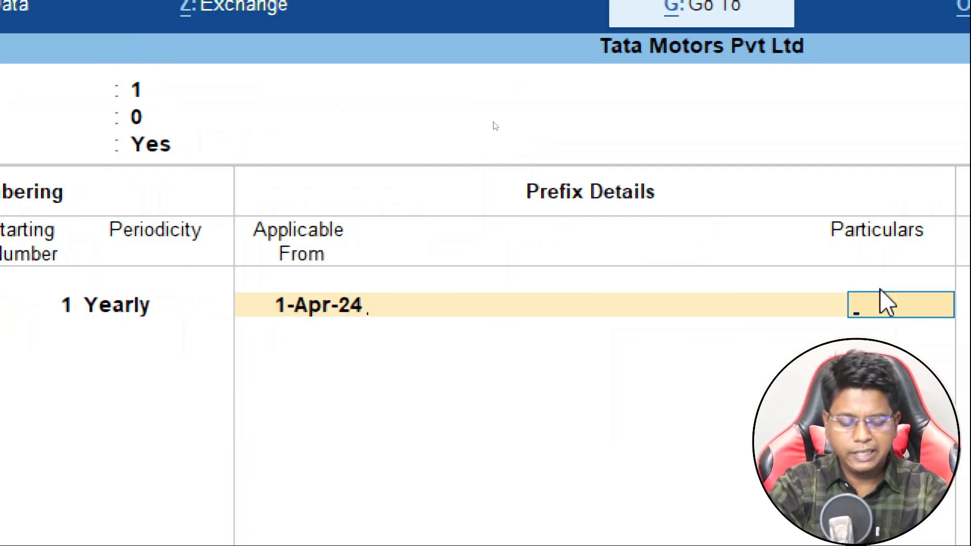
type("DL")
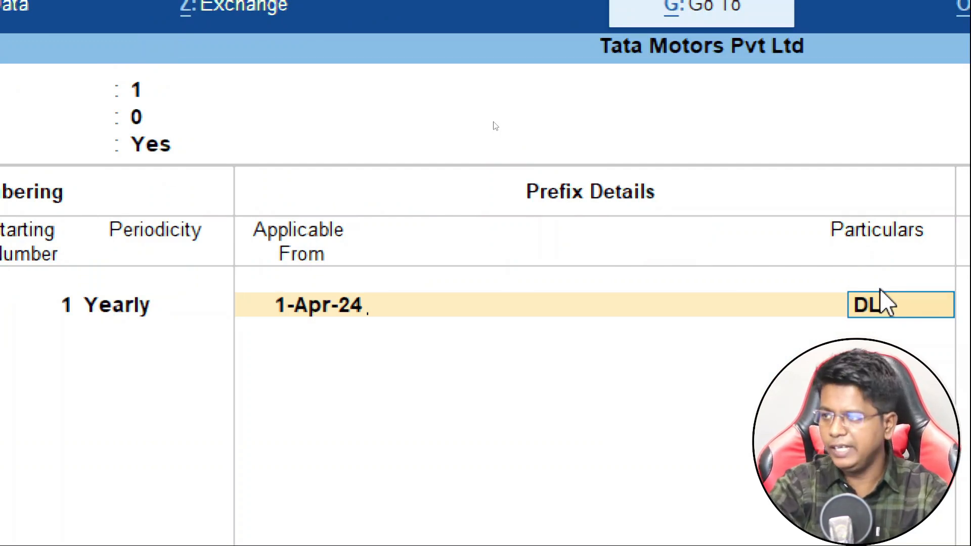
type("/2425/")
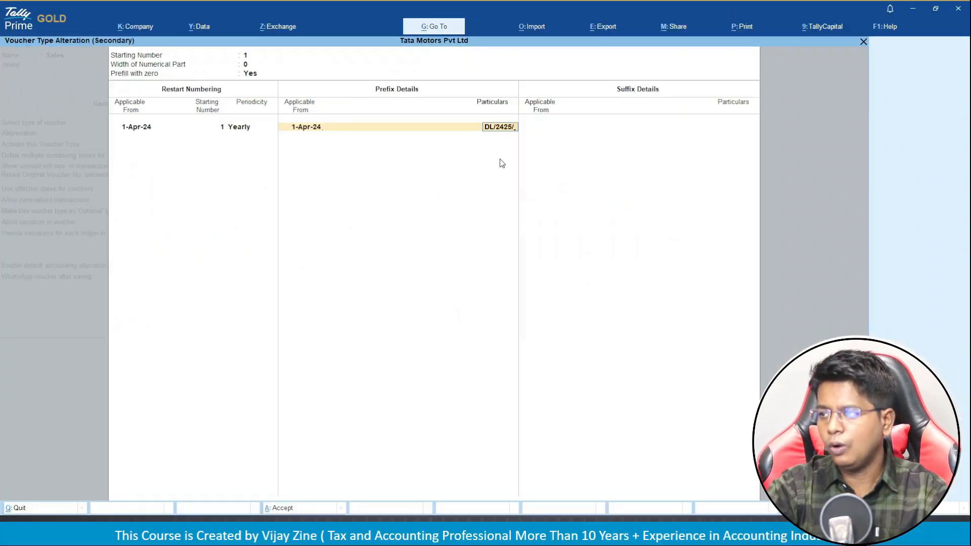
key("Return")
key("Return")
key("Return")
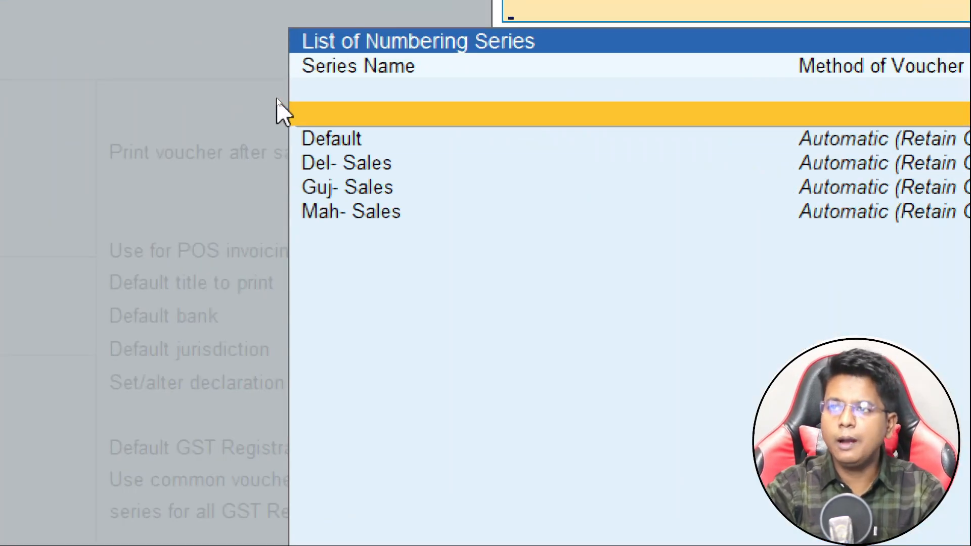
Delete the Default numbering series, keeping only Del-, Guj- and Mah- Sales, and close the series list.
key("Down")
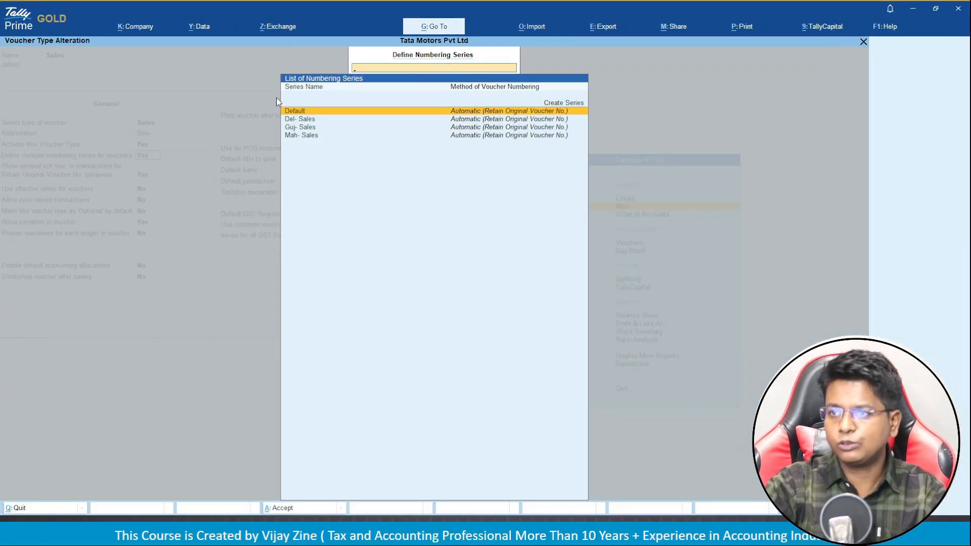
key("Down")
key("Up")
key("Down")
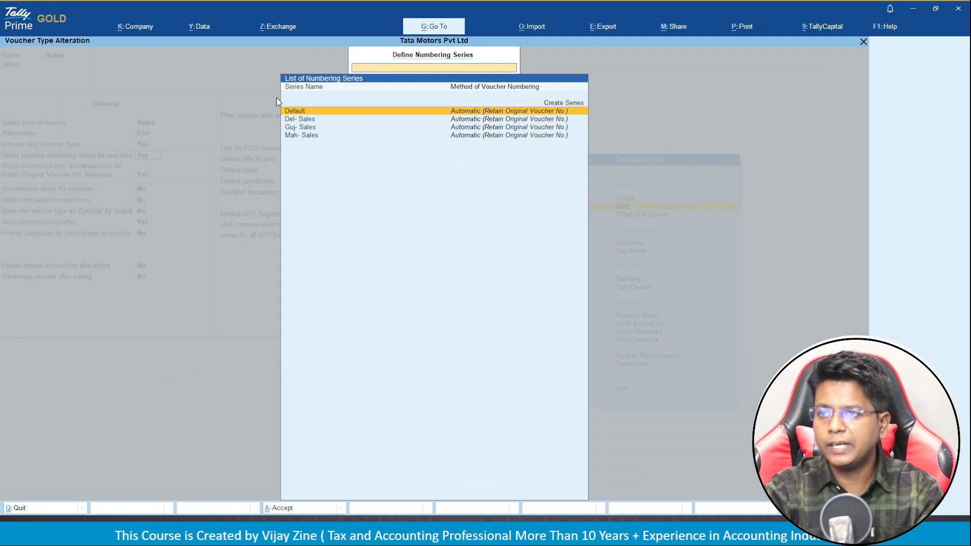
key("Return")
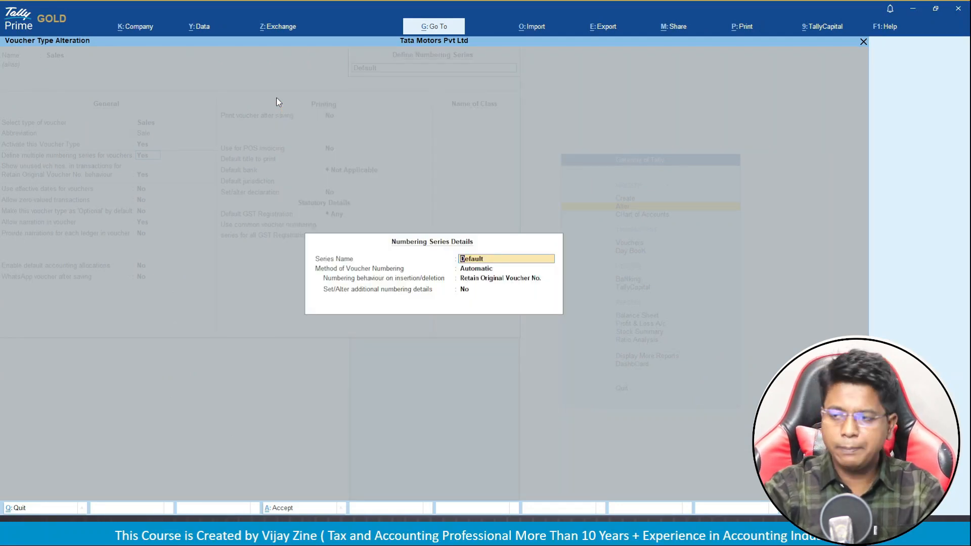
key("alt+d")
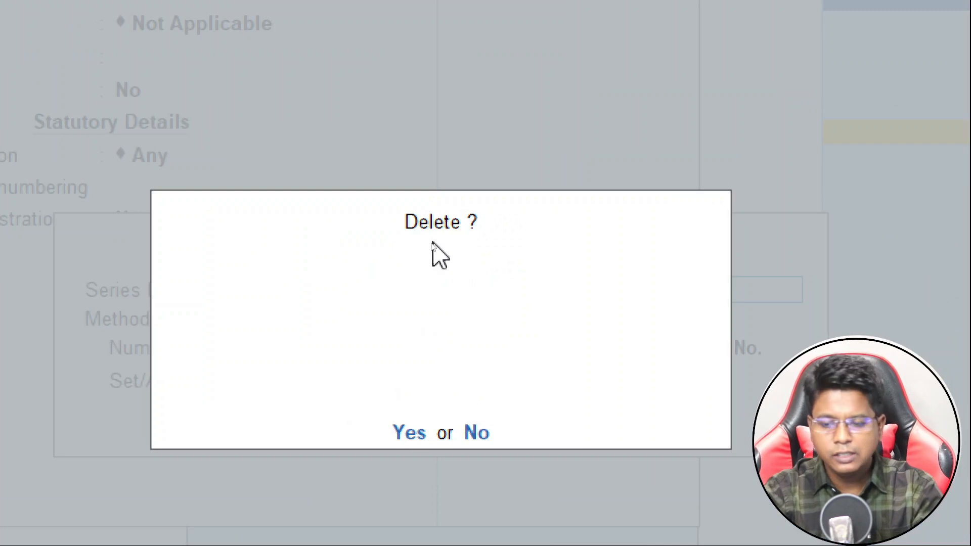
left_click(409, 433)
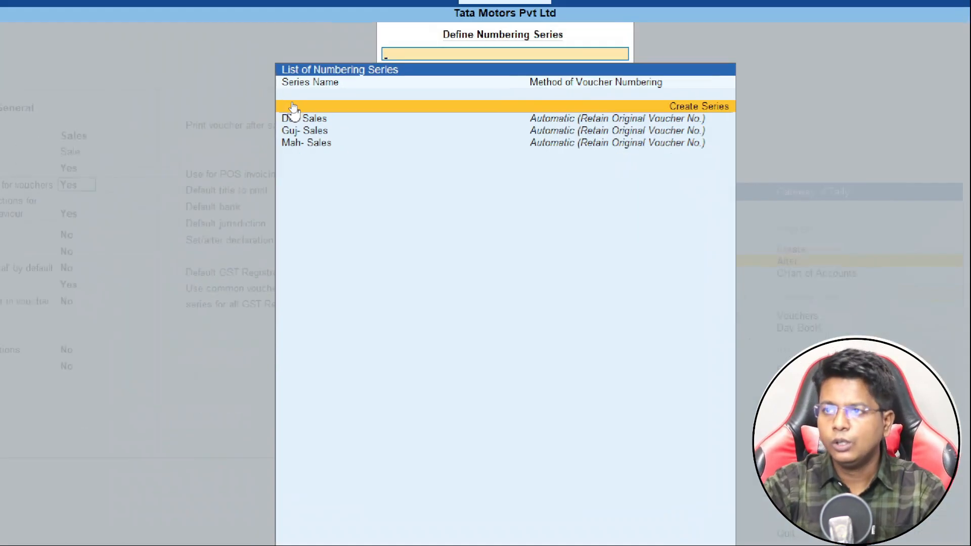
key("Escape")
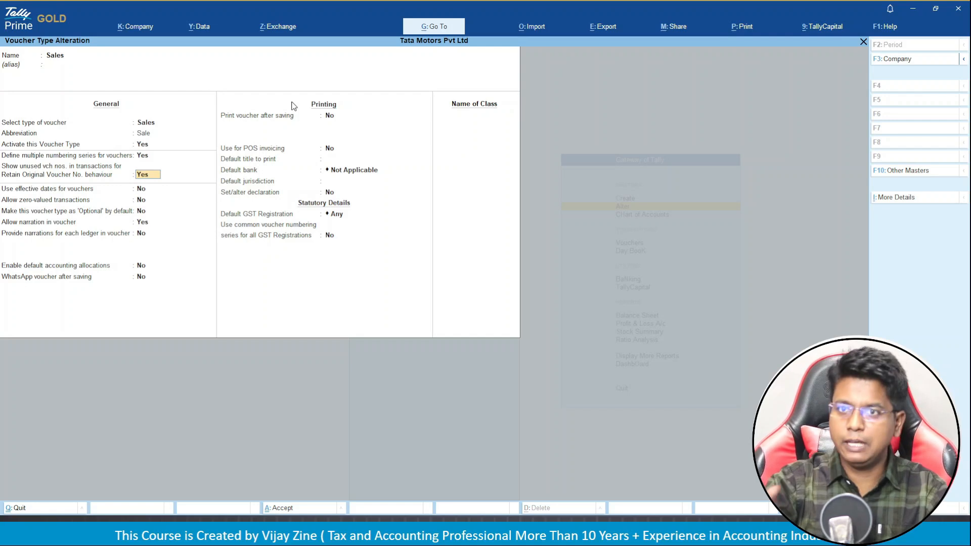
Choose Maharashtra Registration as the Sales voucher type's Default GST Registration.
left_click(318, 218)
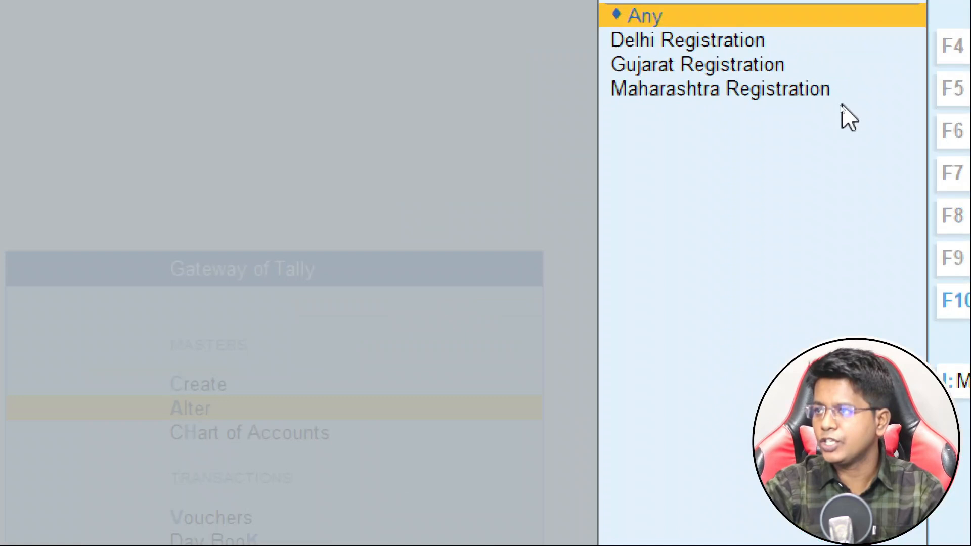
key("Down")
key("Down")
key("Down")
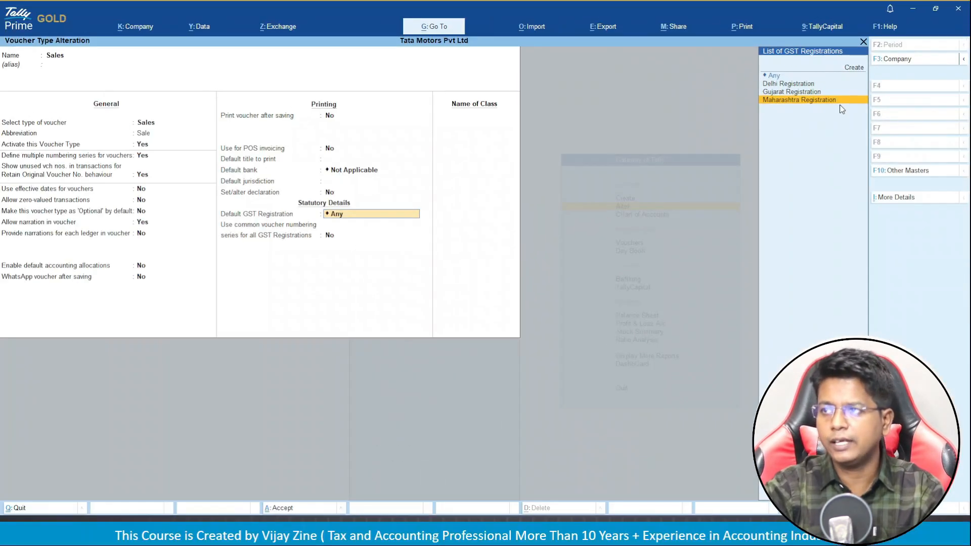
key("Return")
key("Return")
key("Return")
key("Return")
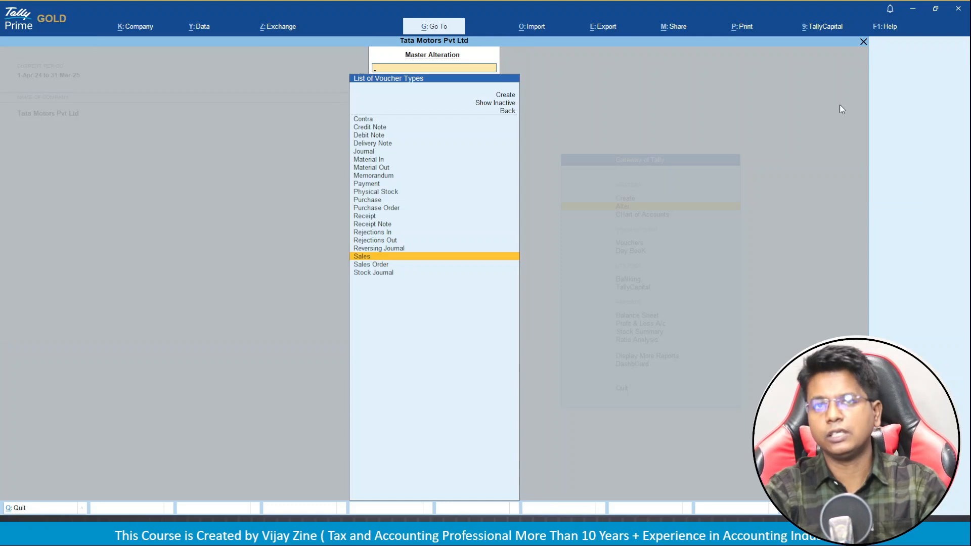
Return to the Gateway of Tally for Tata Motors Pvt Ltd, then switch to the PowerPoint slideshow.
key("Escape")
key("Escape")
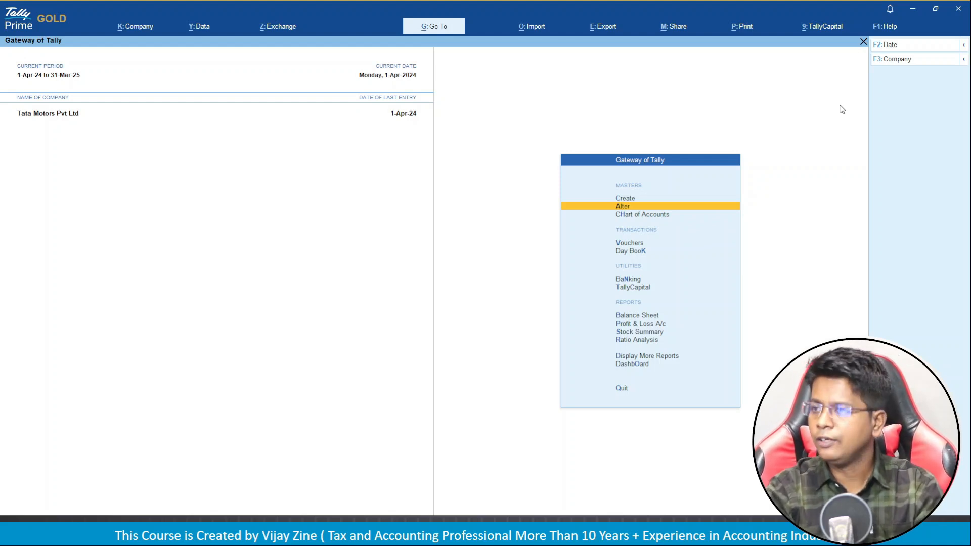
key("alt+Tab")
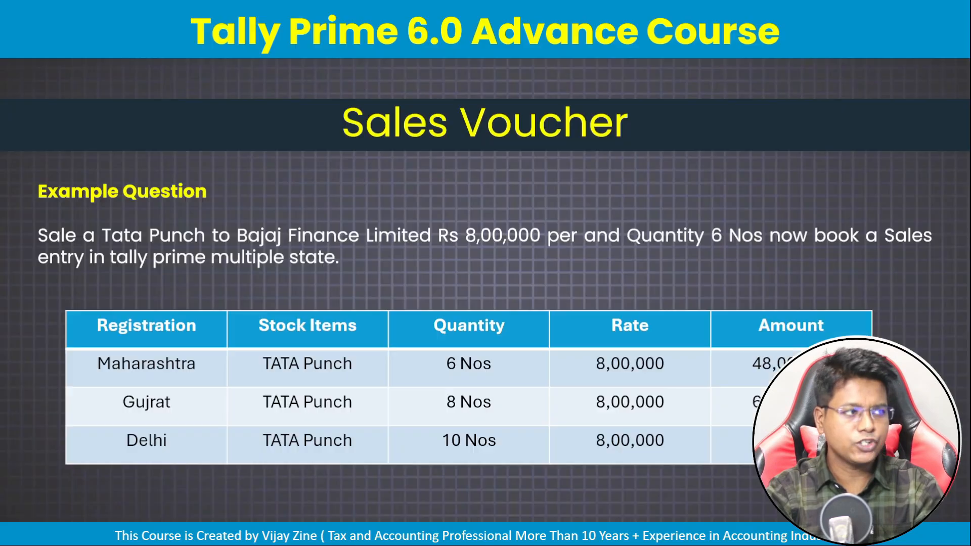
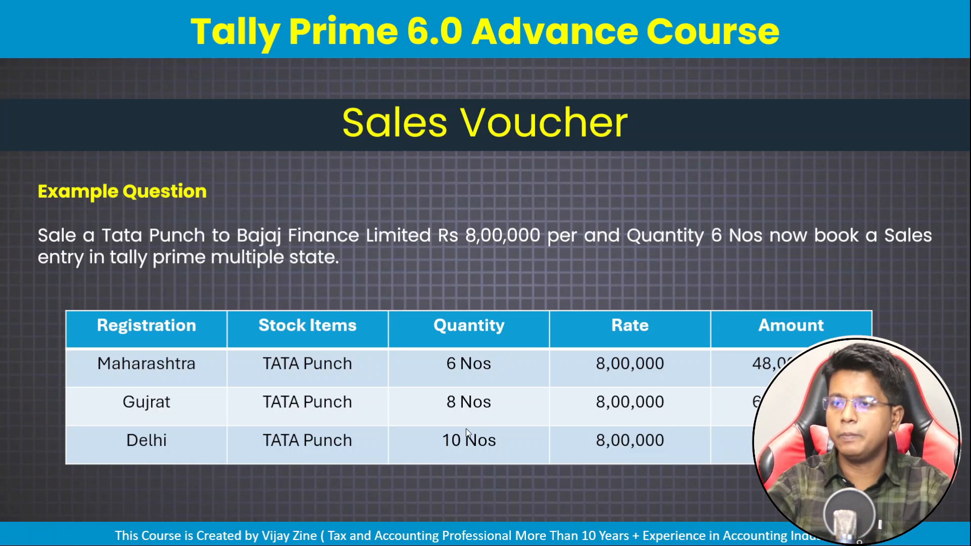
Maximize TallyPrime and open a new Sales voucher MH/2425/1 at the party ledger list.
key("alt+Tab")
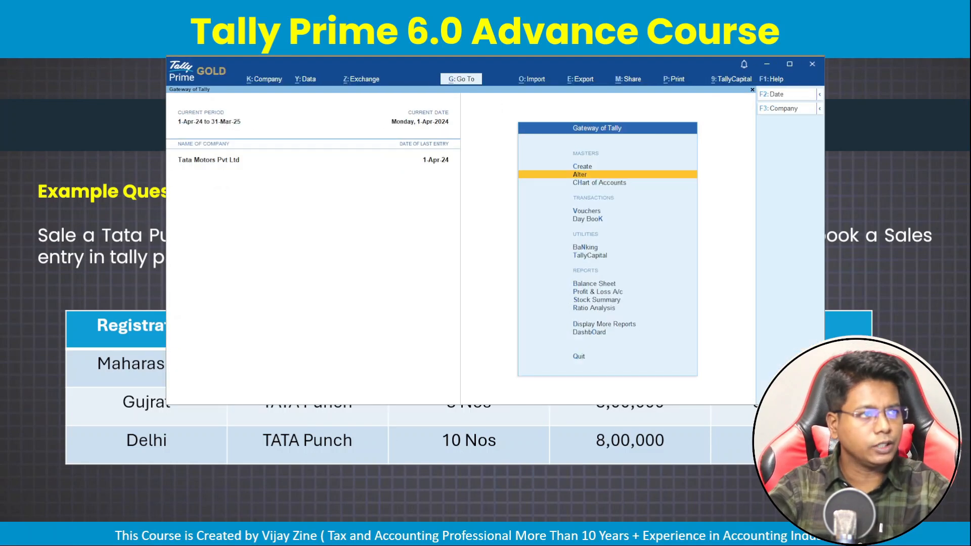
left_click(788, 64)
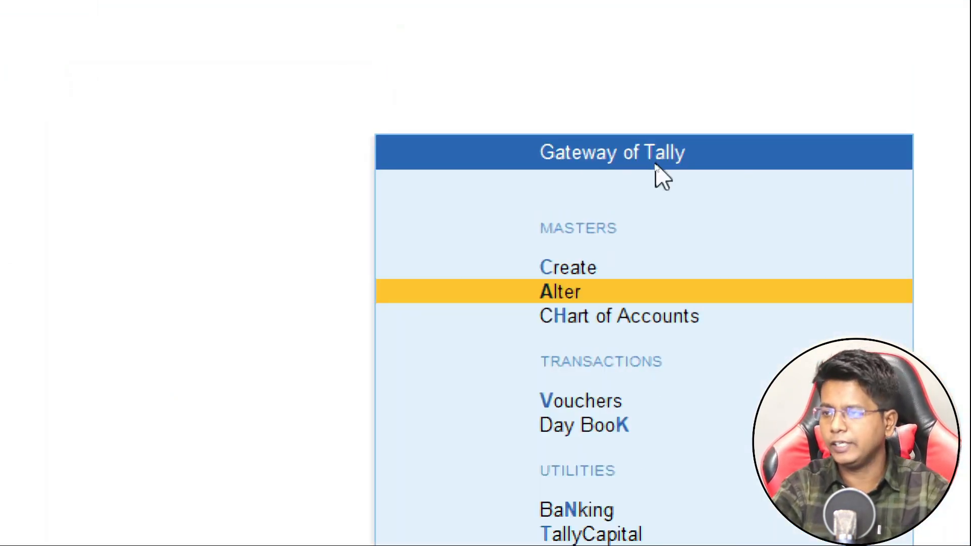
key("Down")
key("Down")
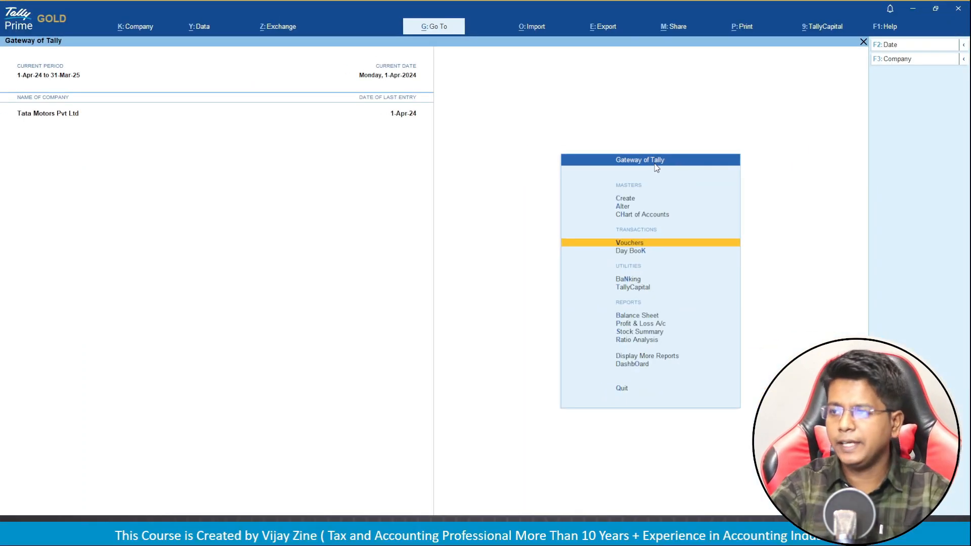
key("Return")
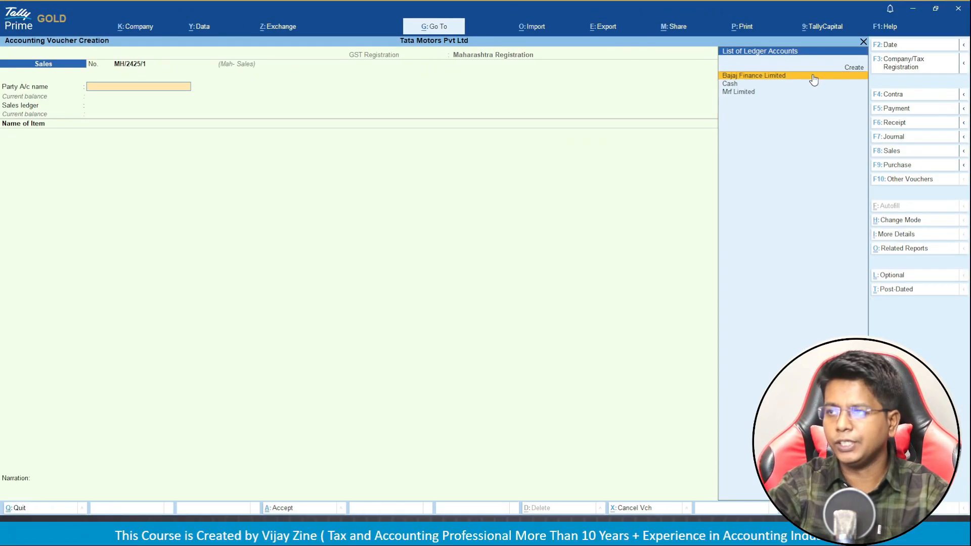
Bill Bajaj Finance Limited through Sales A/c and select Tata Punch as the item.
left_click(812, 78)
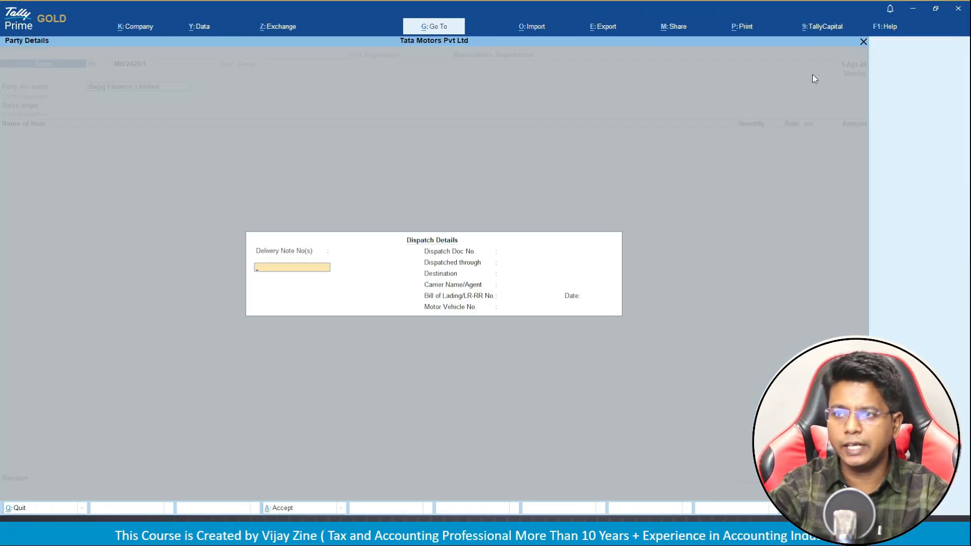
key("Return")
key("Return")
key("Return")
key("Return")
key("Return")
key("Return")
key("Return")
key("Return")
key("Return")
key("Return")
key("Return")
key("Return")
key("Return")
key("Return")
key("Return")
key("Return")
key("Return")
key("Return")
key("Return")
key("Return")
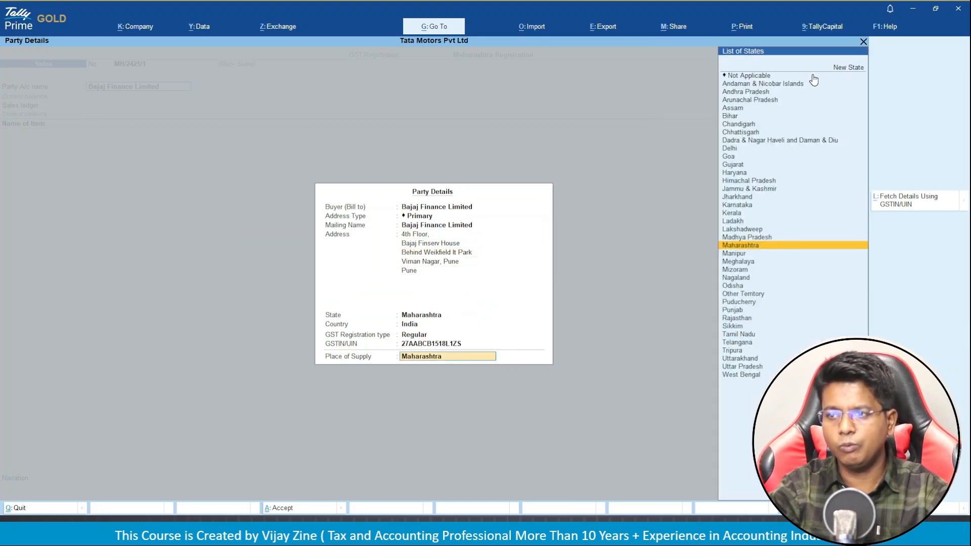
key("Return")
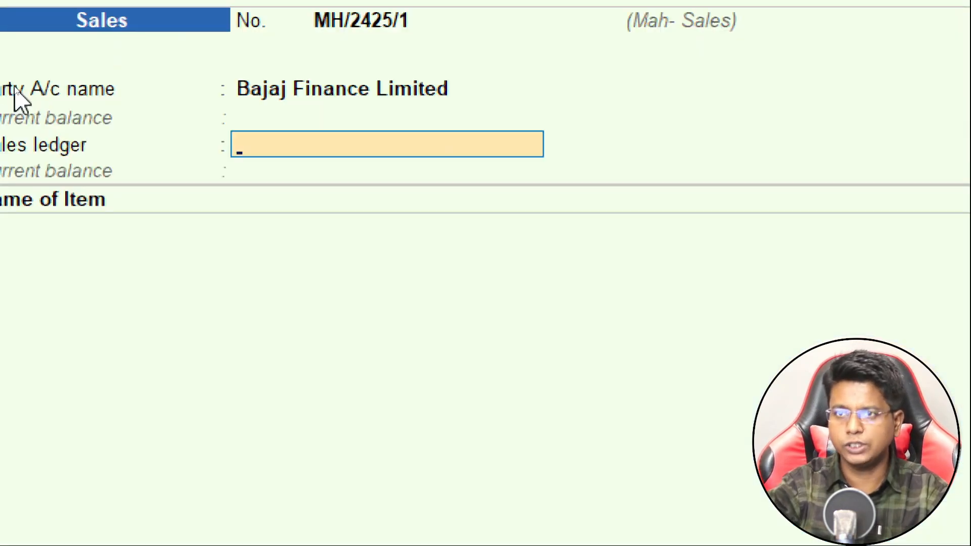
key("Return")
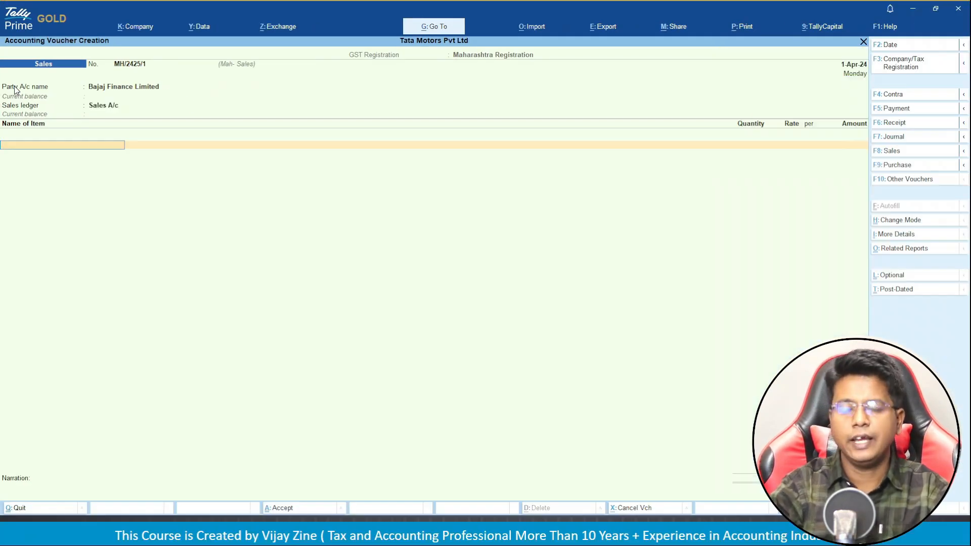
key("space")
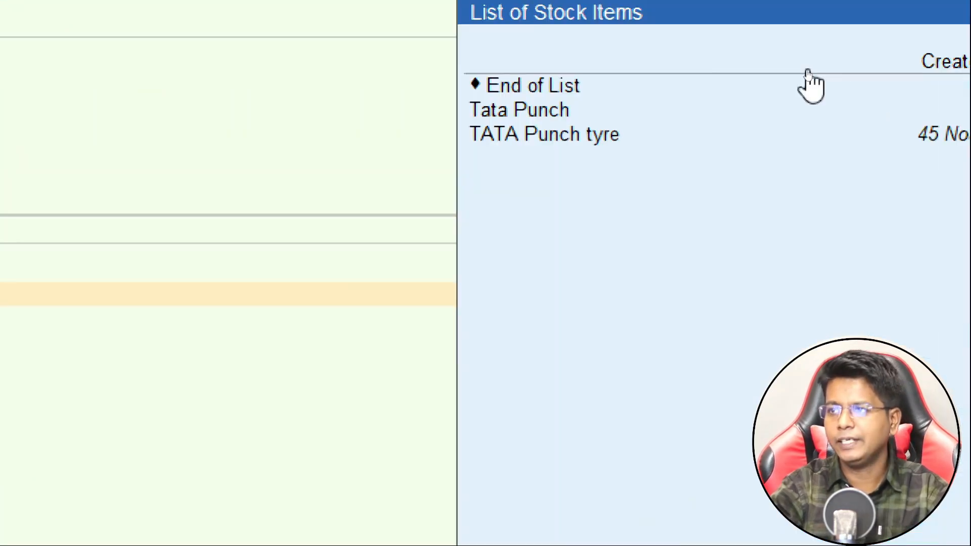
key("Down")
key("Down")
key("Down")
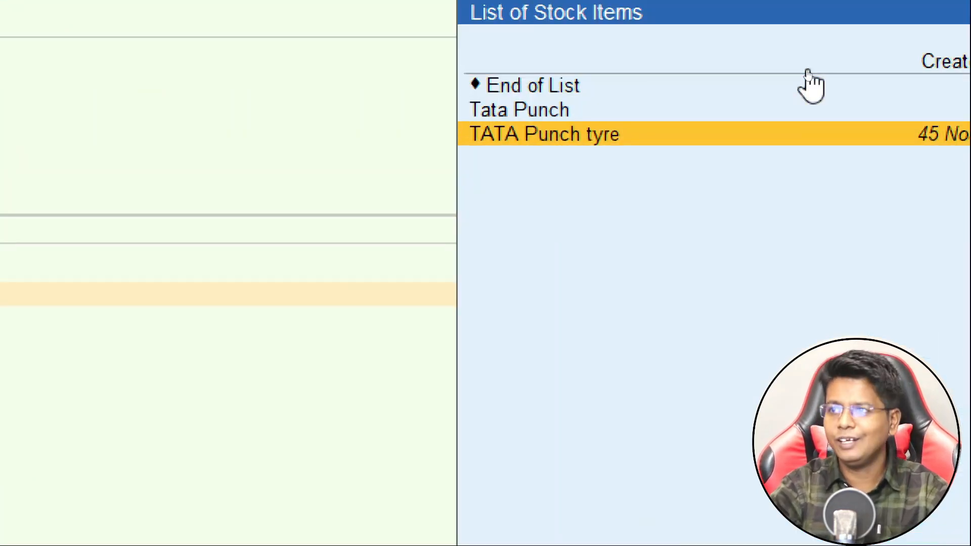
key("Up")
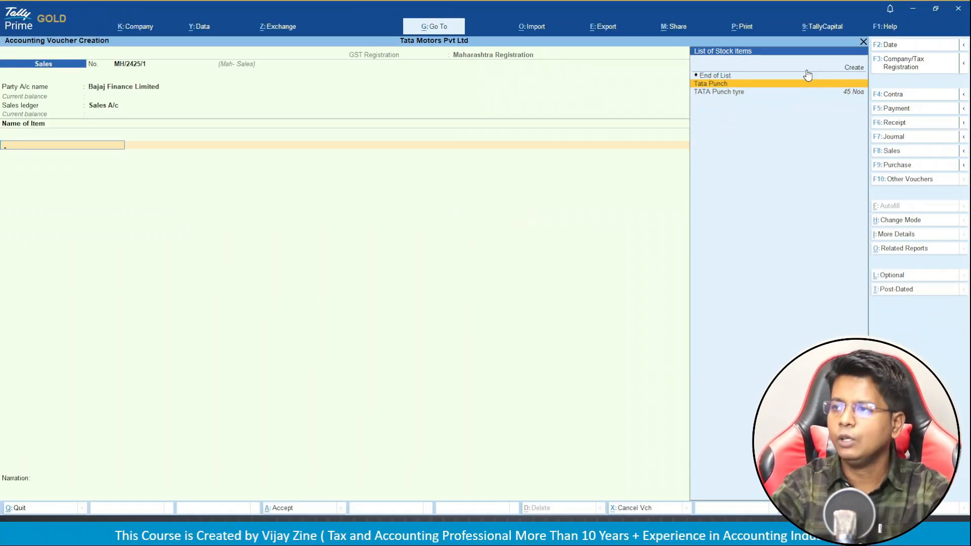
key("Return")
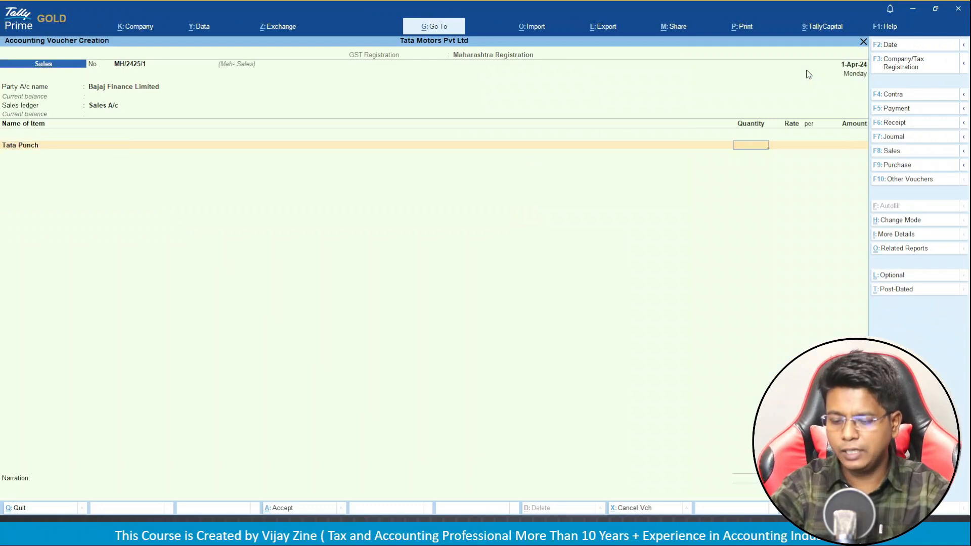
Enter 6 Nos of Tata Punch at 8,00,000 per Nos, totalling 48,00,000.00.
key("alt")
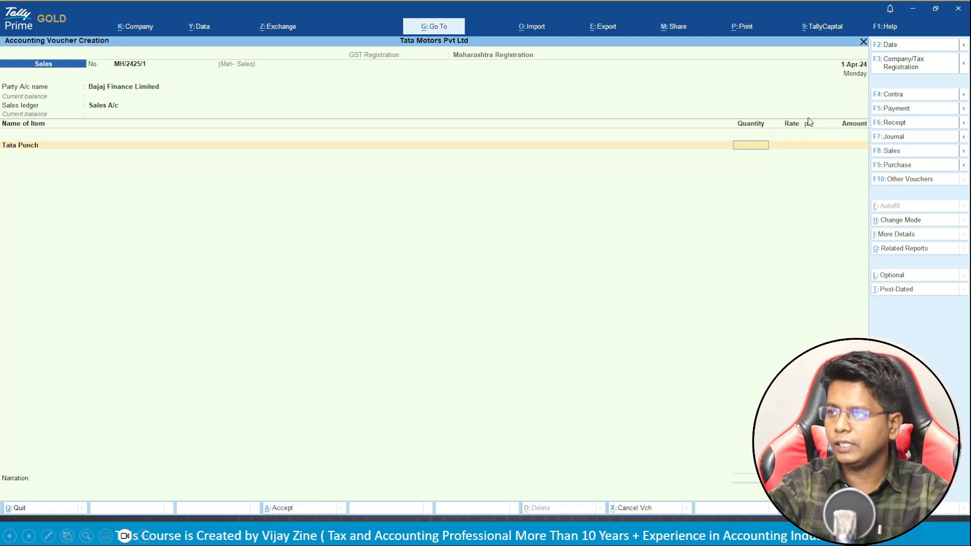
type("6 Nos")
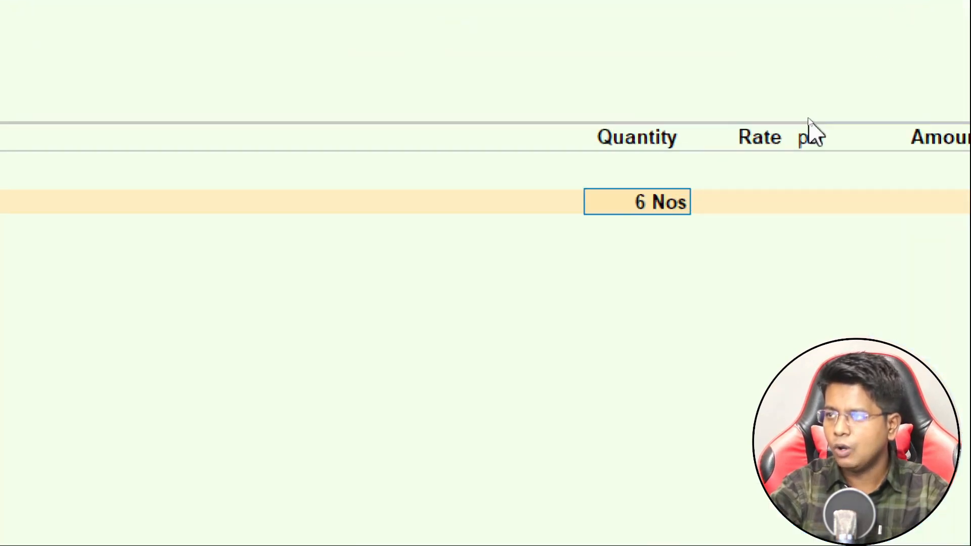
key("Return")
type("5")
key("BackSpace")
type("80000")
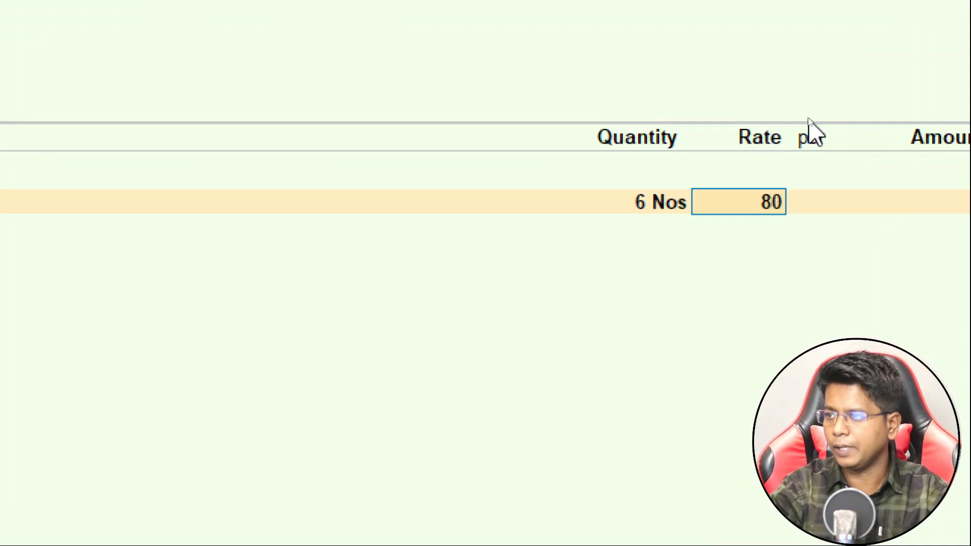
type("0")
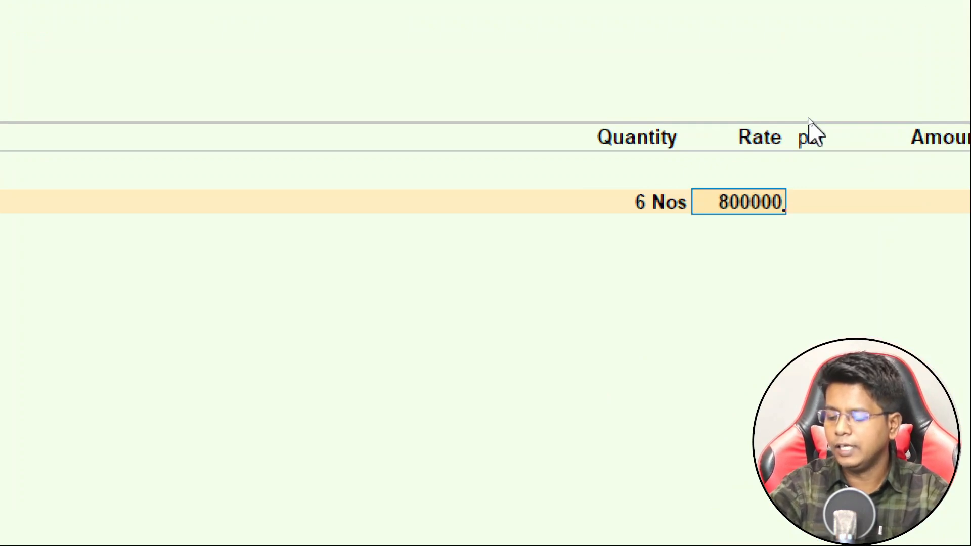
key("Return")
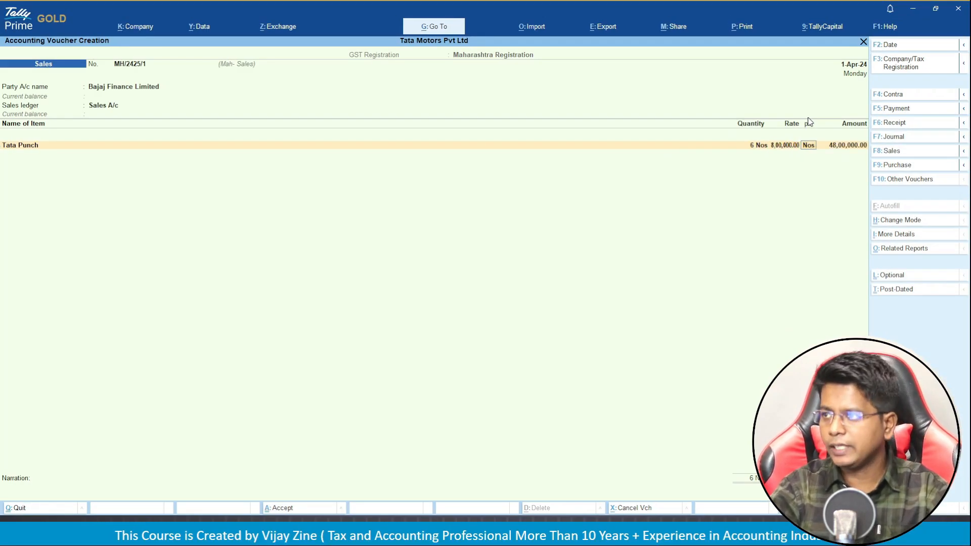
key("Return")
key("Return")
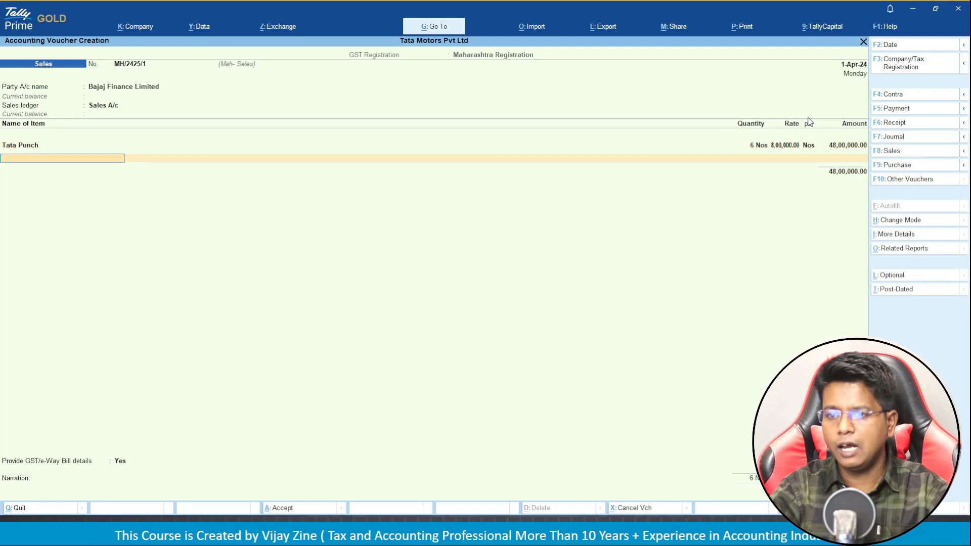
key("Return")
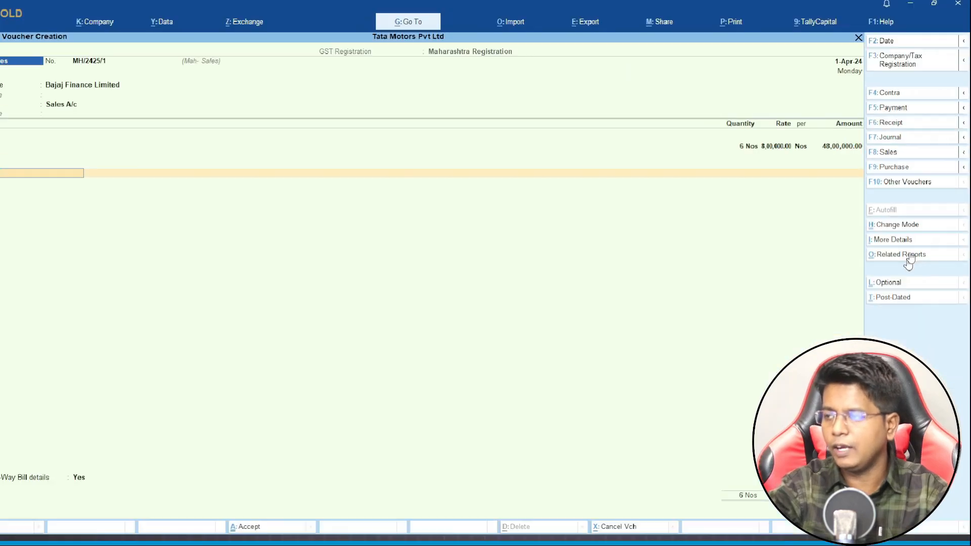
left_click(909, 253)
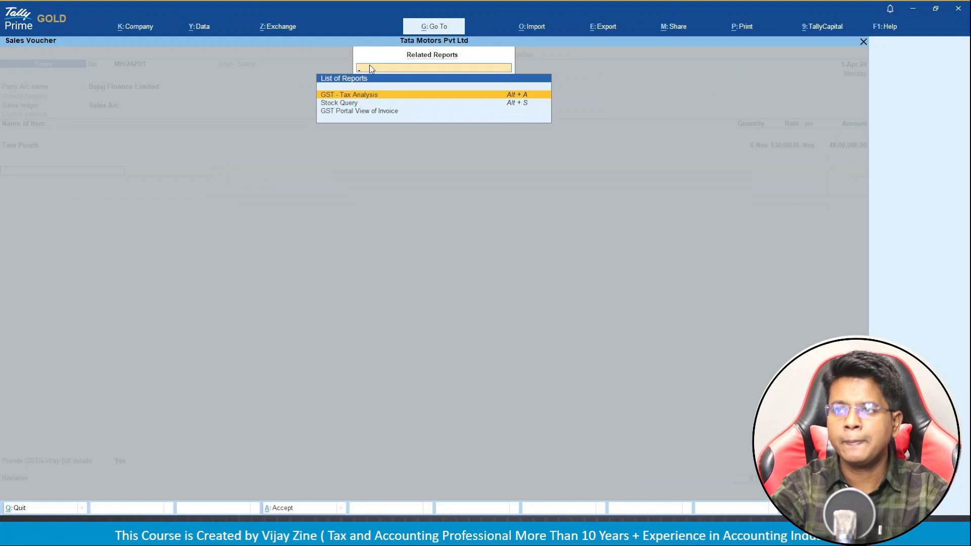
key("Return")
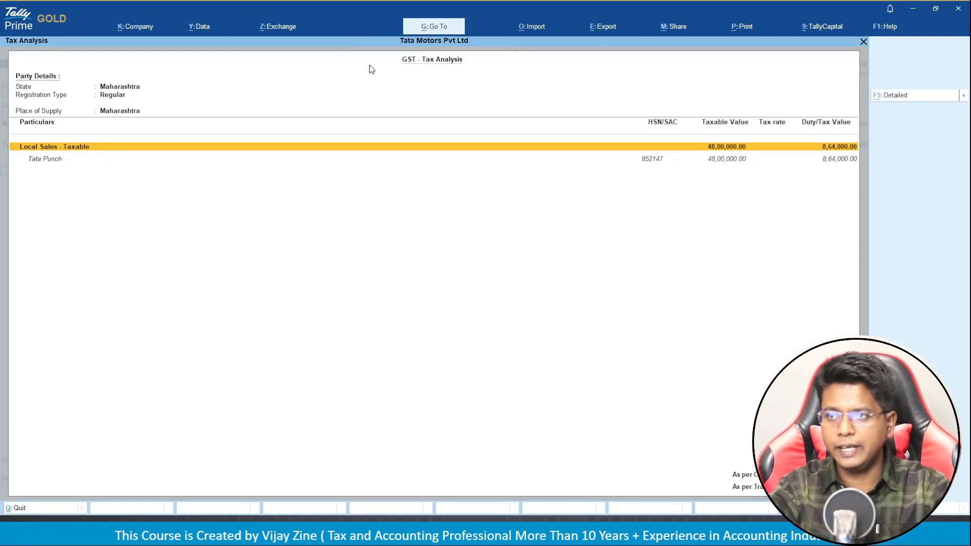
key("F5")
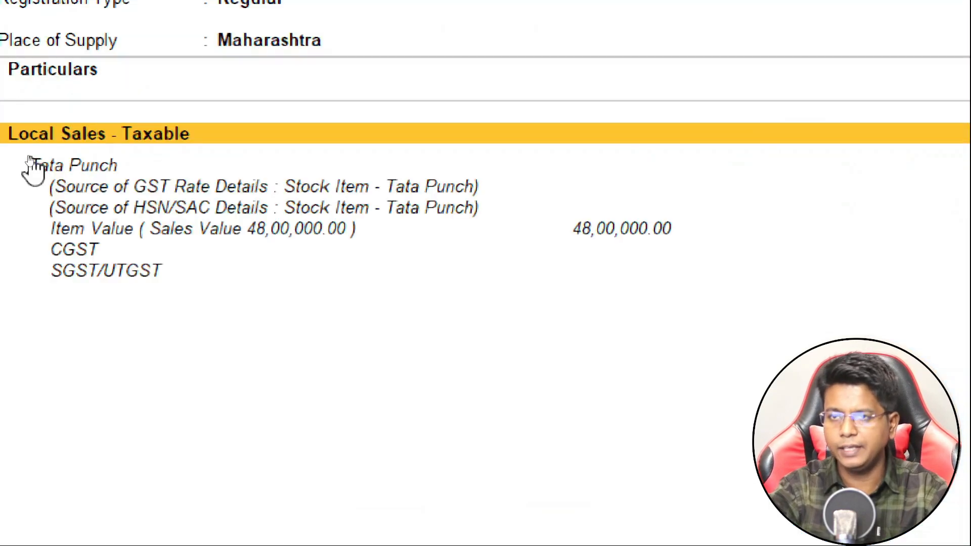
key("Down")
key("Down")
key("Down")
key("Down")
key("Down")
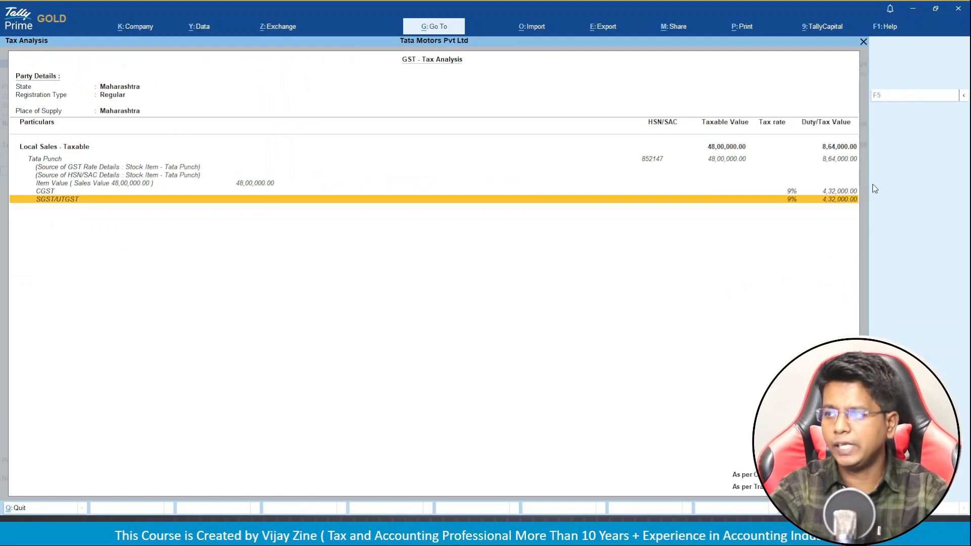
key("Escape")
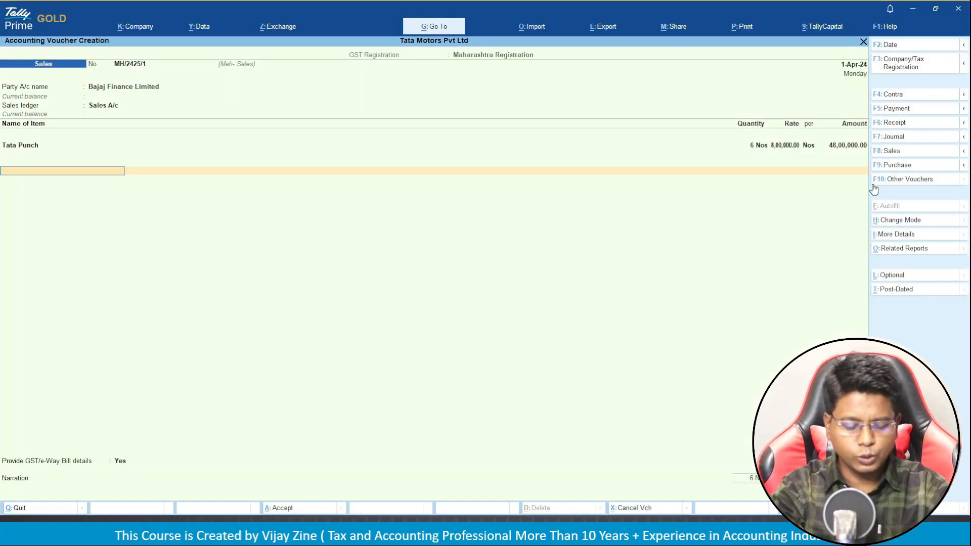
Add C GST and S GST ledgers at 4,32,000.00 each.
type("cg")
key("Return")
key("Return")
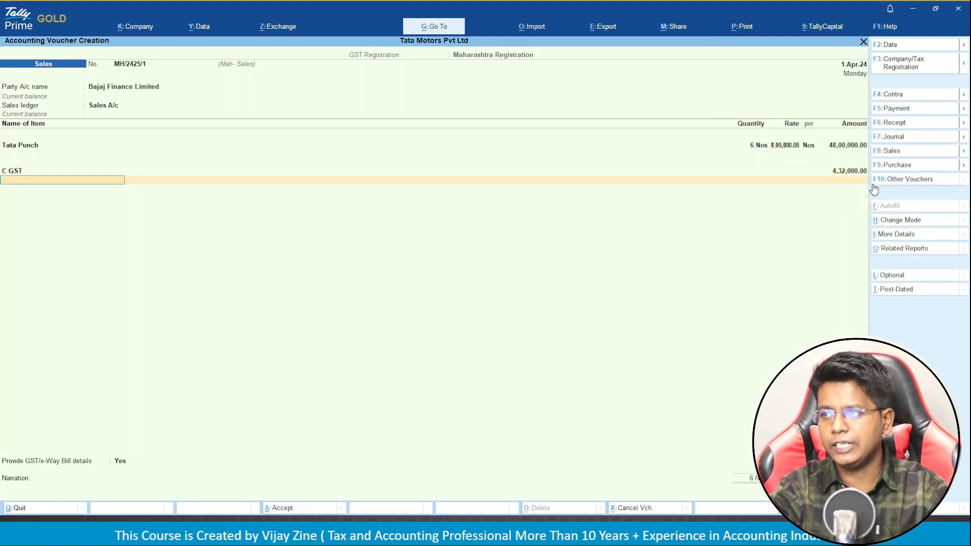
type("sg")
key("Return")
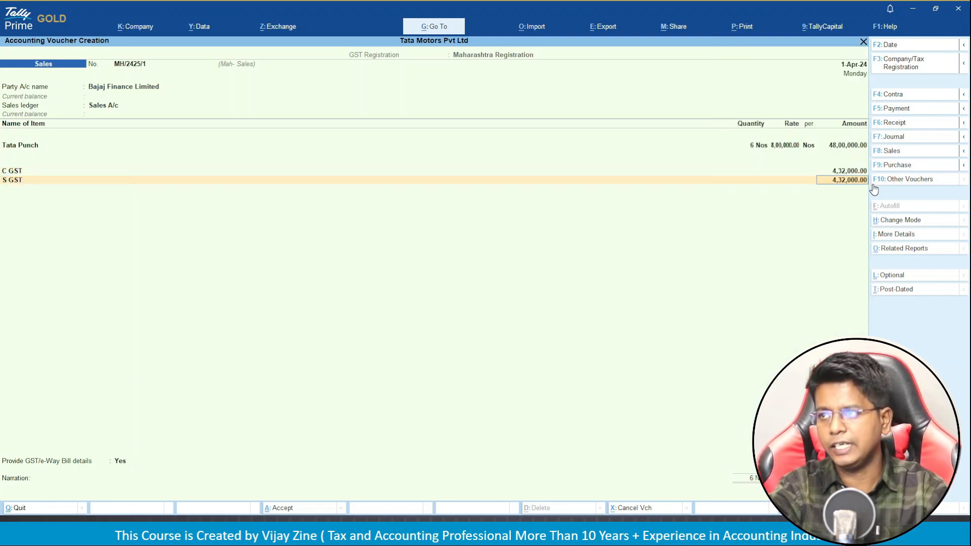
key("Return")
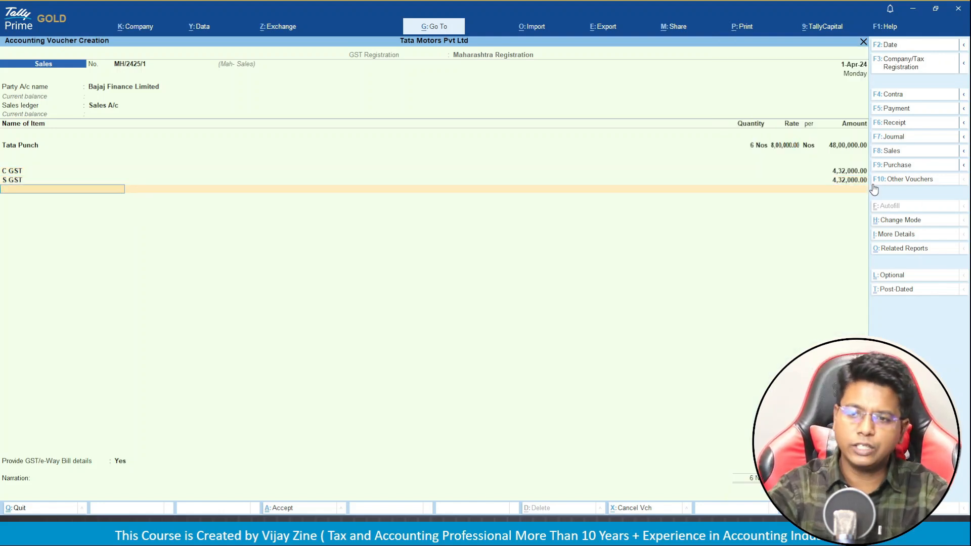
key("Return")
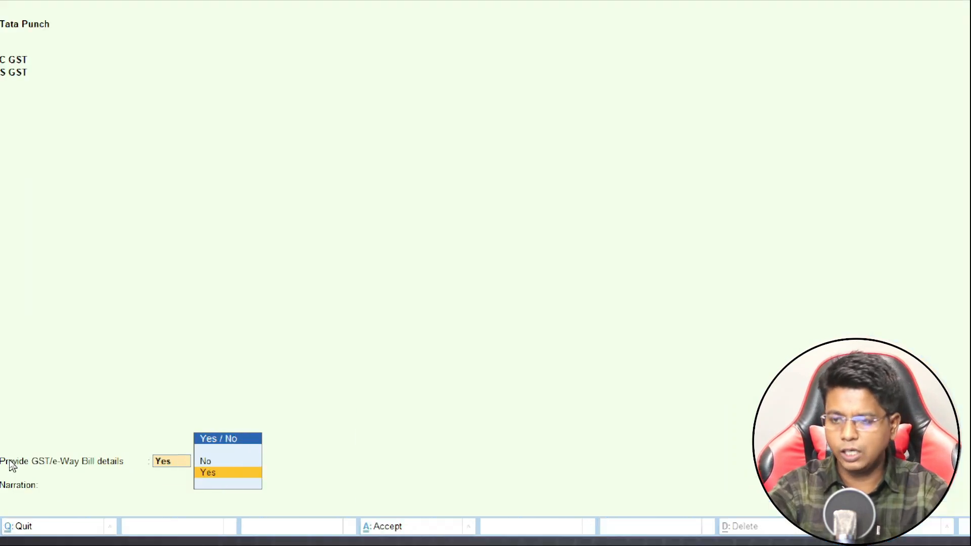
Set GST/e-Way Bill details to No, record a New Ref bill, and save without e-Way Bill.
key("Up")
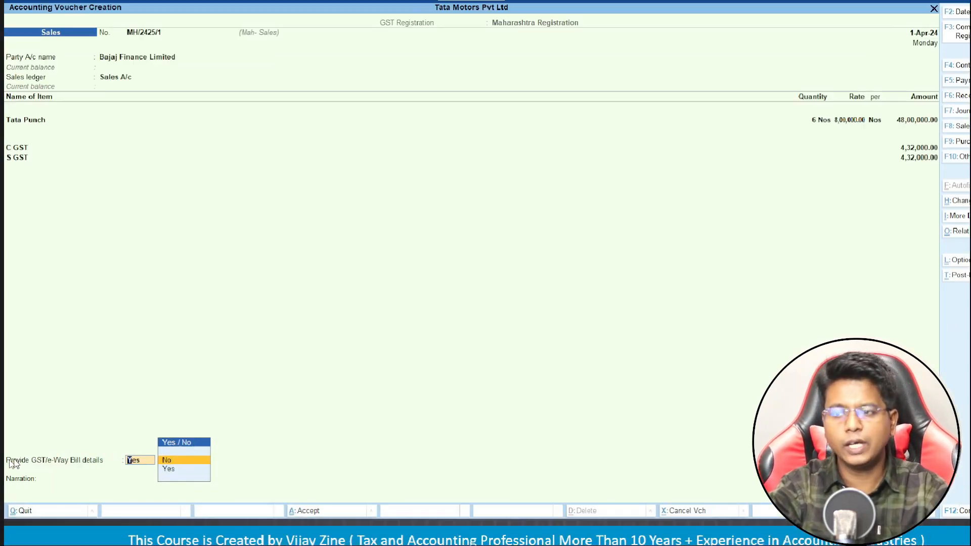
key("Return")
key("Return")
key("Return")
key("Return")
key("Return")
key("Return")
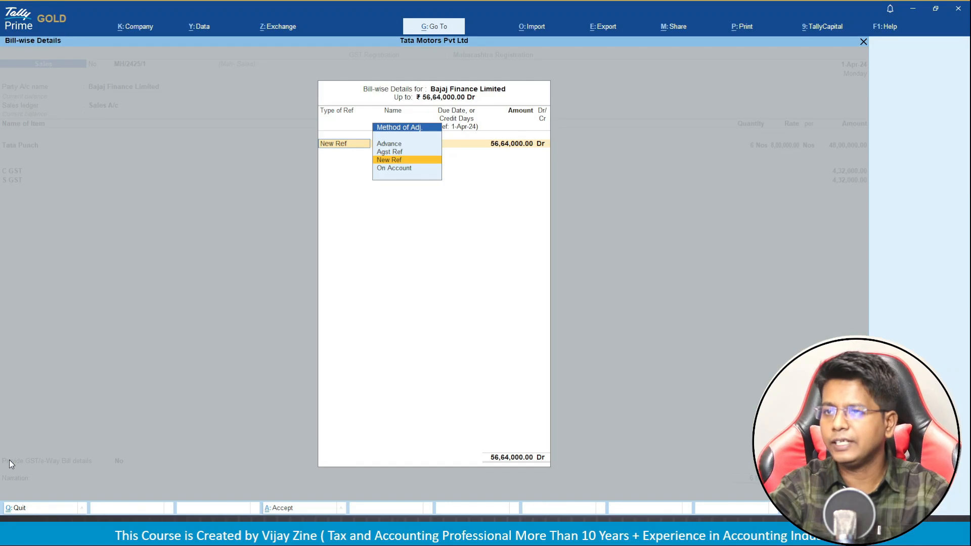
key("Return")
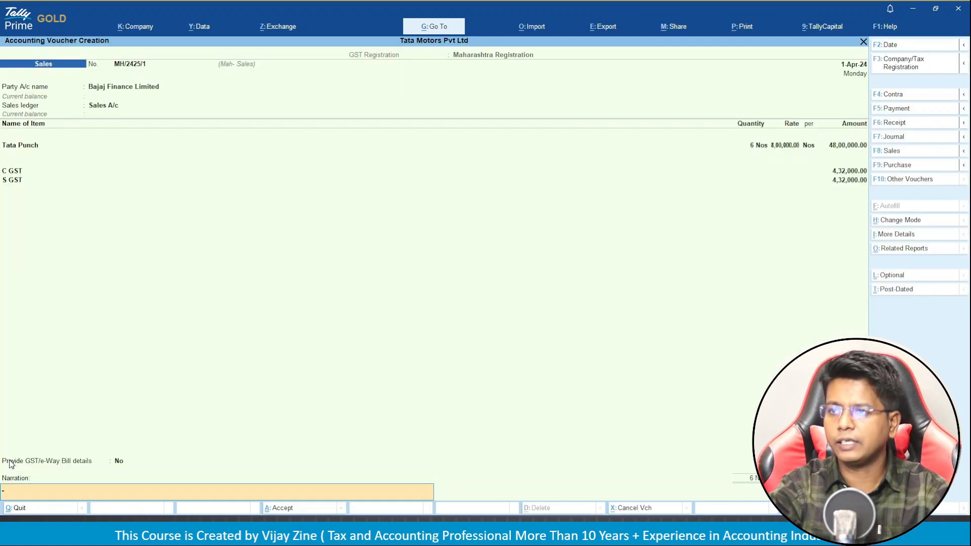
key("Return")
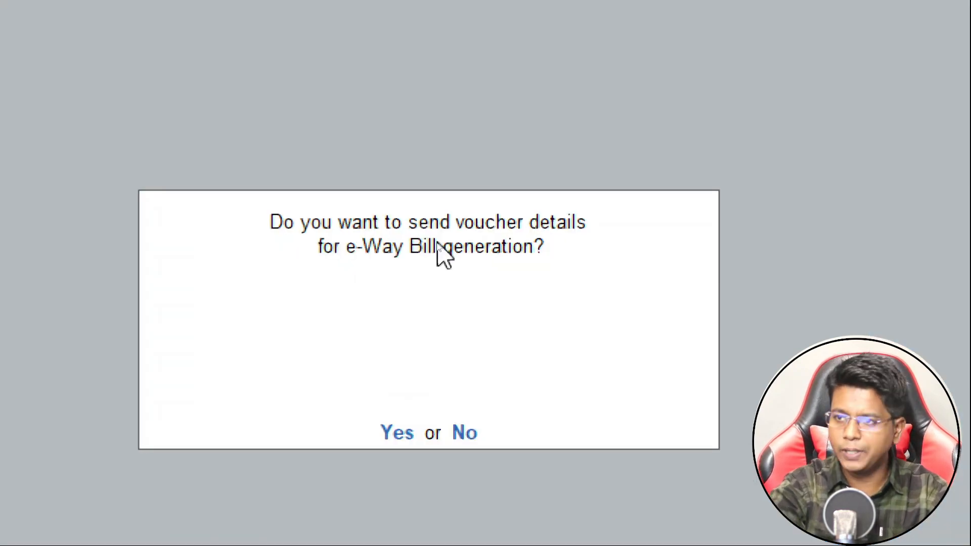
key("n")
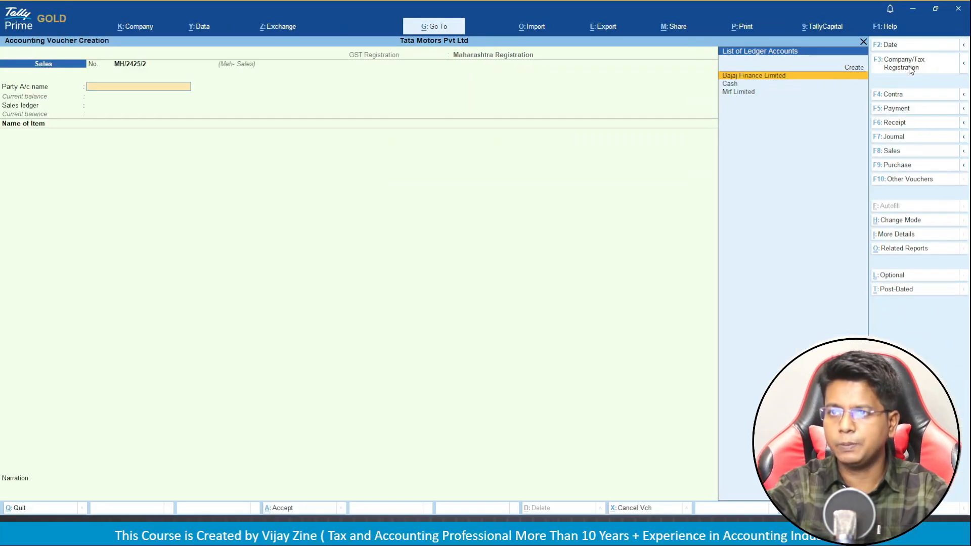
Switch the voucher to Gujarat Registration with the Guj- Sales series.
left_click(896, 72)
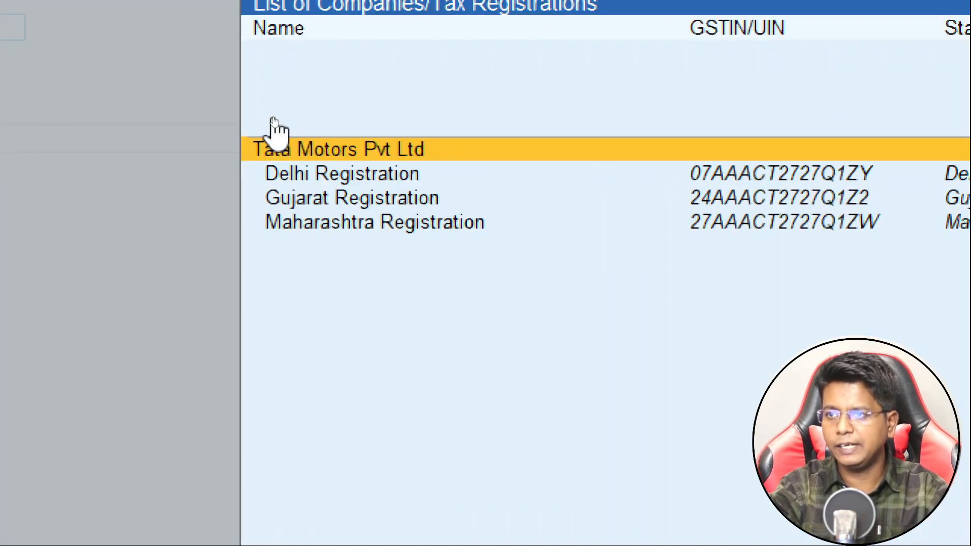
key("Down")
key("Down")
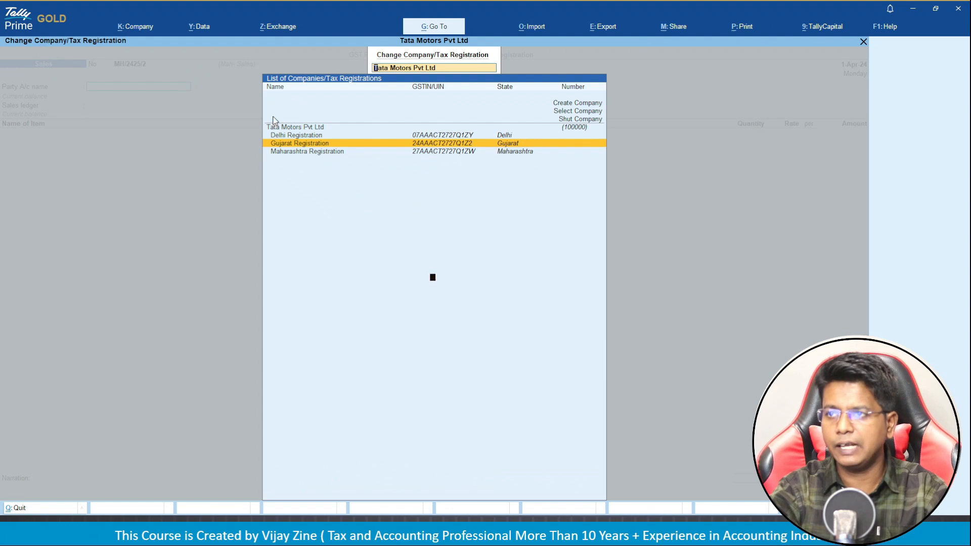
key("Return")
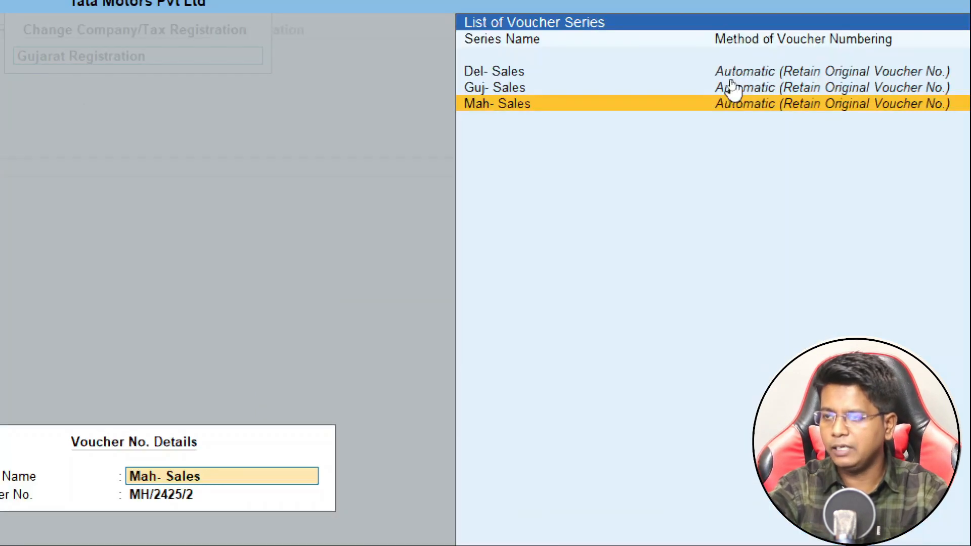
left_click(730, 82)
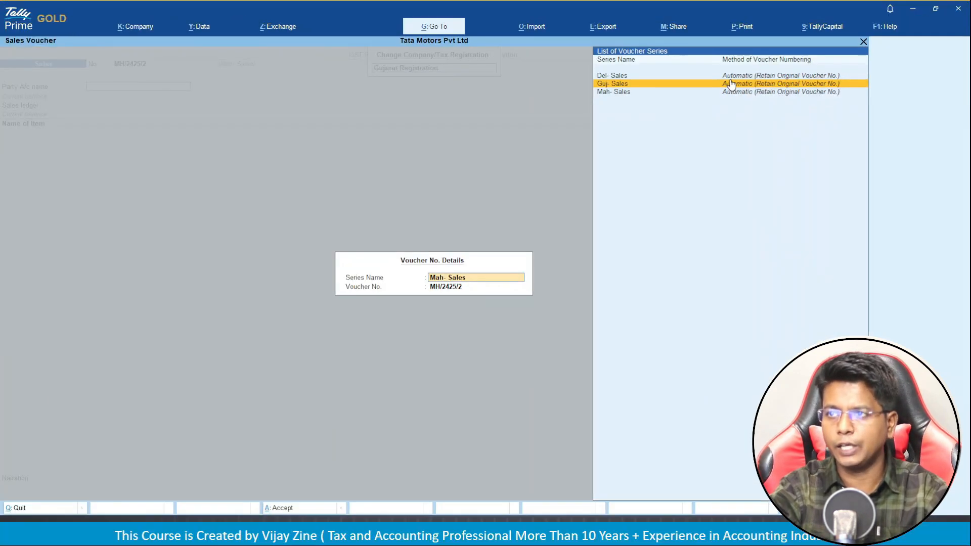
key("Return")
key("Return")
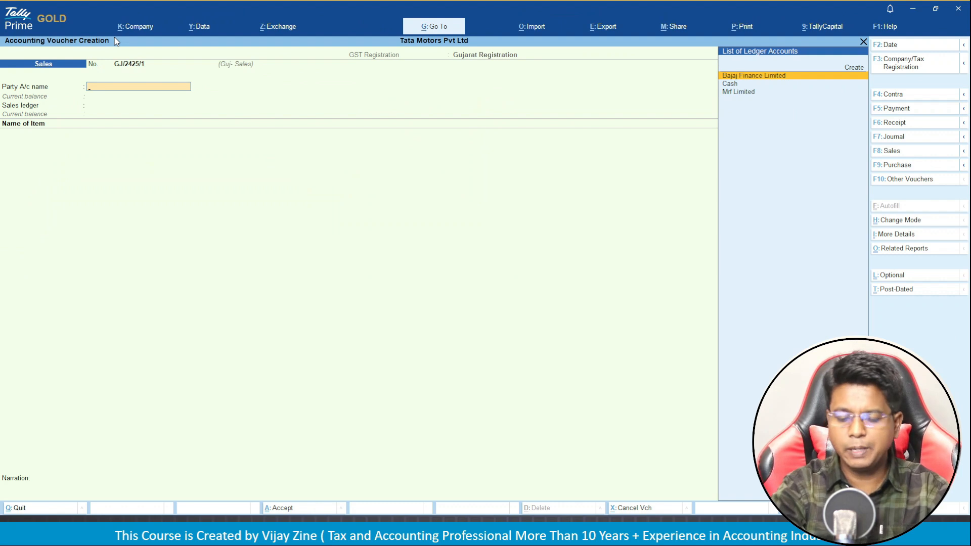
Bill Bajaj Finance Limited for 8 Nos of Tata Punch, totalling 64,00,000.
key("Return")
key("Return")
key("Return")
key("Return")
key("Return")
key("Return")
key("Return")
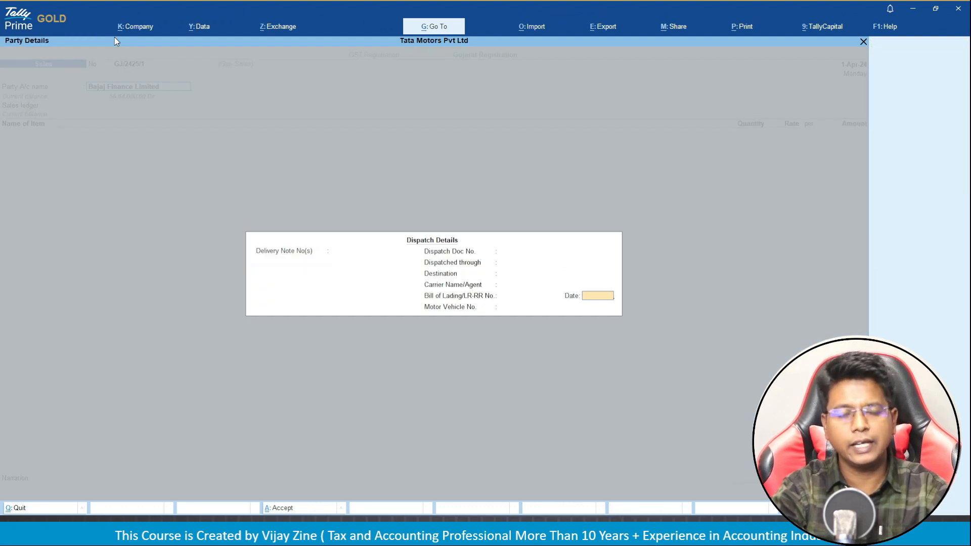
key("Return")
key("Return")
key("Return")
key("Return")
key("Return")
key("Return")
key("Return")
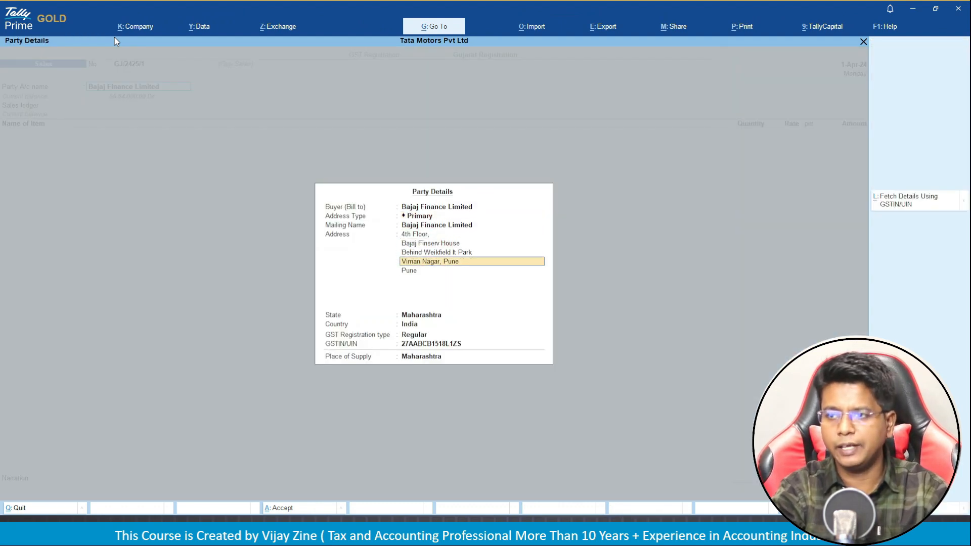
key("Return")
key("Return")
key("Return")
key("Return")
key("Return")
key("Return")
key("Return")
key("Return")
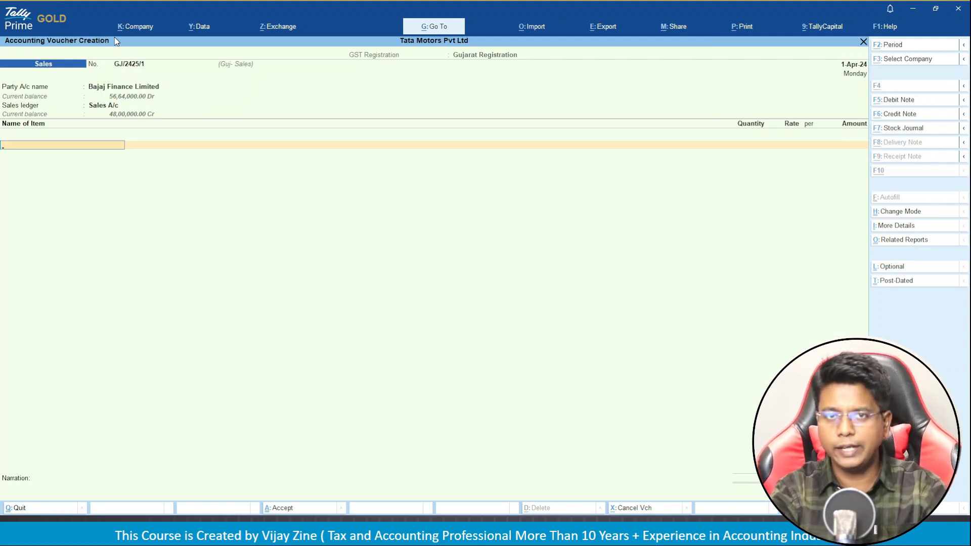
key("alt+Tab")
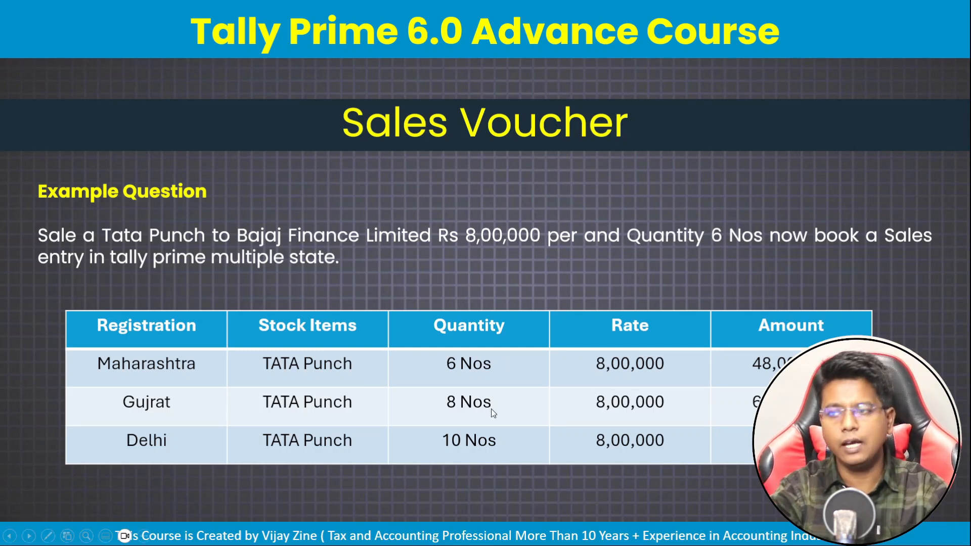
key("alt+Tab")
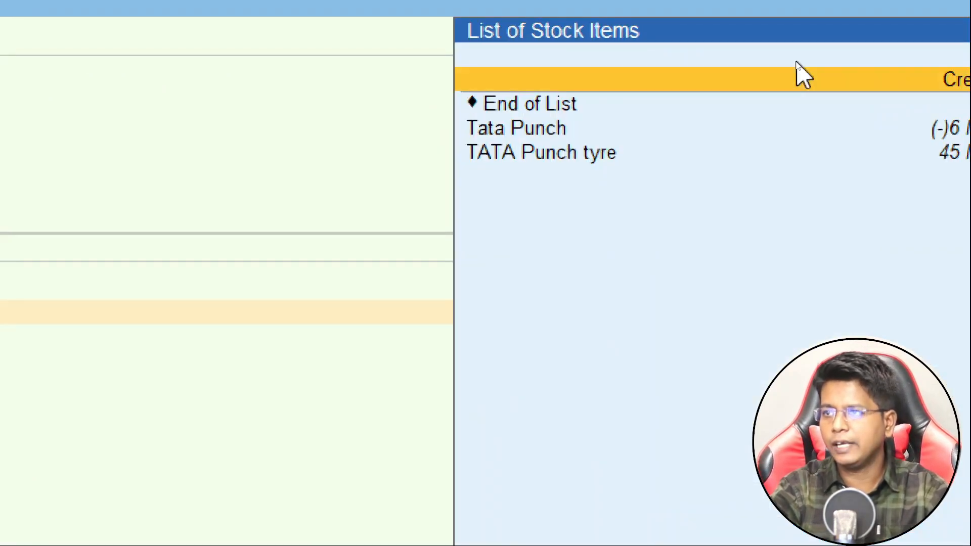
key("Down")
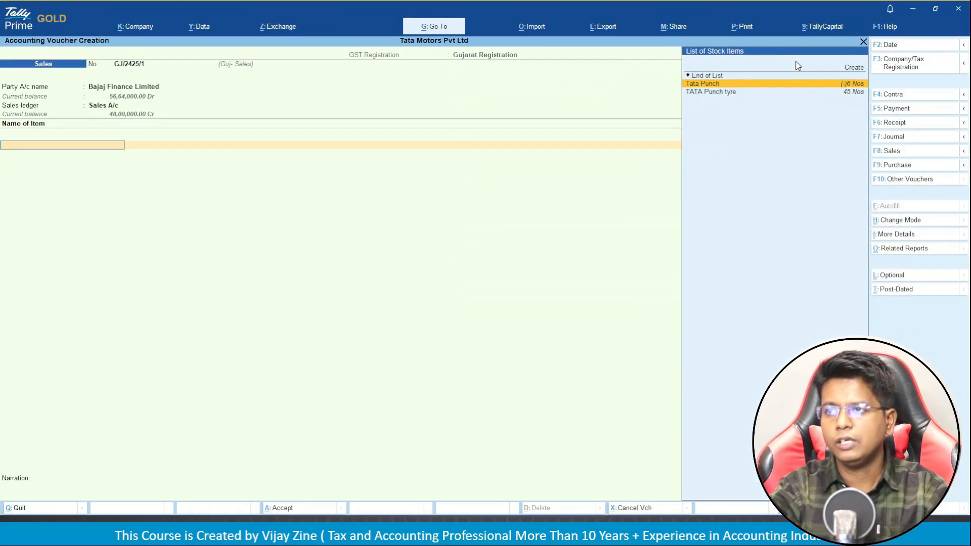
key("Return")
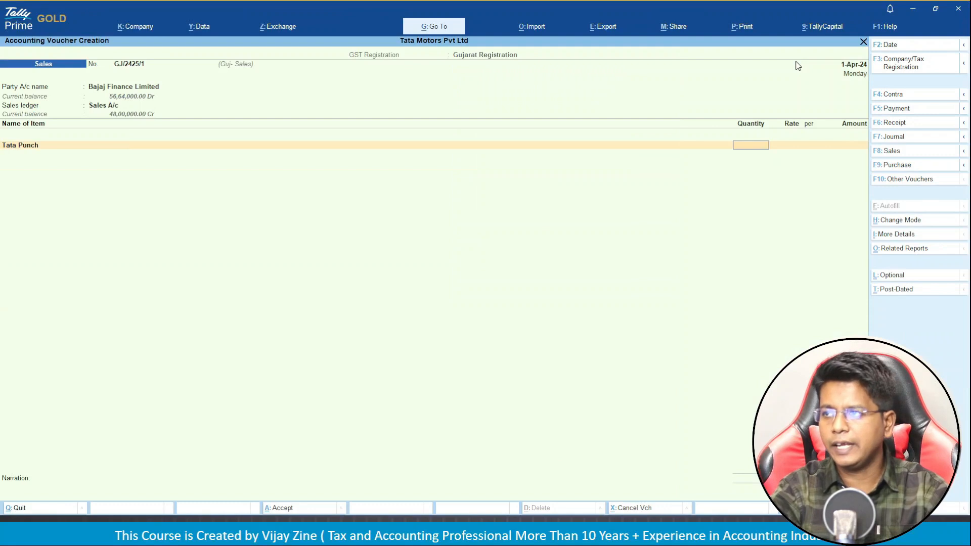
type("8")
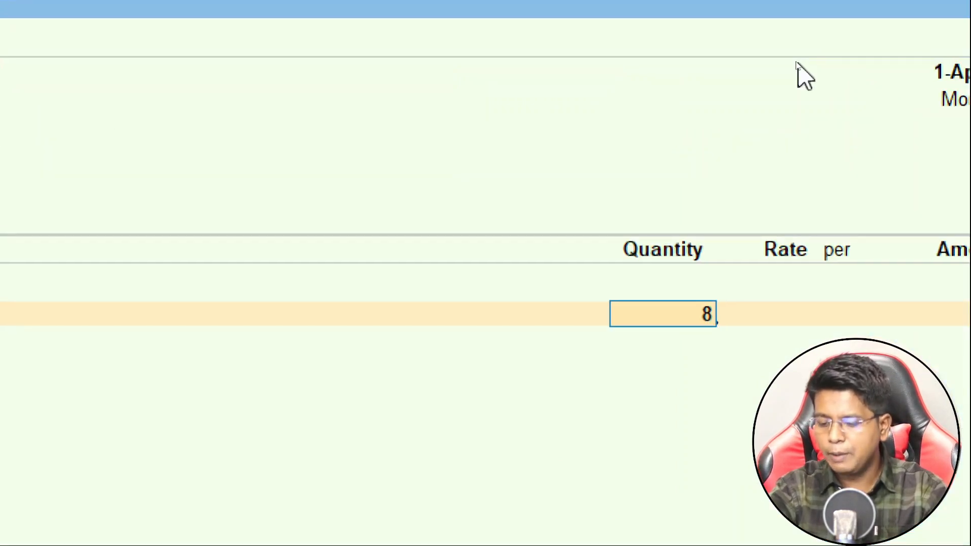
key("Return")
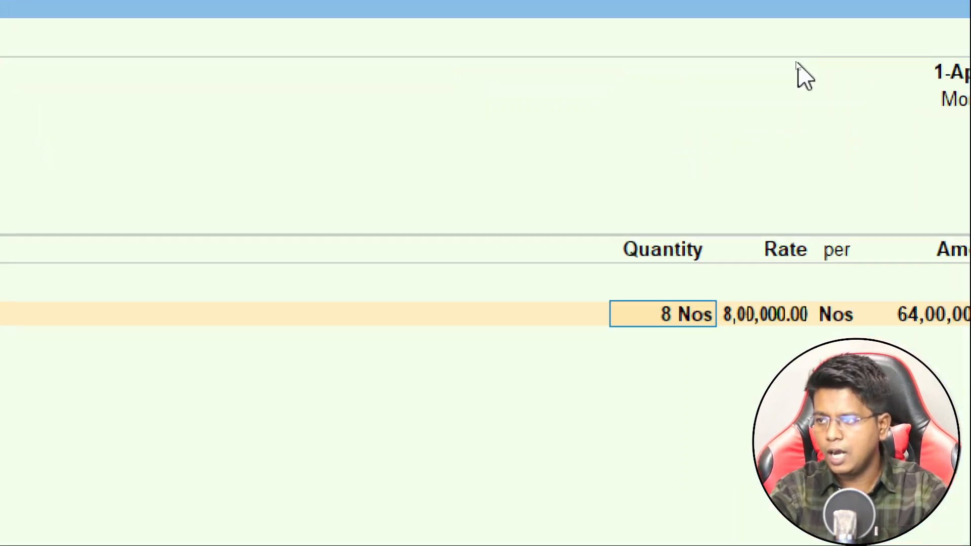
key("Return")
key("Return")
key("Return")
key("Return")
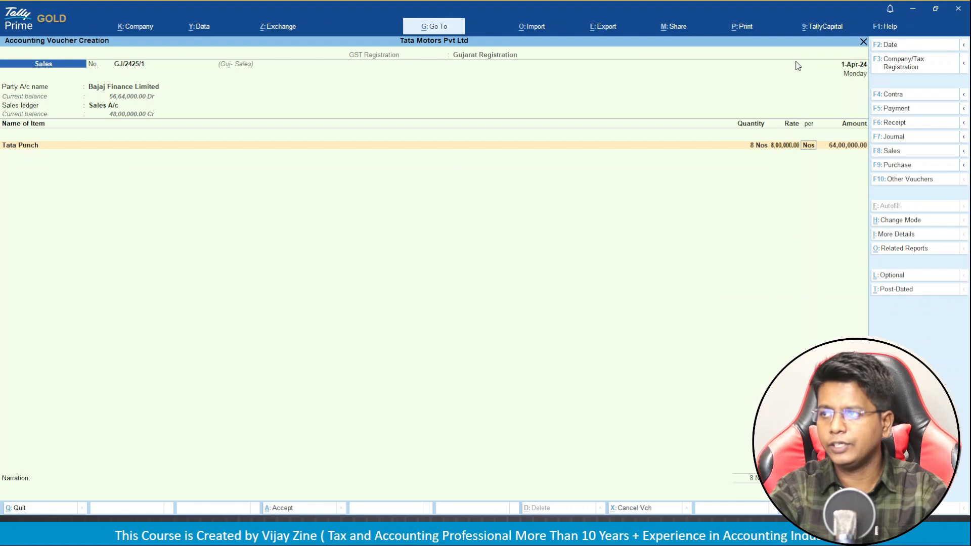
key("Return")
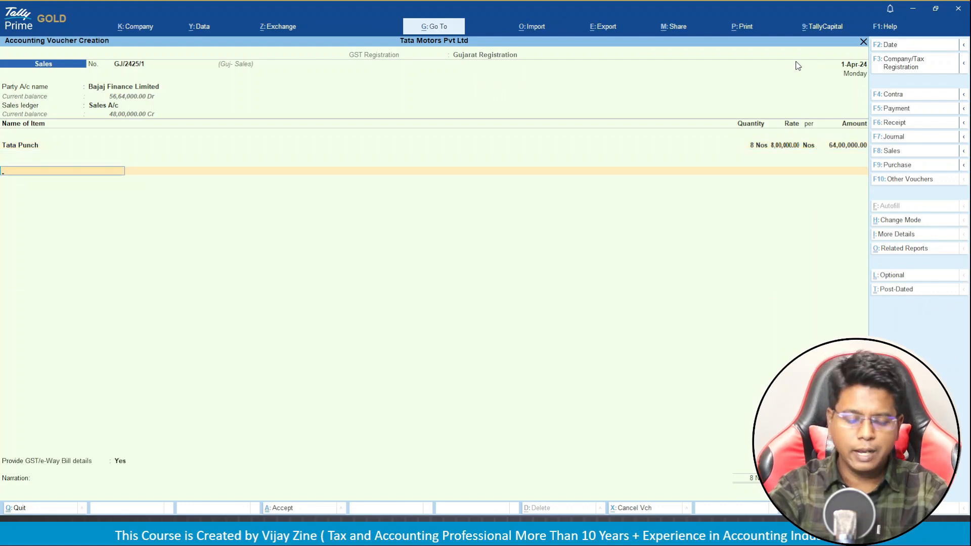
Add IGST of 11,52,000, set GST details to No, and save GJ/2425/1 without e-Way Bill.
type("IGS")
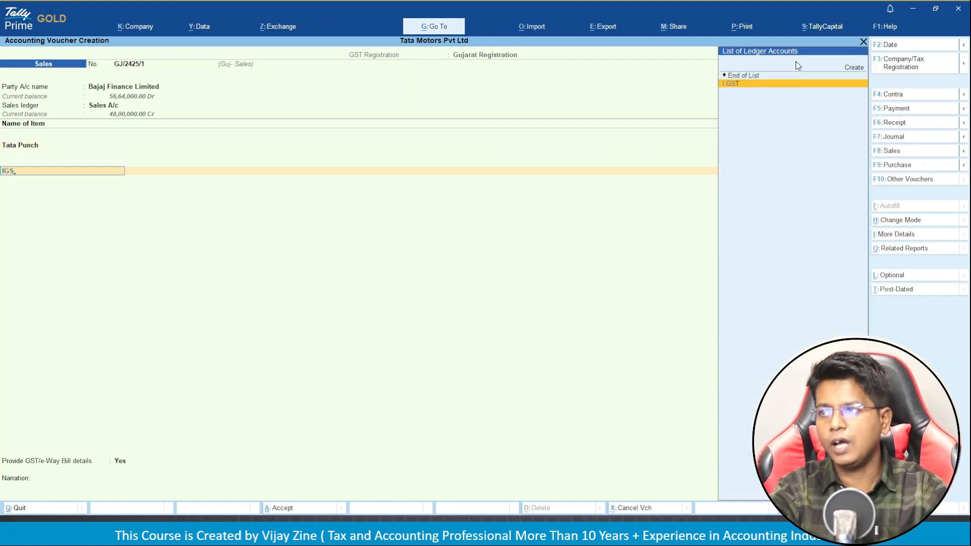
key("Return")
key("Return")
key("Return")
type("n")
key("Return")
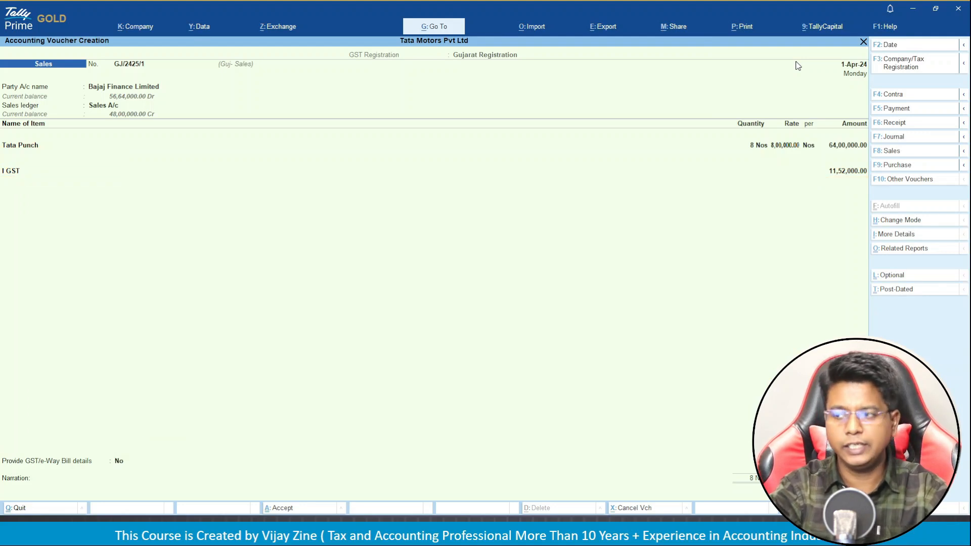
key("Return")
key("Return")
key("Return")
key("Return")
key("Return")
key("Return")
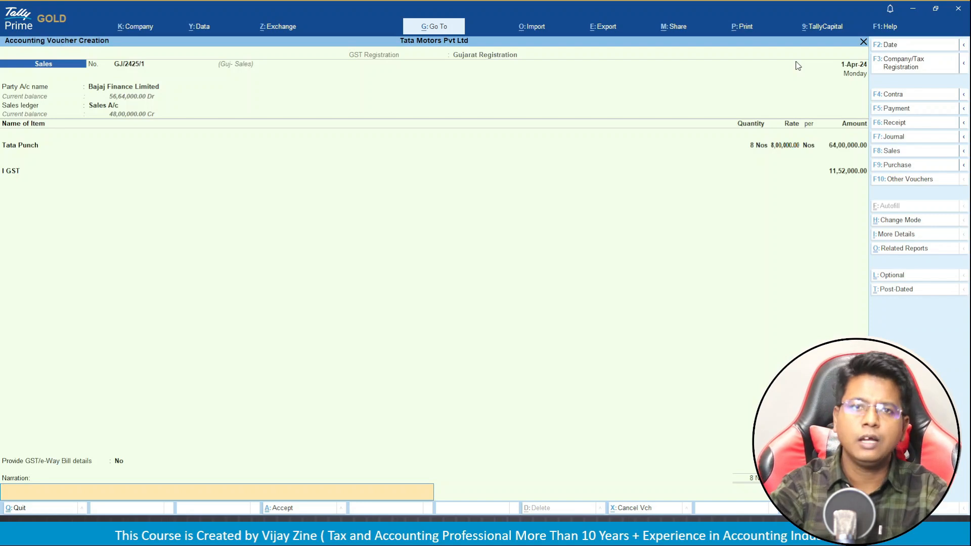
key("Return")
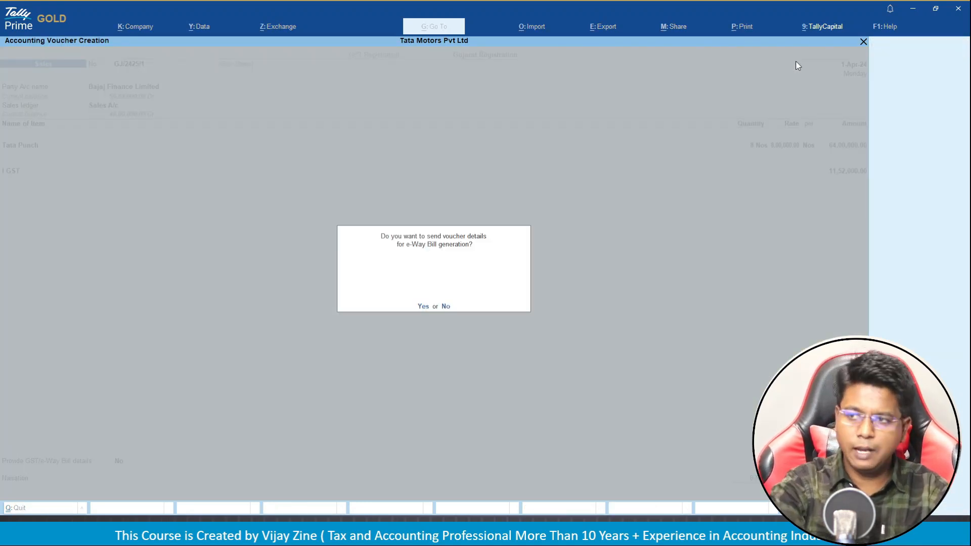
key("n")
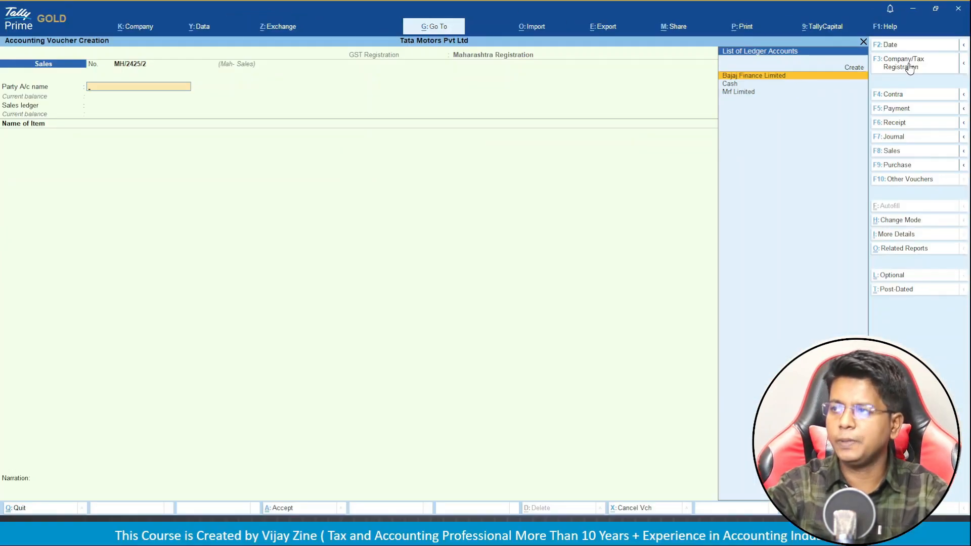
Switch to Delhi Registration and the Del- Sales series for voucher DL/2425/1.
left_click(910, 68)
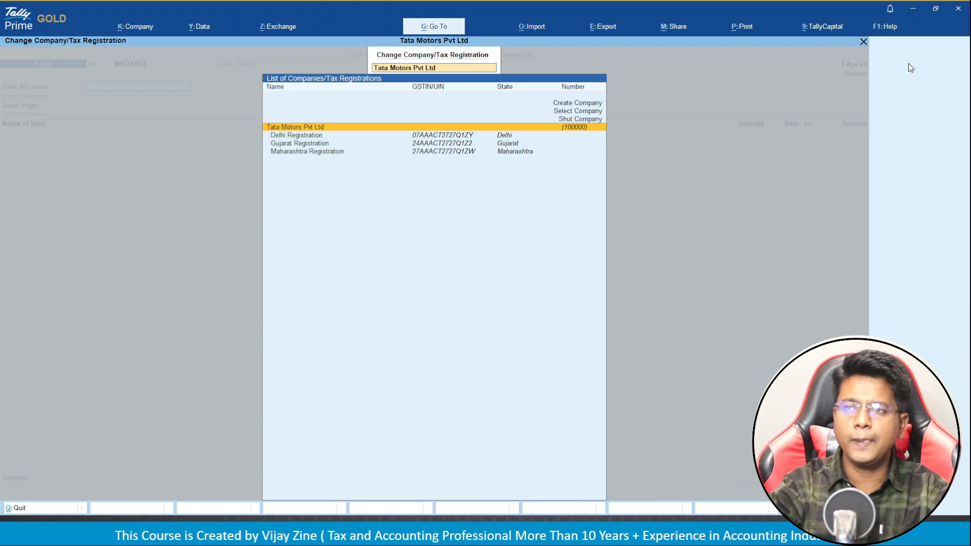
key("Down")
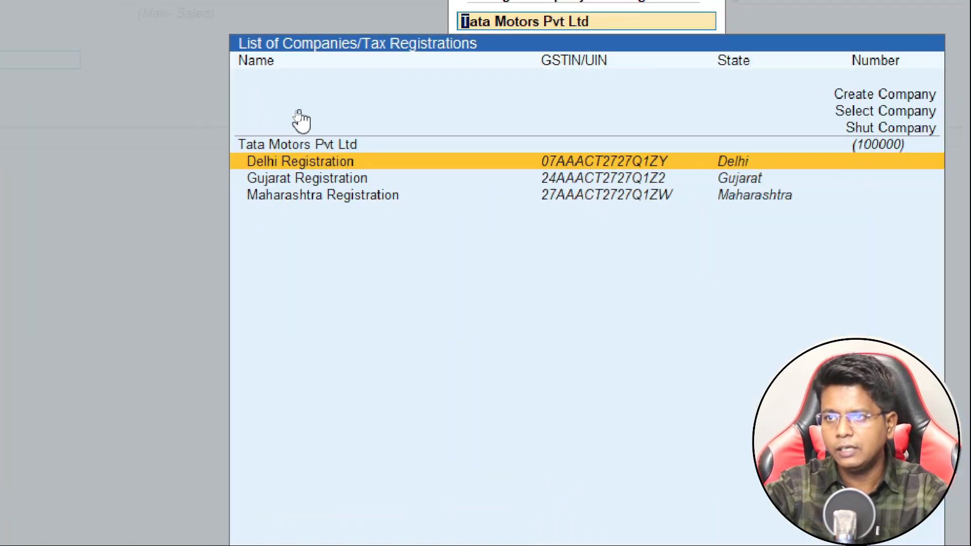
key("Return")
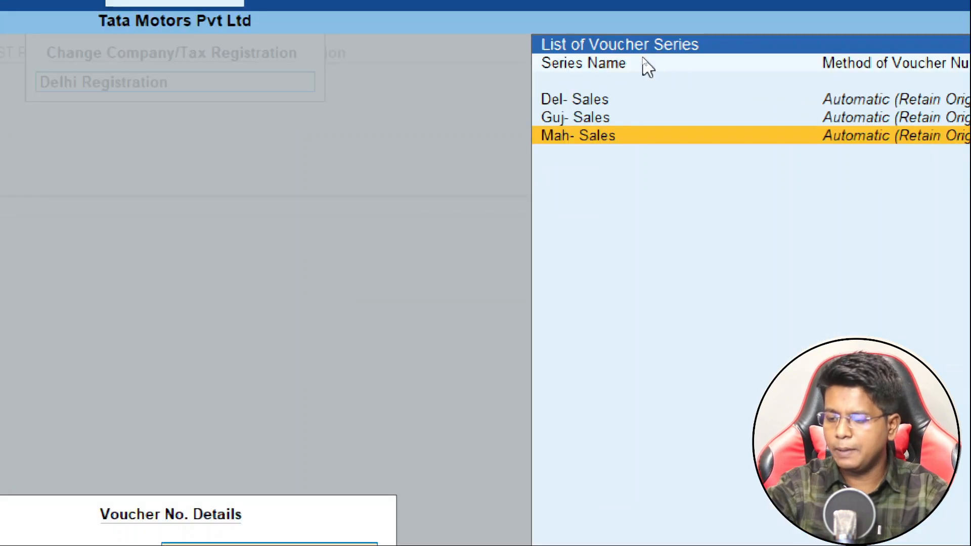
key("Up")
key("Up")
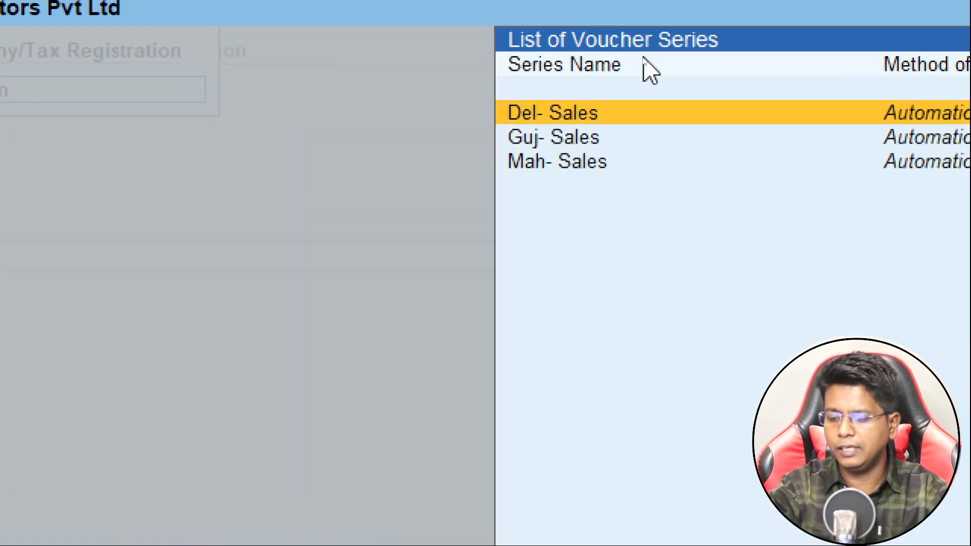
key("Return")
key("Return")
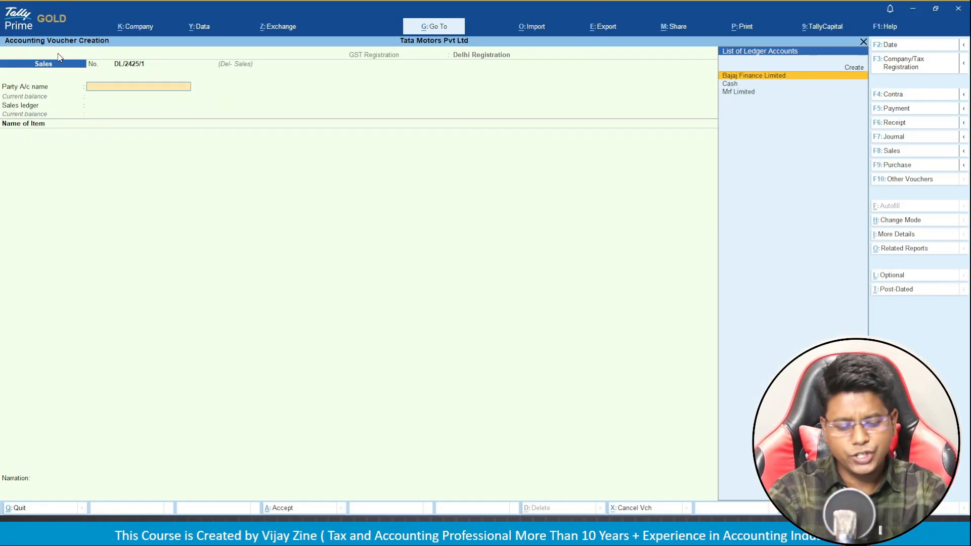
Bill Bajaj Finance Limited for 10 Nos of Tata Punch at 8,00,000 each.
key("Return")
key("Return")
key("Return")
key("Return")
key("Return")
key("Return")
key("Return")
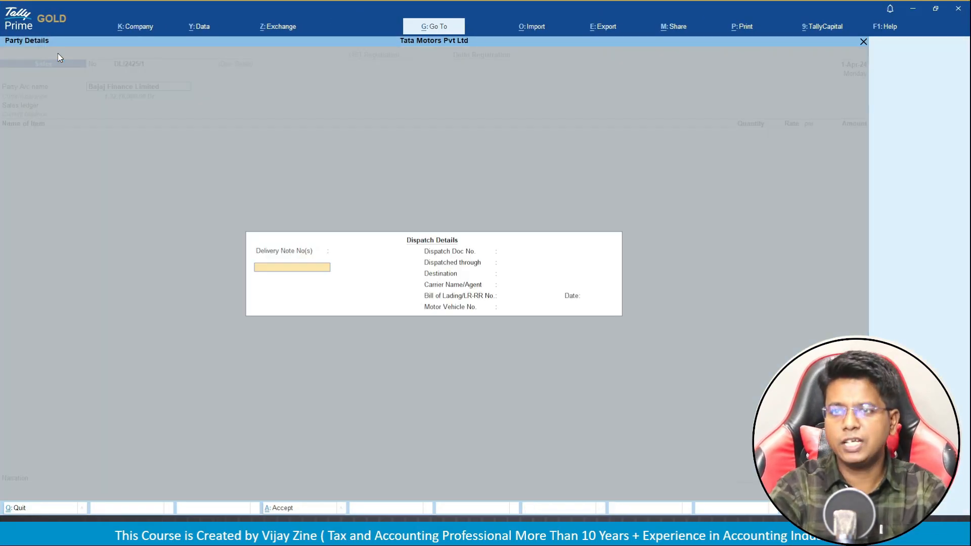
key("Return")
key("Return")
key("Return")
key("Return")
key("Return")
key("Return")
key("Return")
key("Return")
key("Return")
key("Return")
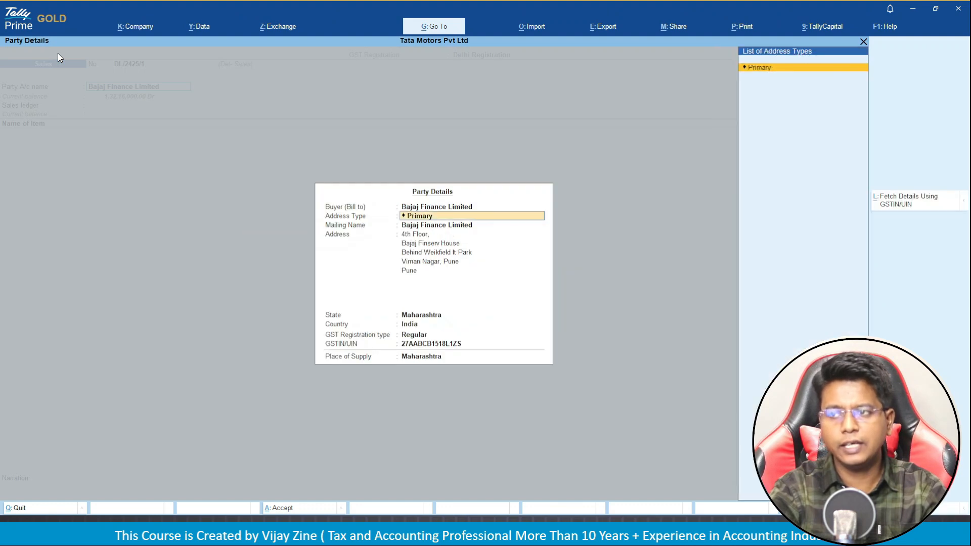
key("Return")
key("Return")
key("Return")
key("Return")
key("Return")
key("Return")
key("Return")
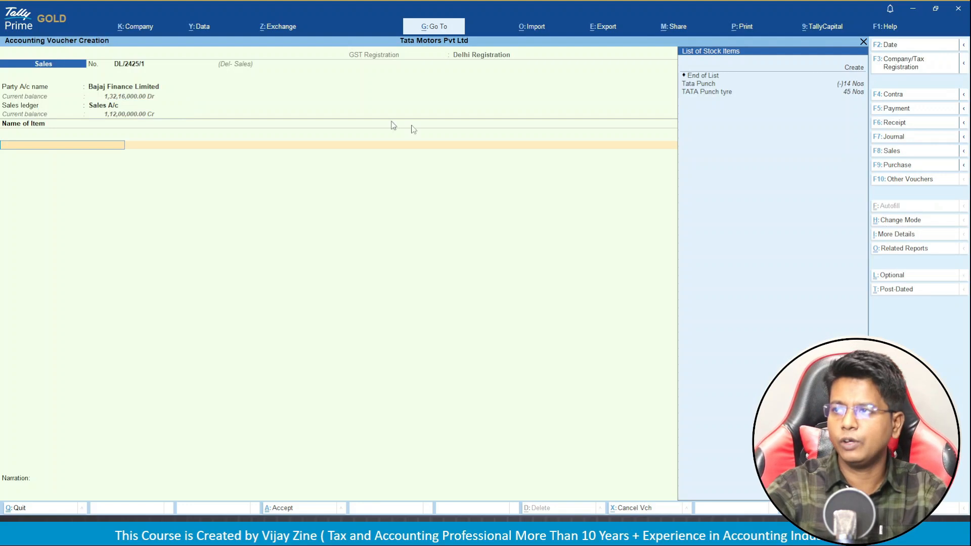
key("Down")
key("Down")
key("Down")
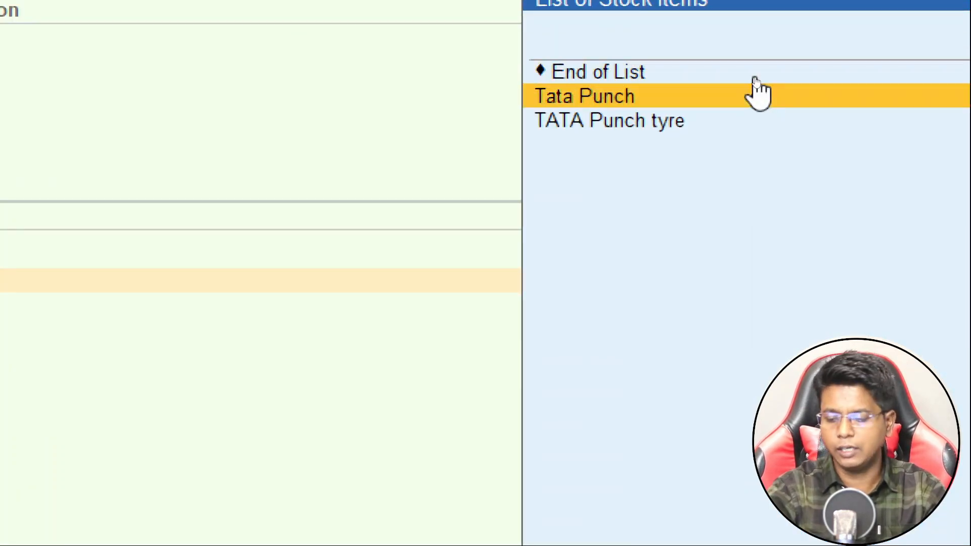
key("Return")
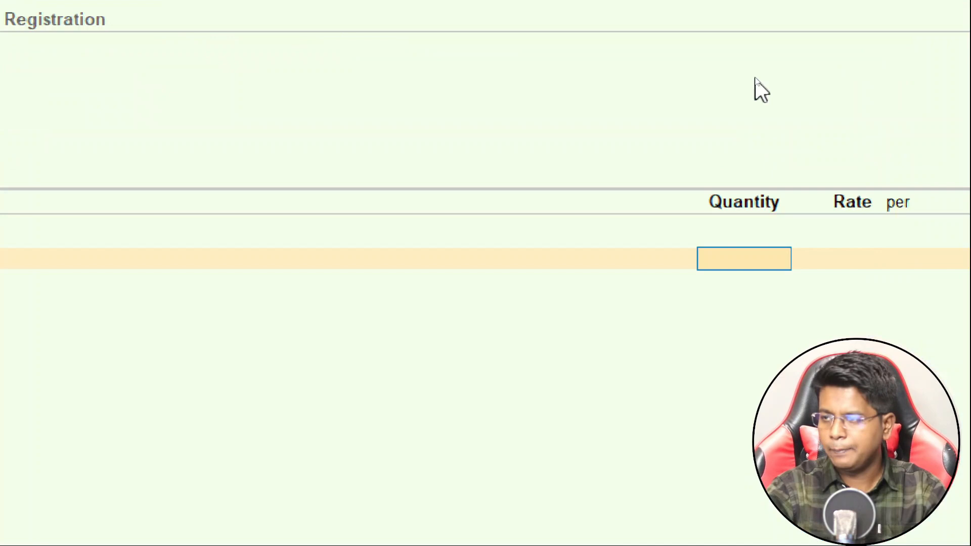
type("10")
key("Return")
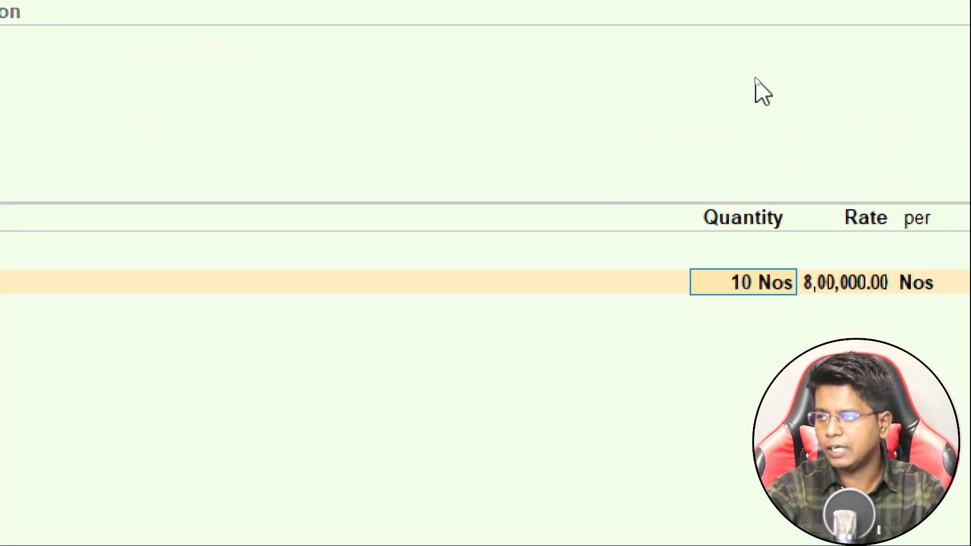
key("Return")
key("Return")
key("Return")
key("Return")
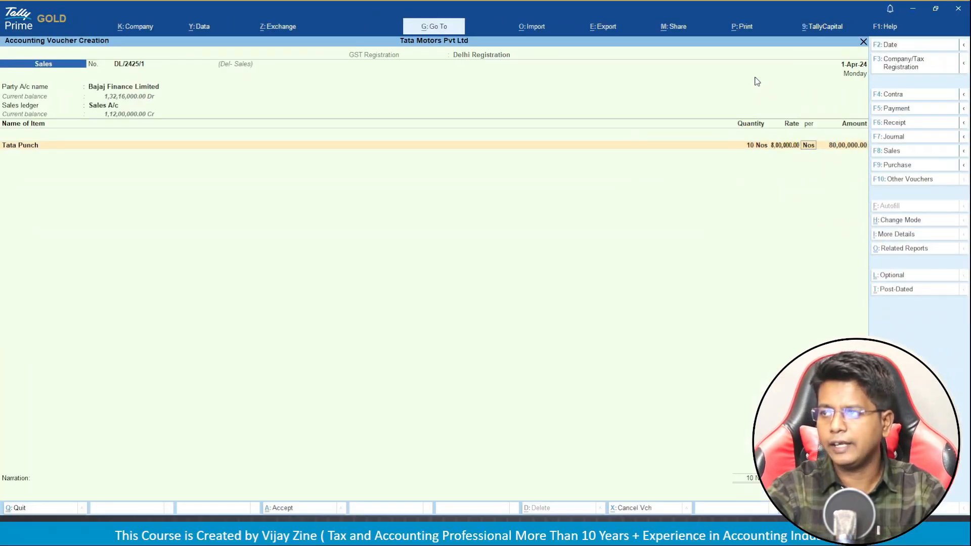
Add I GST of 14,40,000, accept the bill reference, and save DL/2425/1.
key("Return")
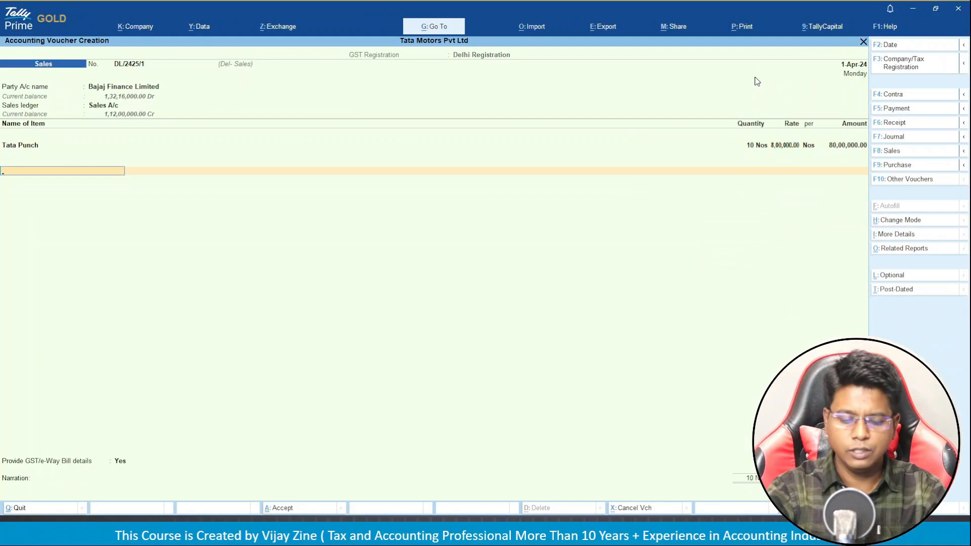
type("igst")
key("Return")
key("Return")
key("Return")
key("Down")
key("Return")
key("Return")
key("Return")
key("Return")
key("Return")
key("Return")
key("Return")
key("Return")
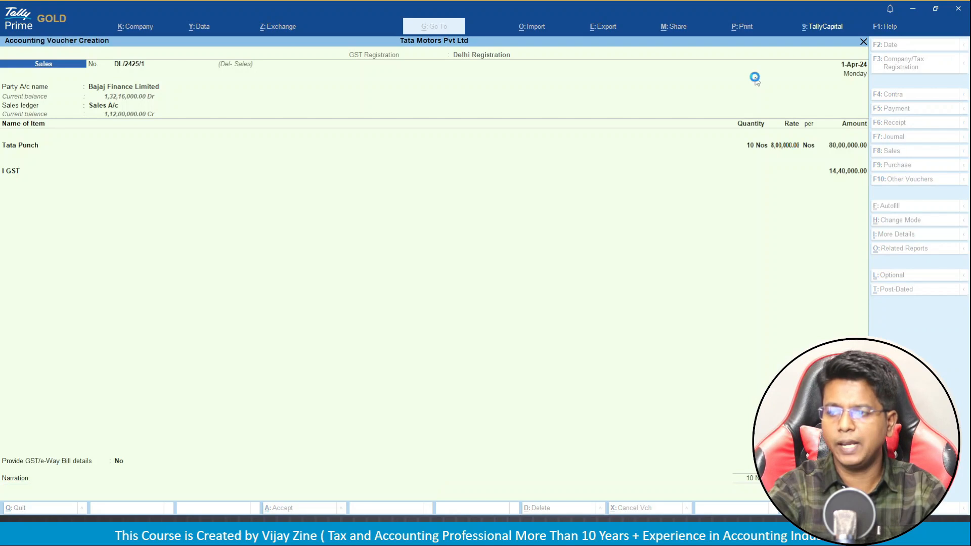
key("n")
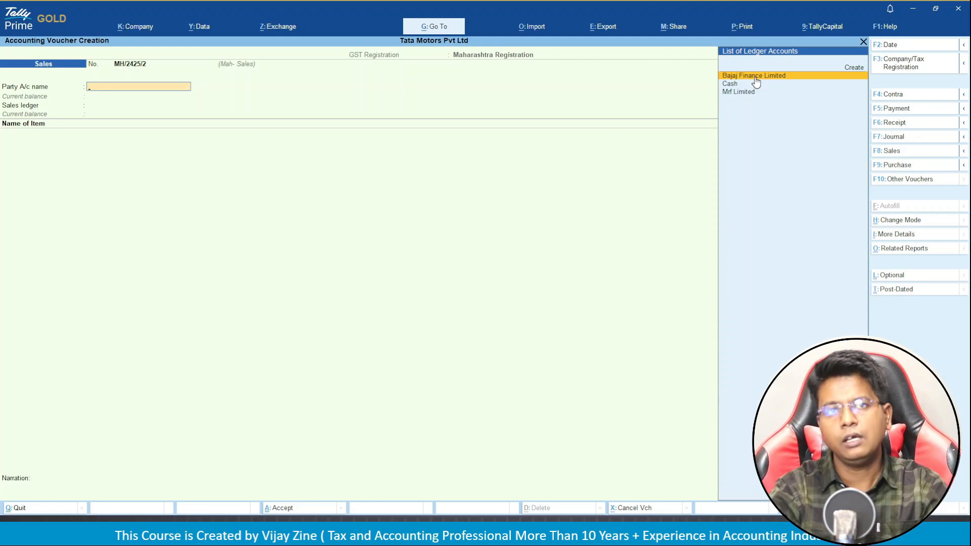
Review Tata Punch's Stock Summary: April outwards 24 Nos worth 1,92,00,000.00, with its sales vouchers.
key("Escape")
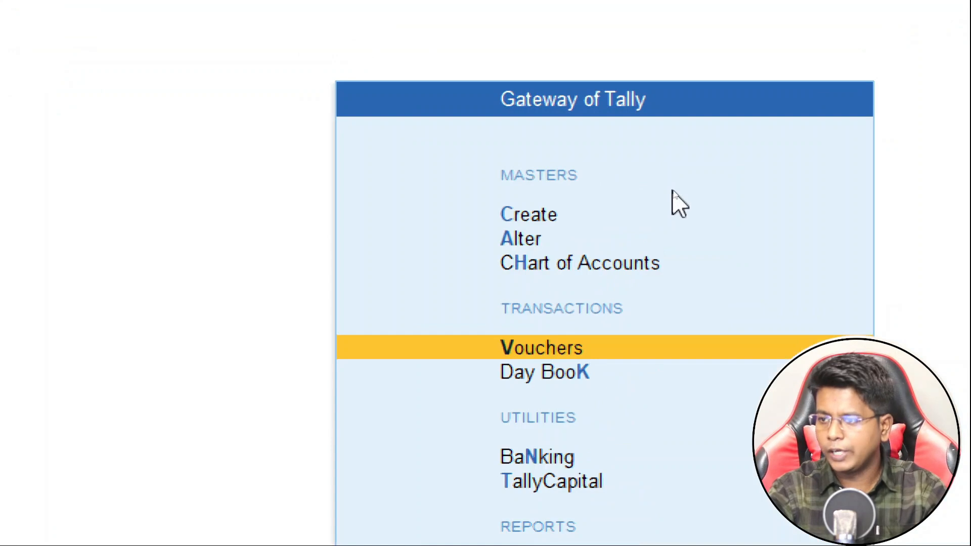
key("Down")
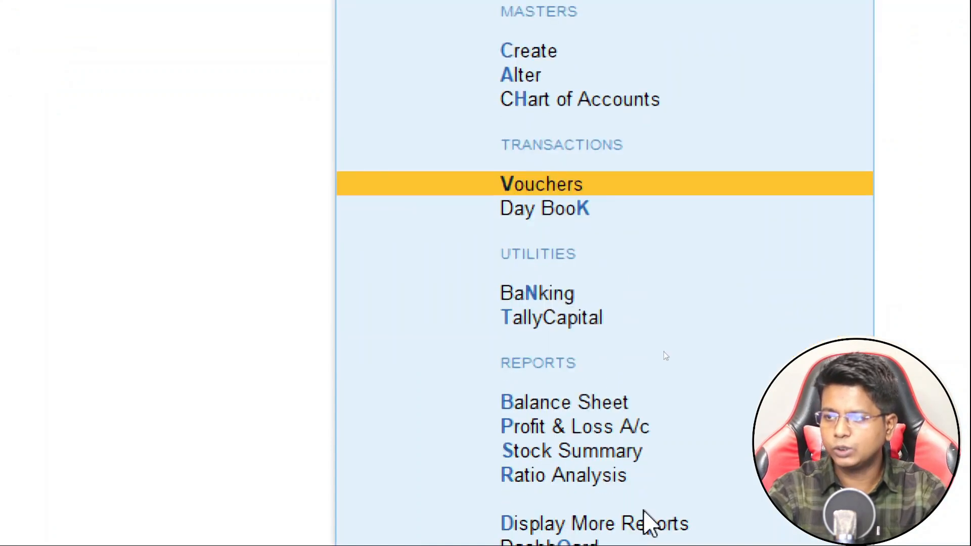
key("Down")
key("Down")
key("Down")
key("Down")
key("Down")
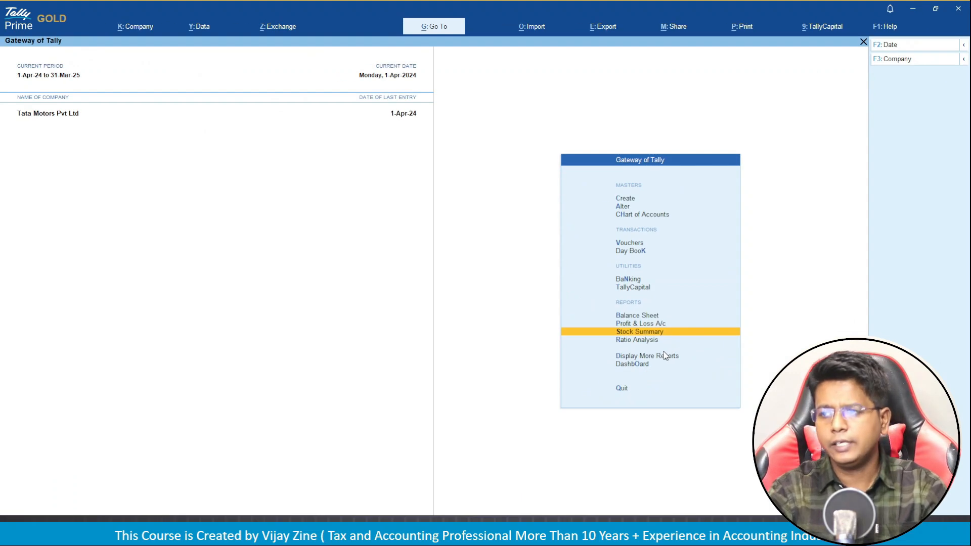
key("Return")
key("Return")
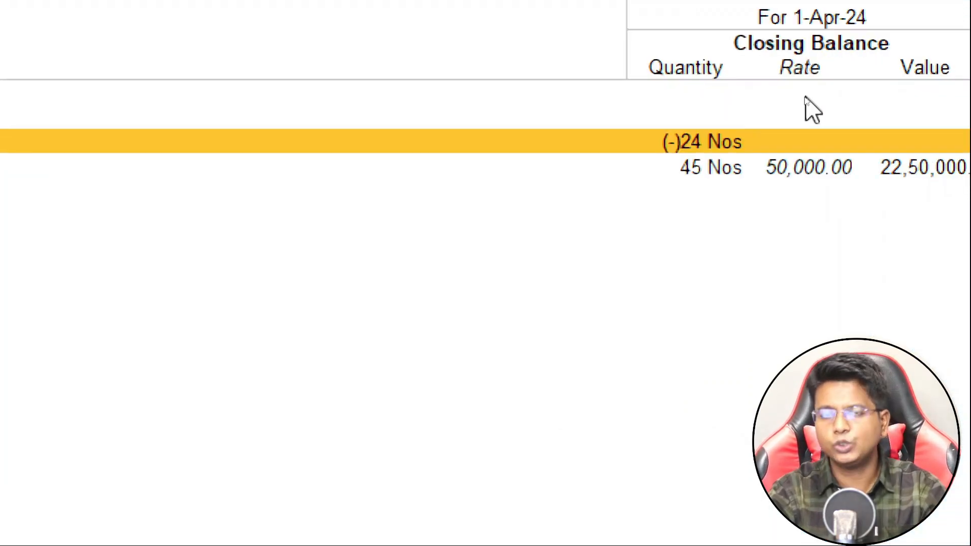
key("Return")
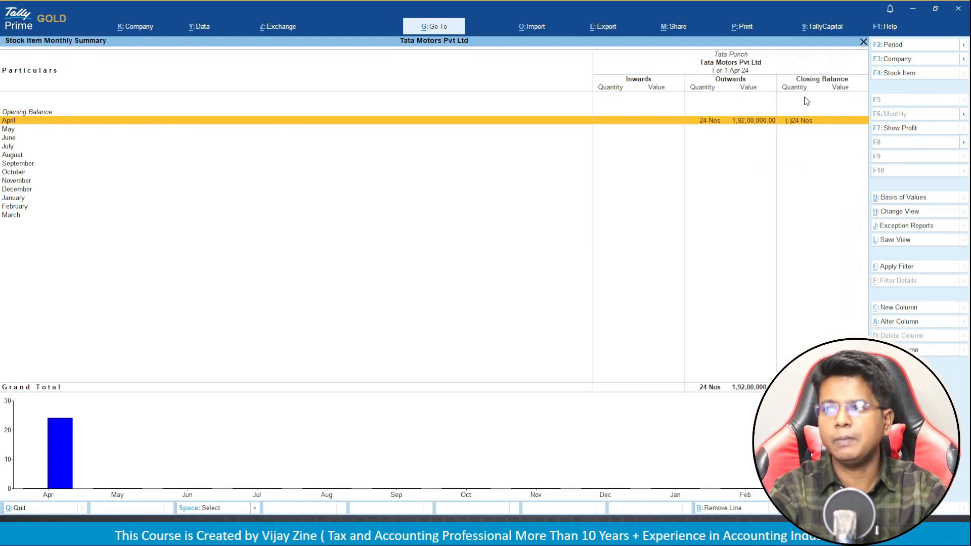
key("Return")
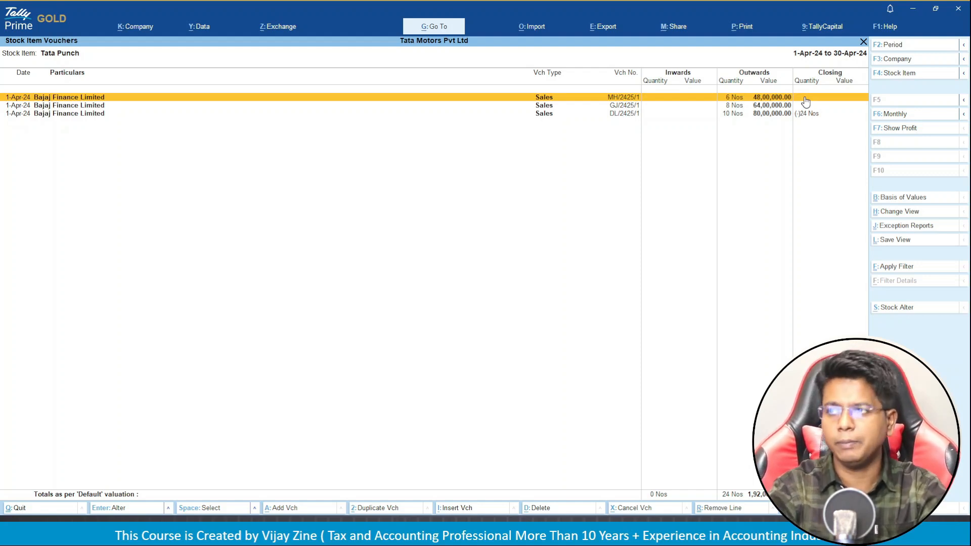
key("Escape")
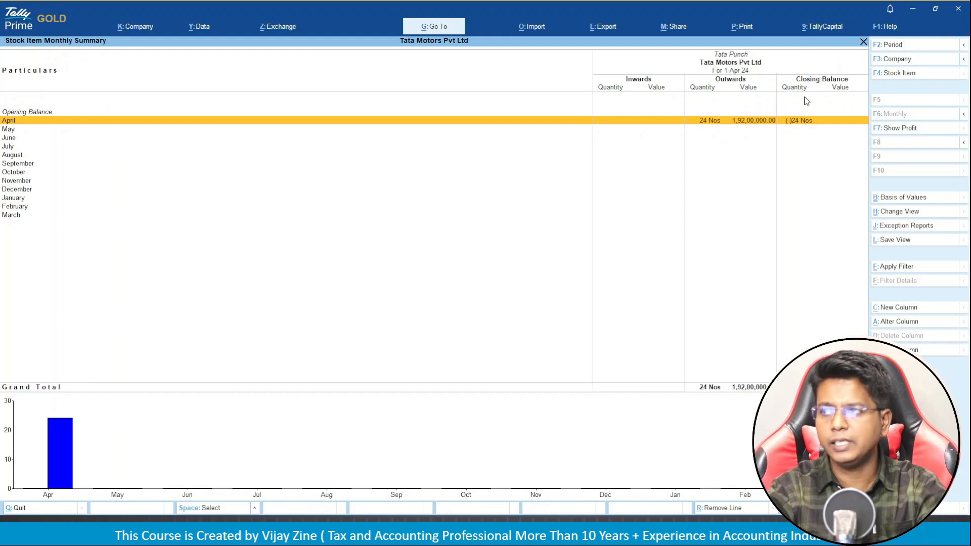
key("Escape")
key("Escape")
key("Escape")
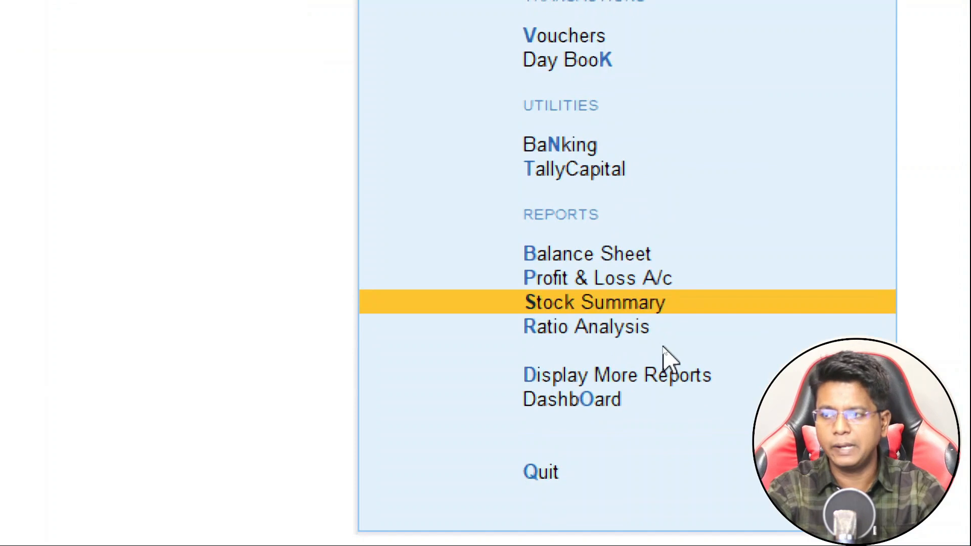
Open the GSTR-1 report under Statutory Reports and review the B2B invoices section.
key("Down")
key("Down")
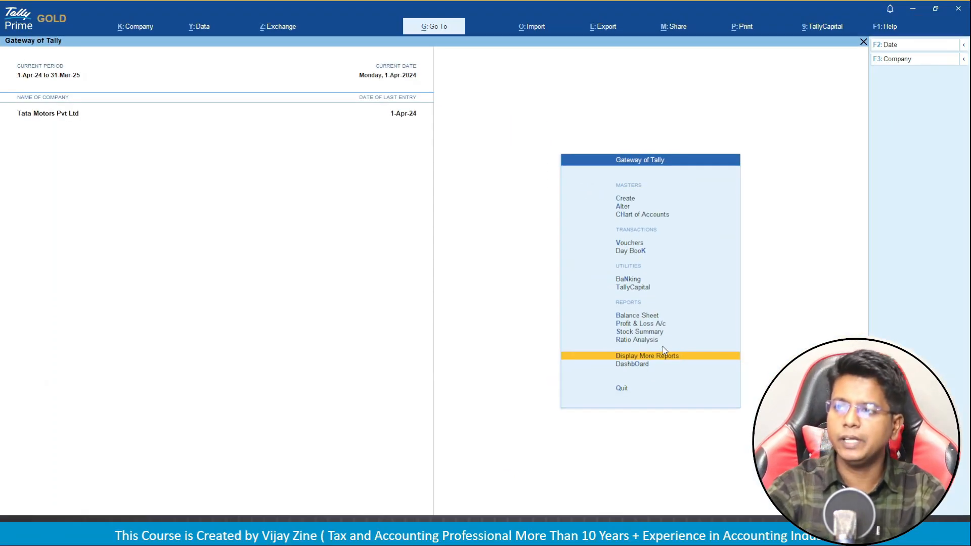
key("Return")
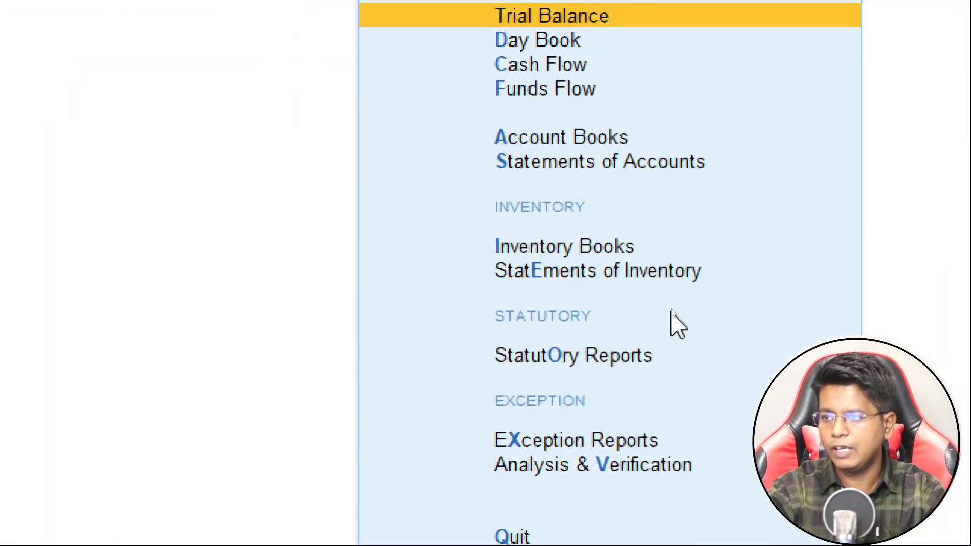
key("Down")
key("Down")
key("Down")
key("Down")
key("Down")
key("Down")
key("Down")
key("Down")
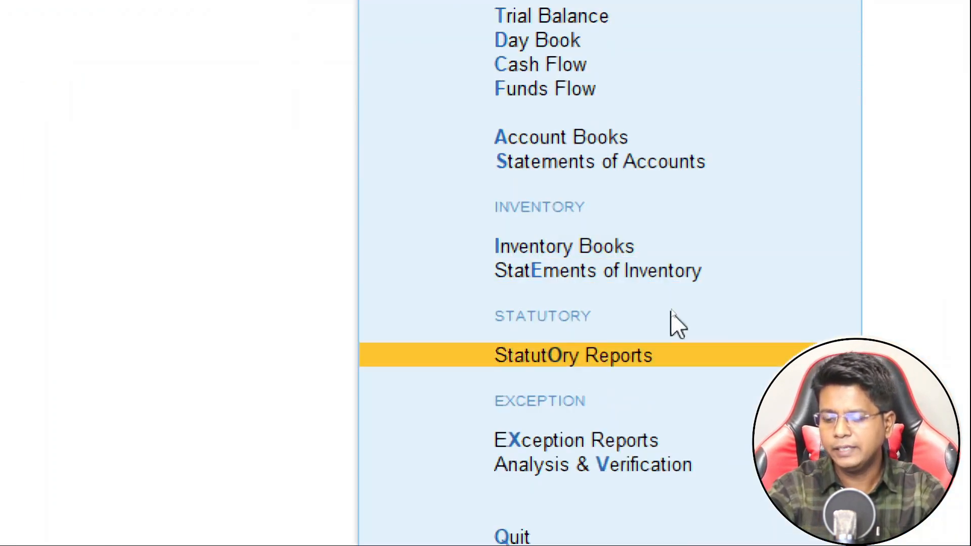
key("Return")
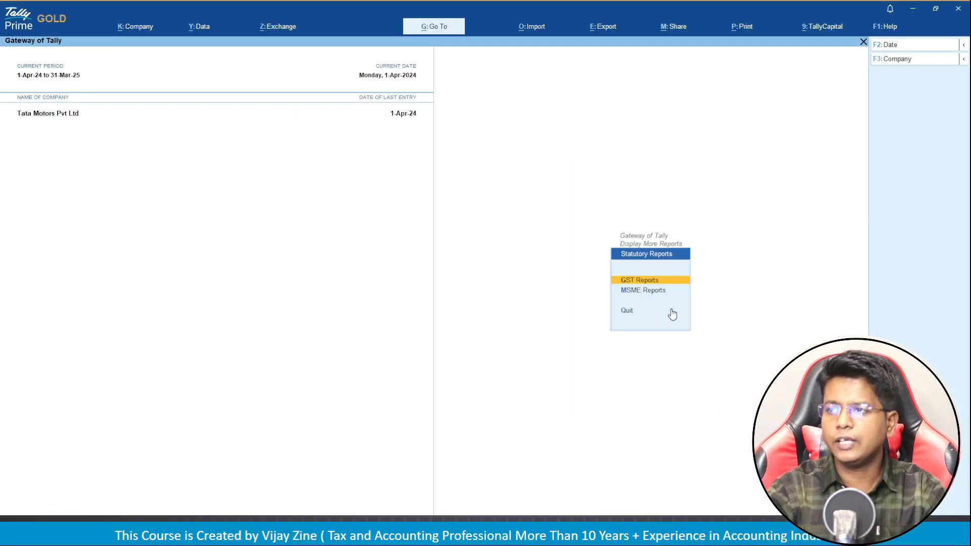
key("Return")
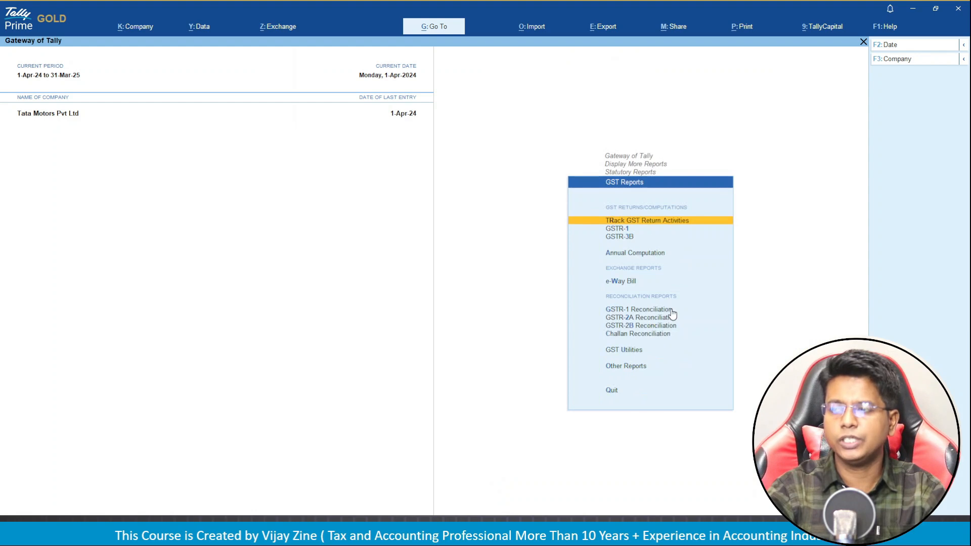
key("Down")
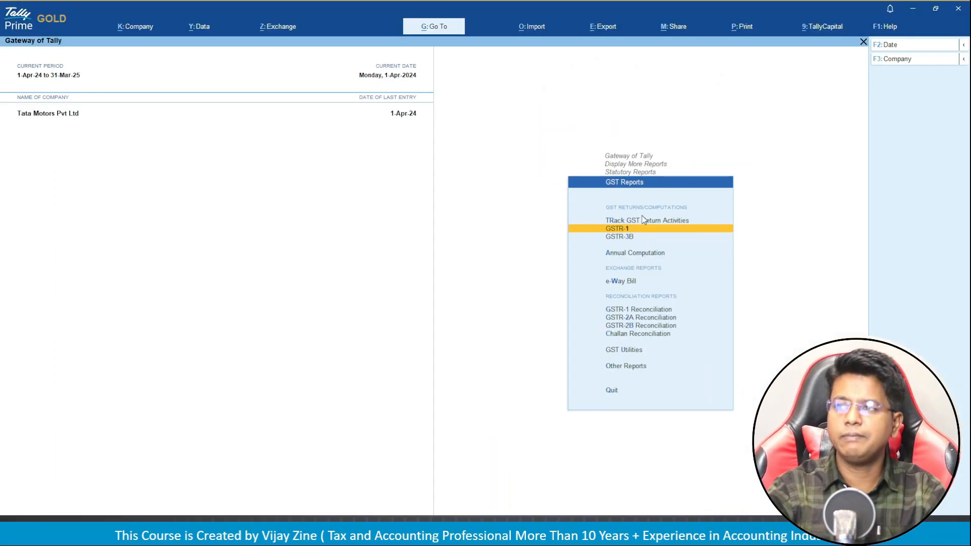
key("Return")
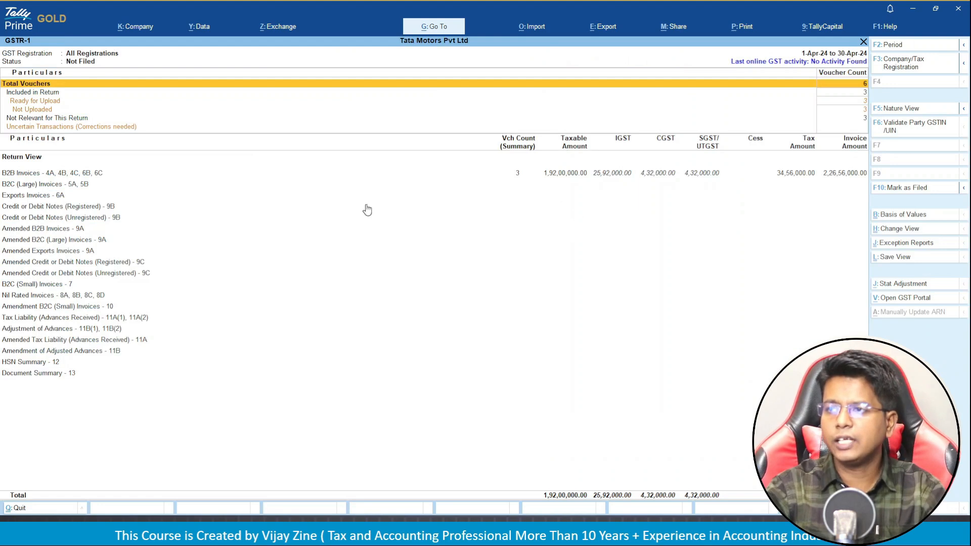
key("Down")
key("Down")
key("Down")
key("Down")
key("Down")
key("Down")
key("Up")
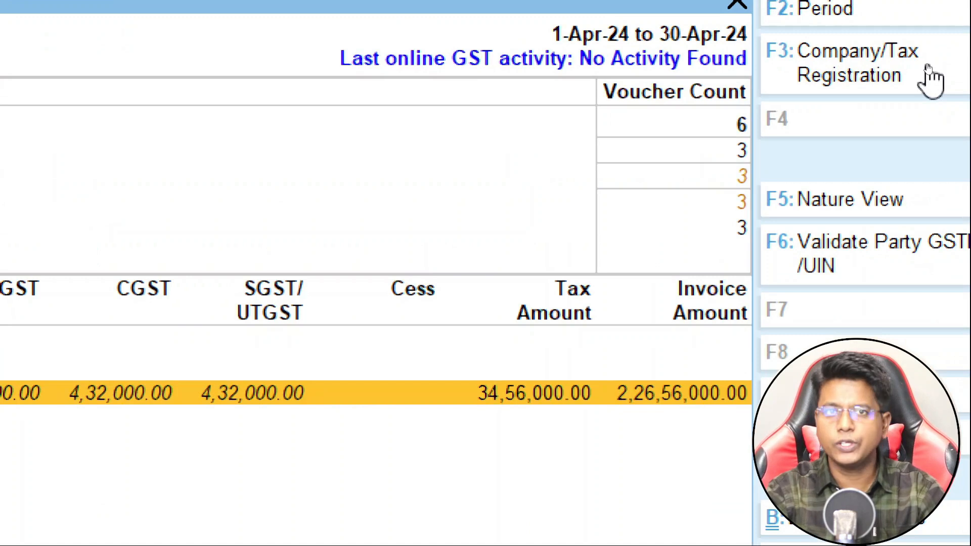
Filter GSTR-1 to Maharashtra Registration, showing one B2B invoice of 48,00,000.00.
left_click(929, 75)
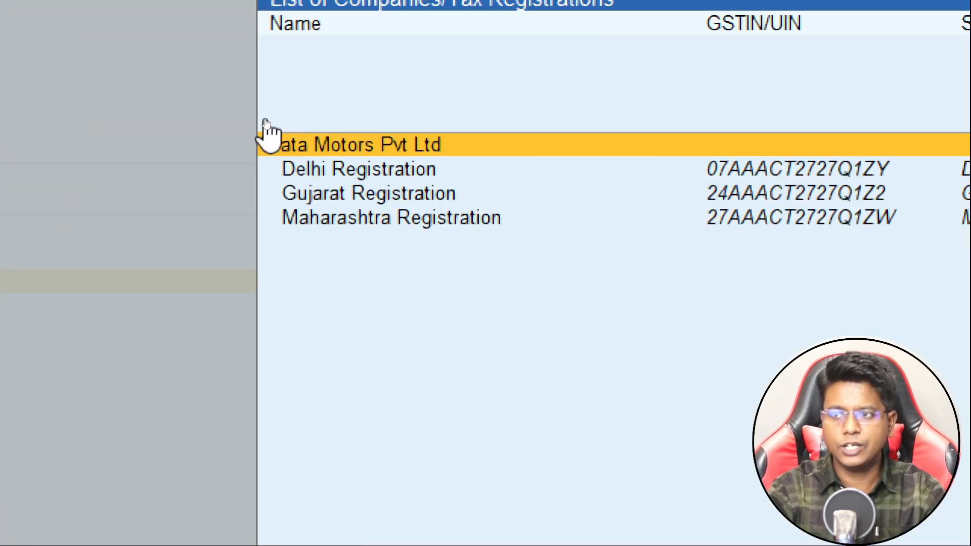
key("Down")
key("Down")
key("Down")
key("Return")
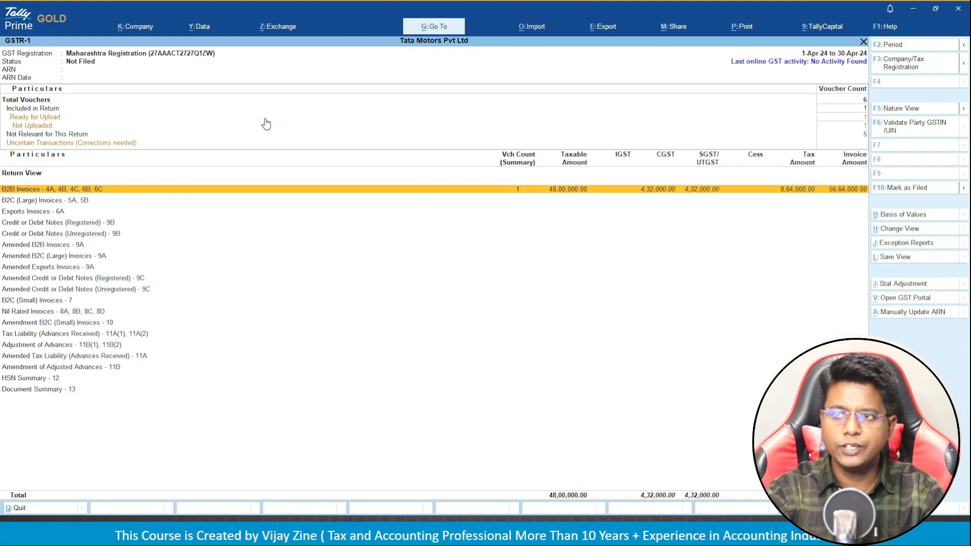